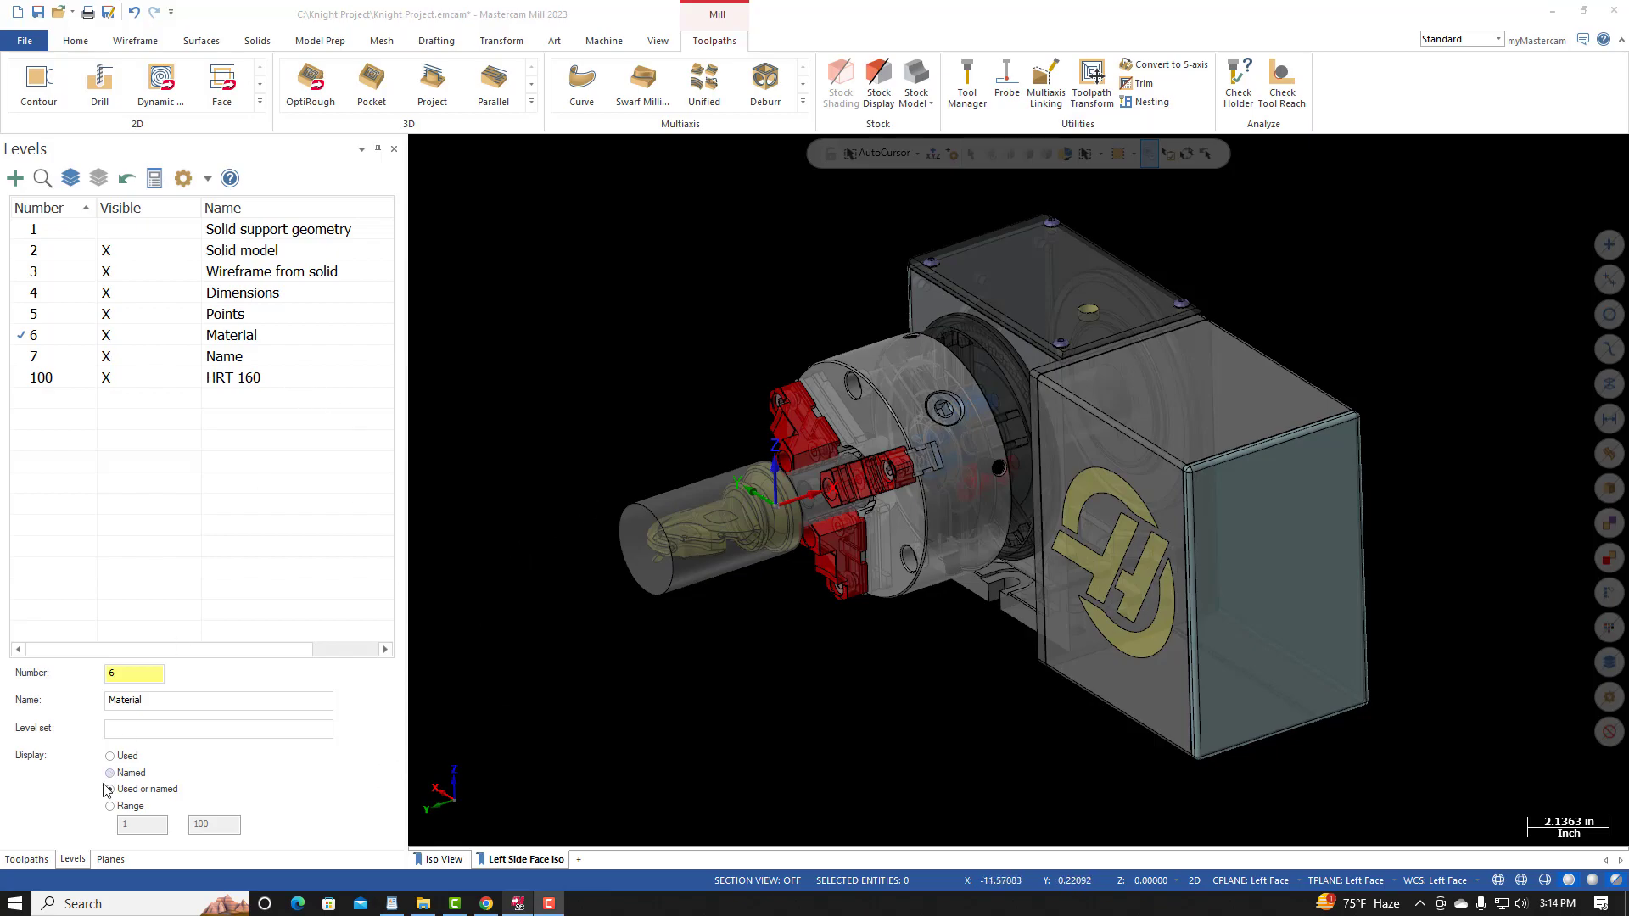
Step: Switch to Chrome and read the Knight Roughing Toolpaths page for the operation list and the containment boundary's dimensions and placement
click(34, 860)
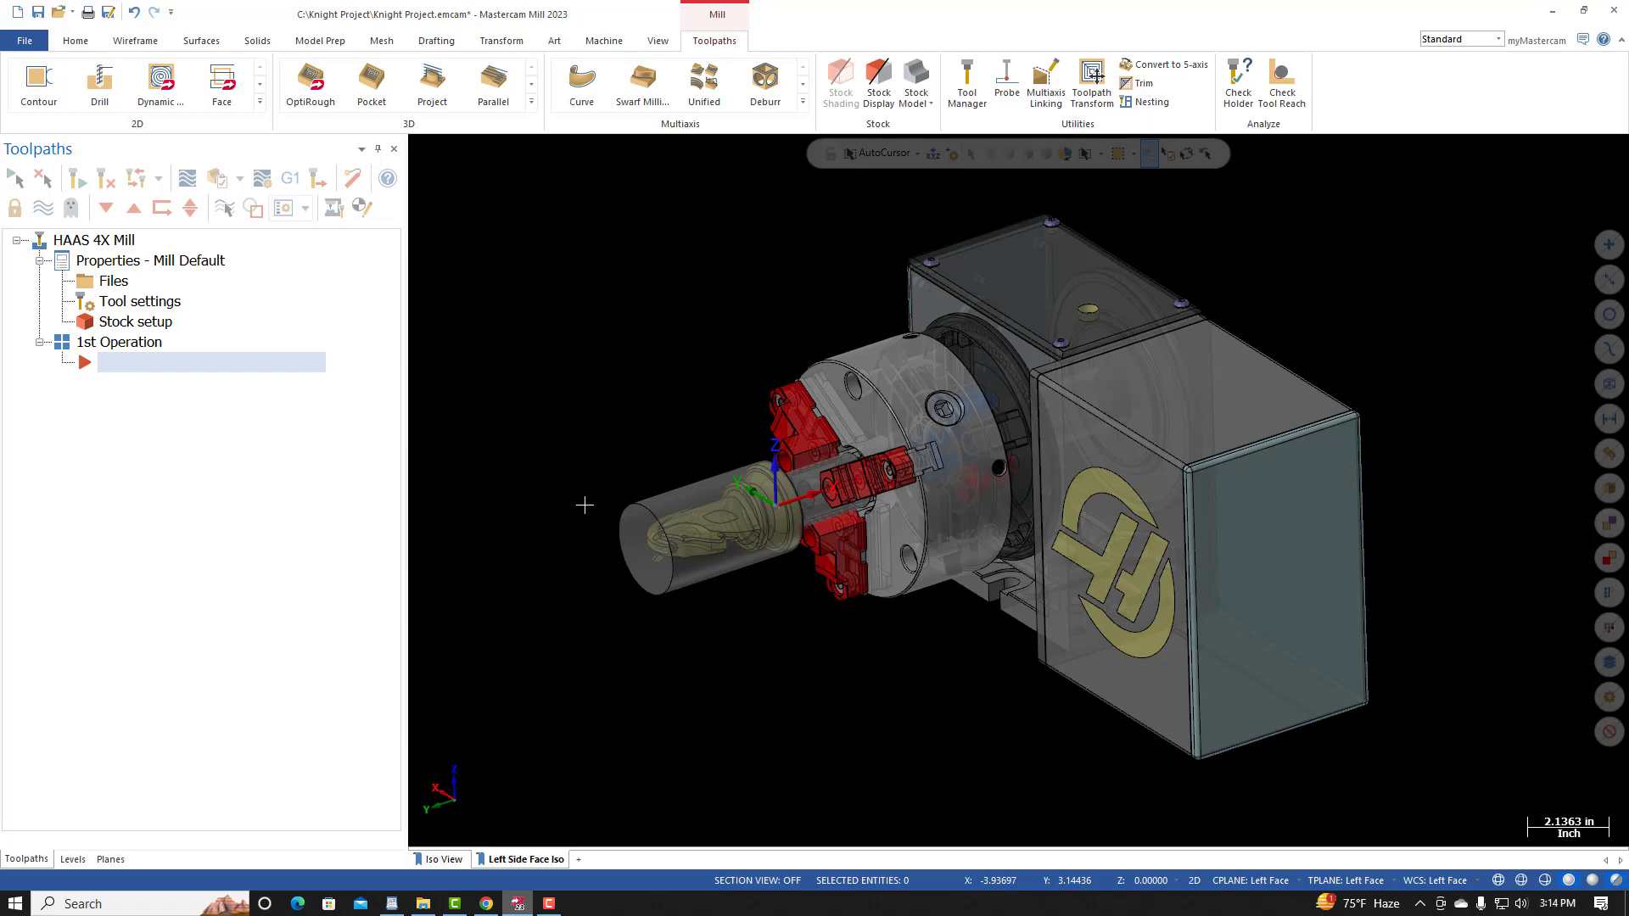
click(486, 903)
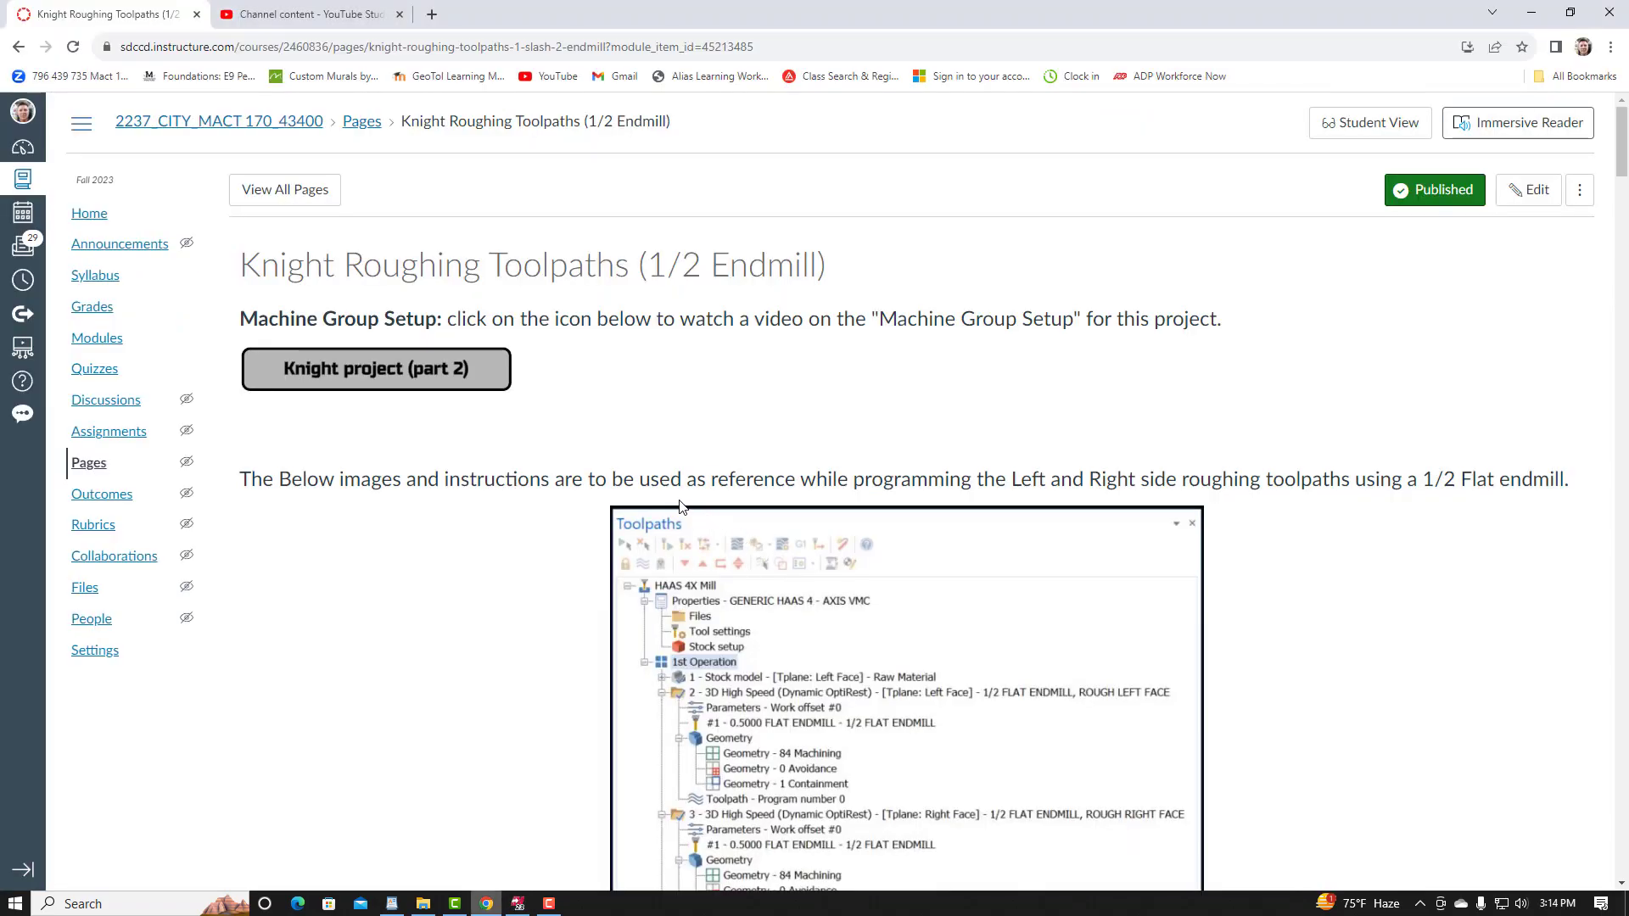
scroll(682, 503, down, 3)
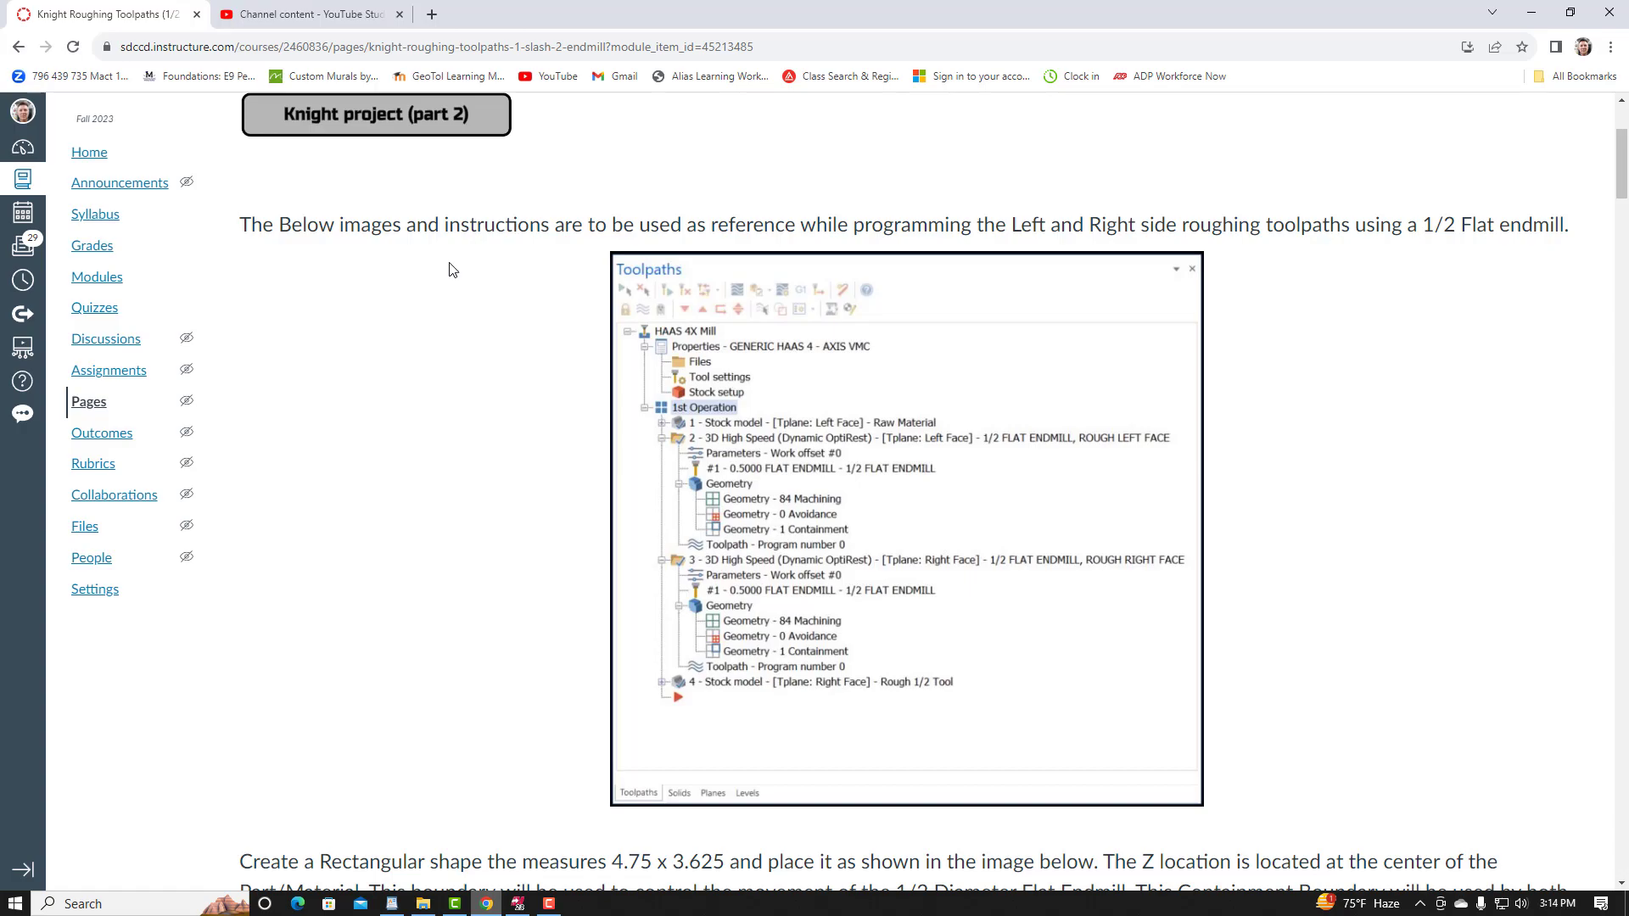
scroll(942, 412, down, 1)
scroll(879, 412, up, 1)
scroll(814, 531, down, 8)
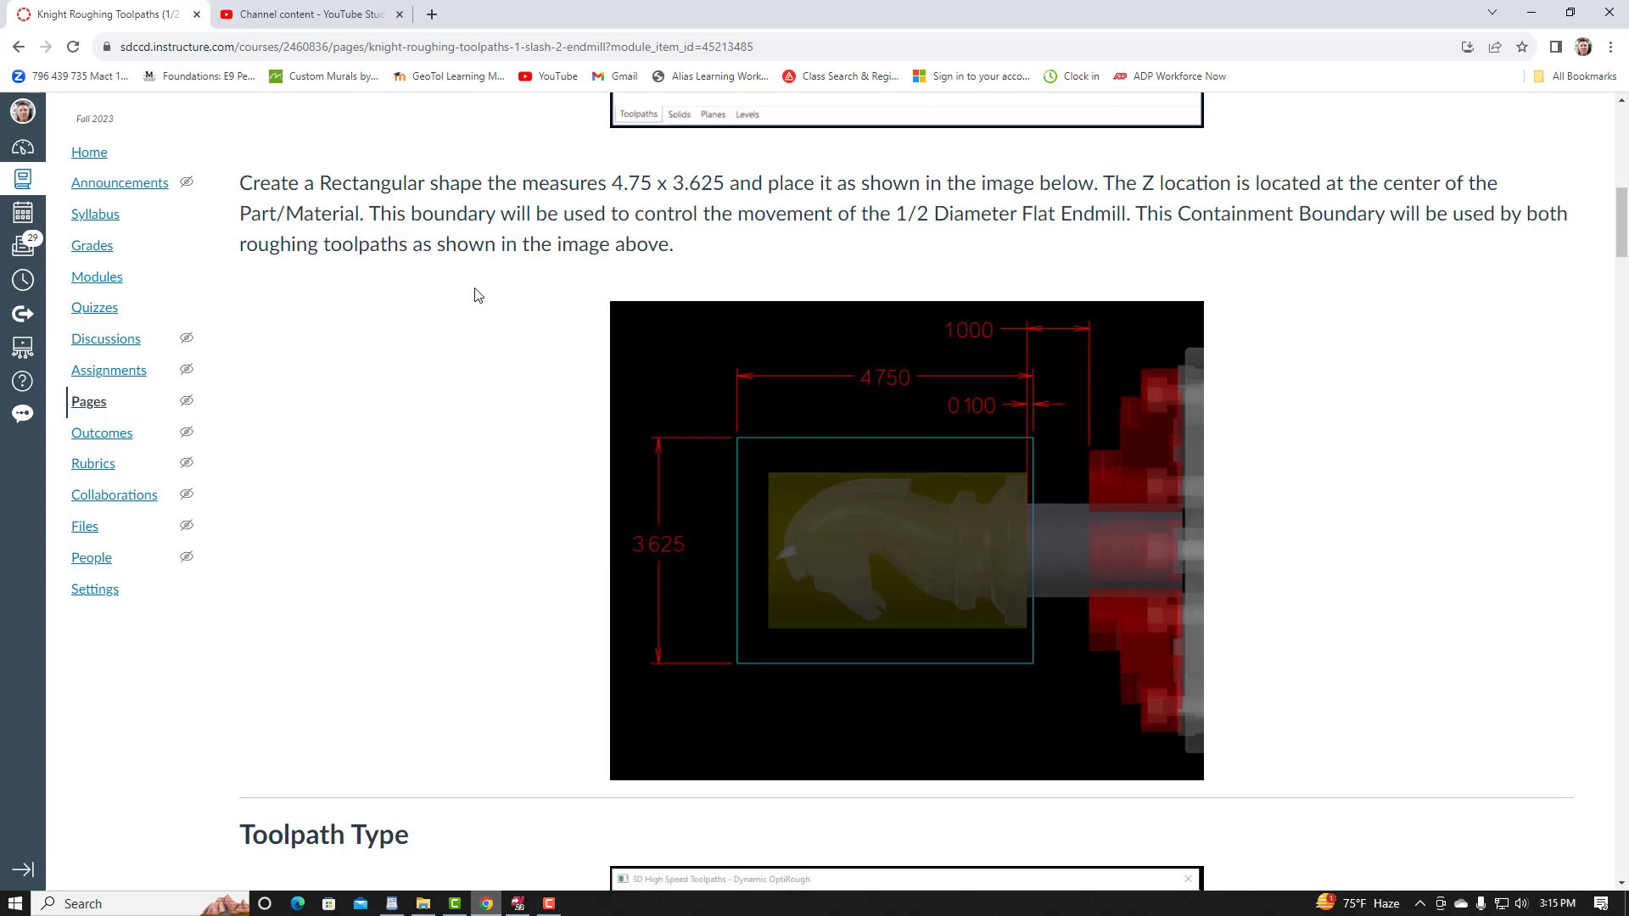
scroll(645, 318, up, 5)
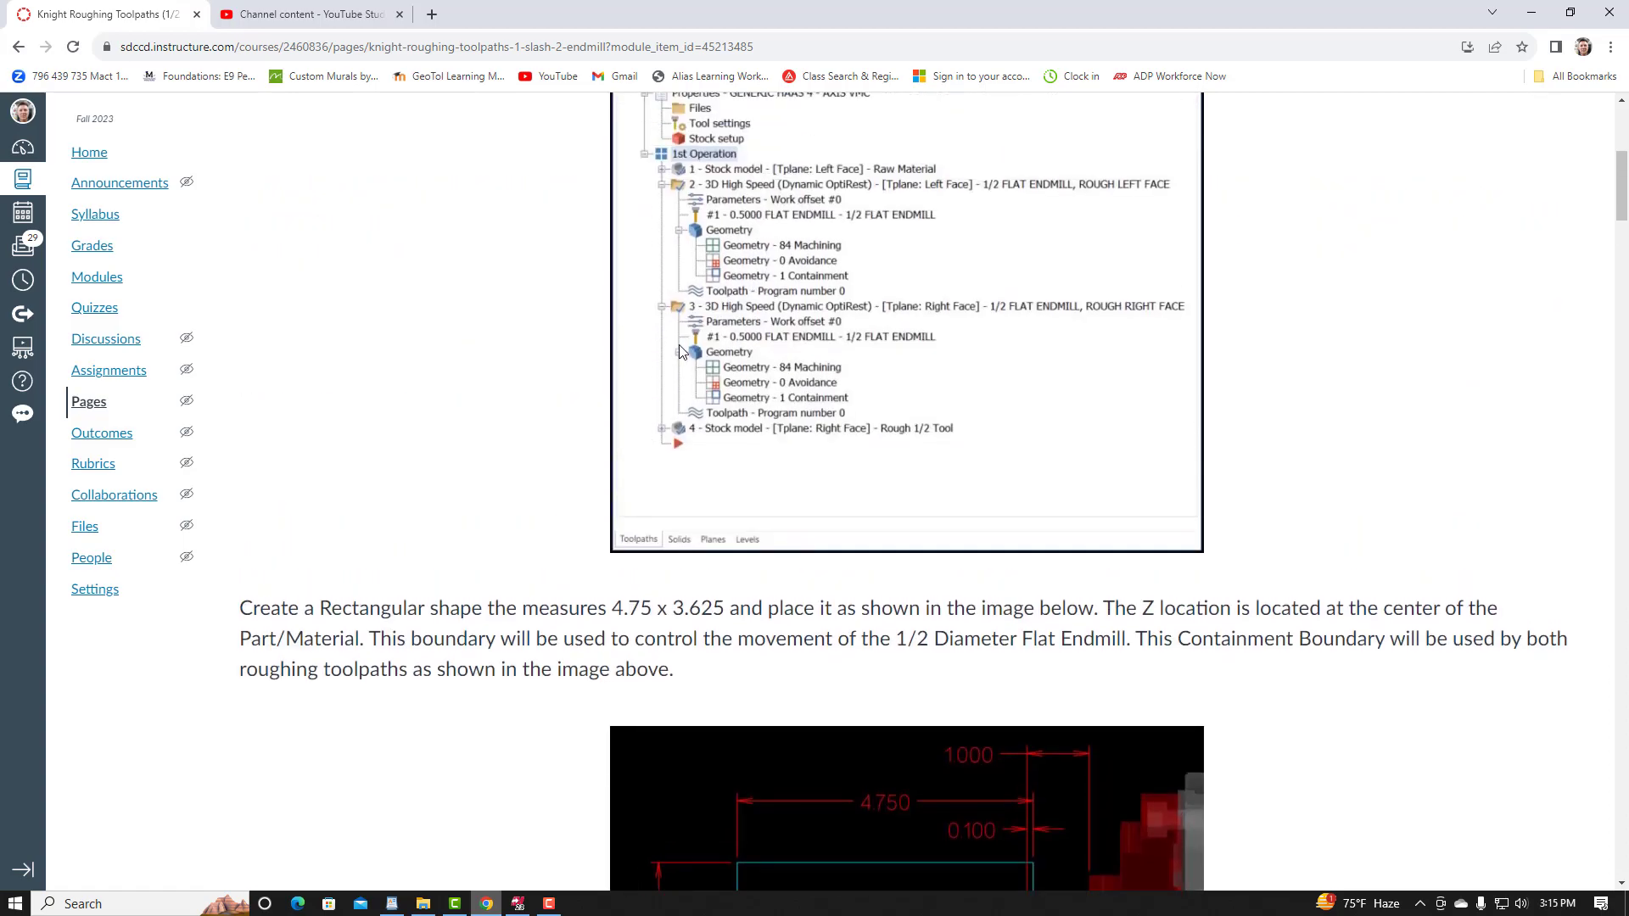
scroll(676, 348, up, 1)
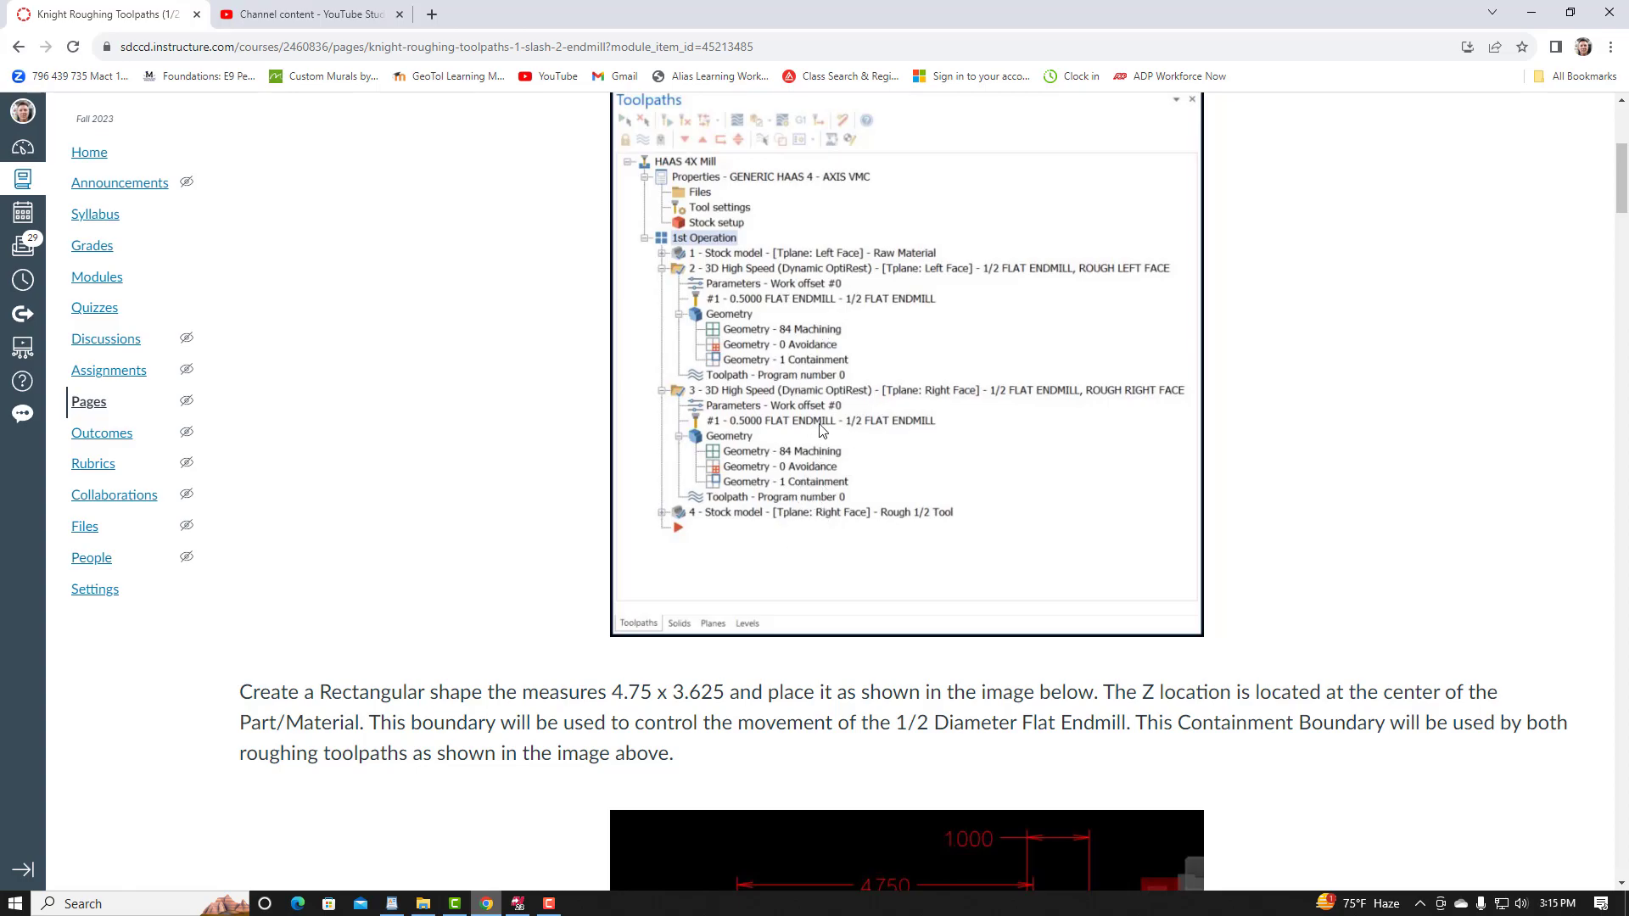
scroll(798, 466, down, 6)
scroll(840, 467, down, 1)
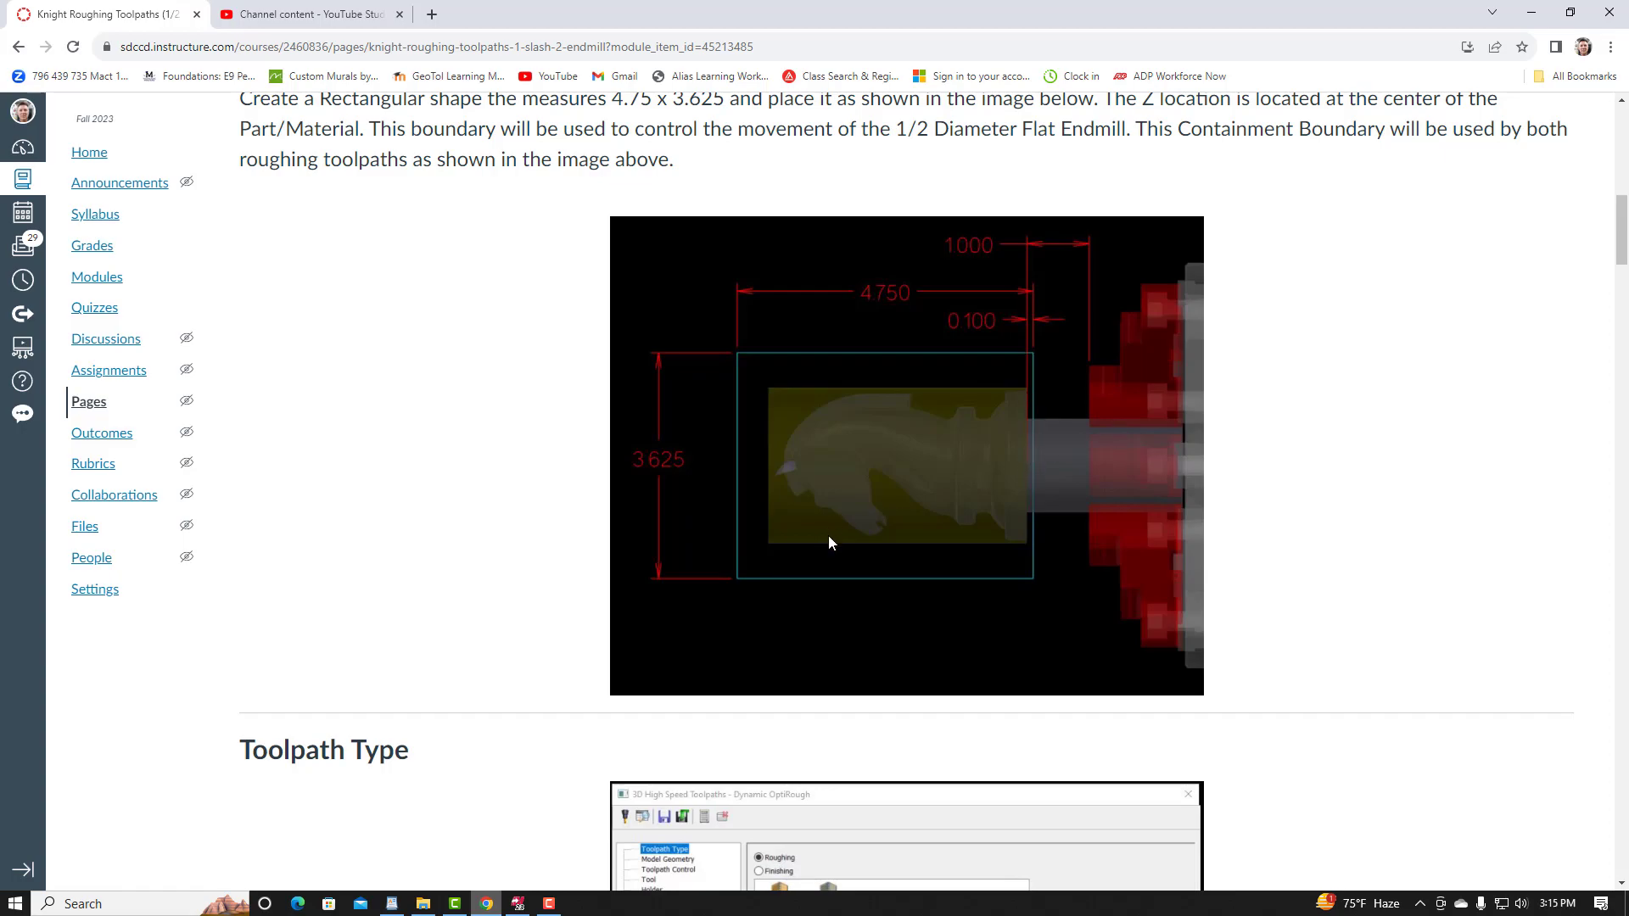
Step: Return to Mastercam and add level 8 named "Boundary 1/2 Flat Endmill" as the active level
click(517, 905)
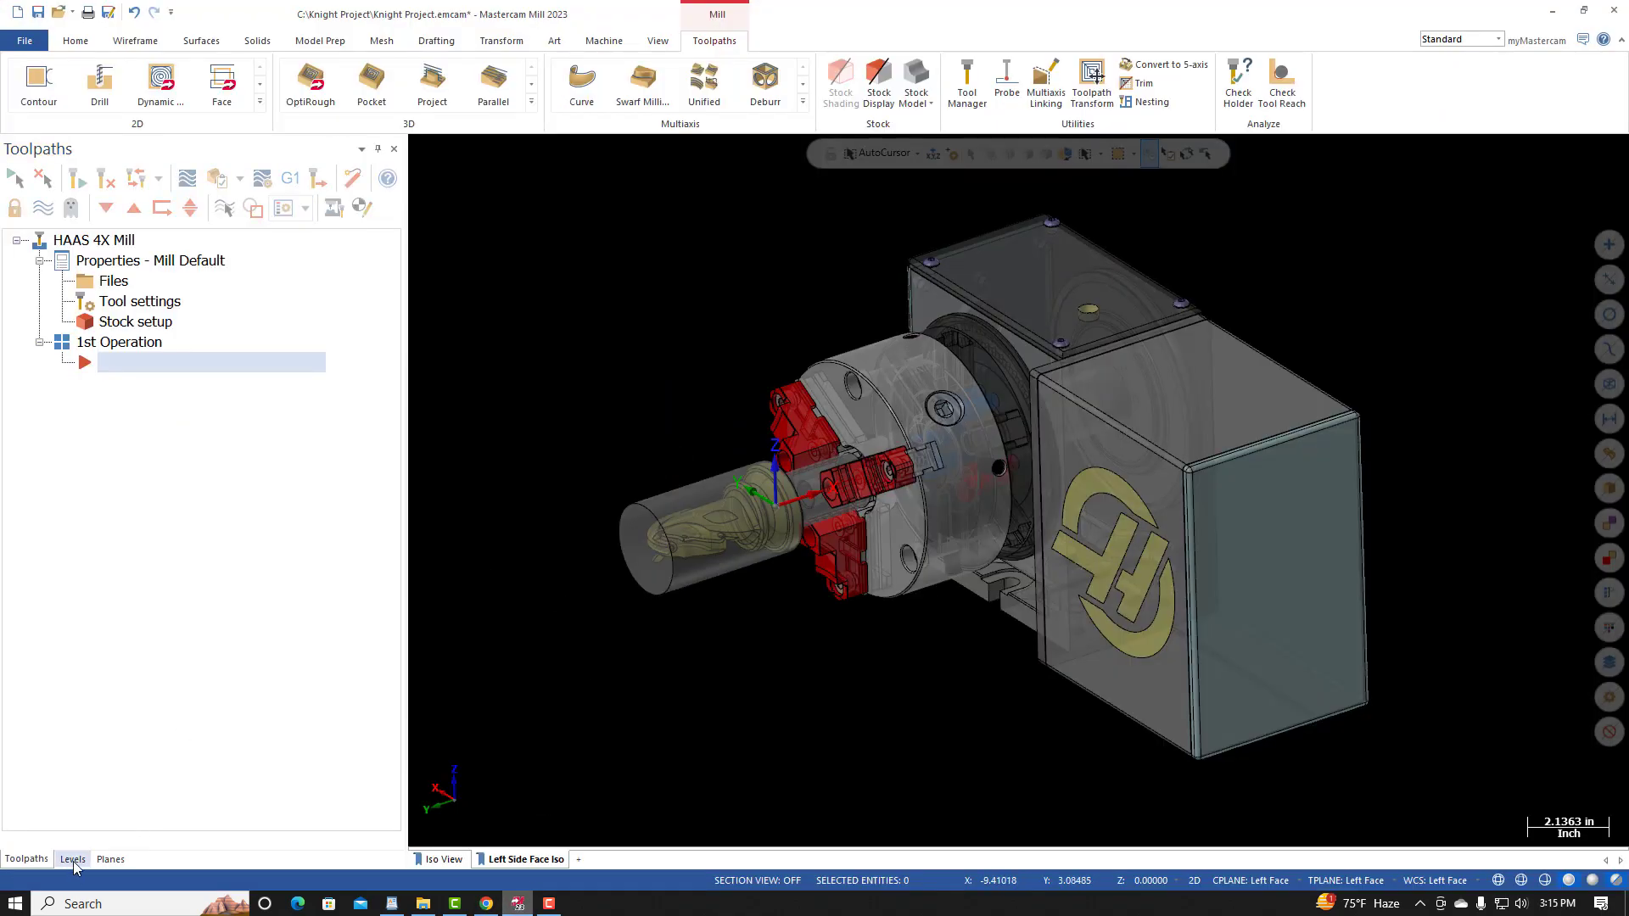
click(73, 859)
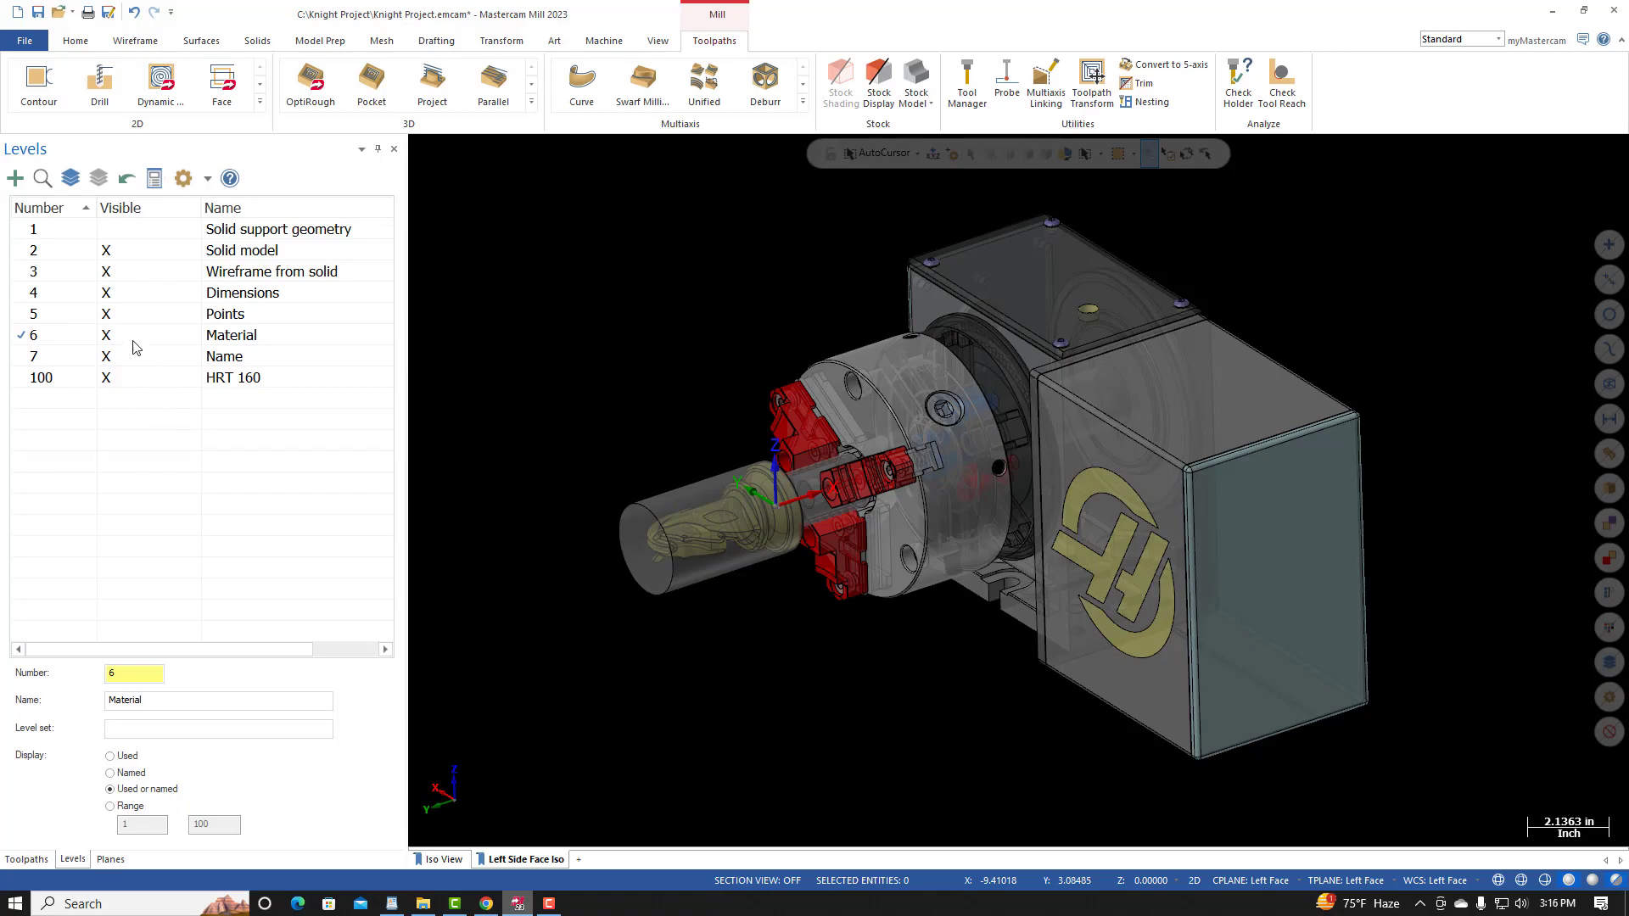
click(15, 178)
click(195, 405)
click(257, 399)
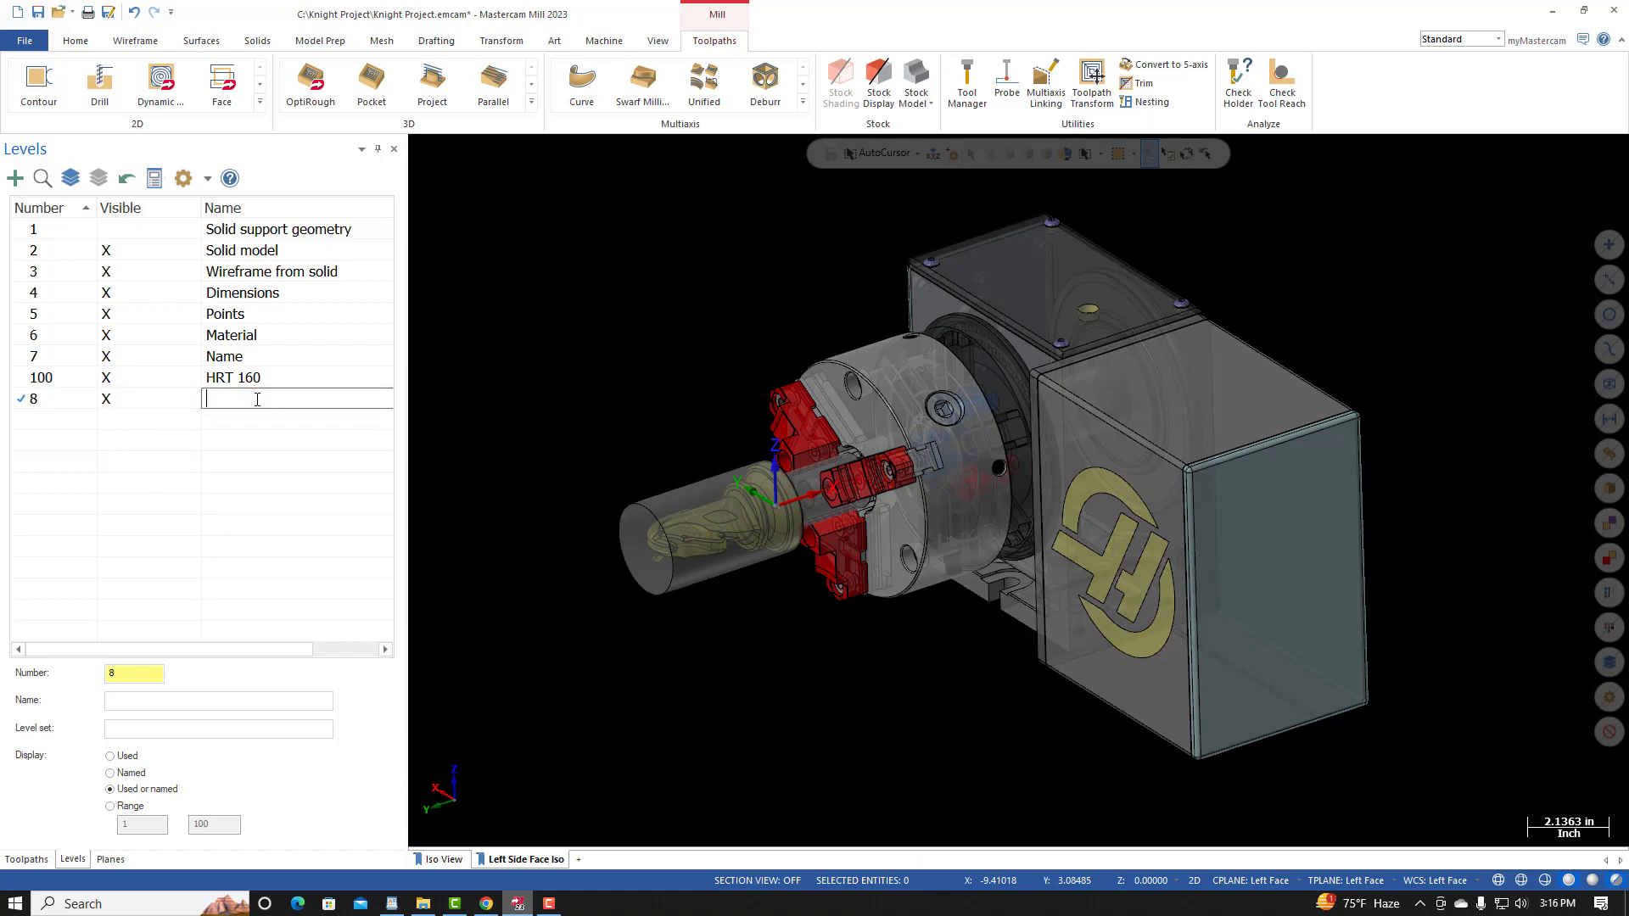
text(Cont)
key(BackSpace)
key(BackSpace)
key(BackSpace)
text(Bounda)
text(ry 1/2 Flat Endm)
key(Return)
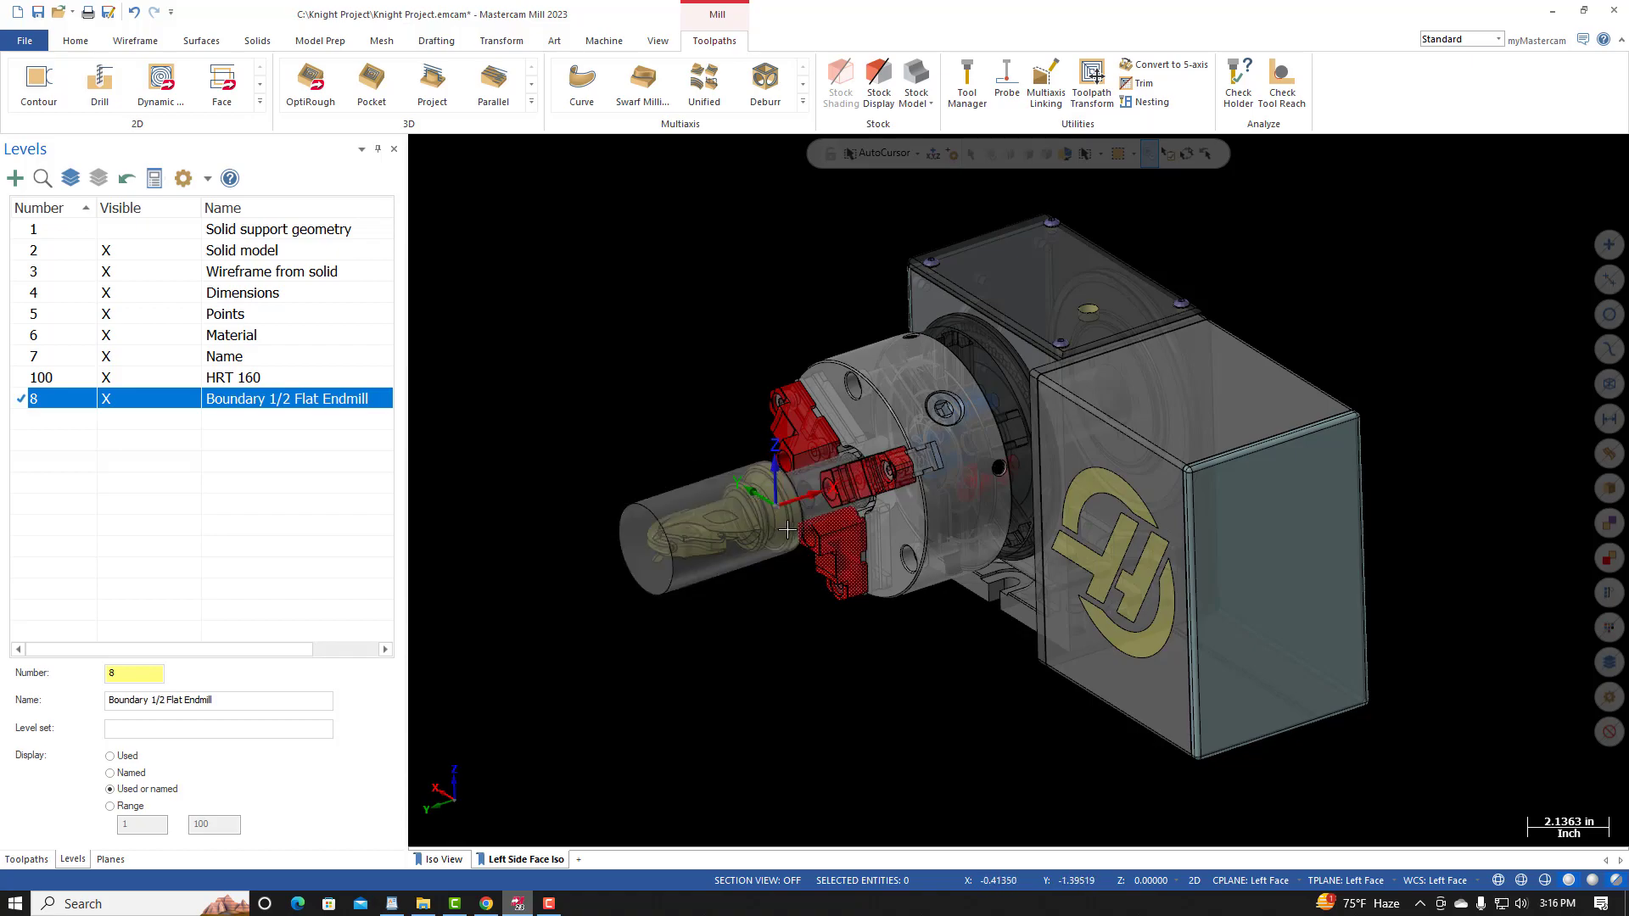
Step: View the part from the top of the Left Face plane and check which plane is set for WCS, construction and tool
right_click(627, 355)
click(666, 465)
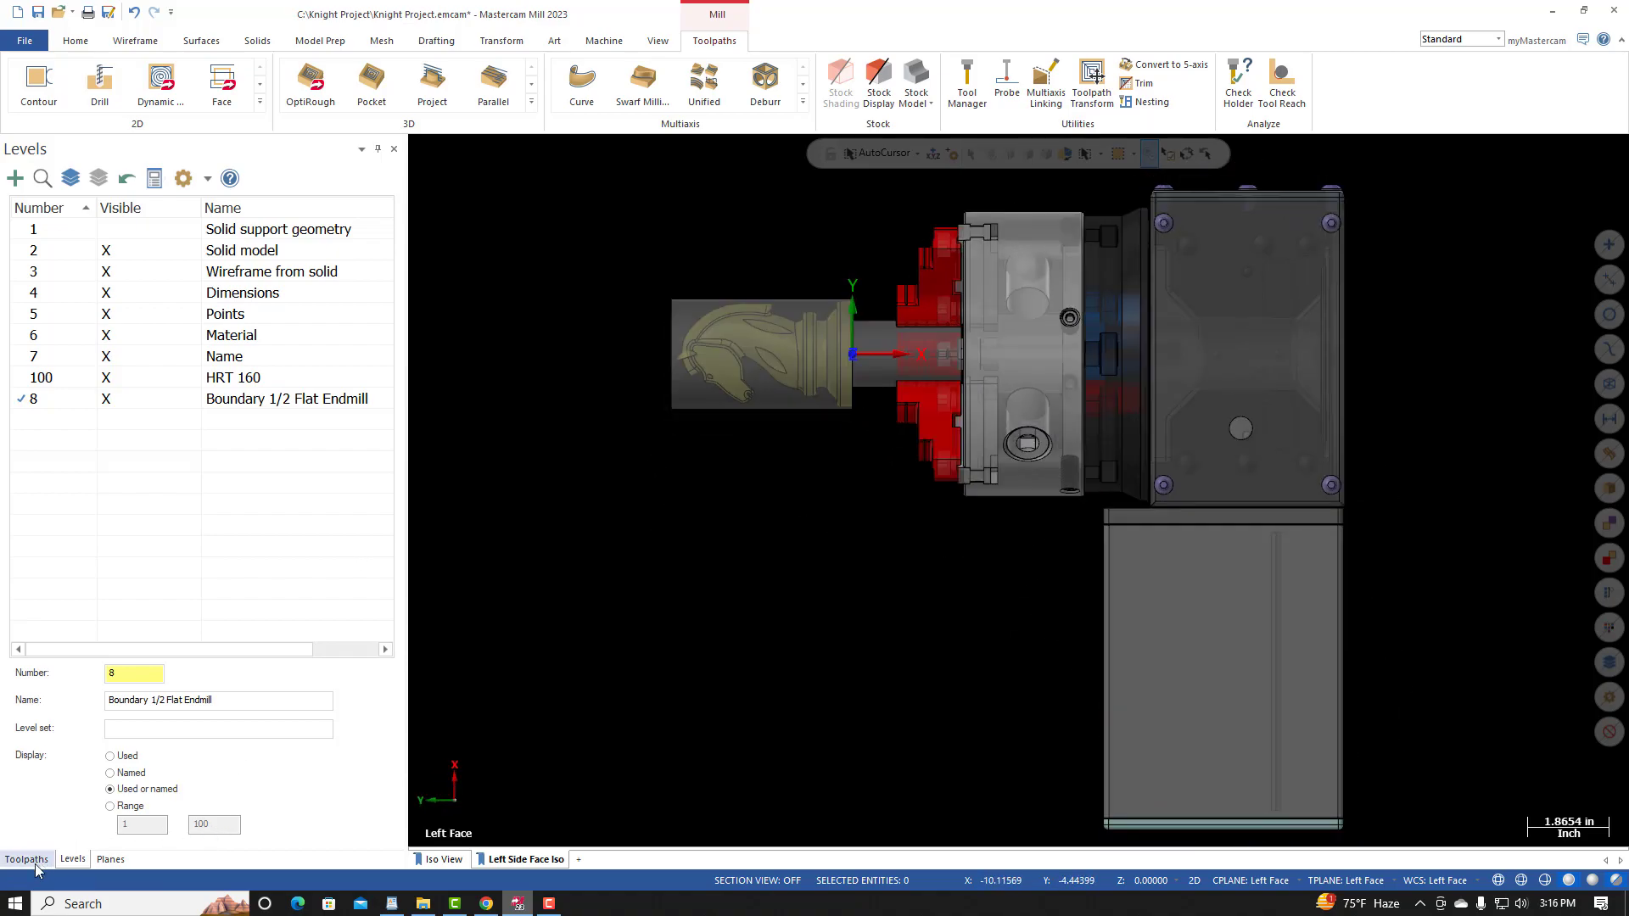
click(109, 861)
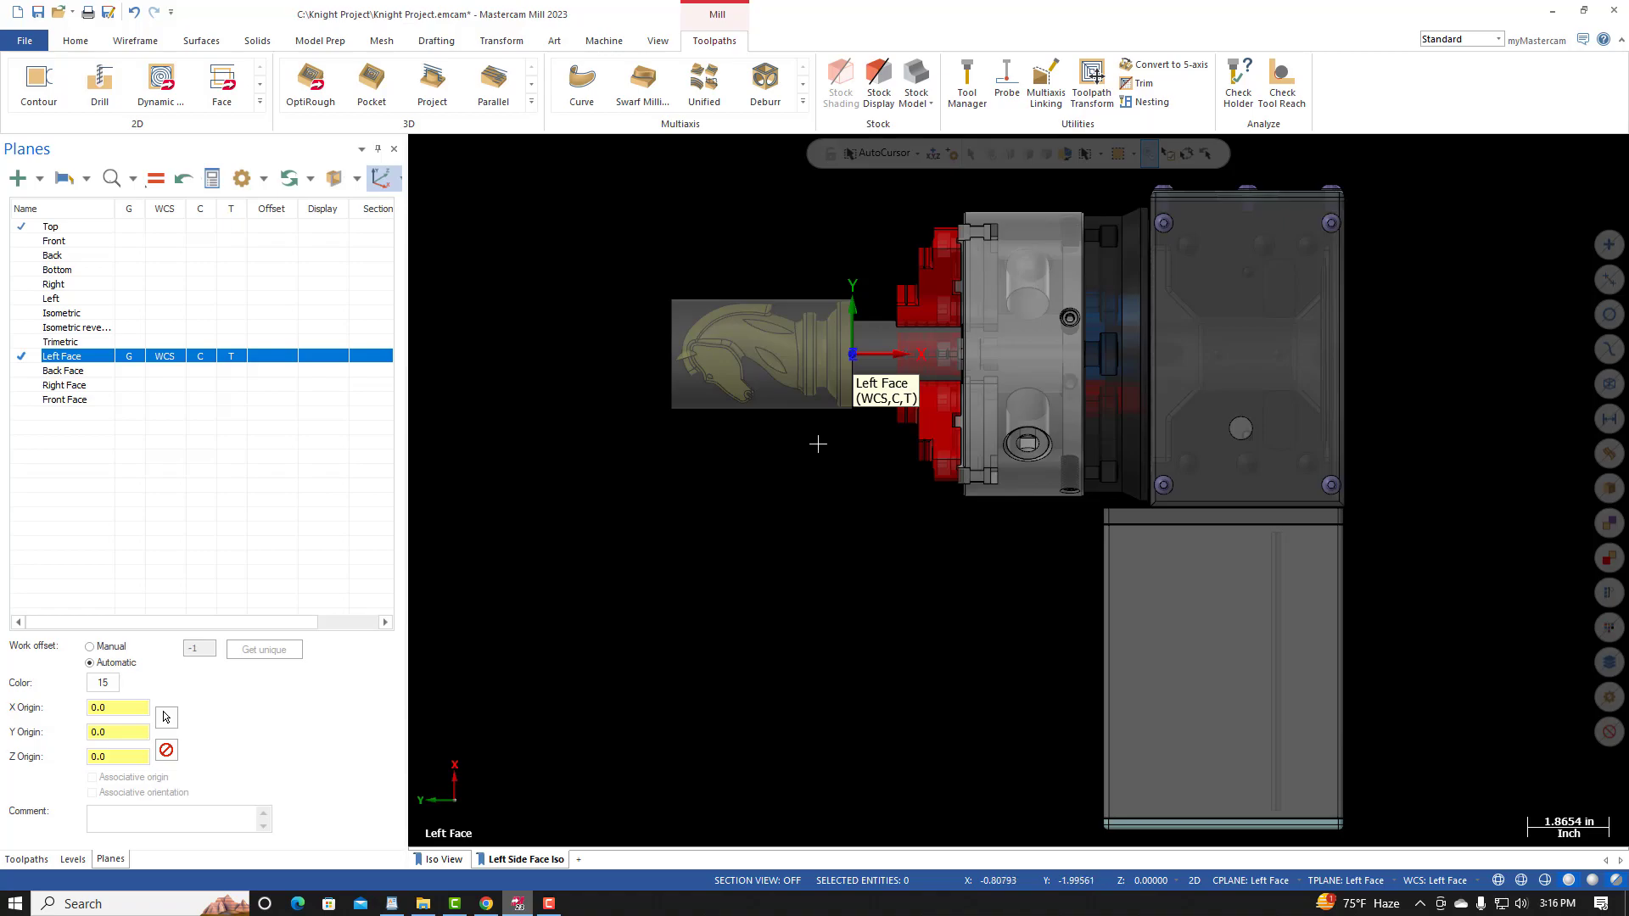
scroll(814, 435, down, 1)
scroll(748, 335, up, 3)
scroll(779, 318, down, 1)
scroll(746, 289, up, 2)
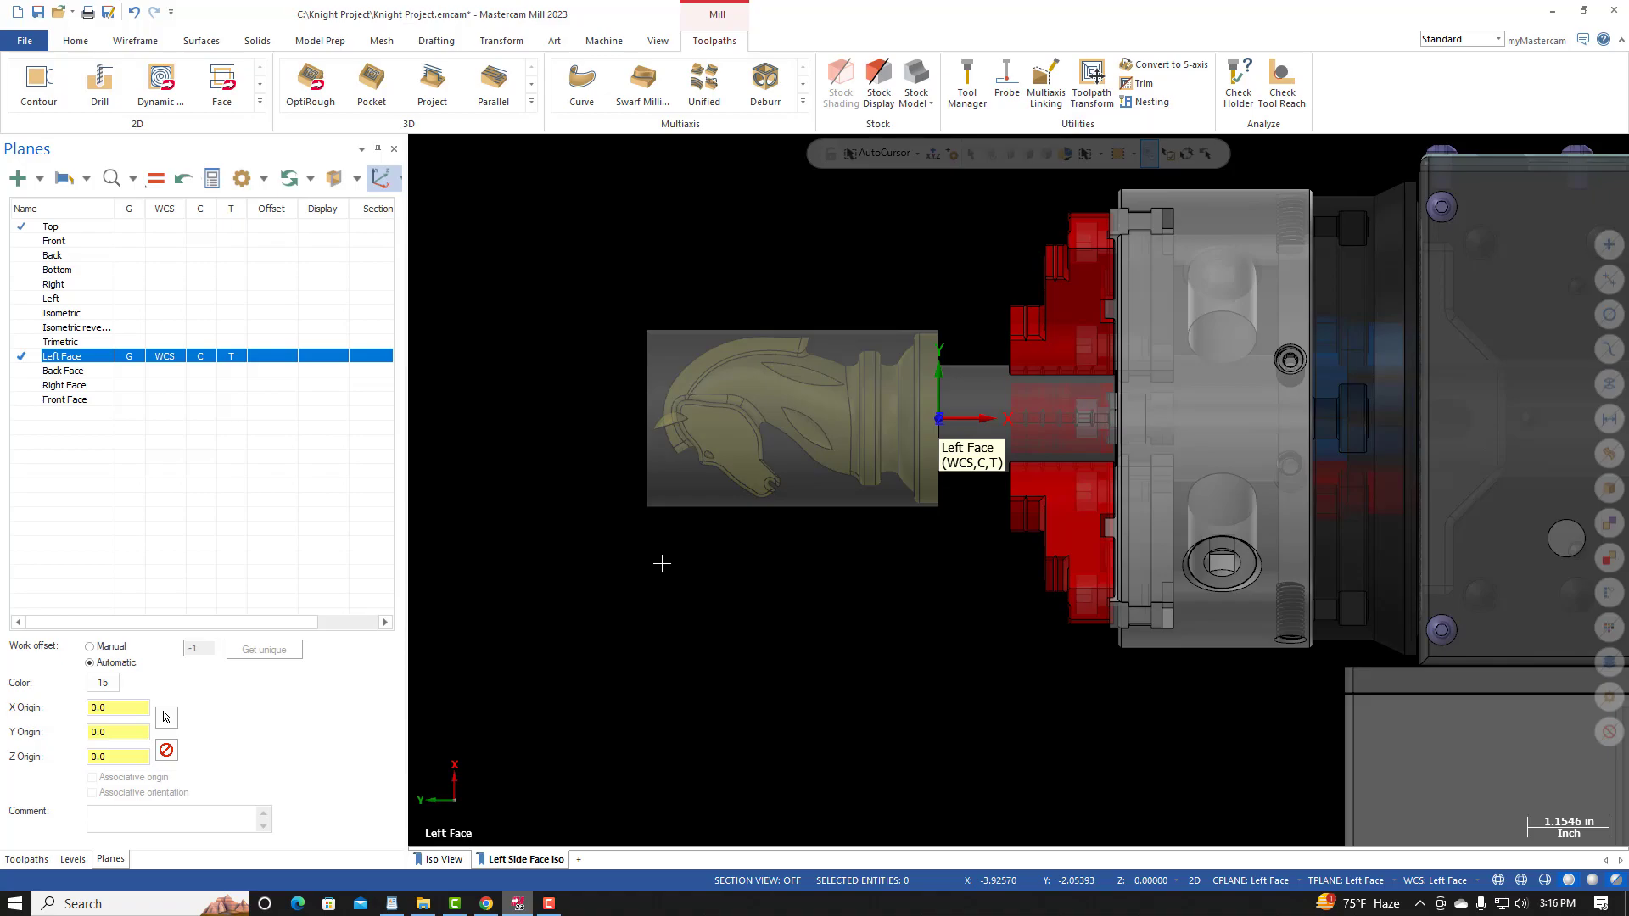
Step: Place a 4.75 x 3.625 rectangular shape with its chuck-side edge midpoint as the anchor on the Left Face origin
click(131, 42)
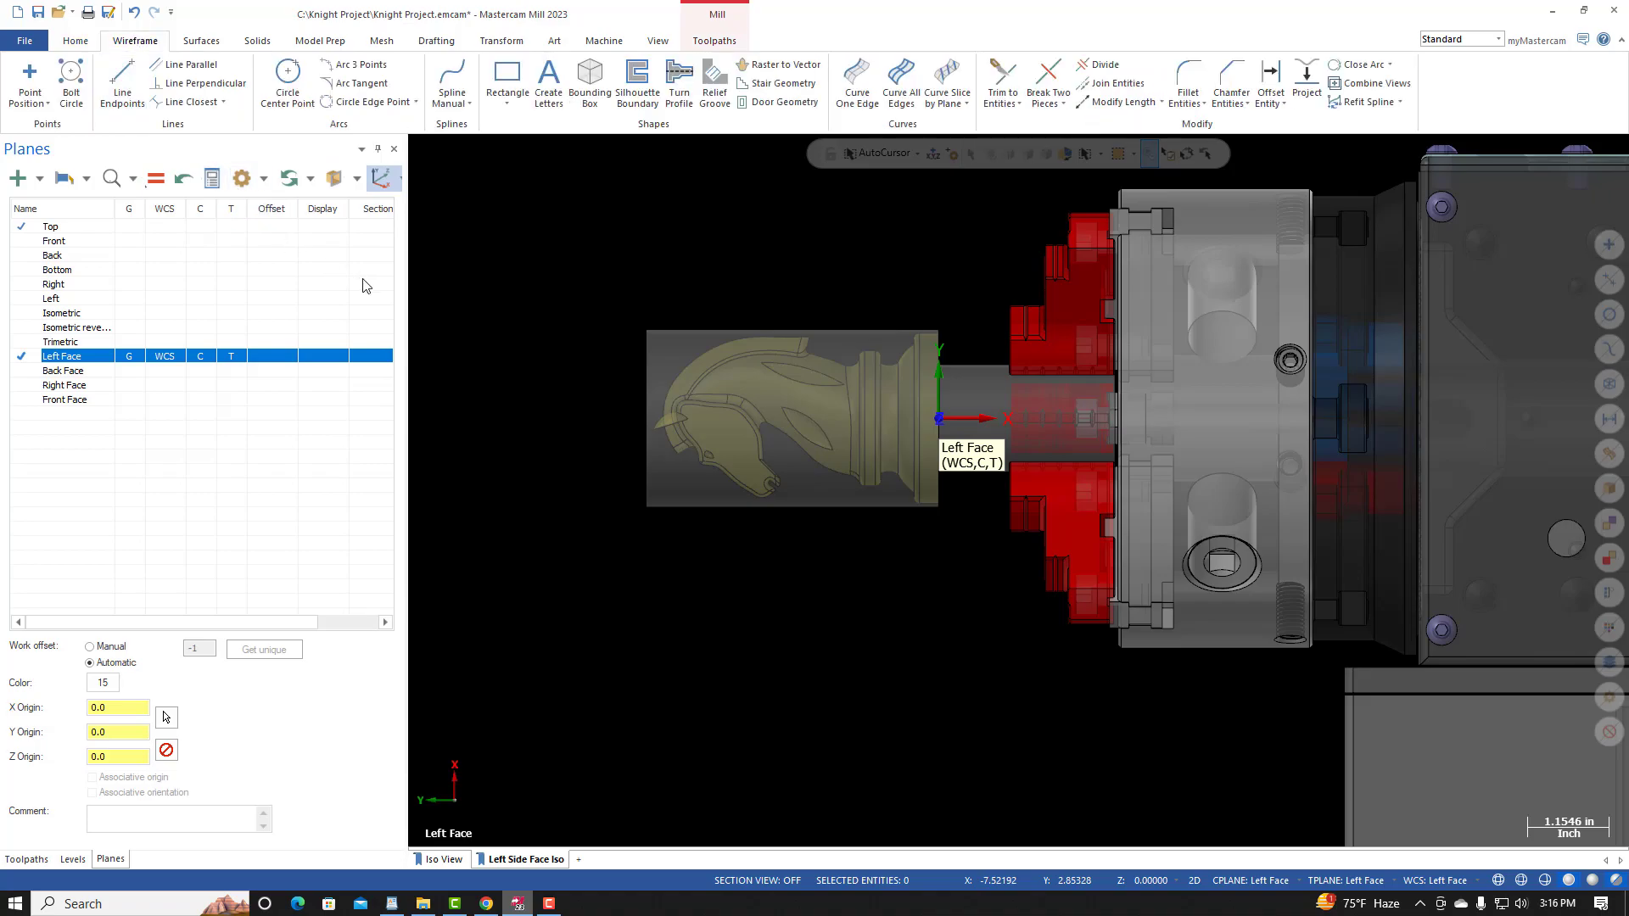
click(509, 104)
click(543, 144)
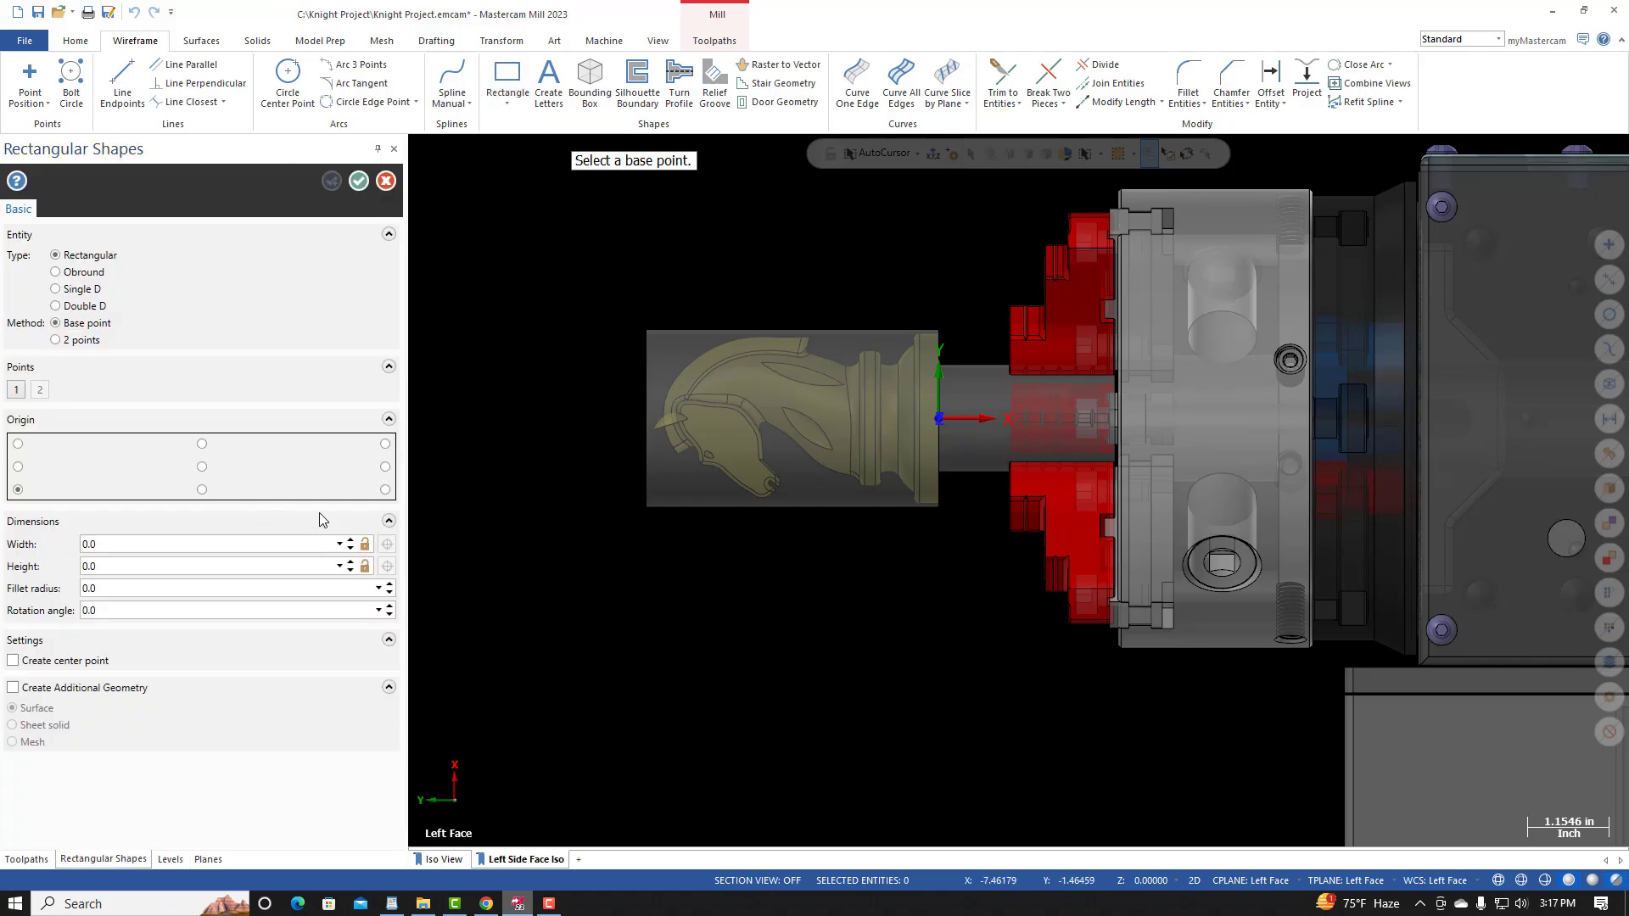
click(385, 467)
click(130, 544)
text(4.75)
key(Tab)
text(3.)
click(948, 420)
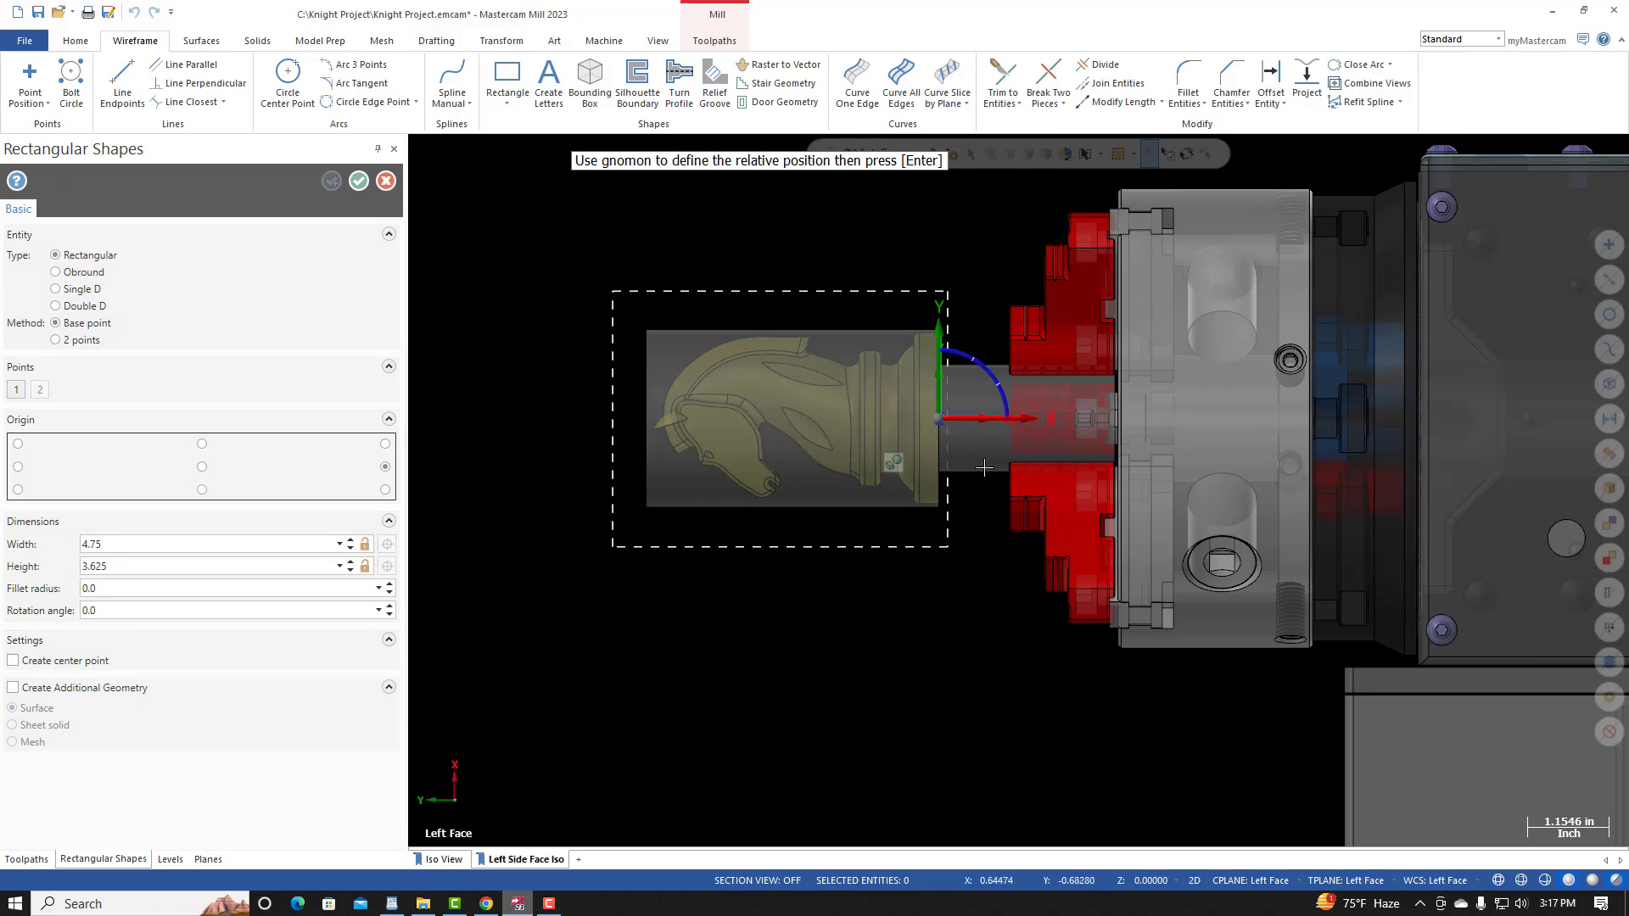
Step: Offset the rectangle 0.1 in along positive X toward the chuck and accept the shape
click(996, 419)
text(.1)
key(Return)
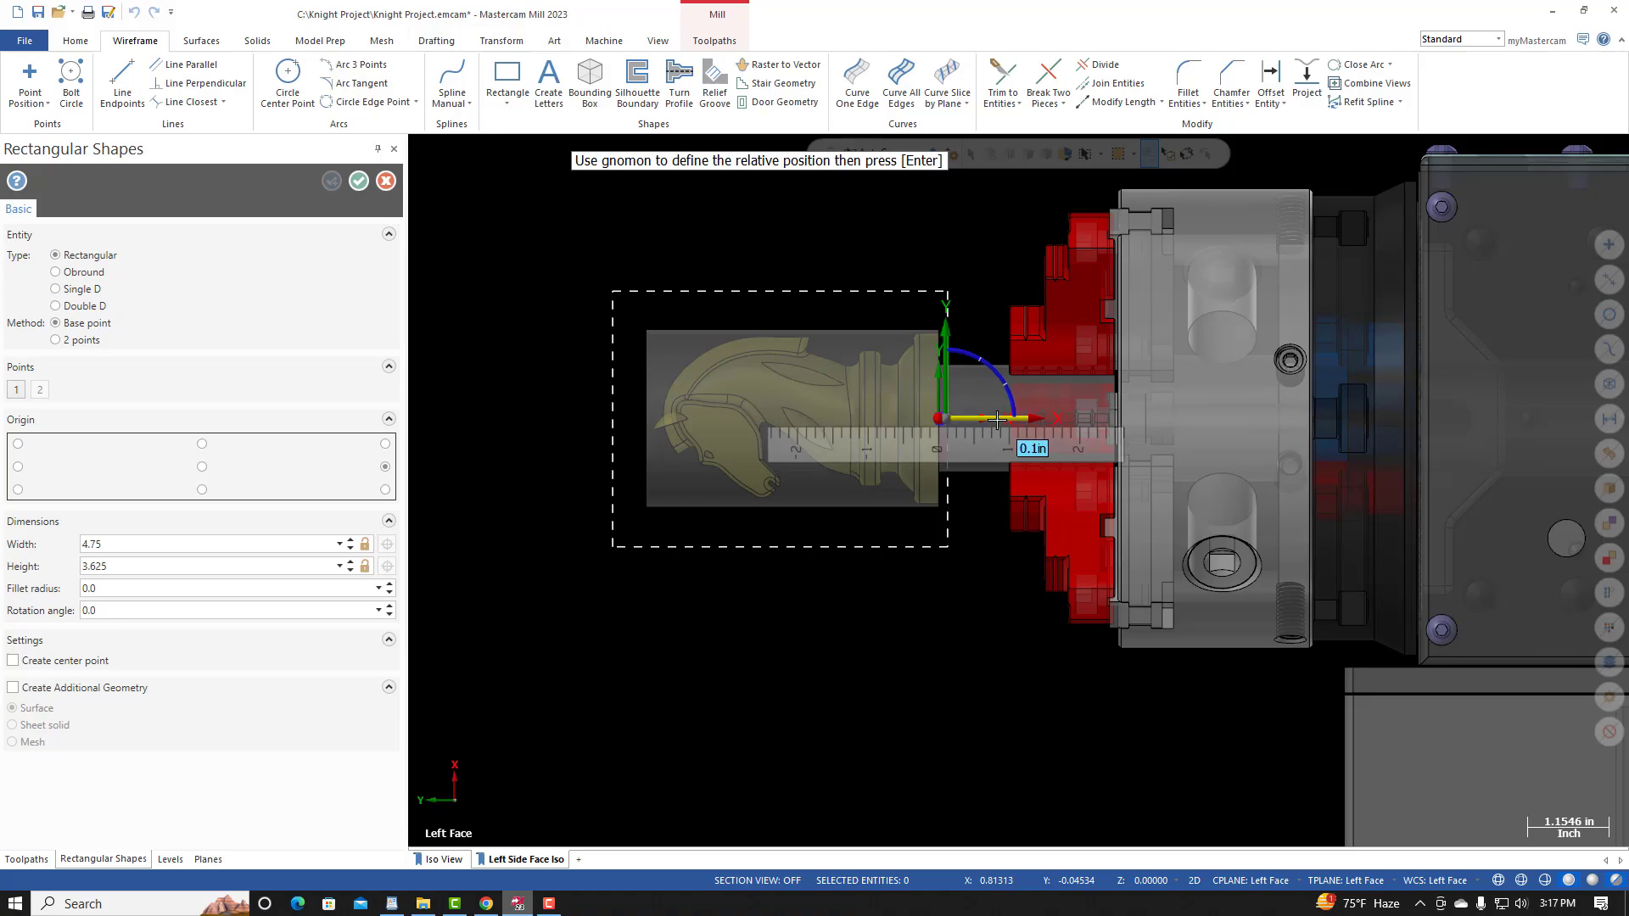
key(Return)
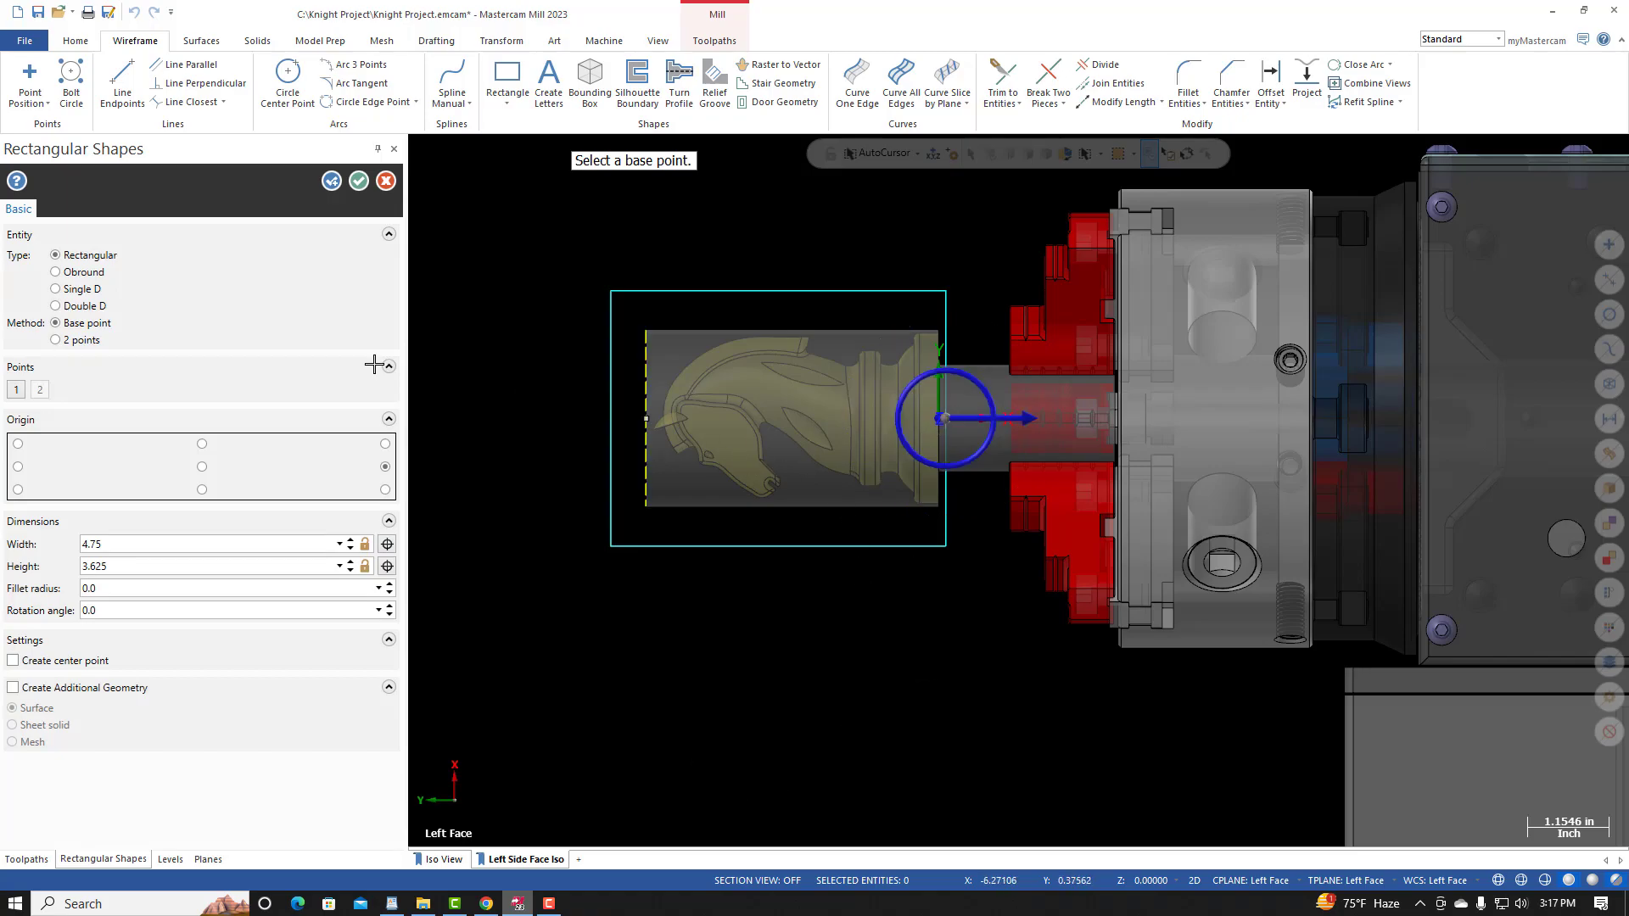
click(359, 181)
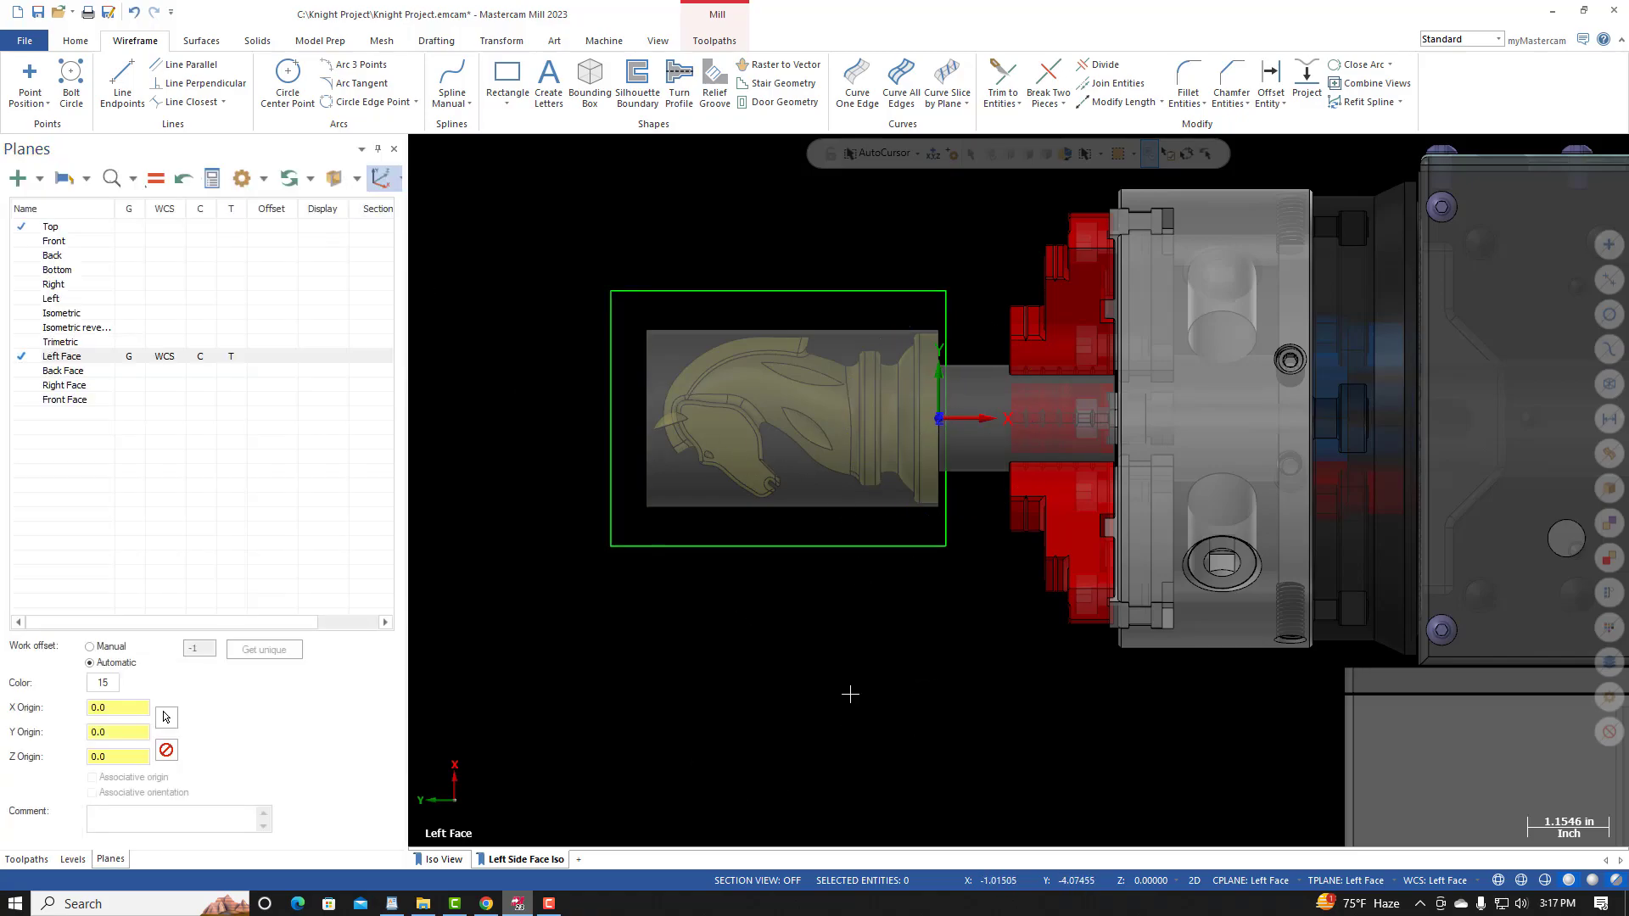
Step: Measure the distance from the Left Face origin to the midpoint of the rectangle's chuck-side edge
mouse_move(867, 661)
middle_down()
mouse_move(796, 574)
mouse_move(817, 597)
mouse_move(822, 659)
mouse_move(878, 619)
middle_up()
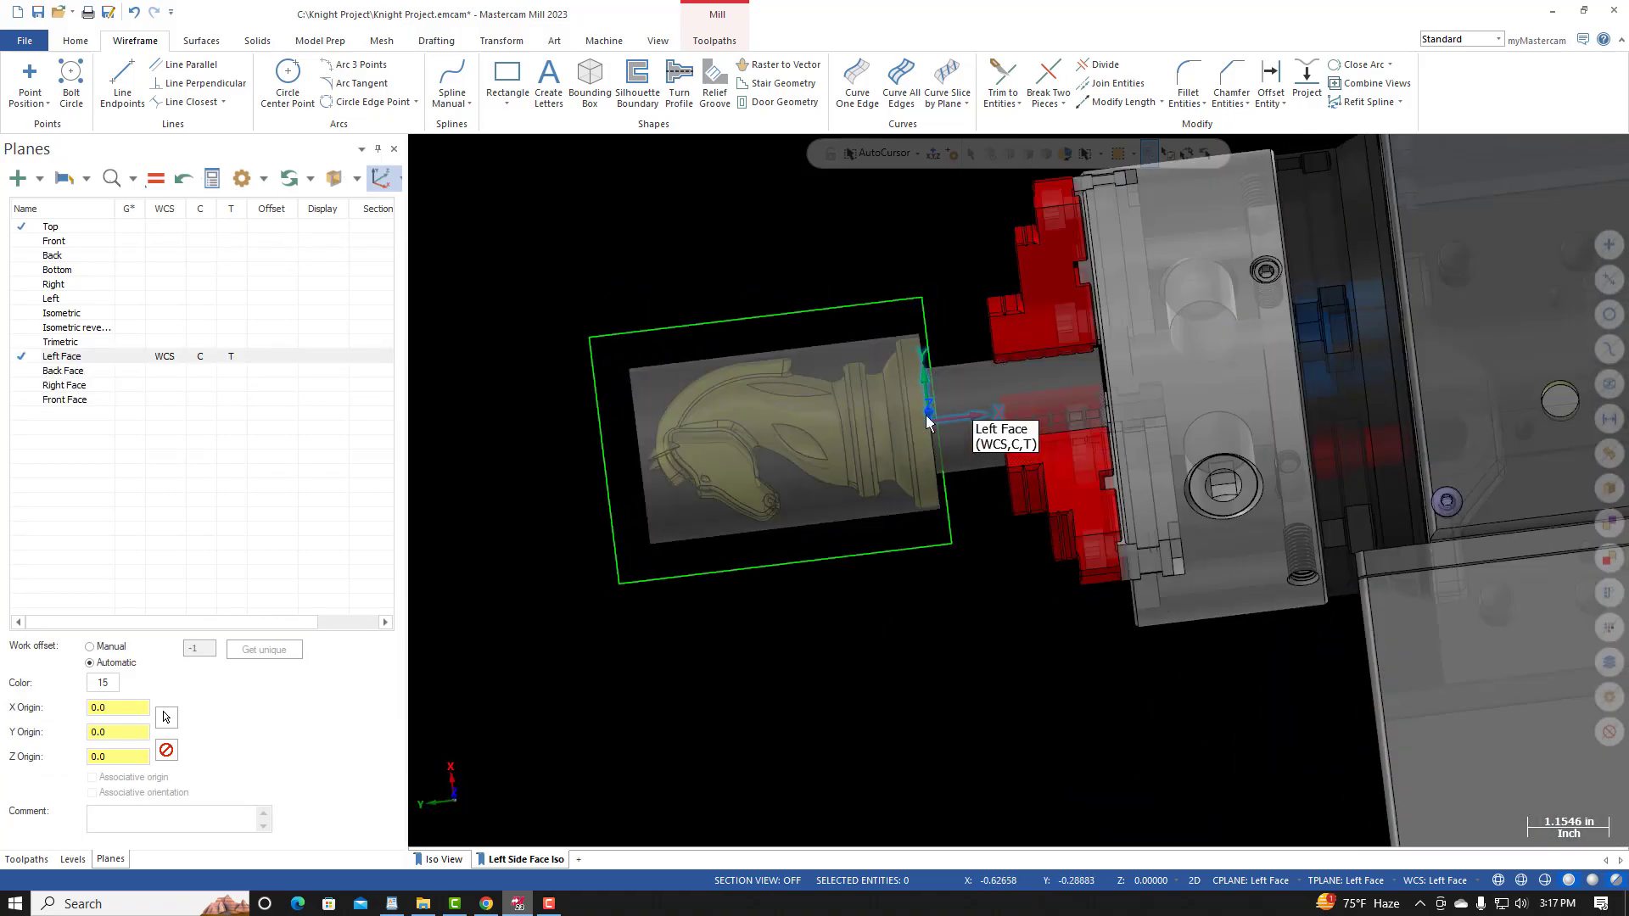
right_click(627, 247)
click(704, 350)
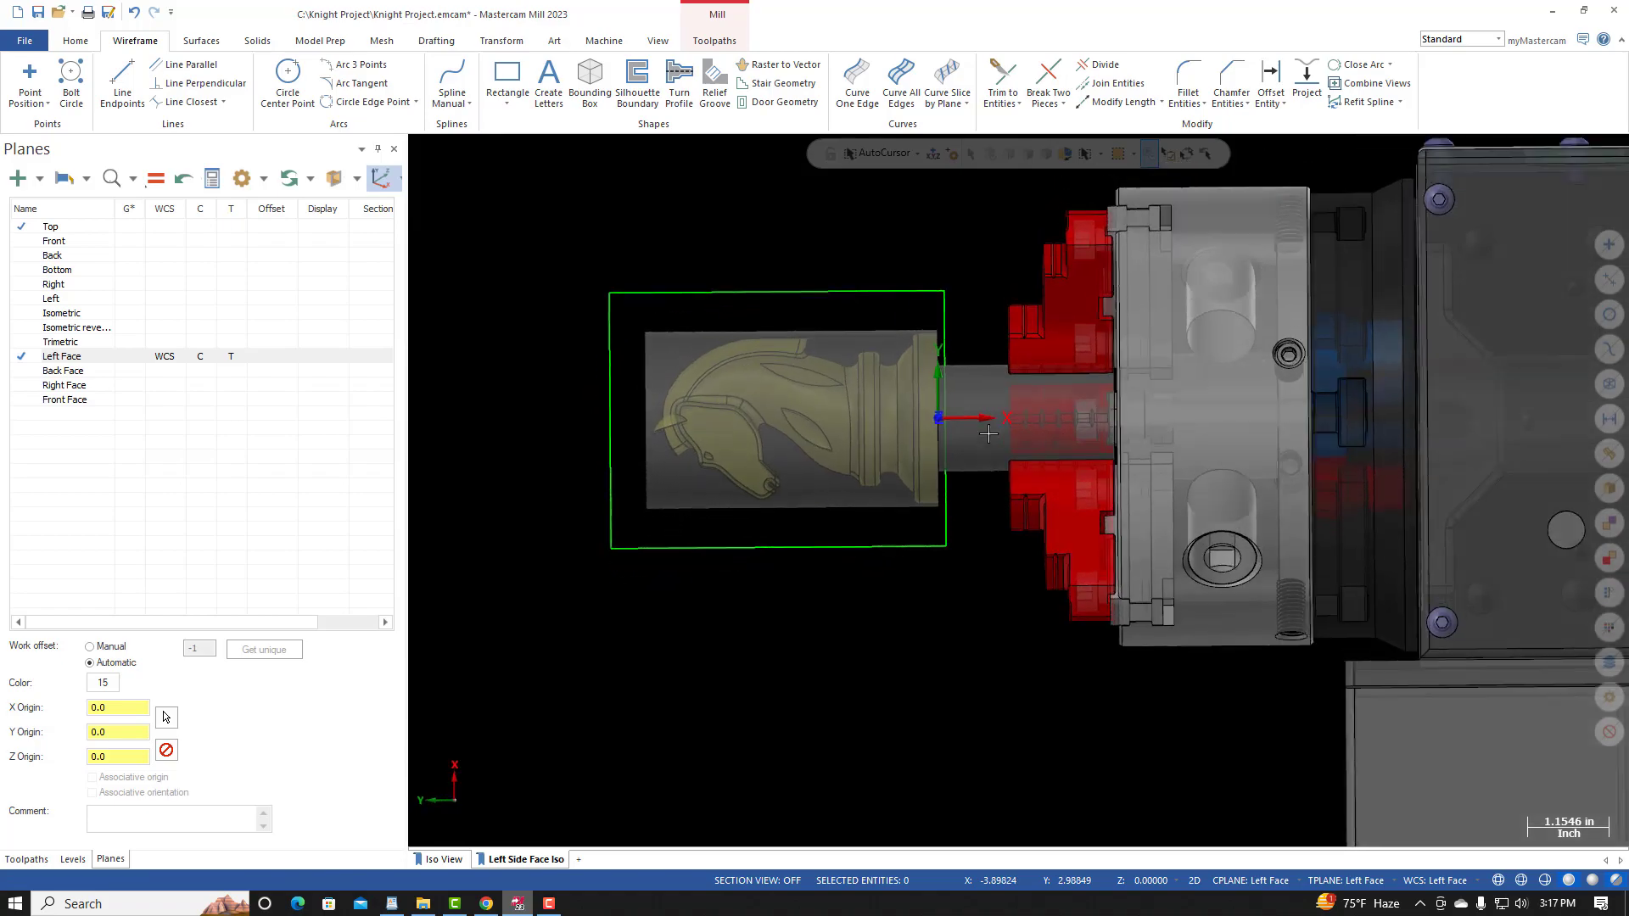
click(76, 40)
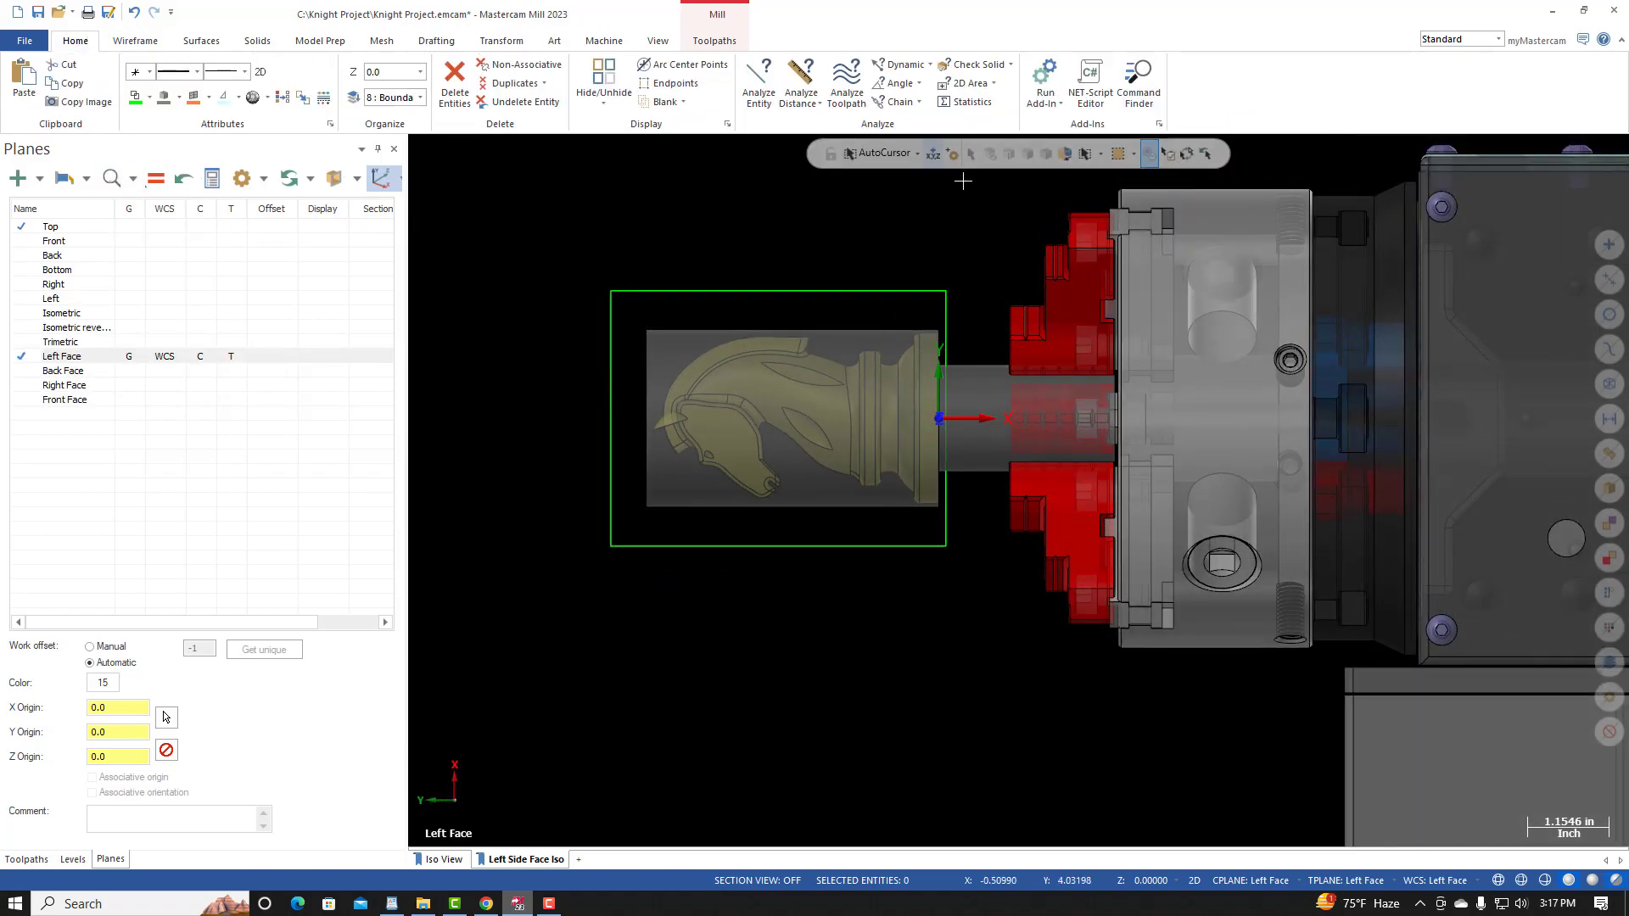
click(801, 89)
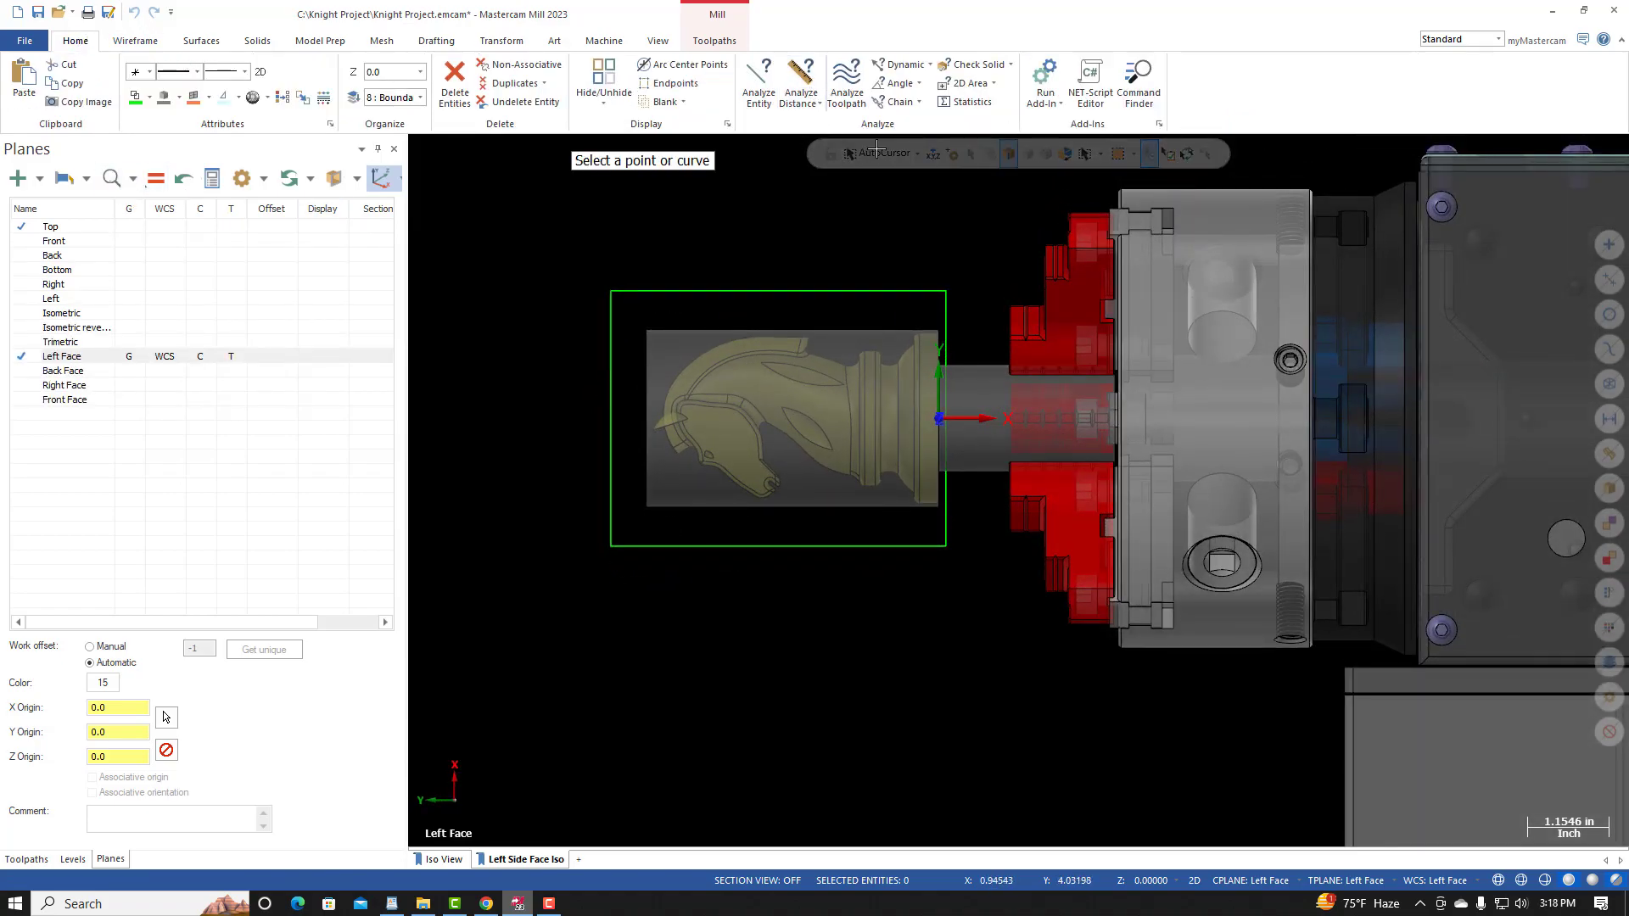
scroll(933, 424, up, 7)
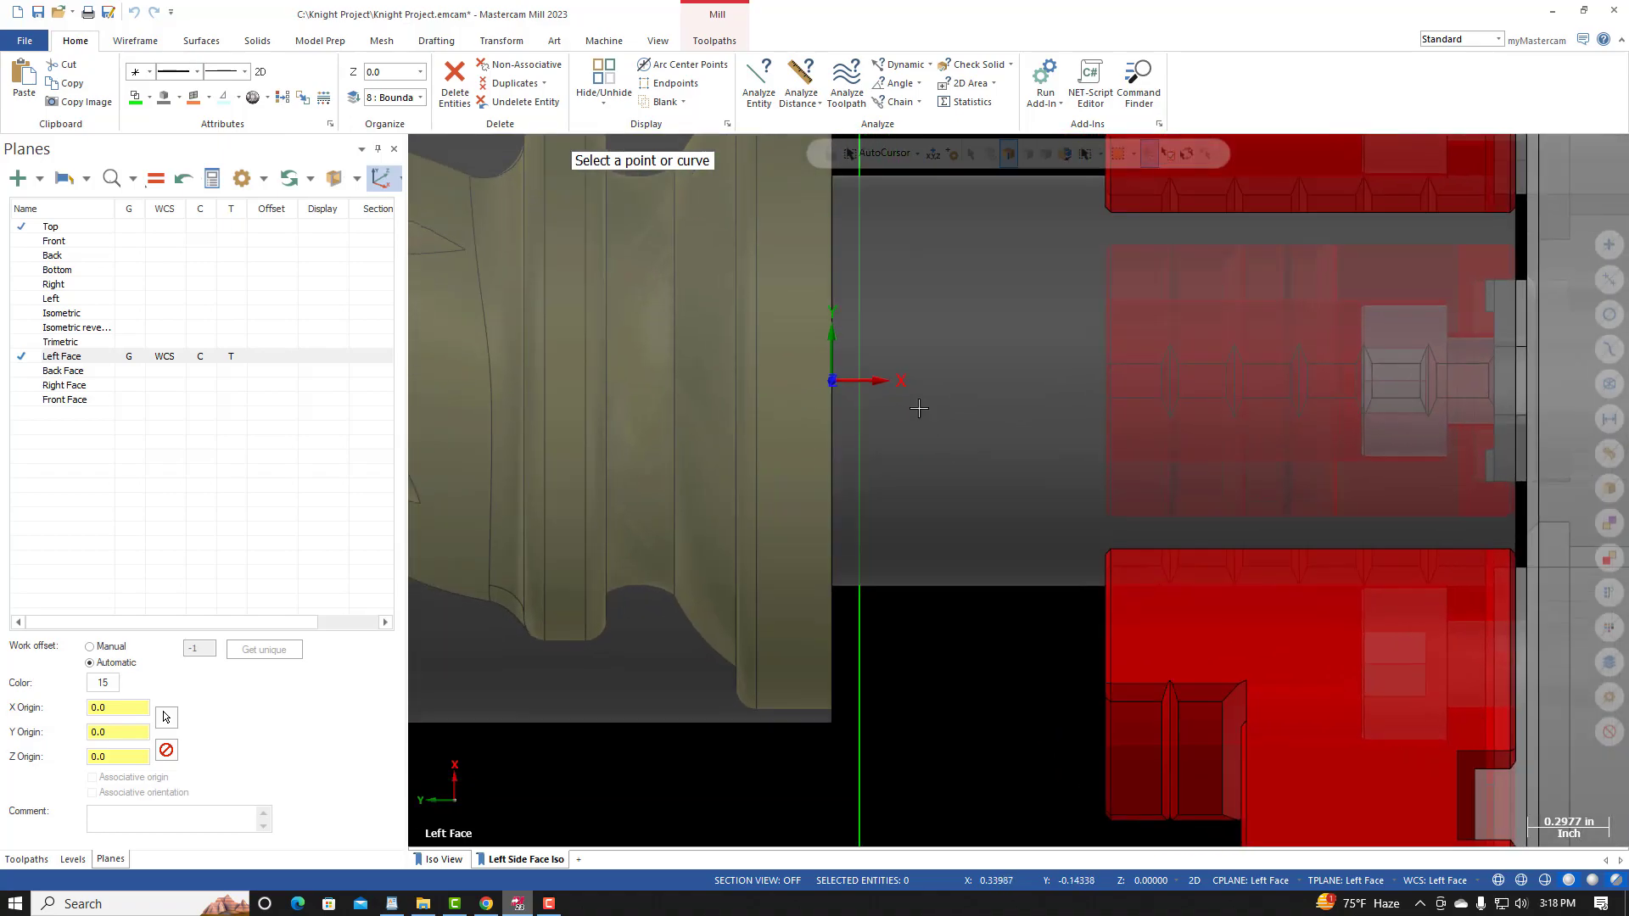
click(835, 384)
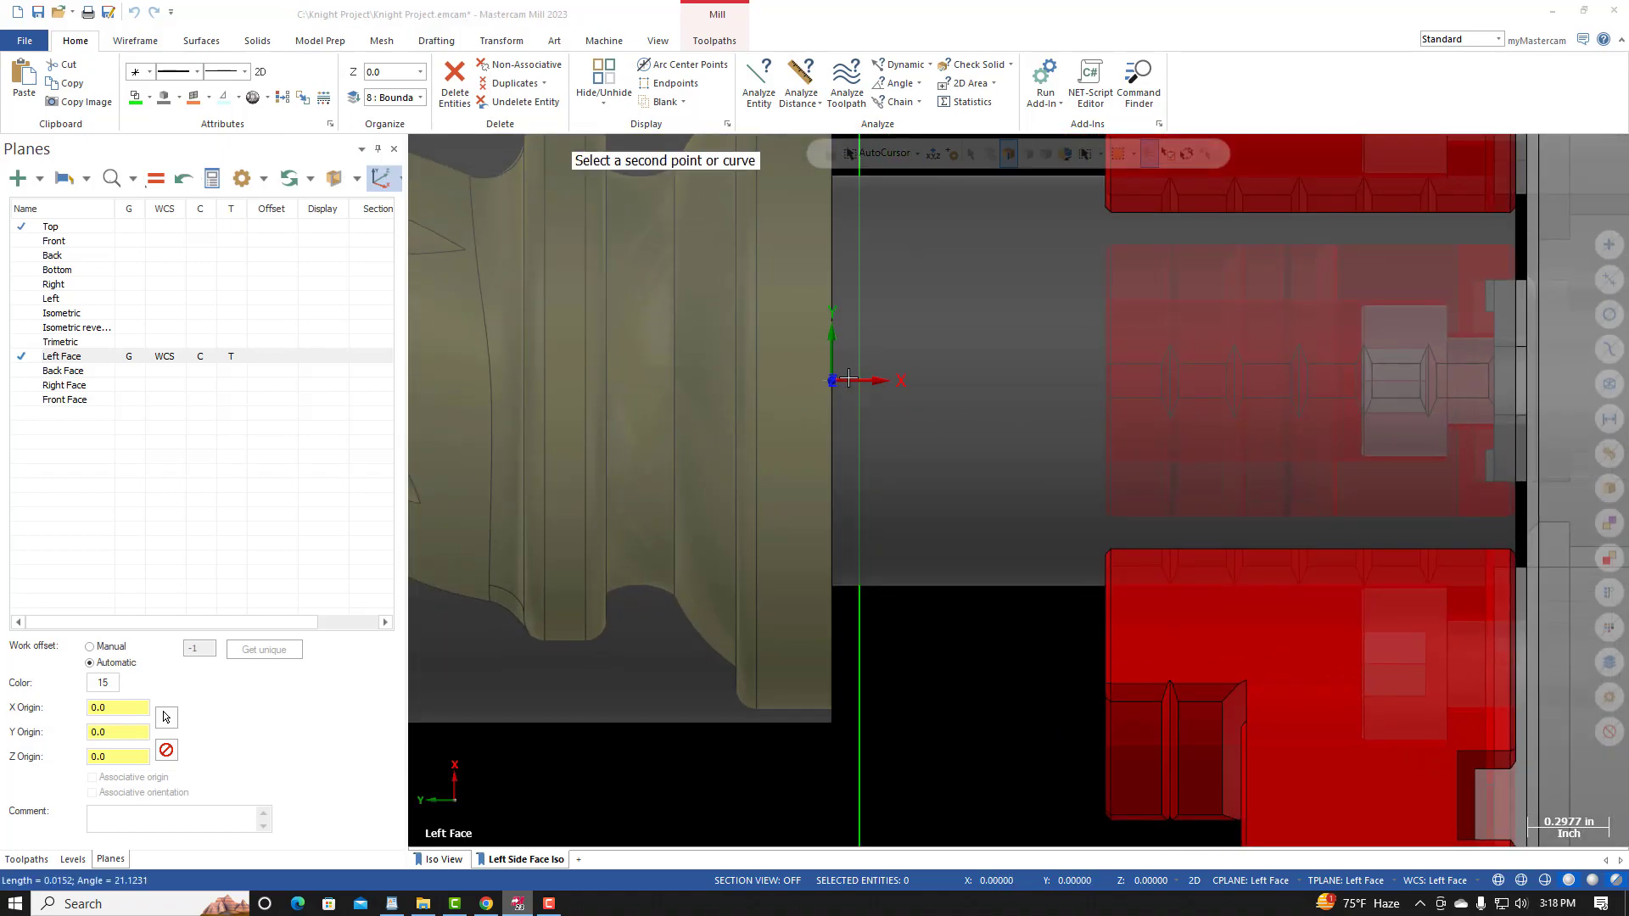
click(858, 386)
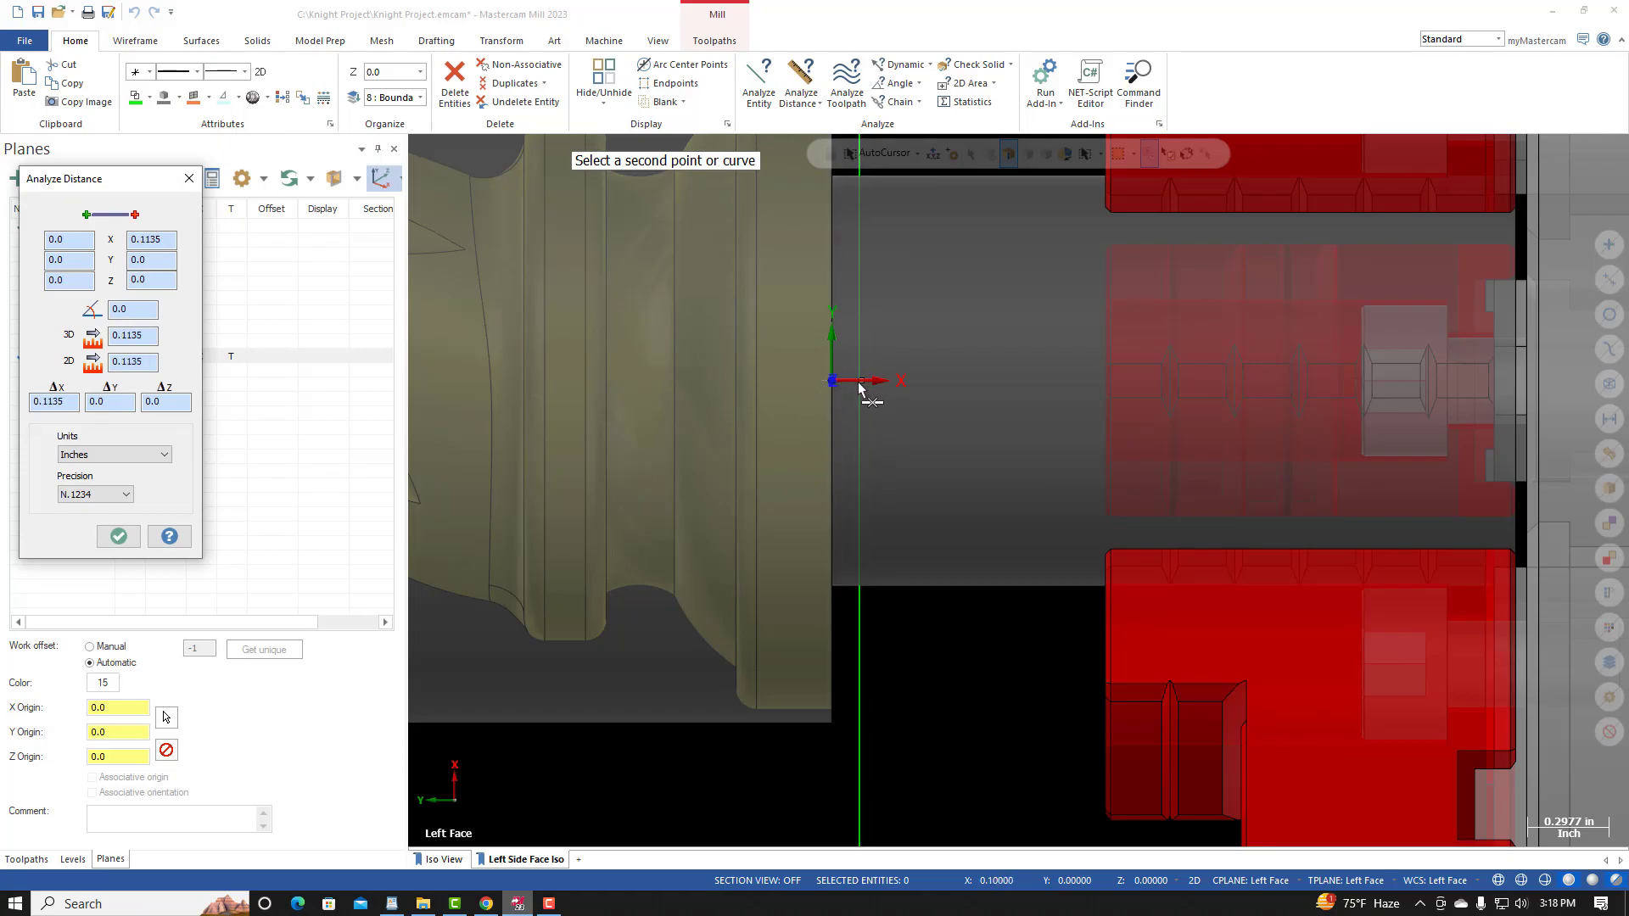
click(861, 379)
click(860, 382)
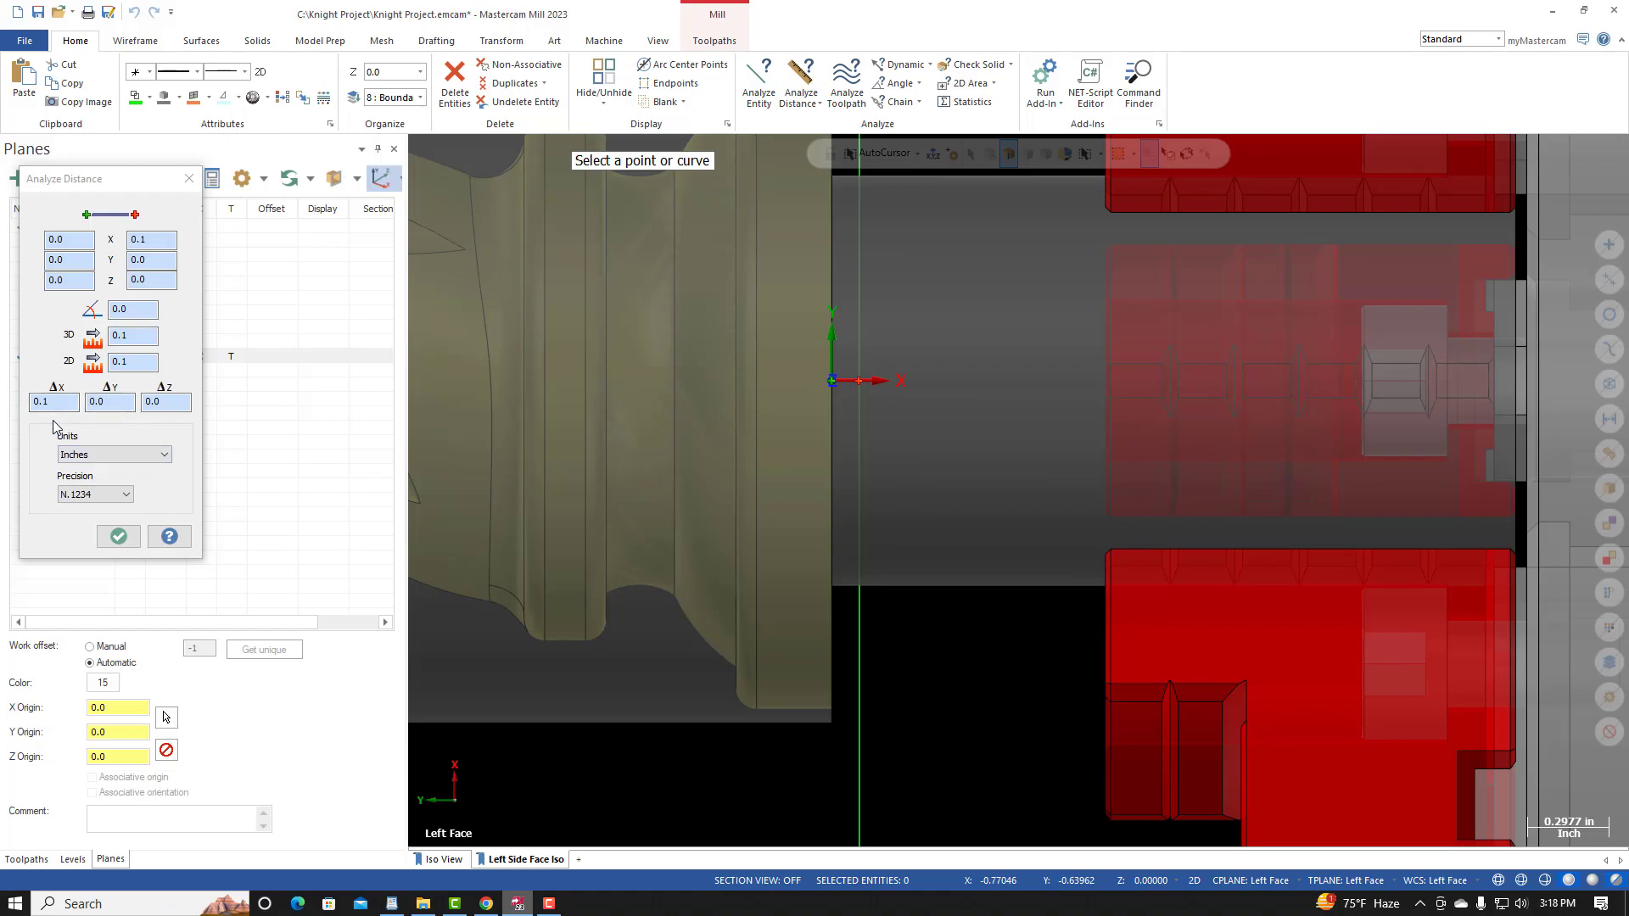
click(118, 536)
Step: Measure the rectangle diagonally between its lower-left and upper-right corners to check its width and height
scroll(964, 729, down, 2)
scroll(964, 729, down, 4)
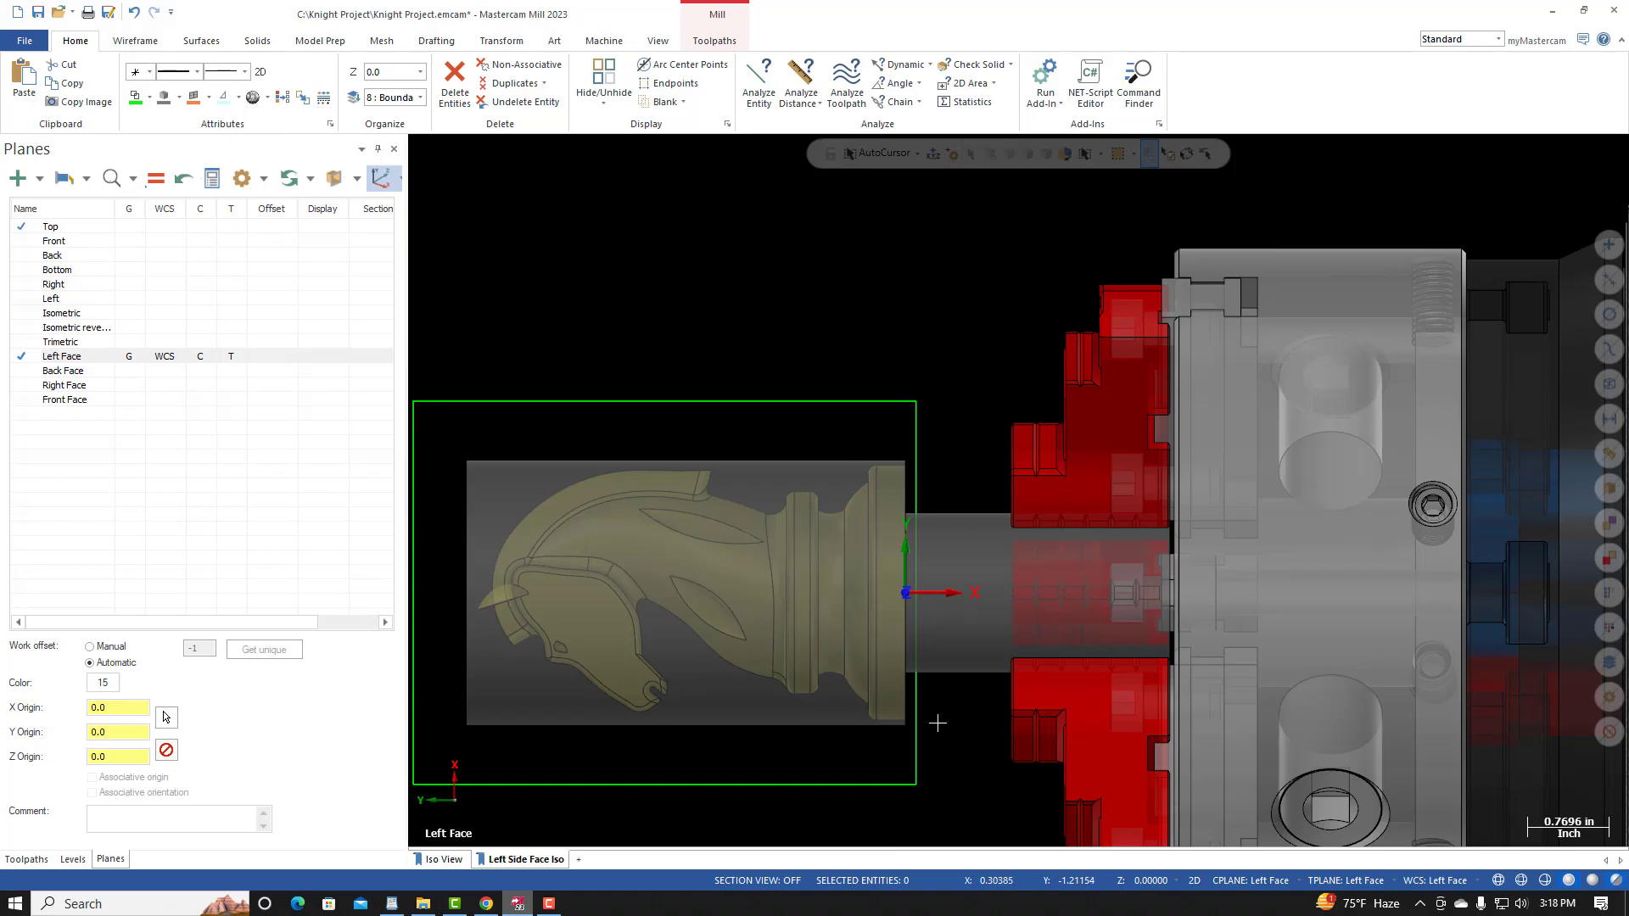
middle_drag(598, 596, 571, 611)
right_click(589, 469)
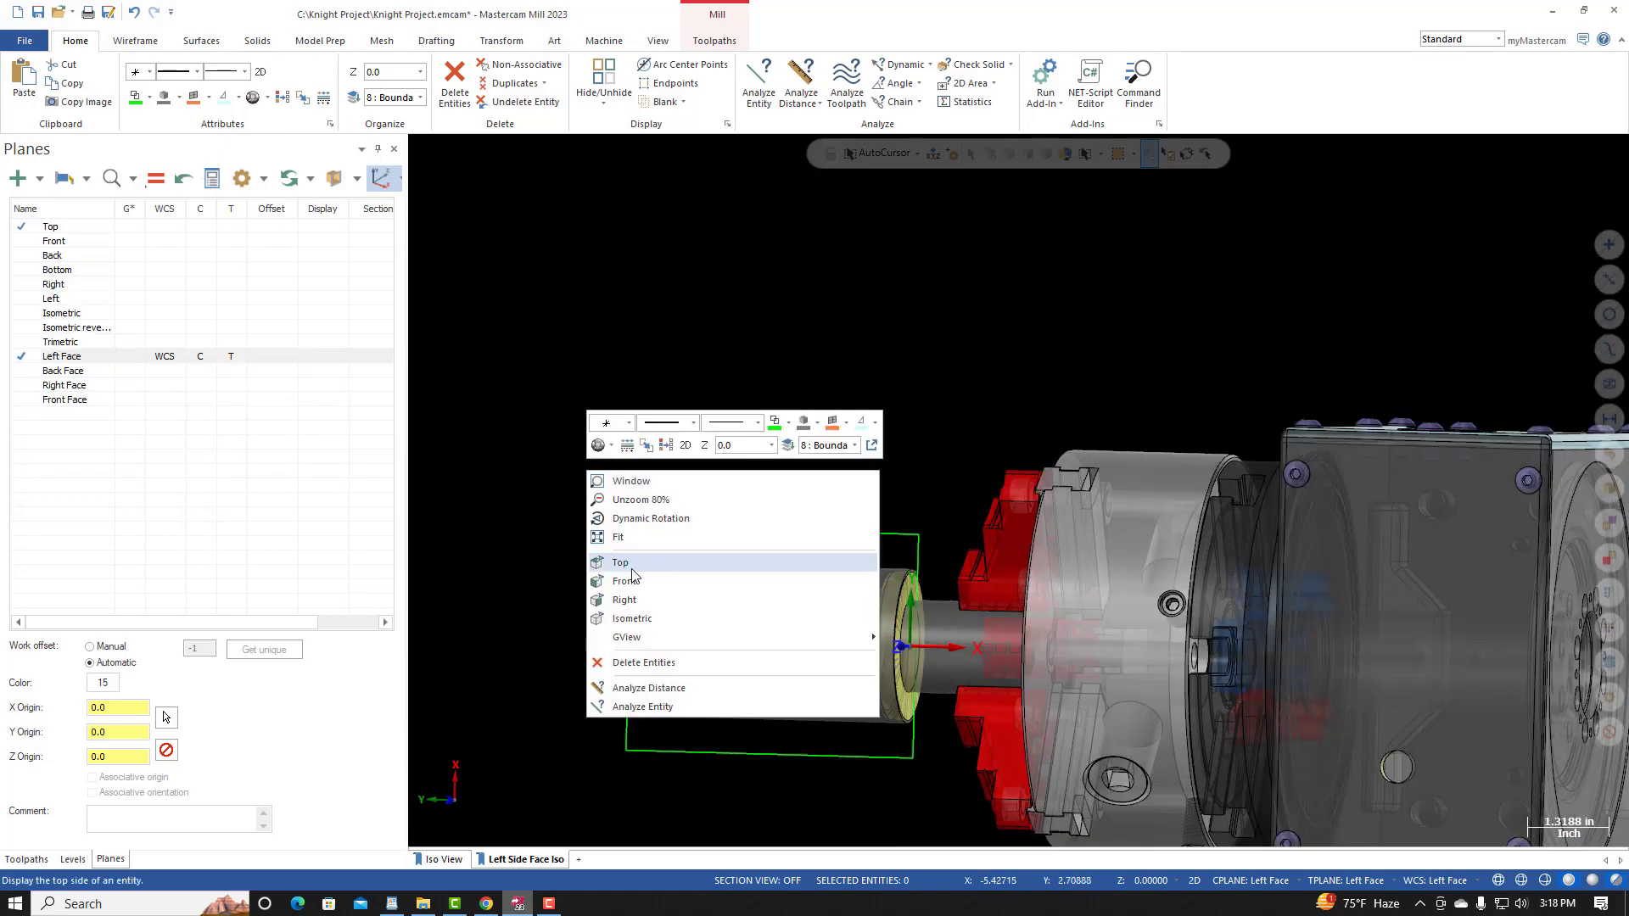
click(632, 564)
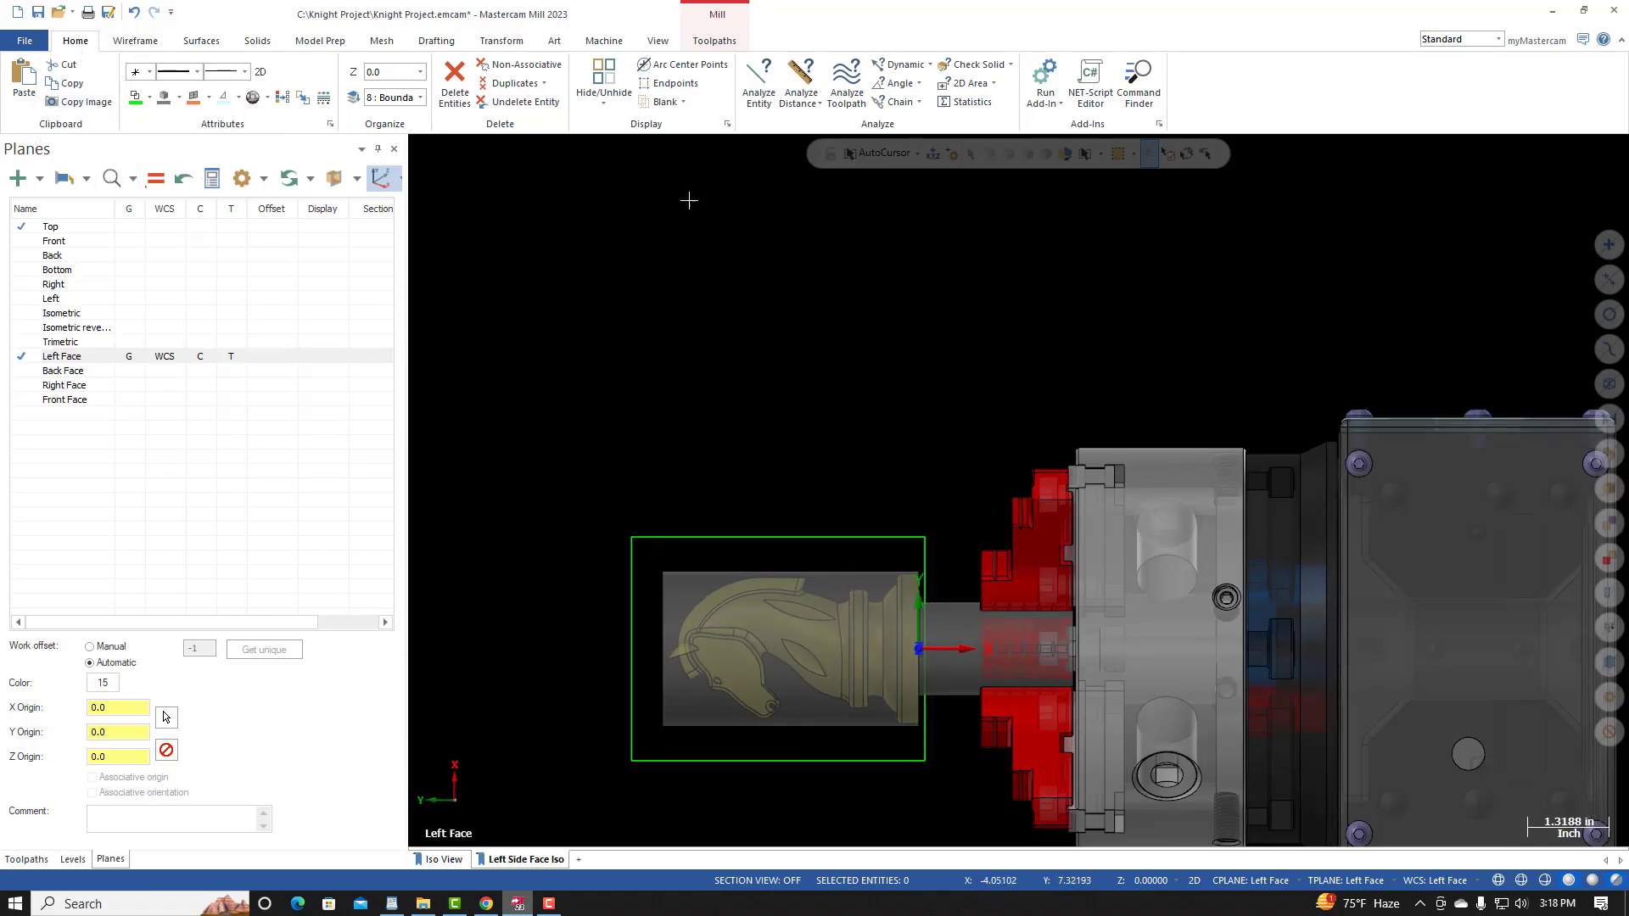
click(802, 81)
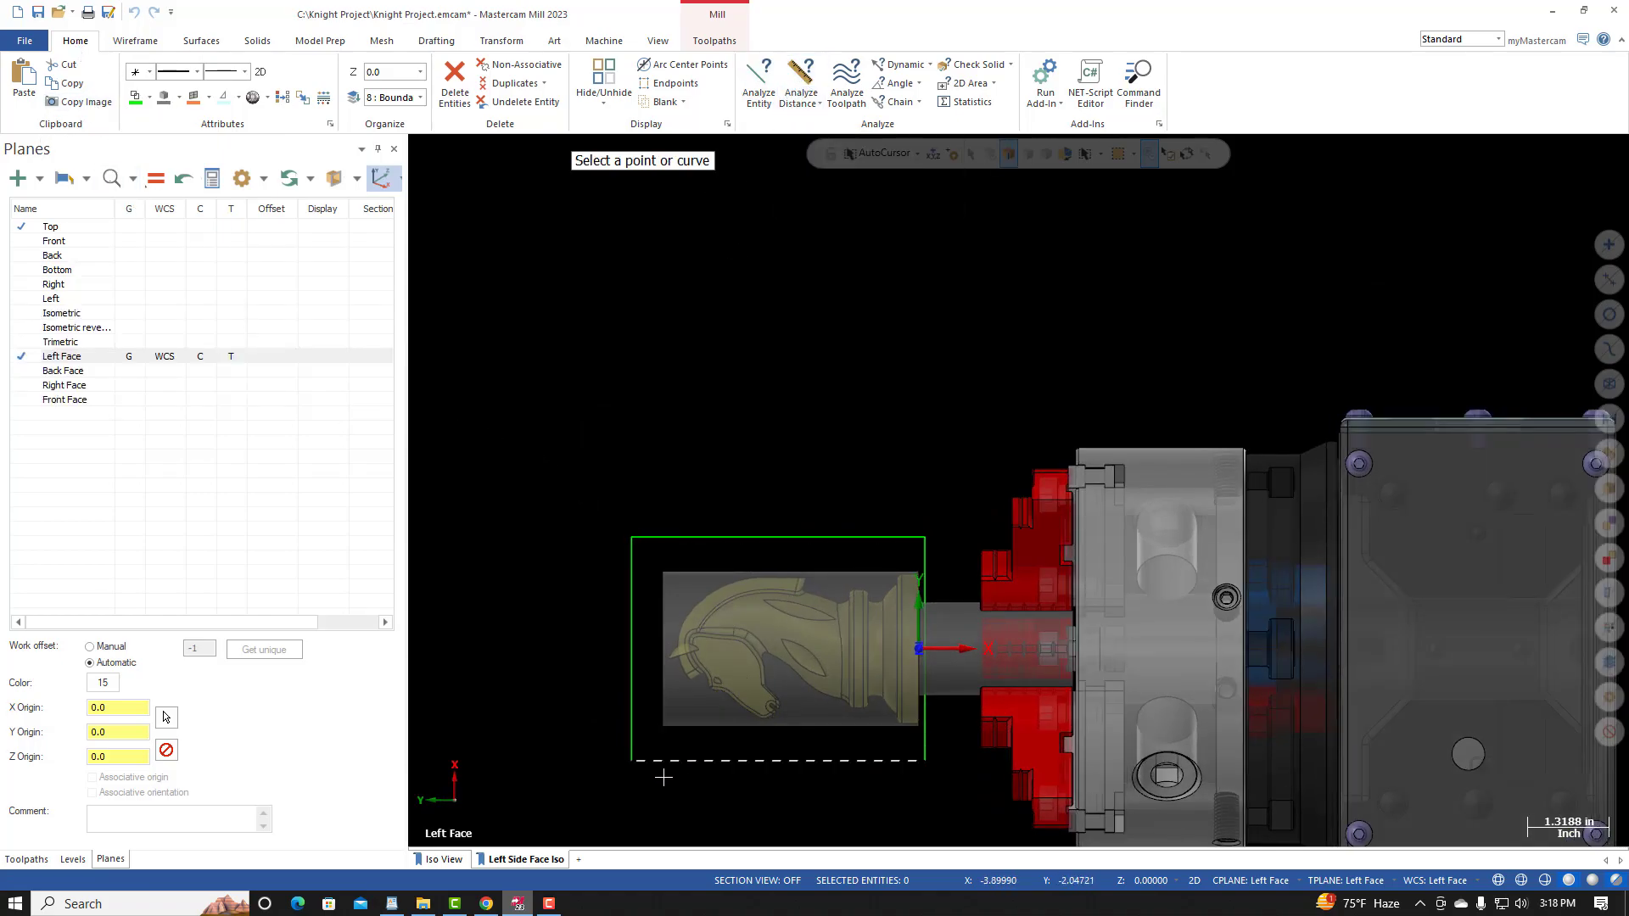
click(631, 761)
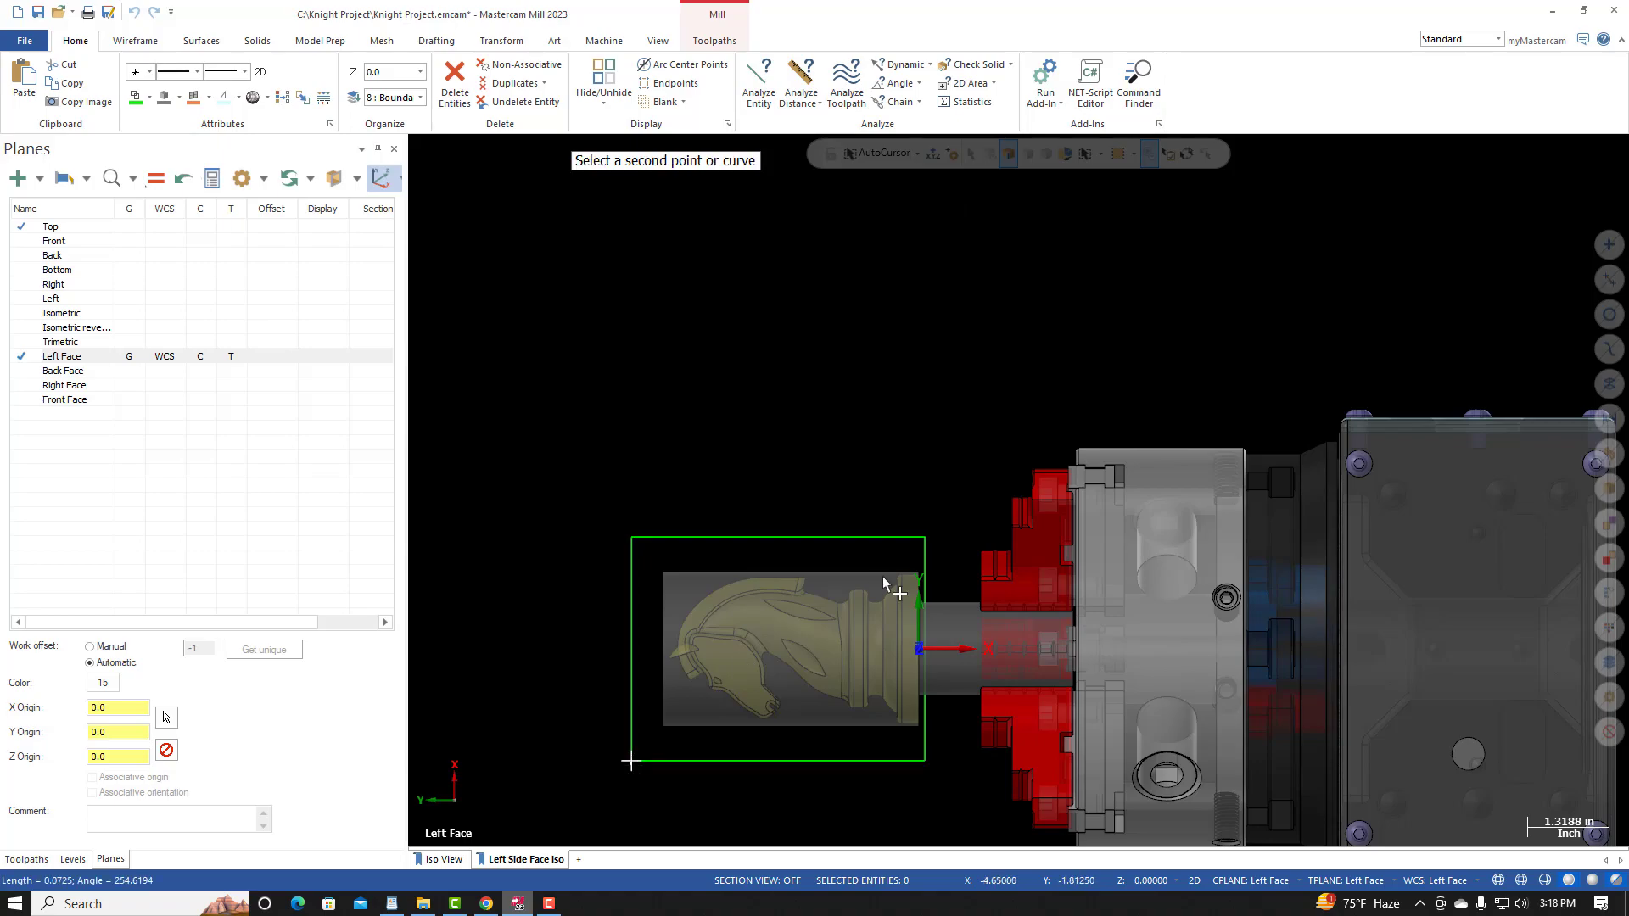
click(925, 541)
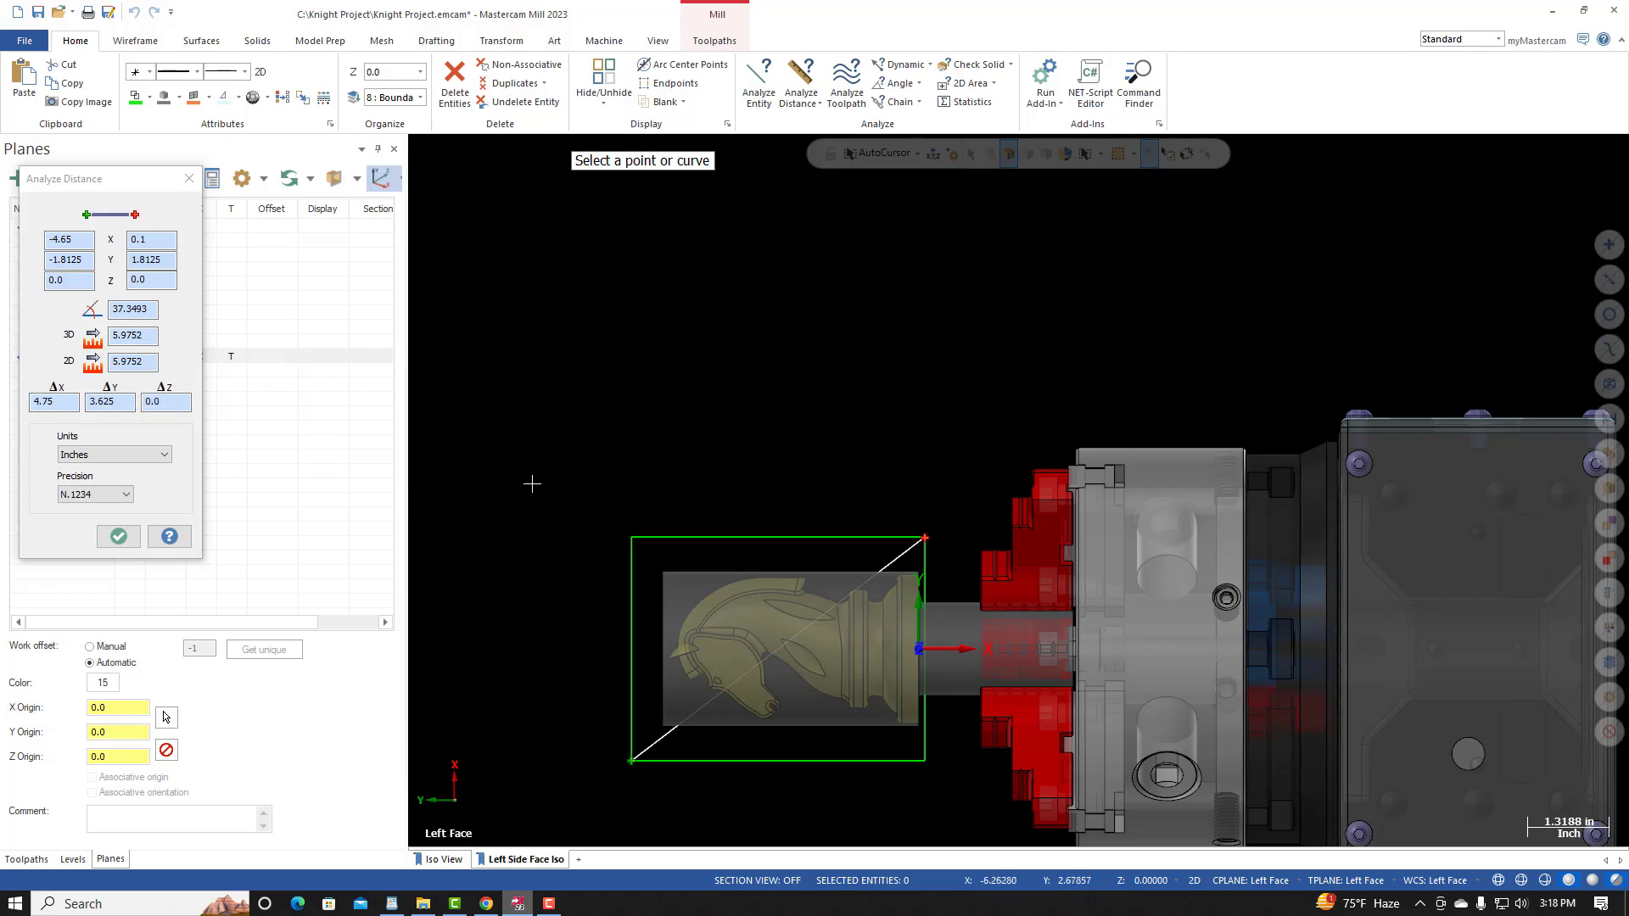
click(118, 535)
scroll(625, 731, up, 4)
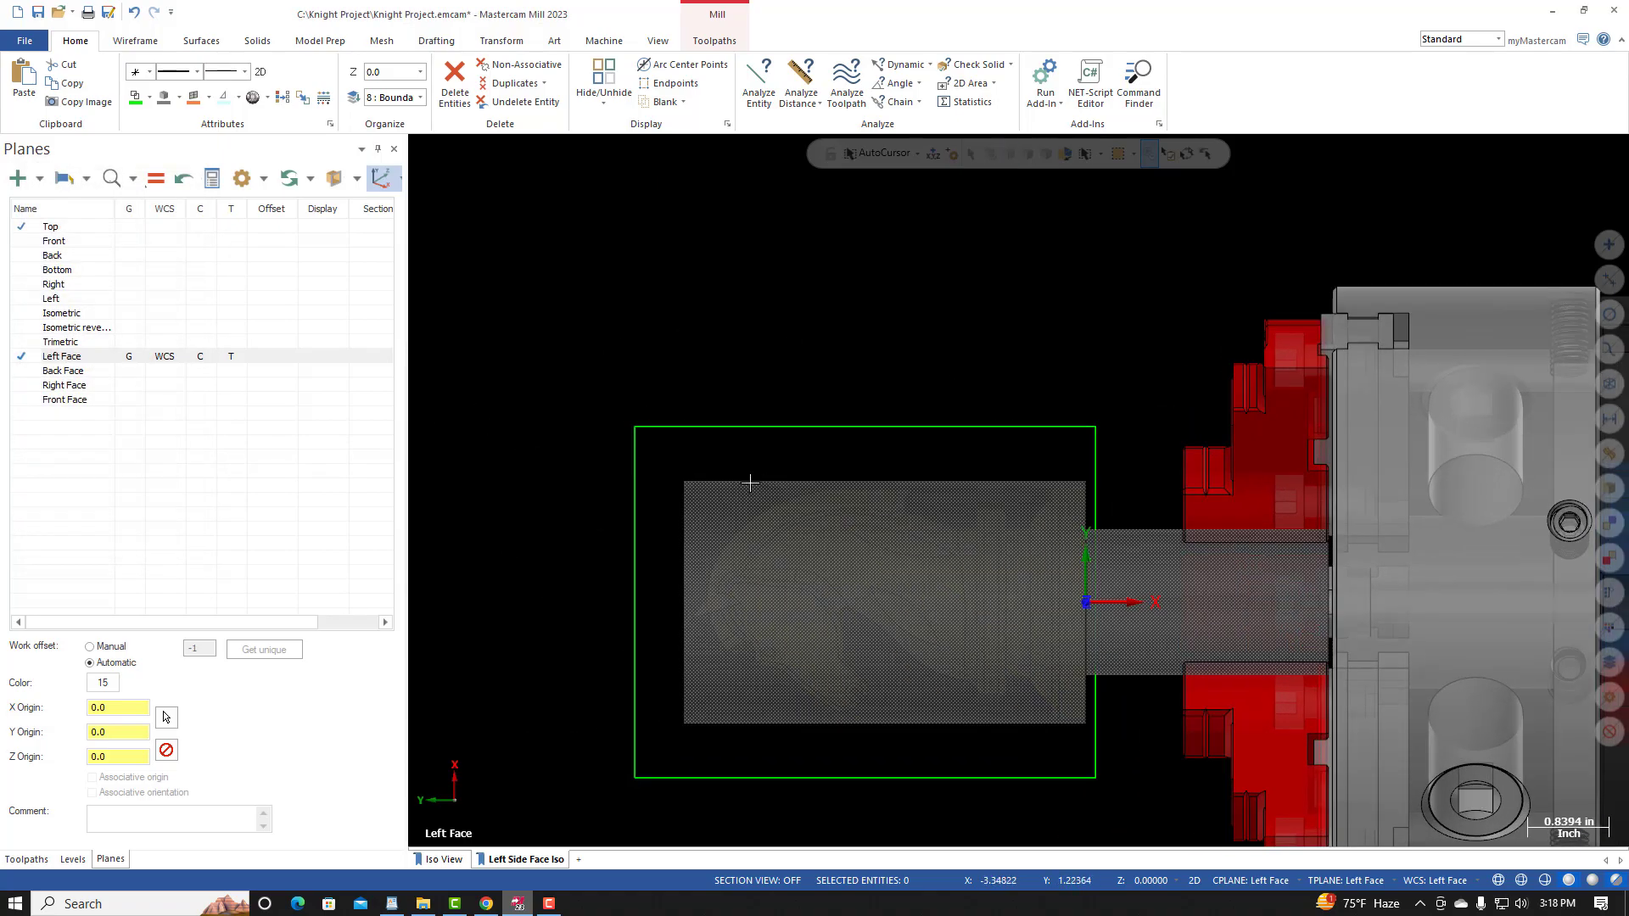
Step: Change the wireframe color of the rectangular containment boundary around the knight to cyan
click(800, 427)
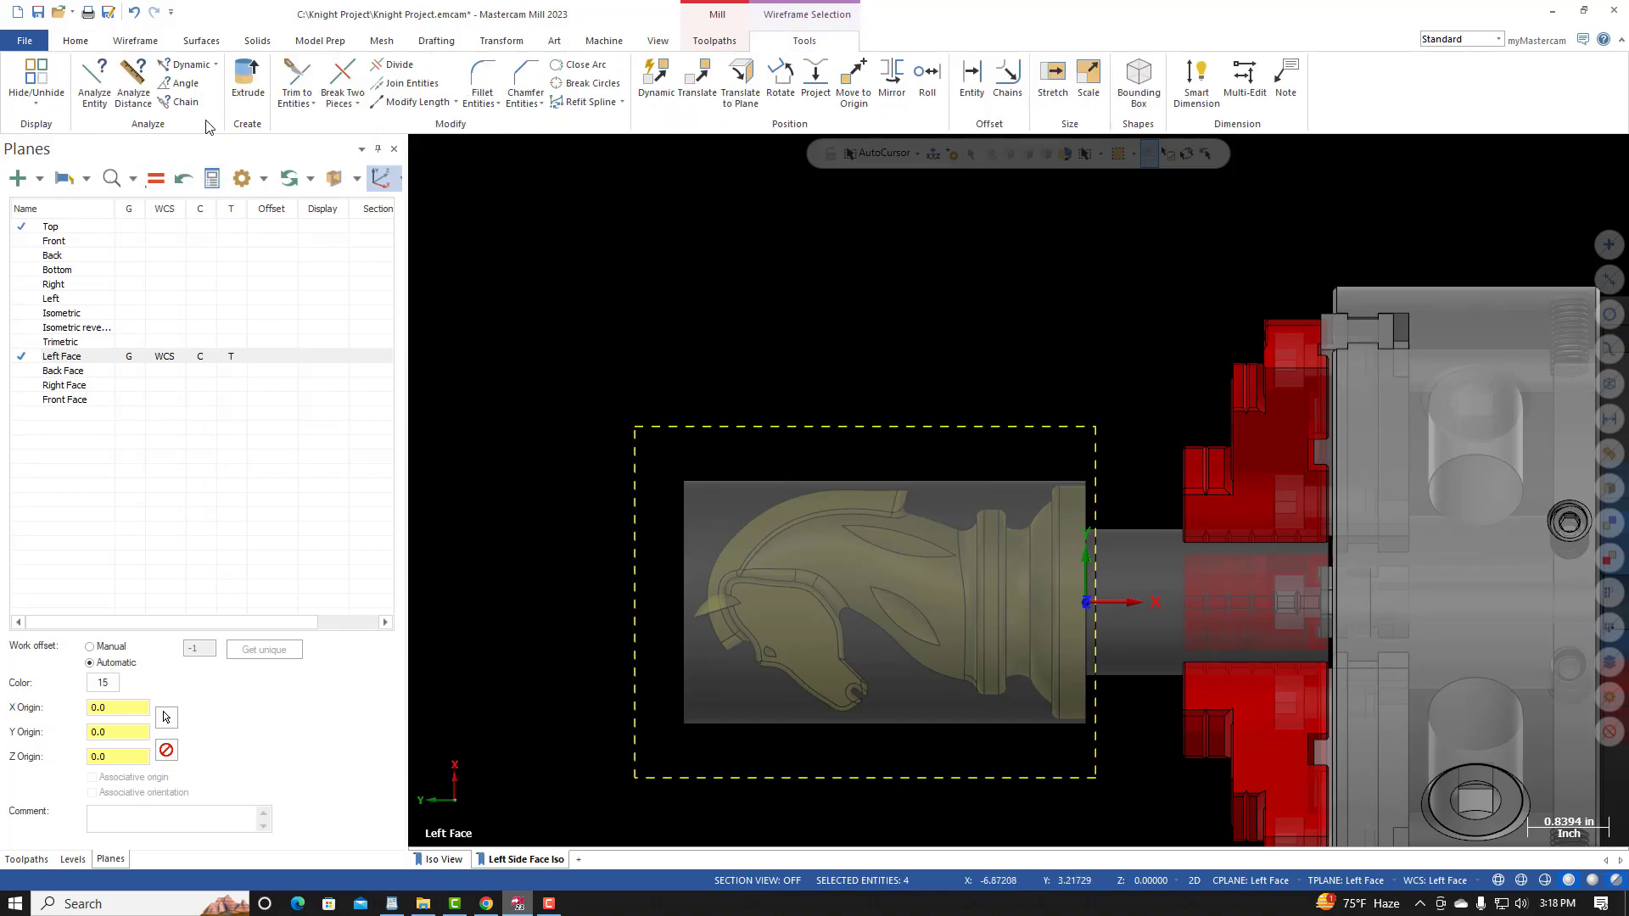
right_click(699, 272)
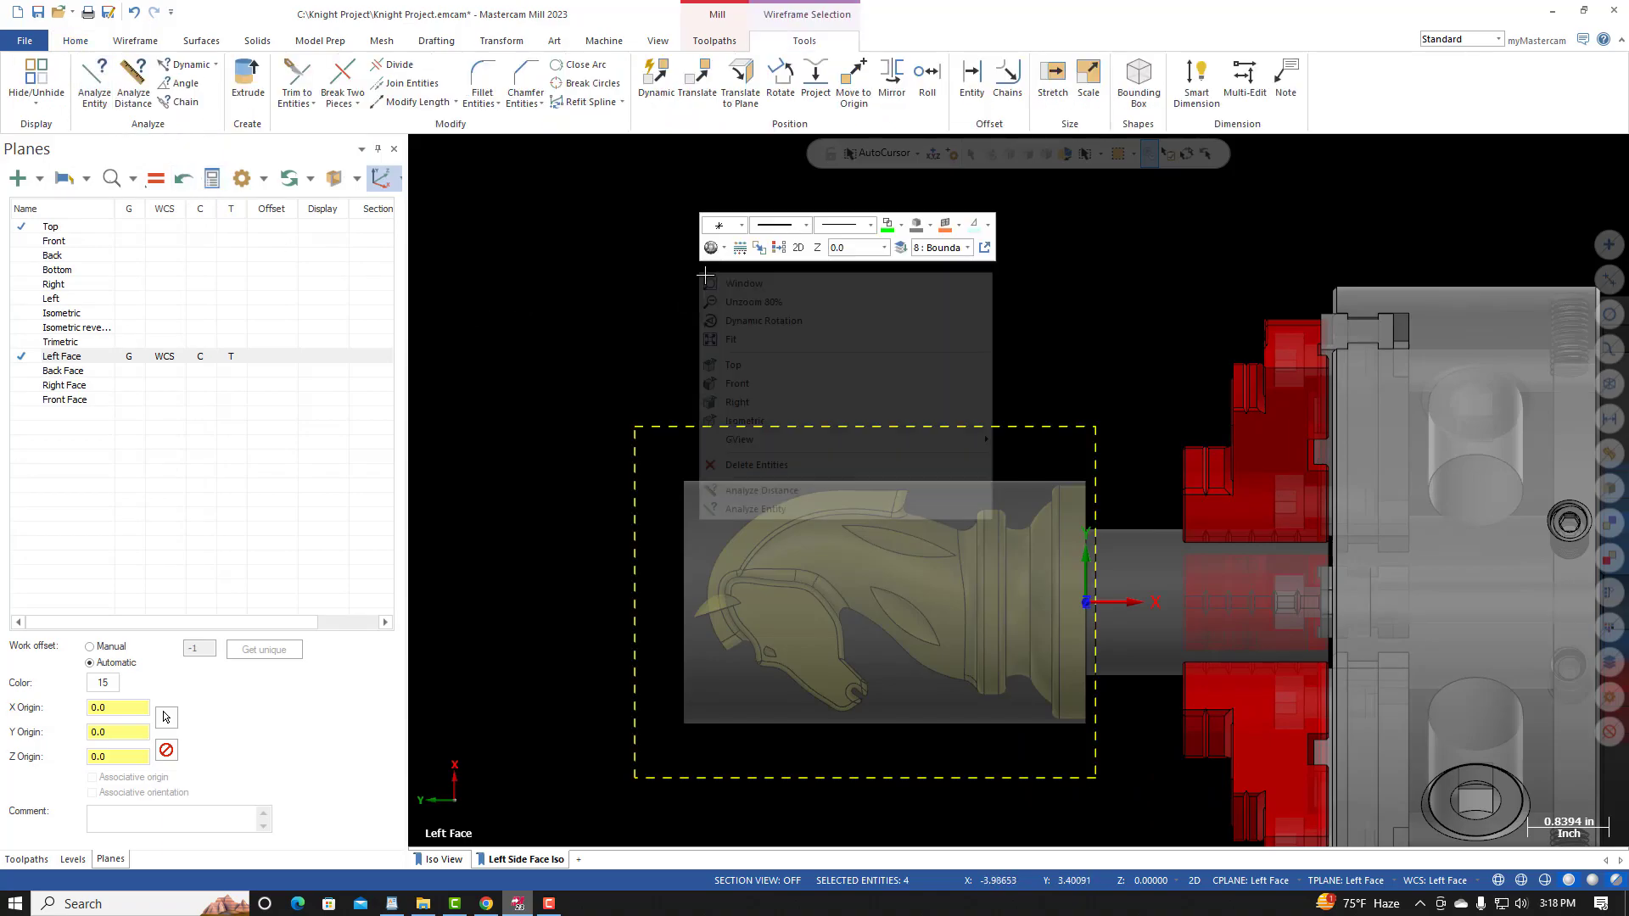
click(901, 226)
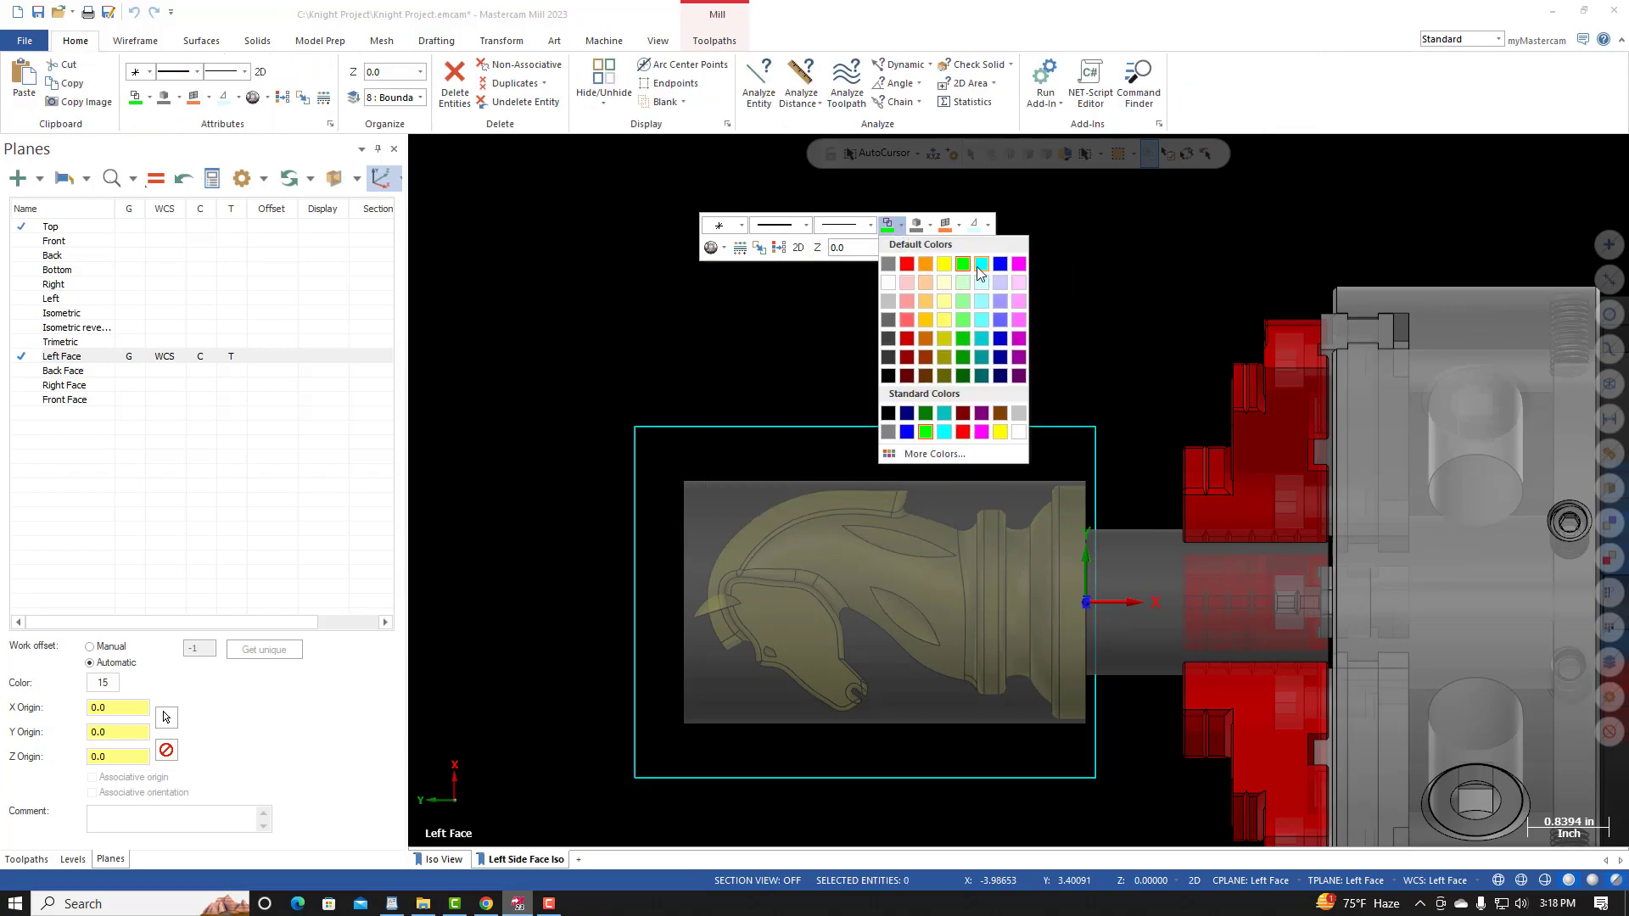
click(983, 266)
scroll(670, 338, down, 4)
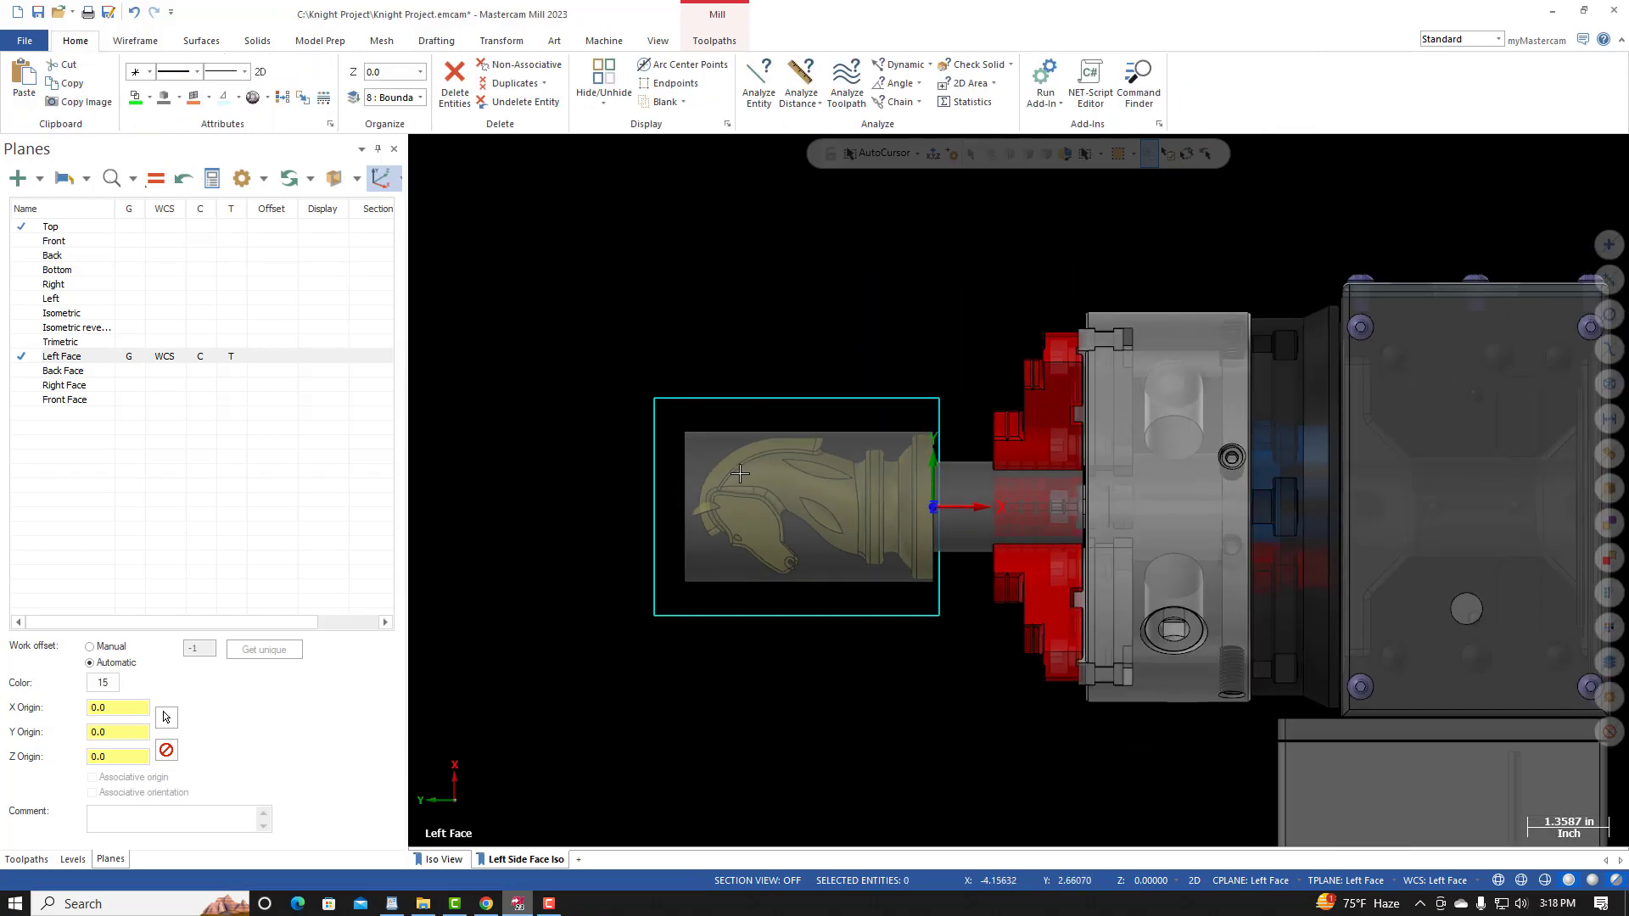
scroll(705, 574, up, 5)
Step: Switch to Chrome and review the roughing instructions, from the containment boundary drawing through the Toolpath Type, Model Geometry, Toolpath Control and Stock settings
click(486, 903)
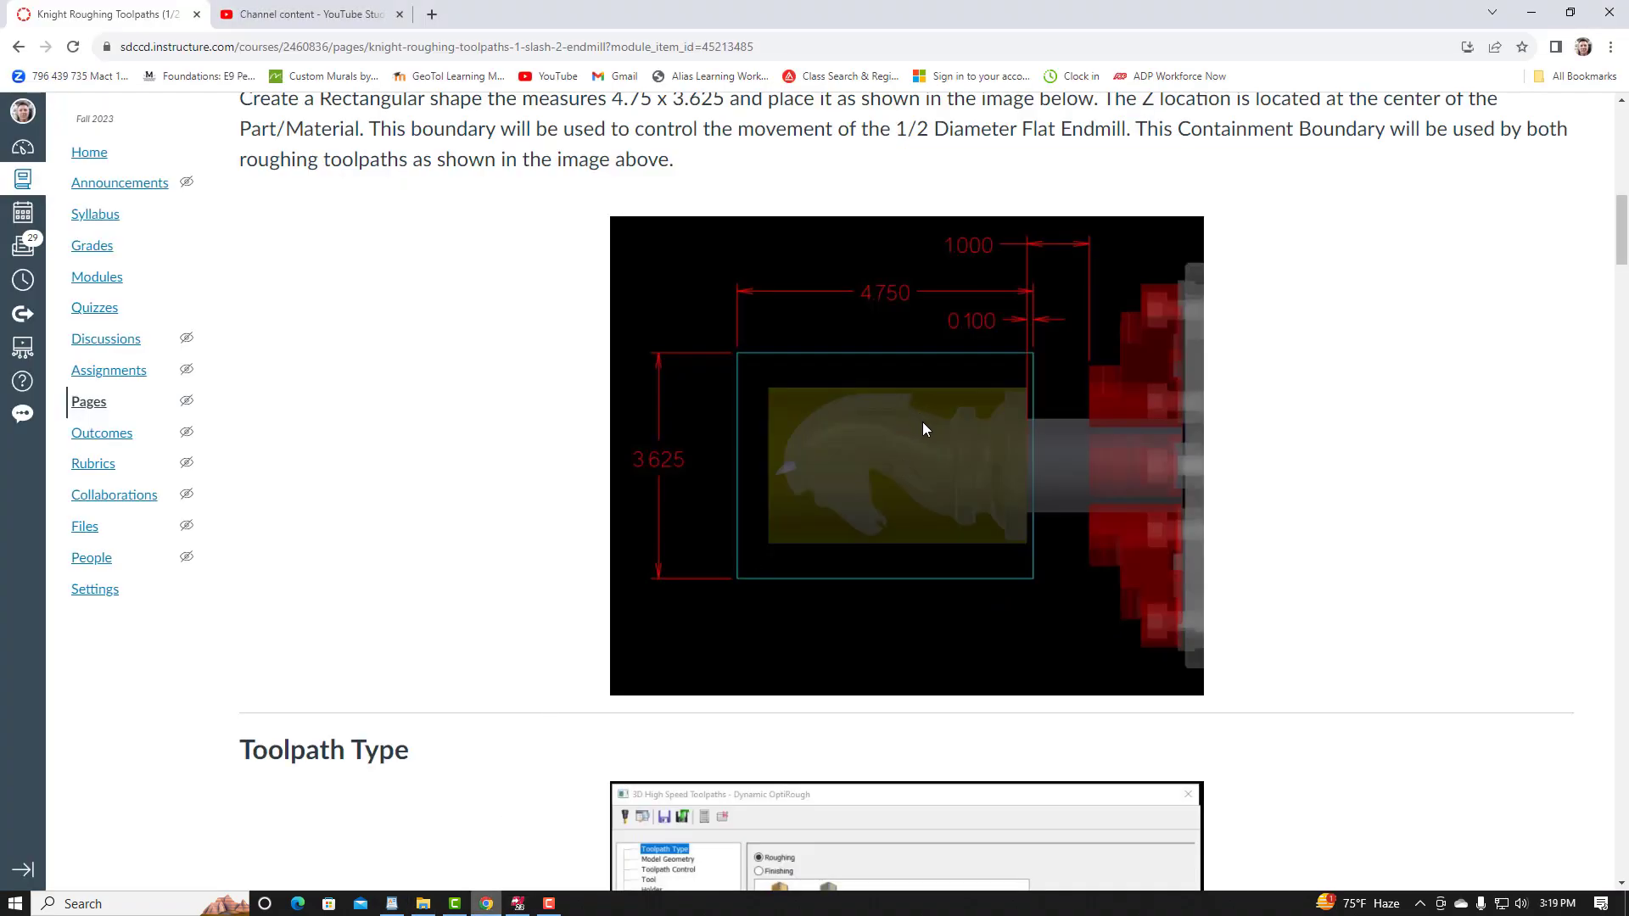
scroll(842, 480, down, 7)
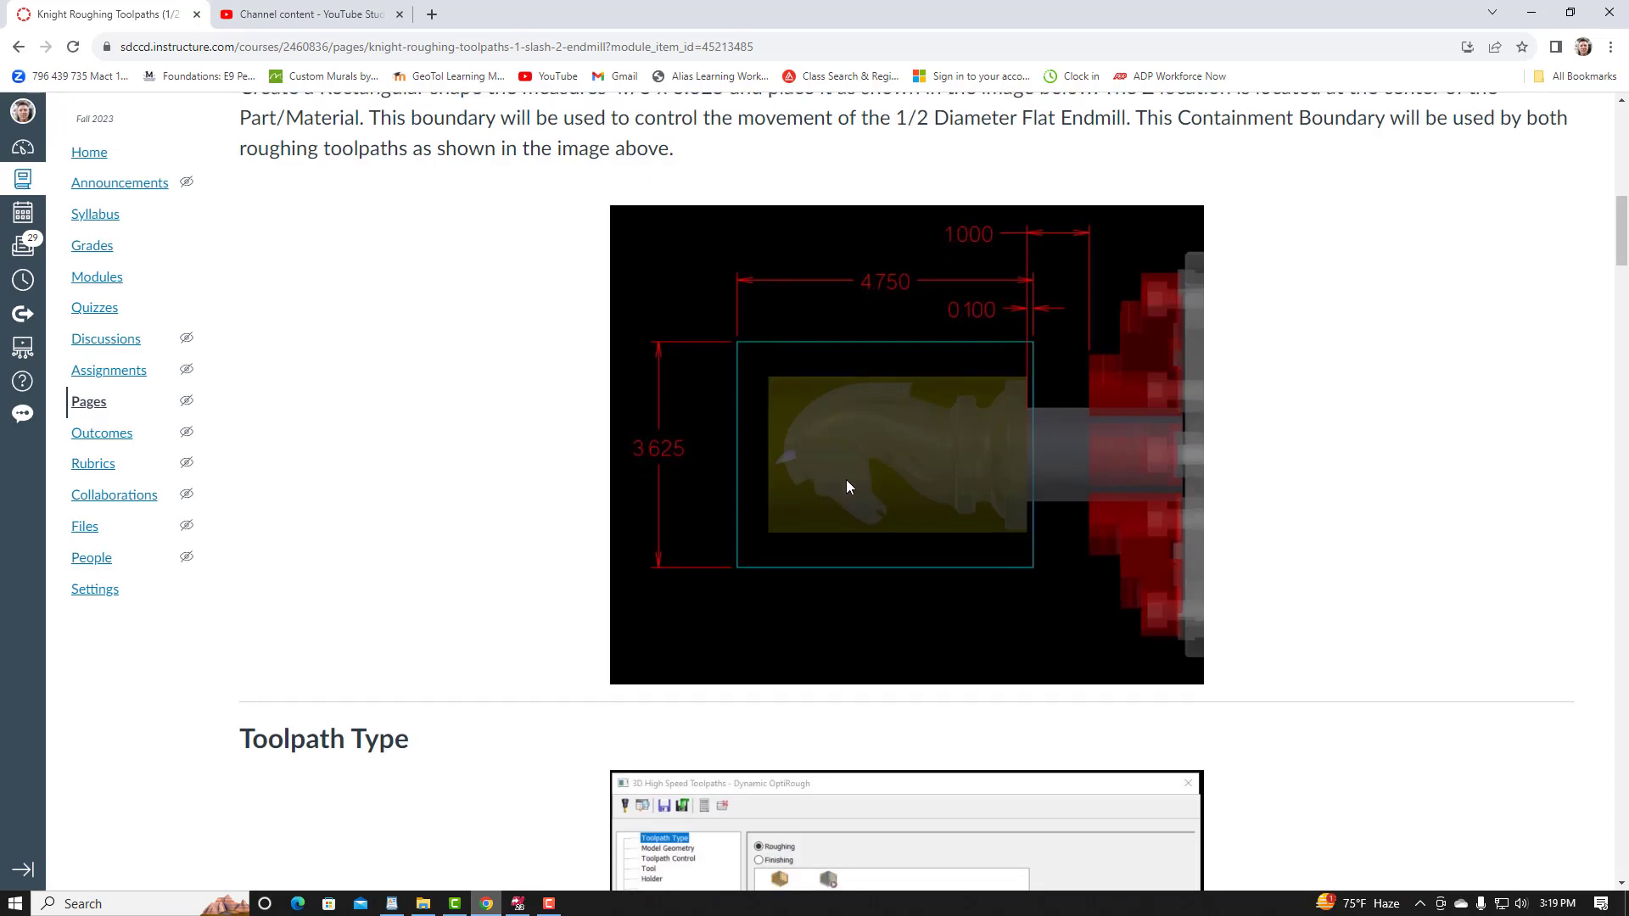
scroll(840, 479, up, 4)
scroll(839, 481, up, 10)
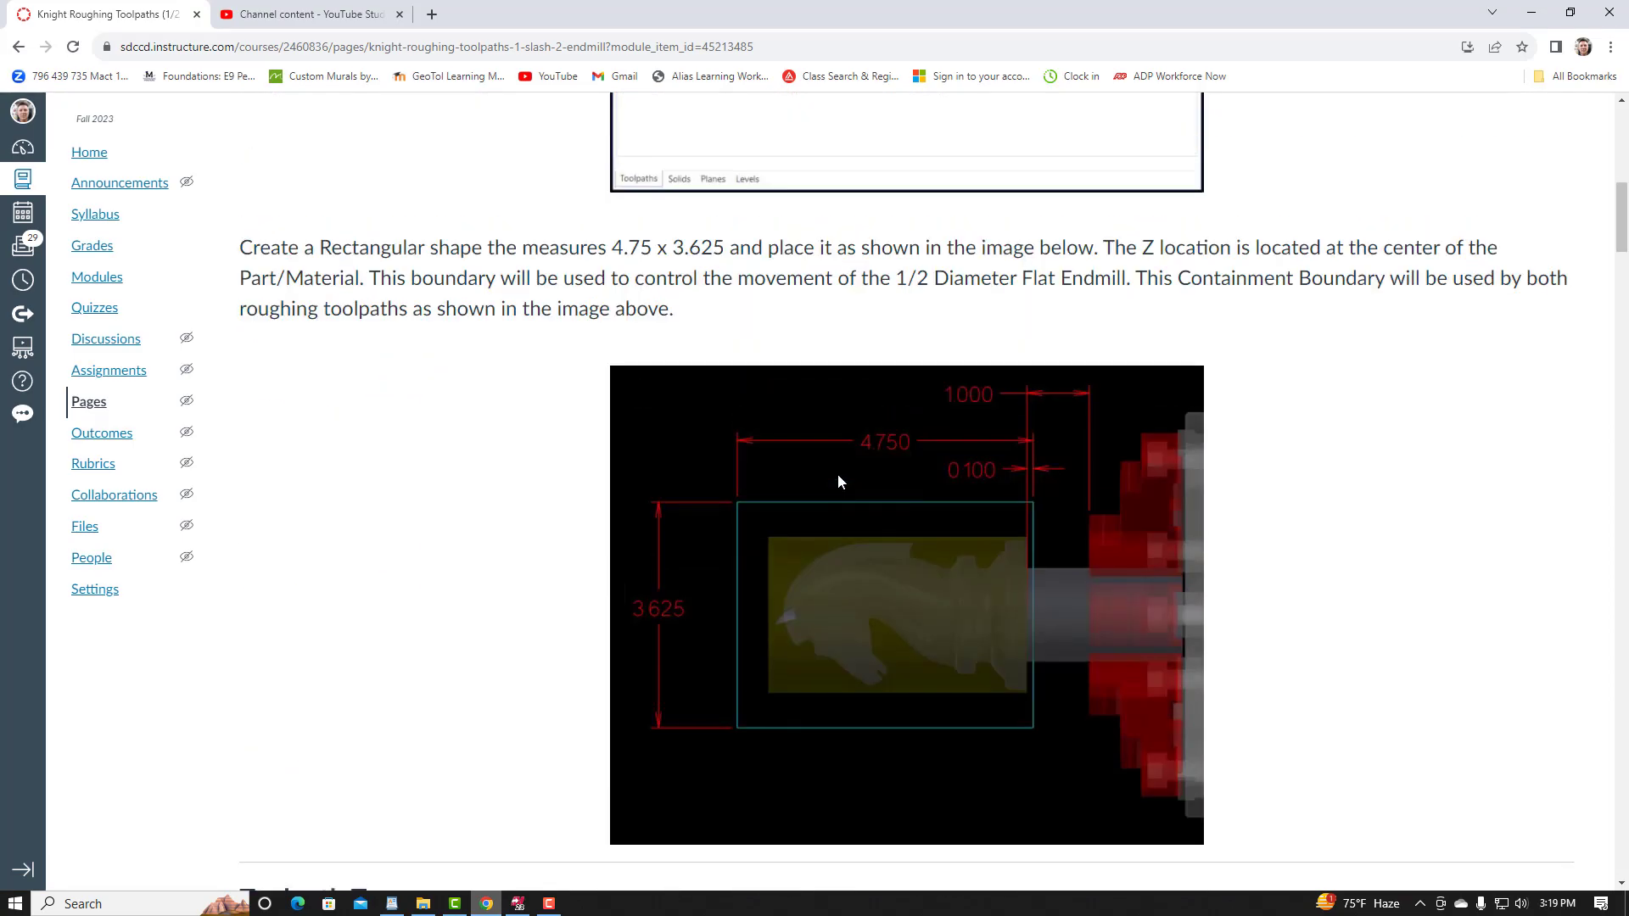
scroll(838, 481, down, 10)
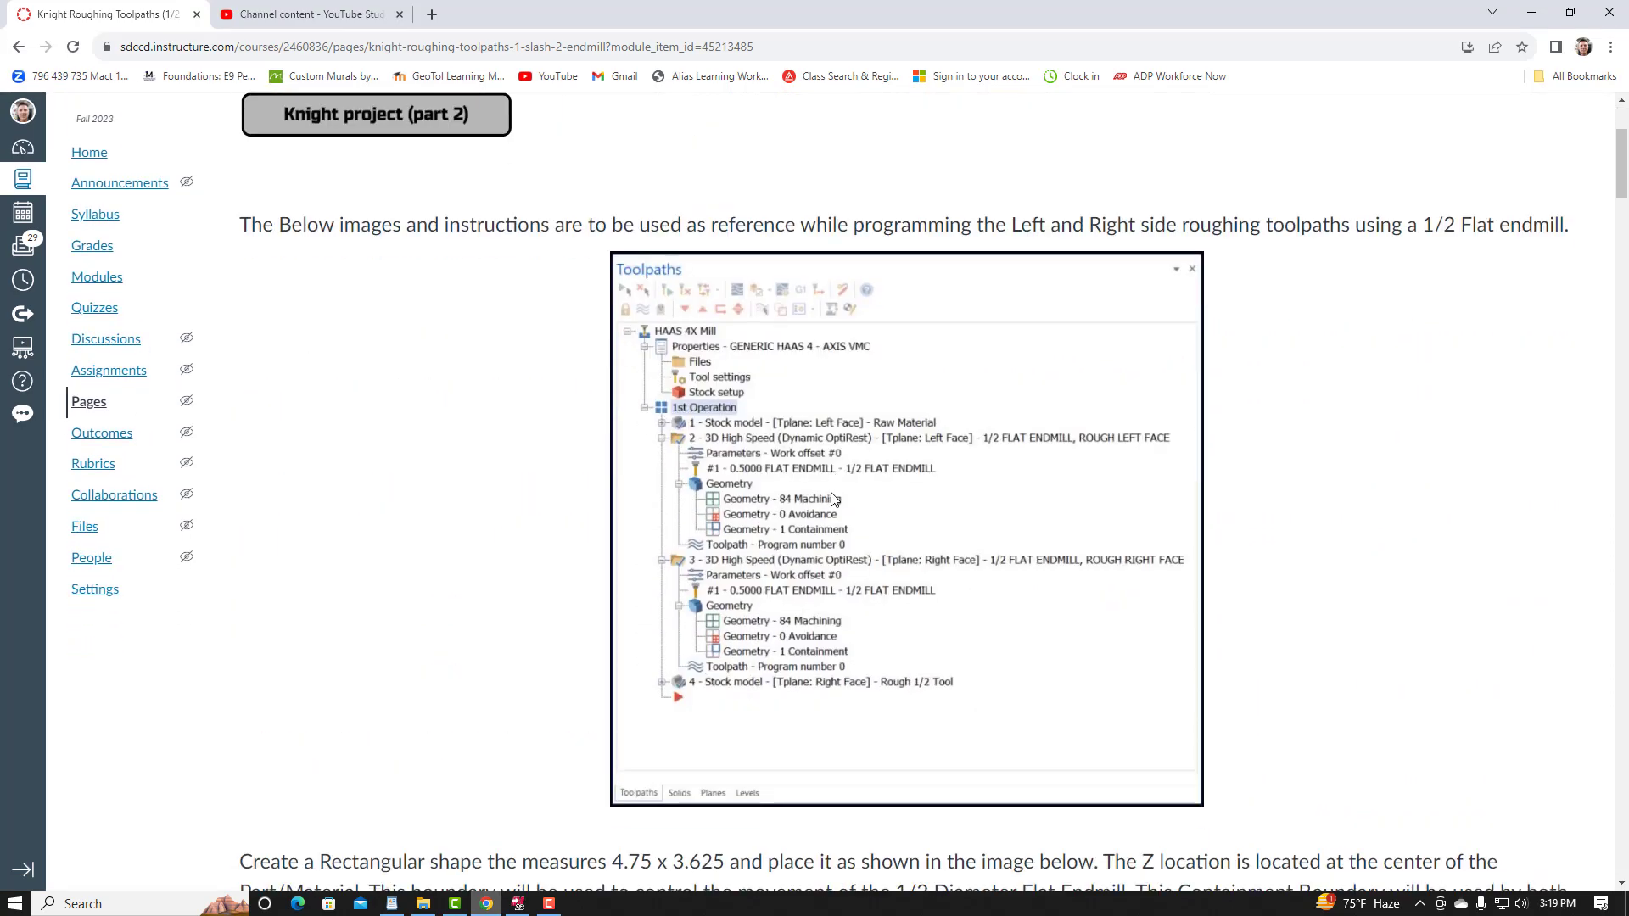
scroll(833, 501, down, 1)
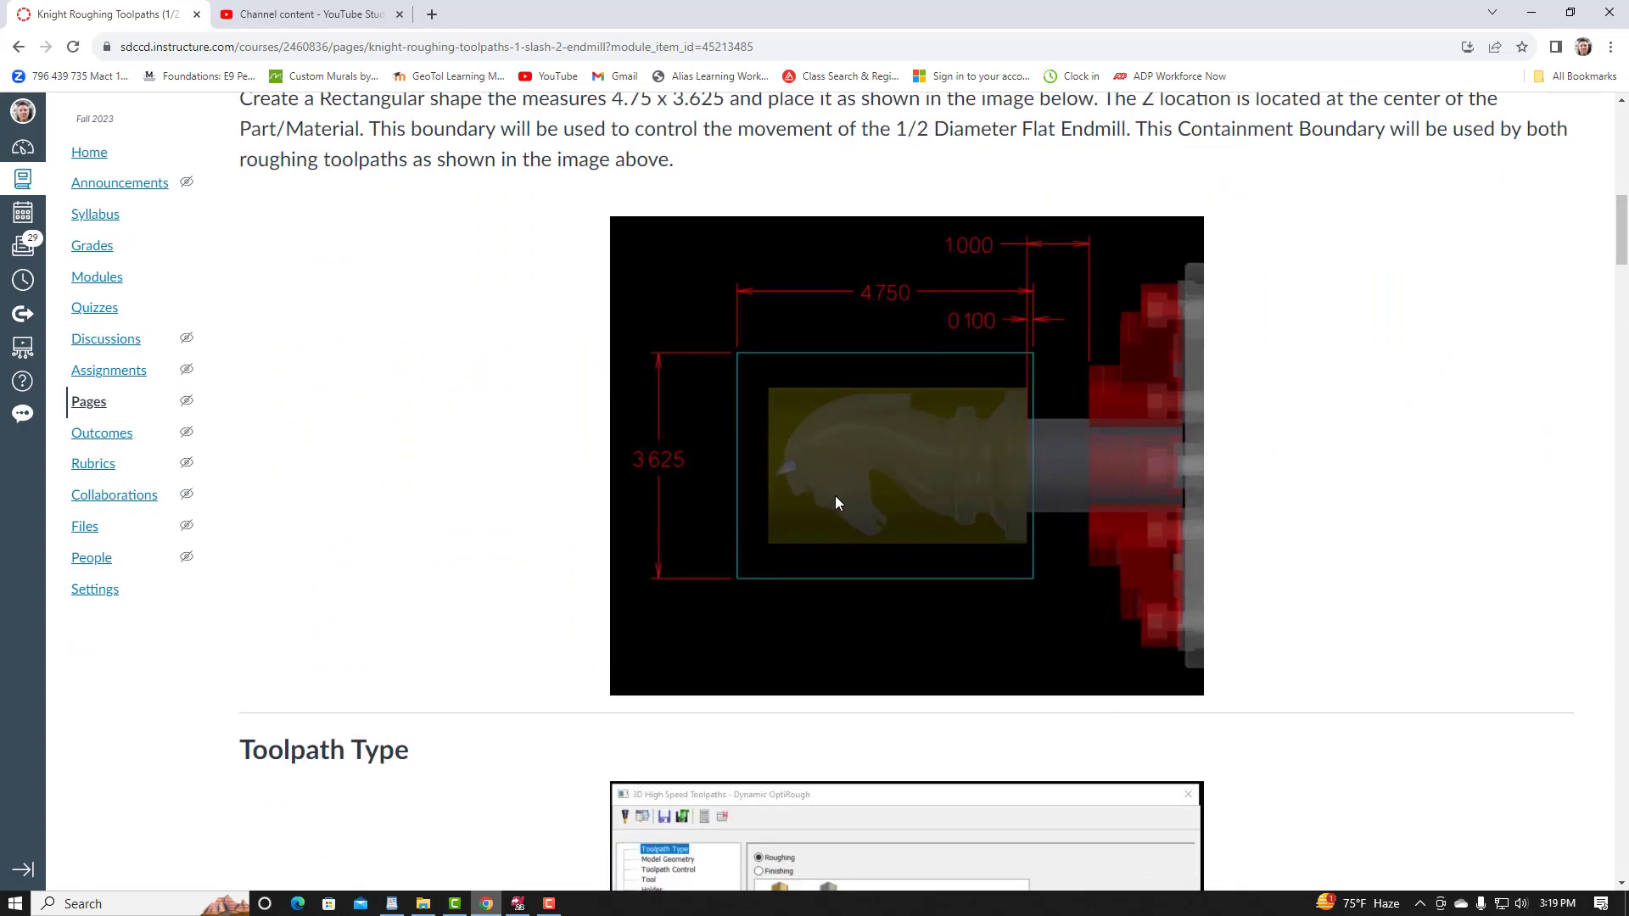
scroll(836, 502, down, 4)
scroll(837, 507, down, 10)
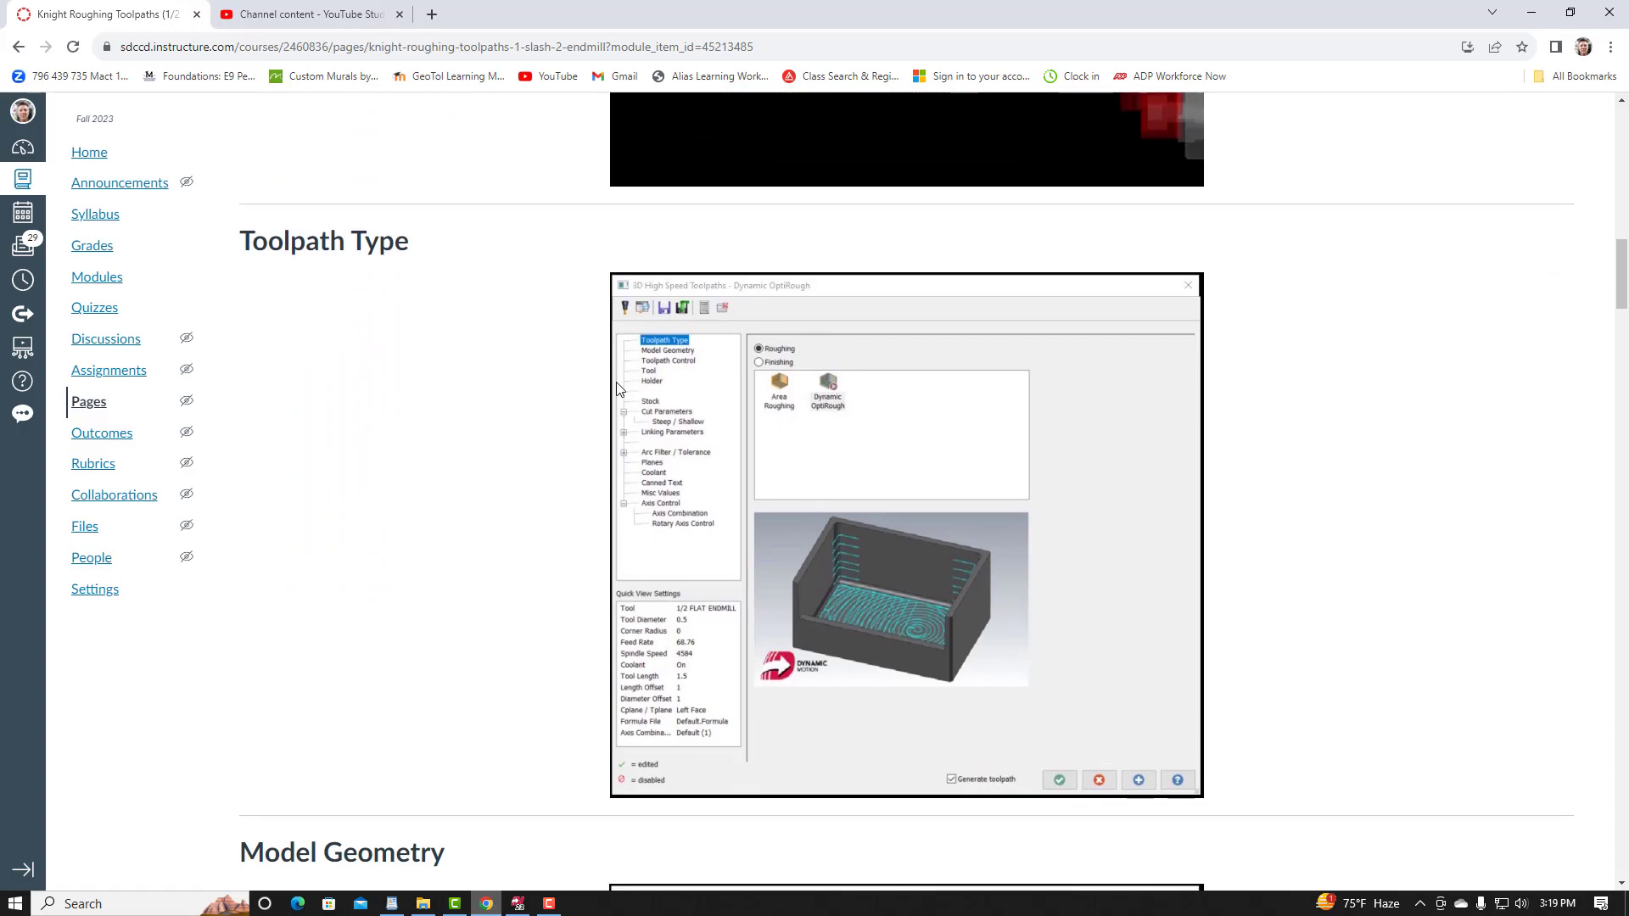
scroll(659, 369, down, 13)
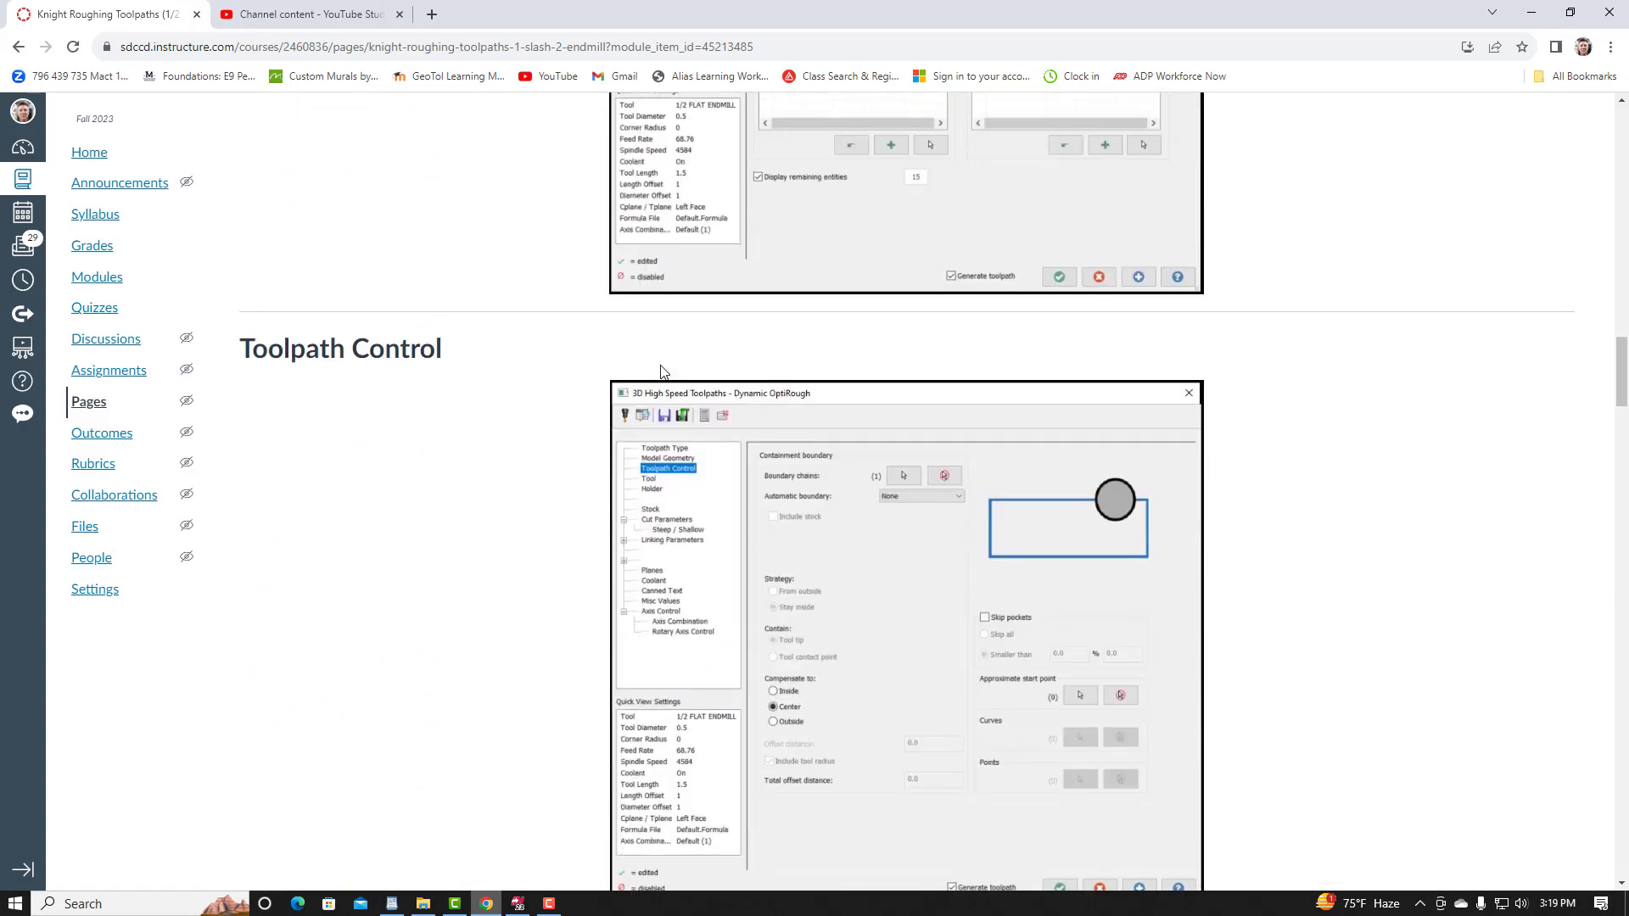
scroll(701, 406, down, 9)
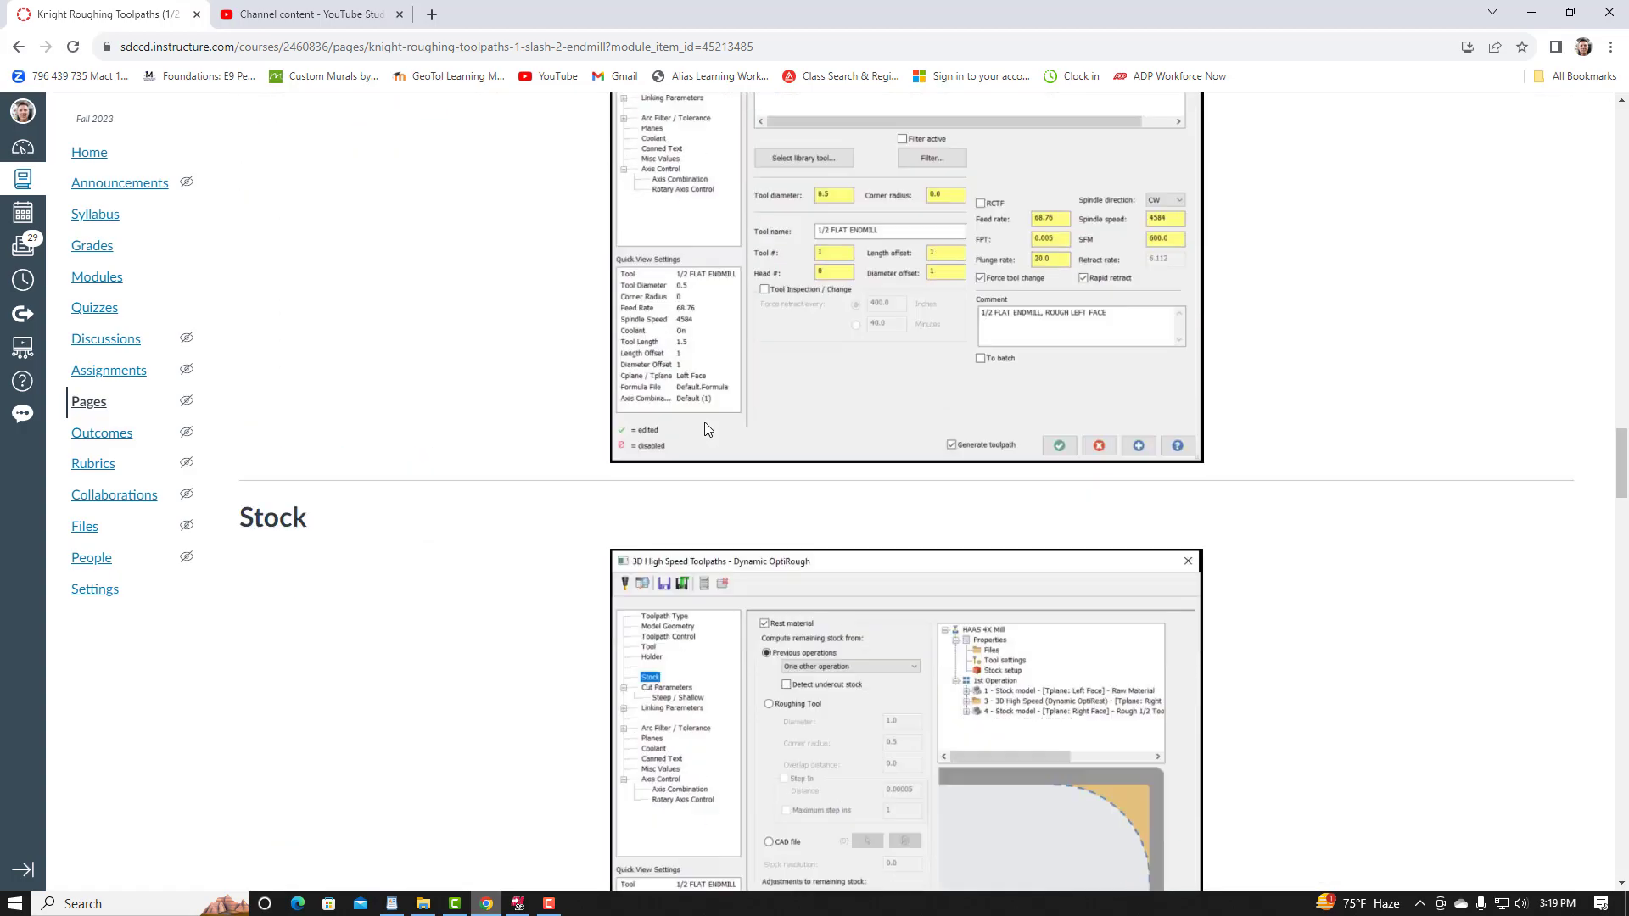
scroll(715, 443, up, 13)
scroll(715, 443, up, 15)
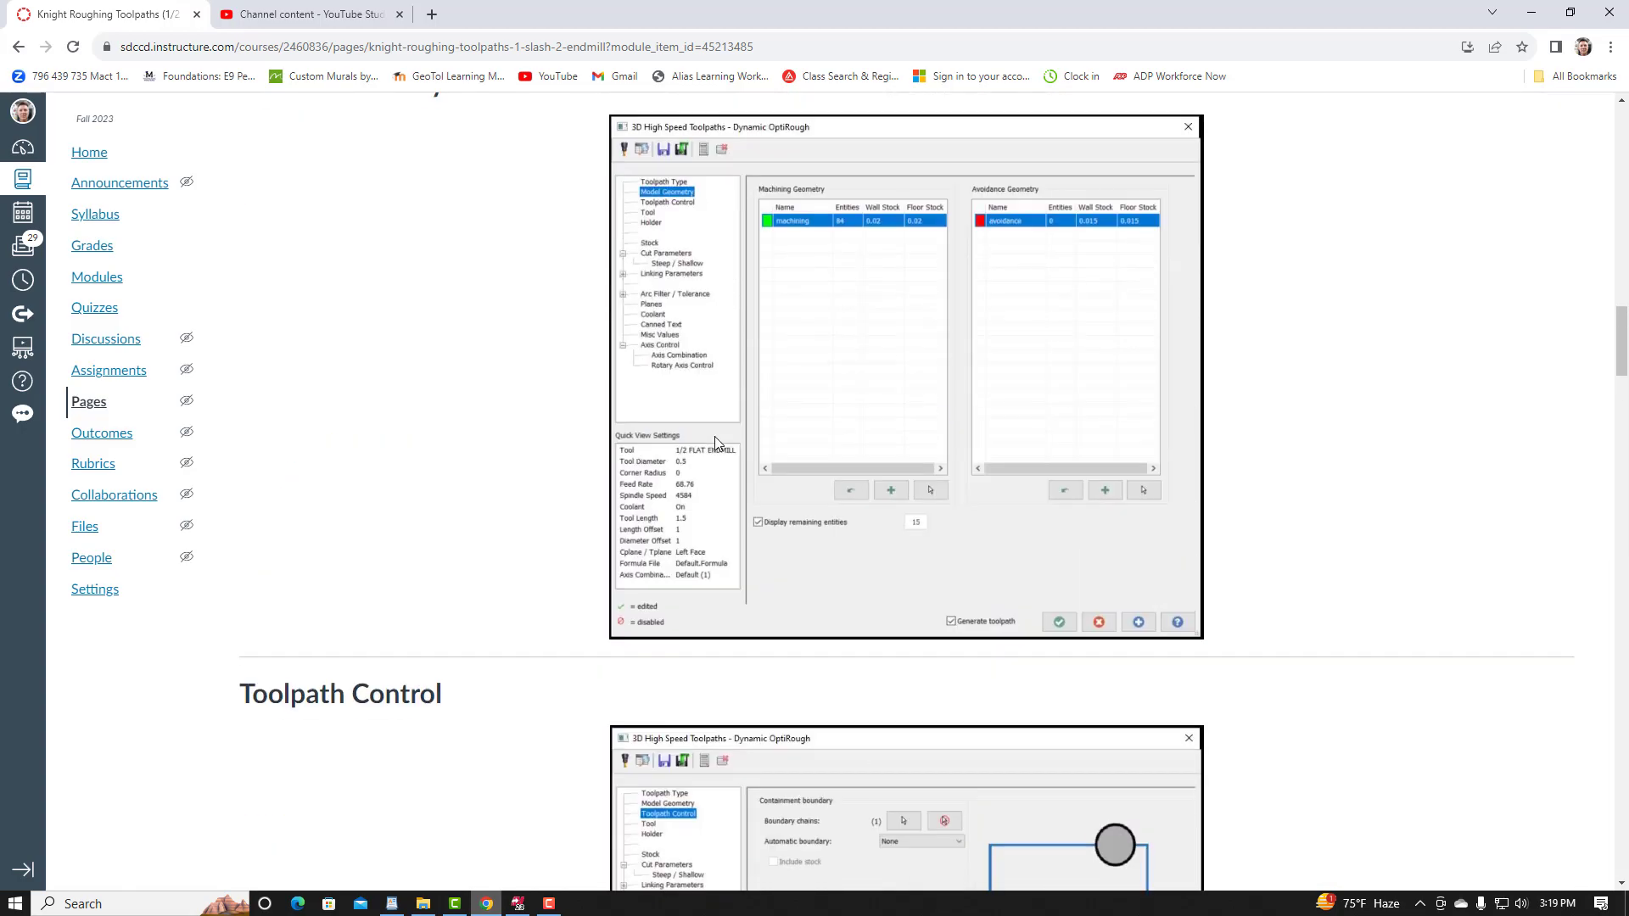
scroll(715, 443, up, 7)
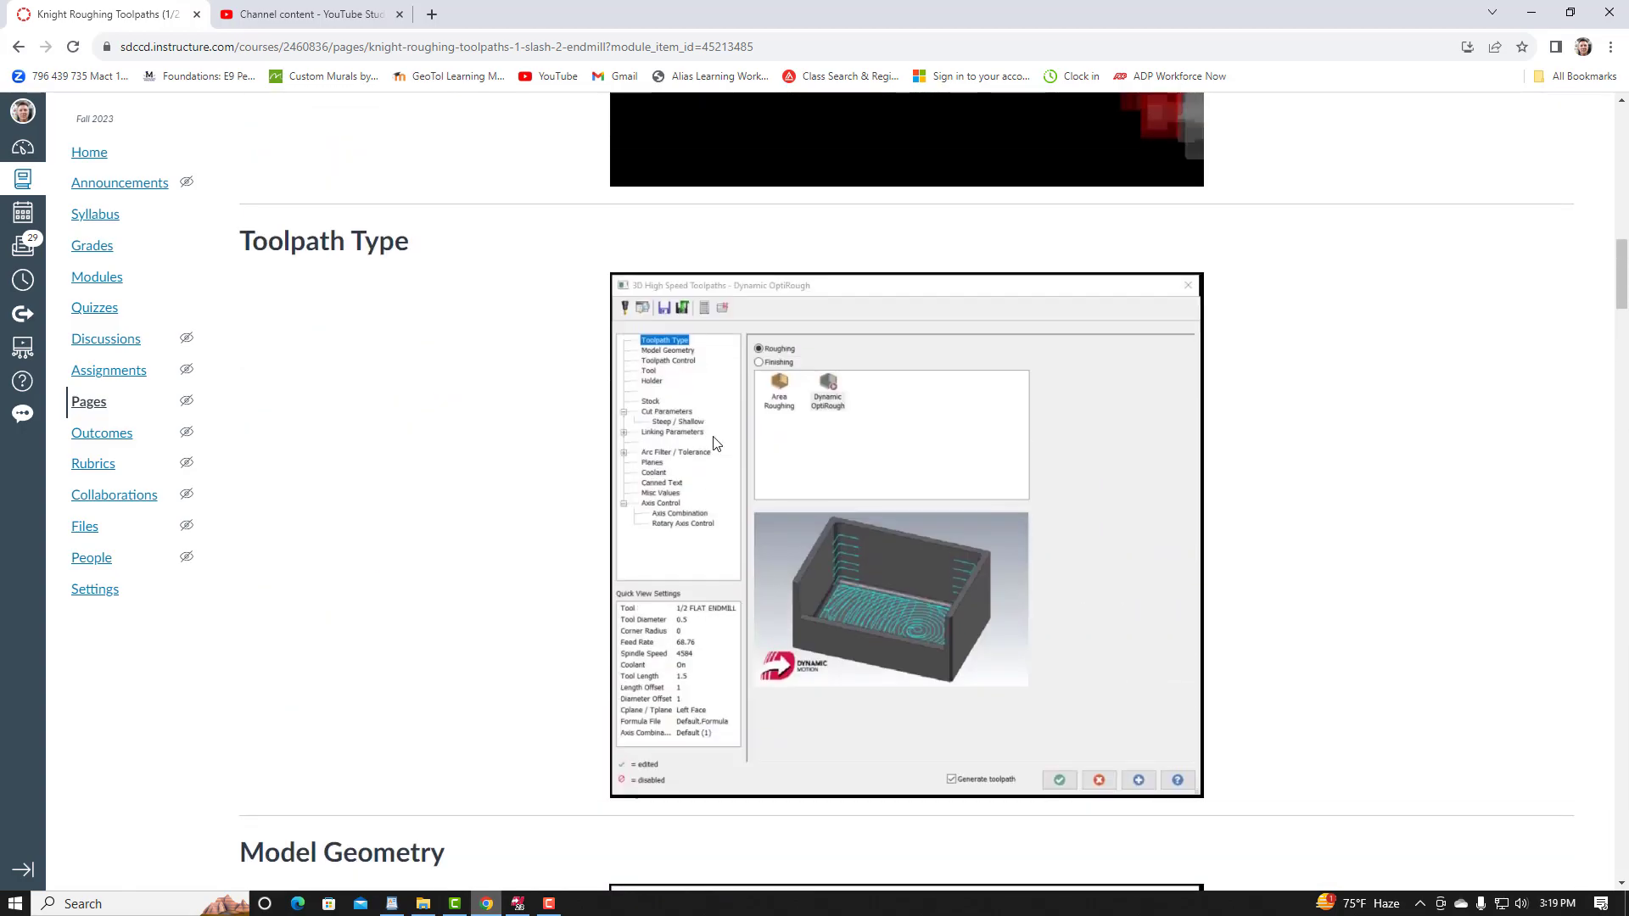
scroll(684, 509, down, 2)
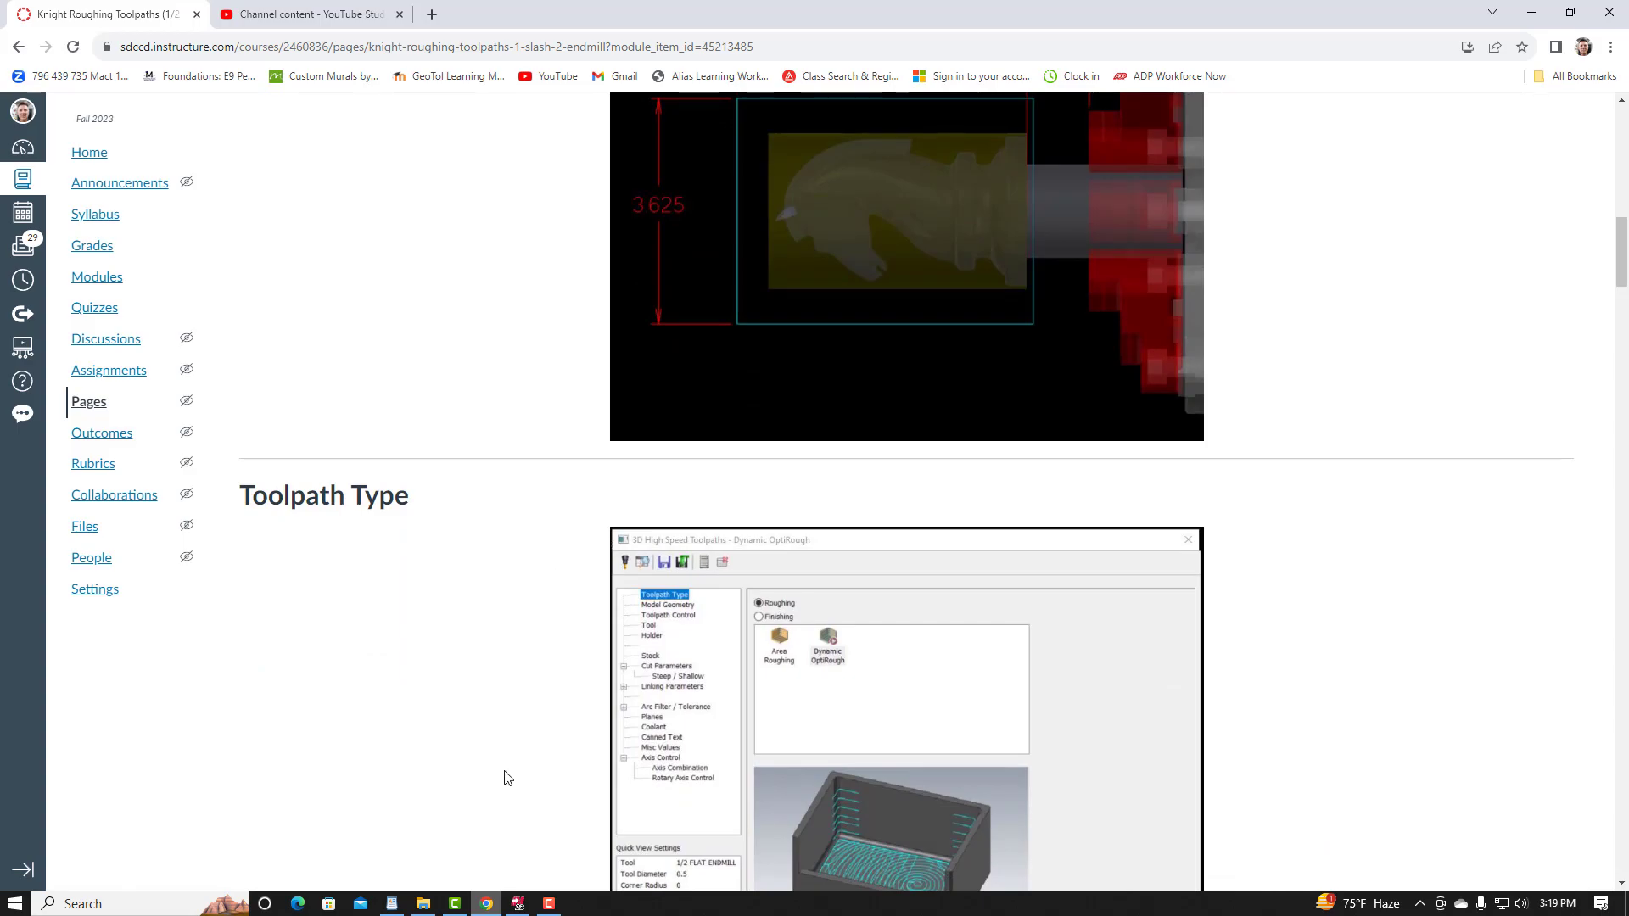
Step: Switch to Mastercam and start a 3D Dynamic OptiRough toolpath on the Left Face plane
click(518, 903)
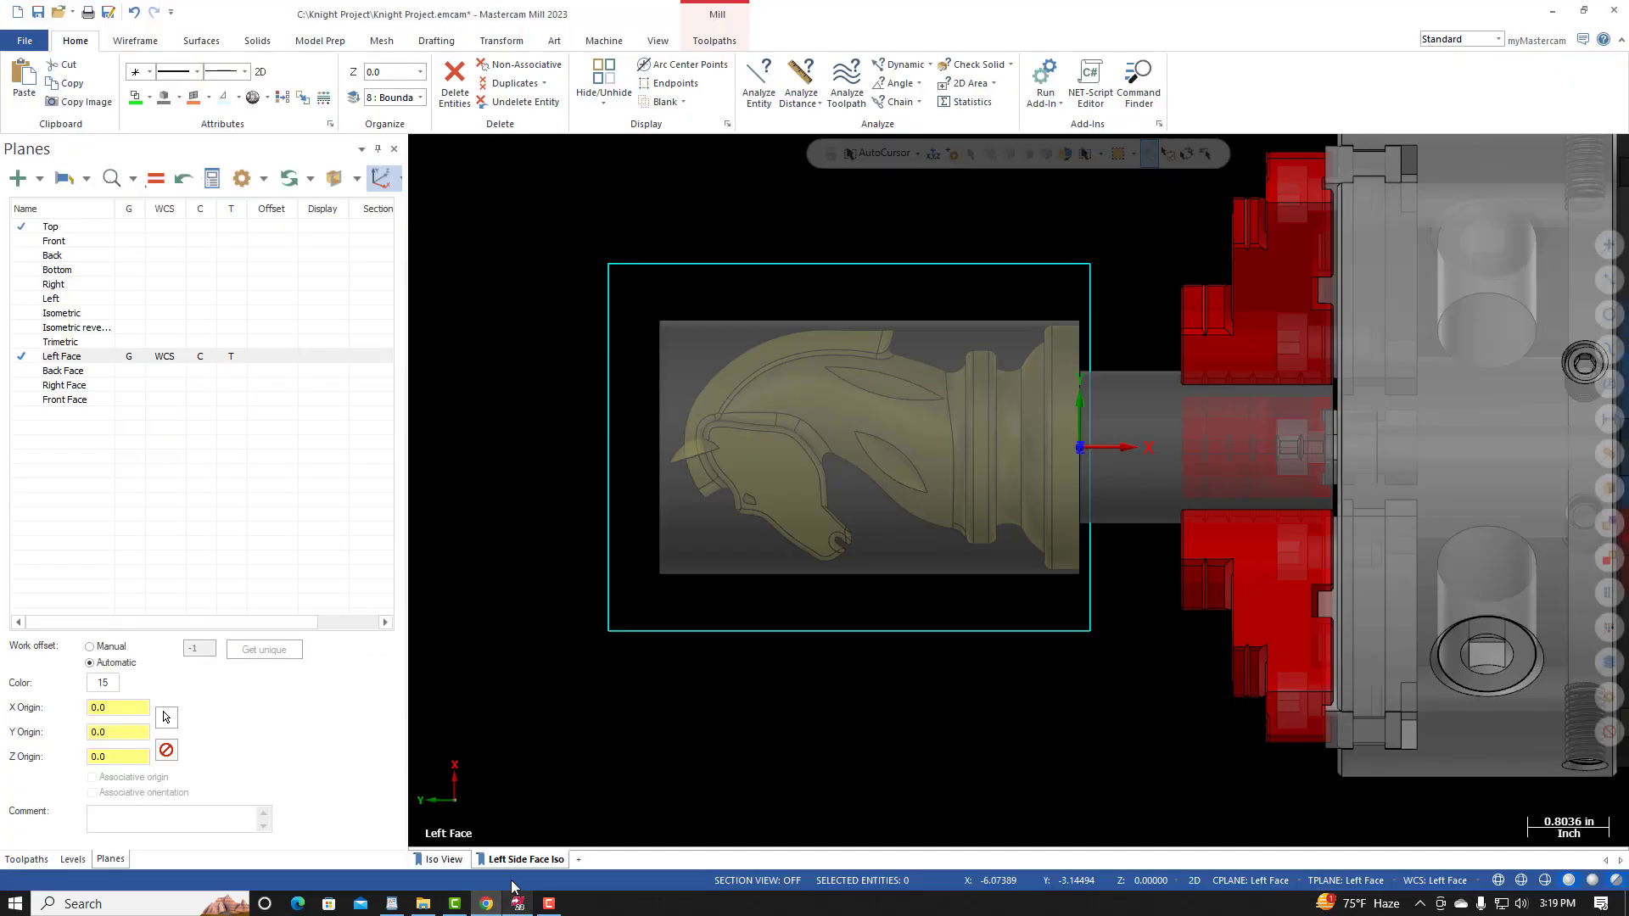
mouse_move(575, 759)
middle_down()
mouse_move(614, 625)
mouse_move(676, 553)
mouse_move(625, 699)
mouse_move(644, 634)
mouse_move(476, 546)
middle_up()
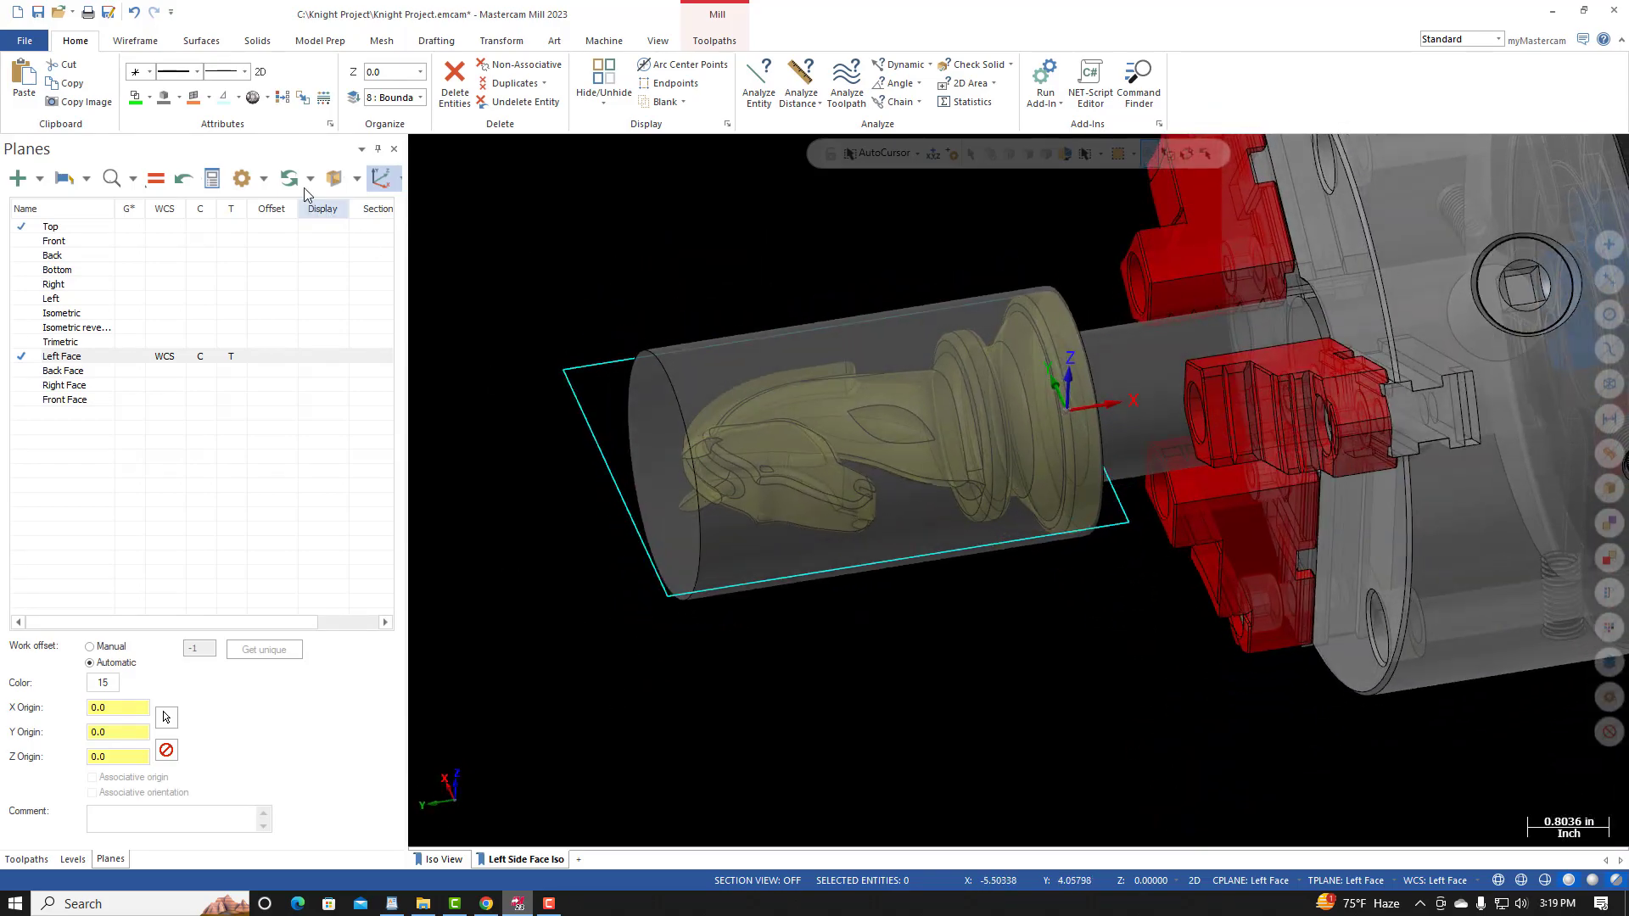
click(713, 43)
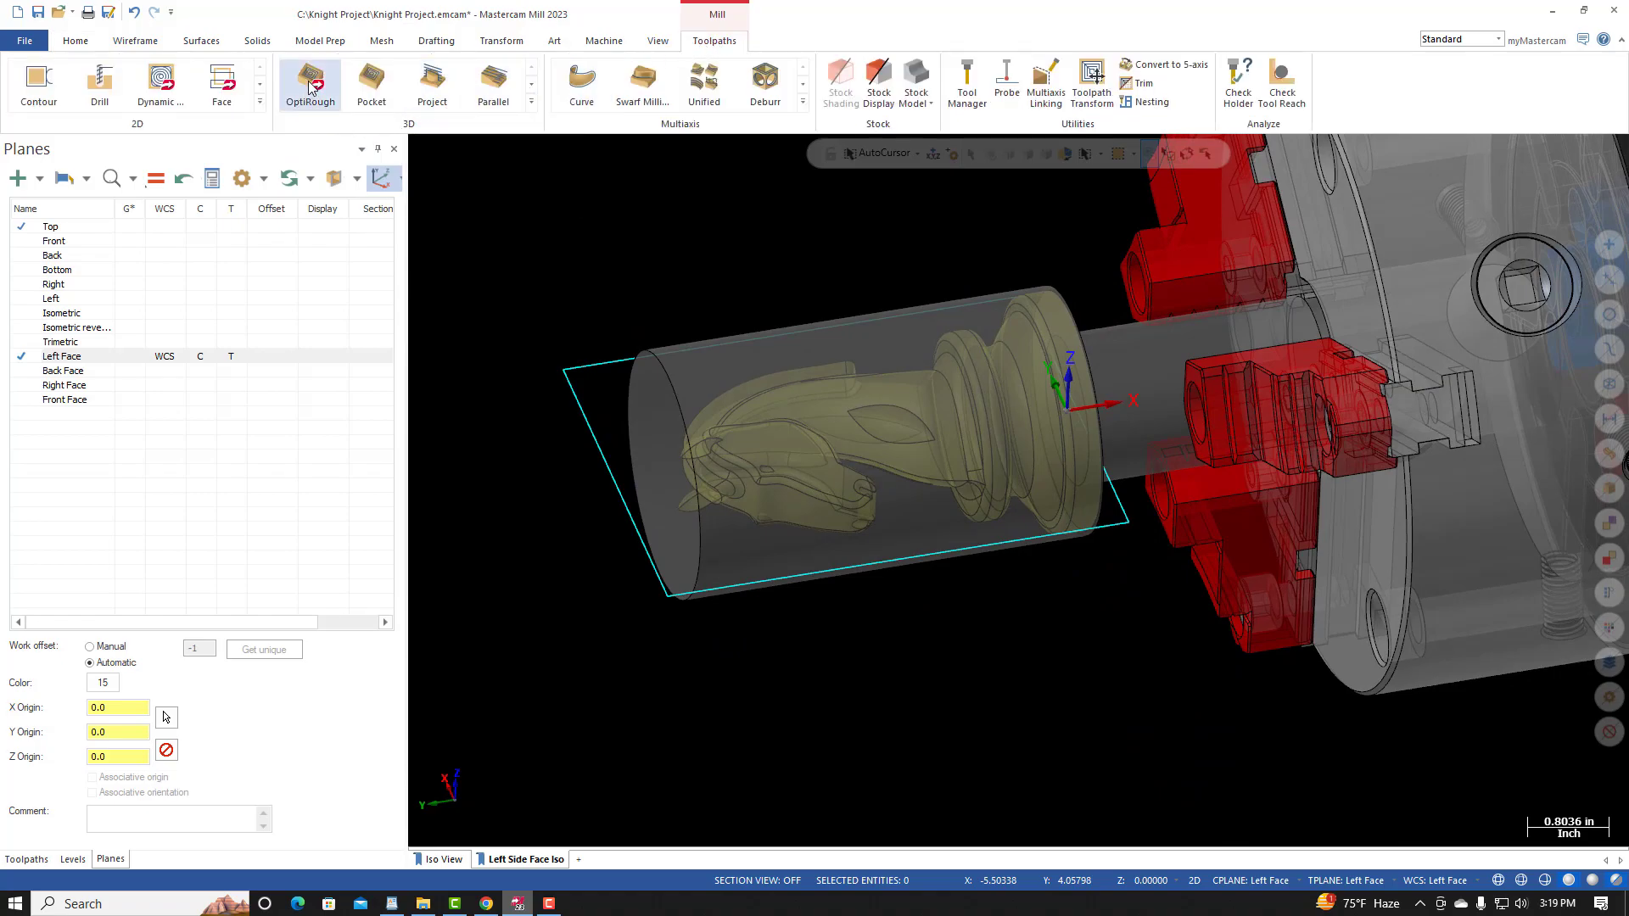
click(531, 102)
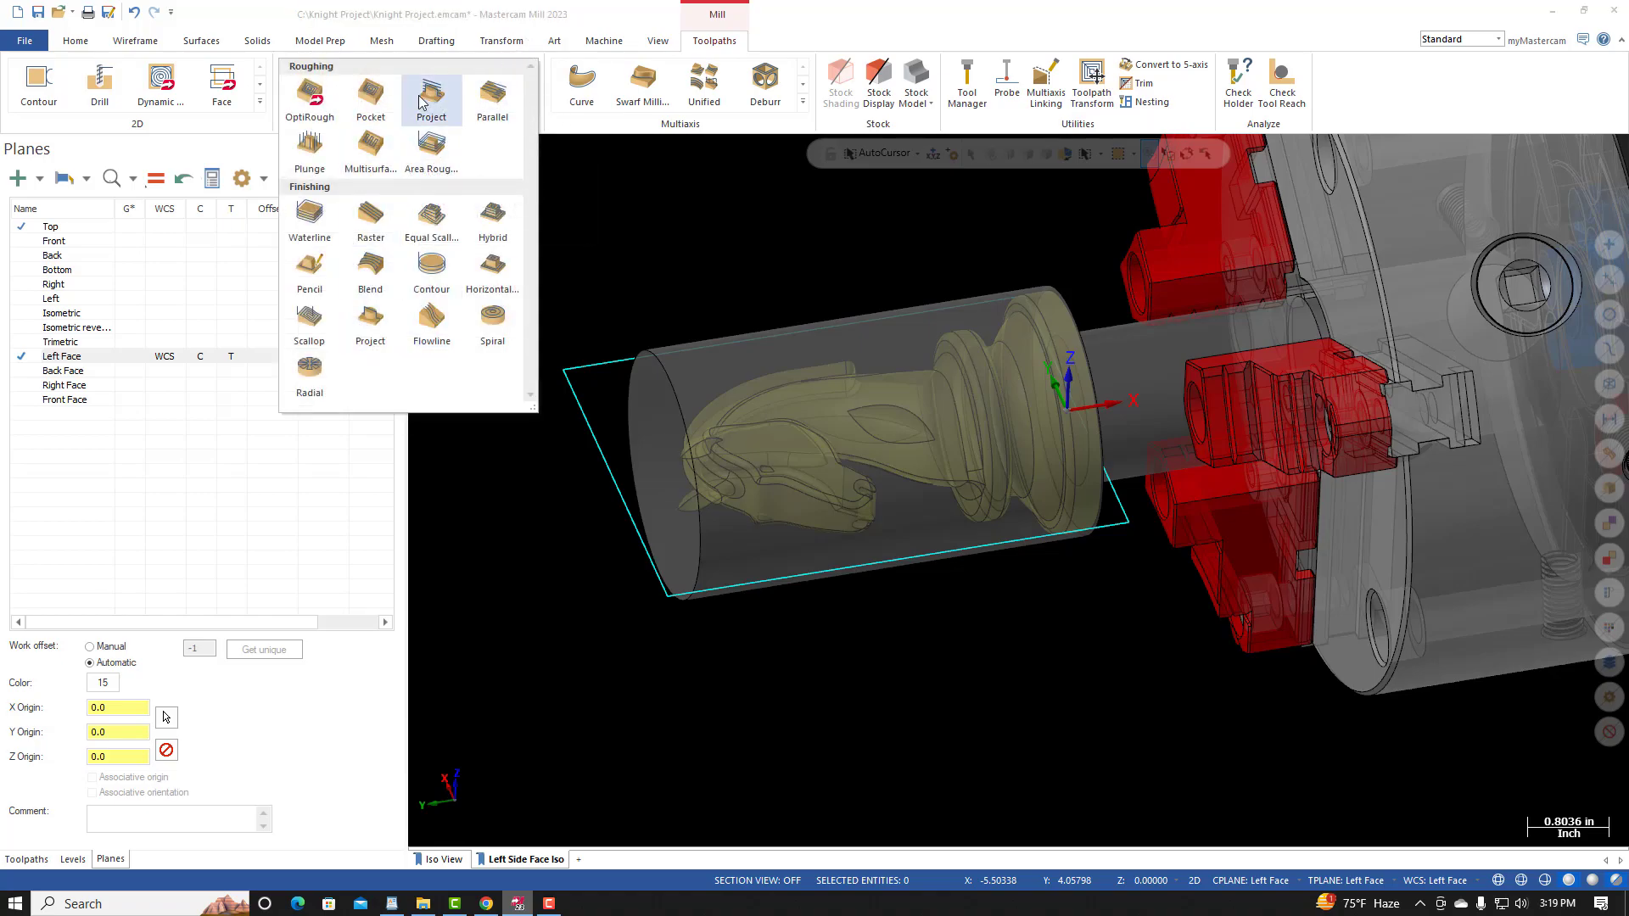
click(310, 95)
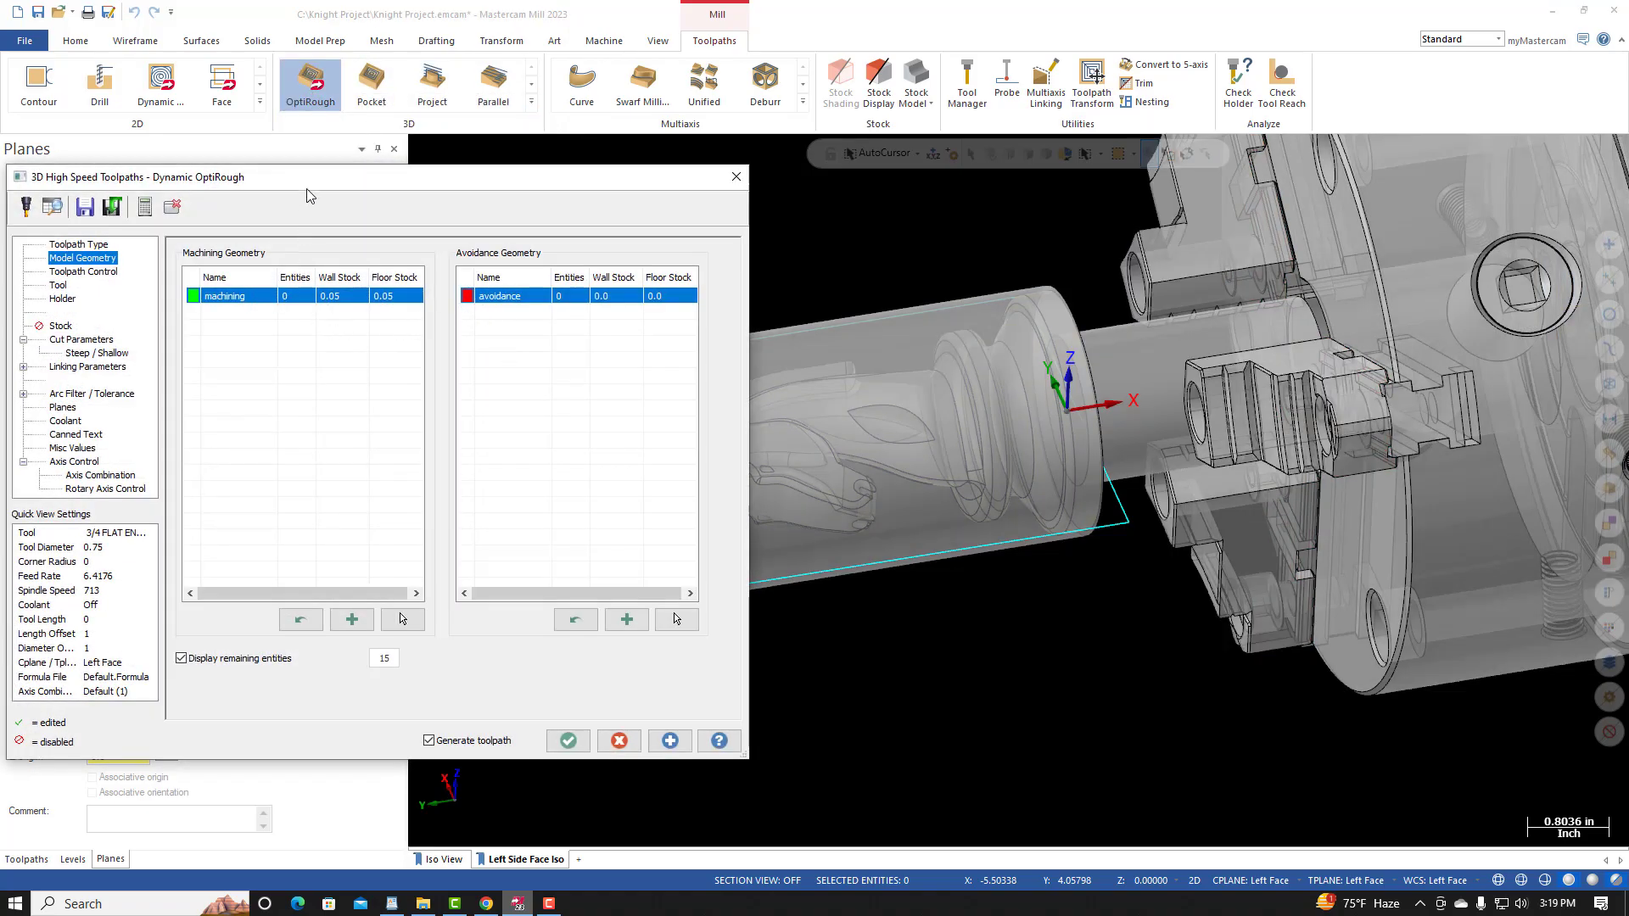
drag(310, 181, 421, 154)
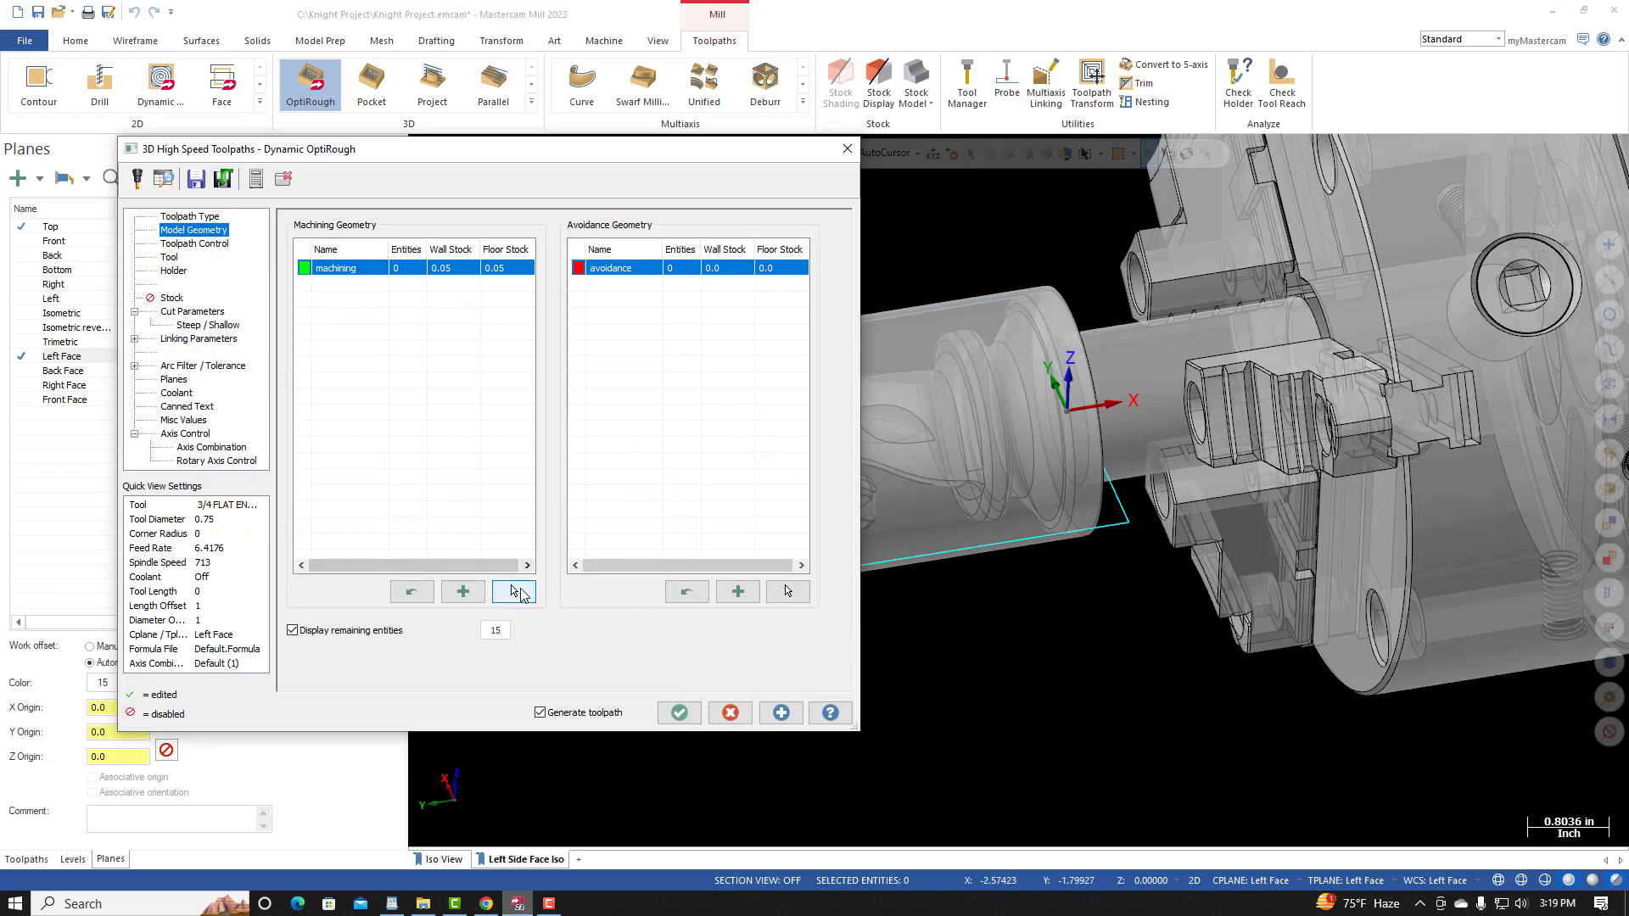
Step: Begin selecting the machining geometry and hide levels 6 Material and 100 HRT 160 to expose the knight
click(513, 591)
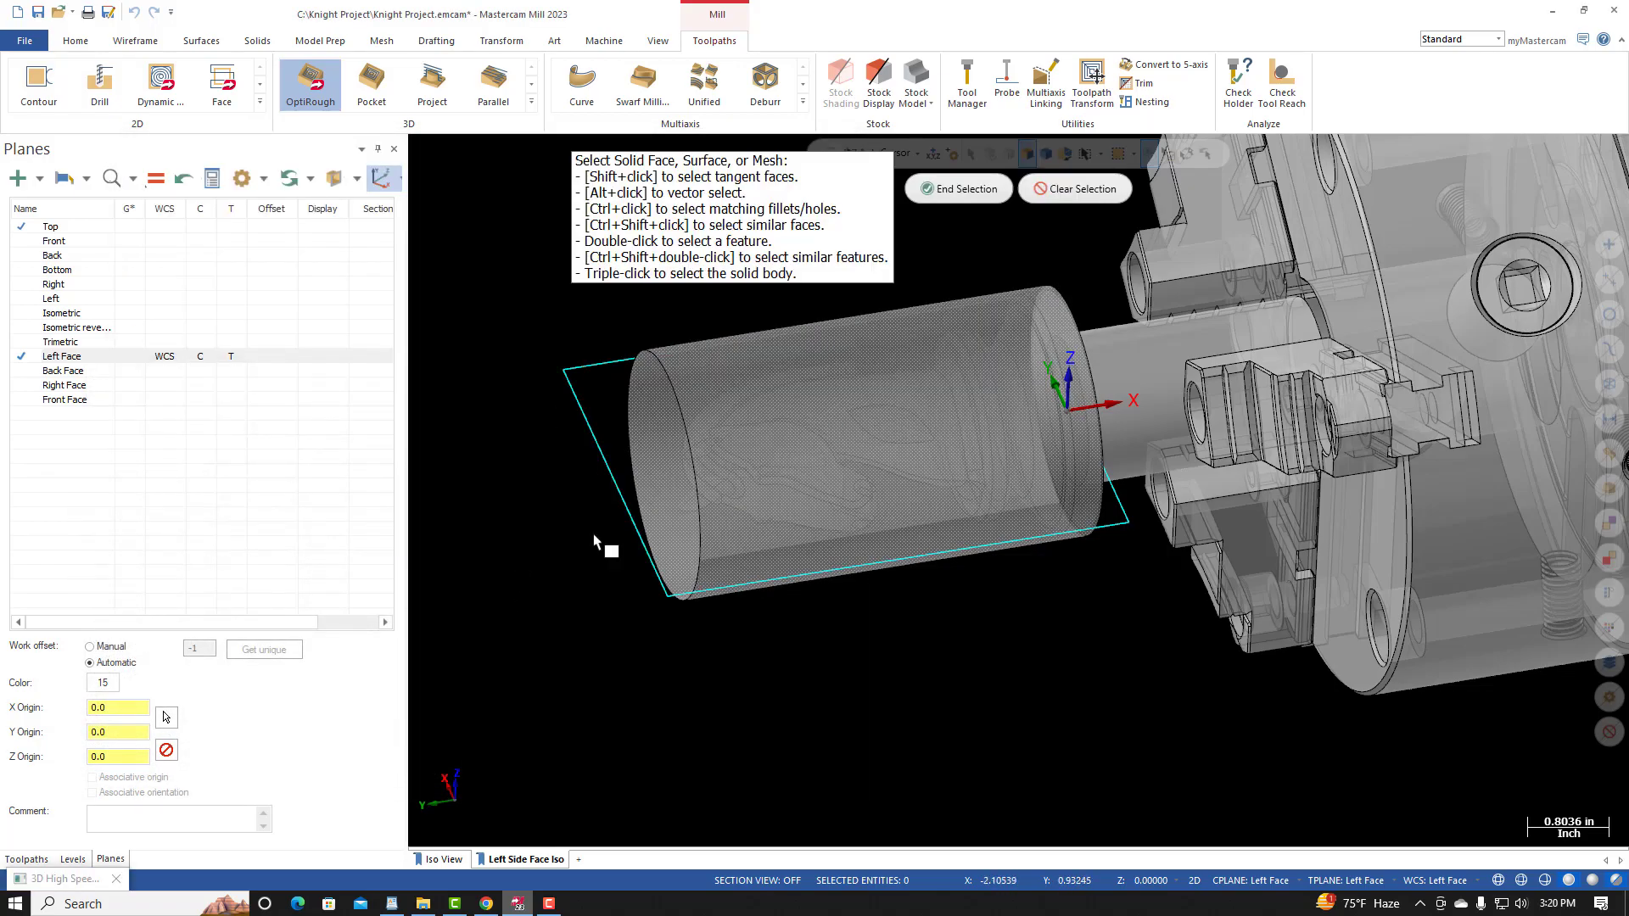
click(73, 859)
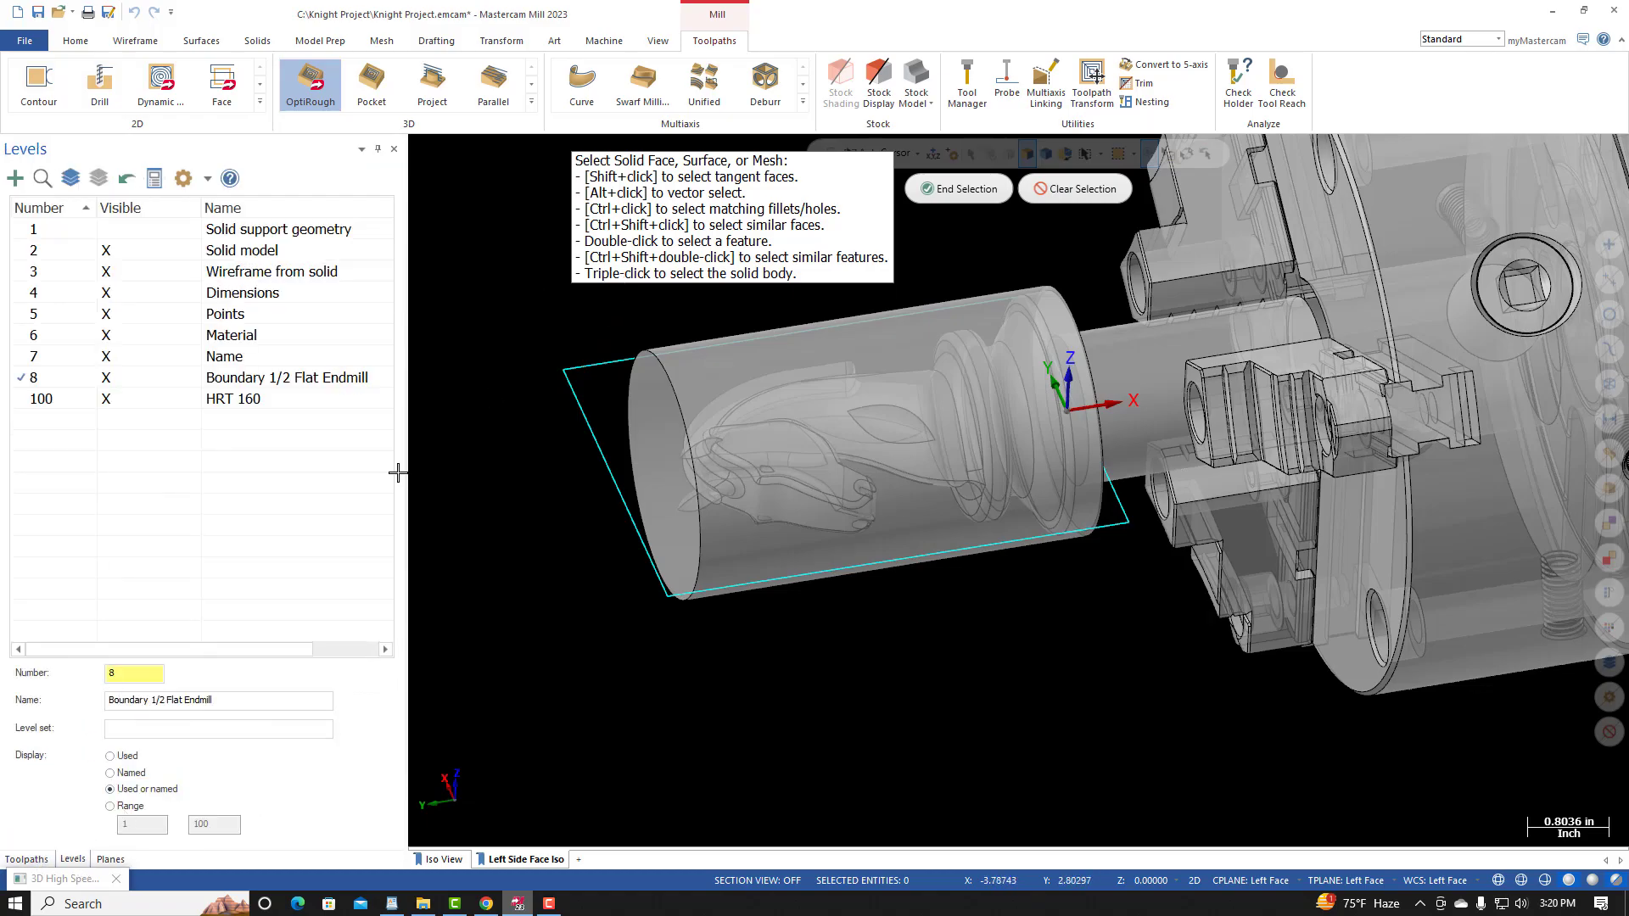
click(38, 859)
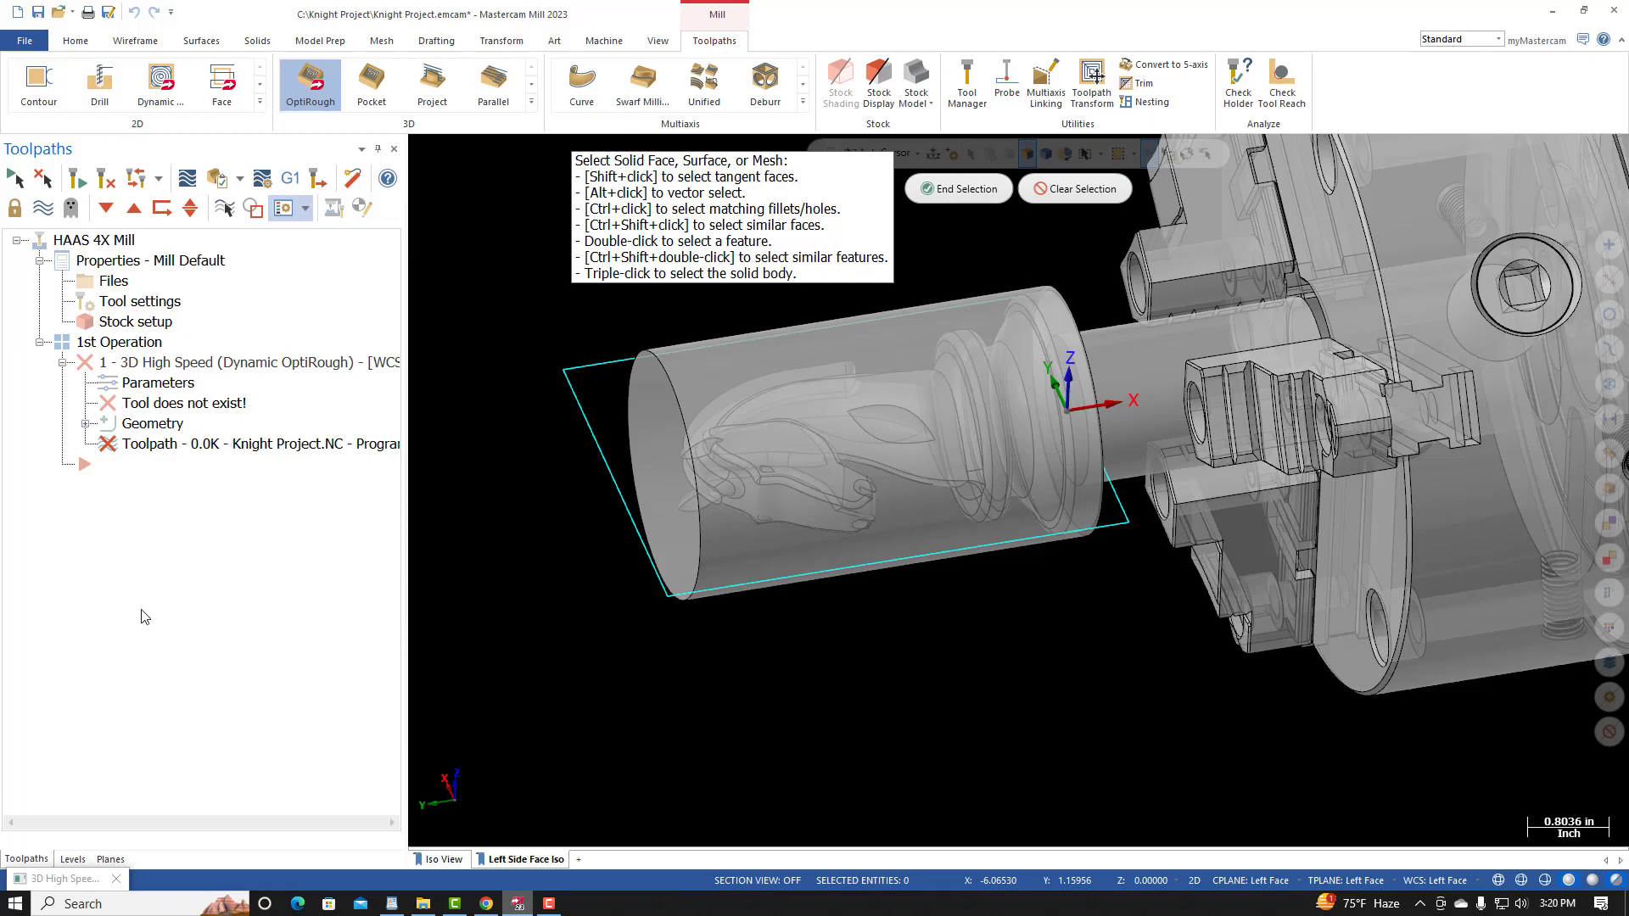
click(75, 860)
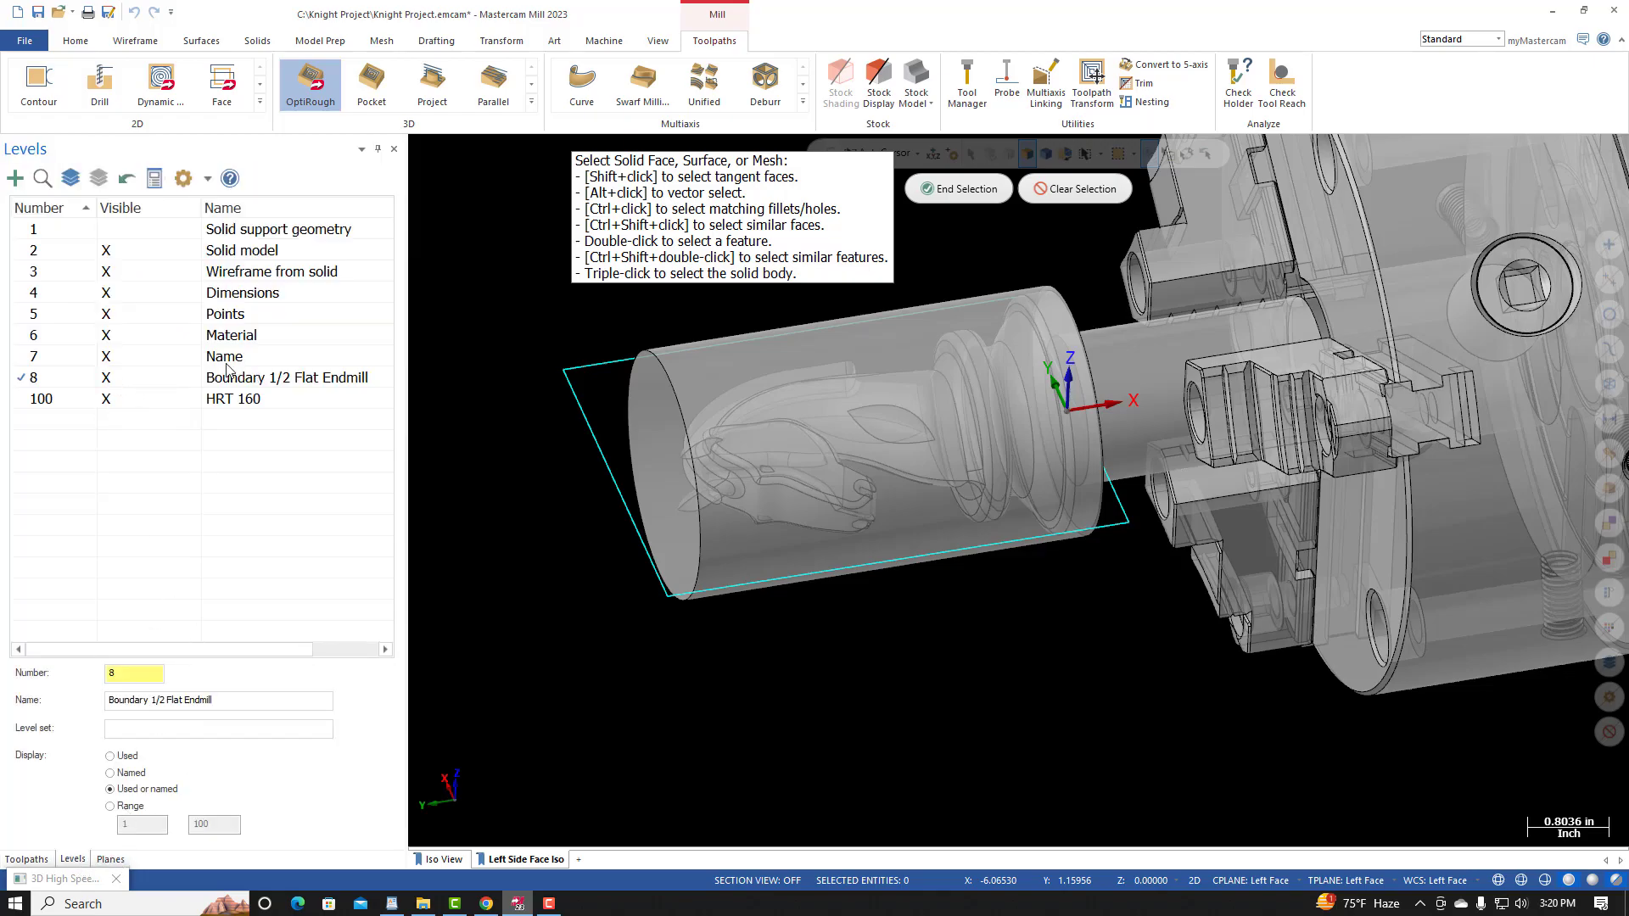
click(113, 339)
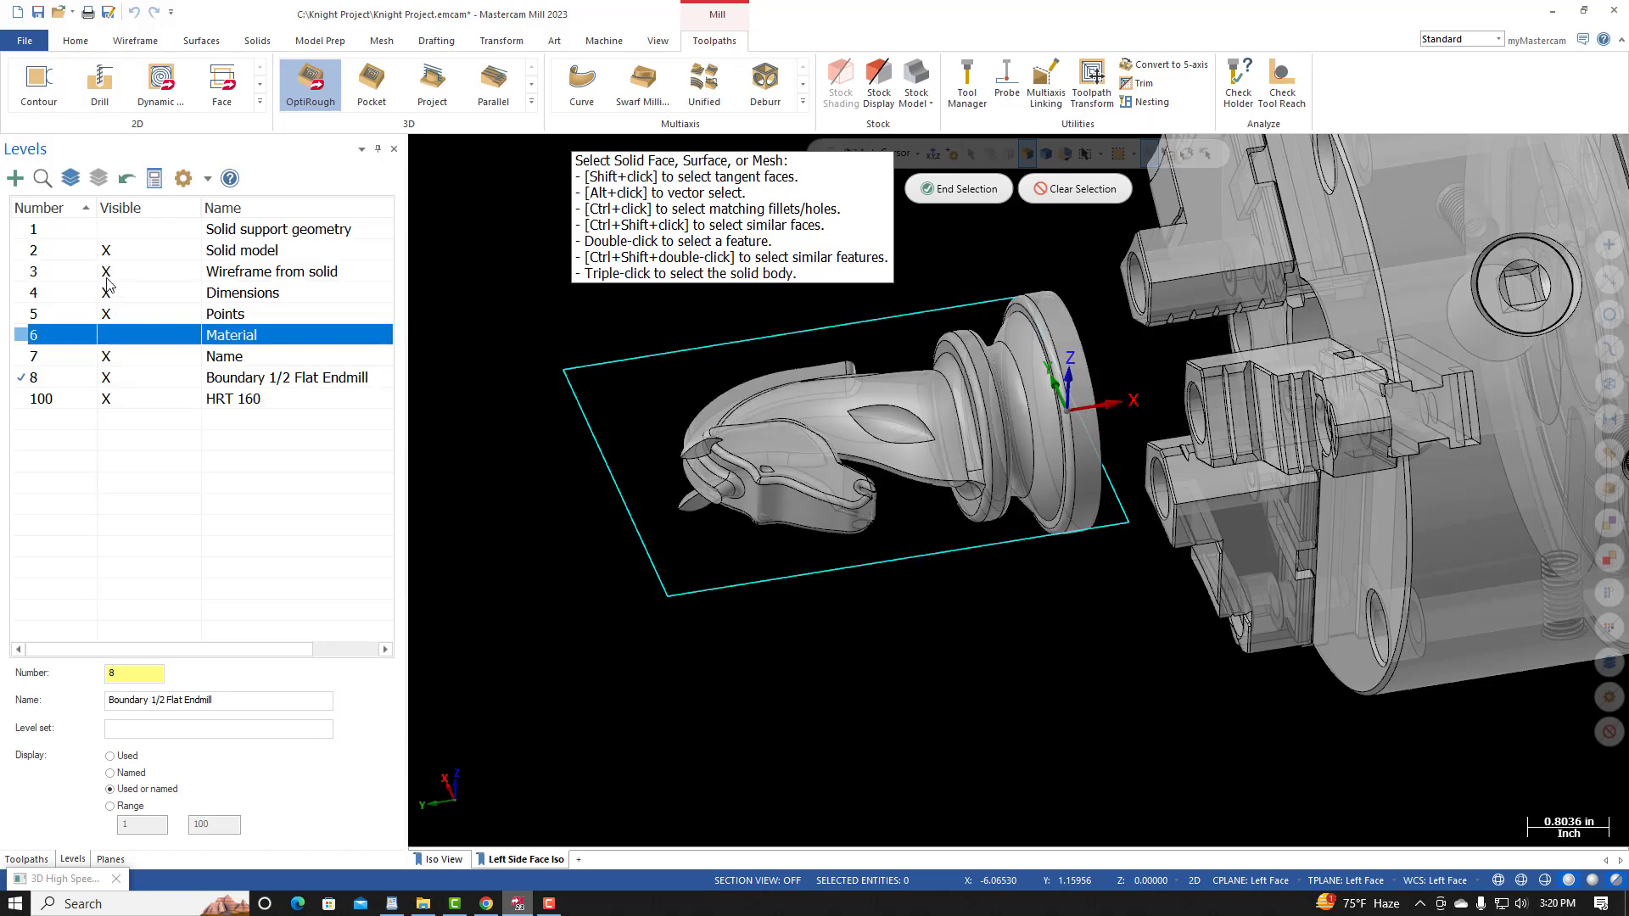
click(109, 405)
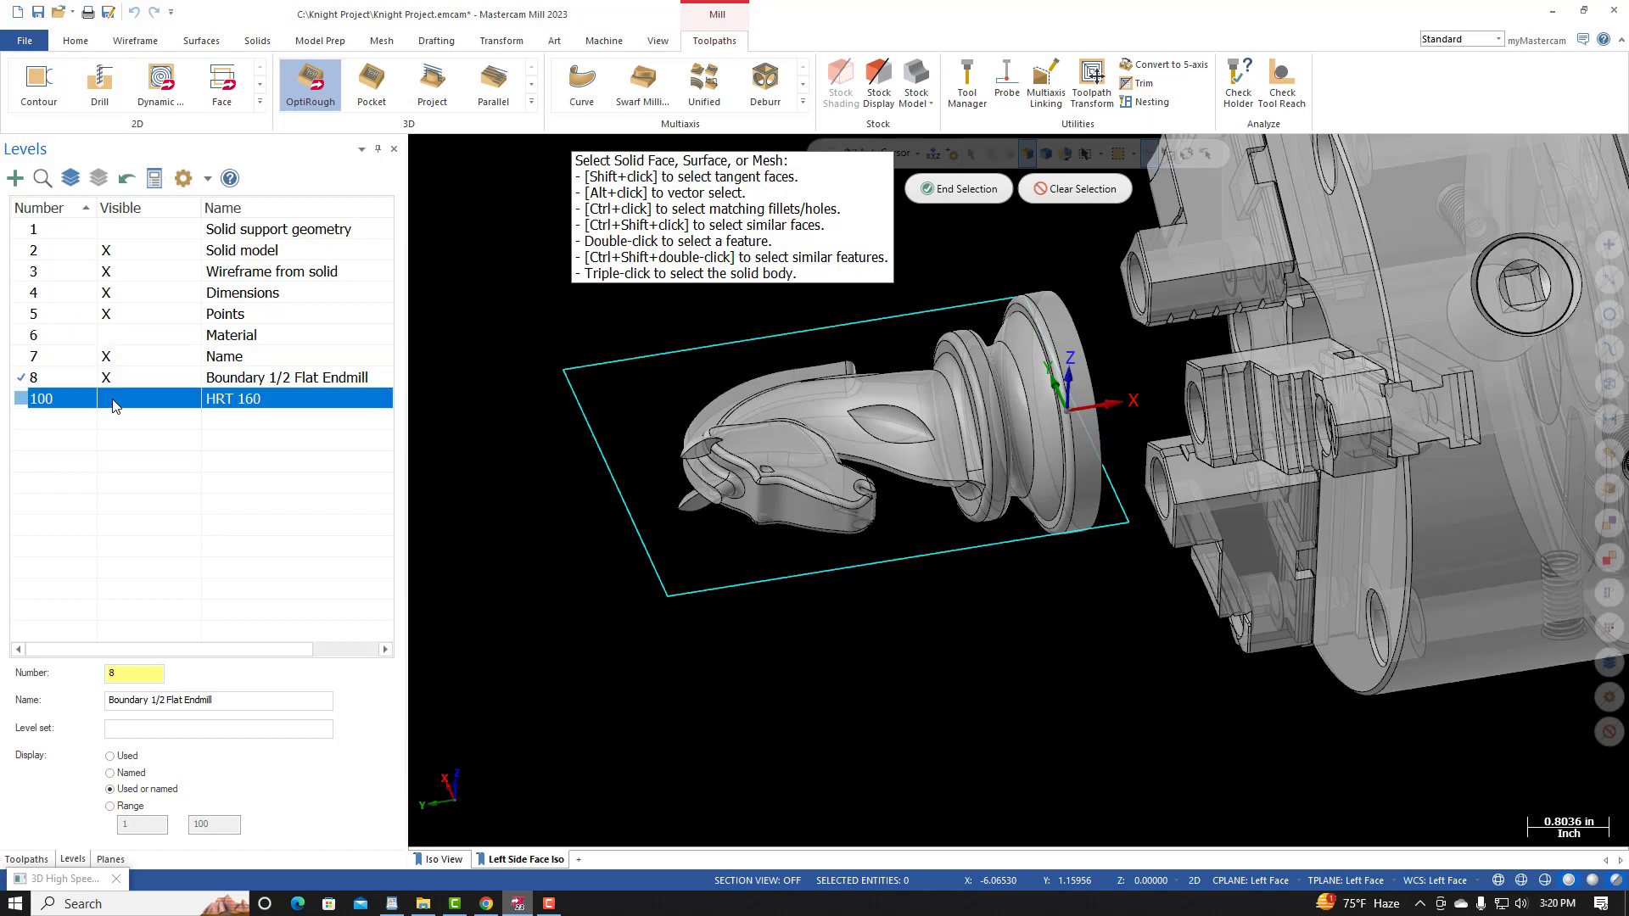
Step: Select the entire knight solid body as the machining geometry and end the selection
middle_drag(859, 651, 862, 725)
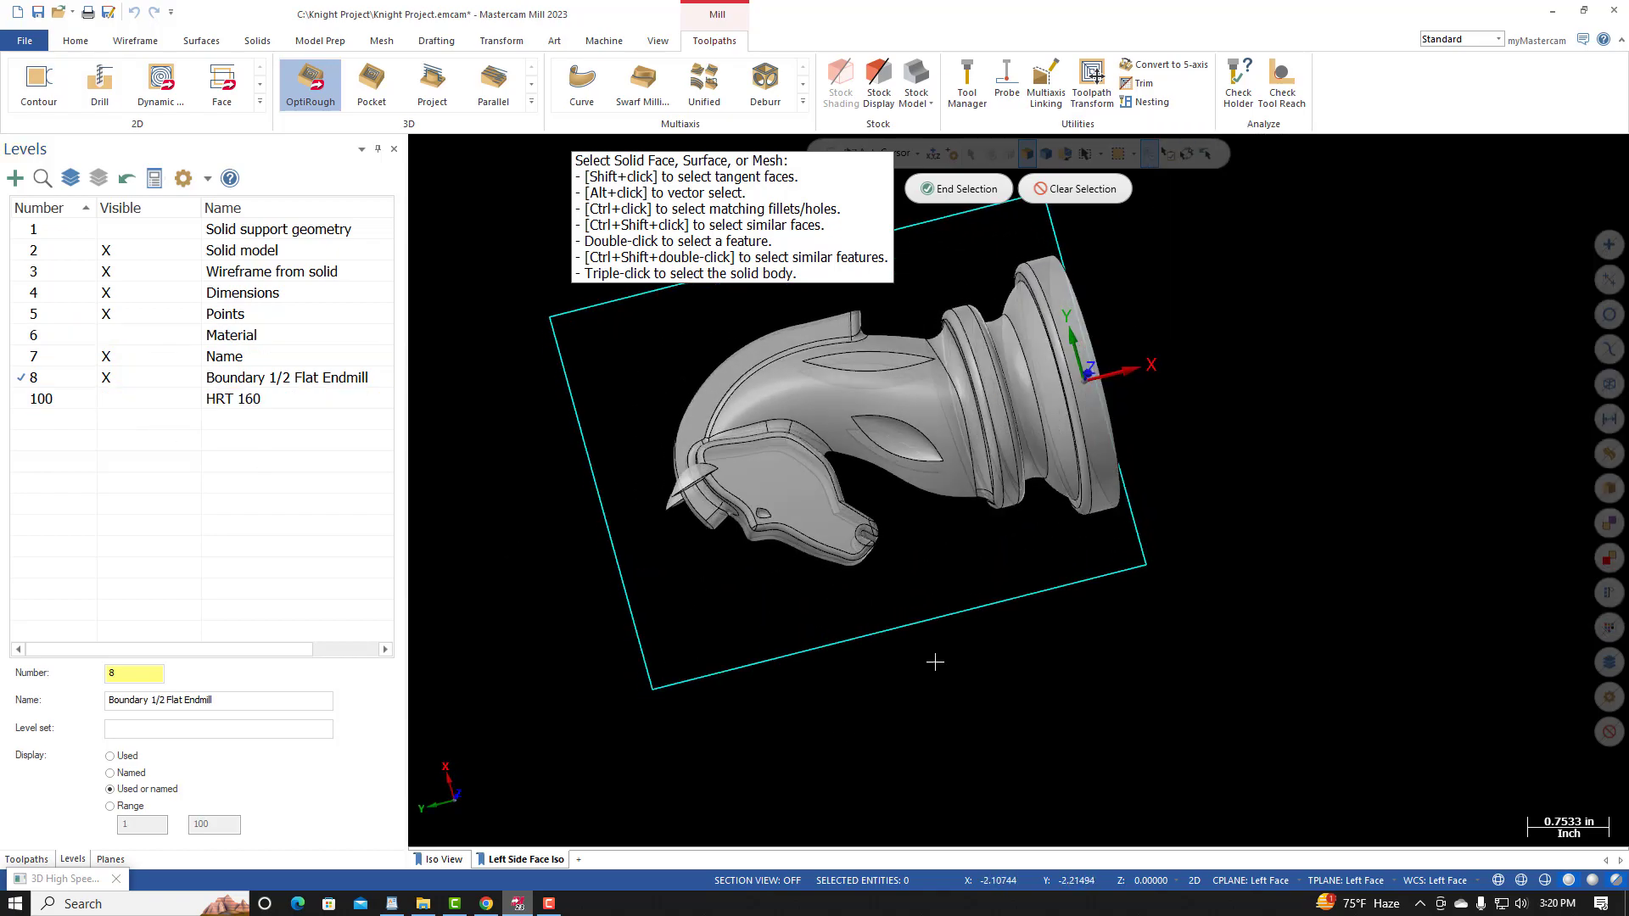
scroll(927, 665, down, 3)
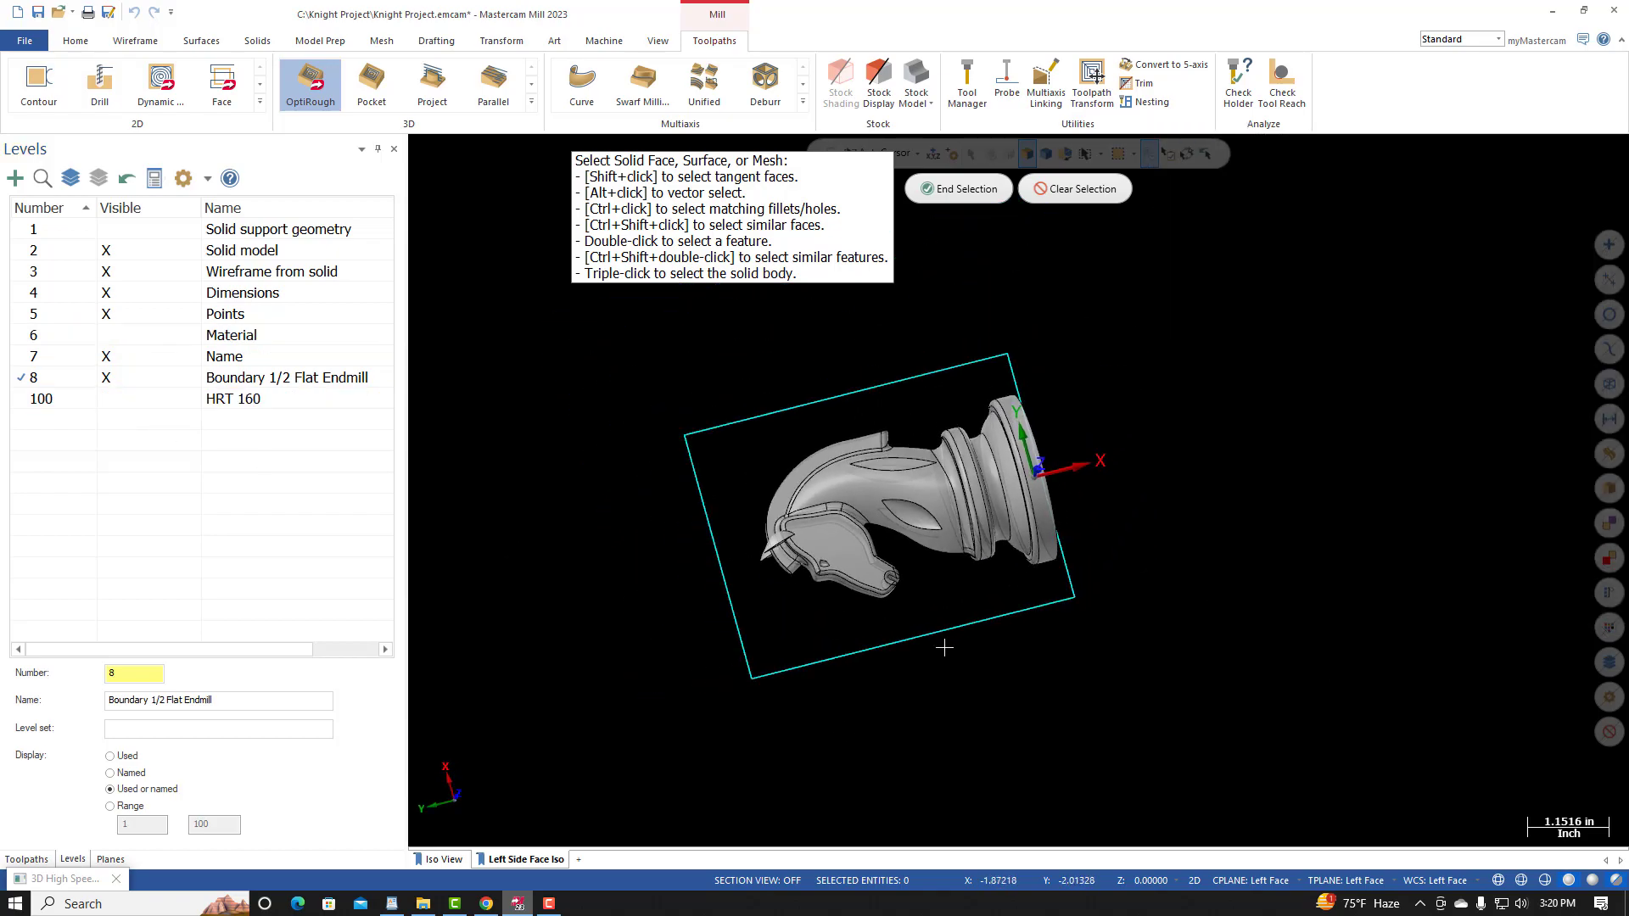
triple_click(924, 502)
mouse_move(930, 683)
middle_down()
mouse_move(896, 574)
mouse_move(909, 692)
middle_up()
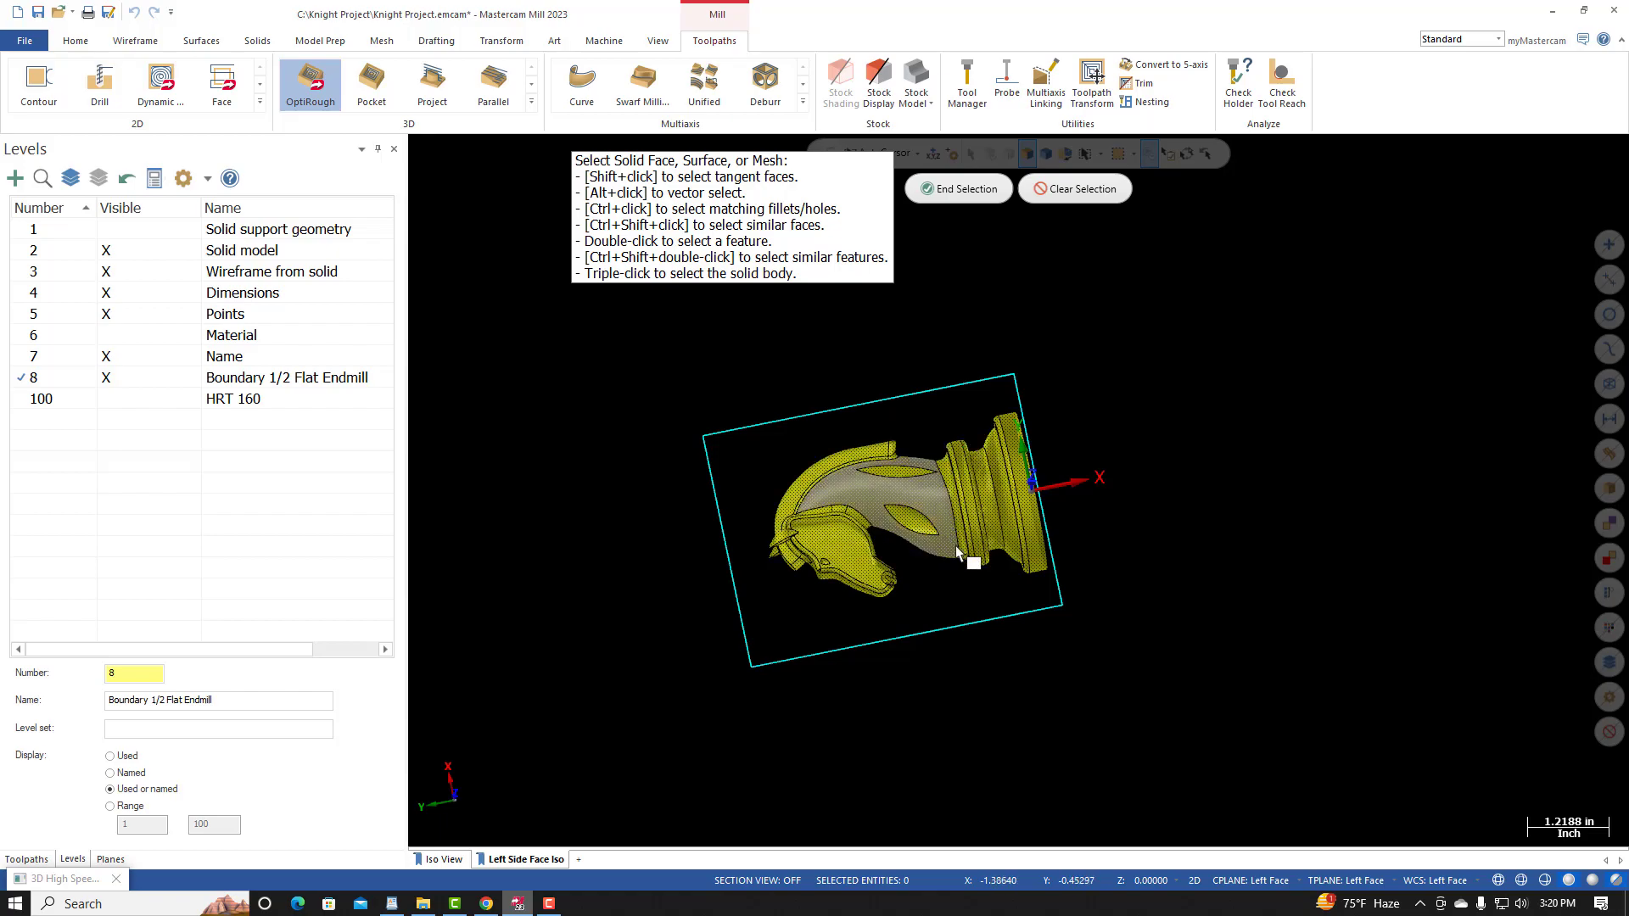
middle_drag(1002, 669, 947, 580)
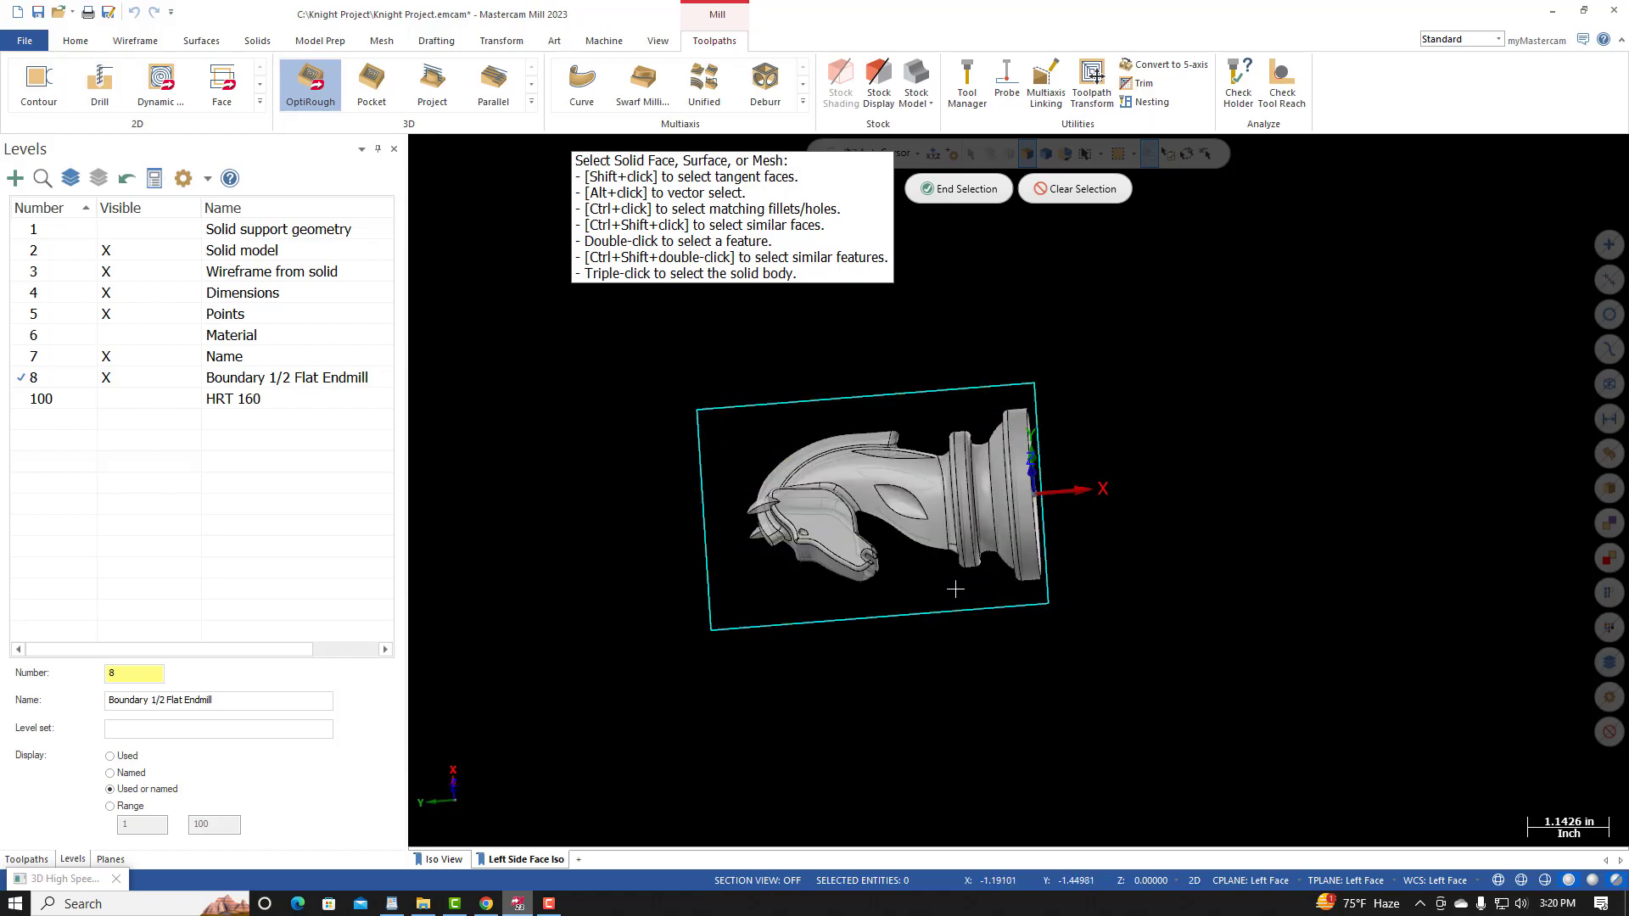
triple_click(849, 519)
middle_drag(953, 655, 899, 543)
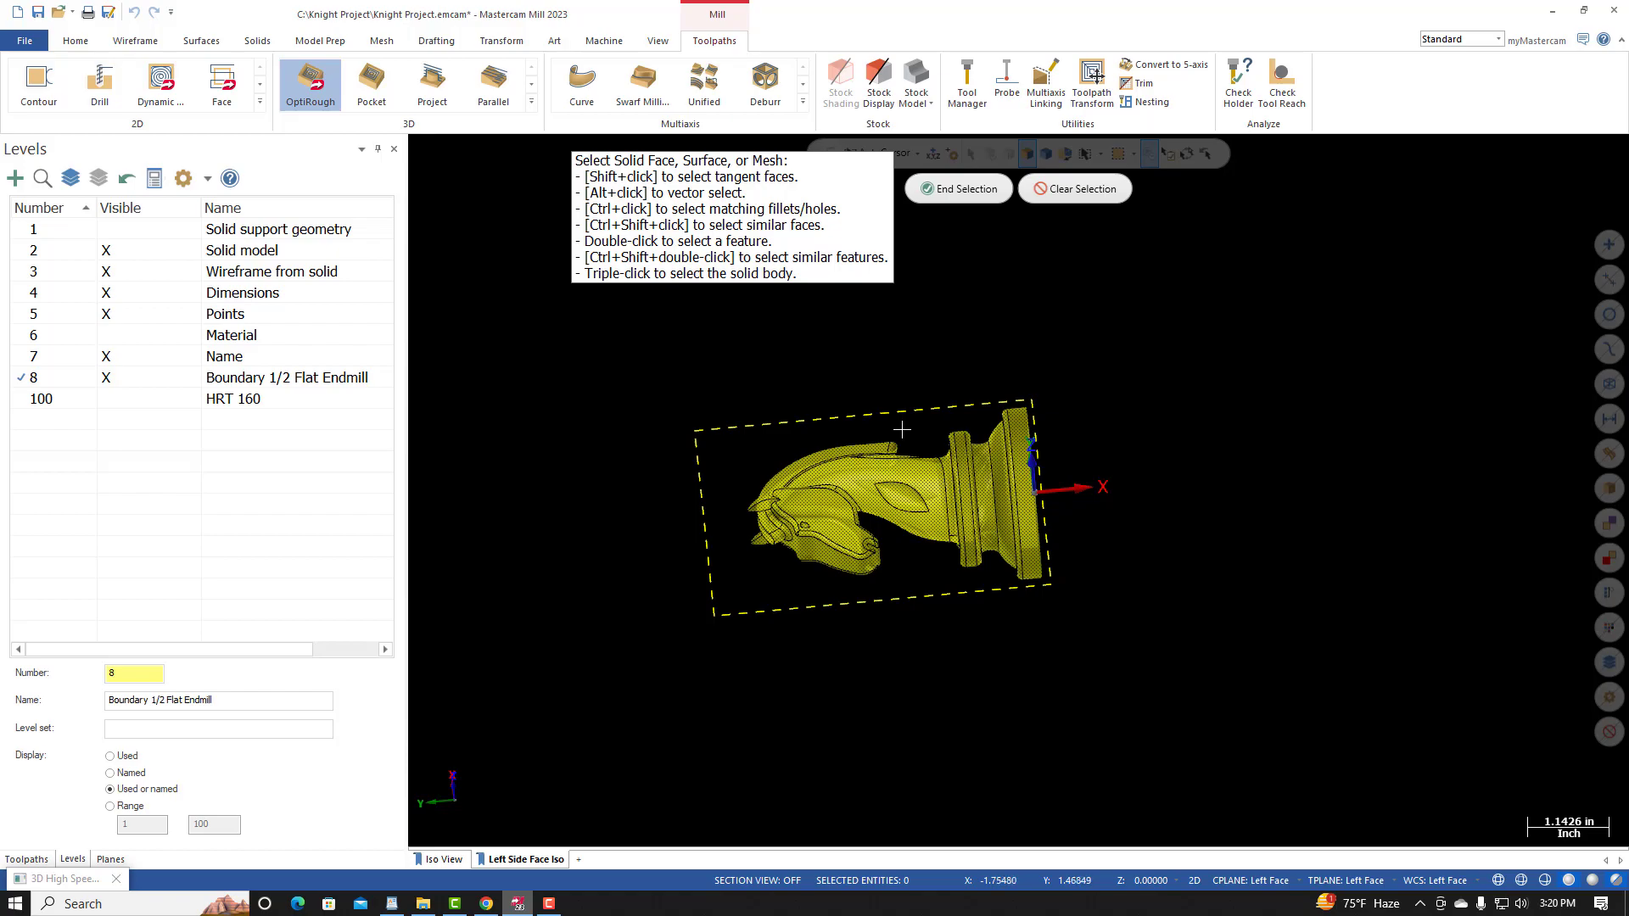
click(959, 188)
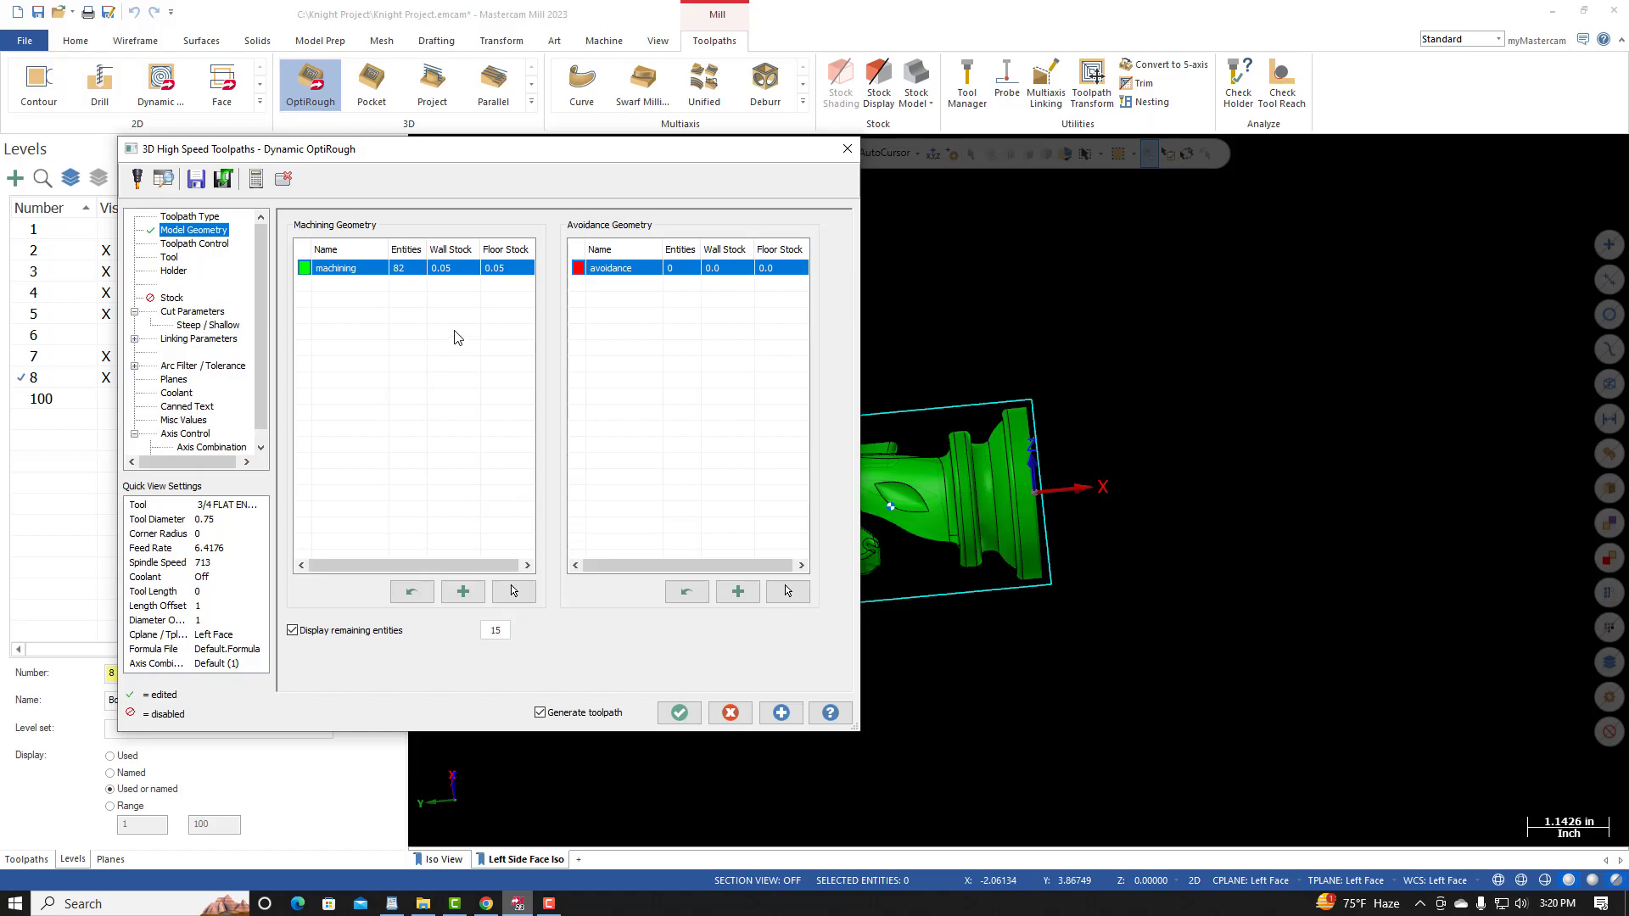
Step: Set the machining geometry's wall stock and floor stock to 0.02
click(462, 269)
text(0.02)
key(Return)
click(512, 270)
text(.02)
key(Return)
Step: Switch to Chrome and check the Model Geometry reference image for the machining and avoidance stock values
click(485, 904)
scroll(878, 552, down, 4)
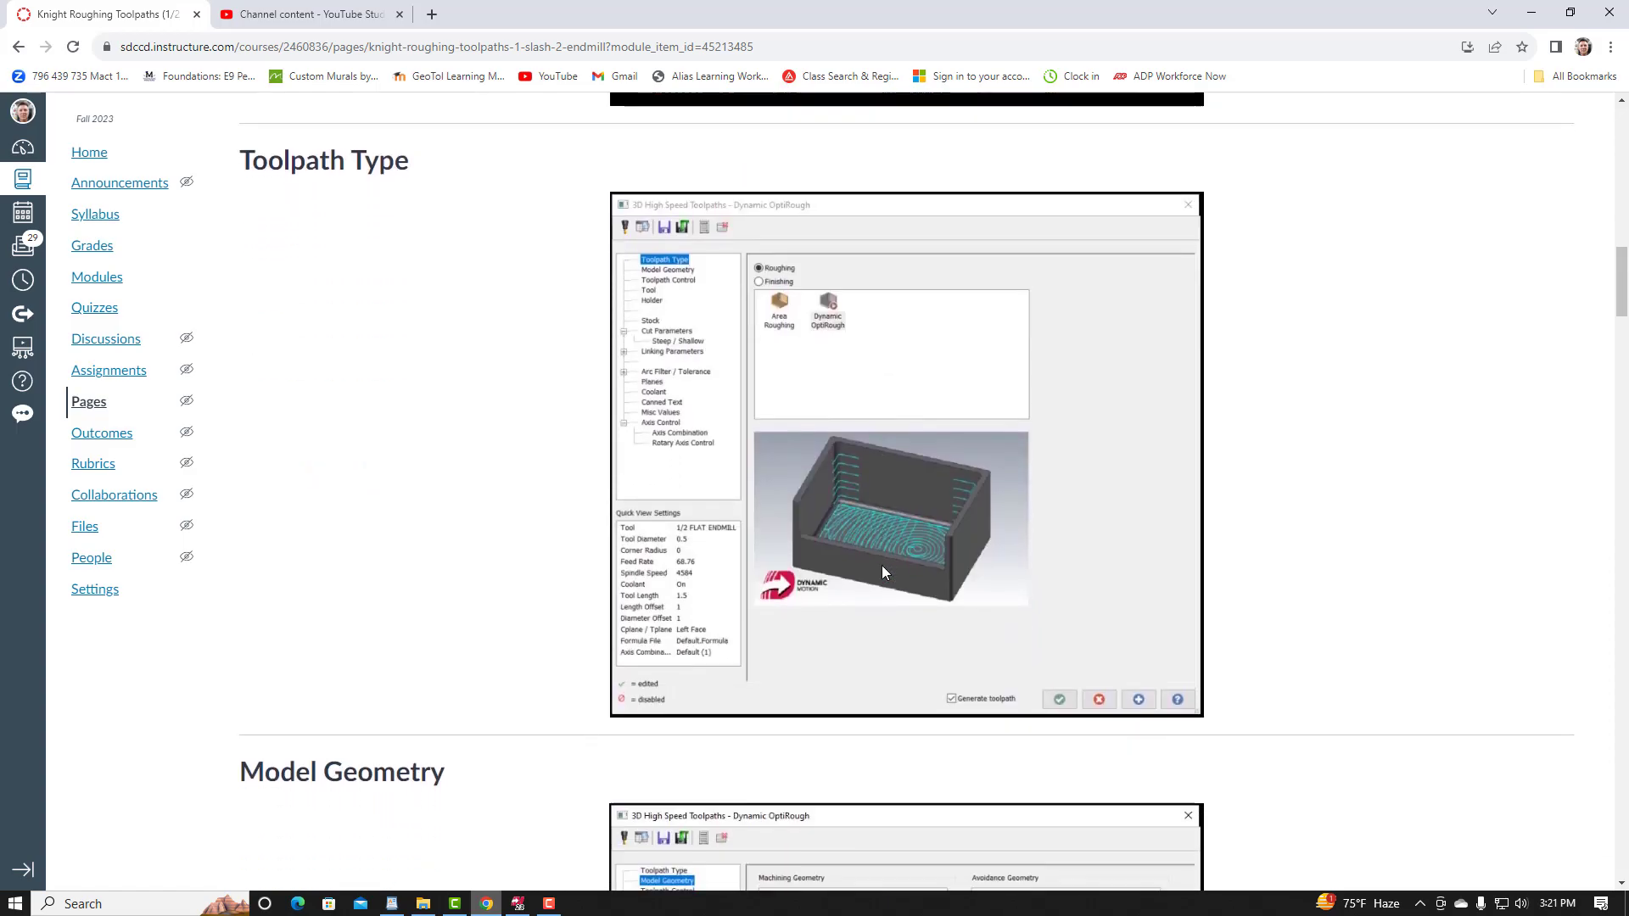
scroll(840, 490, up, 7)
scroll(855, 495, down, 11)
scroll(854, 499, down, 5)
scroll(845, 501, up, 3)
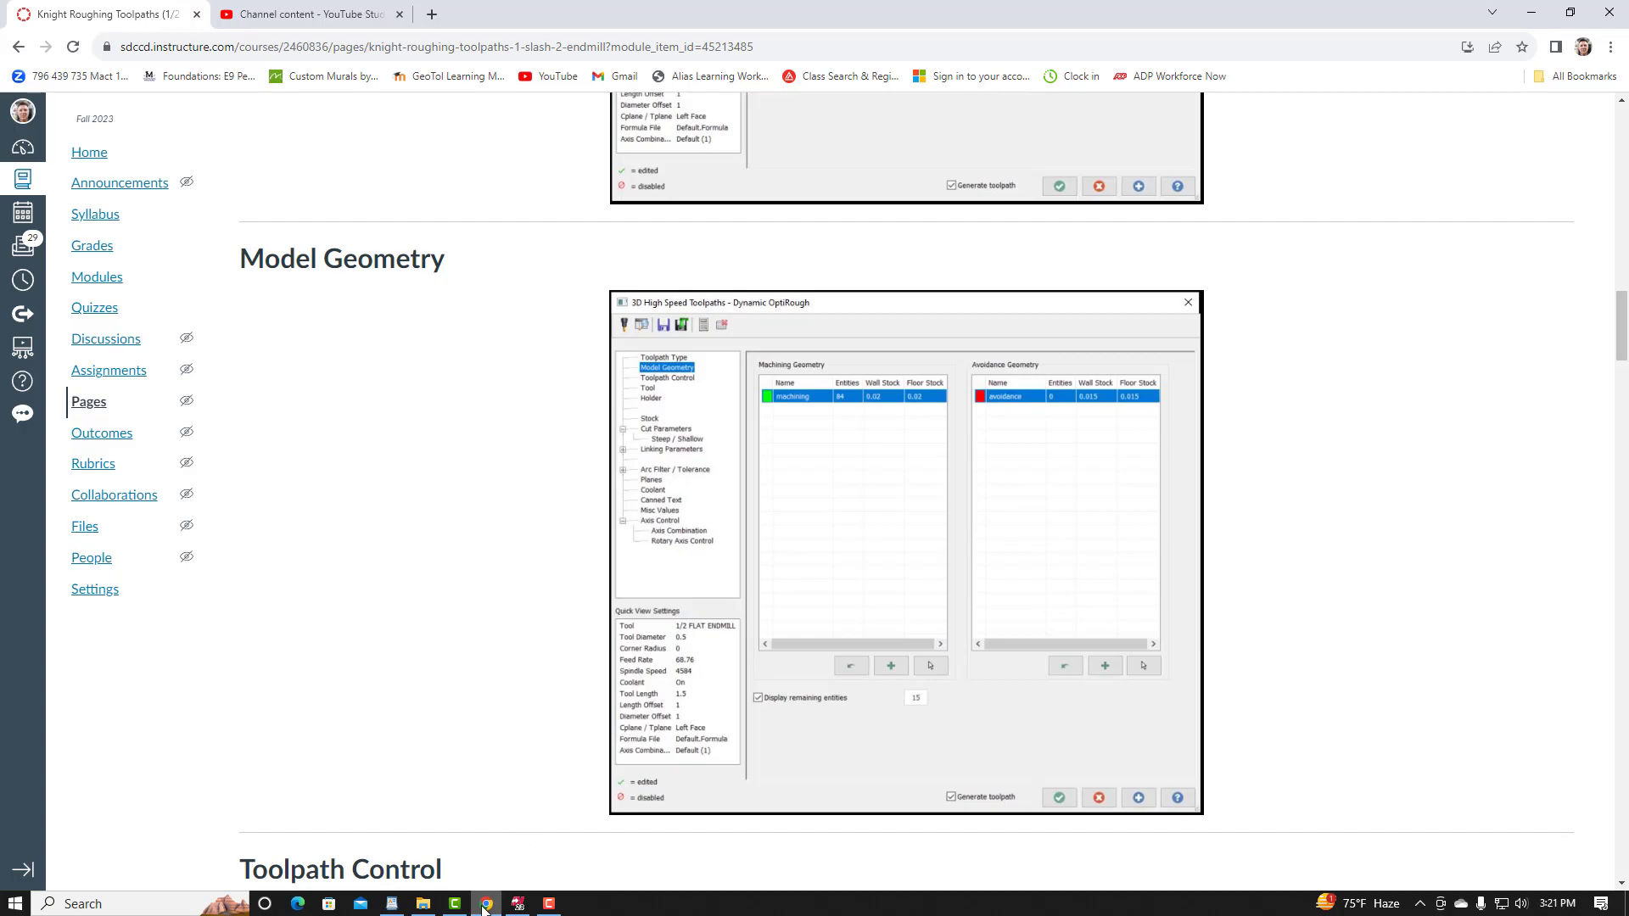
Step: Switch back to Mastercam and inspect the knight's selected machining geometry, moving the toolpath dialog aside
click(518, 903)
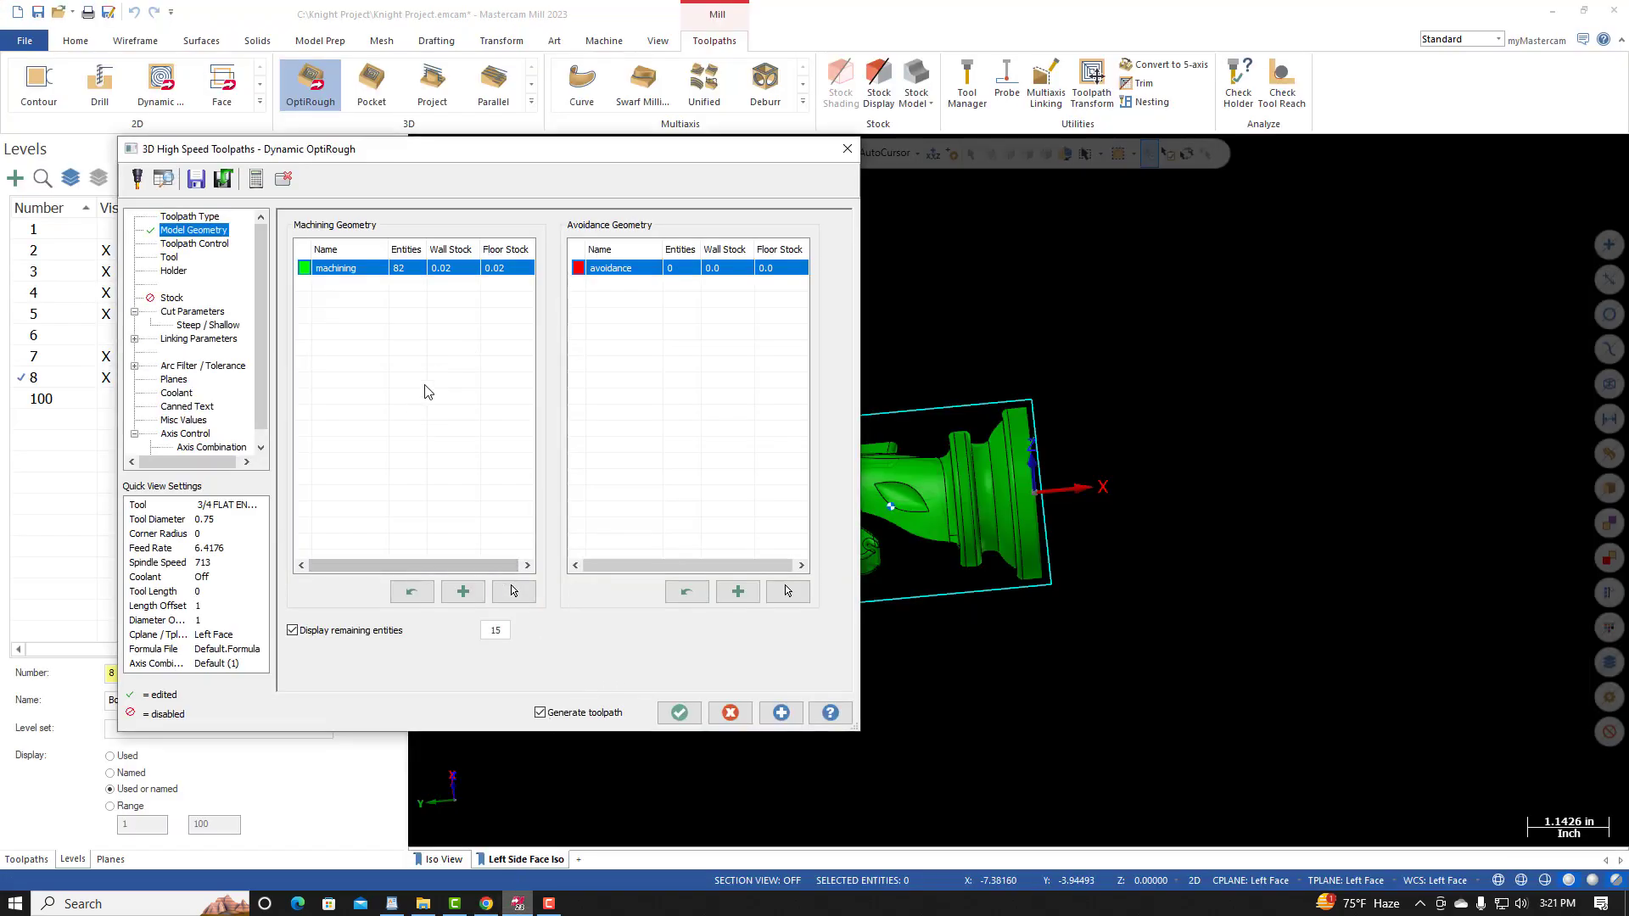
middle_drag(1046, 534, 999, 541)
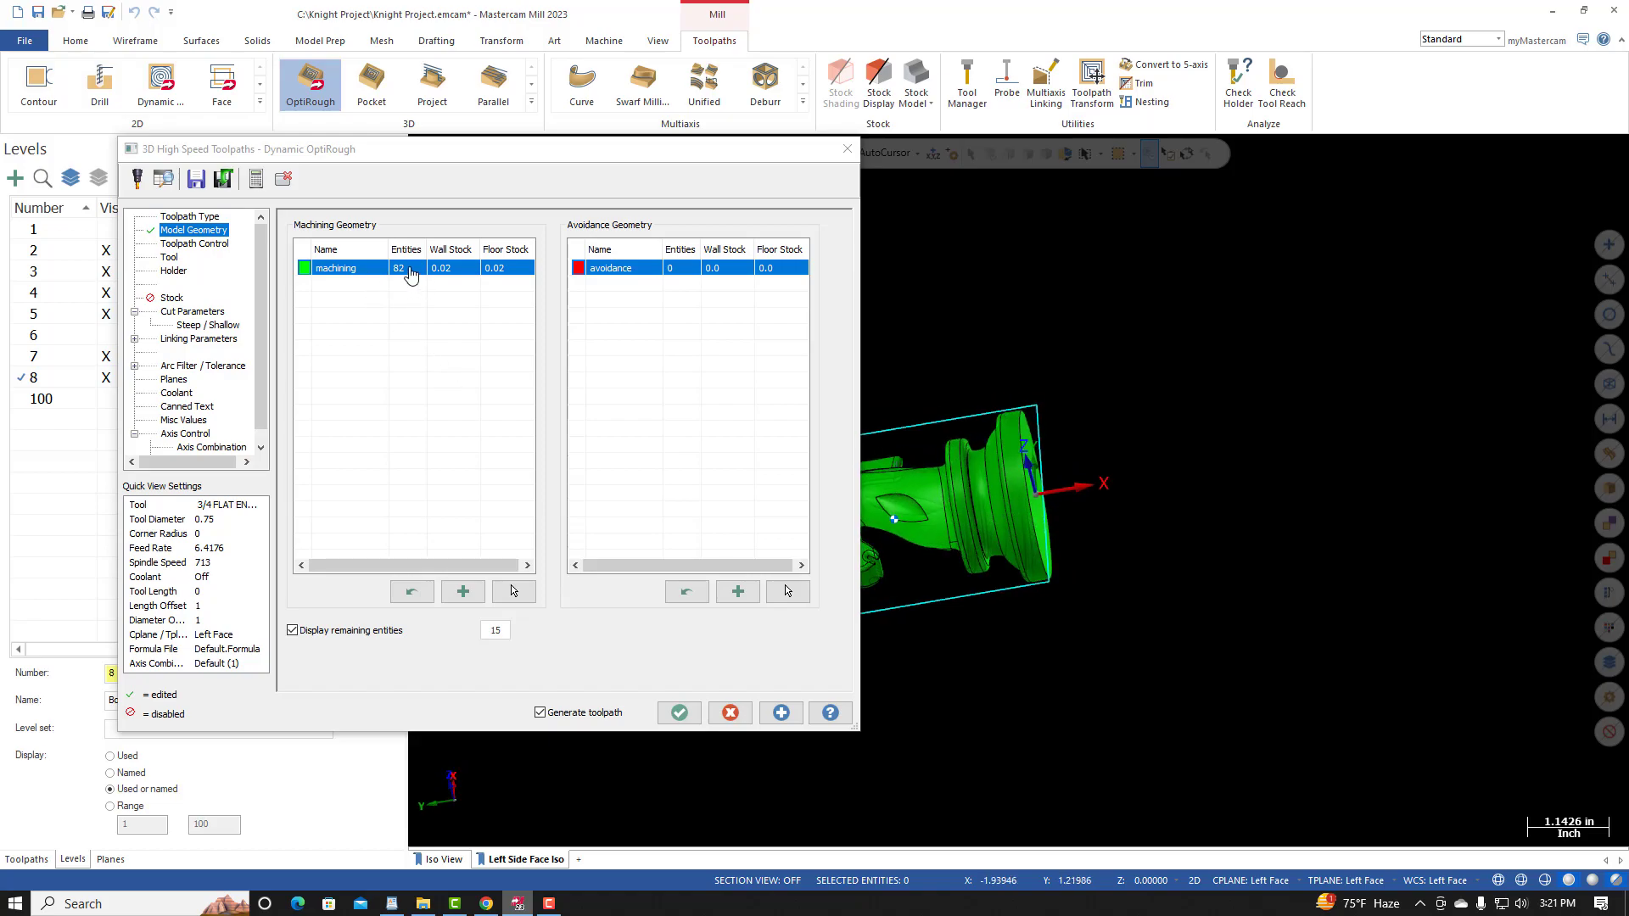
mouse_move(1043, 515)
middle_down()
mouse_move(1125, 492)
mouse_move(1006, 577)
mouse_move(1236, 498)
mouse_move(1128, 509)
middle_up()
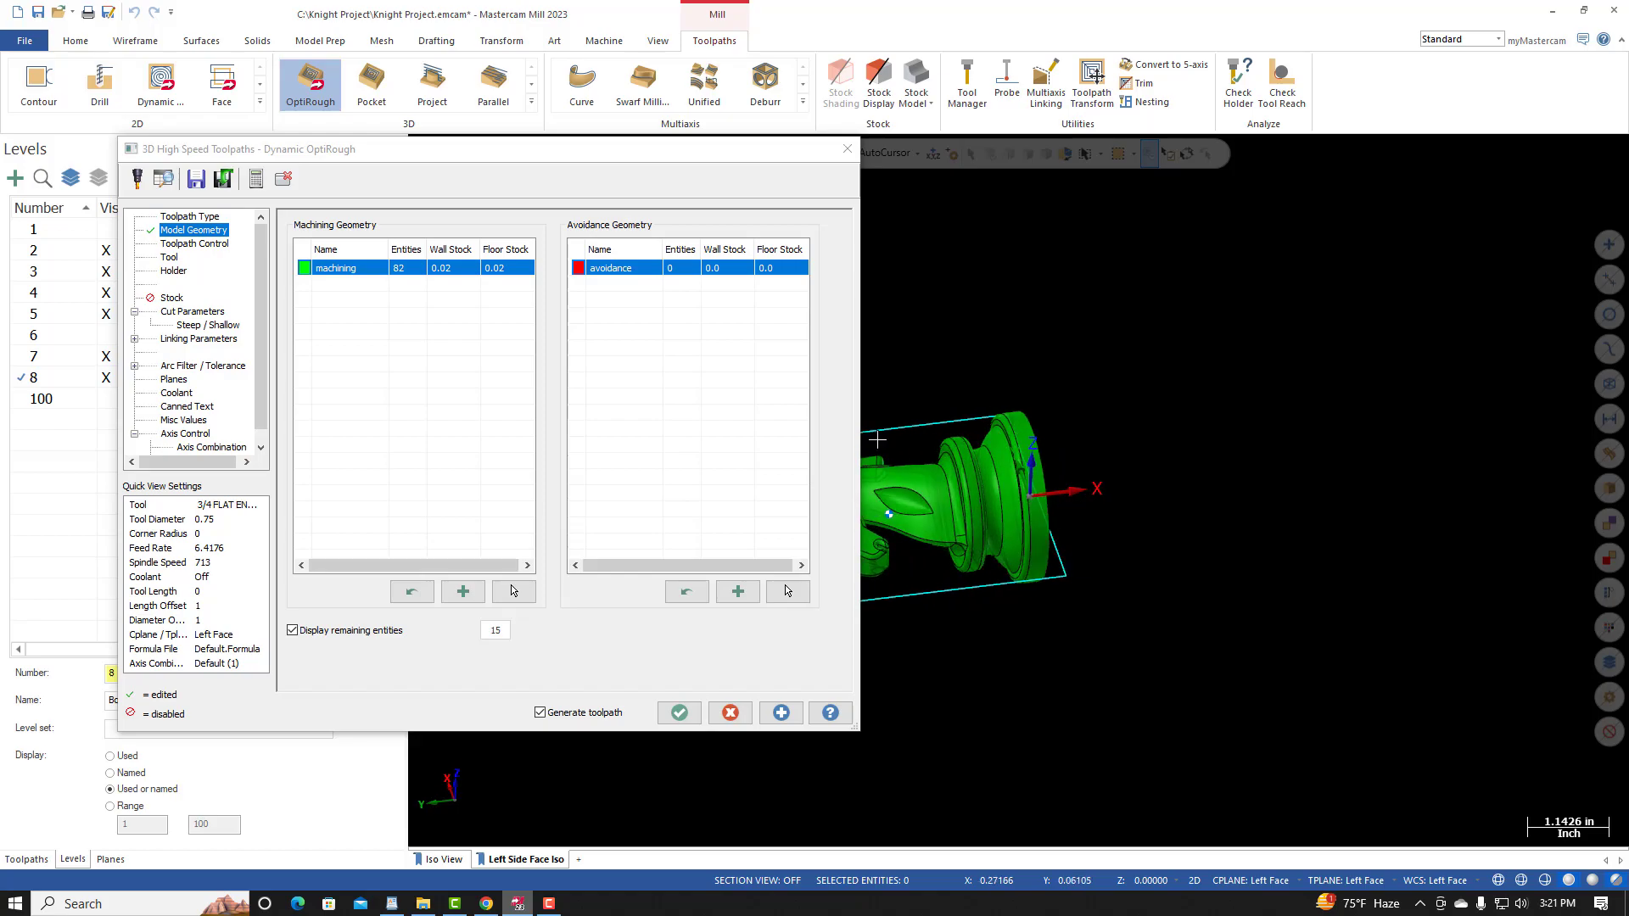
drag(620, 150, 835, 162)
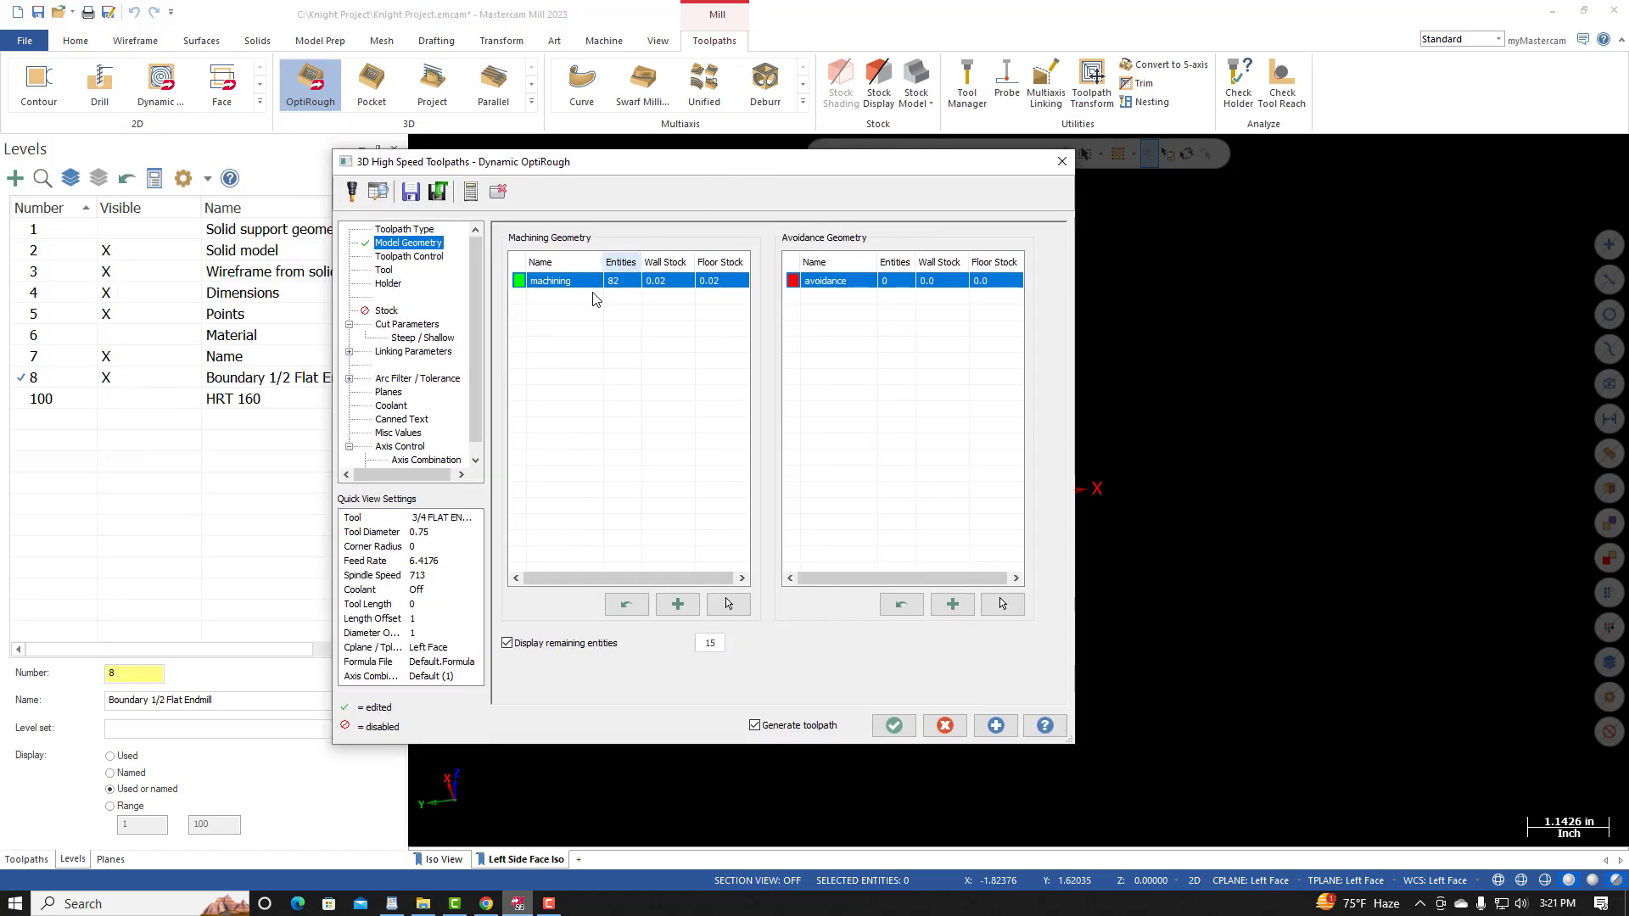
Step: Open the Toolpath Control settings, then switch to Chrome and check the Toolpath Control reference image
click(431, 258)
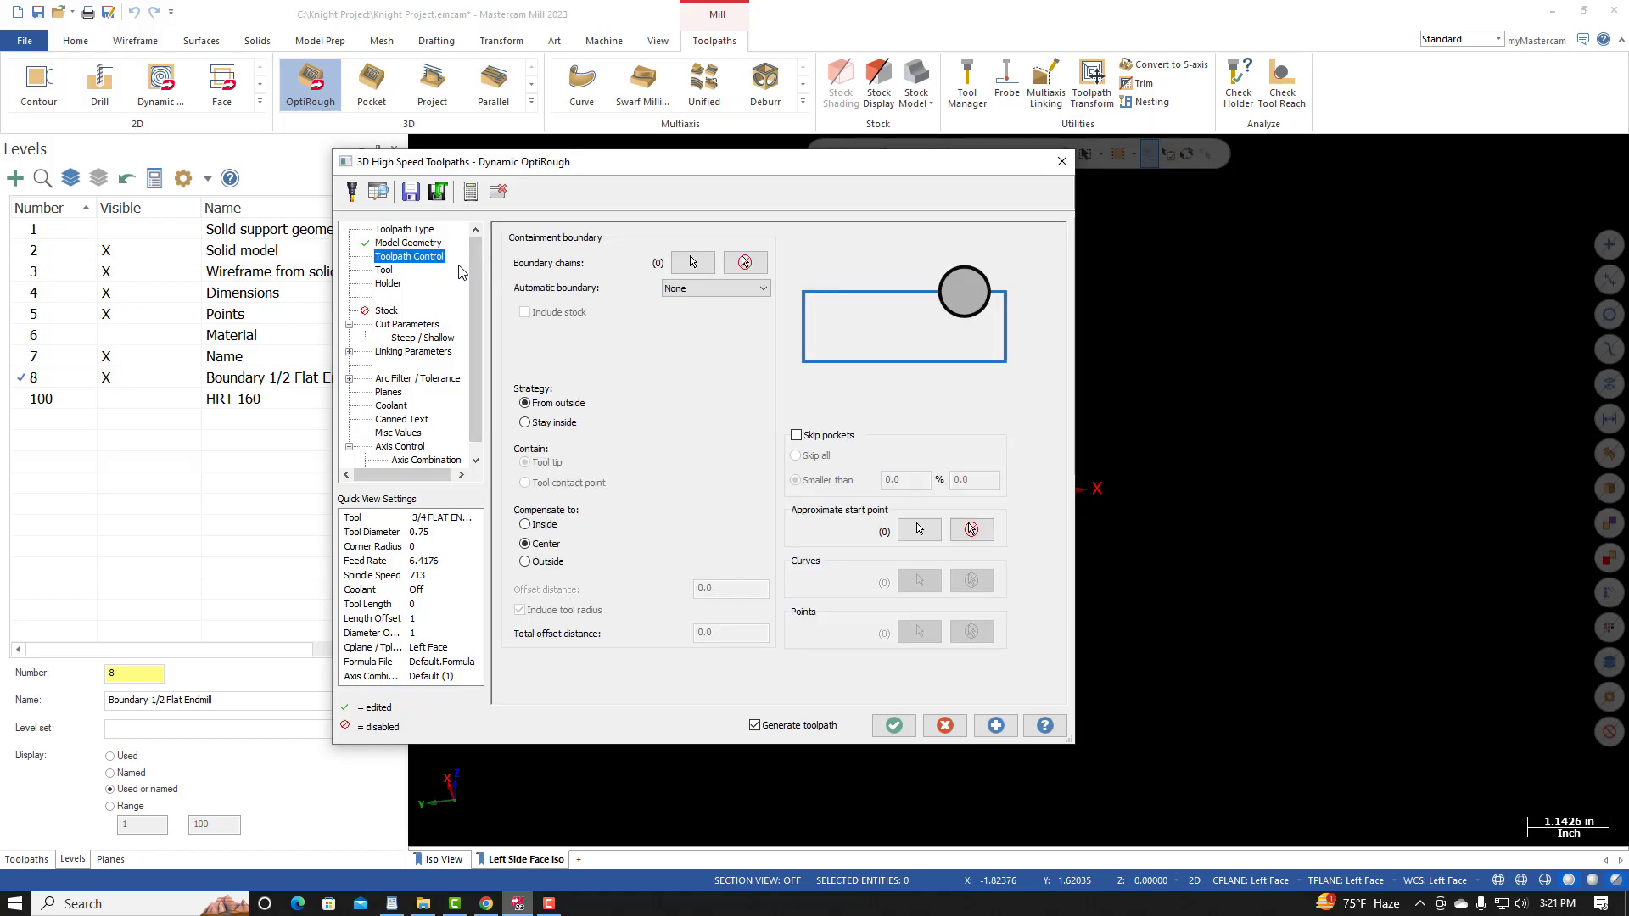
click(486, 904)
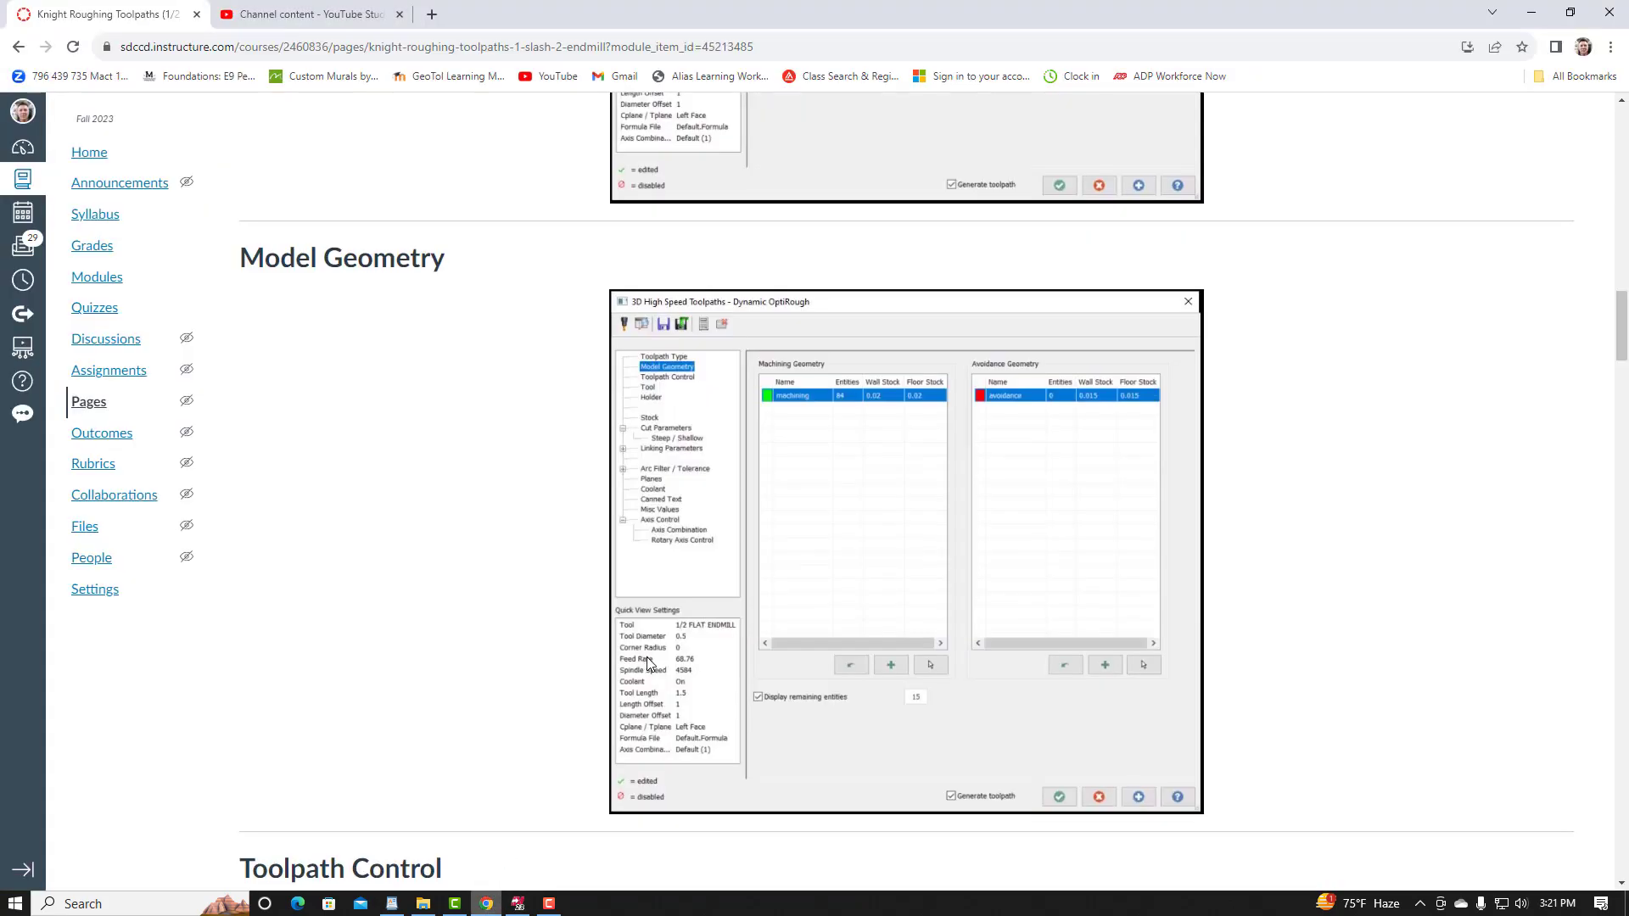
scroll(653, 666, down, 7)
scroll(659, 673, down, 1)
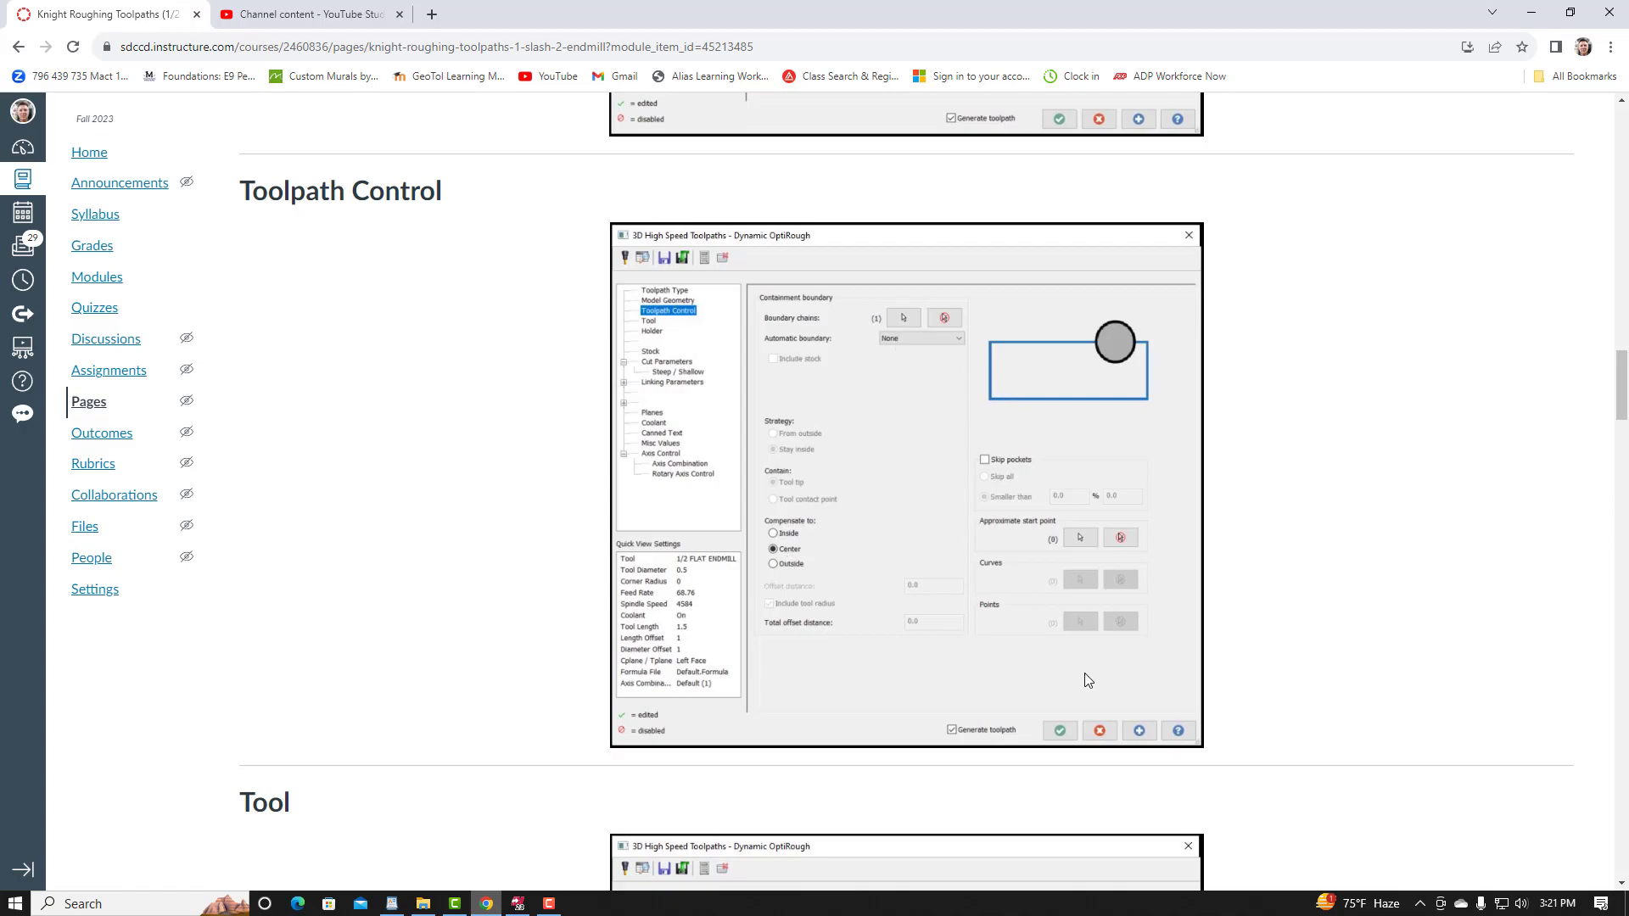
Step: Switch back to Mastercam and chain the rectangle around the knight as the containment boundary, using Cplane chaining mode
click(517, 903)
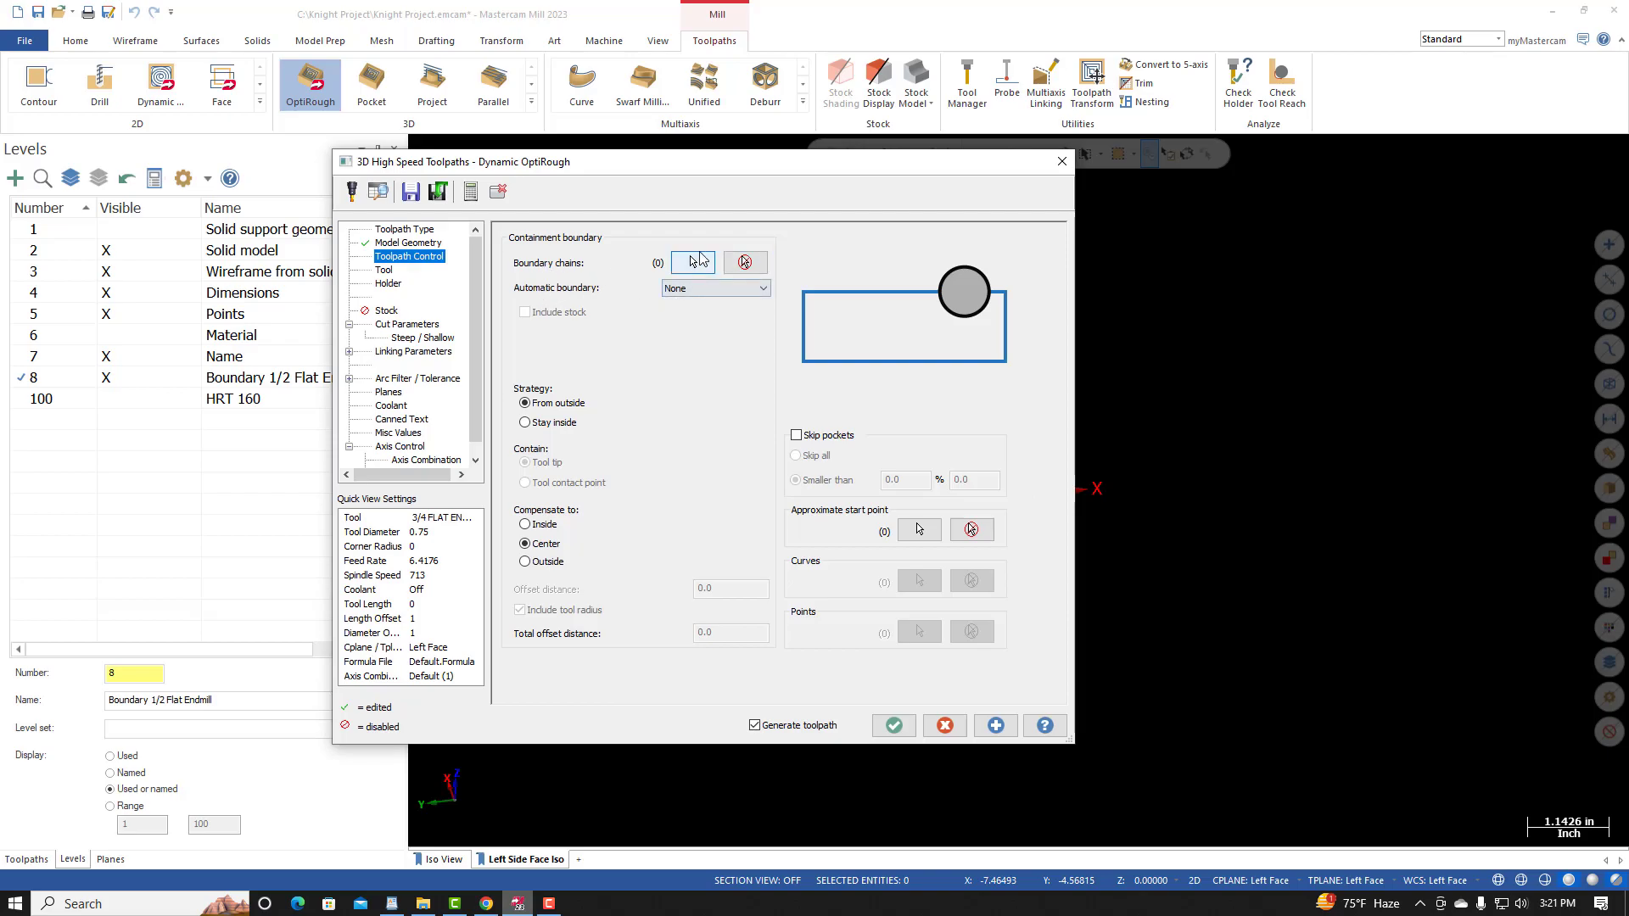
click(692, 264)
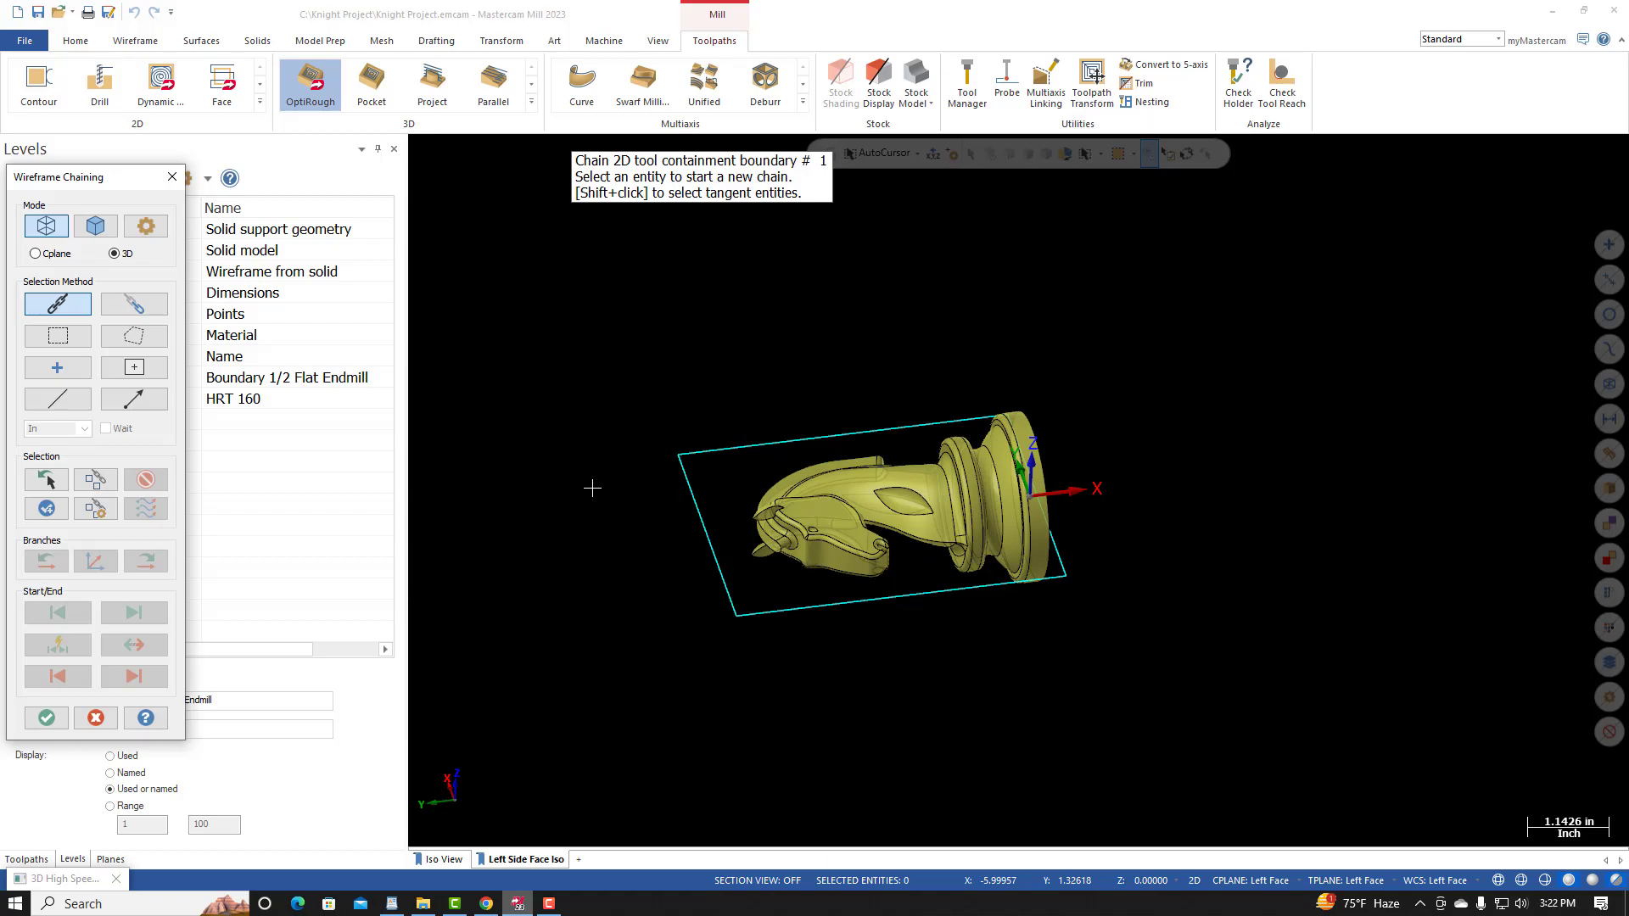
drag(82, 194, 162, 190)
click(113, 250)
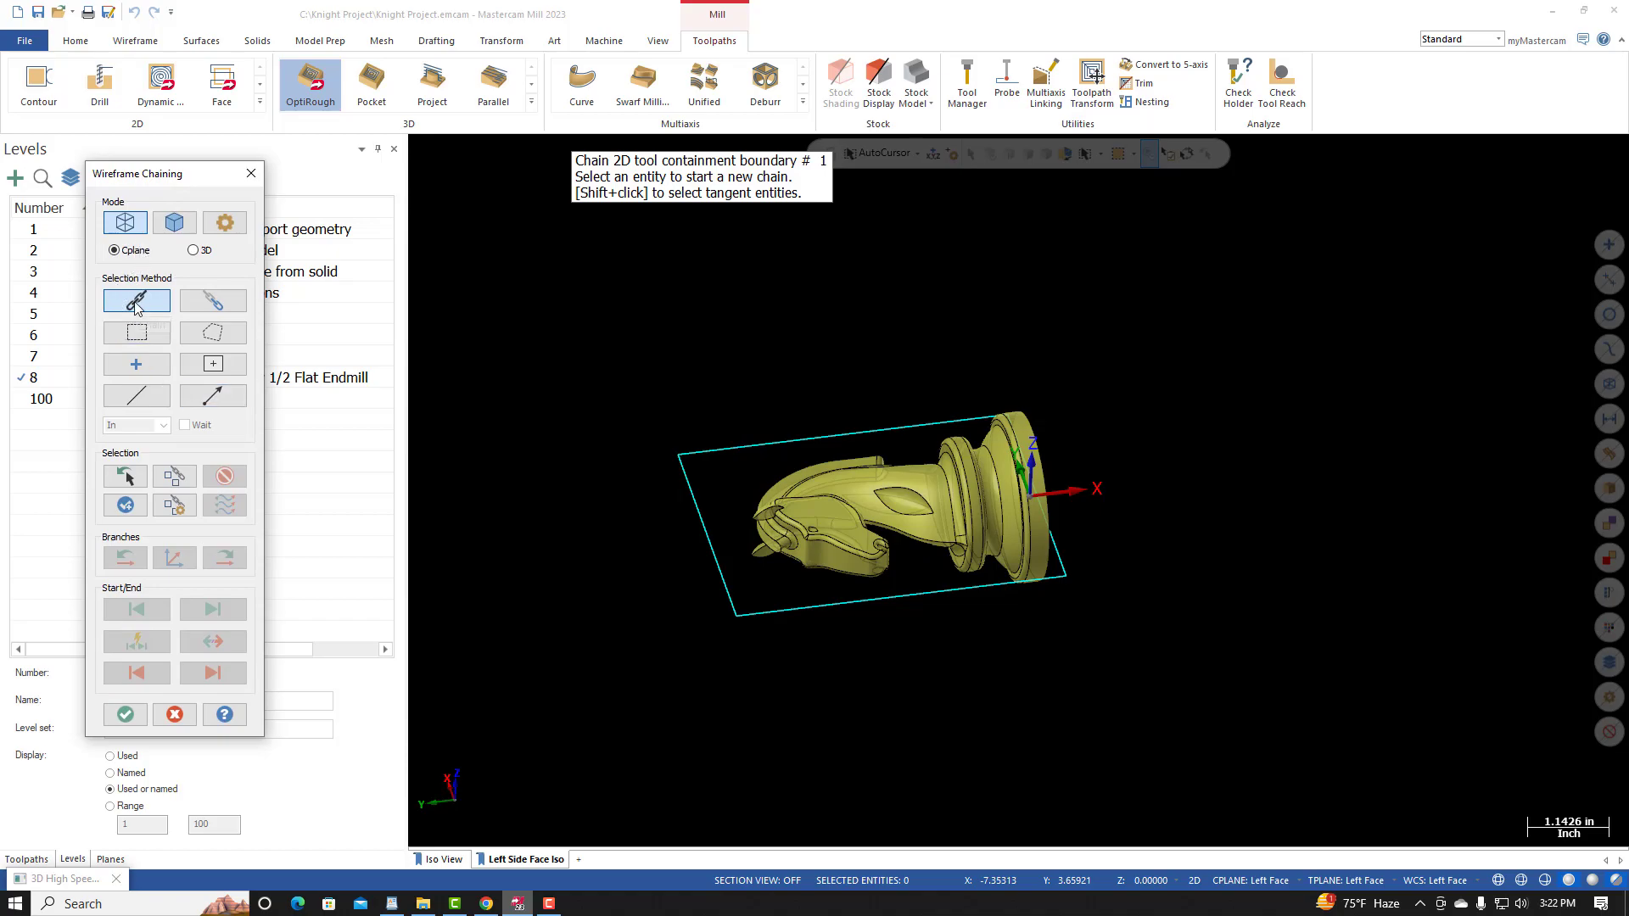
click(726, 600)
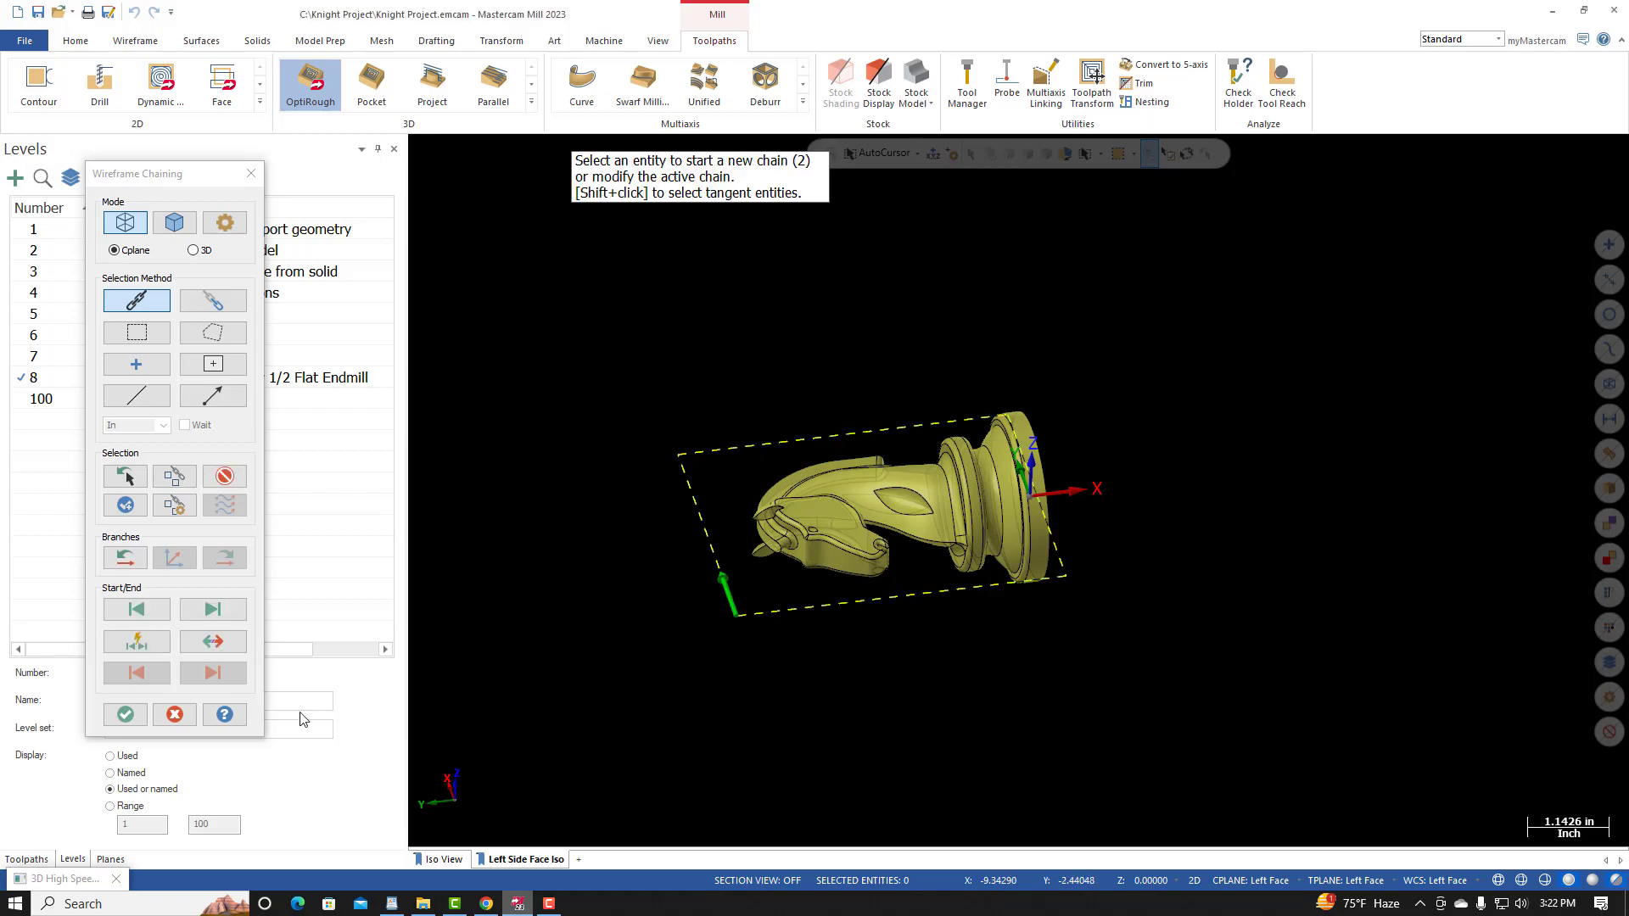
click(124, 719)
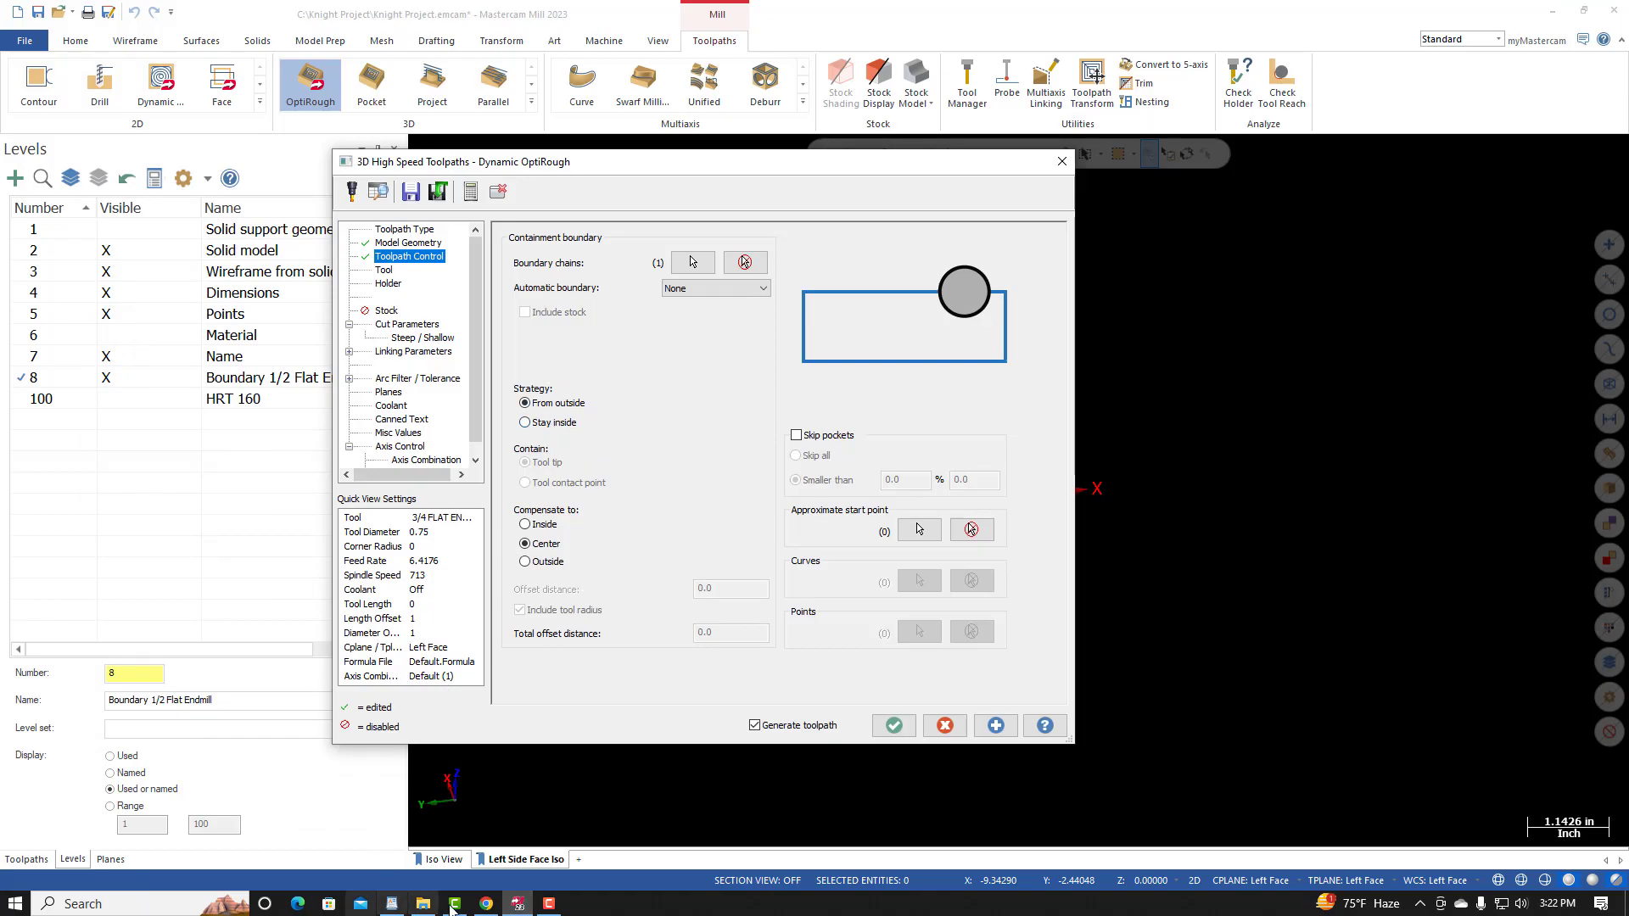
Step: Set the containment strategy to Stay inside with compensation to Center and no automatic boundary, checking the Toolpath Control reference in Chrome
click(486, 903)
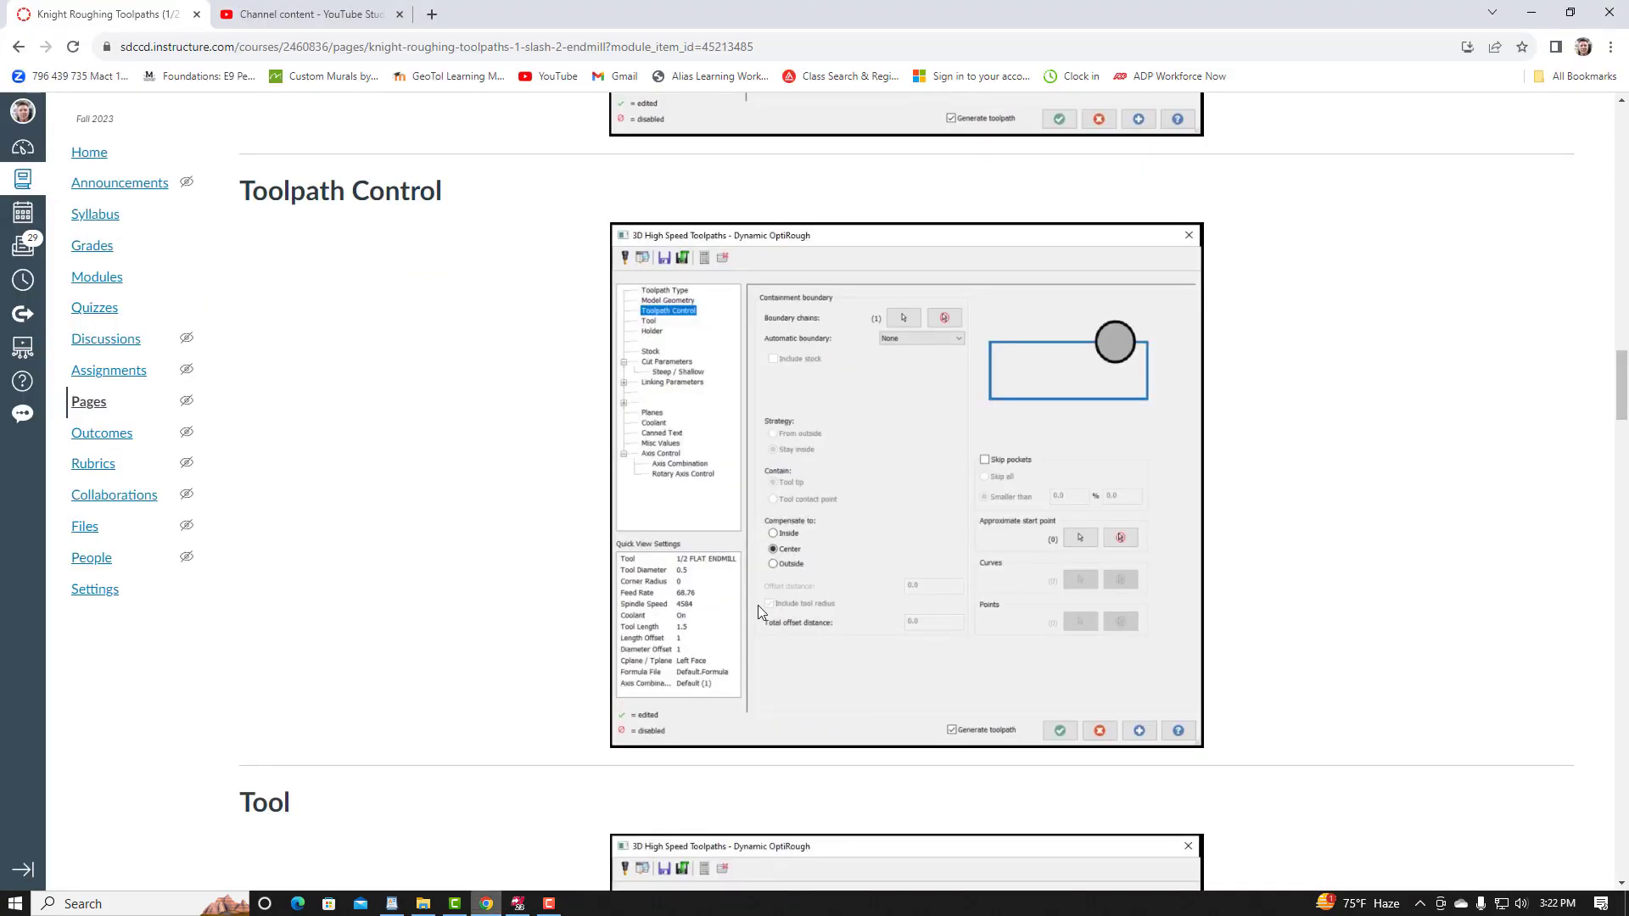
click(518, 904)
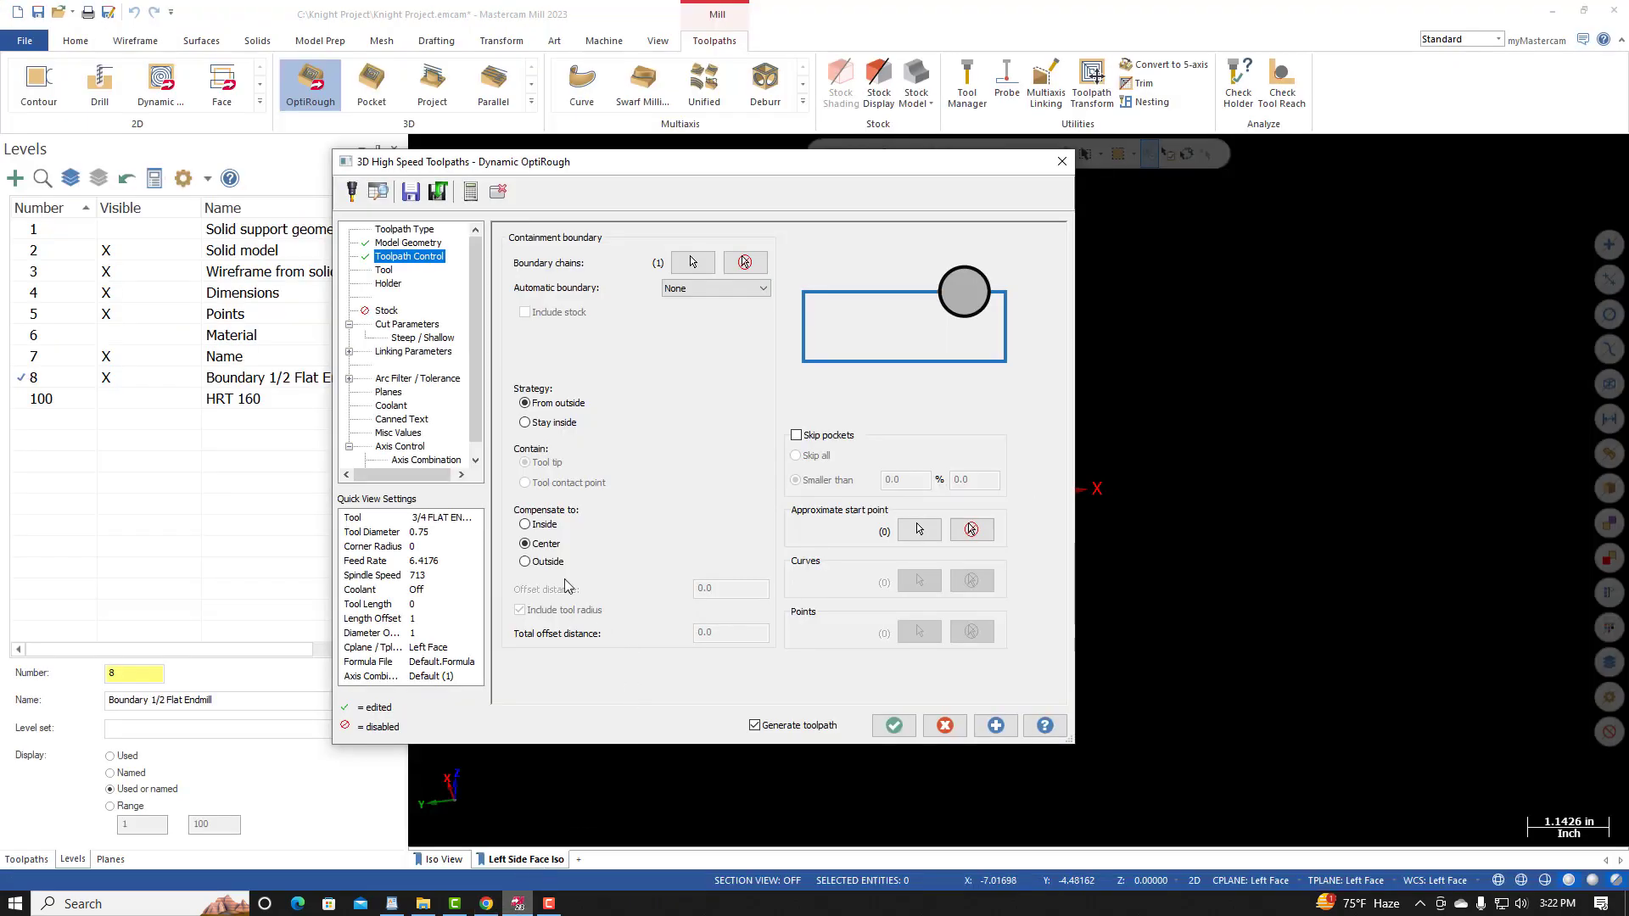
click(525, 525)
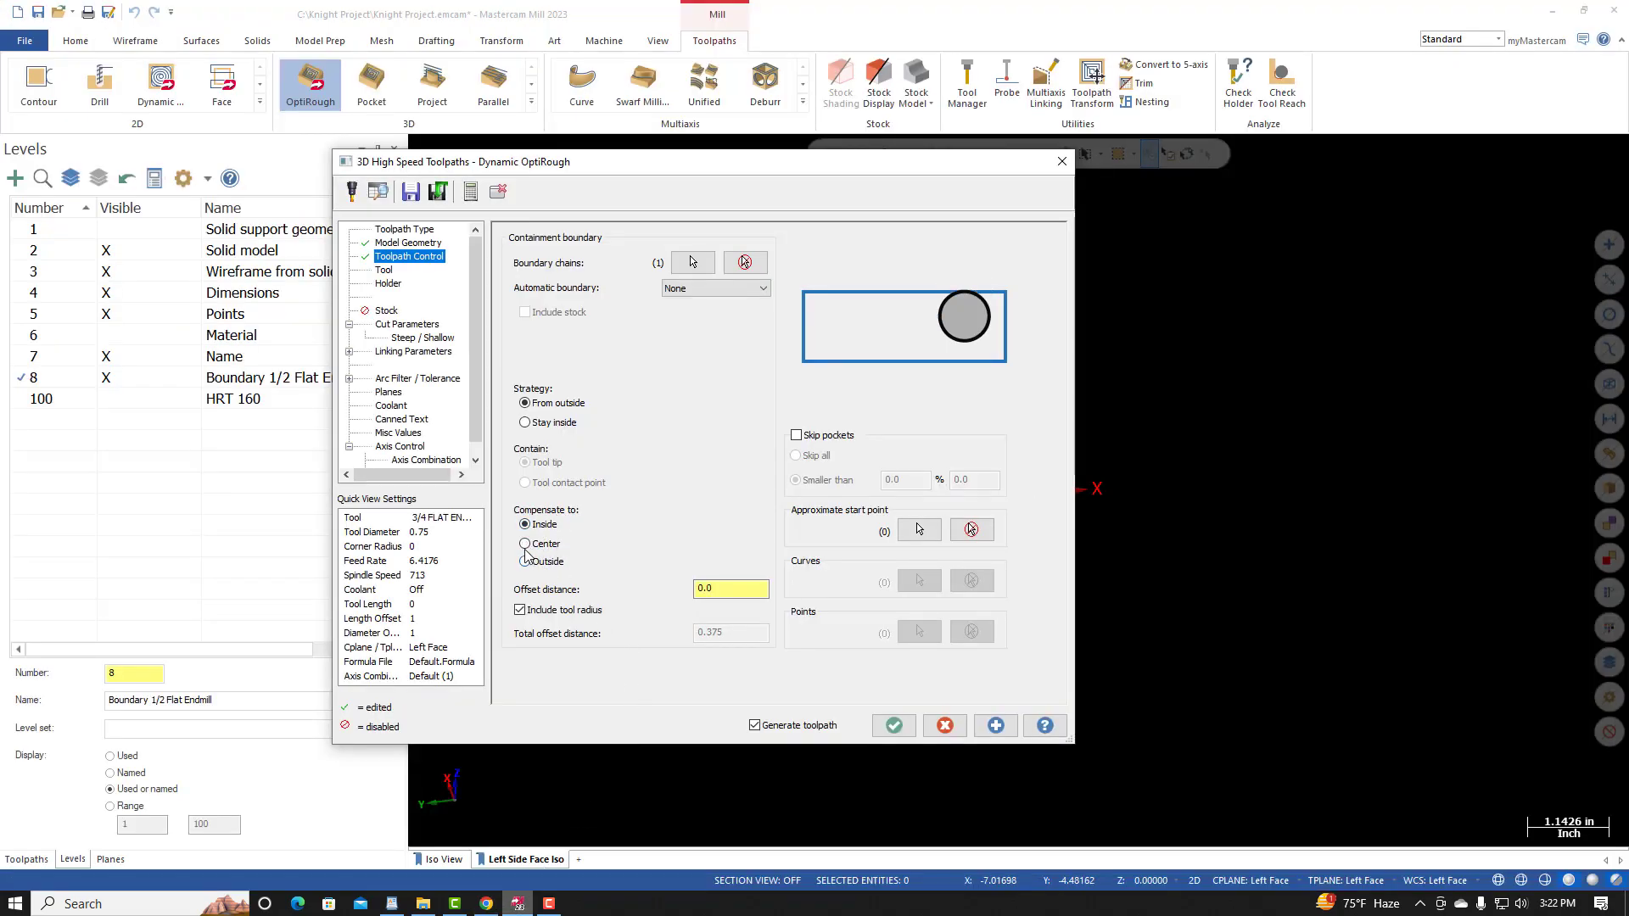
click(525, 544)
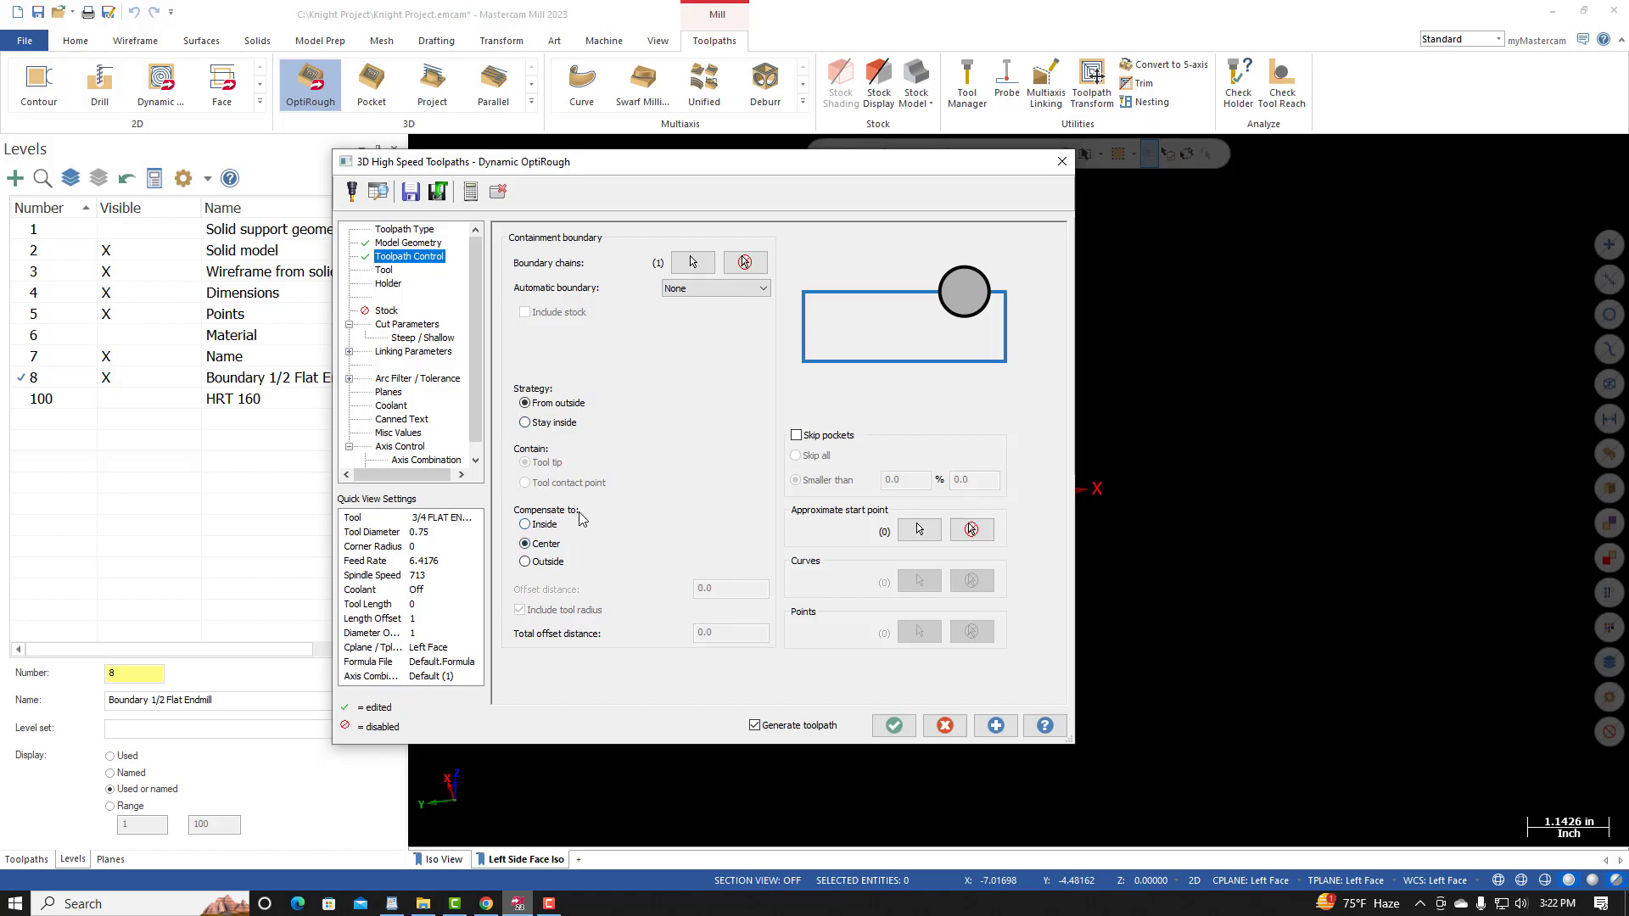
click(526, 424)
click(715, 289)
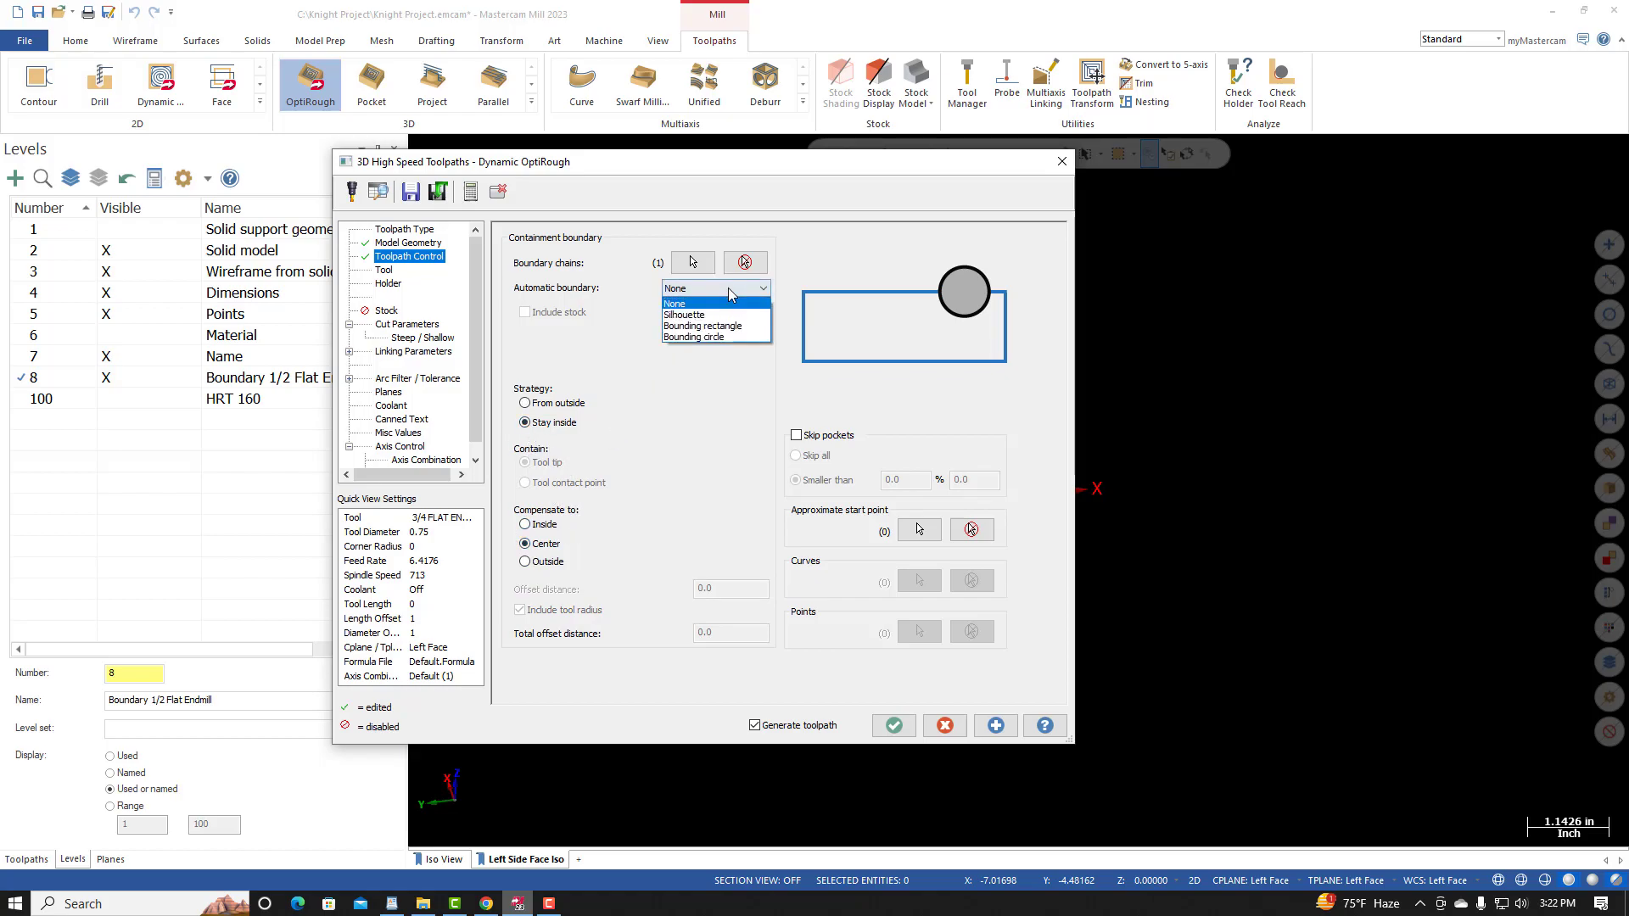
click(699, 394)
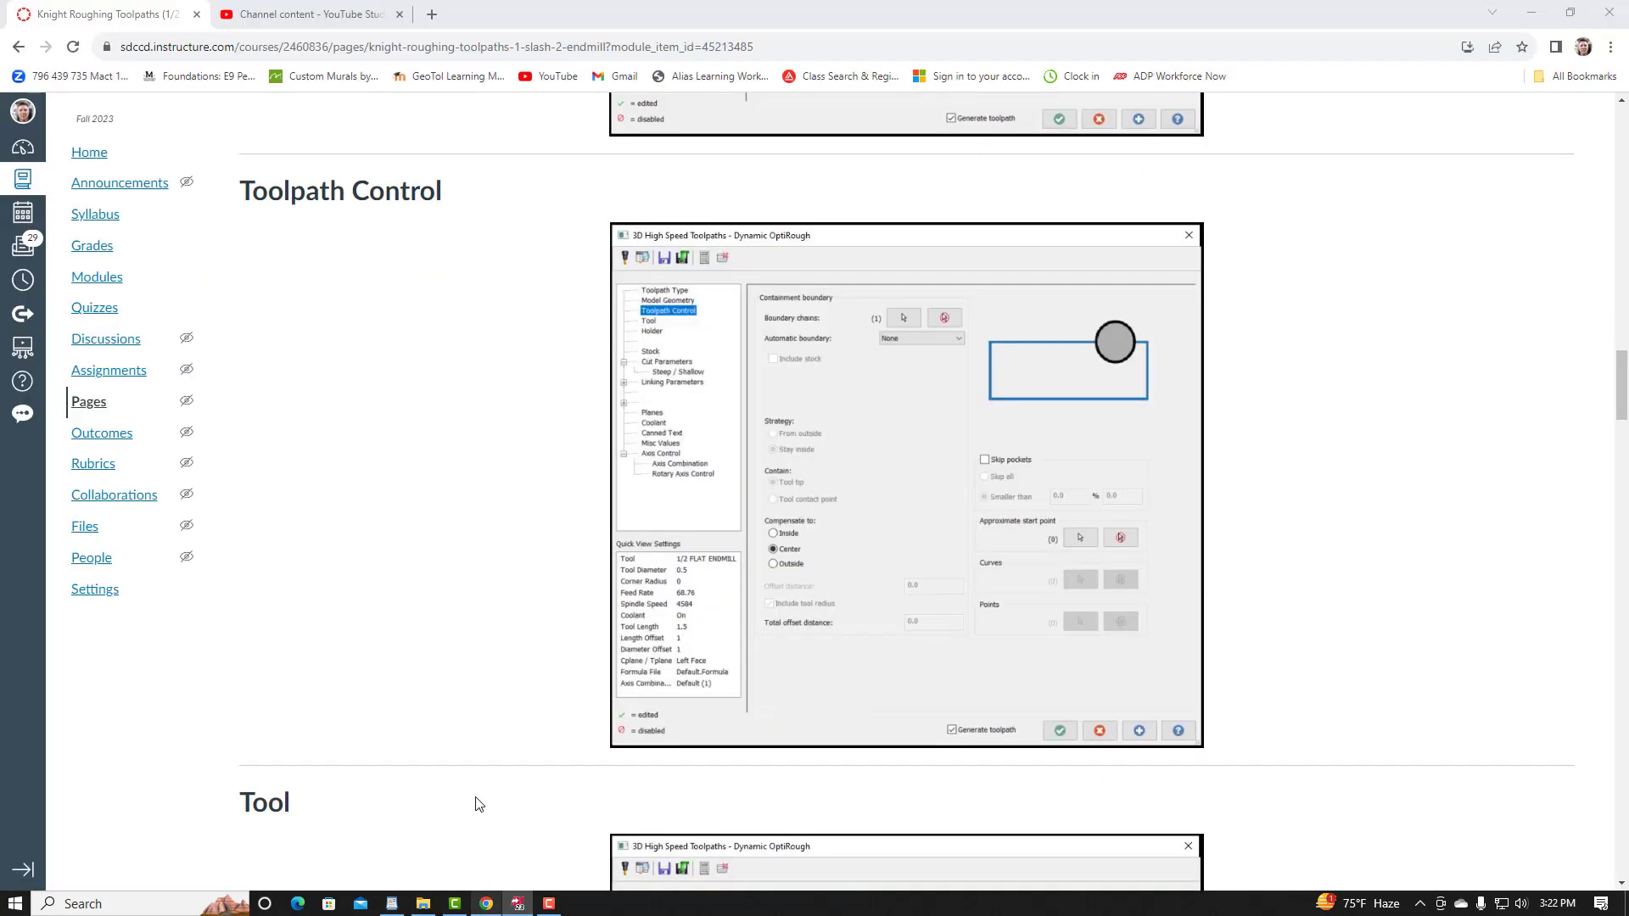
click(486, 904)
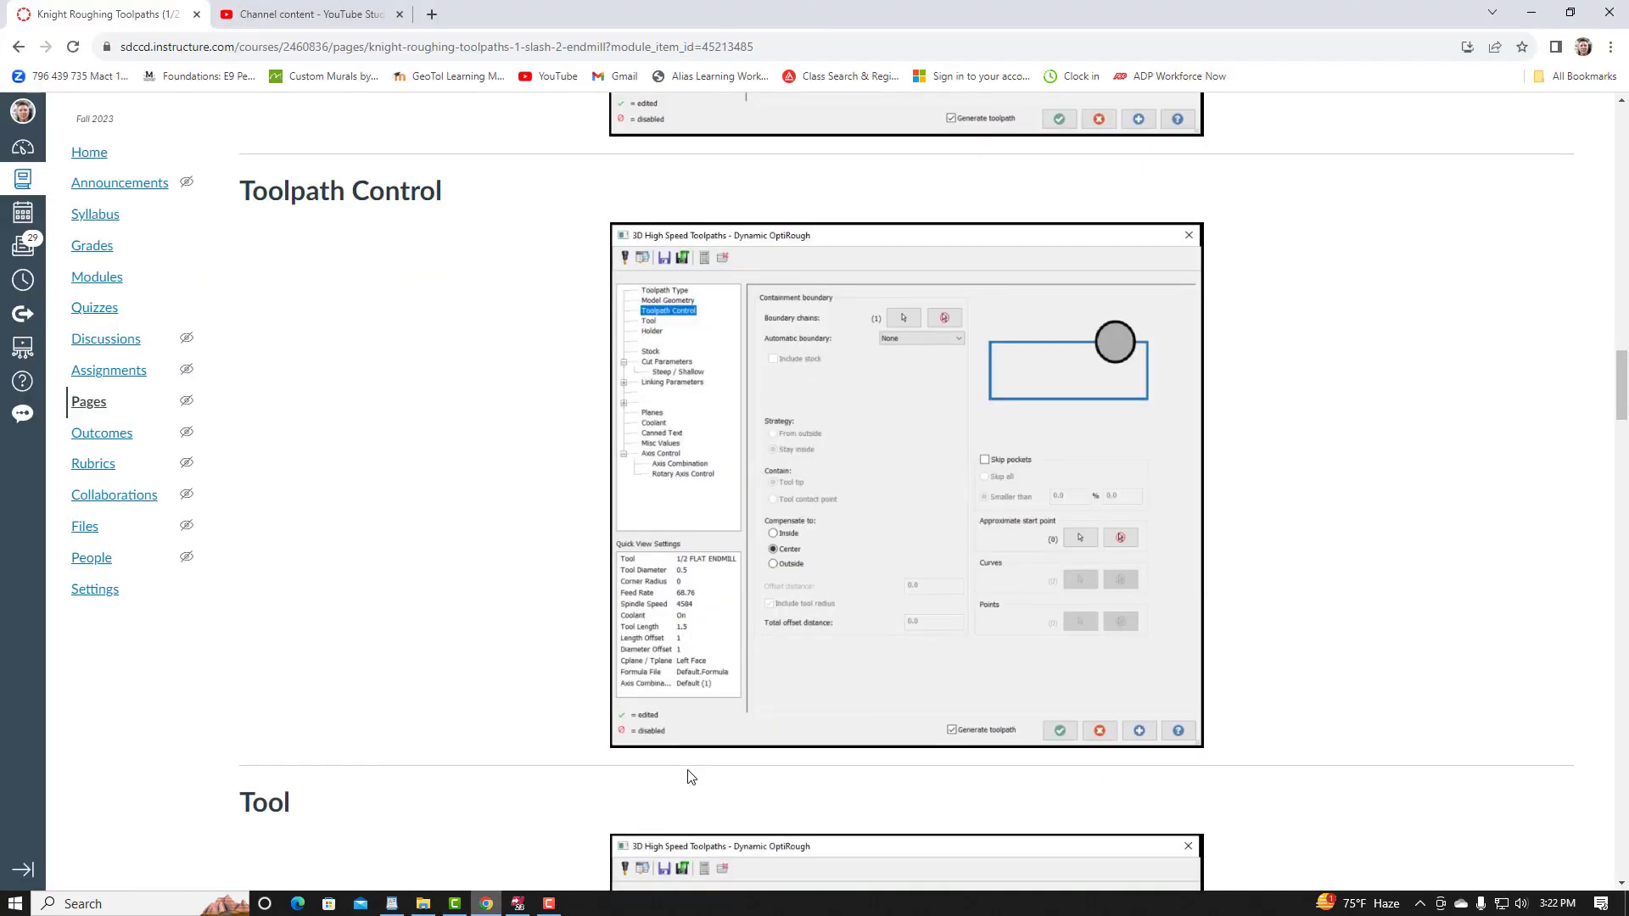
click(518, 904)
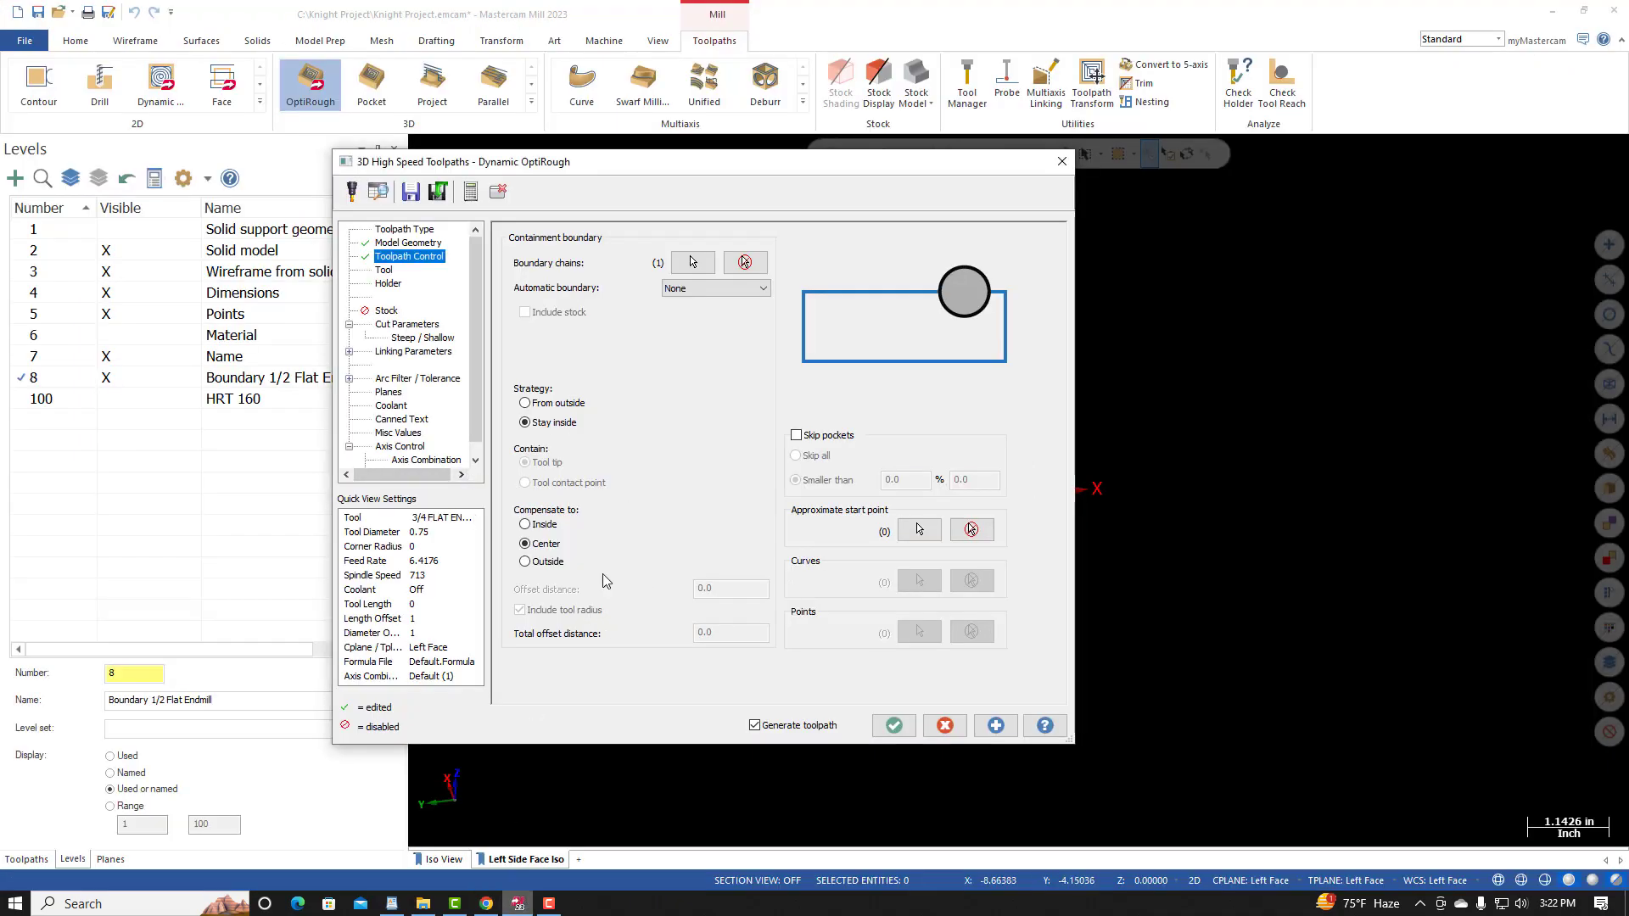
Step: Filter the Mill_Inch tool library to show only flat endmills with a diameter equal to 0.5
click(386, 271)
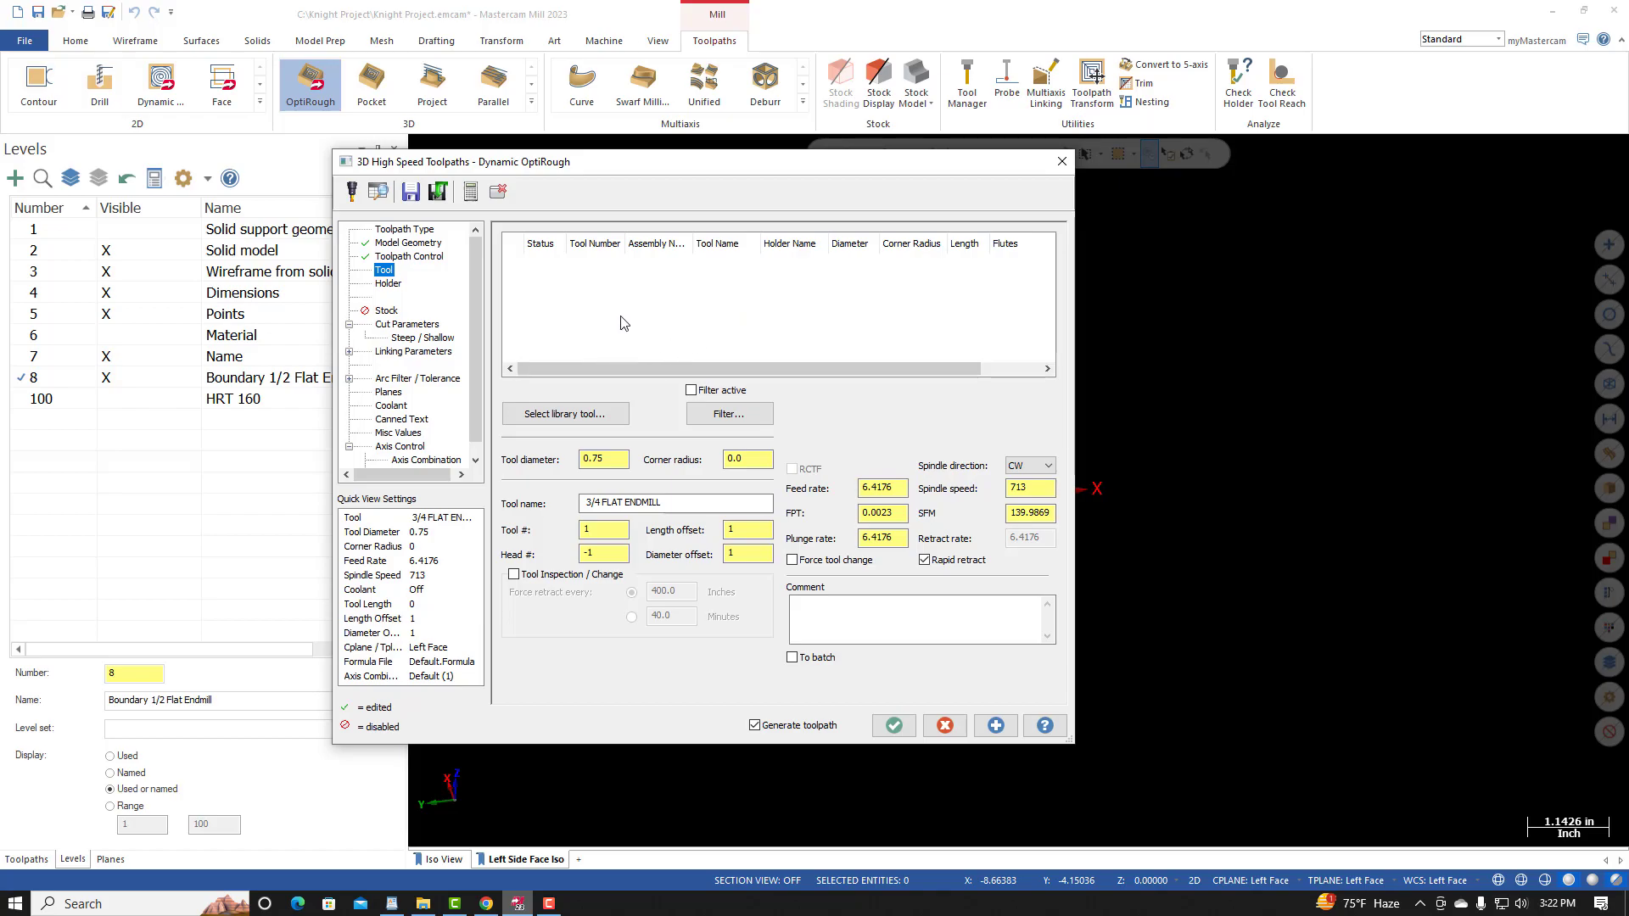
click(578, 419)
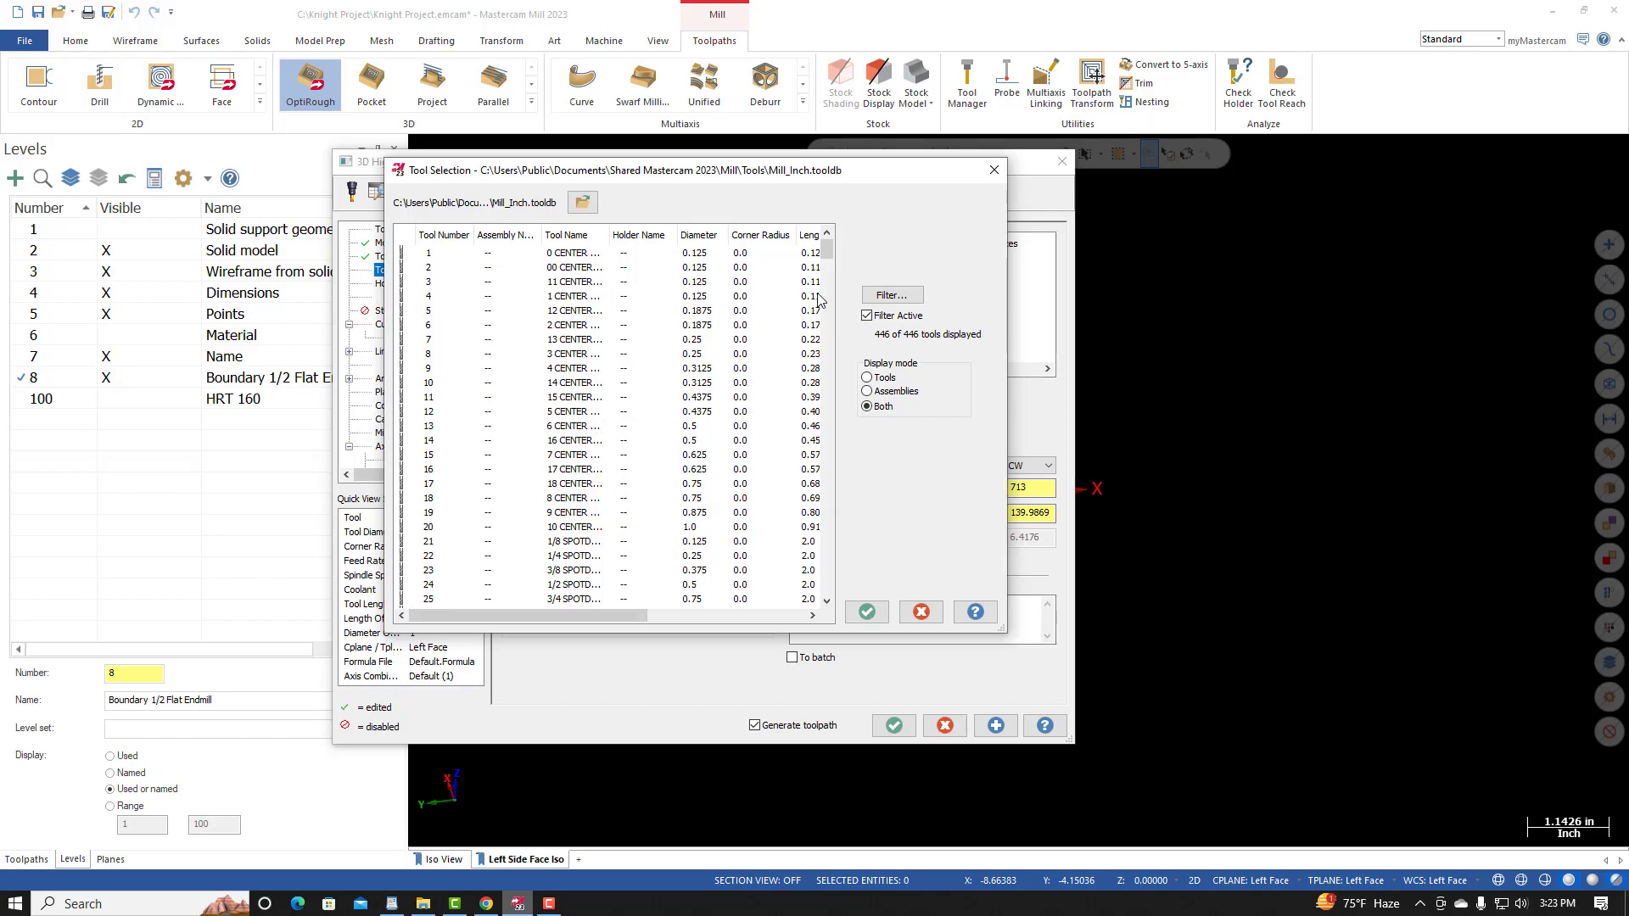
click(889, 302)
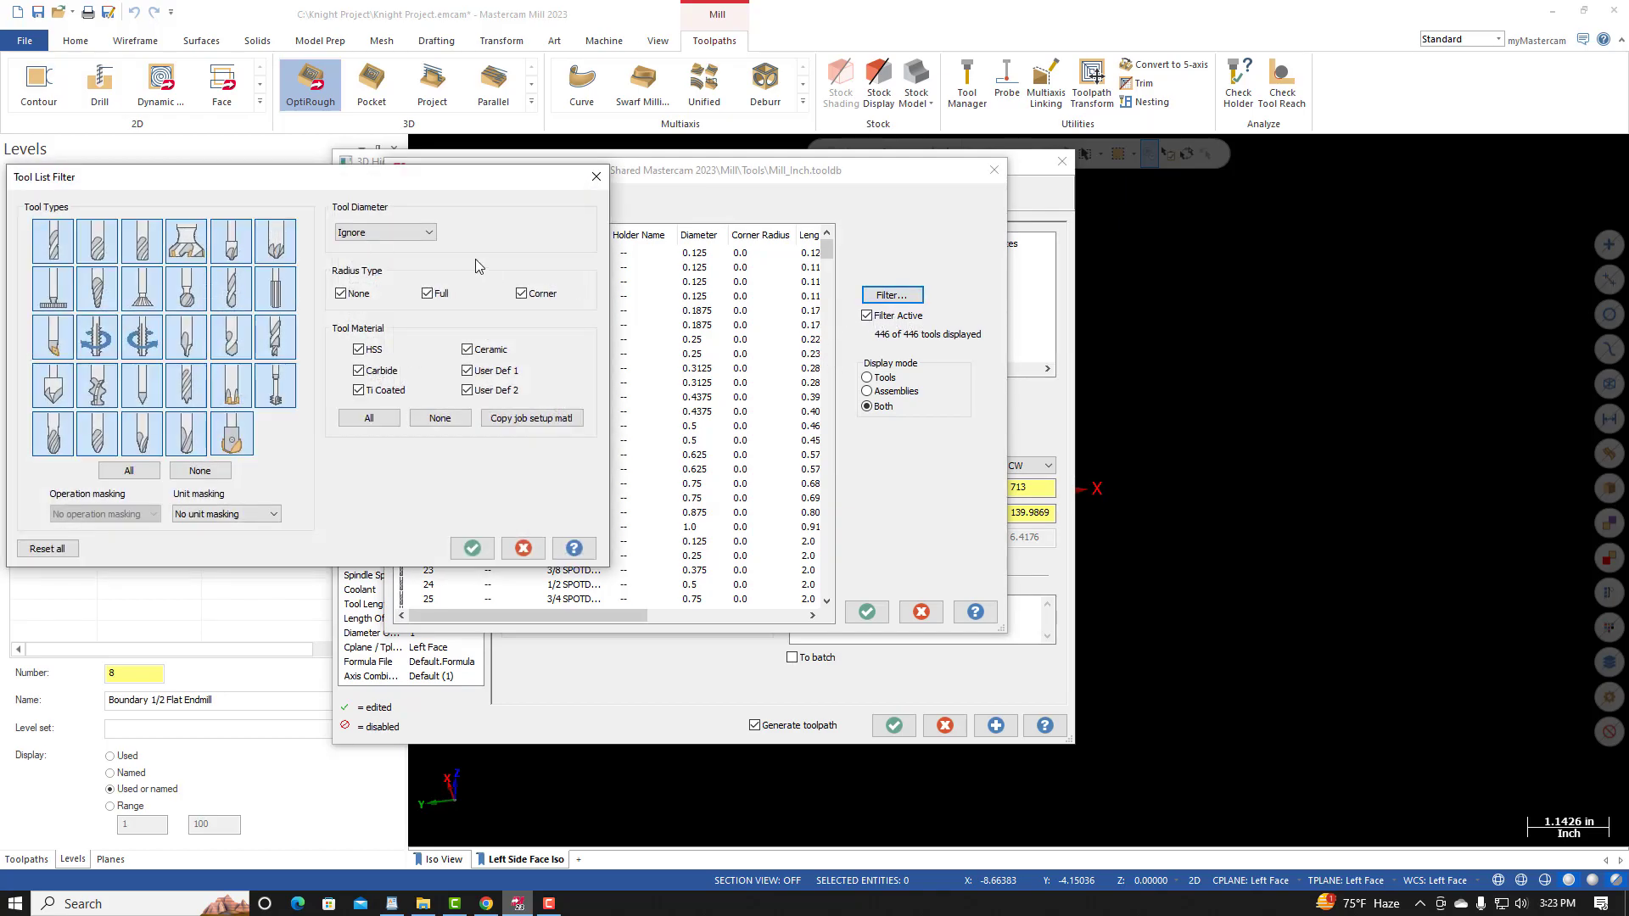
click(458, 472)
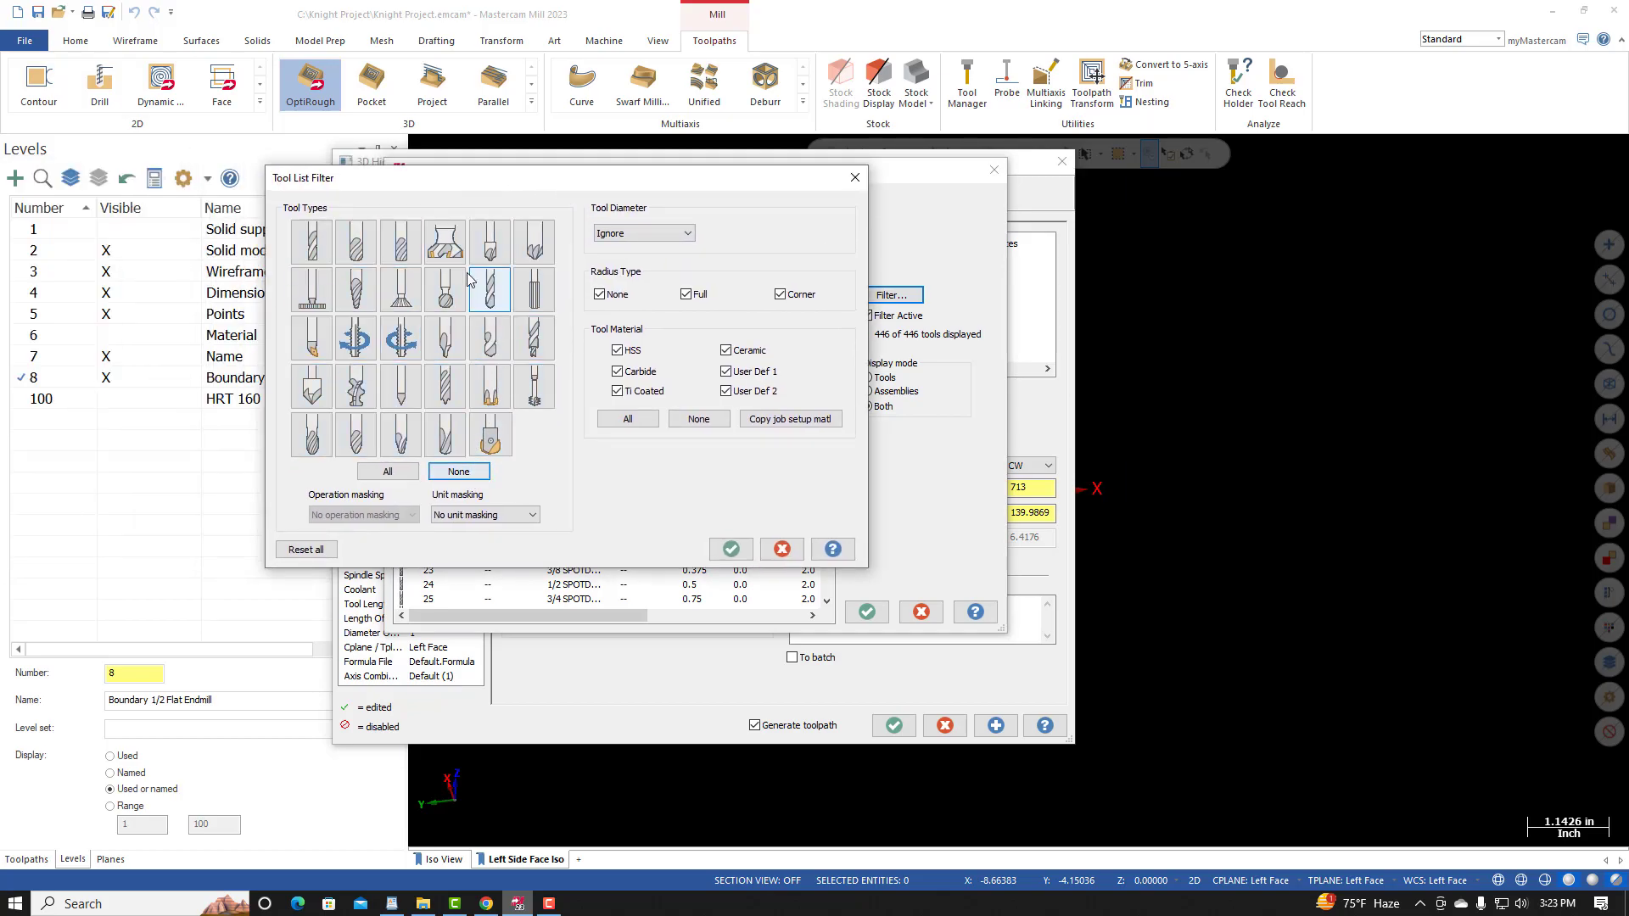
click(310, 255)
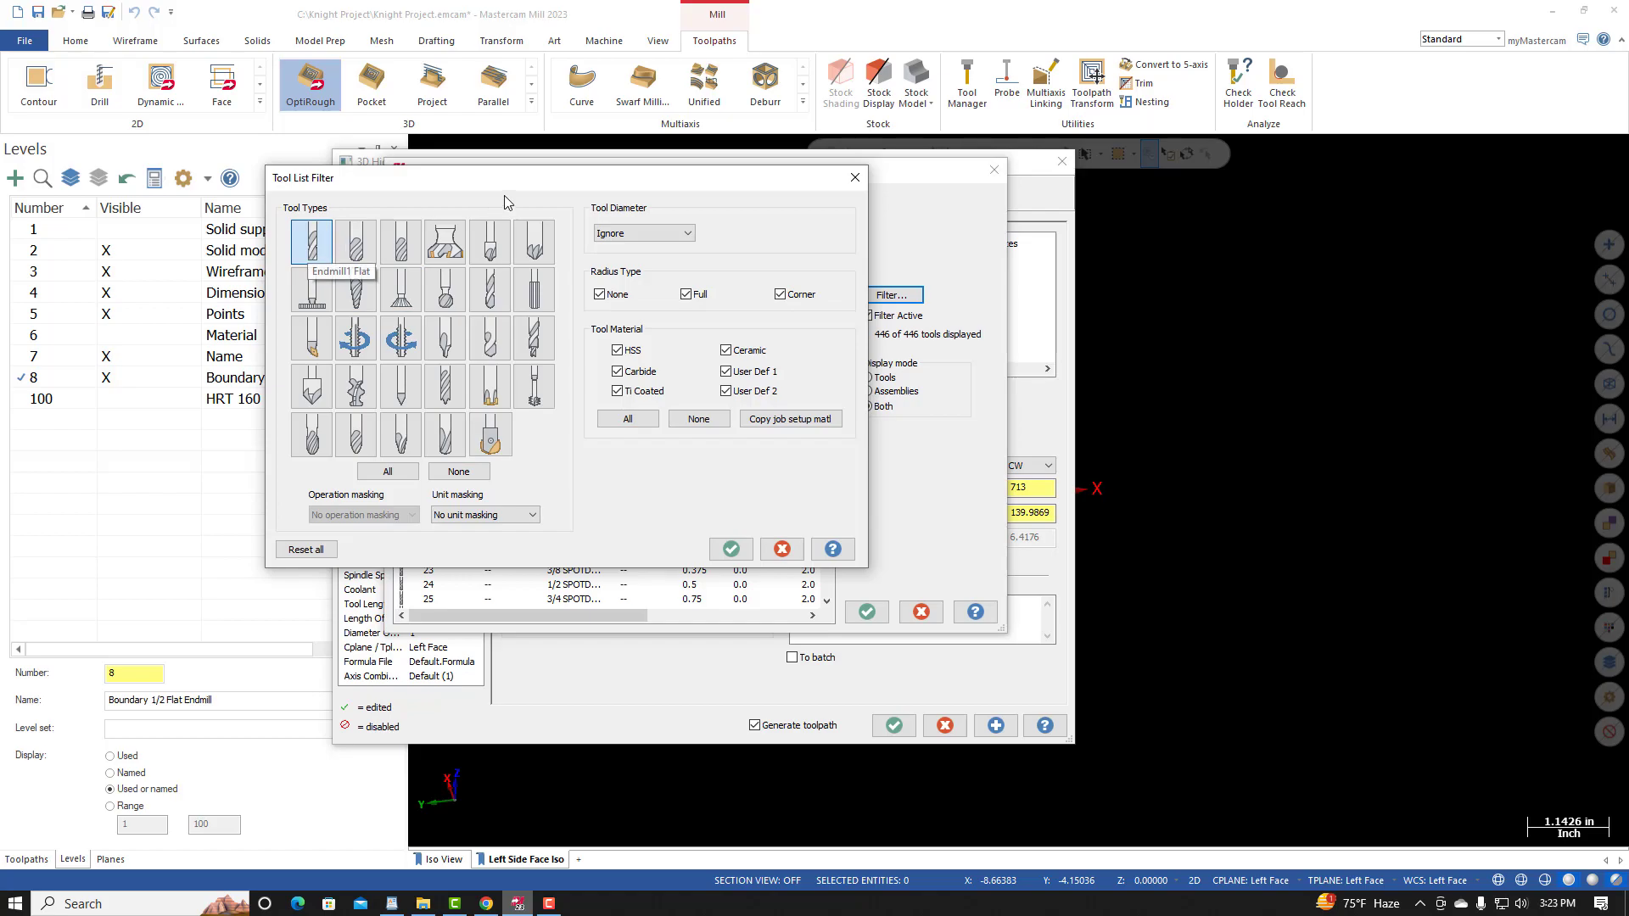
click(604, 234)
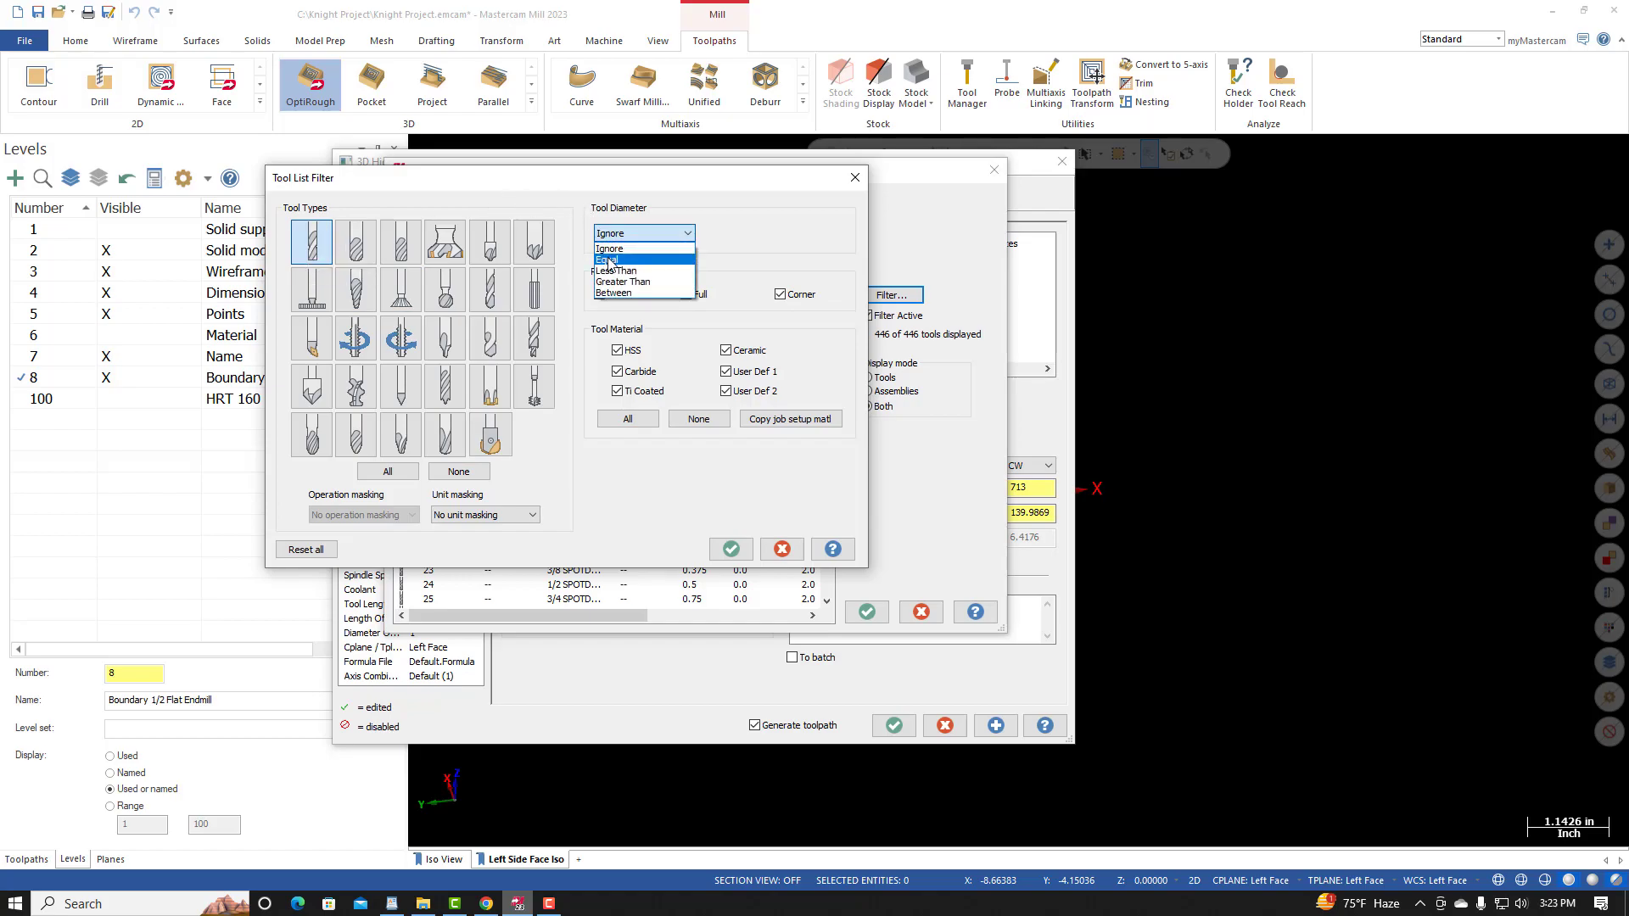
click(610, 259)
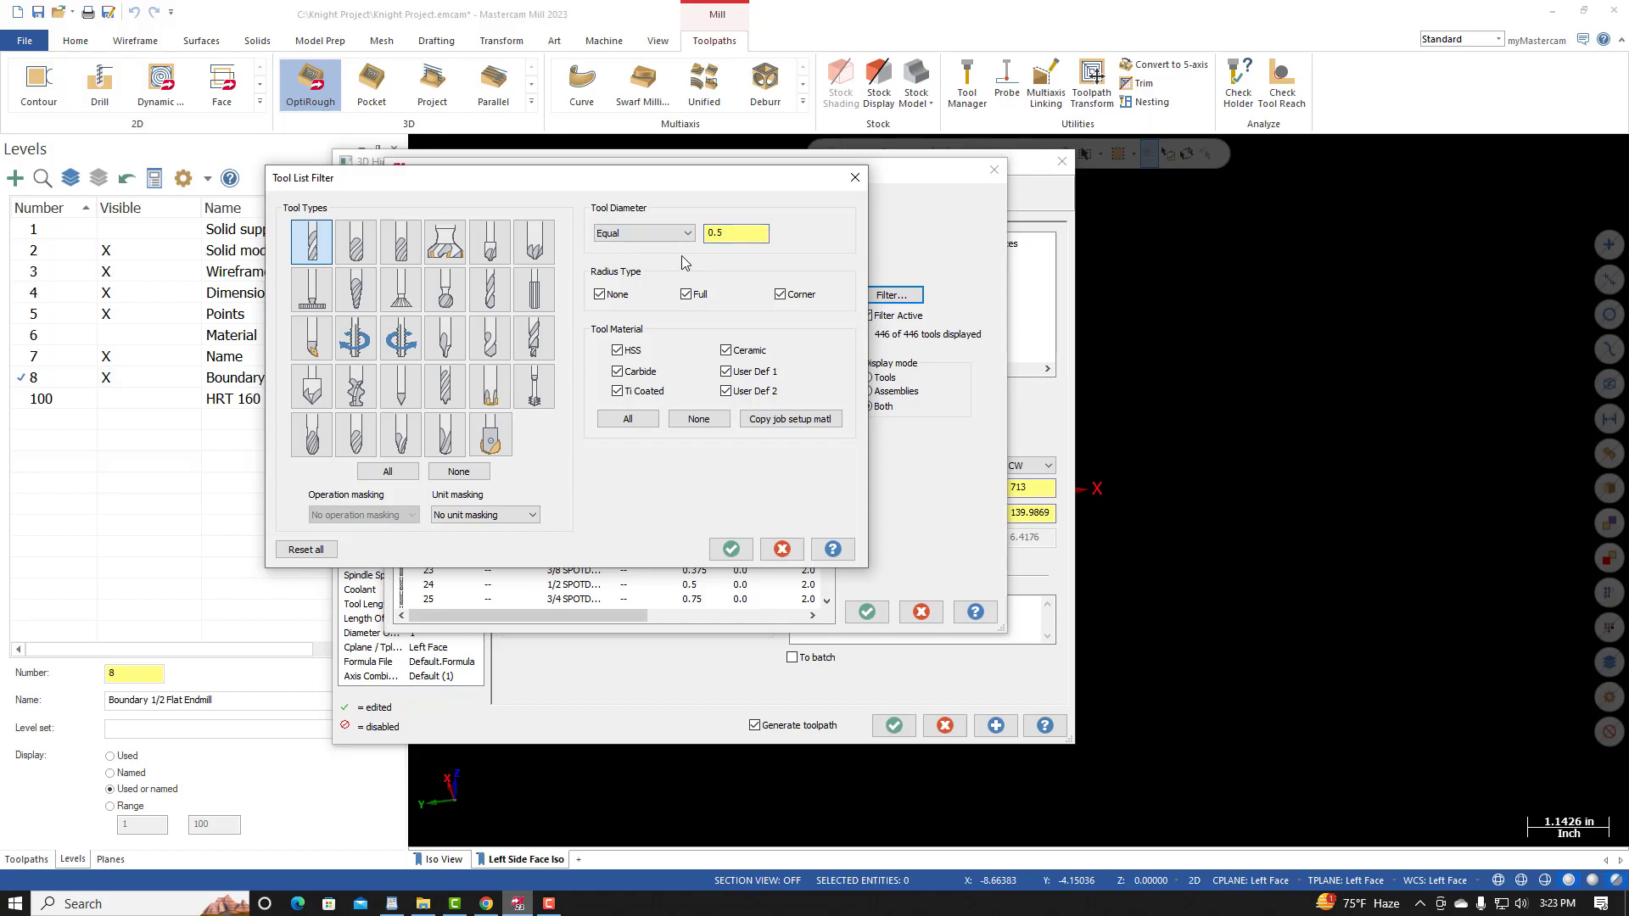
click(732, 550)
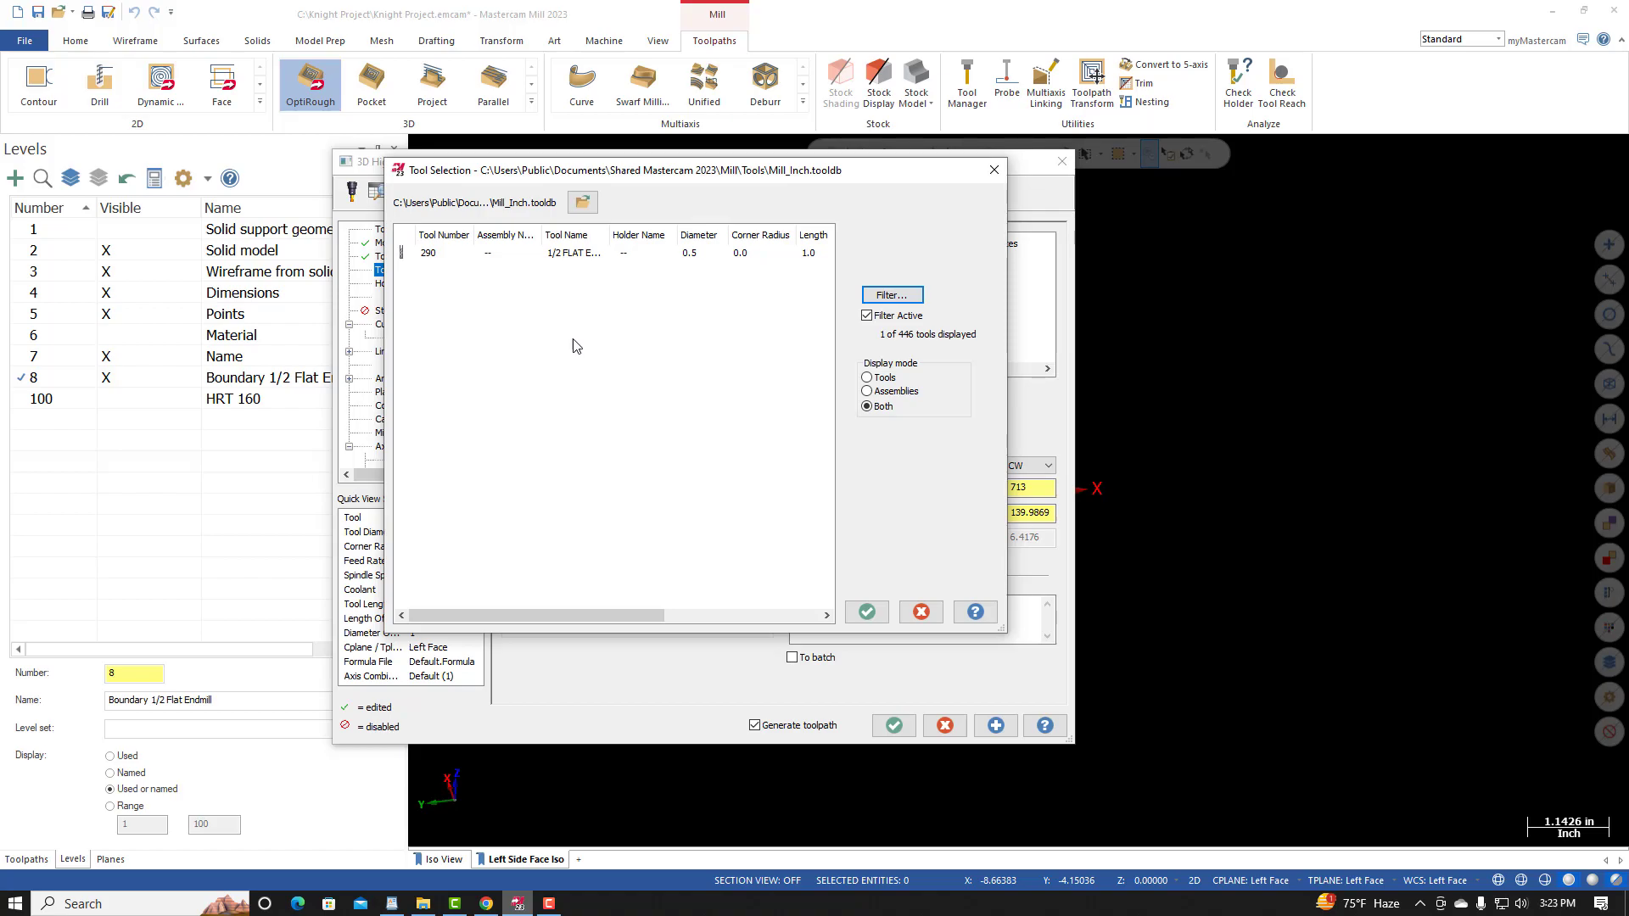
Step: Add the 1/2 flat endmill to the toolpath and choose ALUMINUM inch - 6061 as the workpiece material
double_click(576, 253)
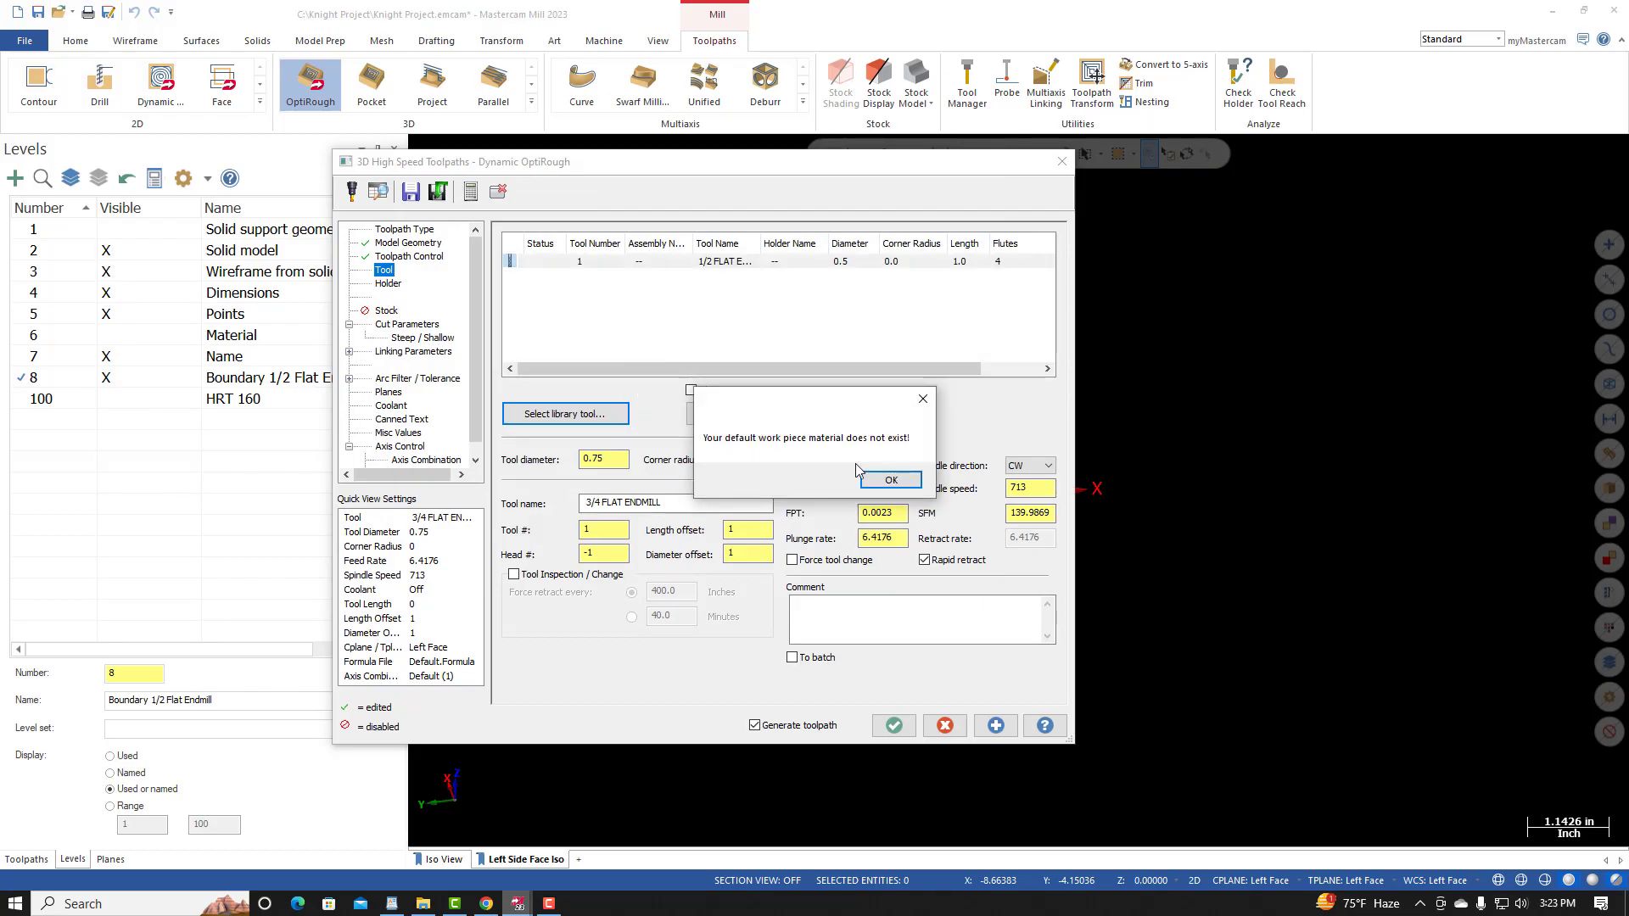
click(888, 481)
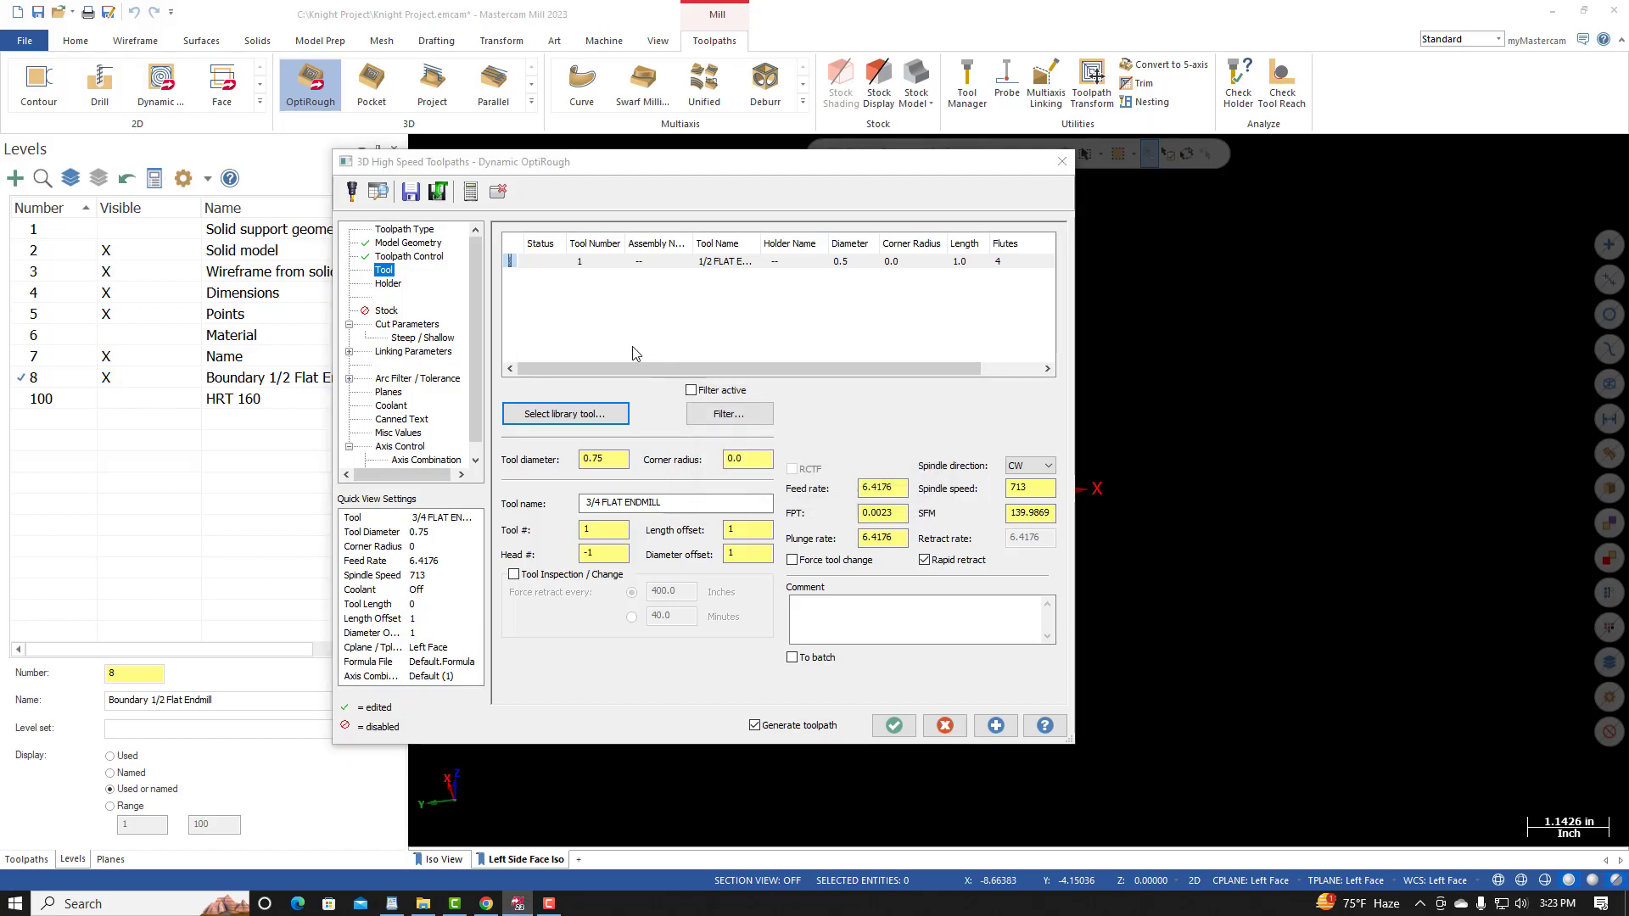
click(85, 237)
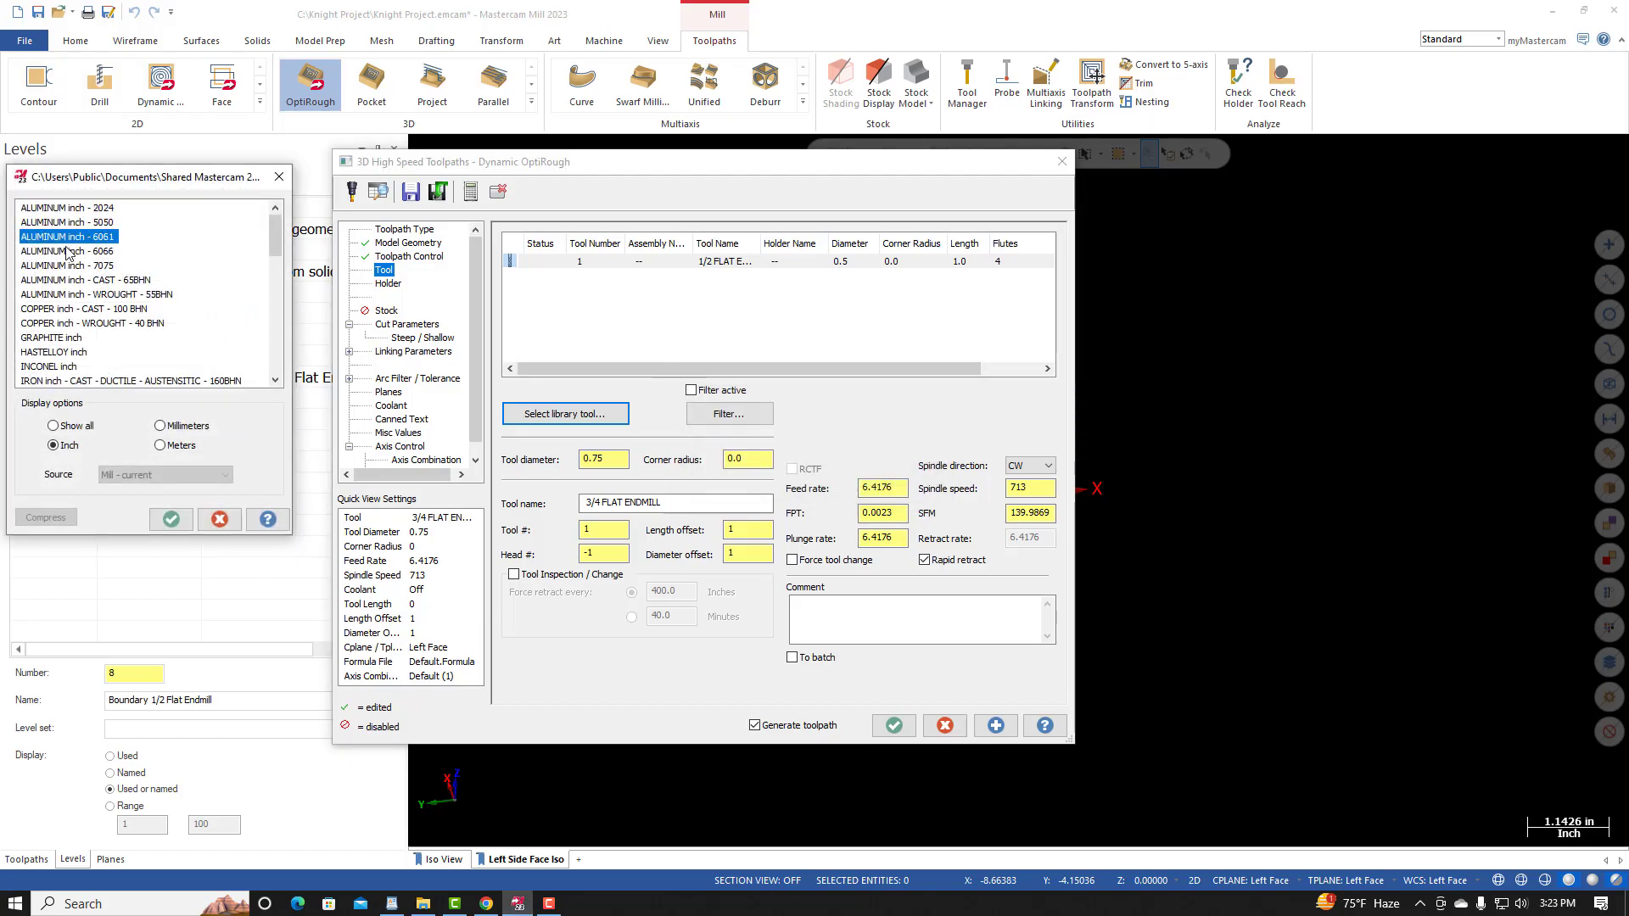
click(171, 519)
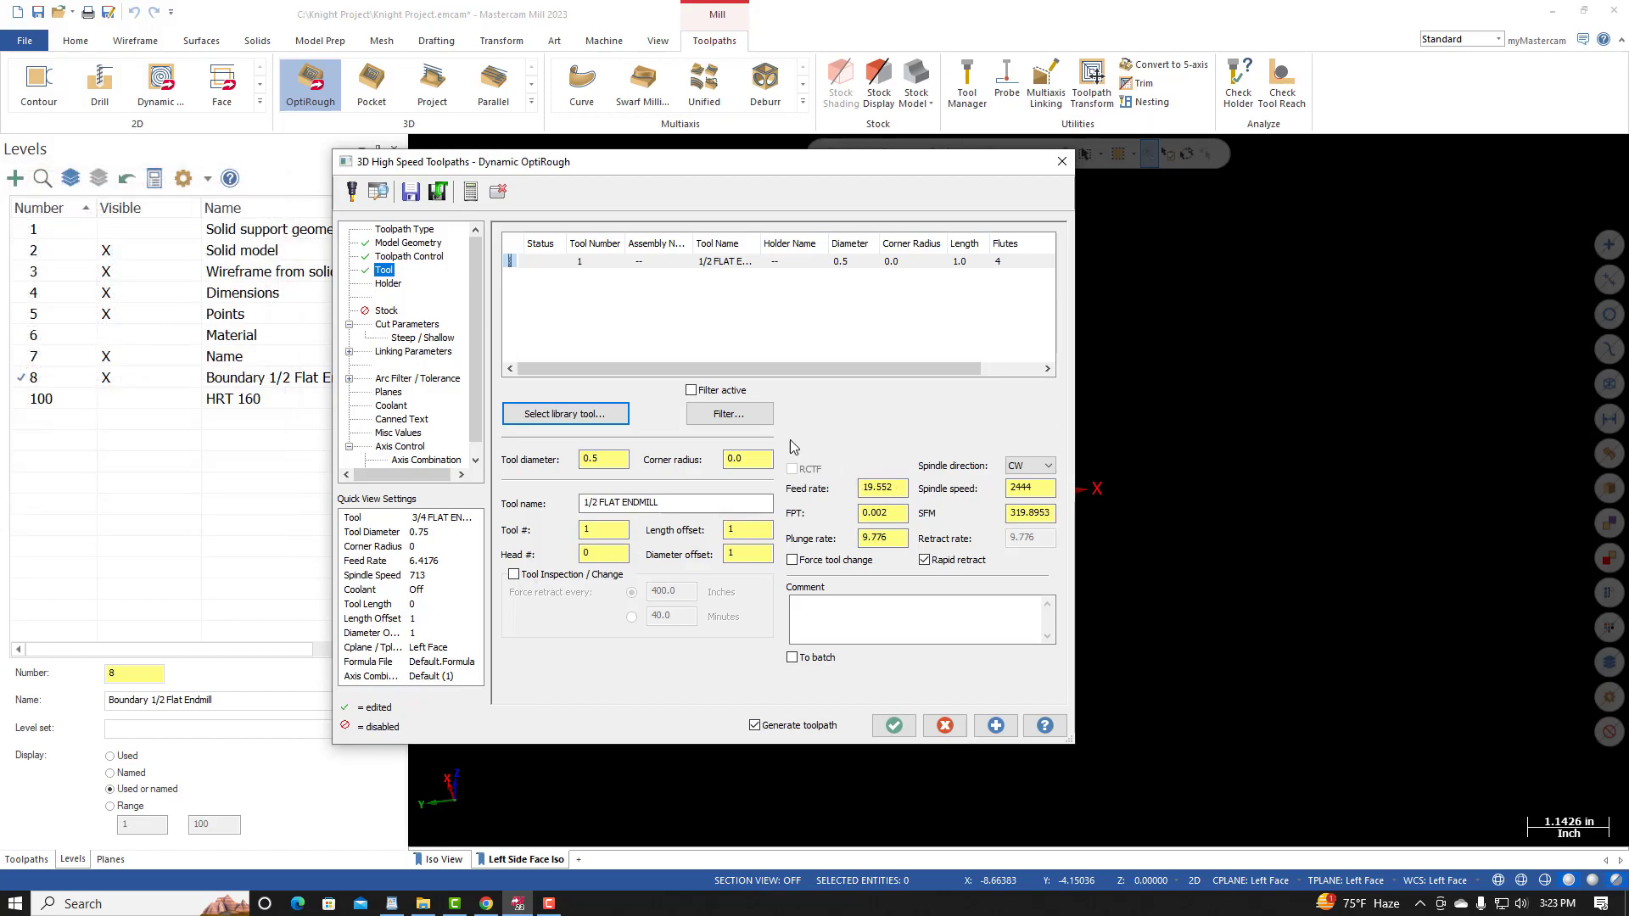
Step: Edit the 1/2 flat endmill's definition and set its number of flutes to 3
double_click(652, 265)
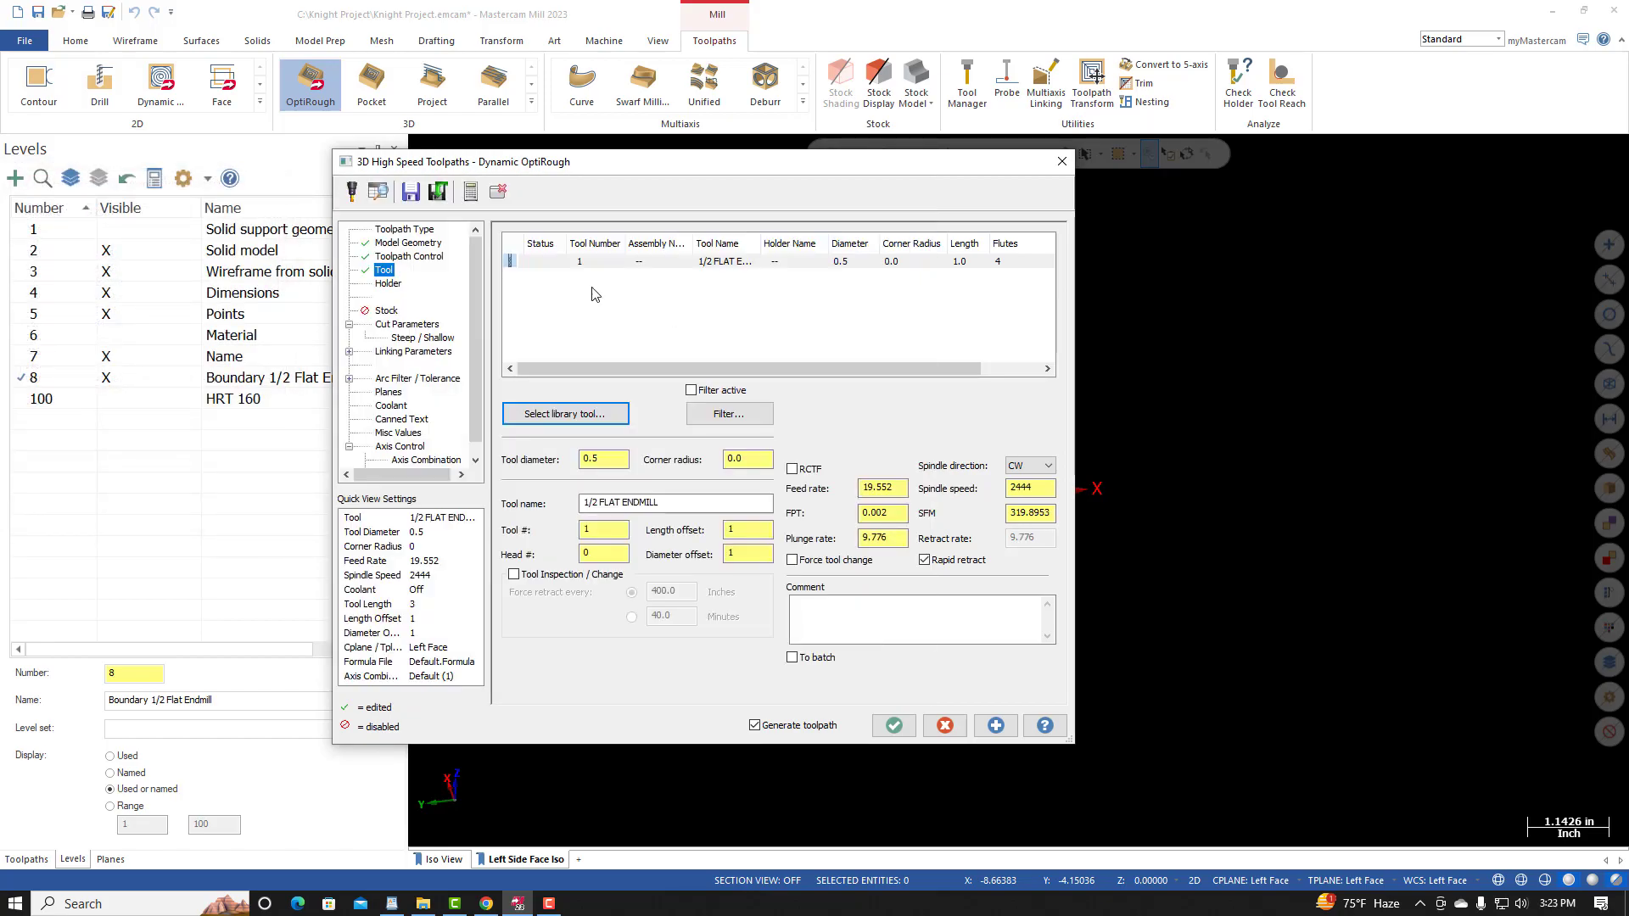
right_click(717, 267)
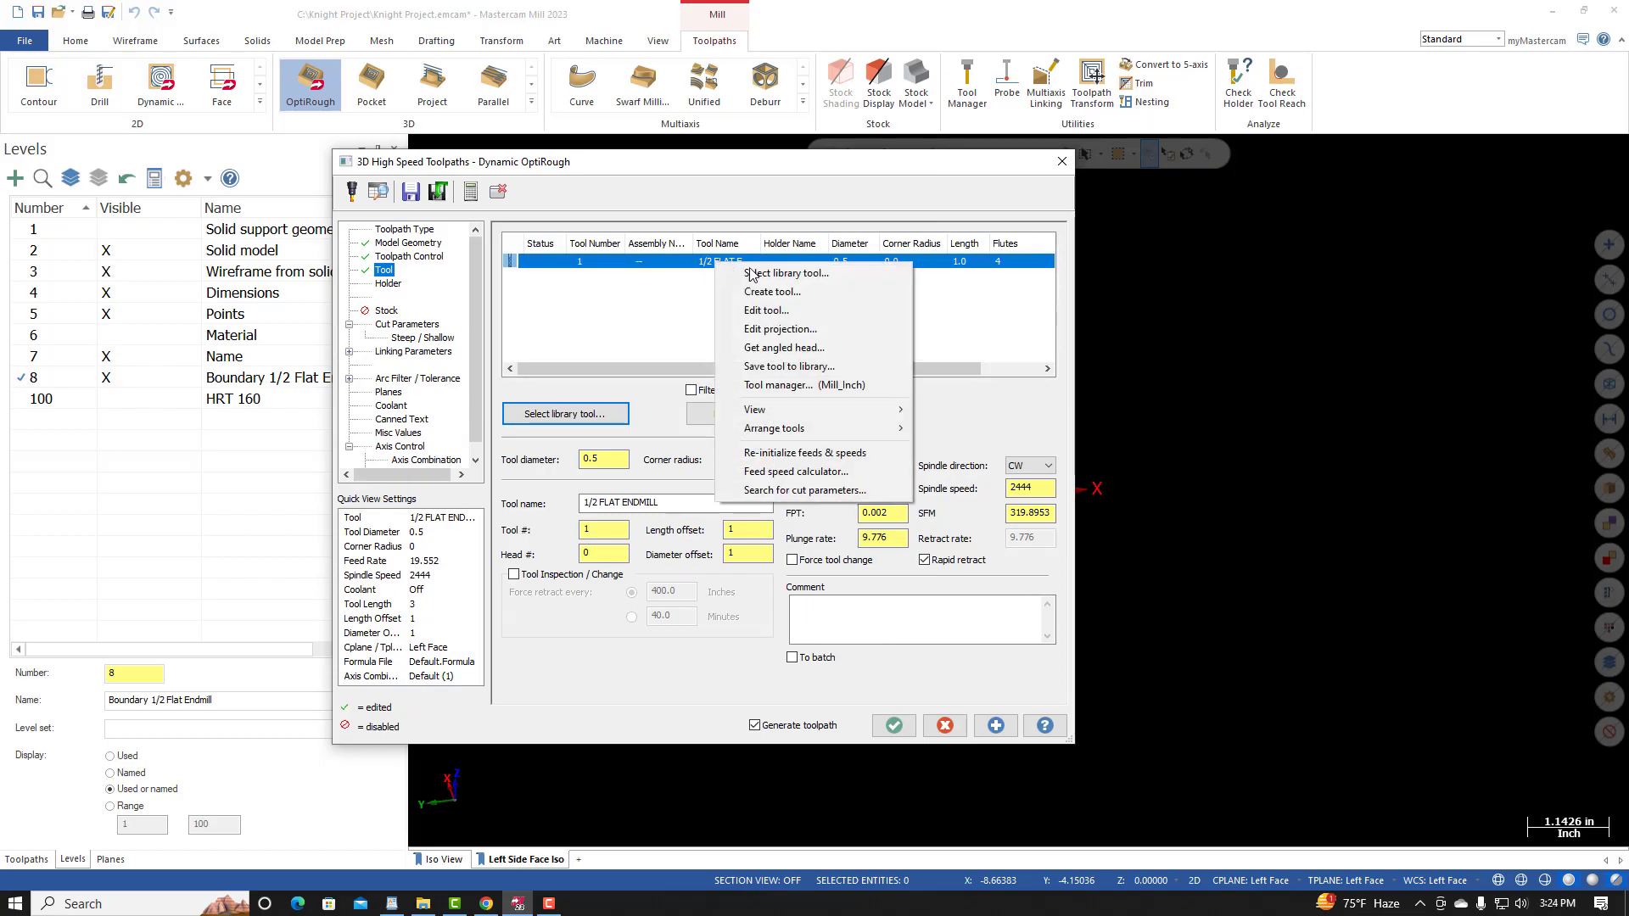
click(762, 316)
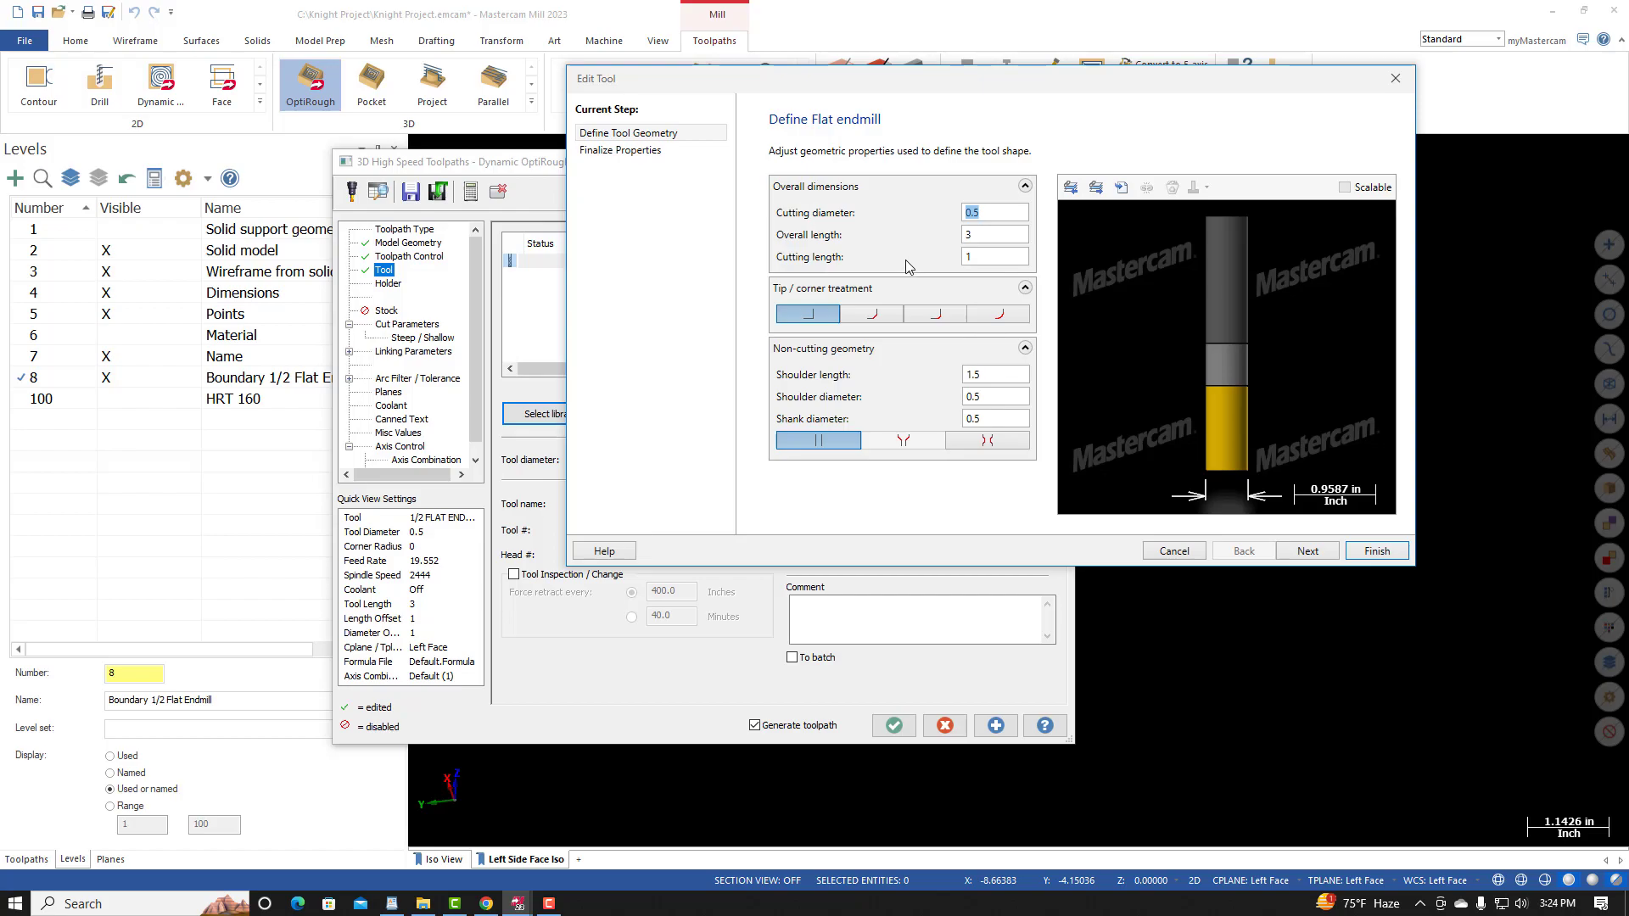
click(1307, 551)
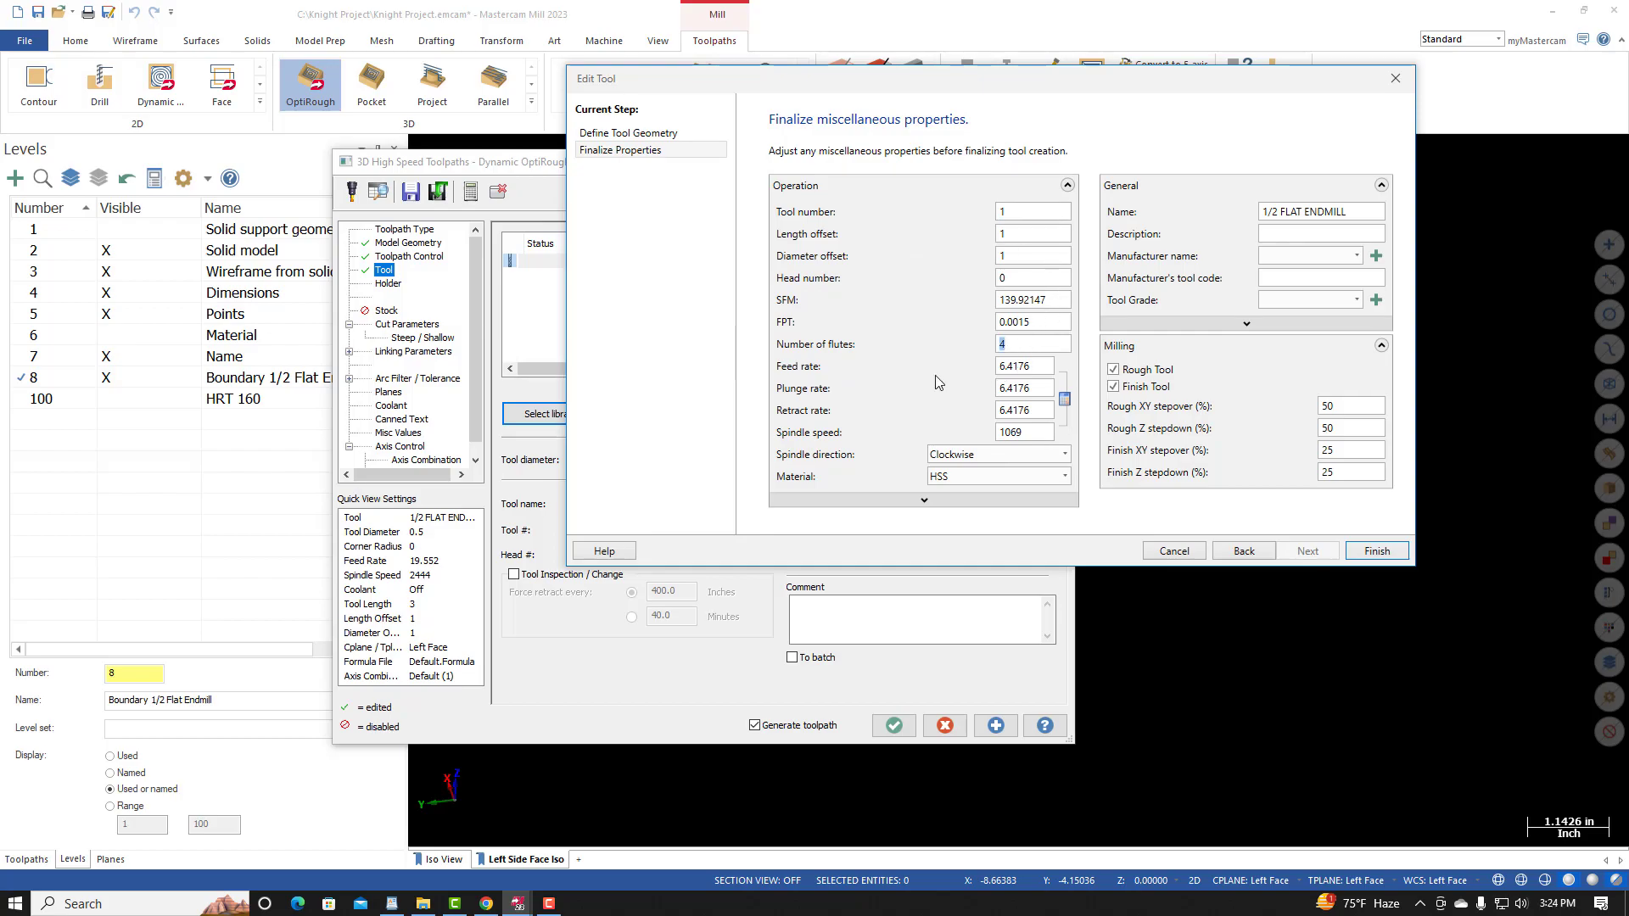
text(3)
click(878, 498)
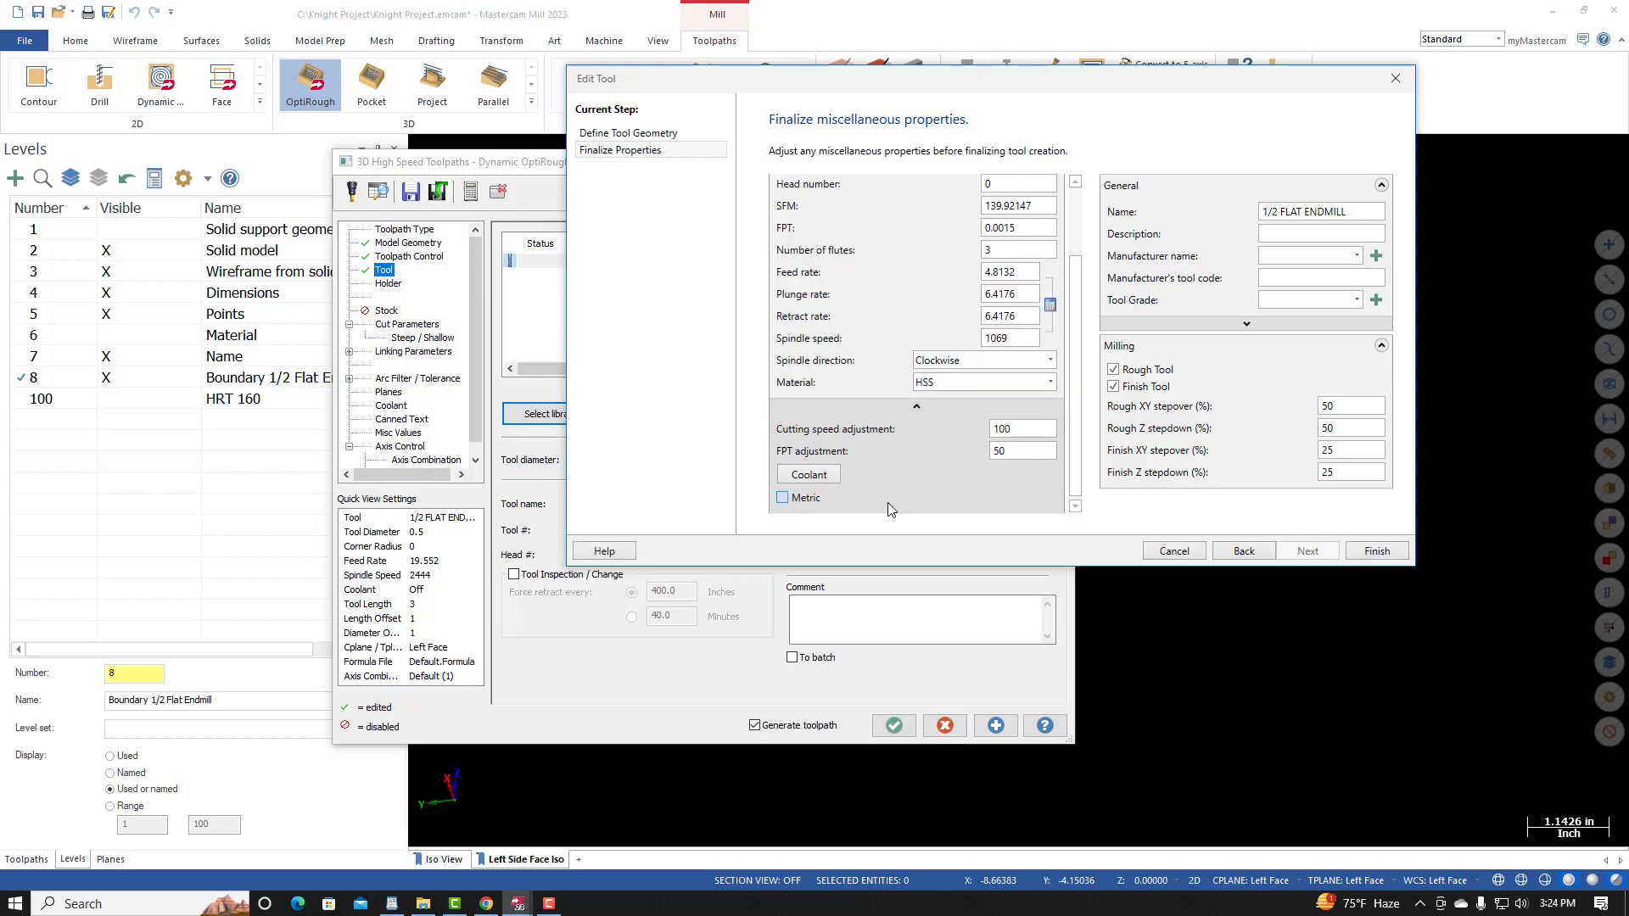
Step: Turn on standard Flood coolant for the 1/2 flat endmill and finish editing the tool
click(810, 476)
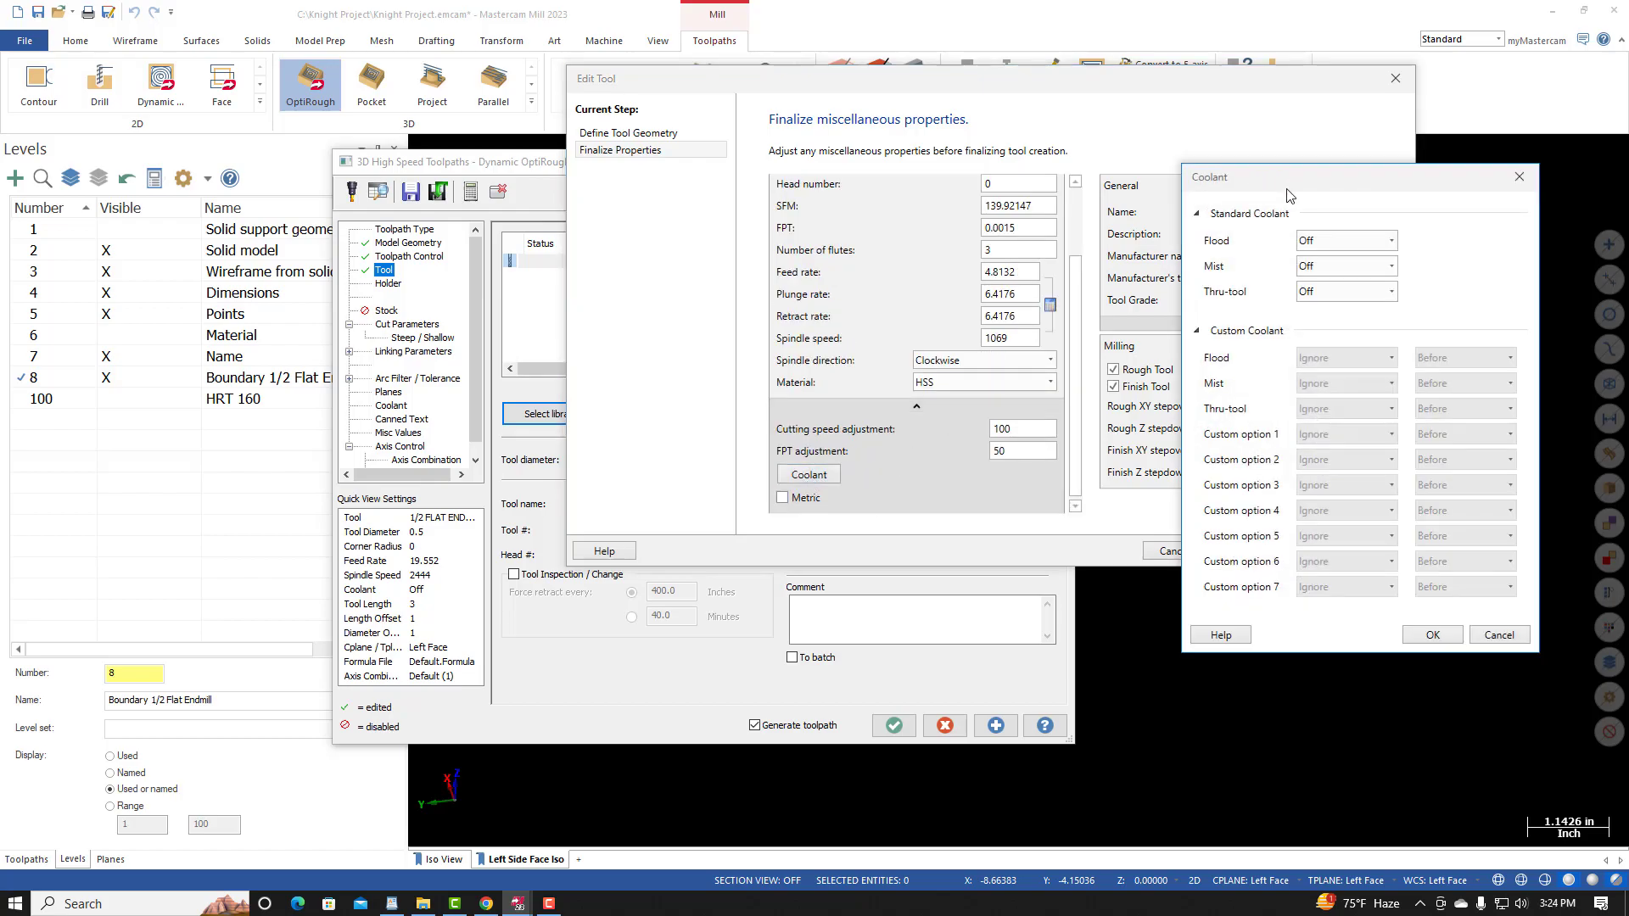
click(1332, 240)
click(1335, 270)
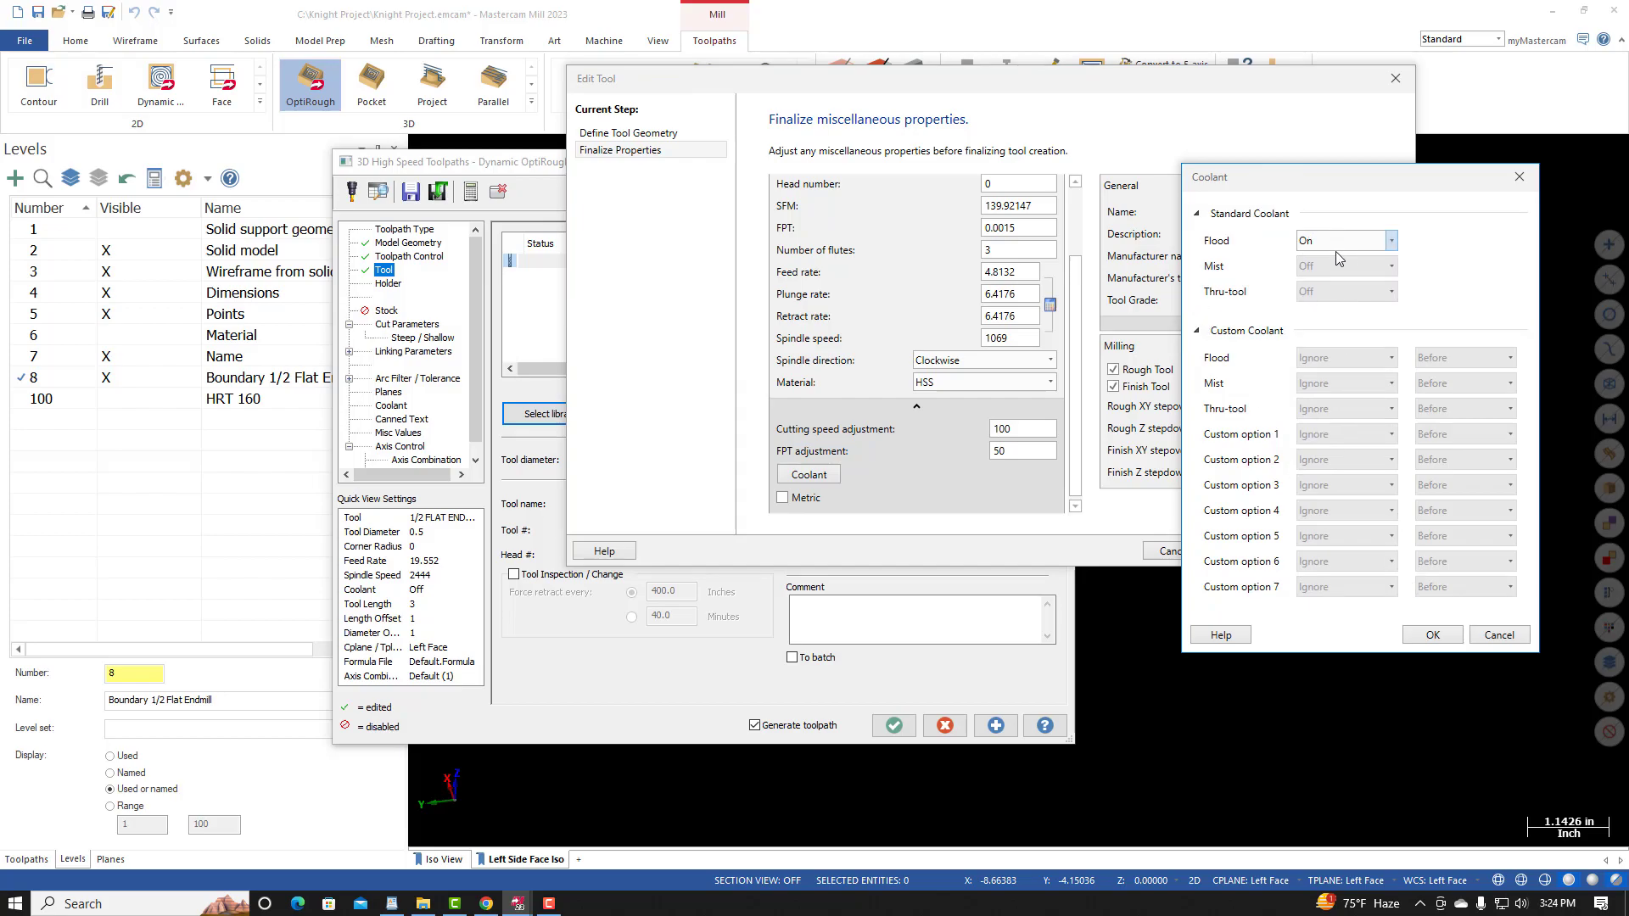
click(1432, 635)
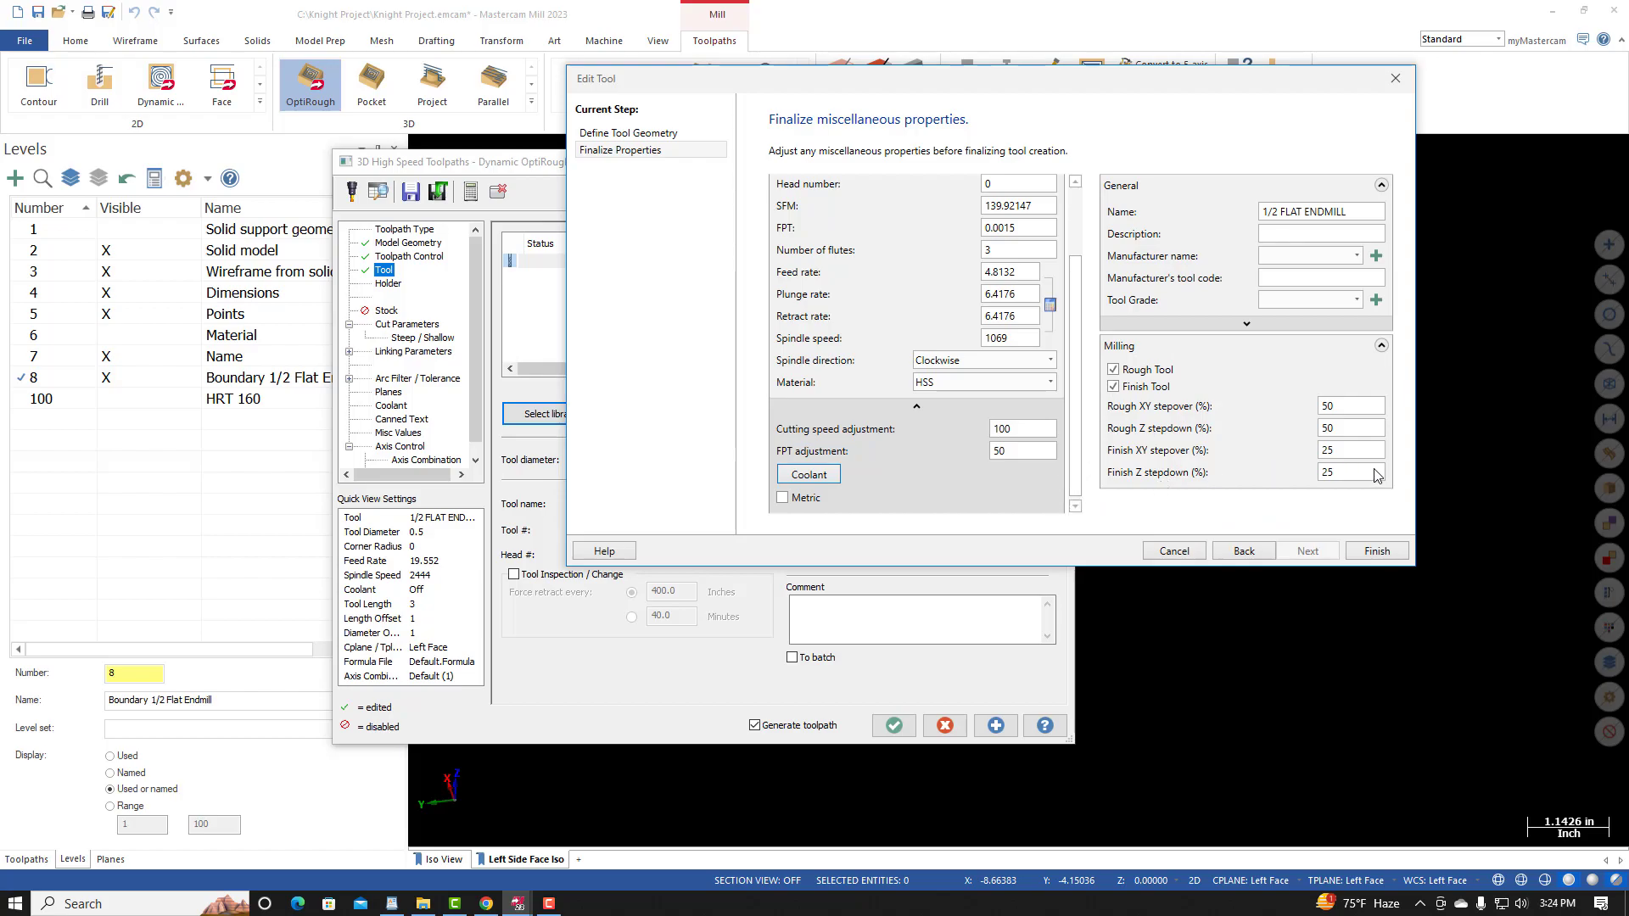
click(1376, 550)
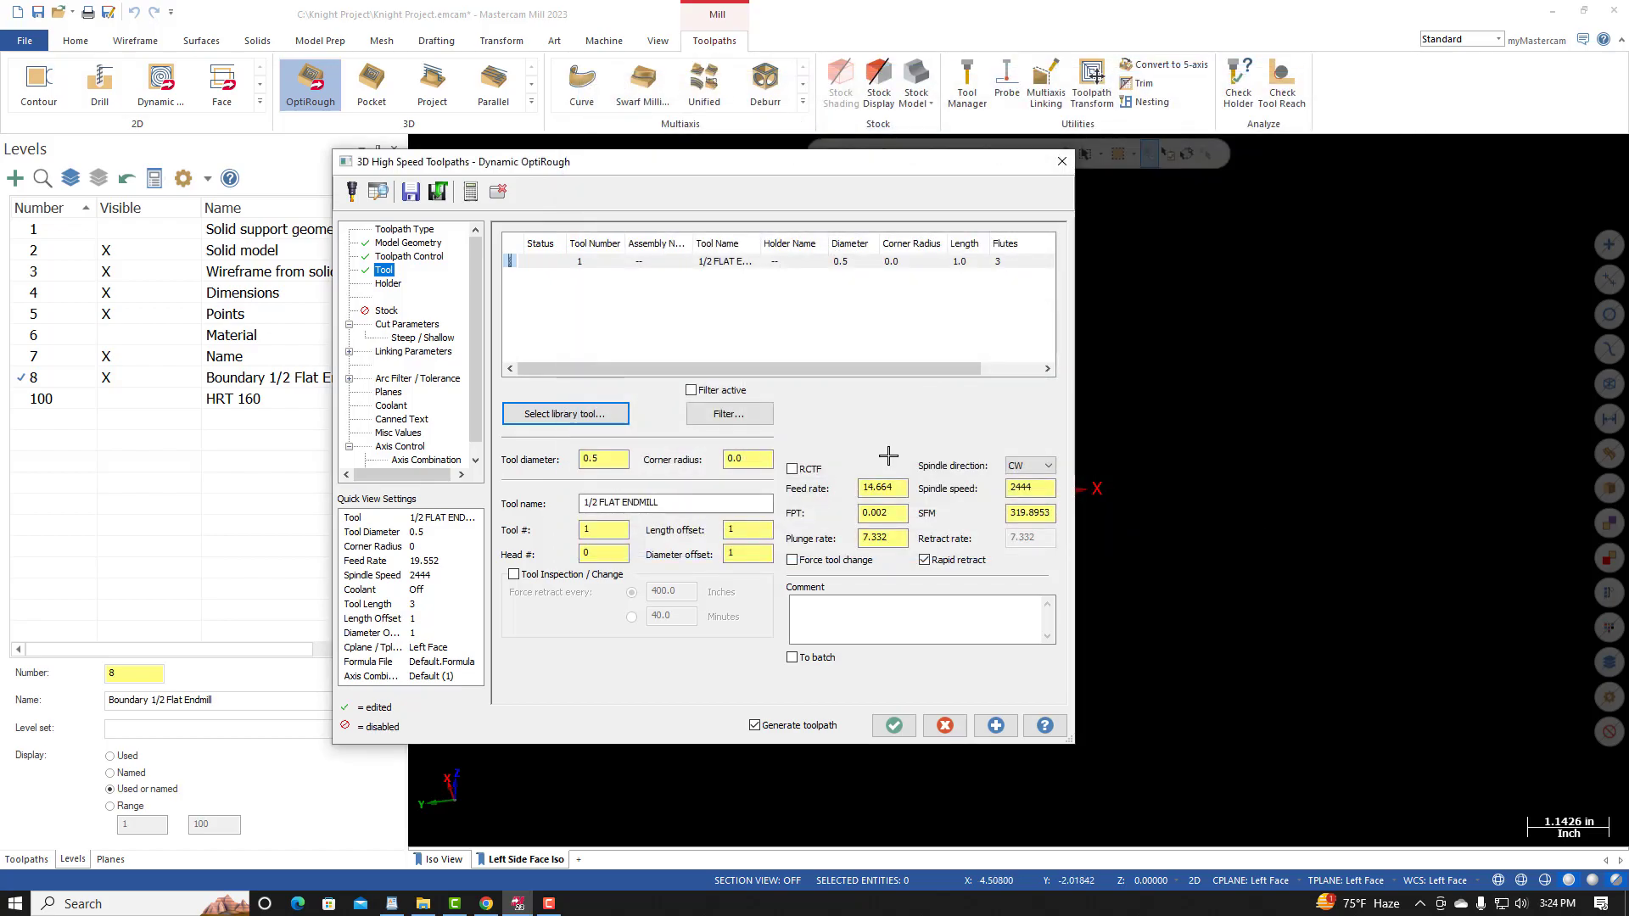
Step: Set the tool's SFM to 400, FPT to .5*.01 (0.005) and plunge rate to 22.92
double_click(1054, 516)
text(400)
key(Return)
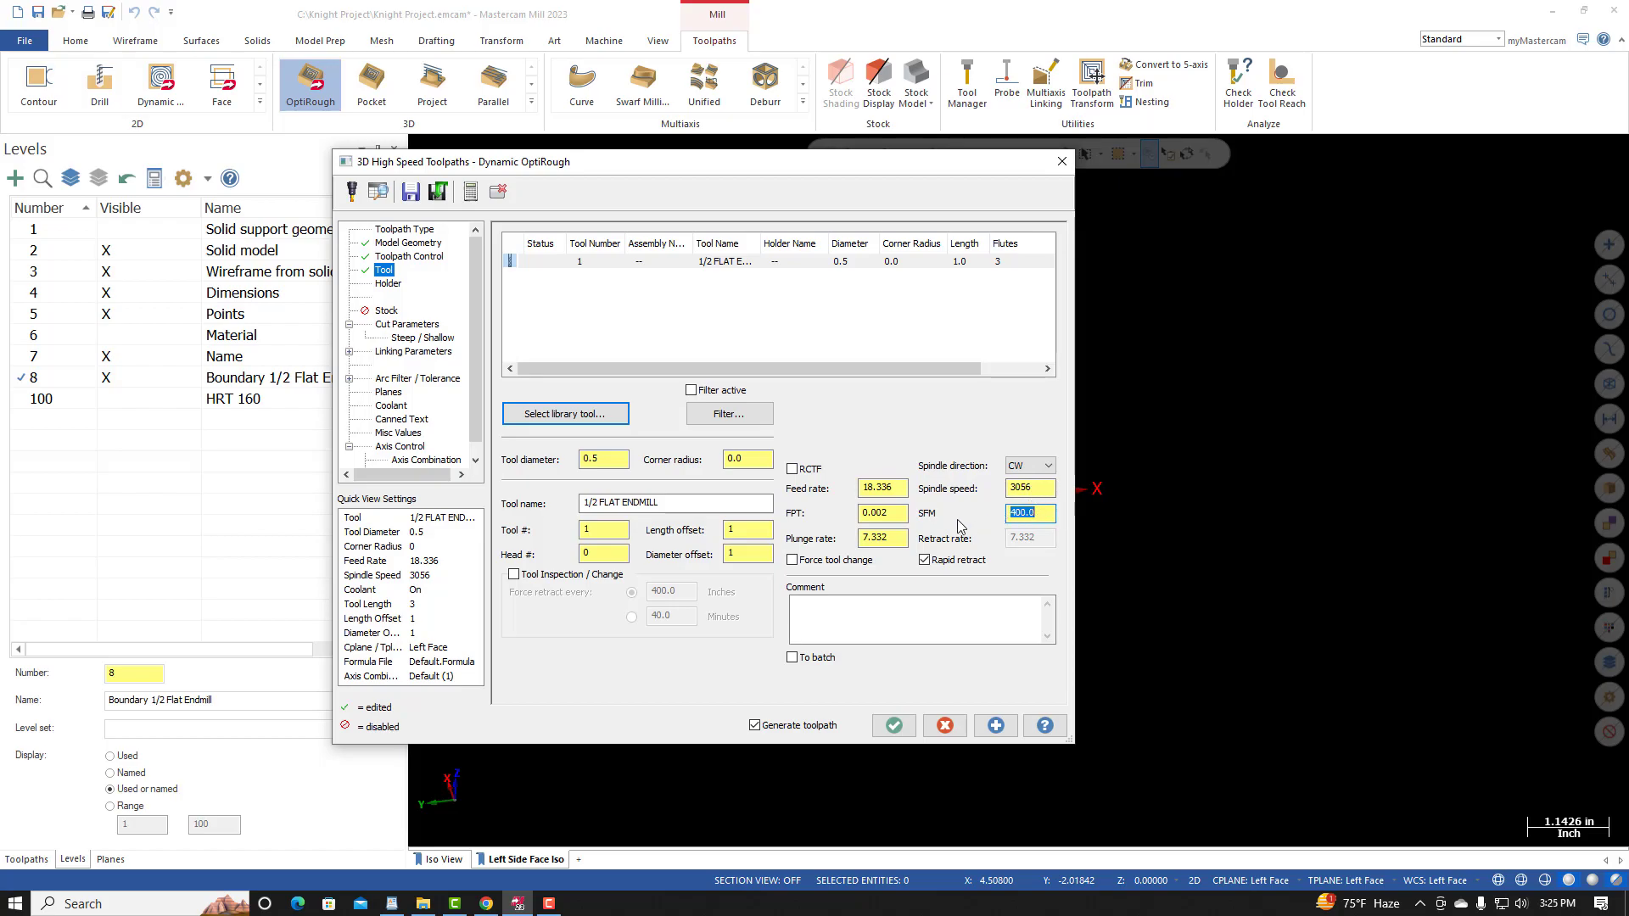
drag(896, 514, 829, 526)
text(.5*.01)
key(Return)
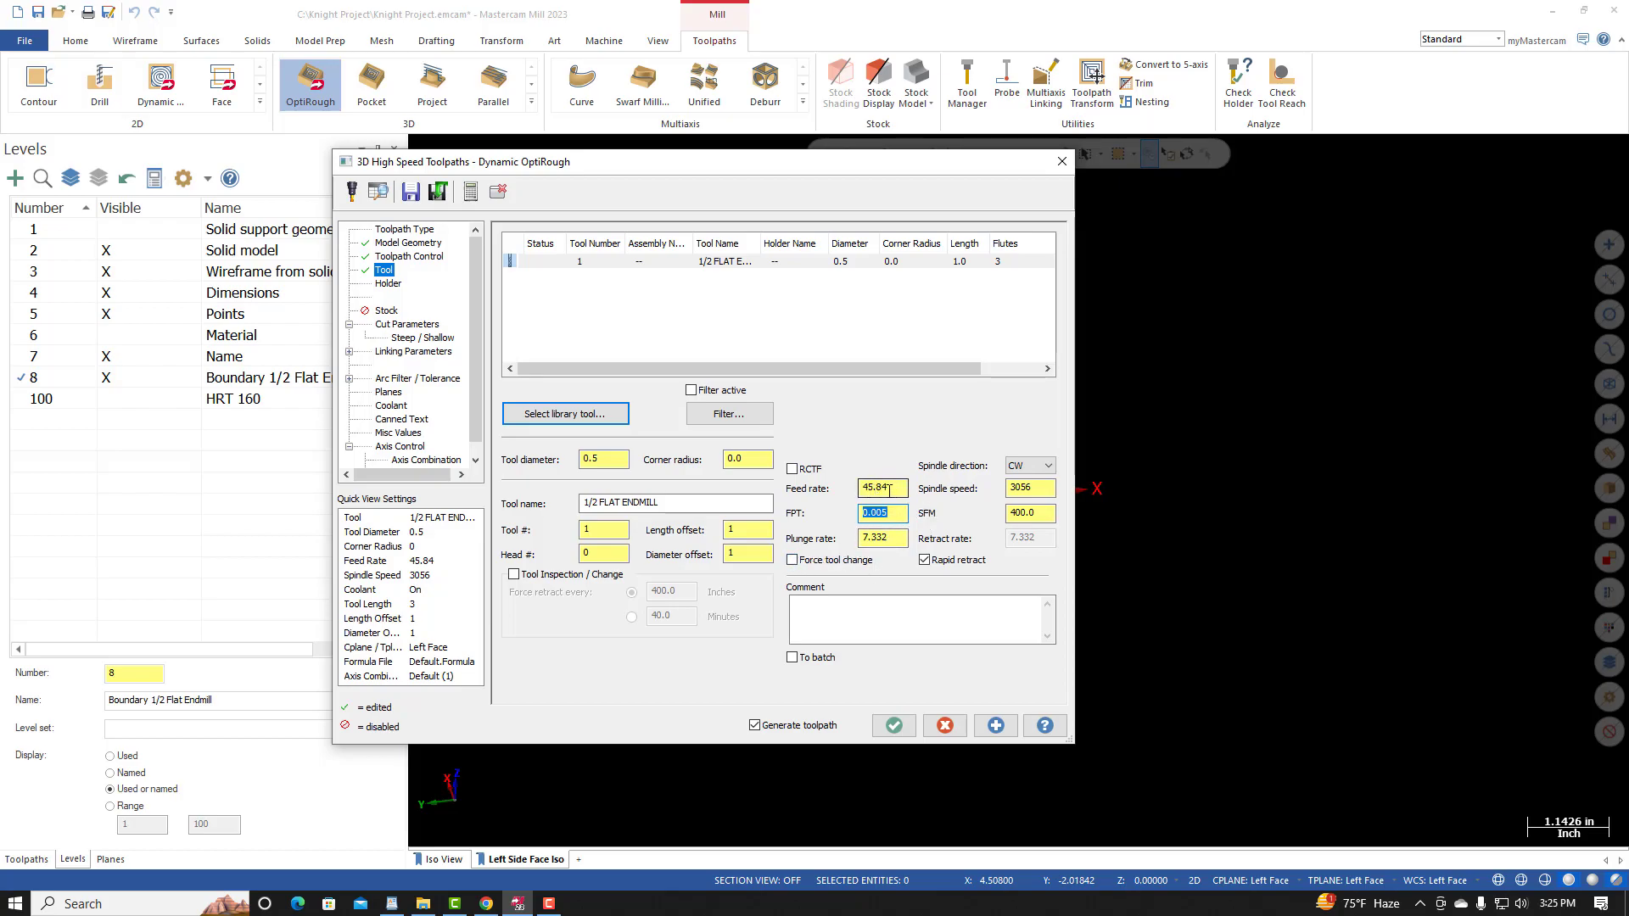
key(Tab)
text(4)
key(Return)
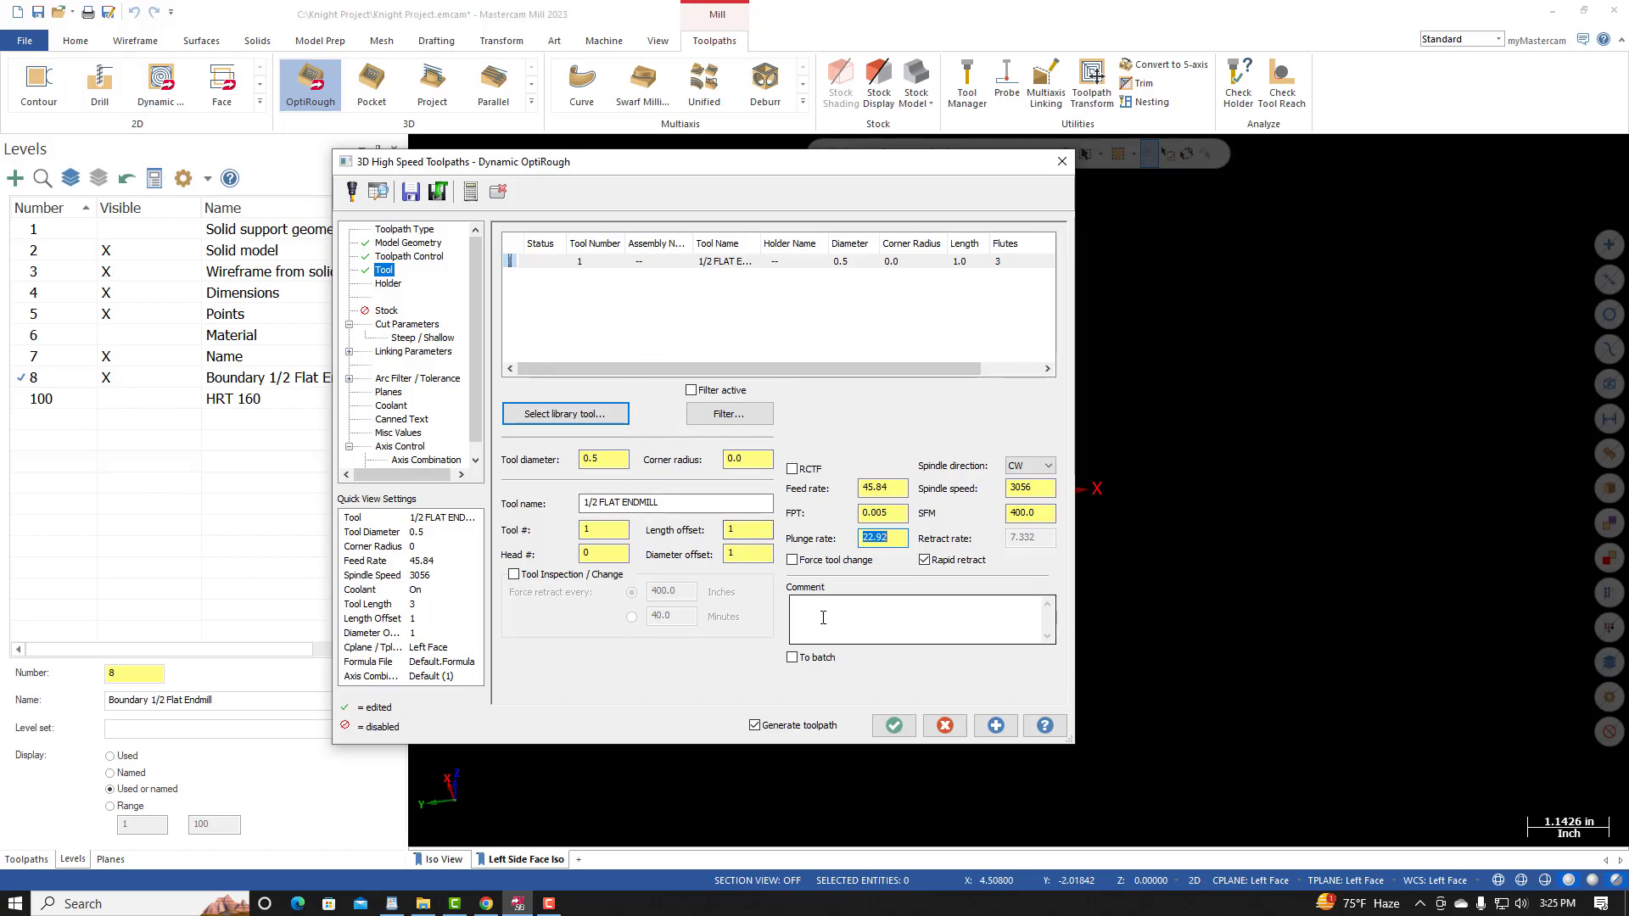
Step: Check the Tool page reference on the course page in Chrome, including its comment, and return to Mastercam
click(486, 903)
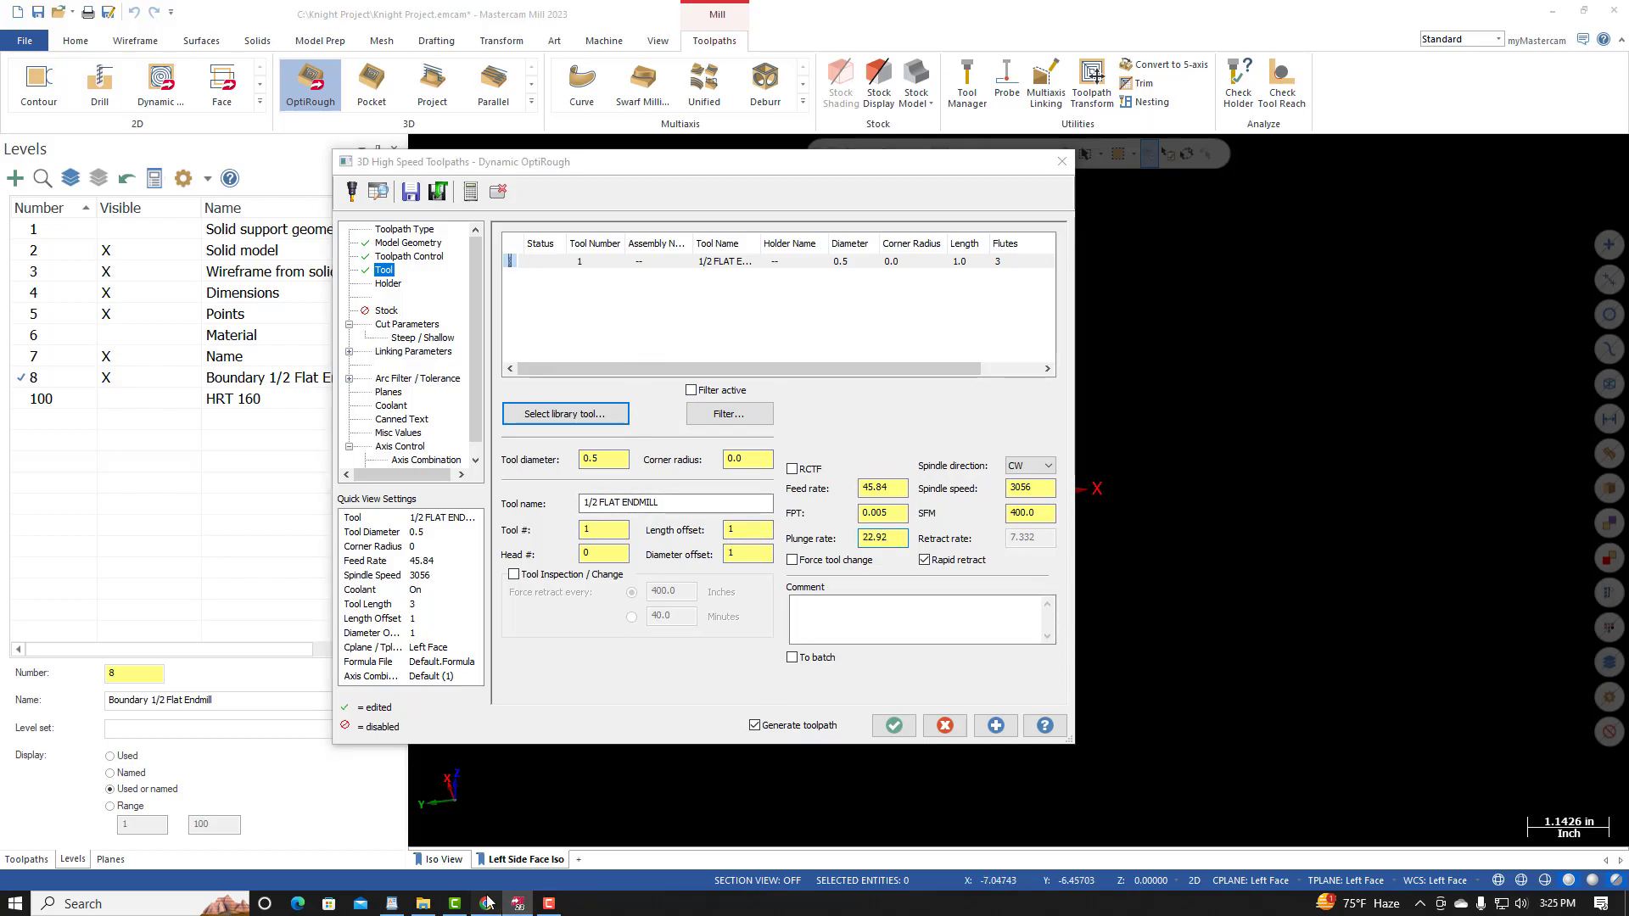
scroll(940, 617, down, 6)
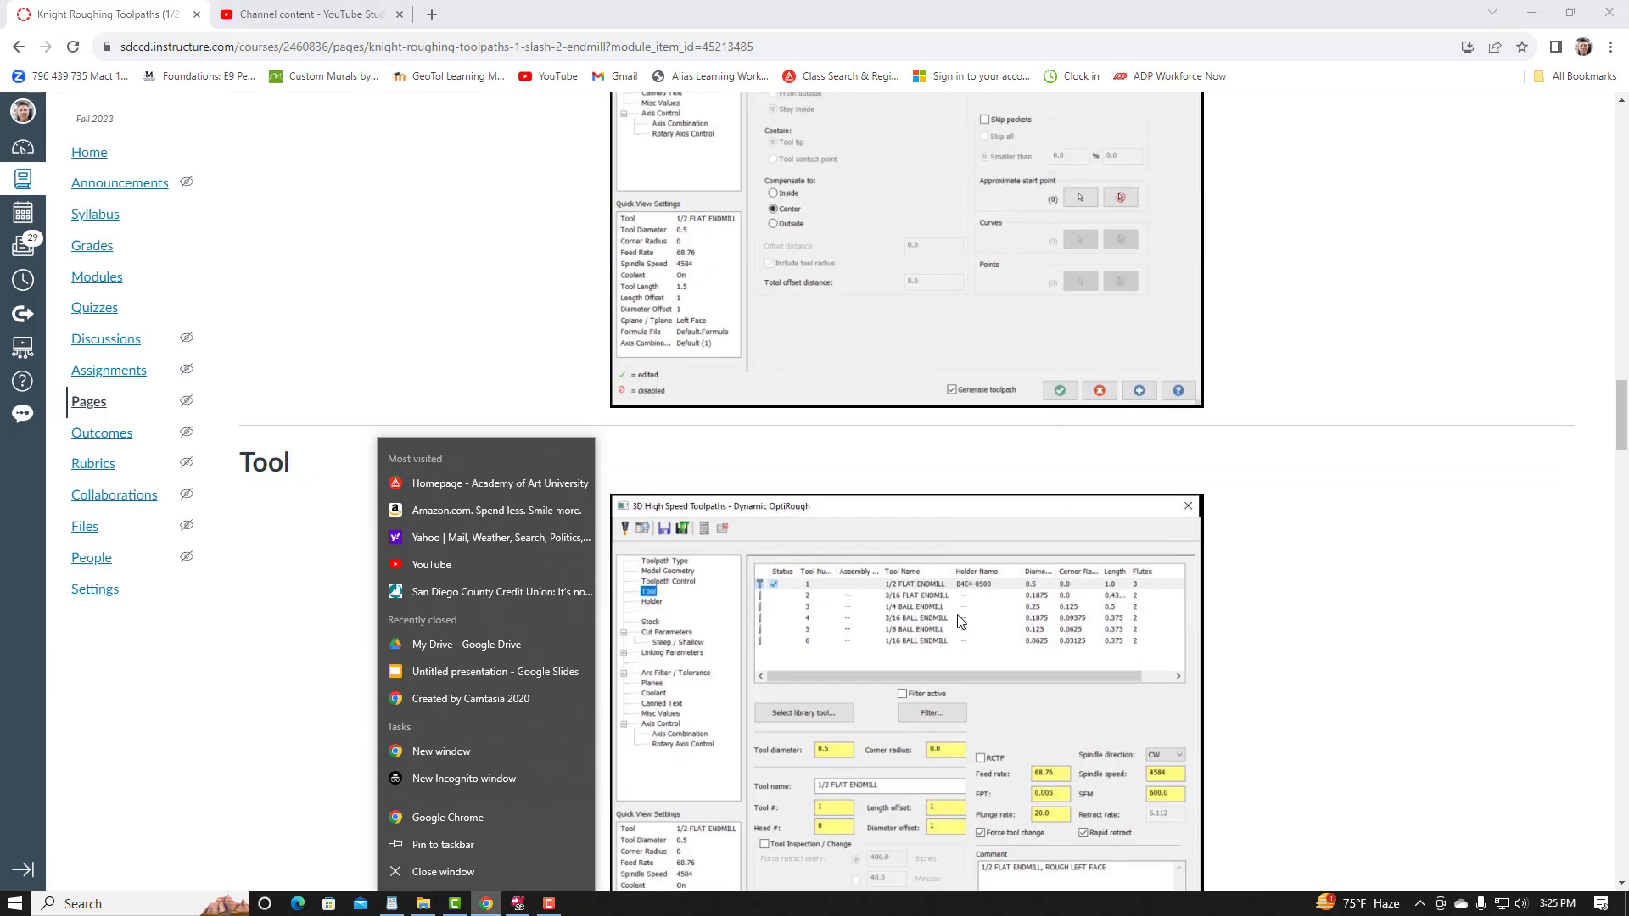
click(1364, 808)
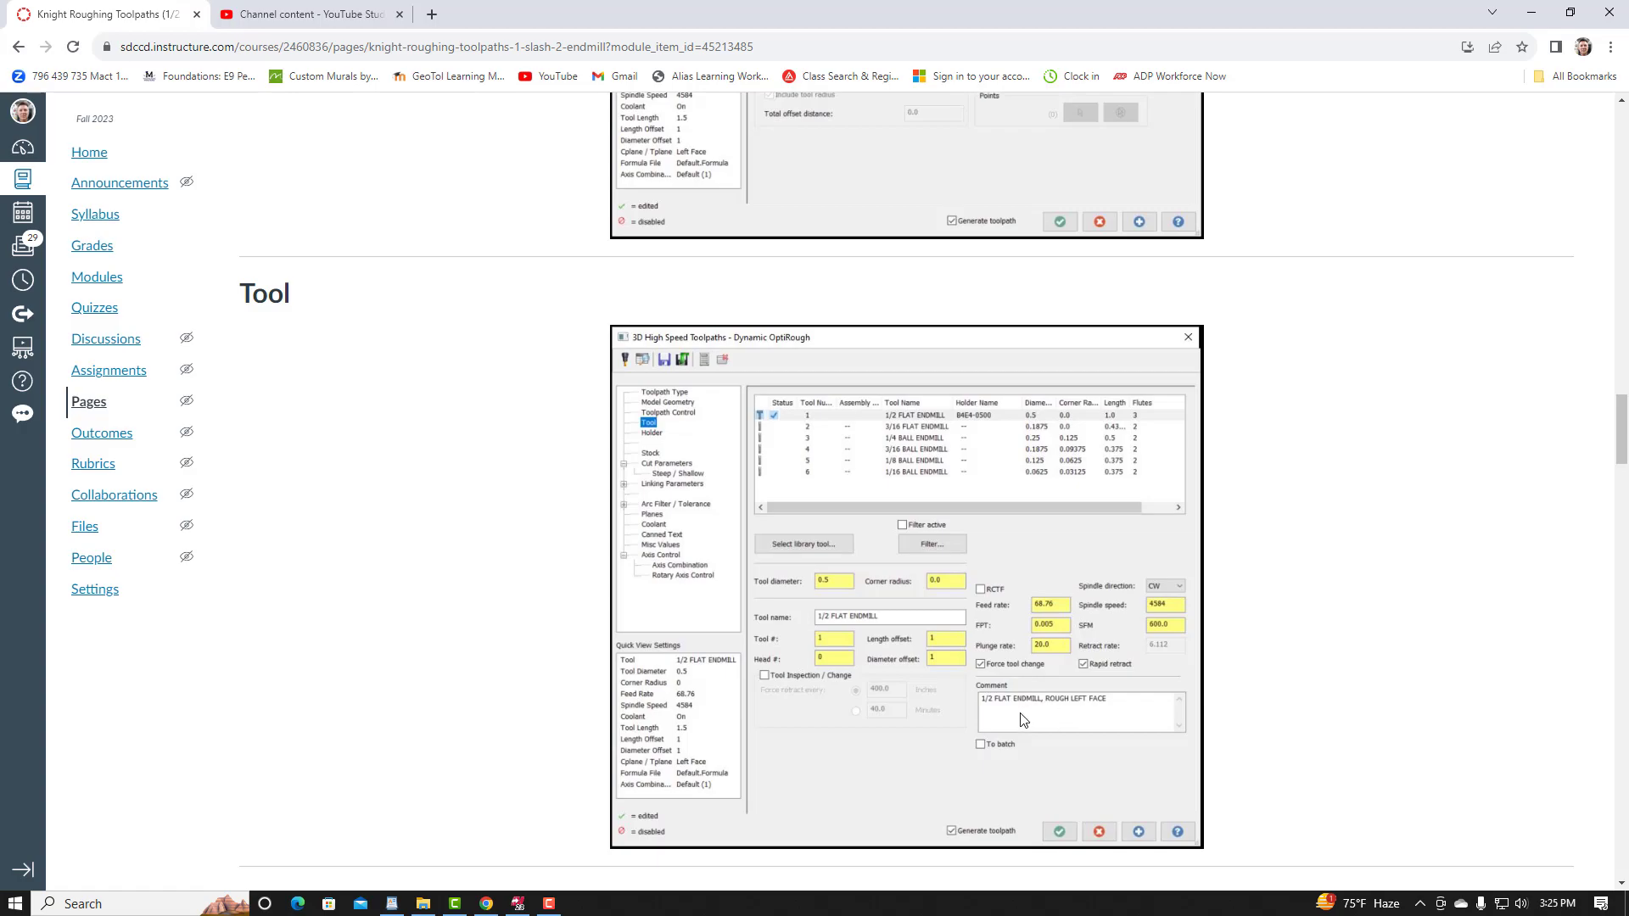
mouse_move(524, 911)
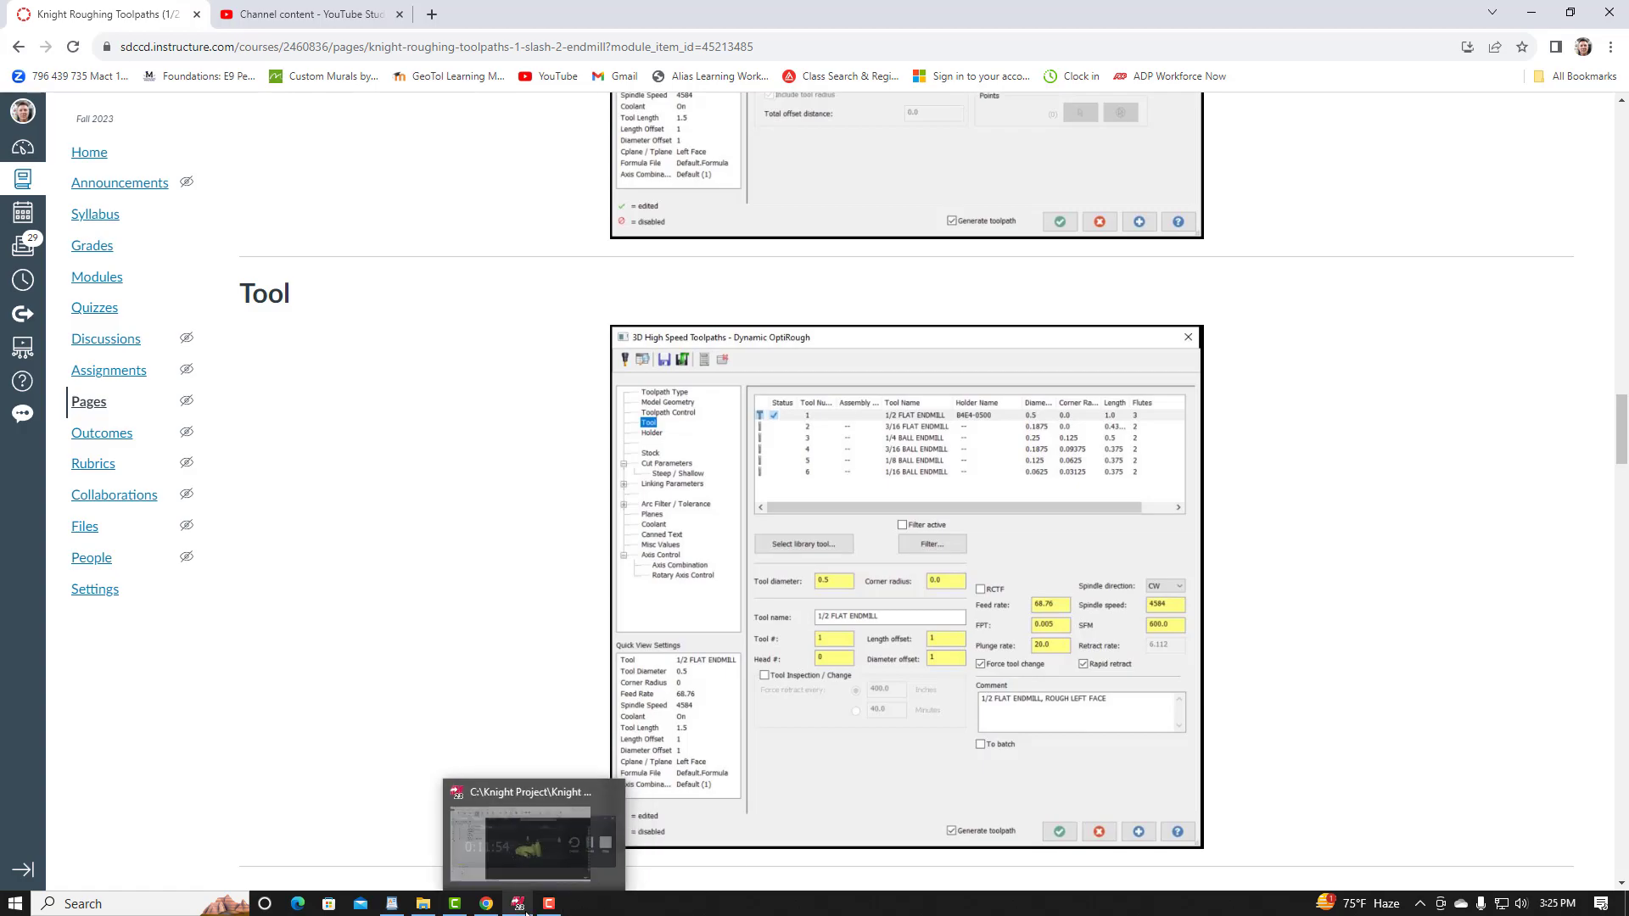
click(513, 909)
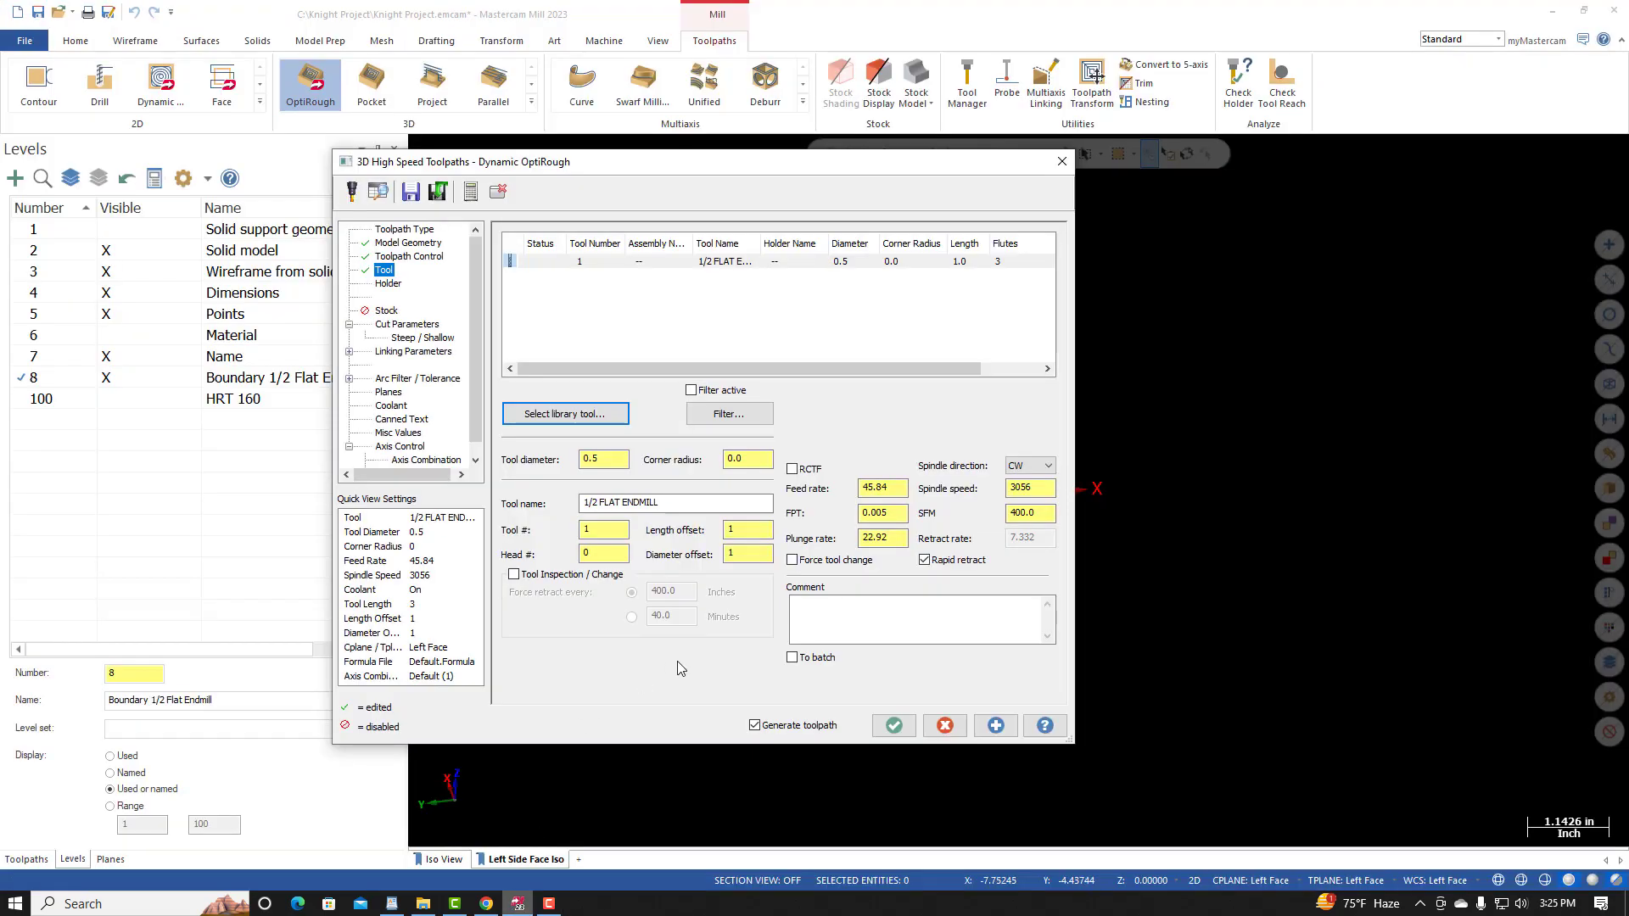
Step: Copy the tool name into the operation comment and complete it as "1/2 FLAT ENDMILL, ROUGH LEFT FACE"
drag(669, 502, 582, 503)
right_click(629, 502)
click(678, 558)
click(800, 607)
right_click(802, 607)
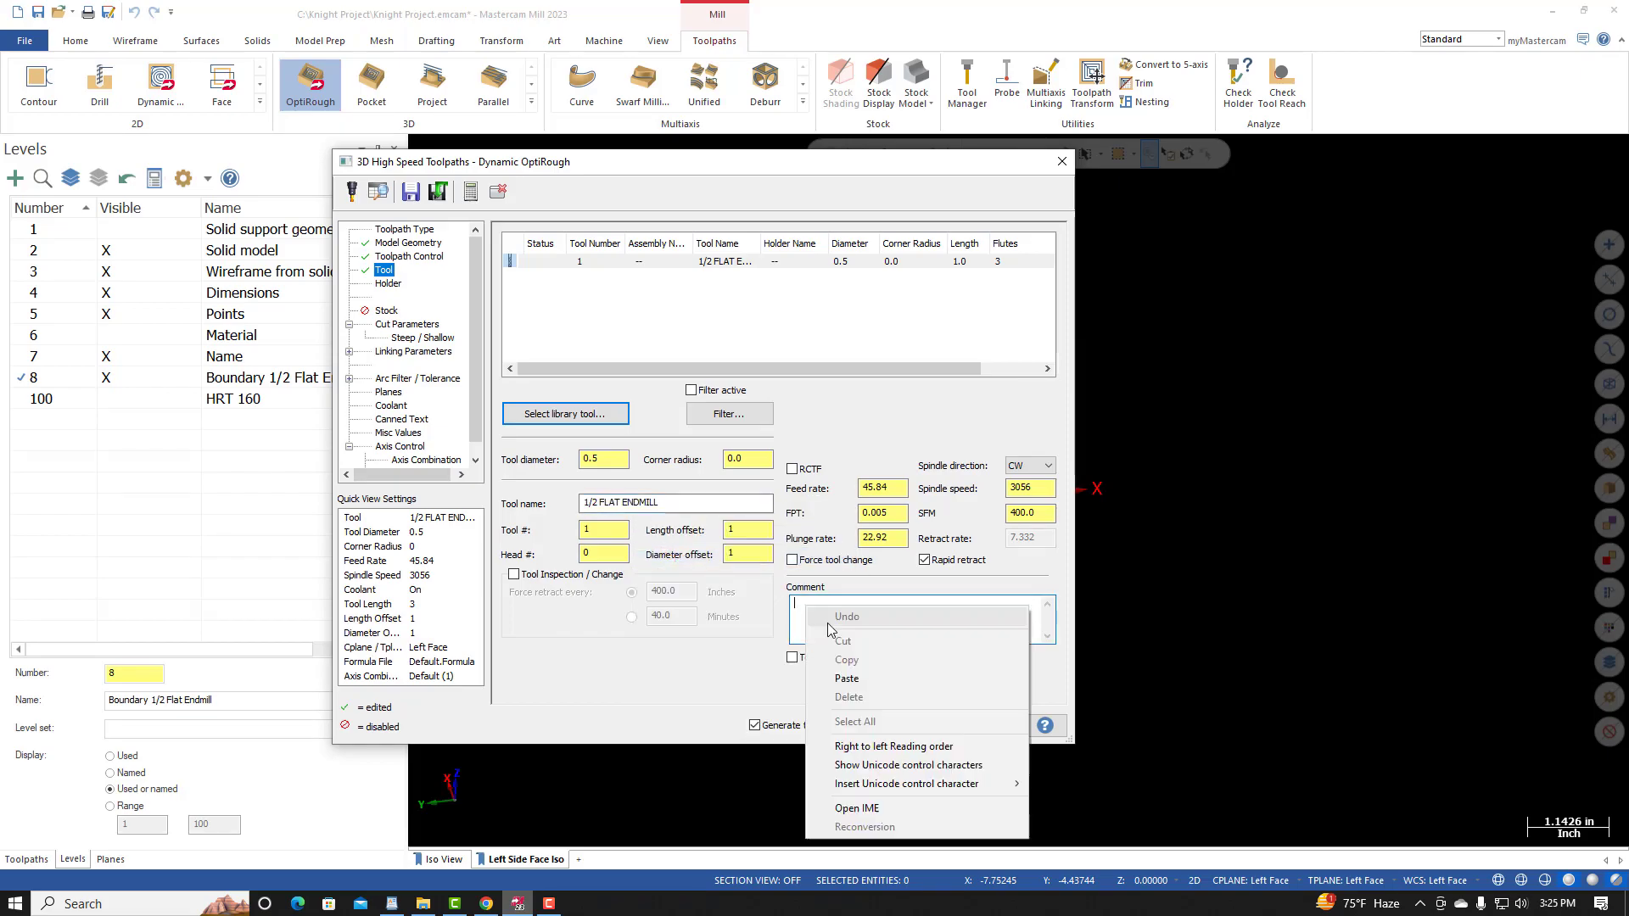
click(874, 677)
text(, )
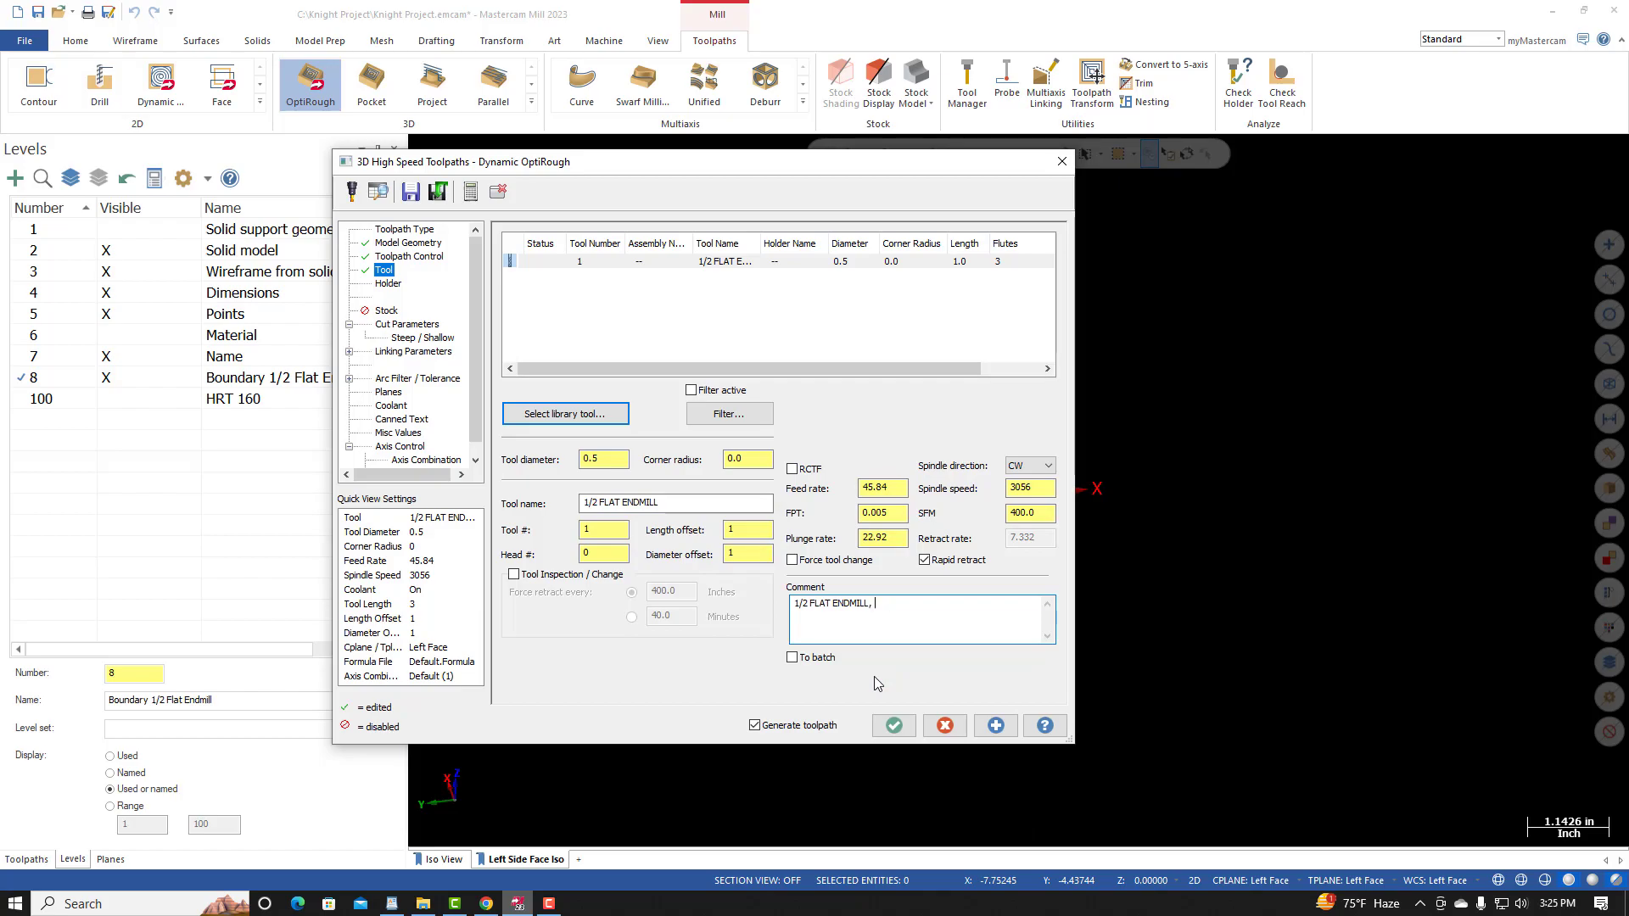
text(ROUGH LEFT FACE)
Step: Enable rest material with remaining stock computed from previous operations, and accept the parameters to generate the toolpath
click(389, 312)
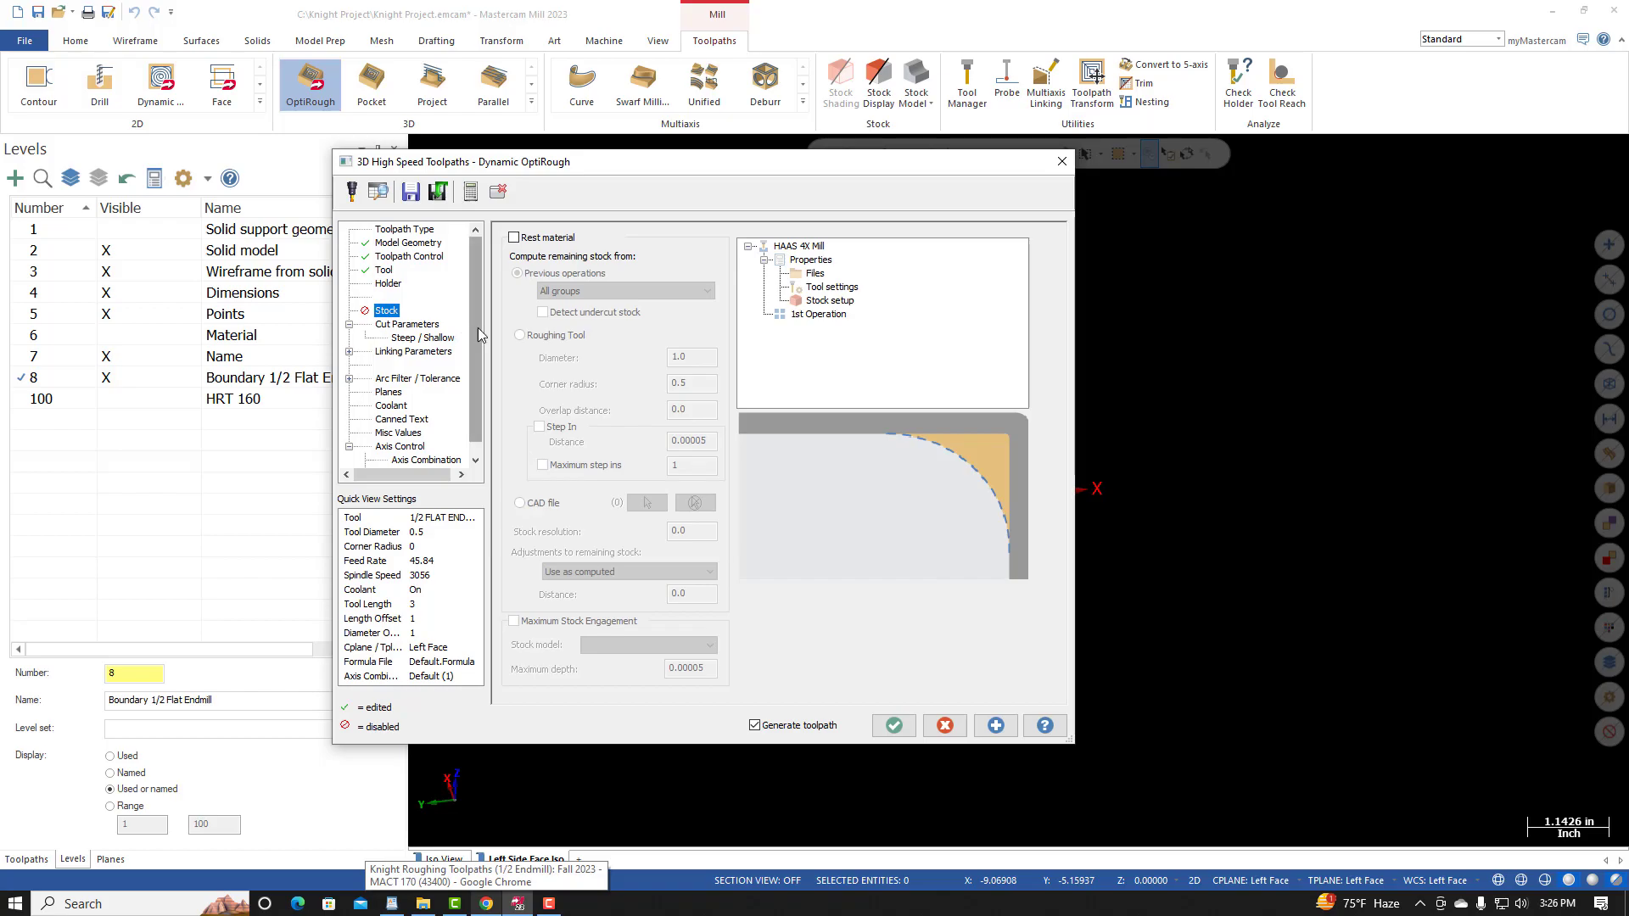
click(513, 237)
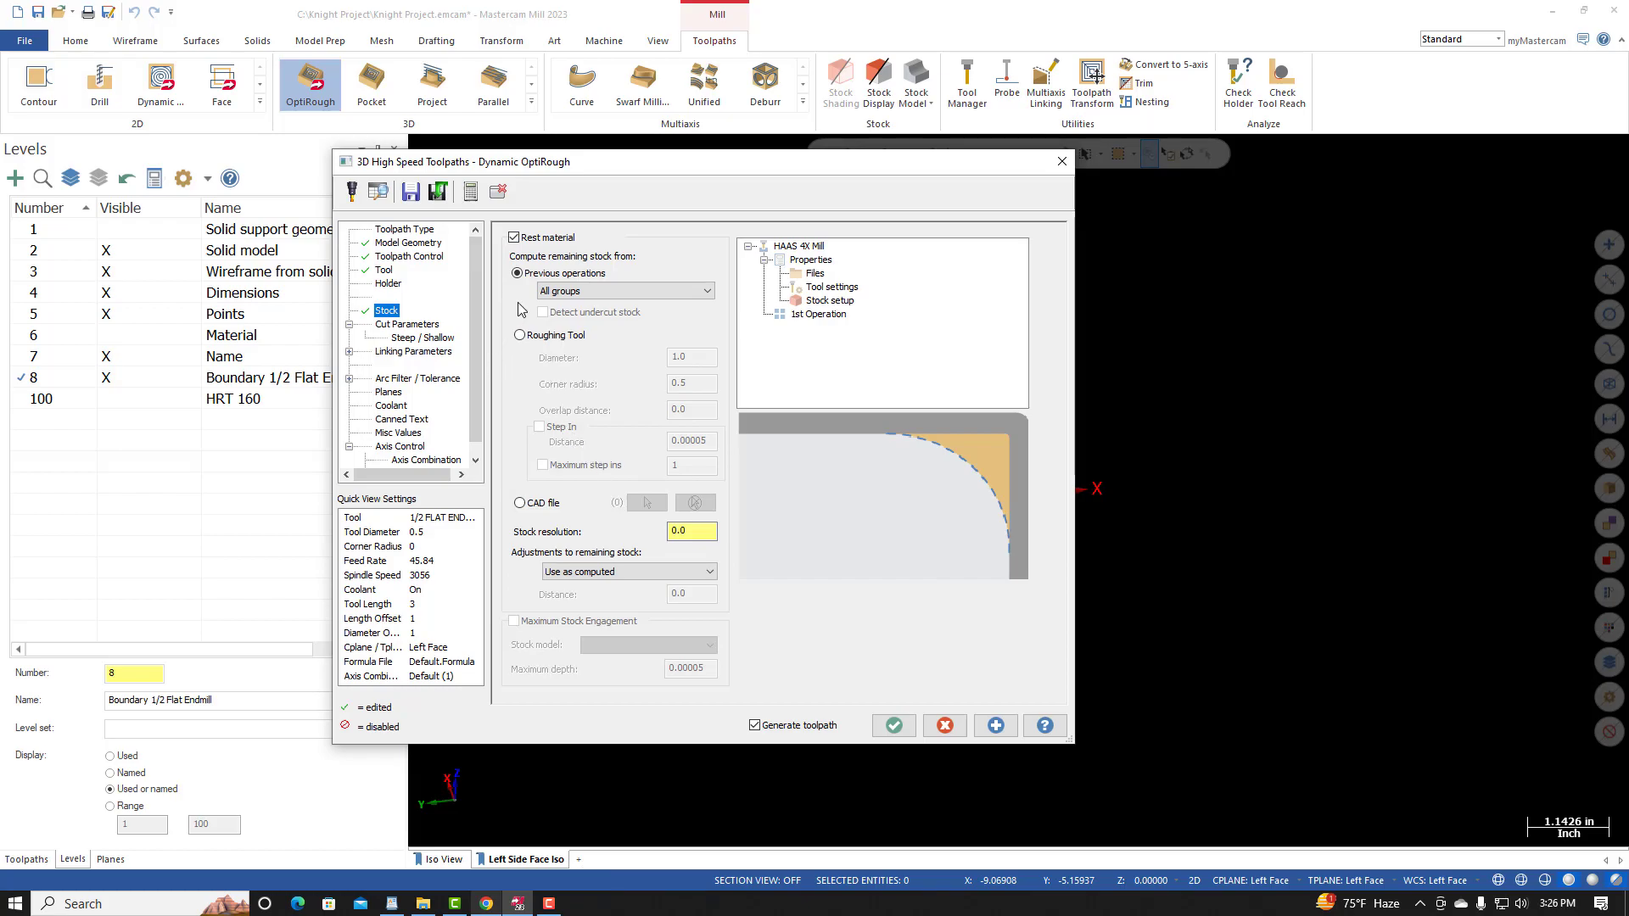
click(608, 293)
click(662, 254)
click(891, 727)
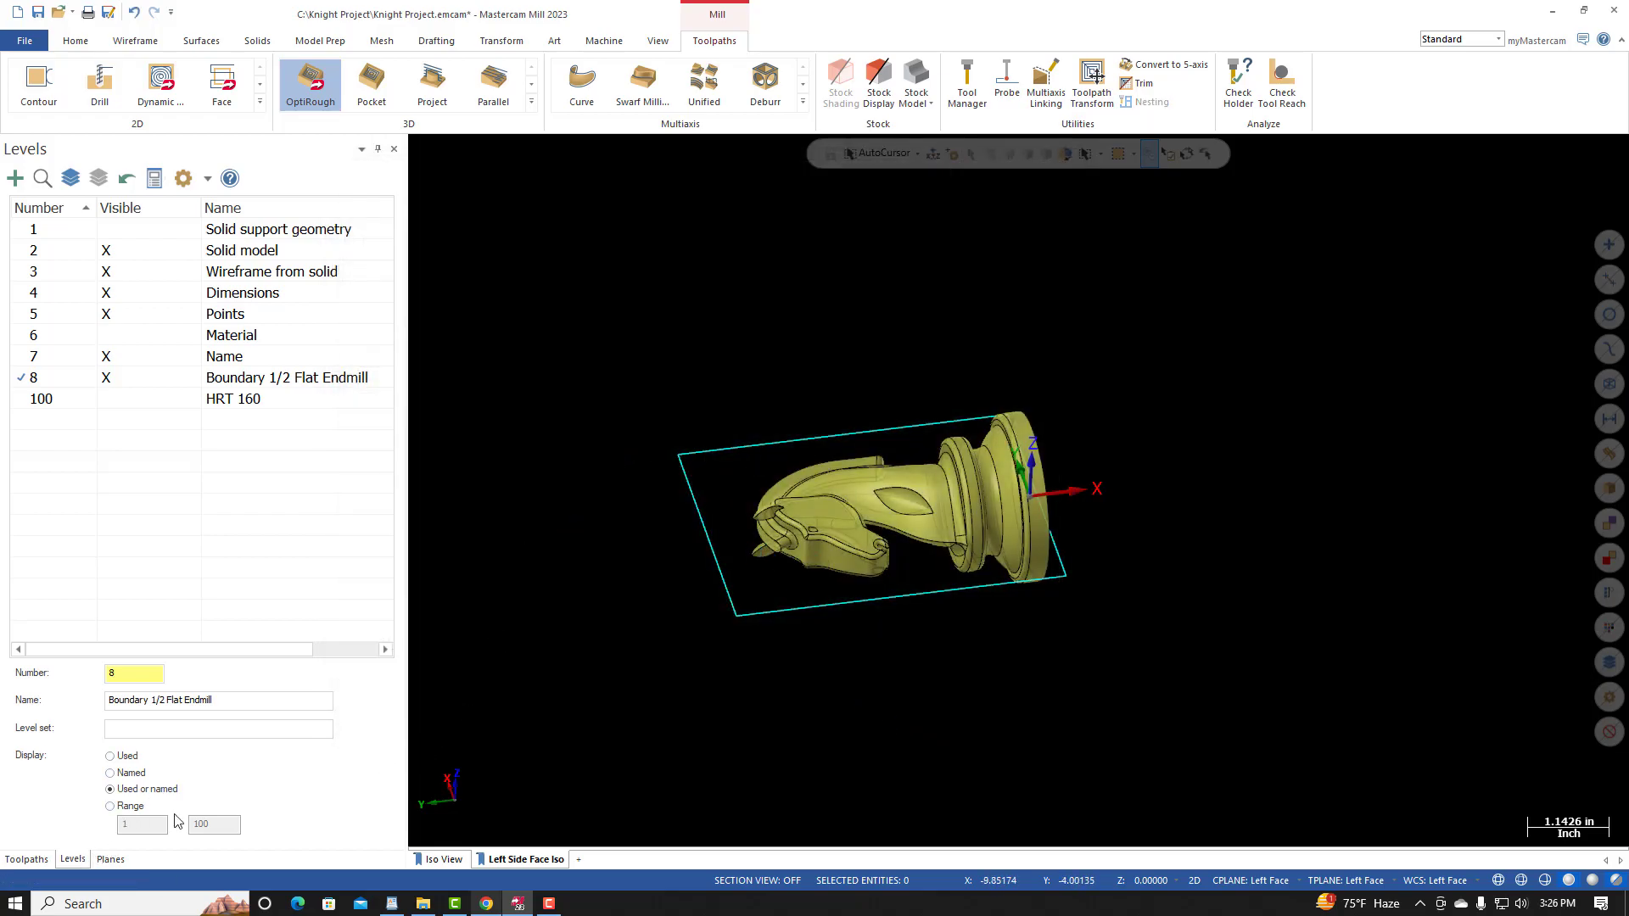
Step: Hide the generated toolpath's display and move the insert arrow above the Dynamic OptiRest operation
click(27, 860)
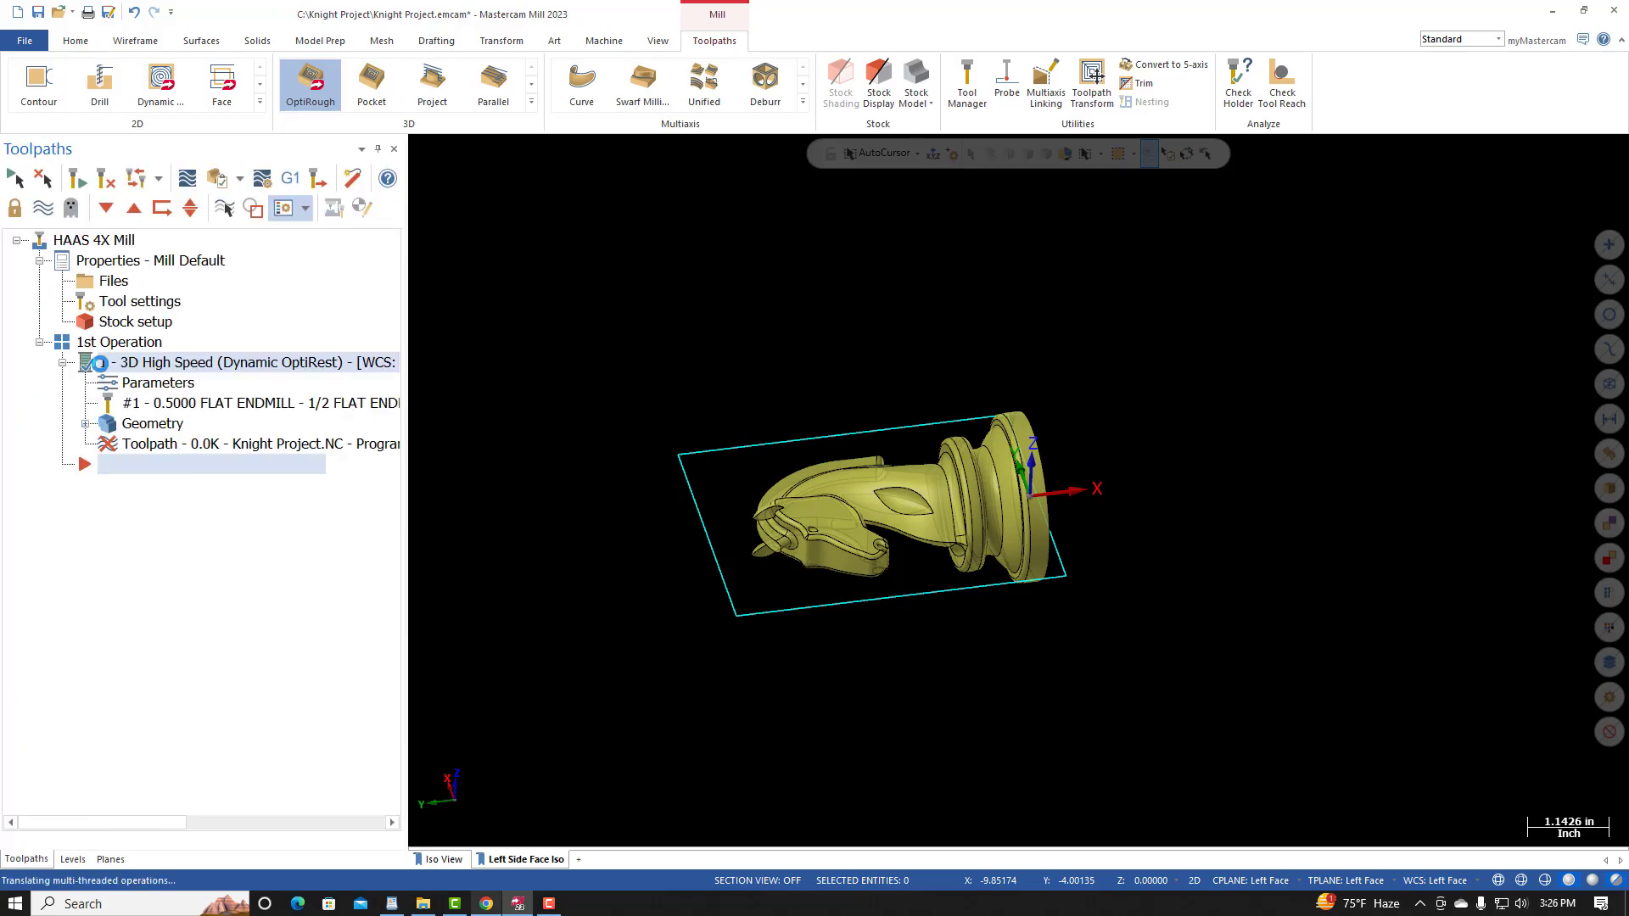
middle_drag(632, 441, 618, 494)
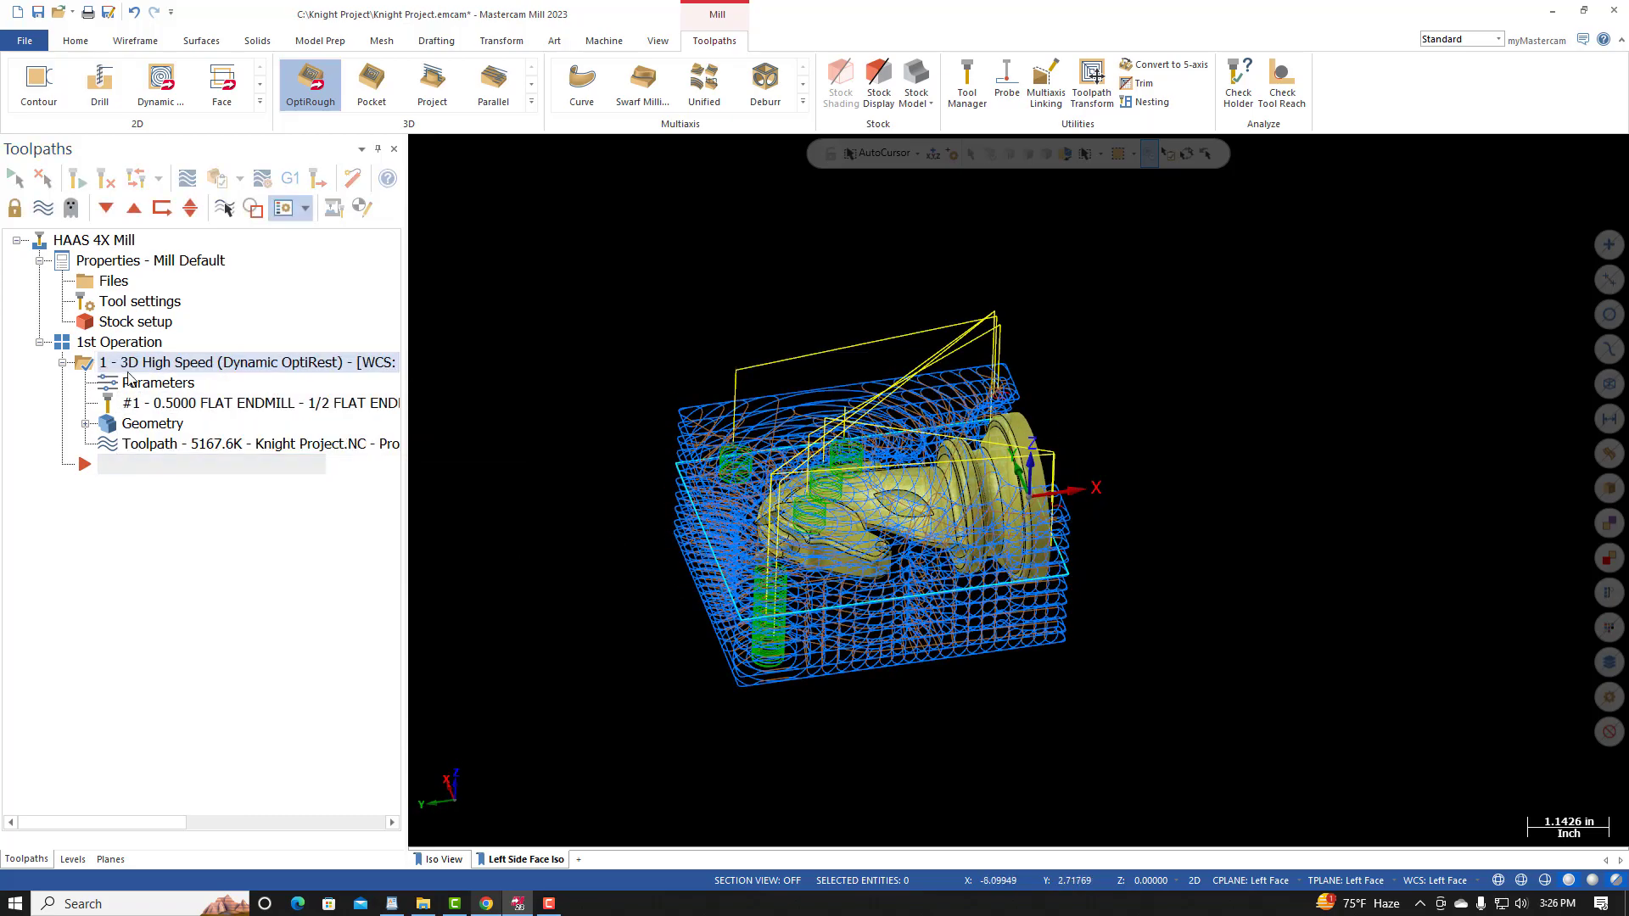
key(alt+t)
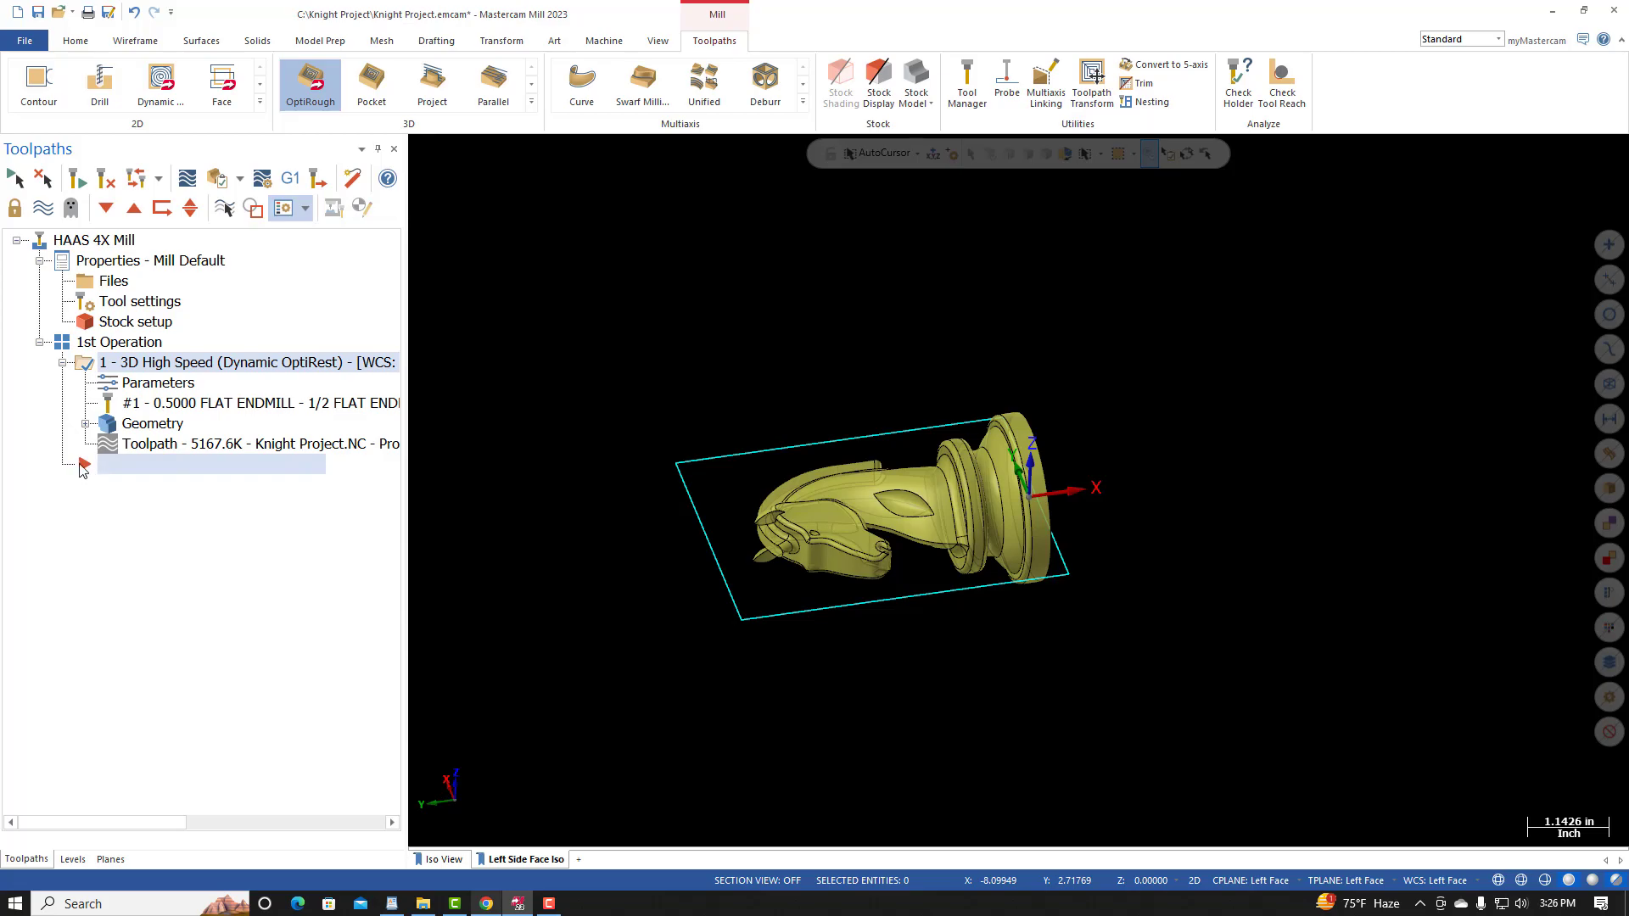
click(134, 207)
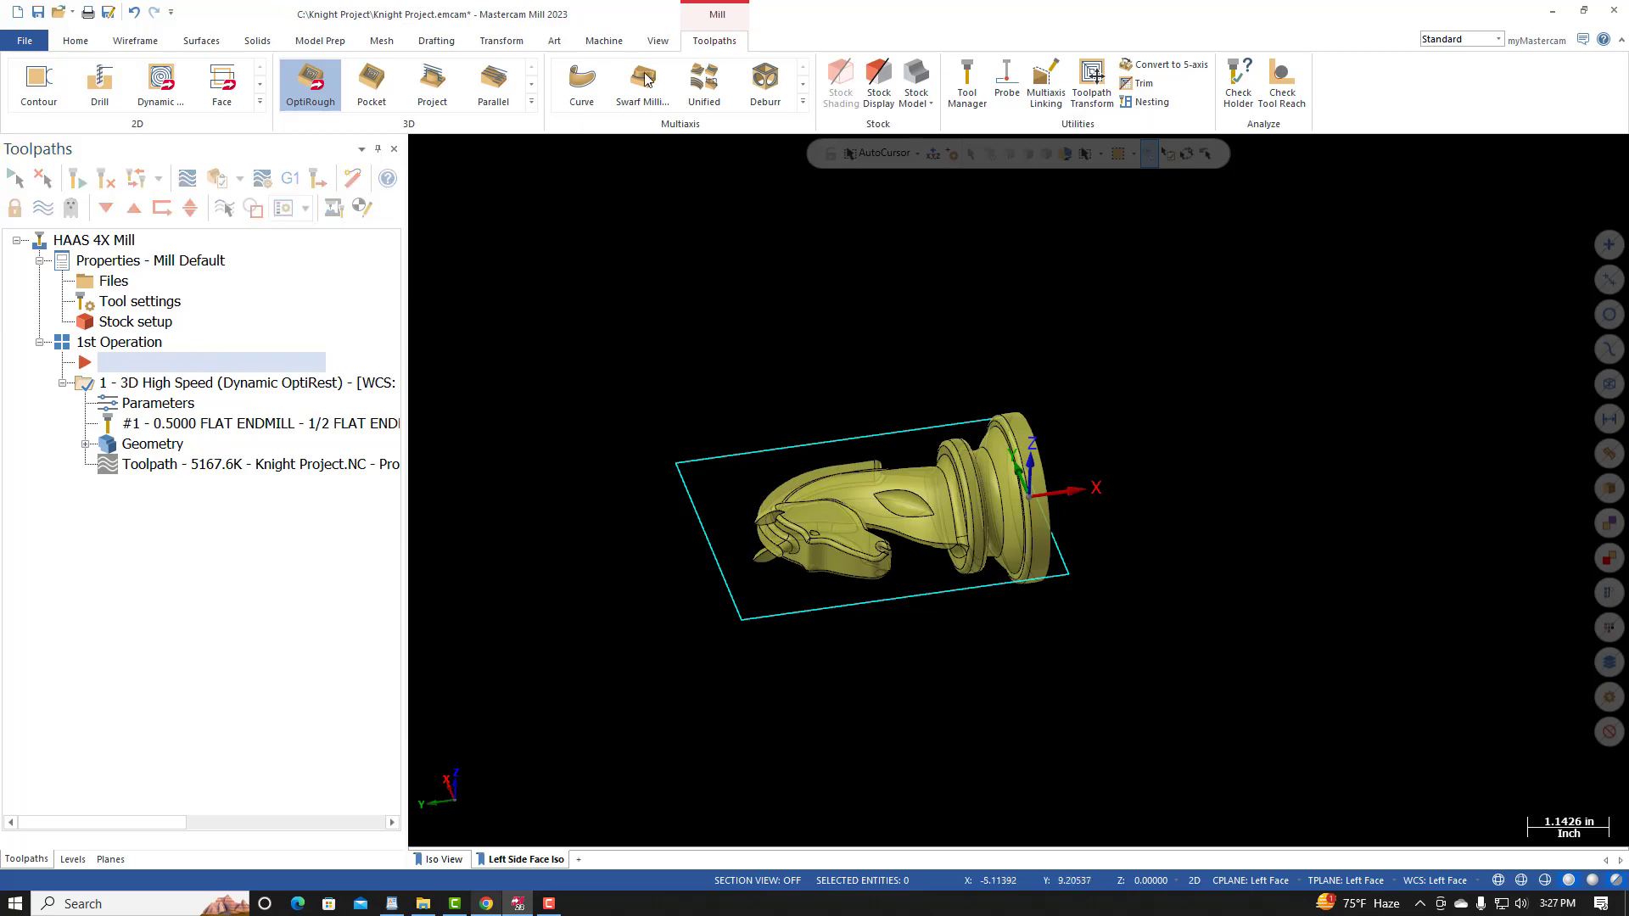
Step: Create a stock model named "Raw Stock" with Model as its initial stock shape
click(916, 75)
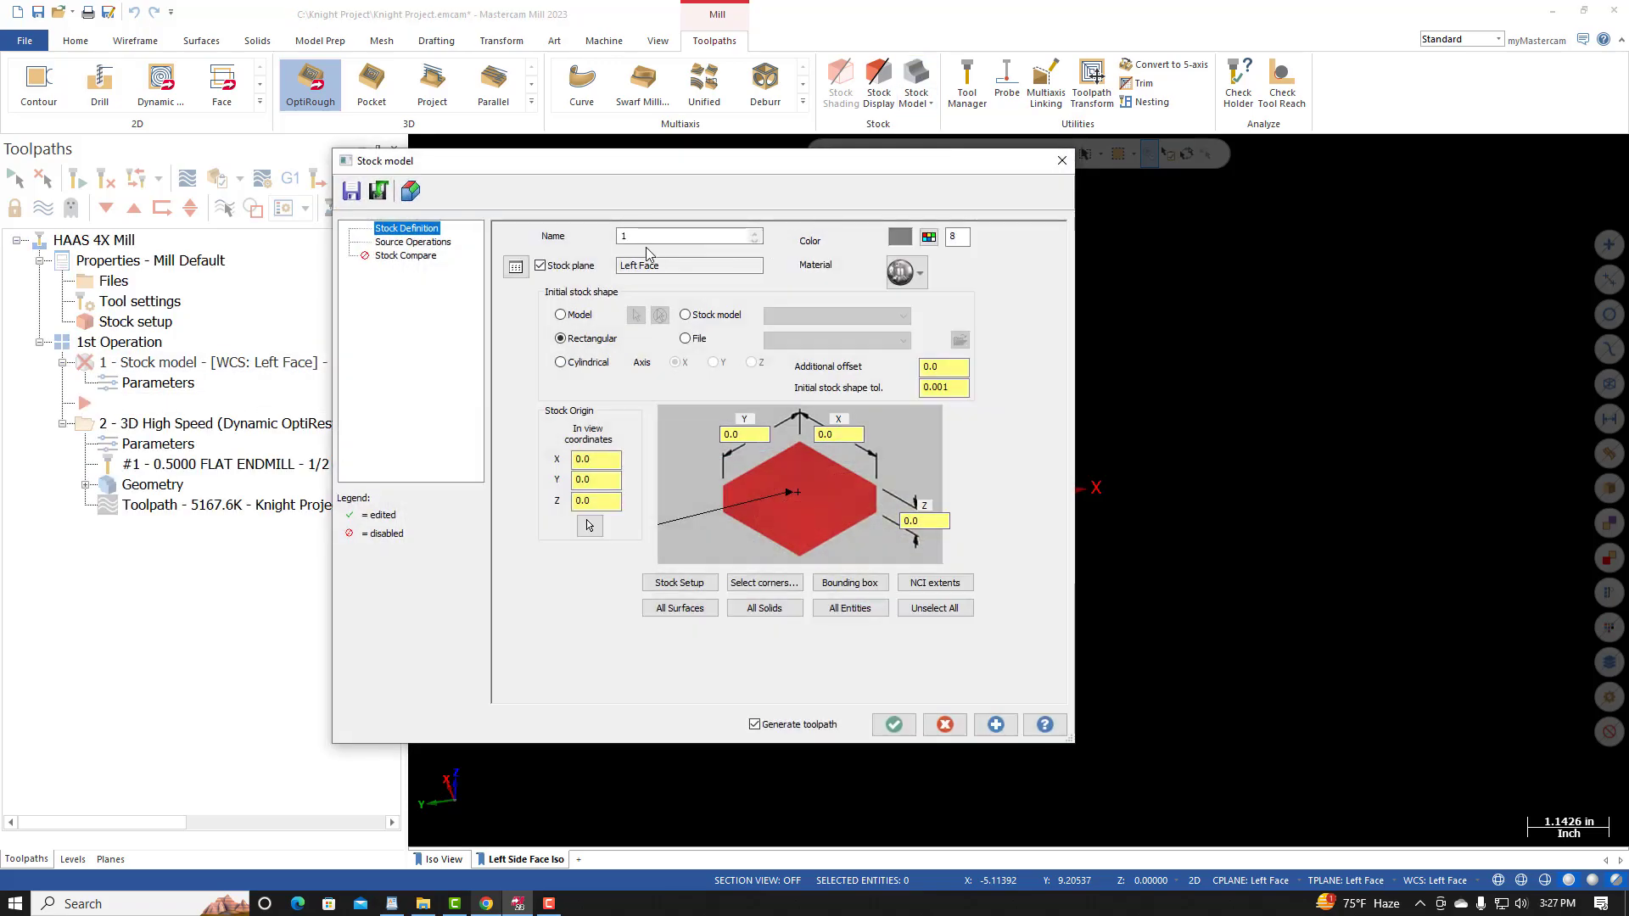
text(r)
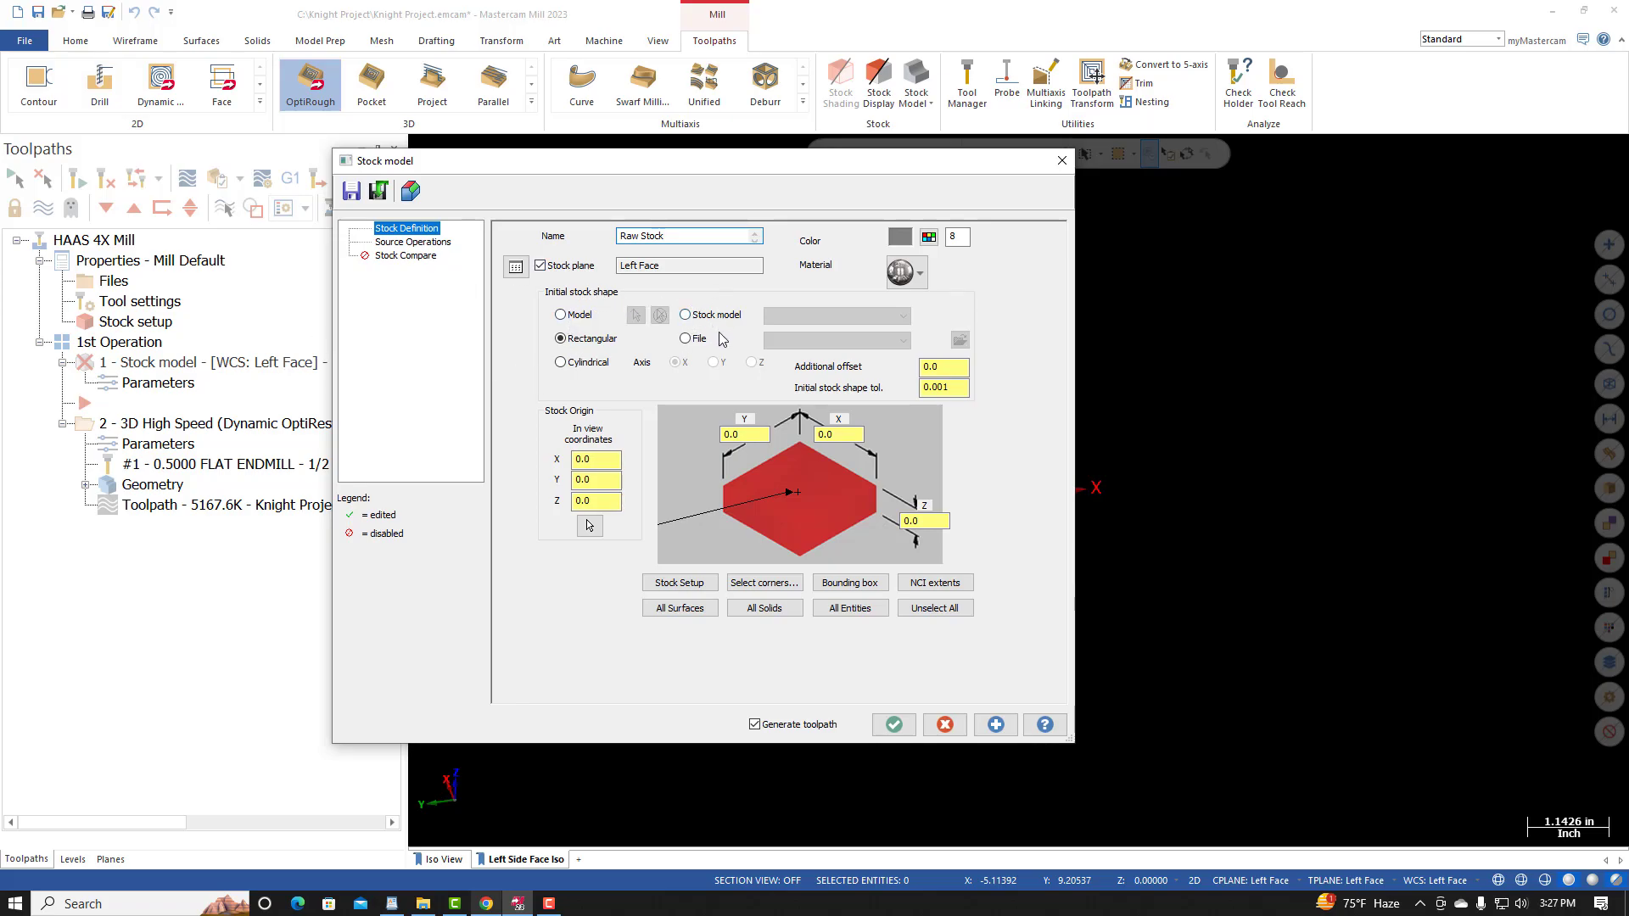
click(685, 316)
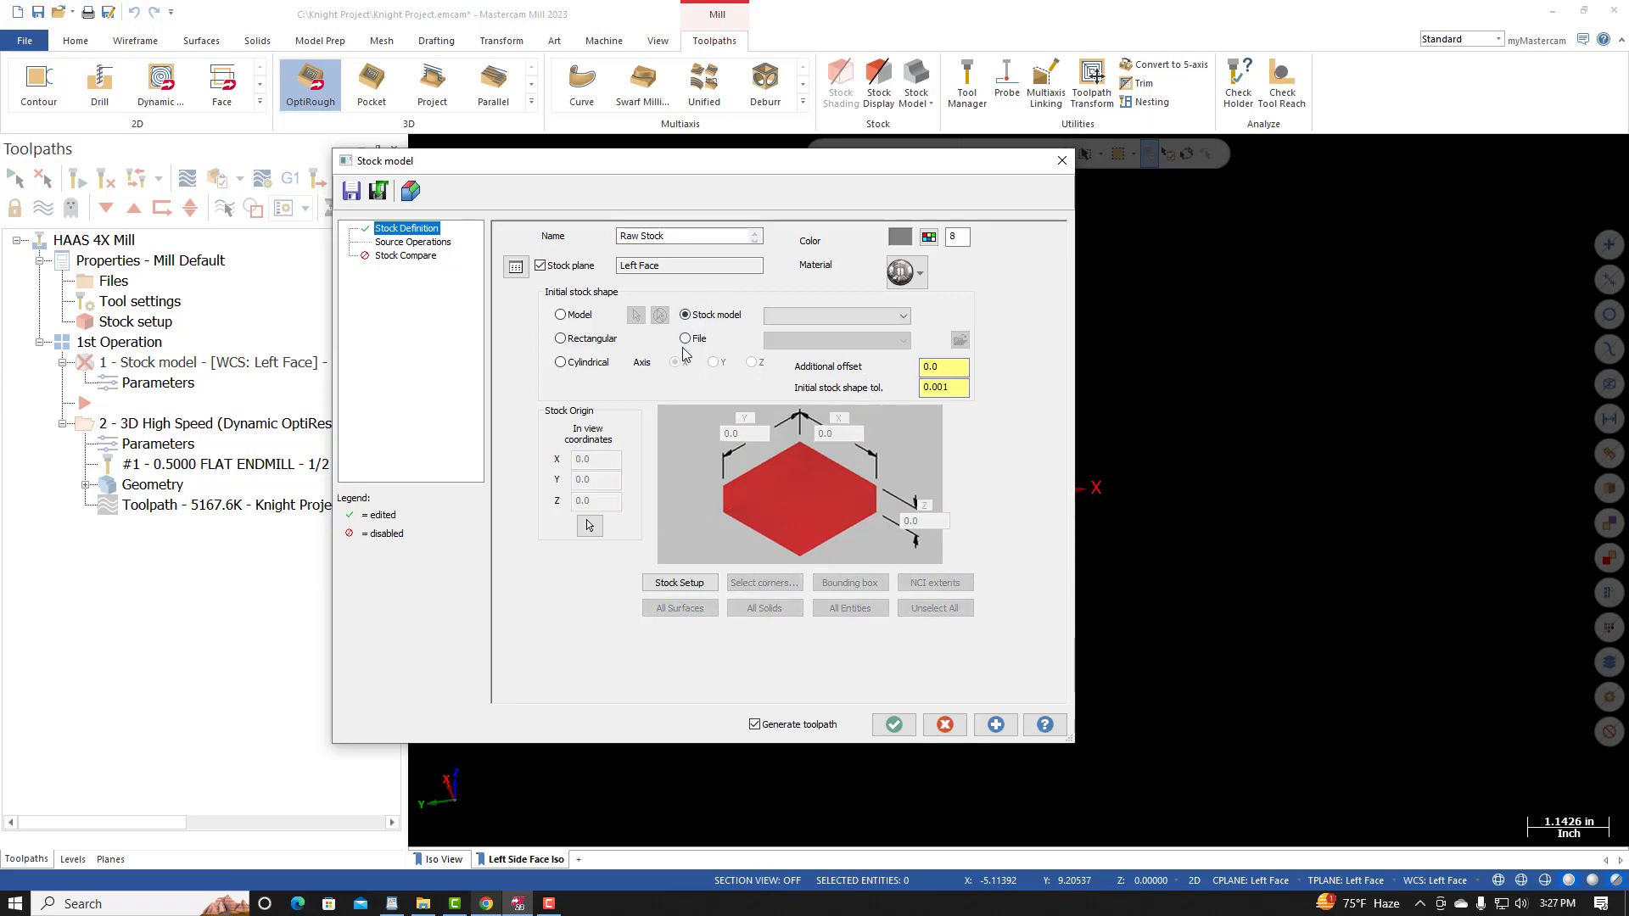
click(561, 317)
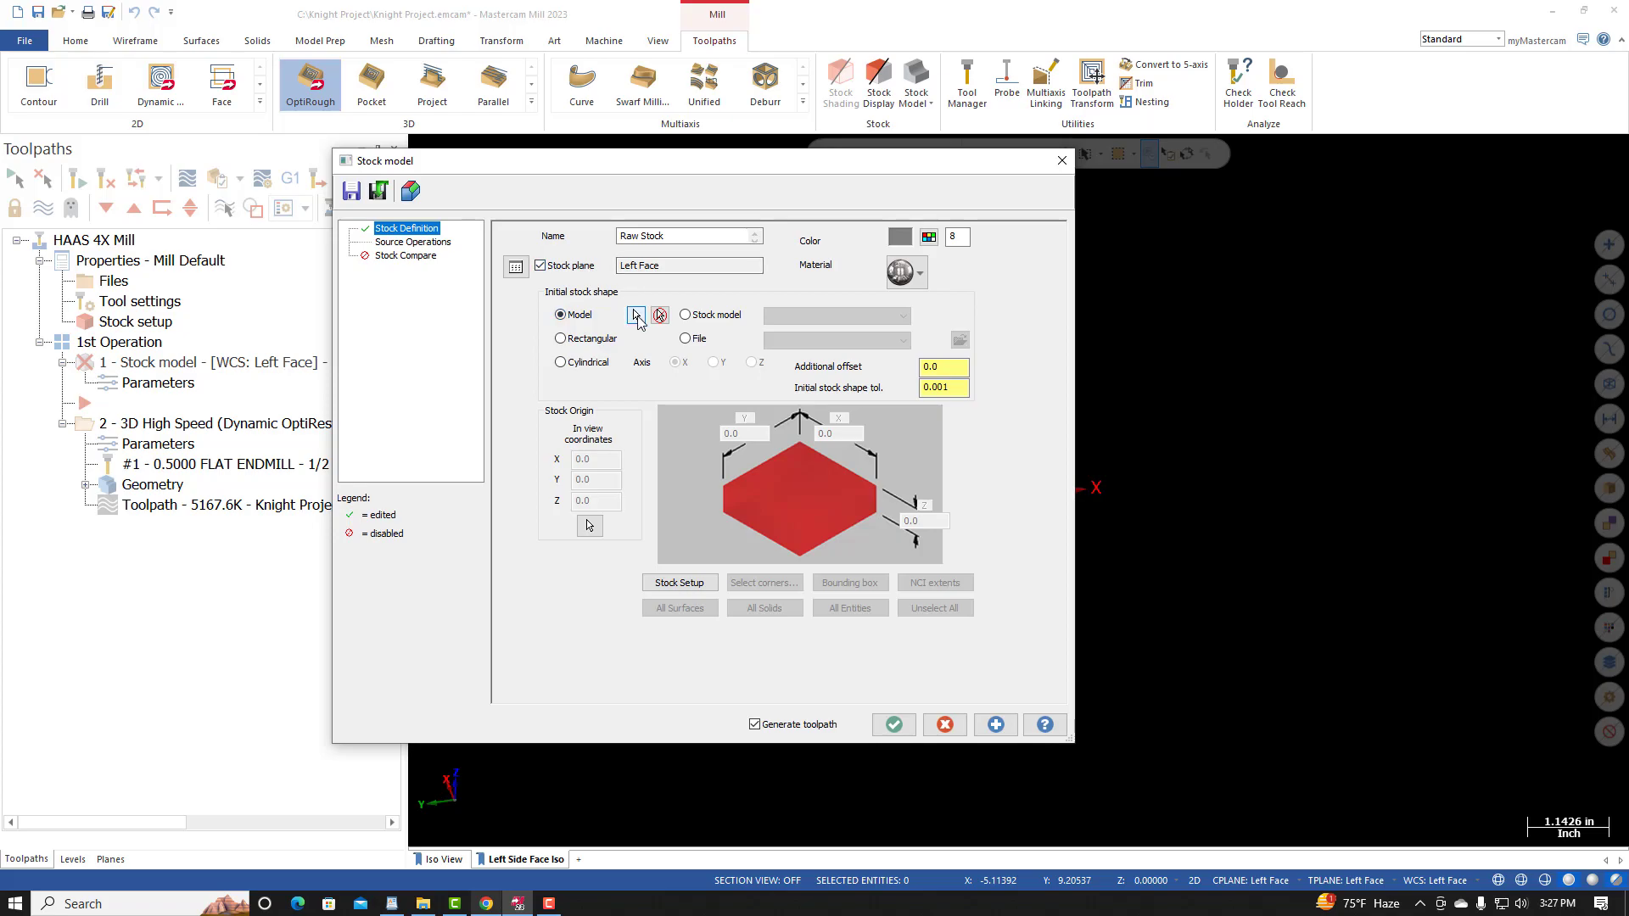
Step: Start picking the model for the initial stock shape and make the Material level visible
click(637, 315)
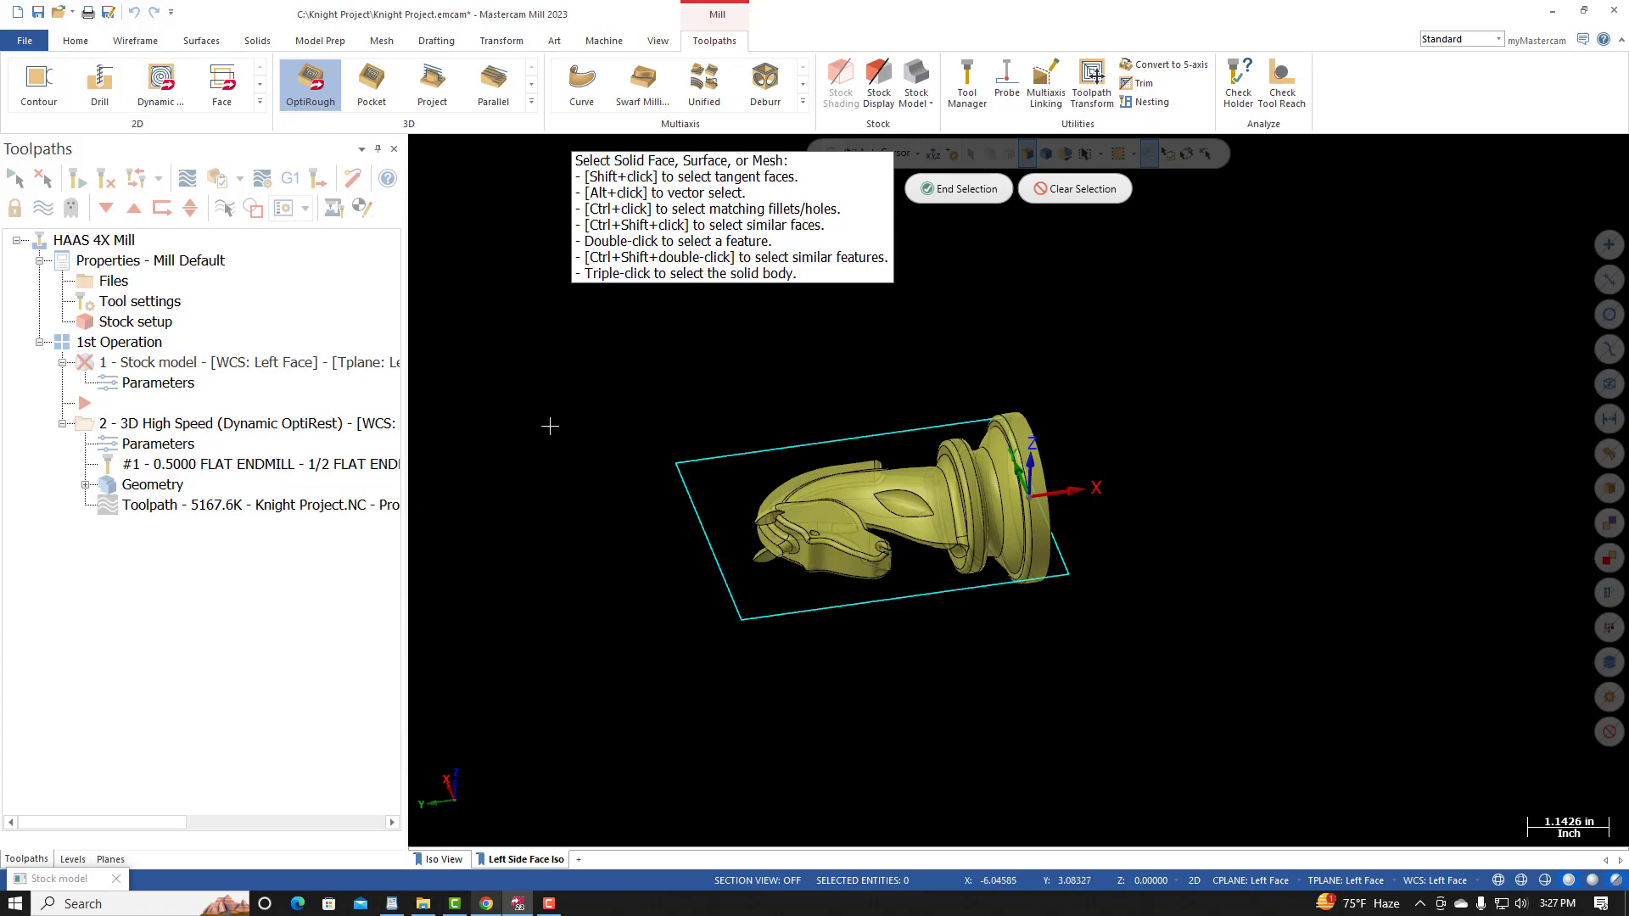
click(72, 860)
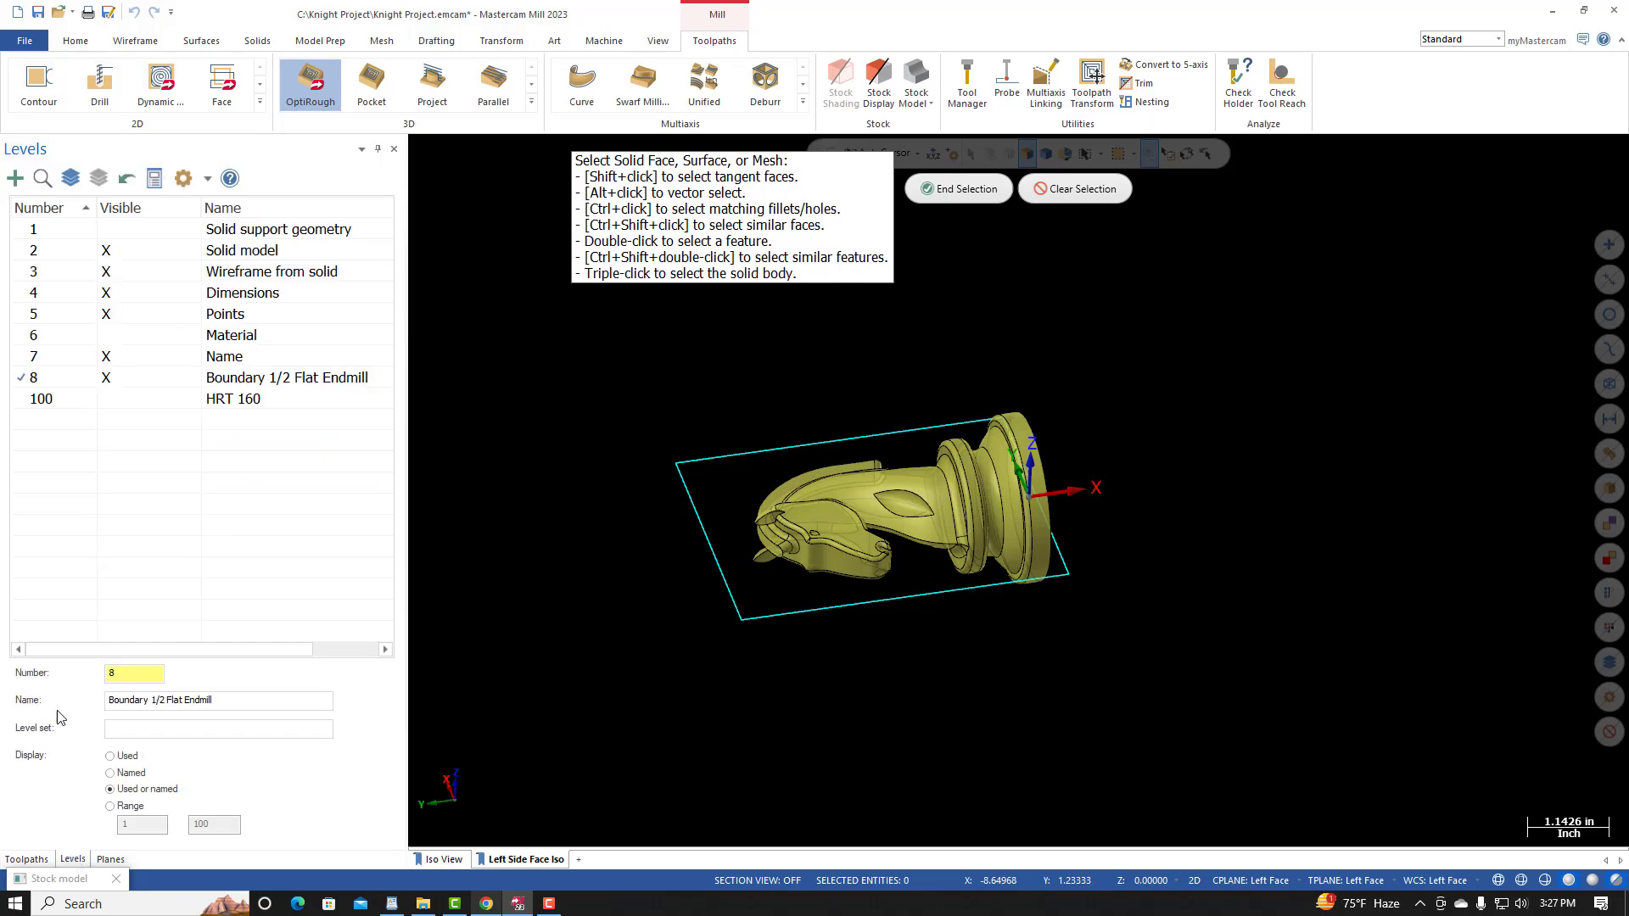
click(108, 339)
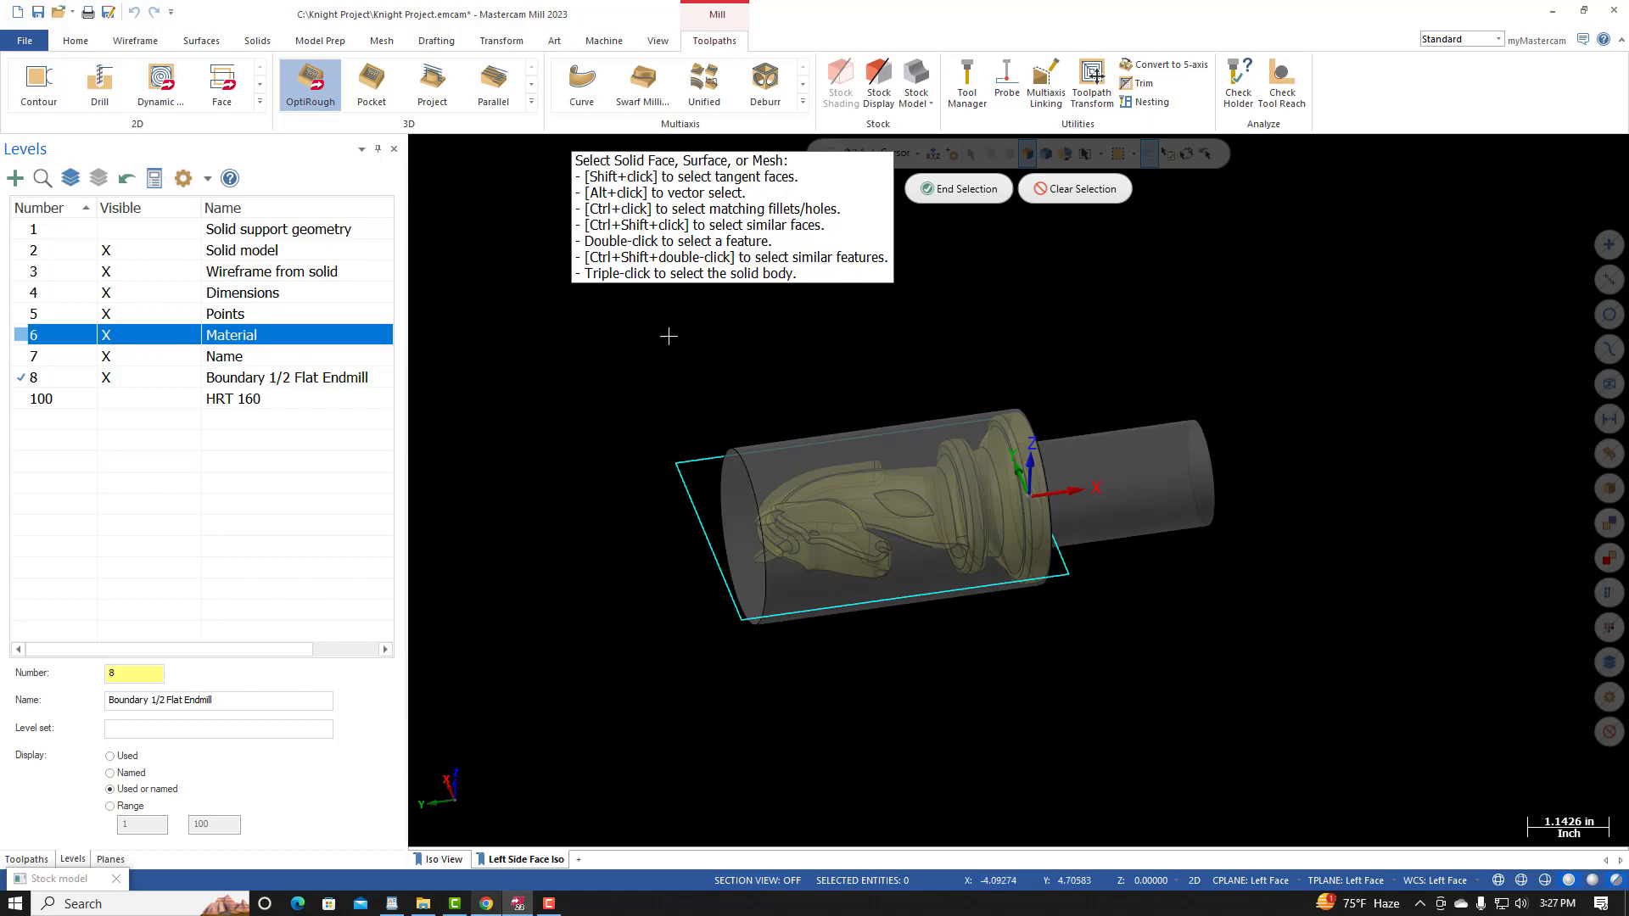
Step: Select both cylindrical sections of the material solid as the initial stock and accept the Raw Stock model
click(757, 473)
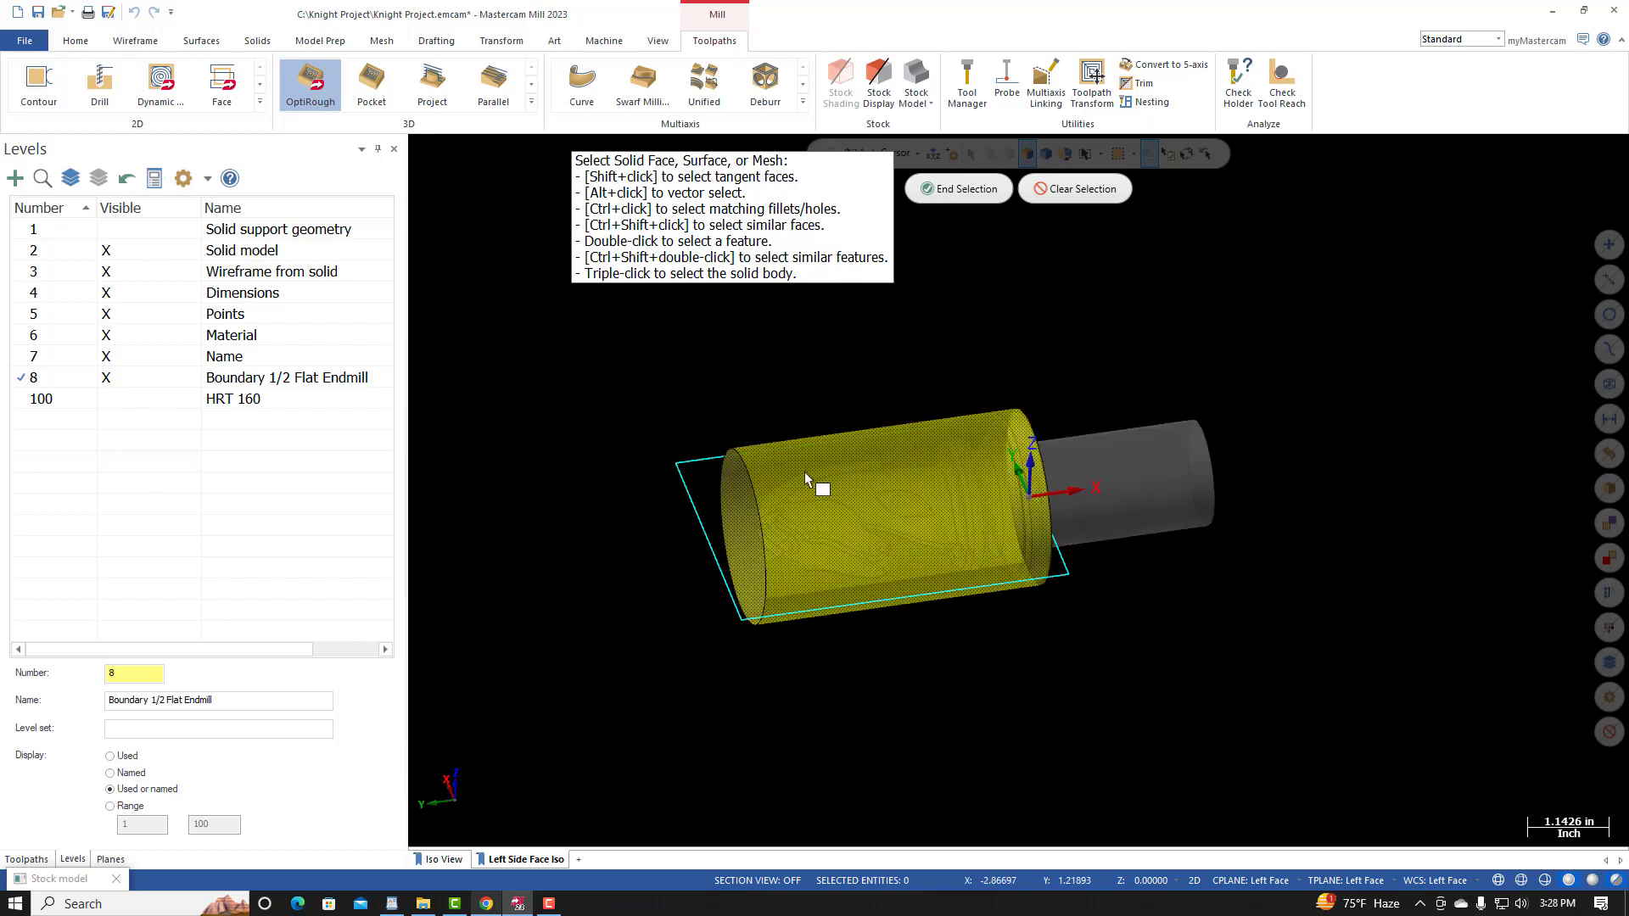
middle_drag(1193, 640, 777, 608)
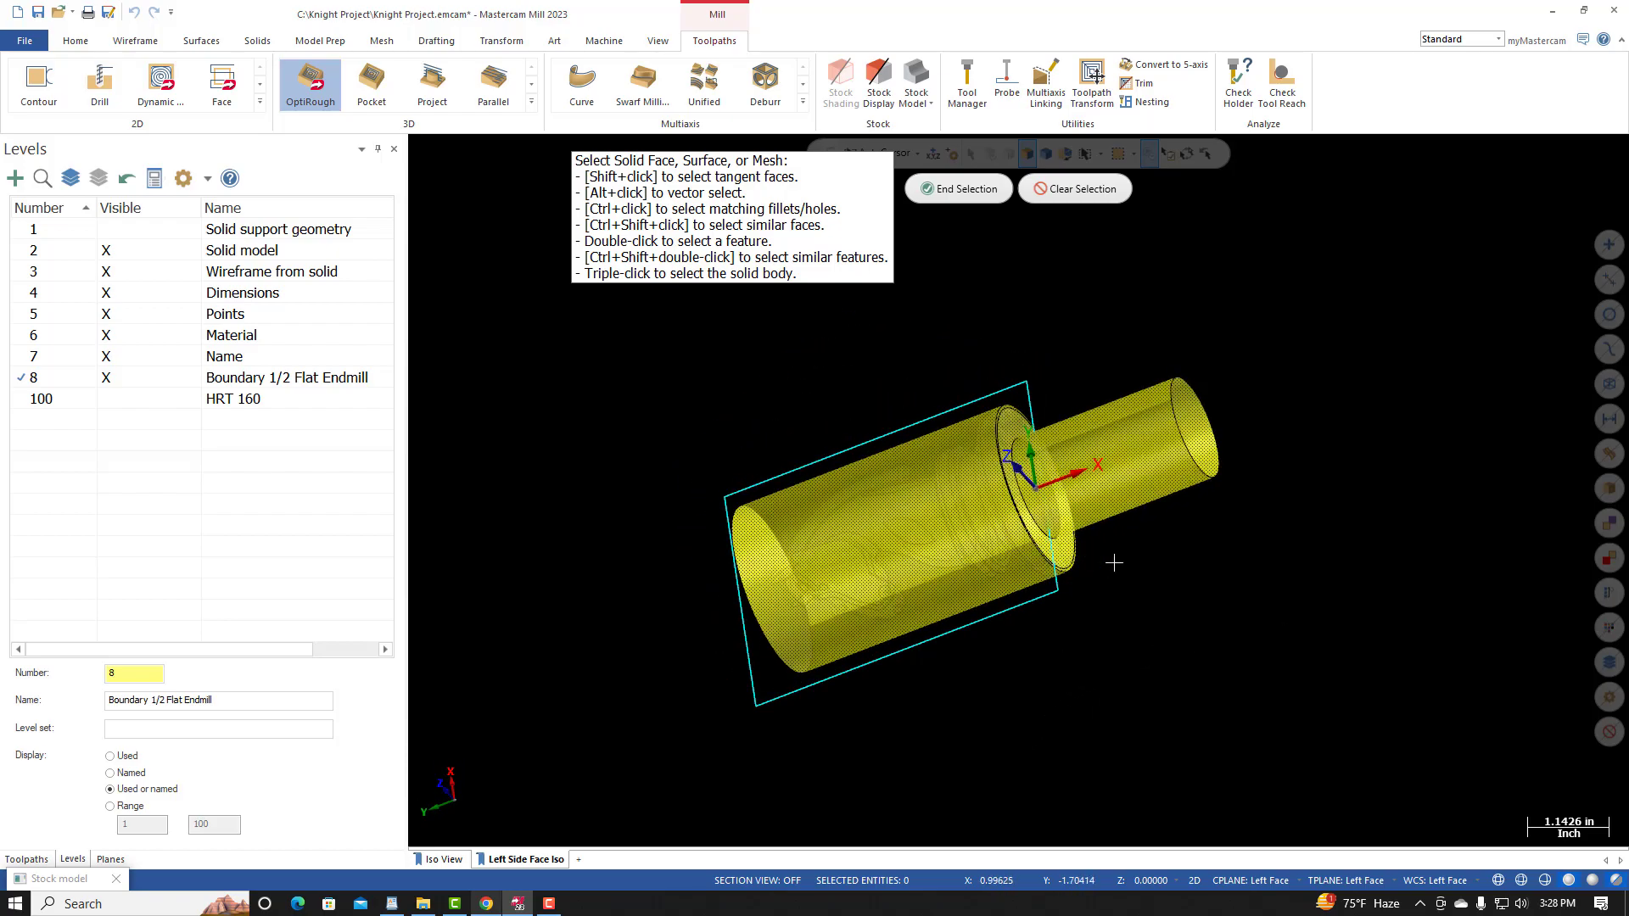
middle_drag(1140, 627, 1220, 588)
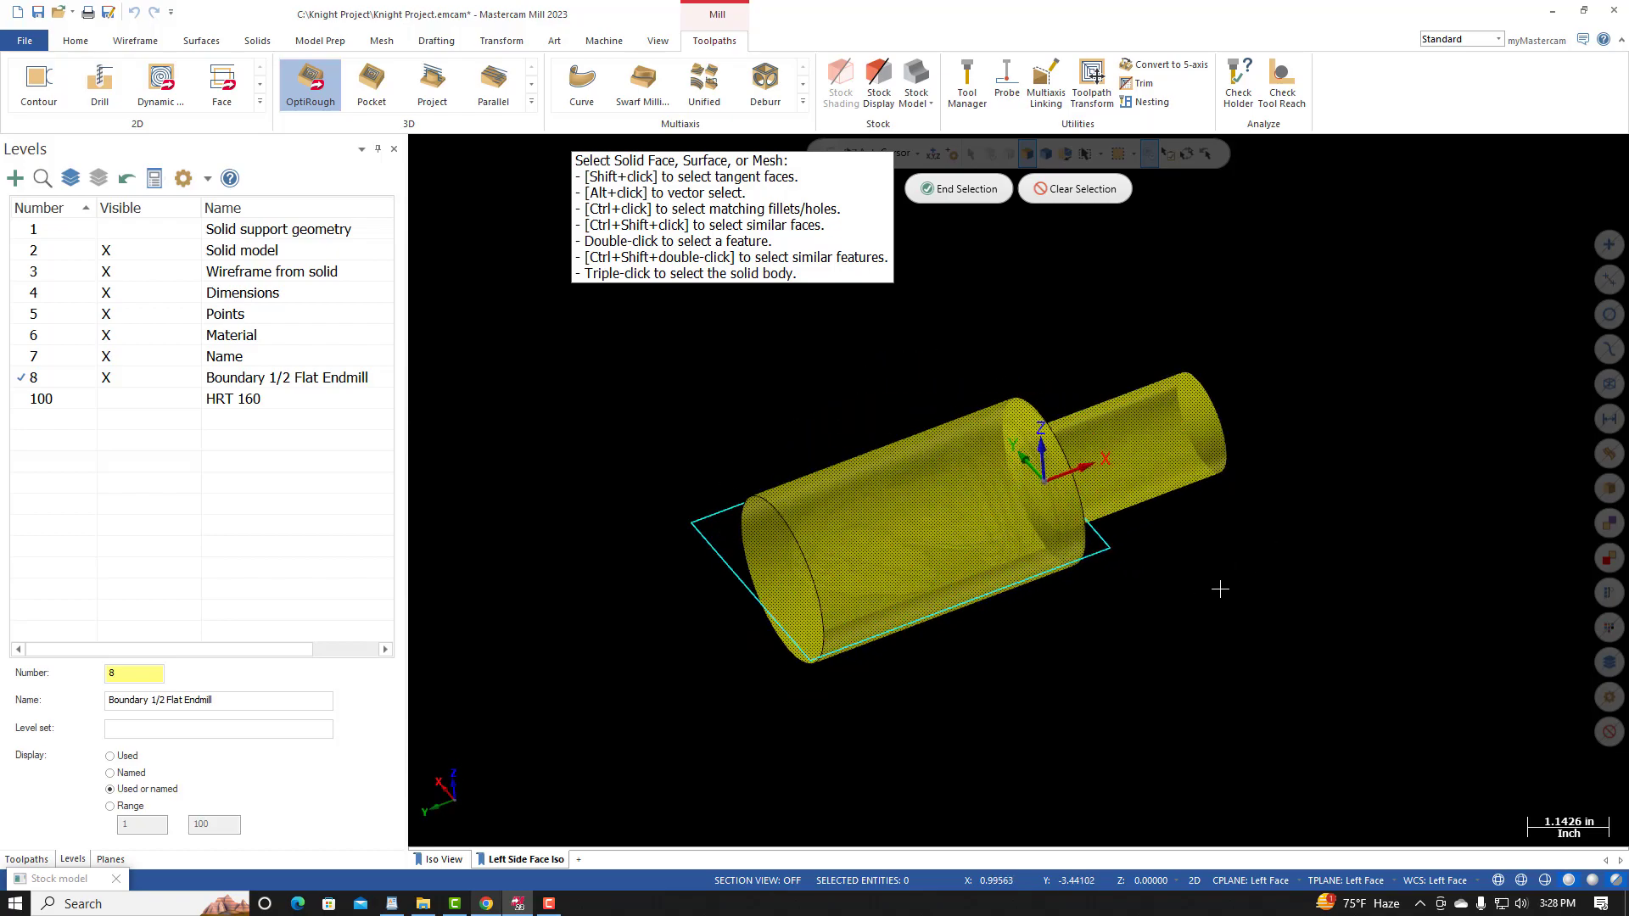
click(956, 190)
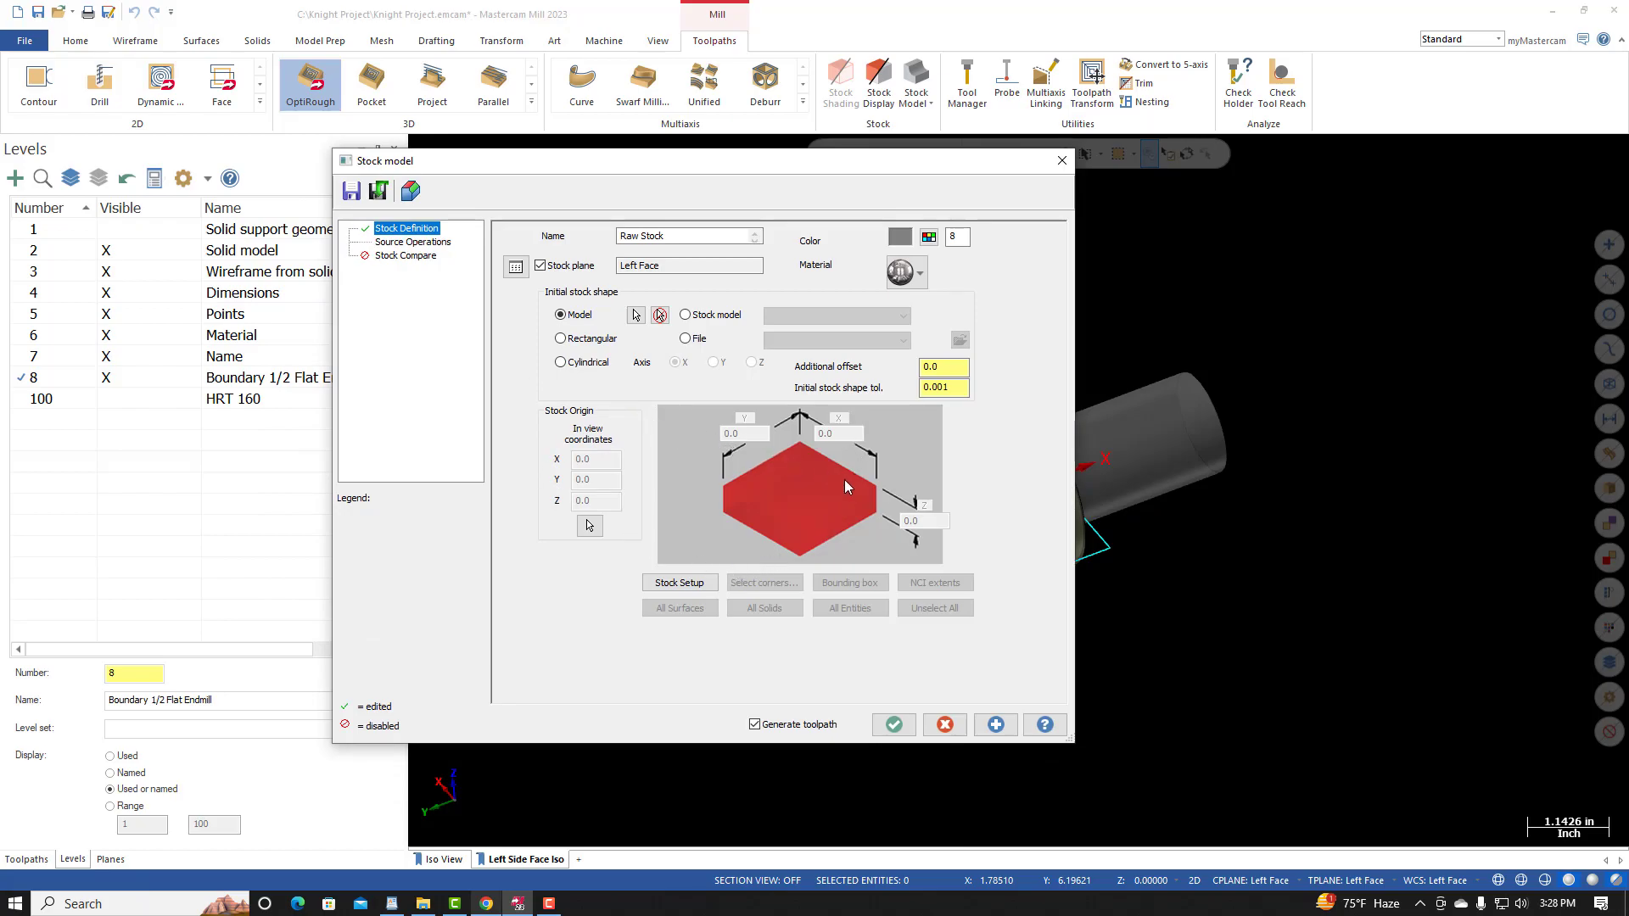
click(878, 724)
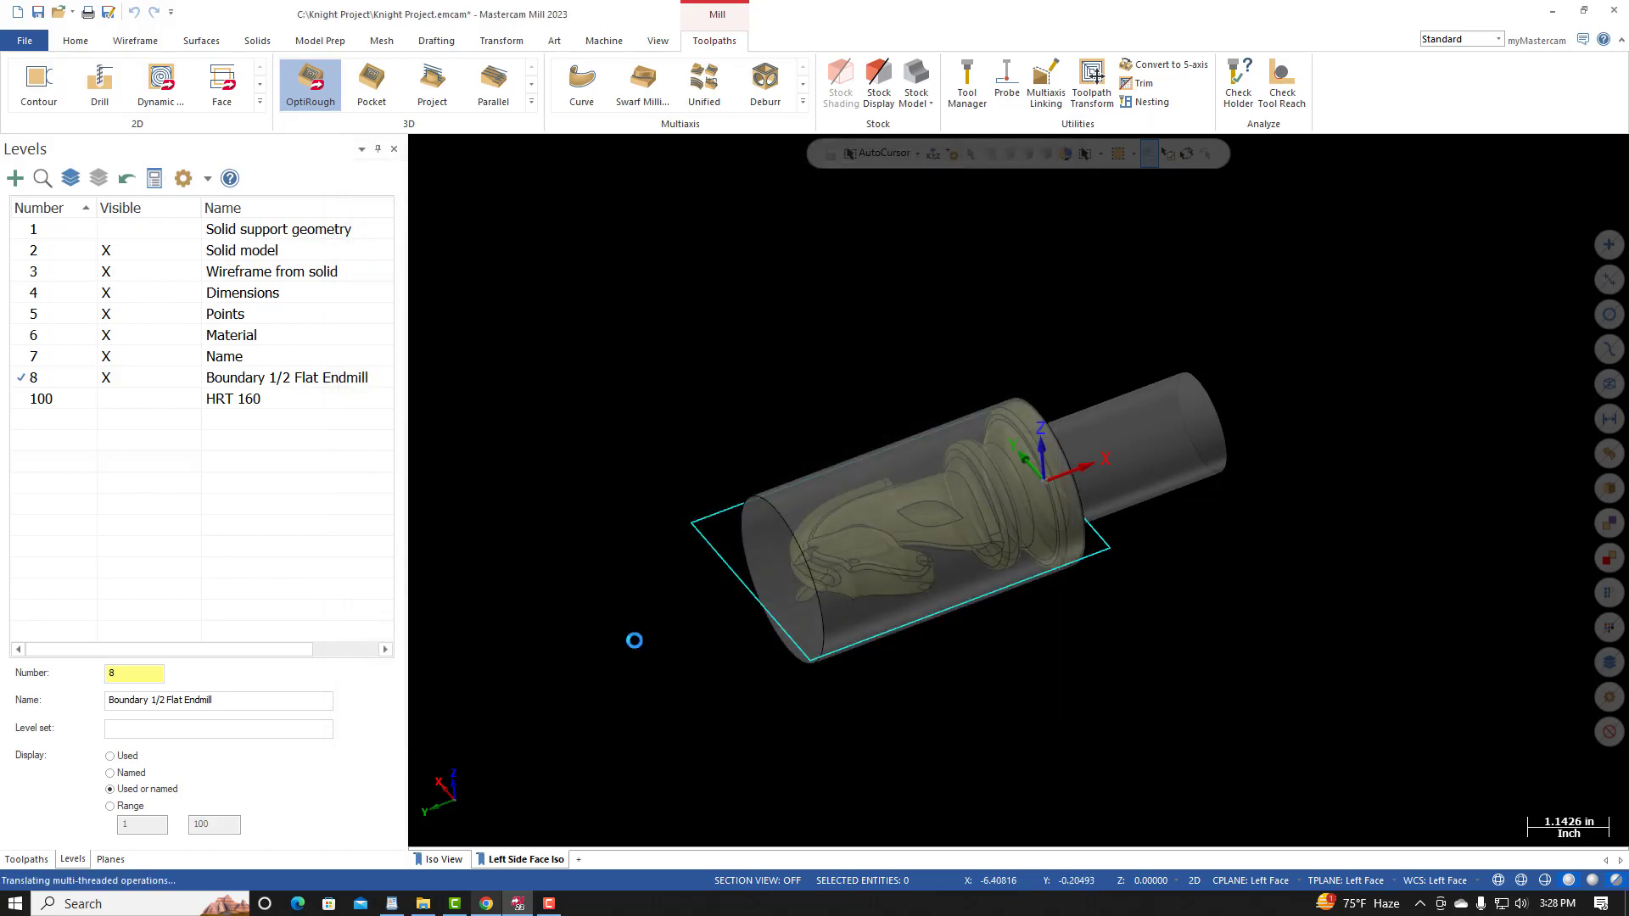
Step: Turn off the stock plane option in the Raw Stock model's parameters and regenerate the stock model
mouse_move(665, 639)
middle_down()
mouse_move(817, 607)
mouse_move(653, 587)
middle_up()
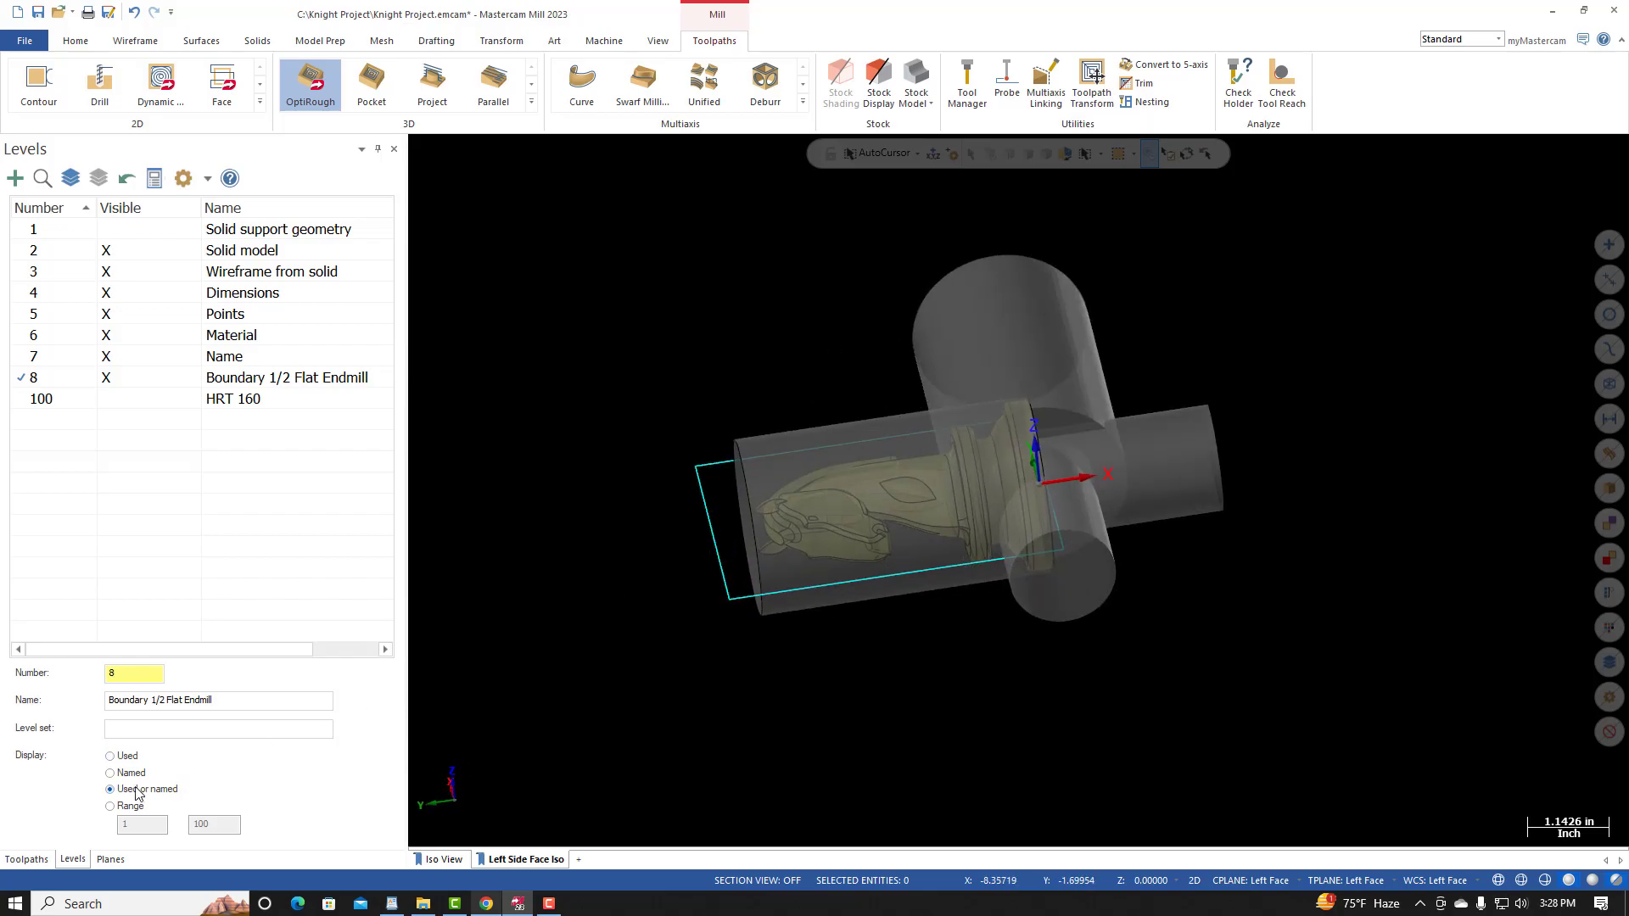
click(32, 859)
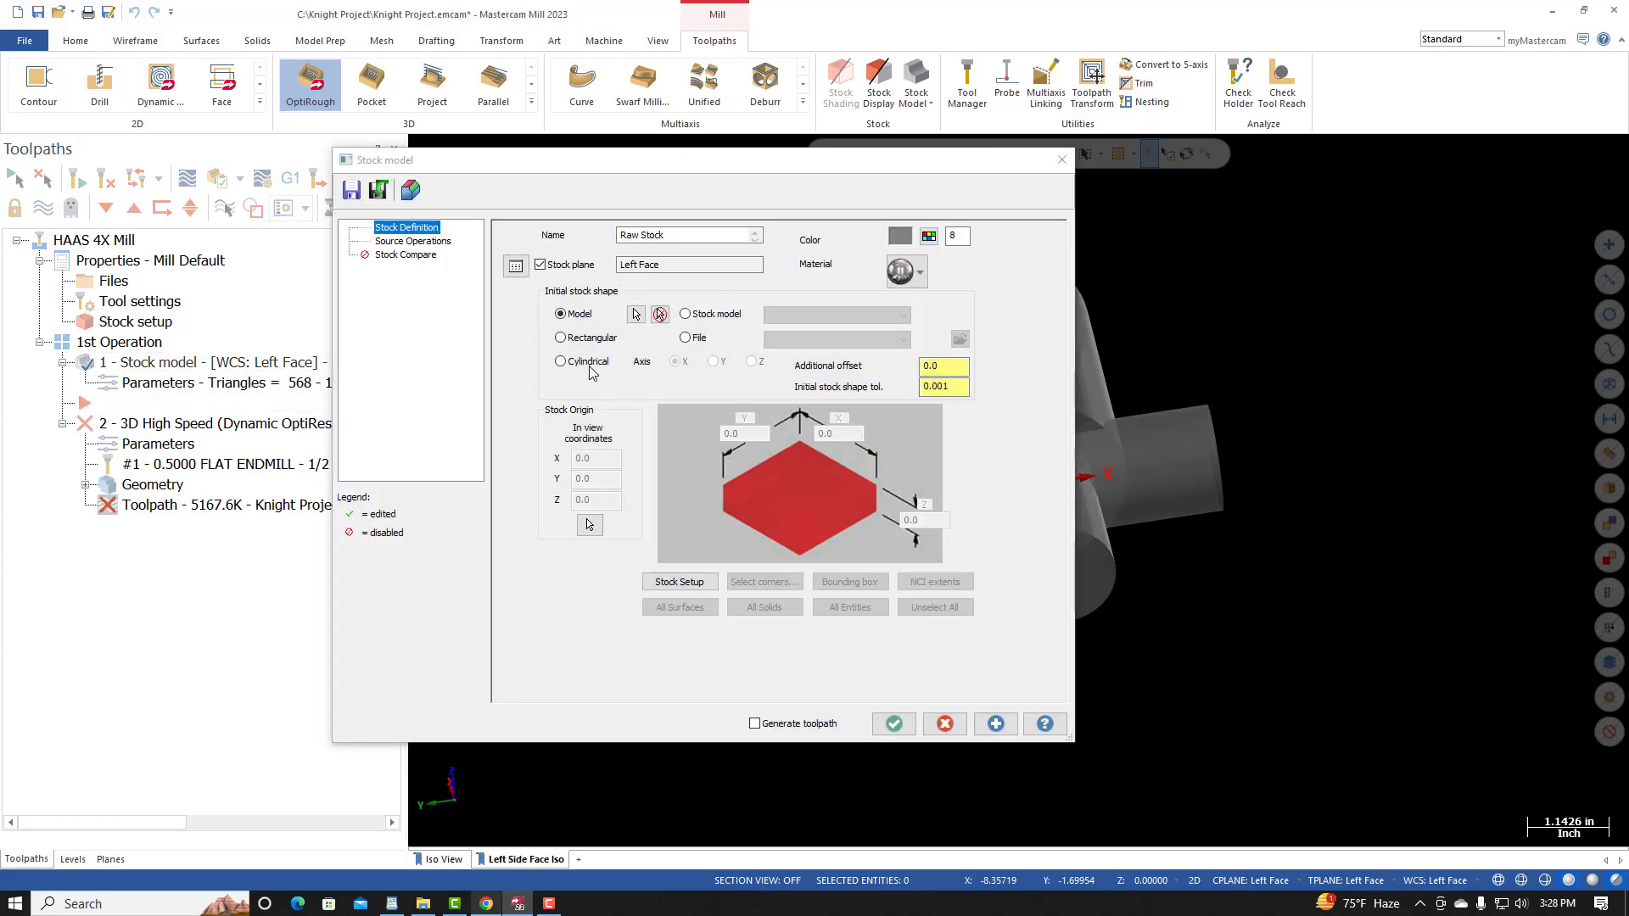
click(540, 266)
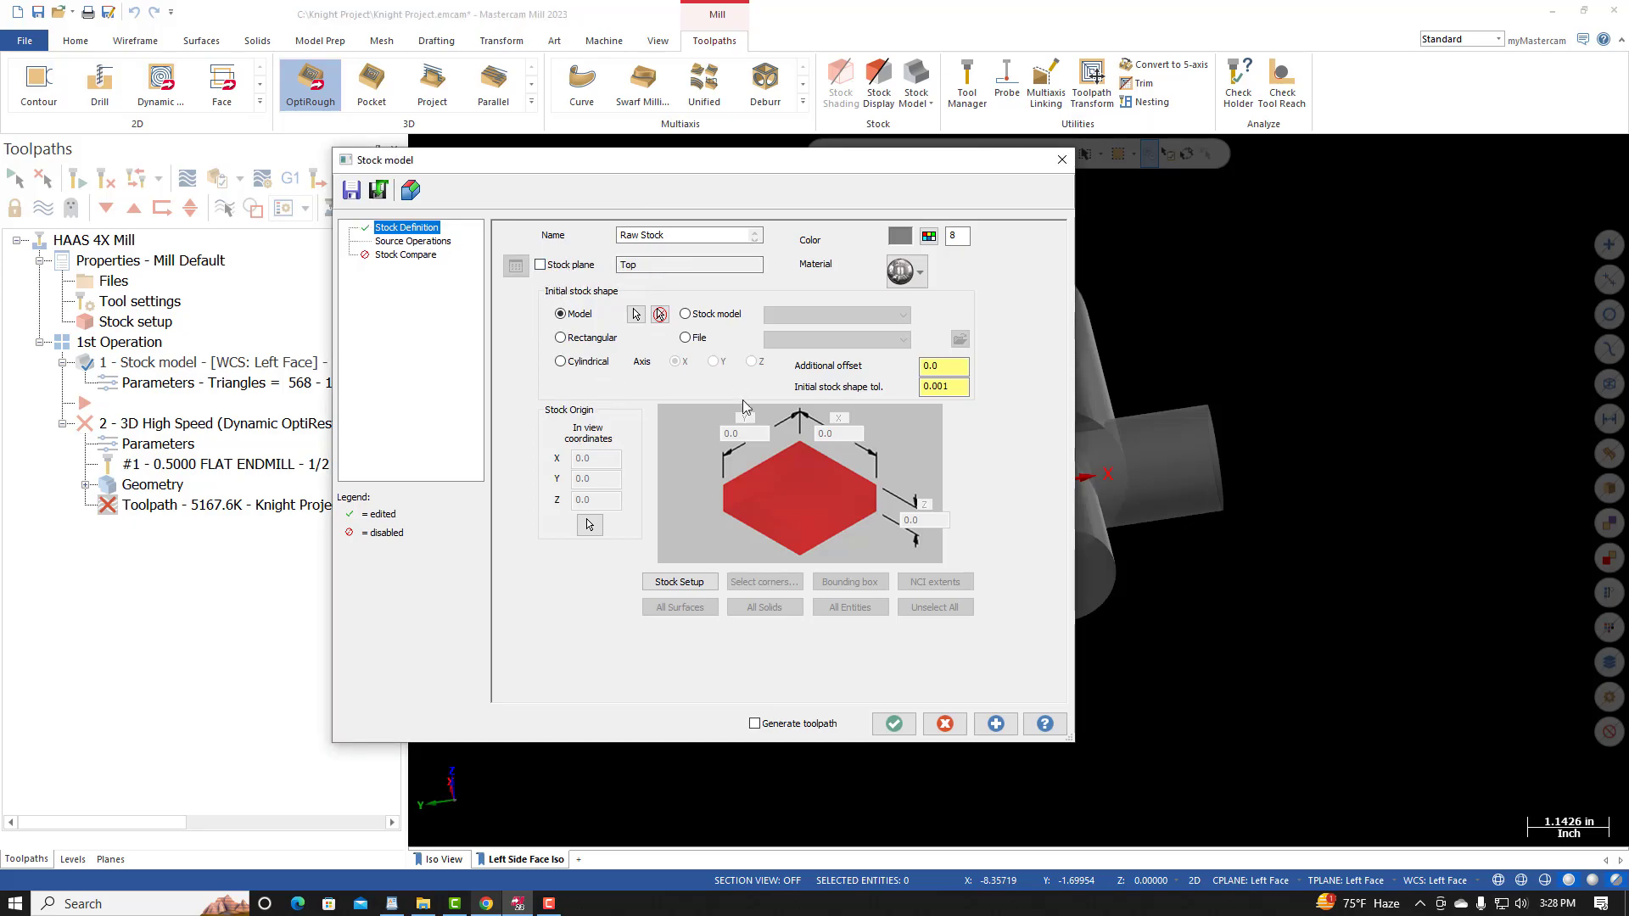
click(894, 723)
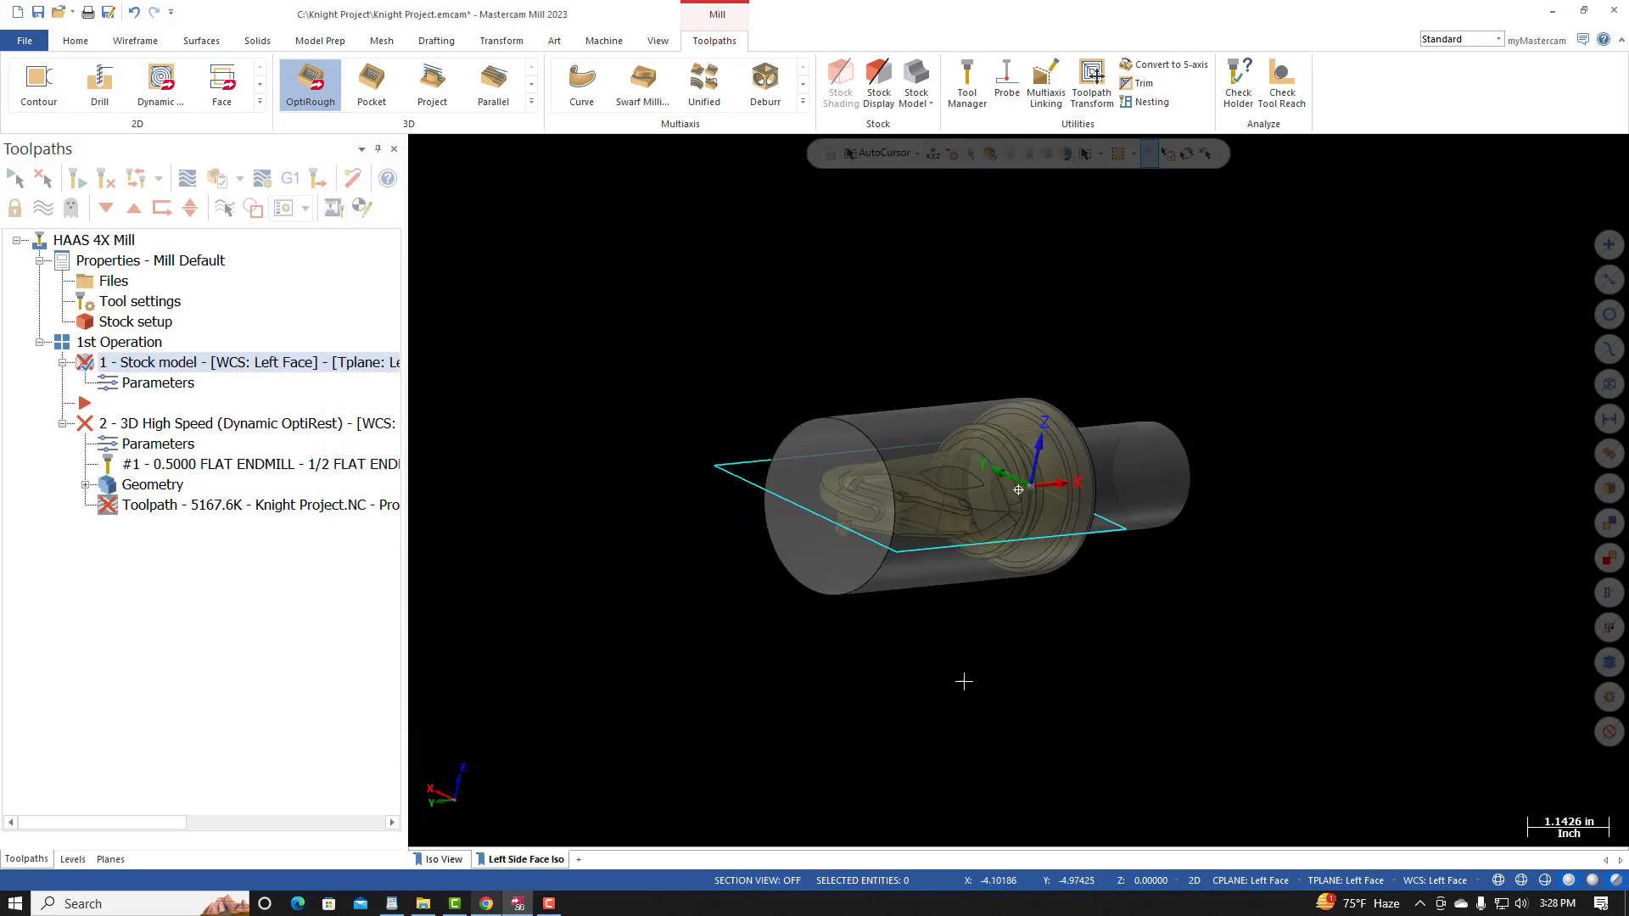
middle_drag(964, 681, 867, 713)
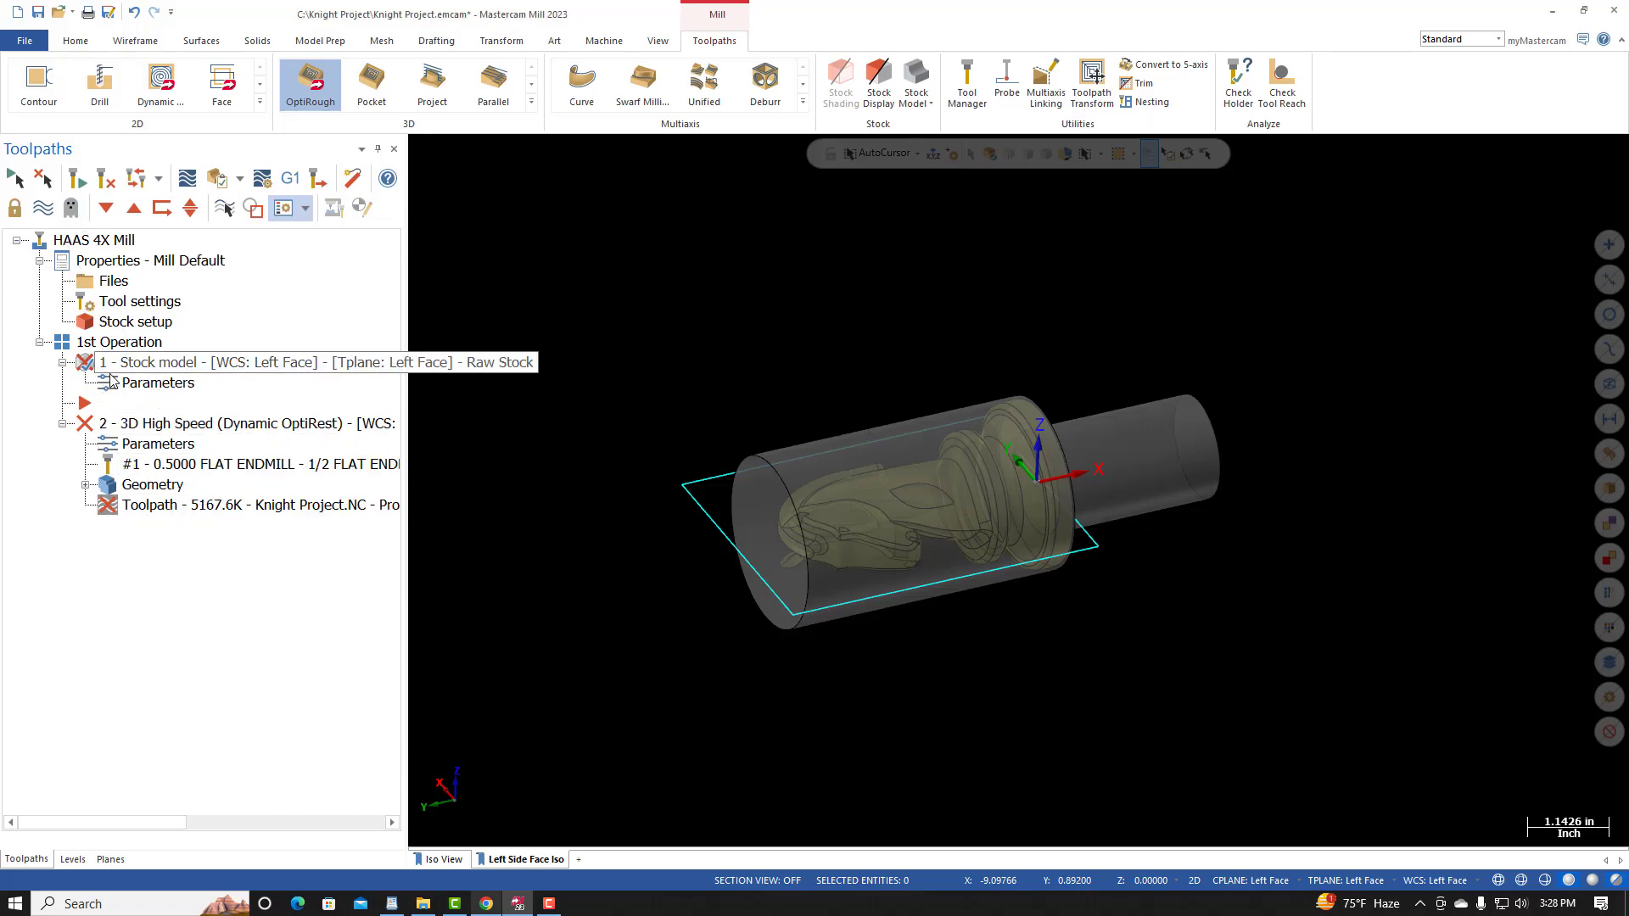
click(108, 367)
drag(81, 823, 37, 811)
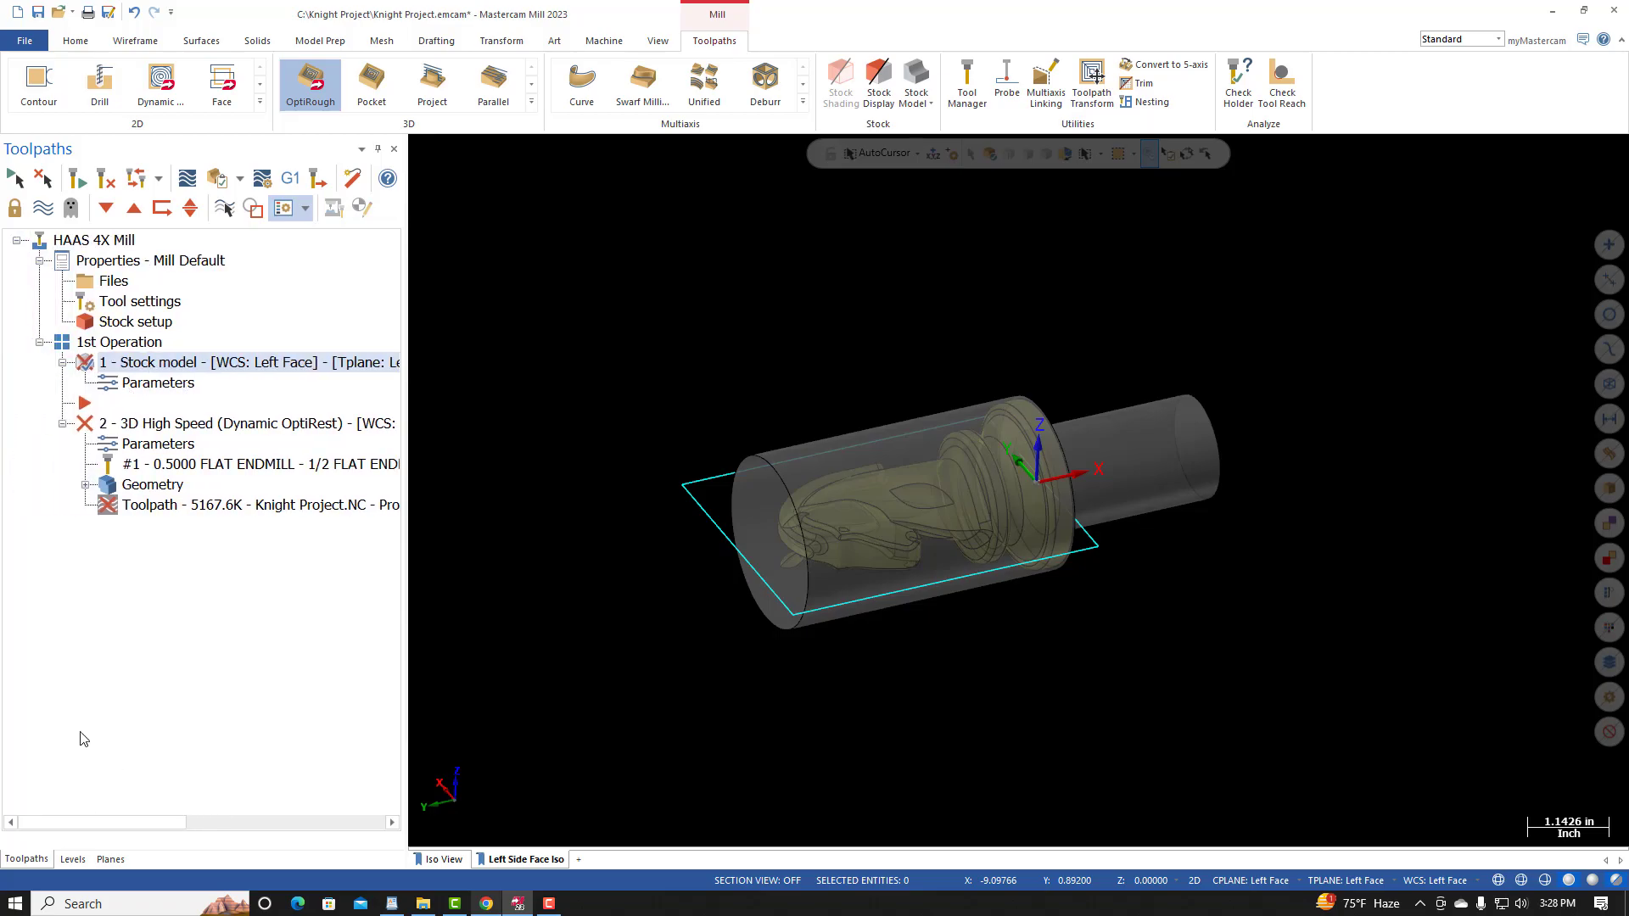
click(77, 183)
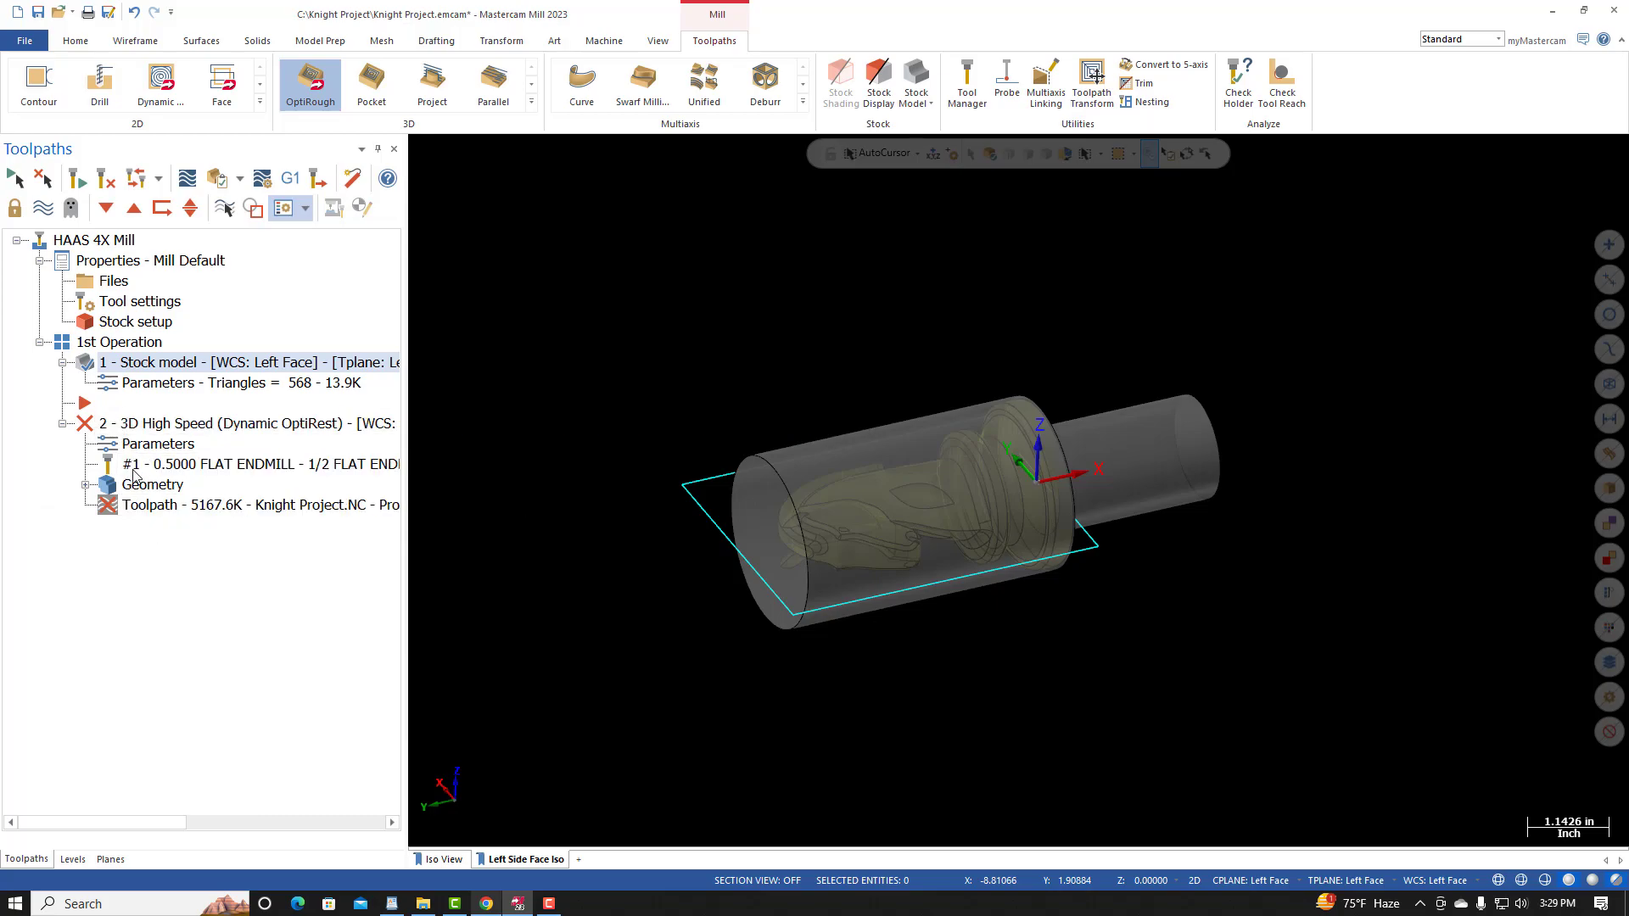
Step: Compute the Dynamic OptiRest operation's rest material from one other operation, choosing the Raw Stock model as the source
click(139, 445)
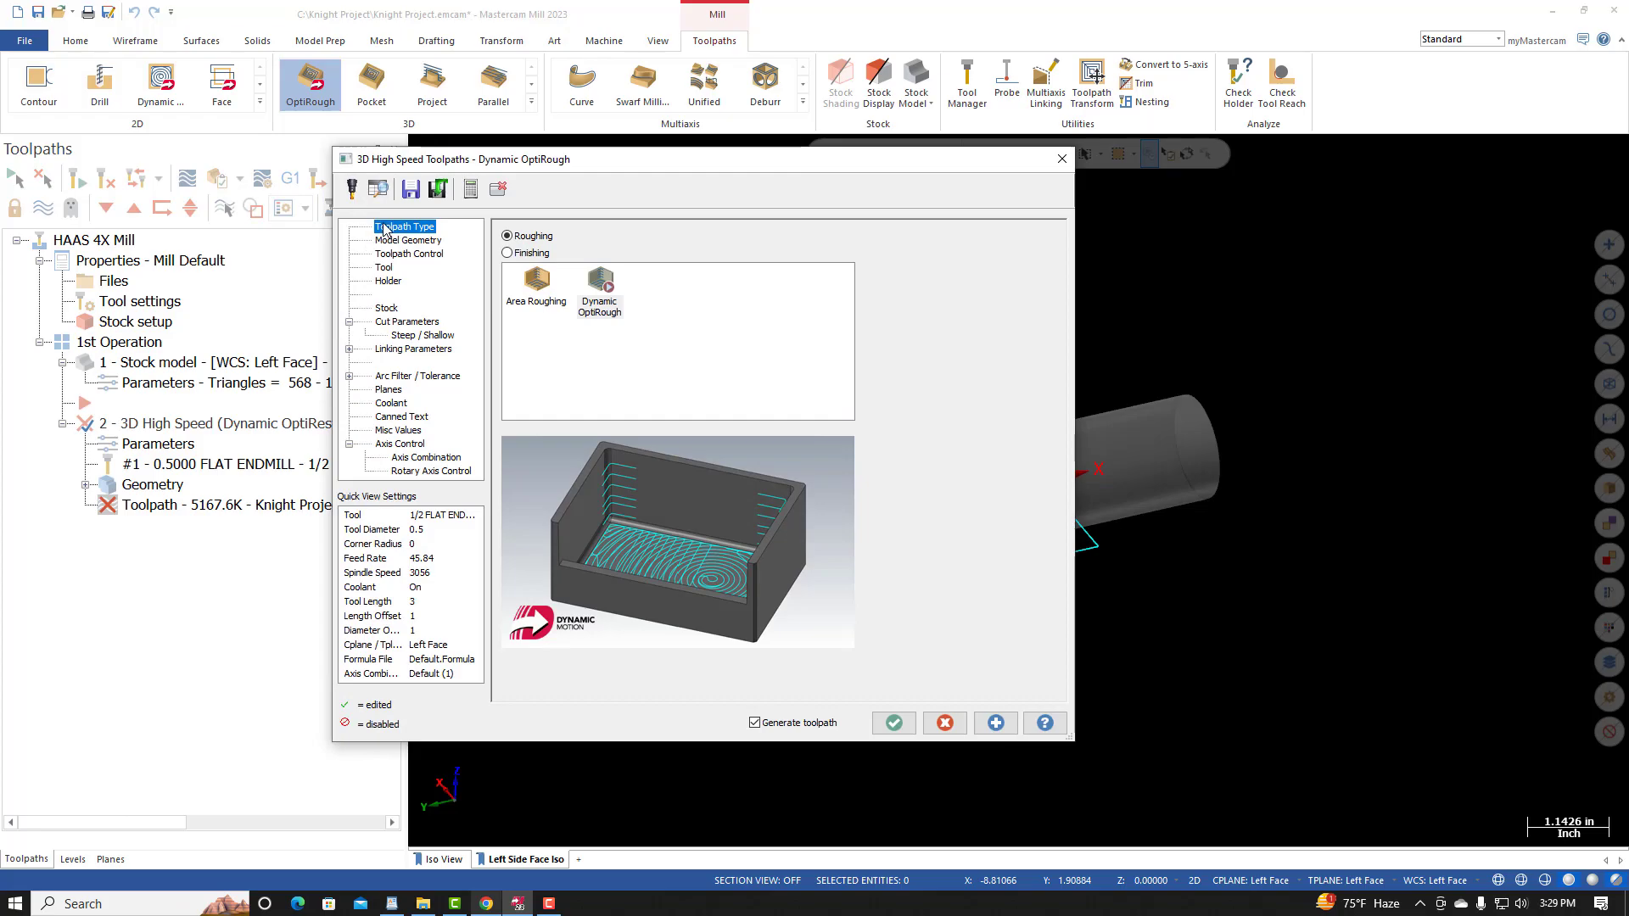
click(389, 310)
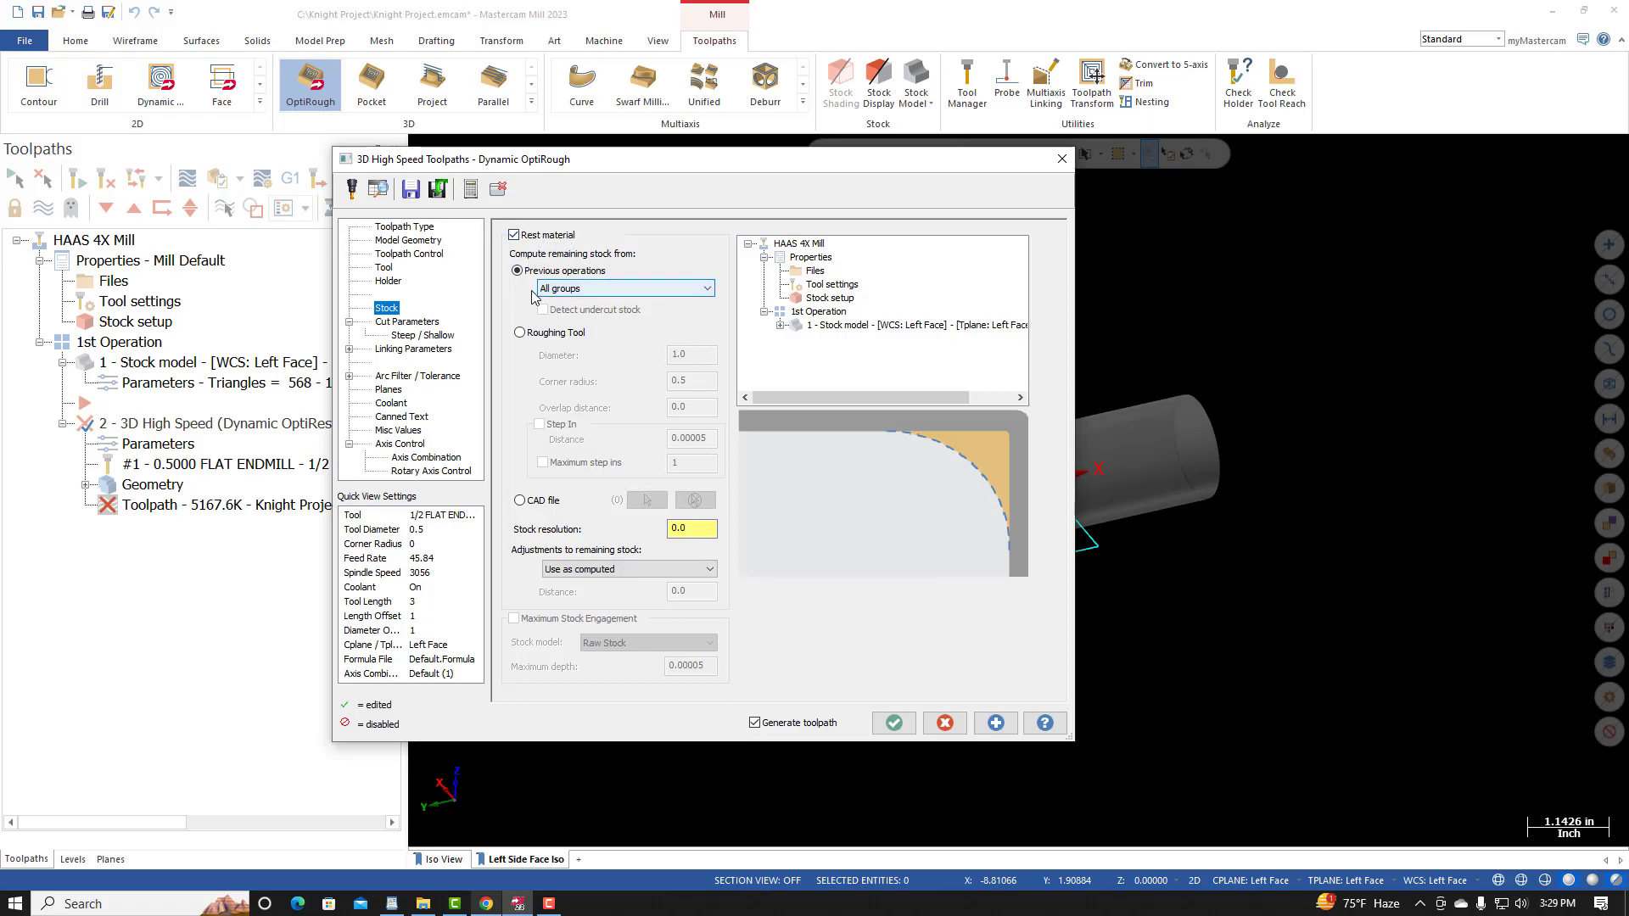
click(697, 292)
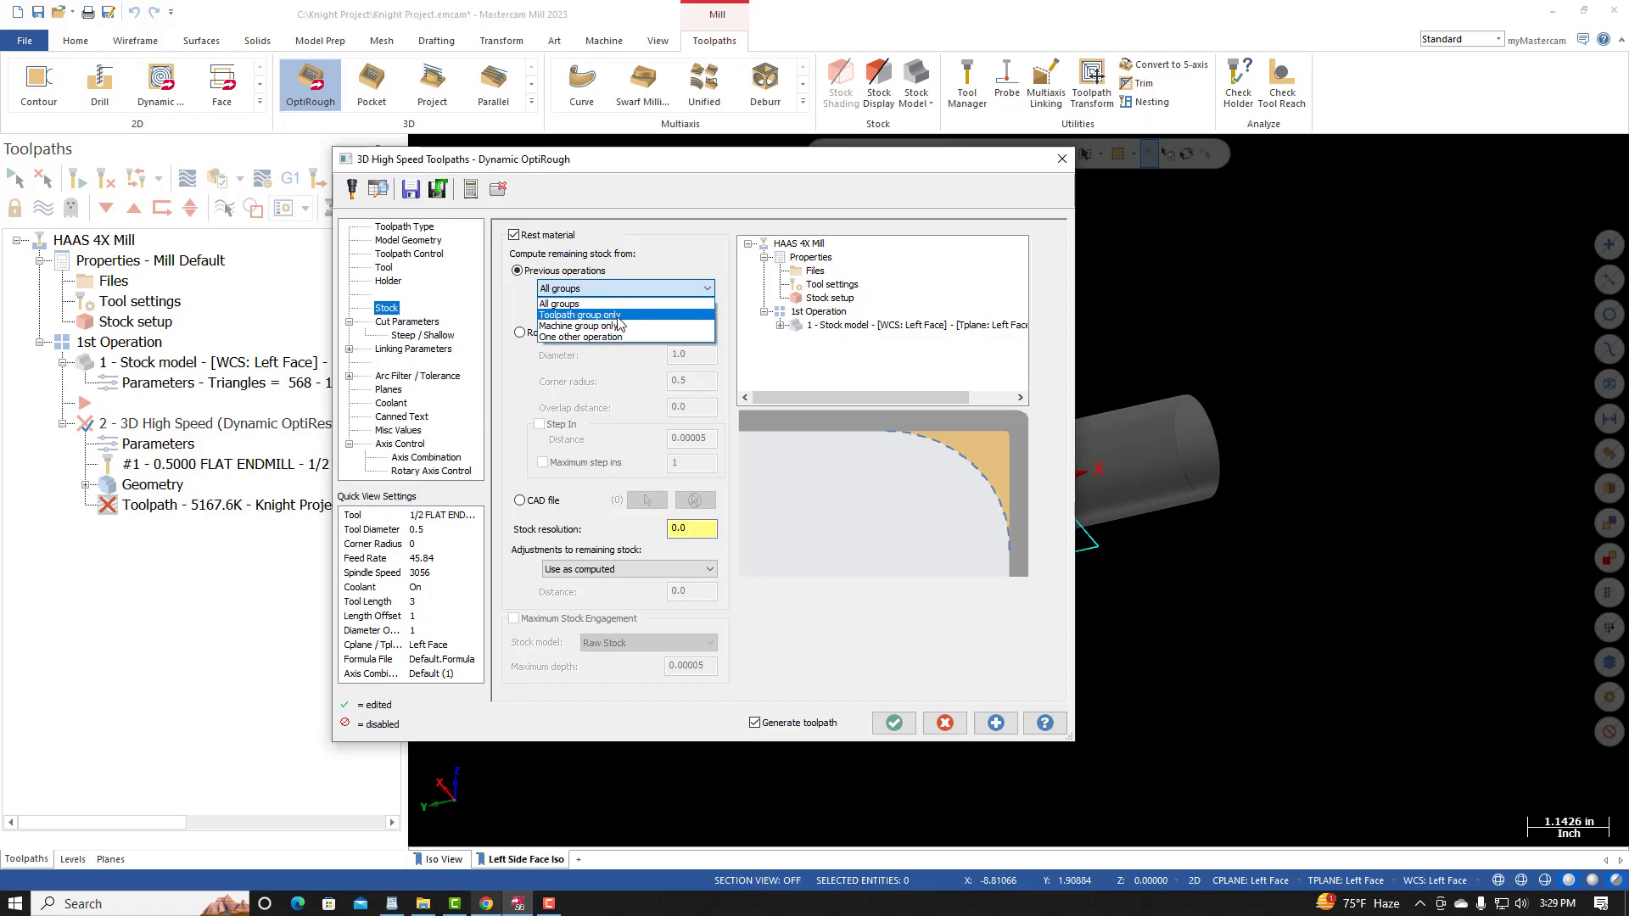
click(591, 337)
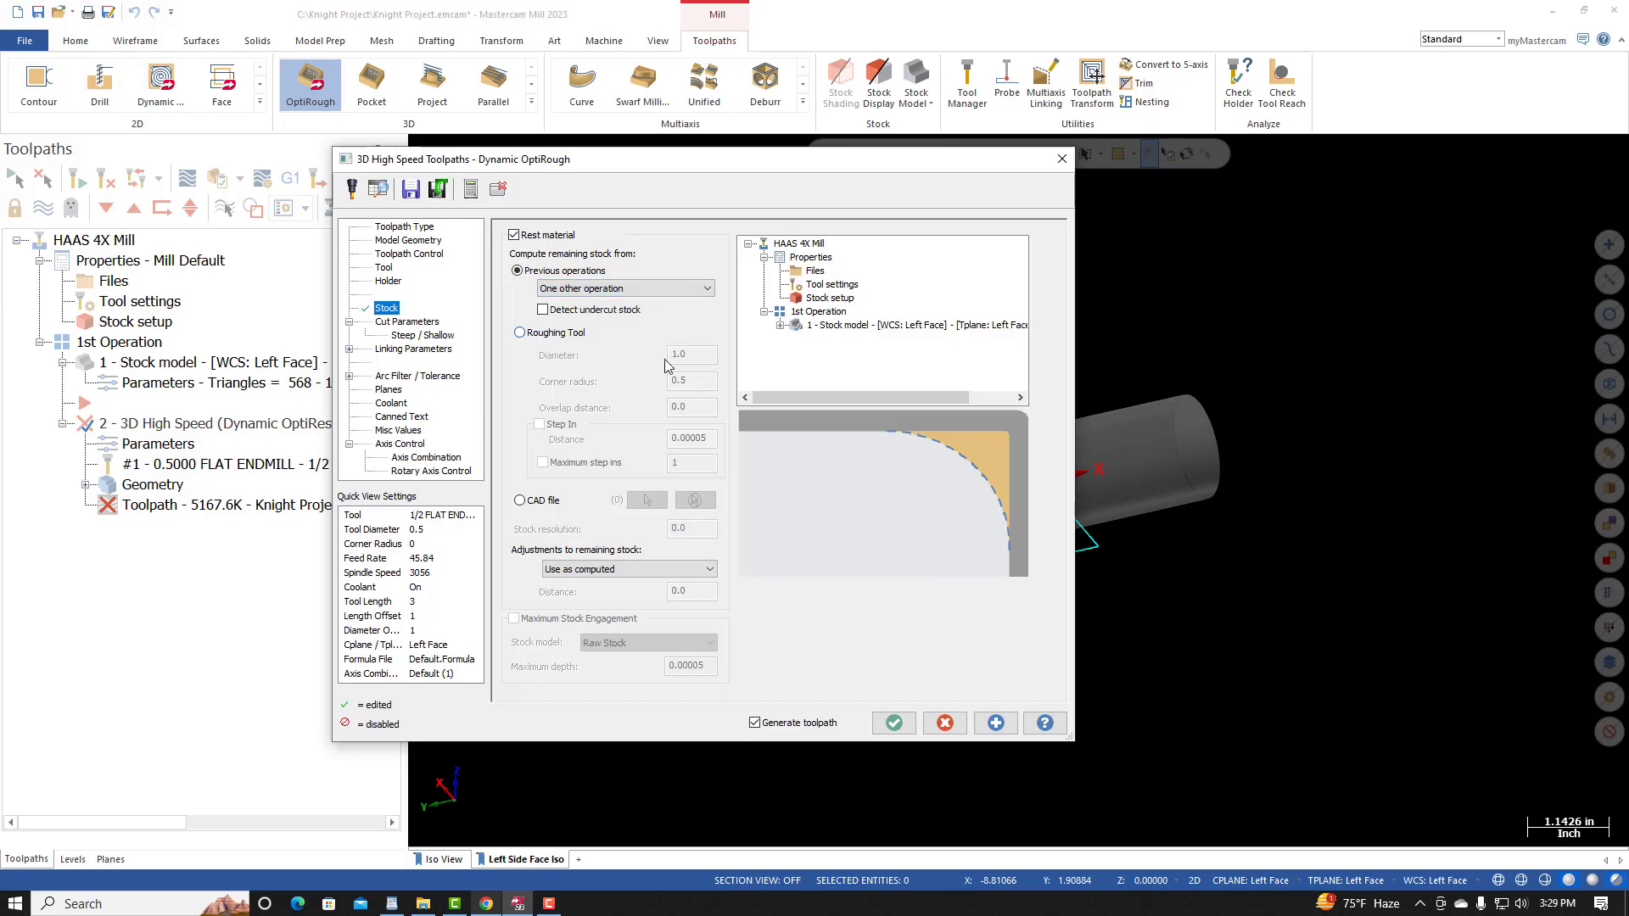
click(831, 327)
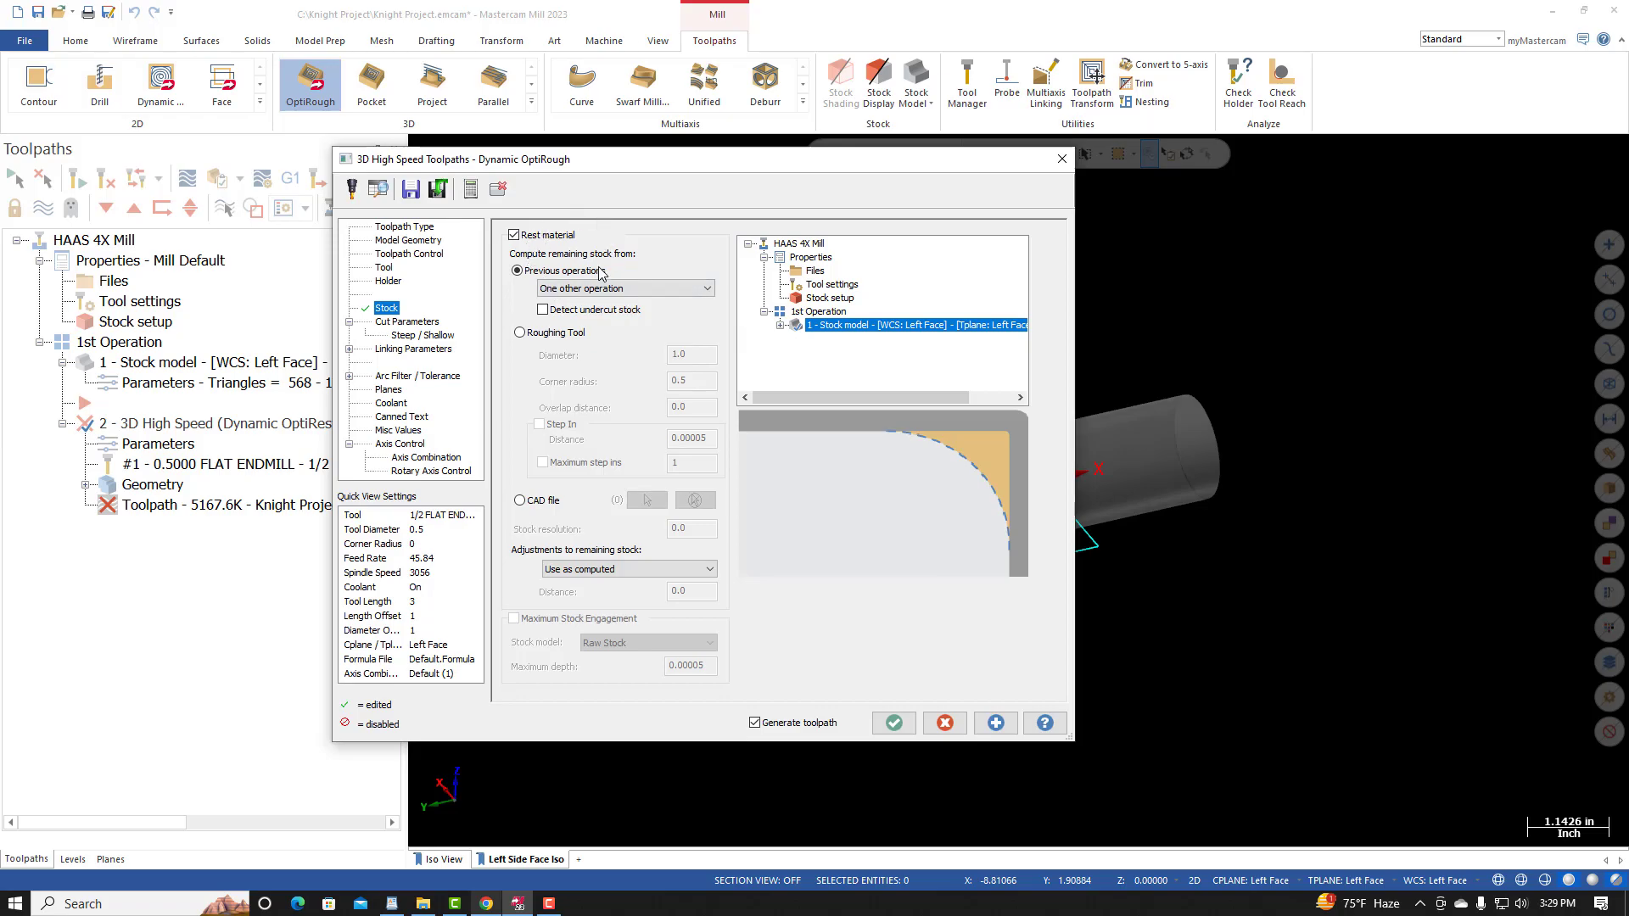
click(625, 288)
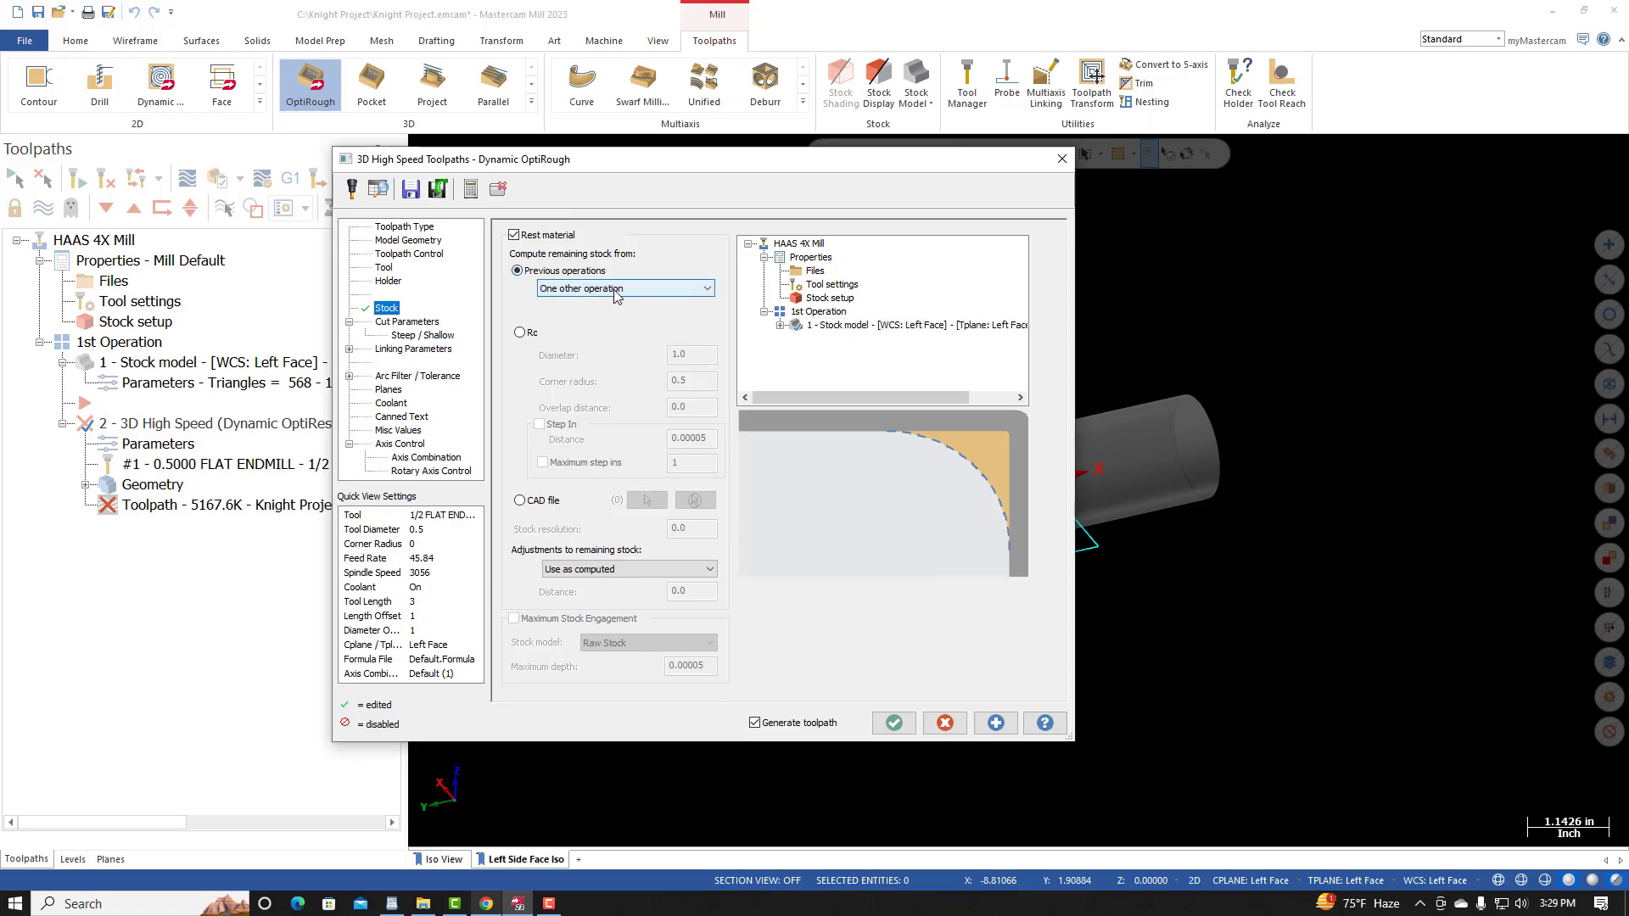
click(506, 302)
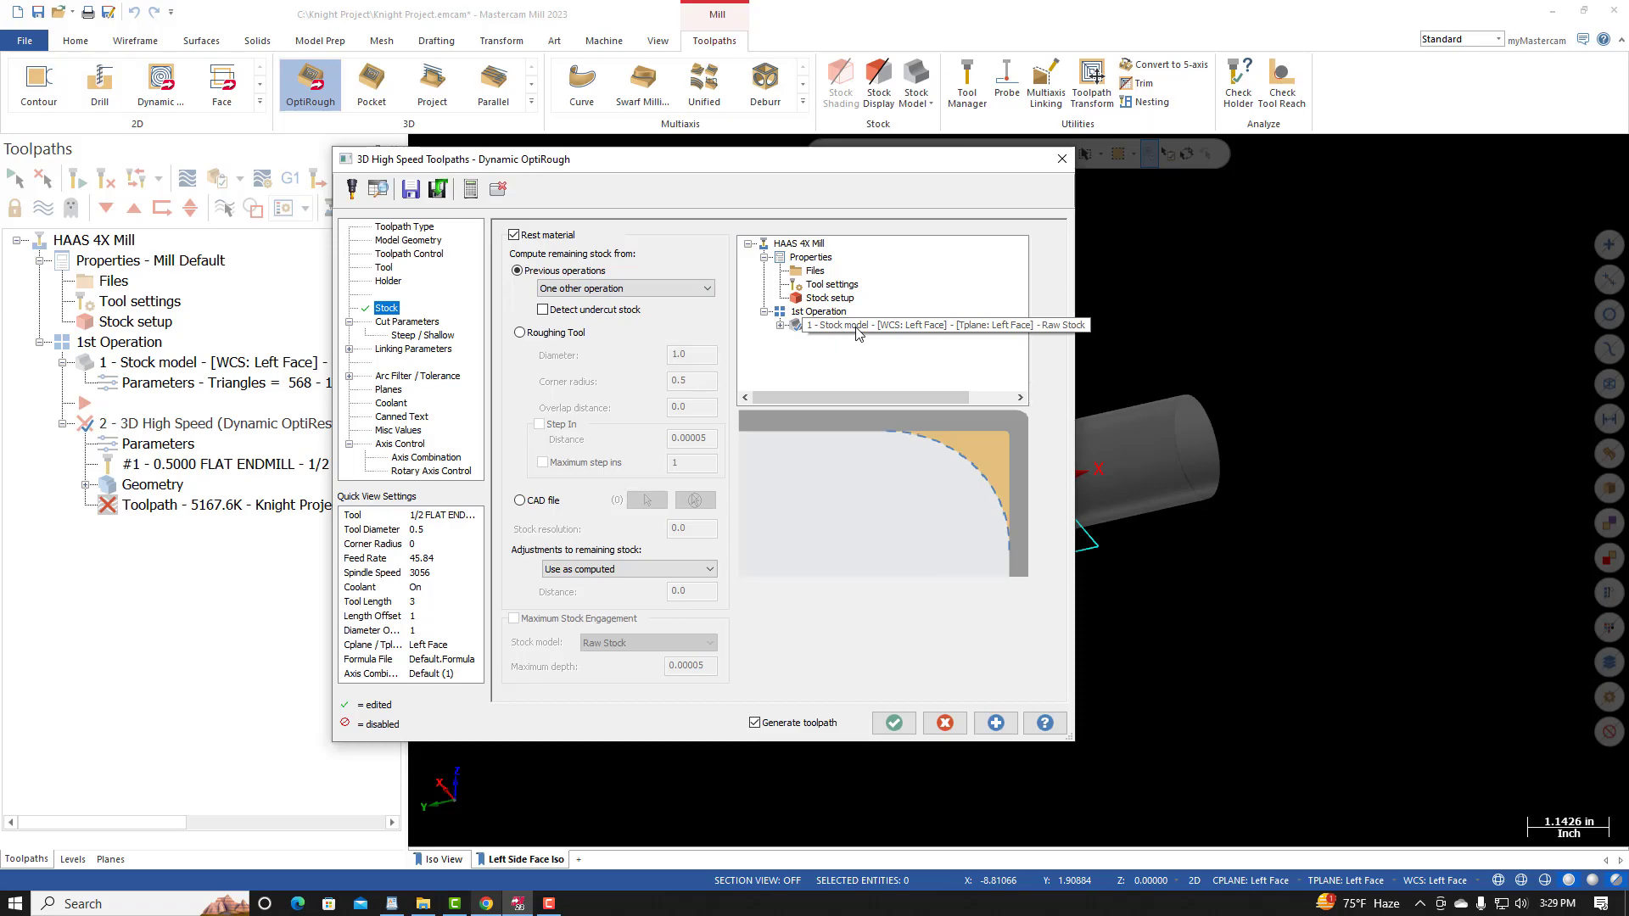
Step: Check the Cut Parameters section of the course page in the browser, and set the toolpath's stepover distance to 15%
click(412, 324)
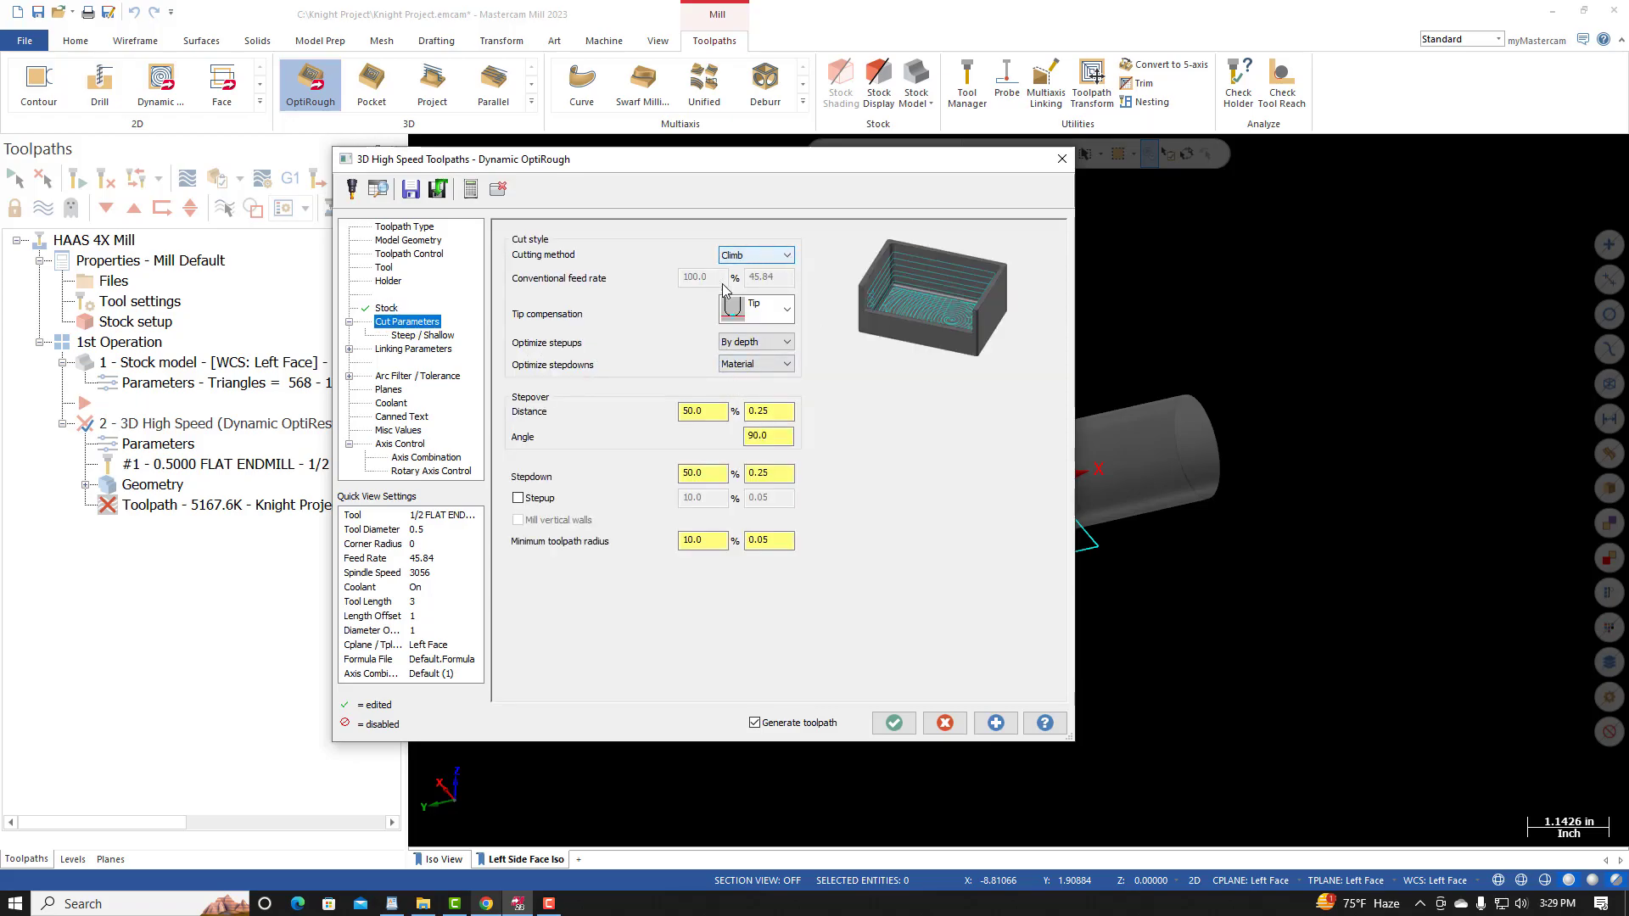
click(493, 907)
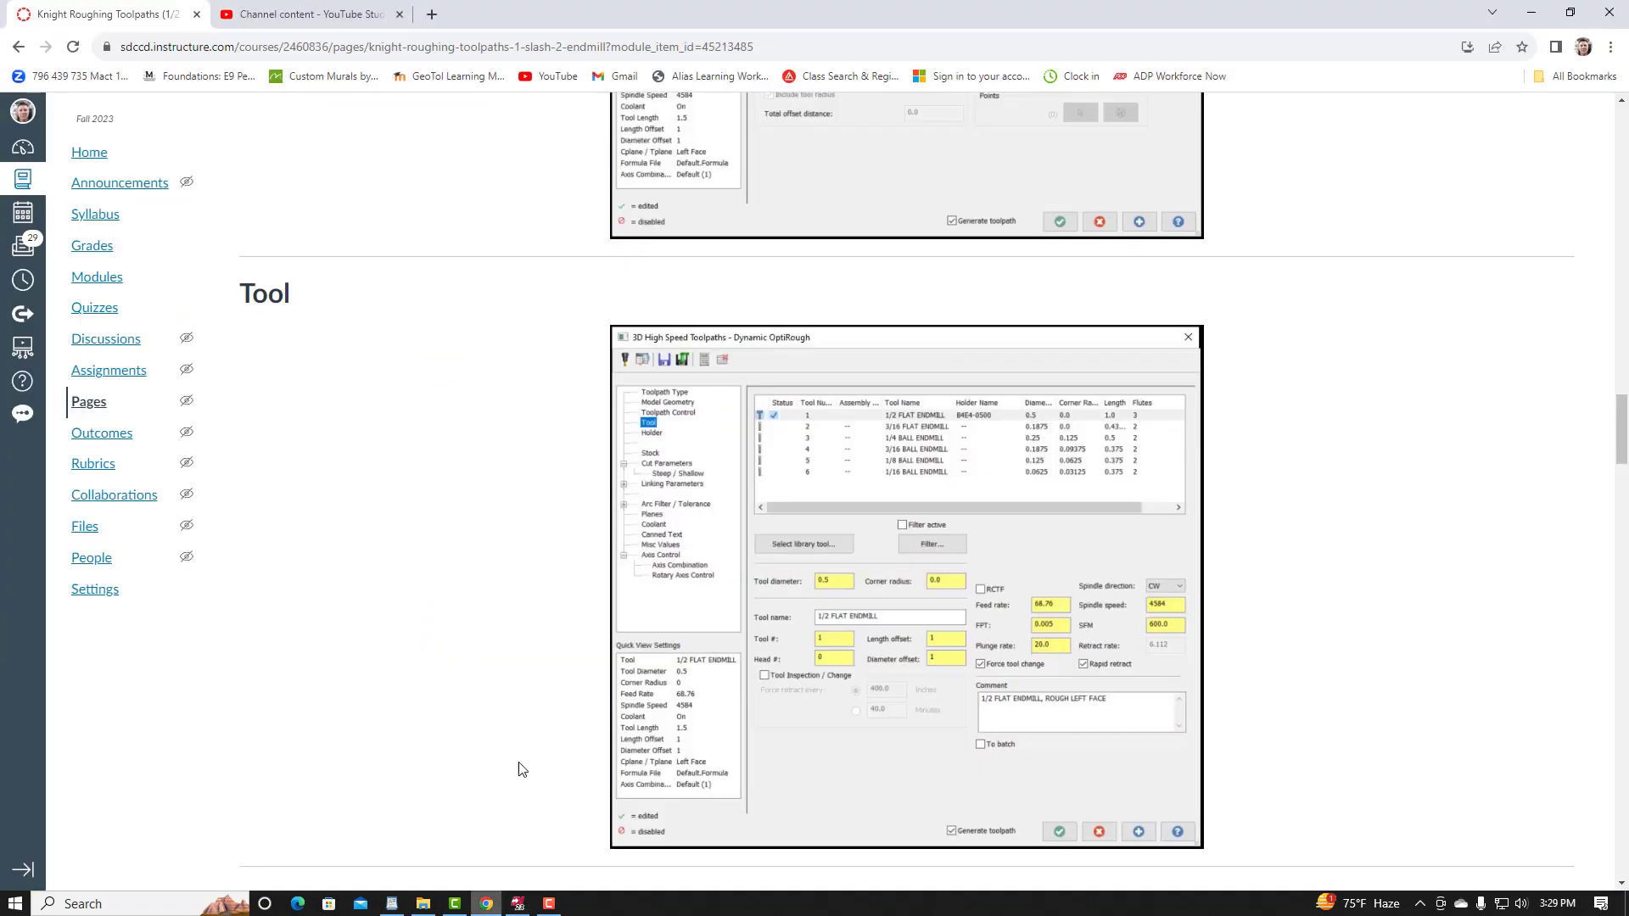
scroll(555, 594, down, 5)
scroll(577, 598, down, 3)
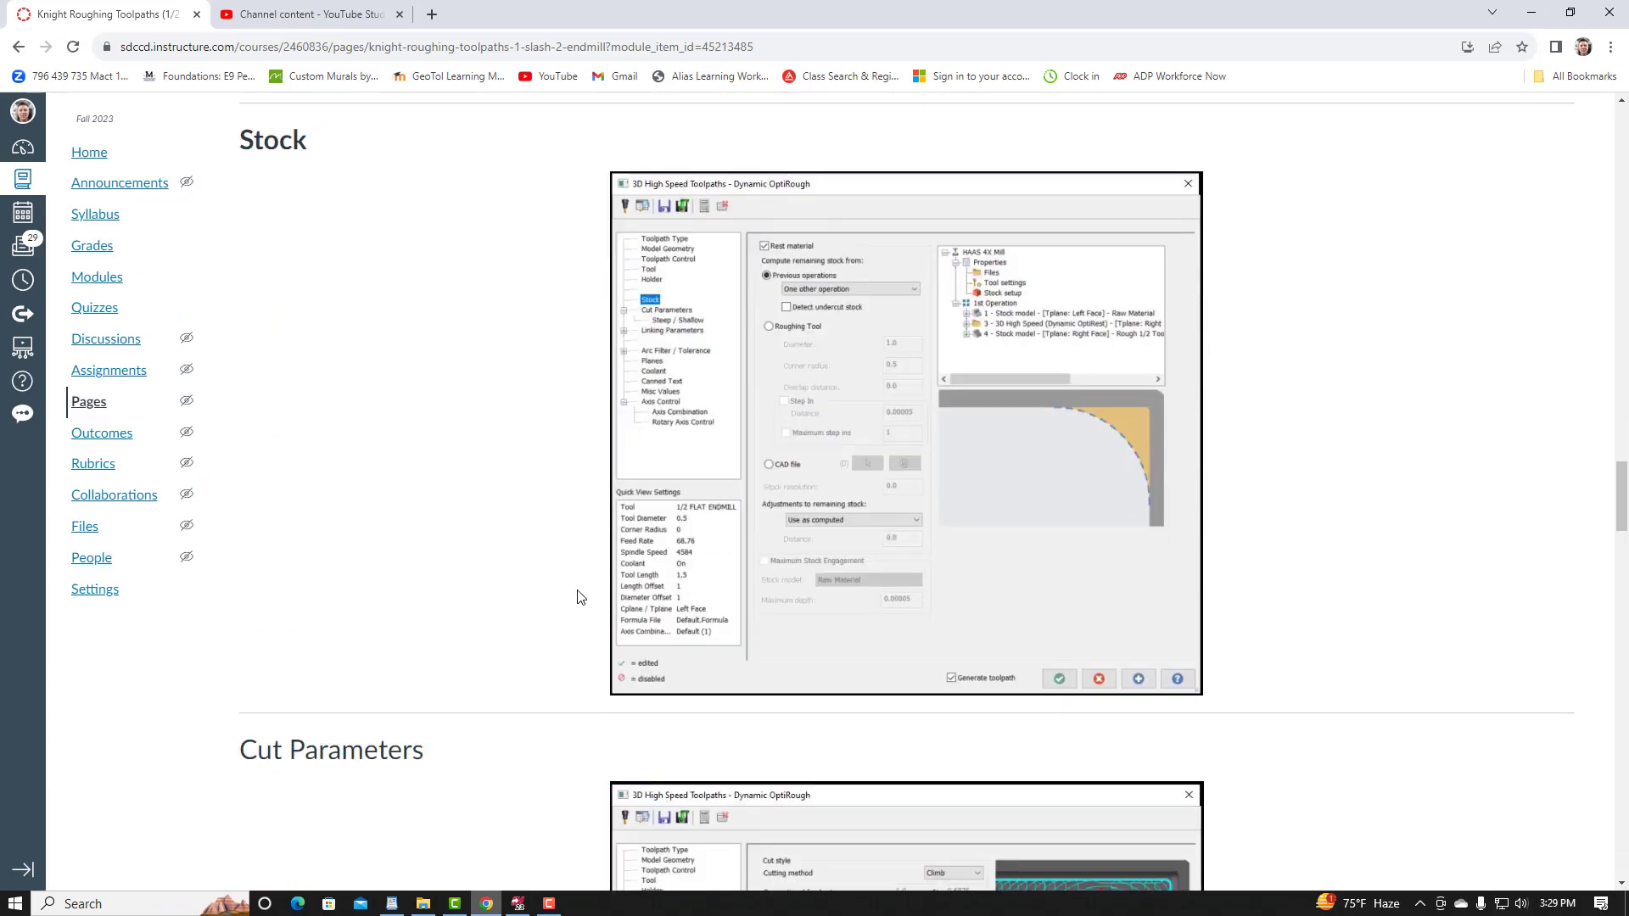
scroll(578, 594, down, 6)
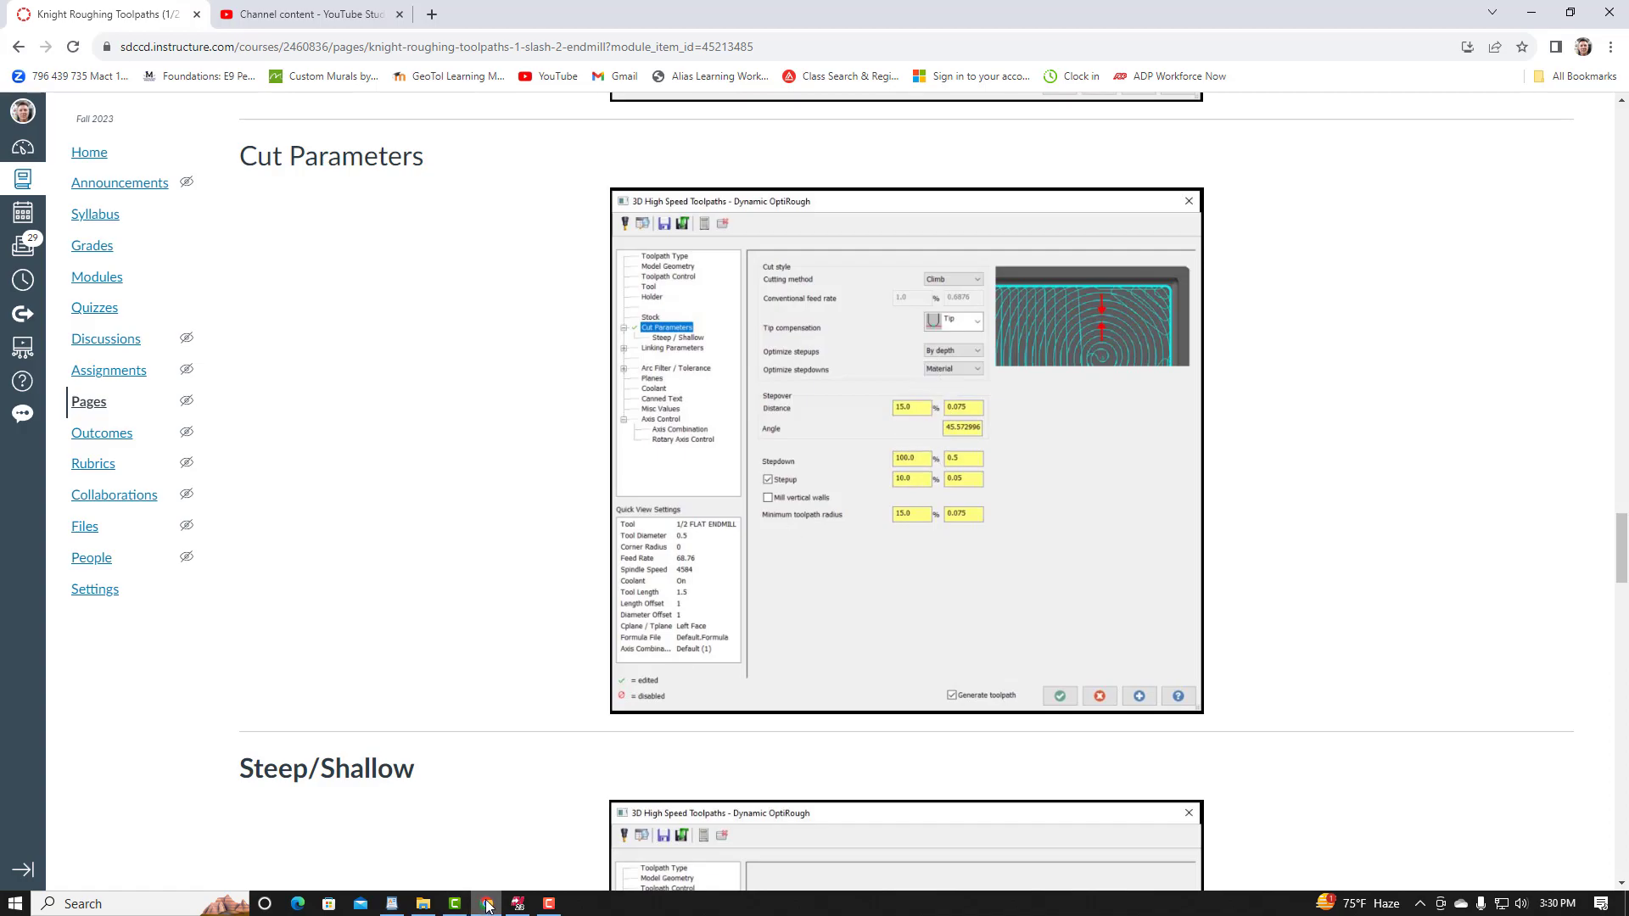
click(520, 906)
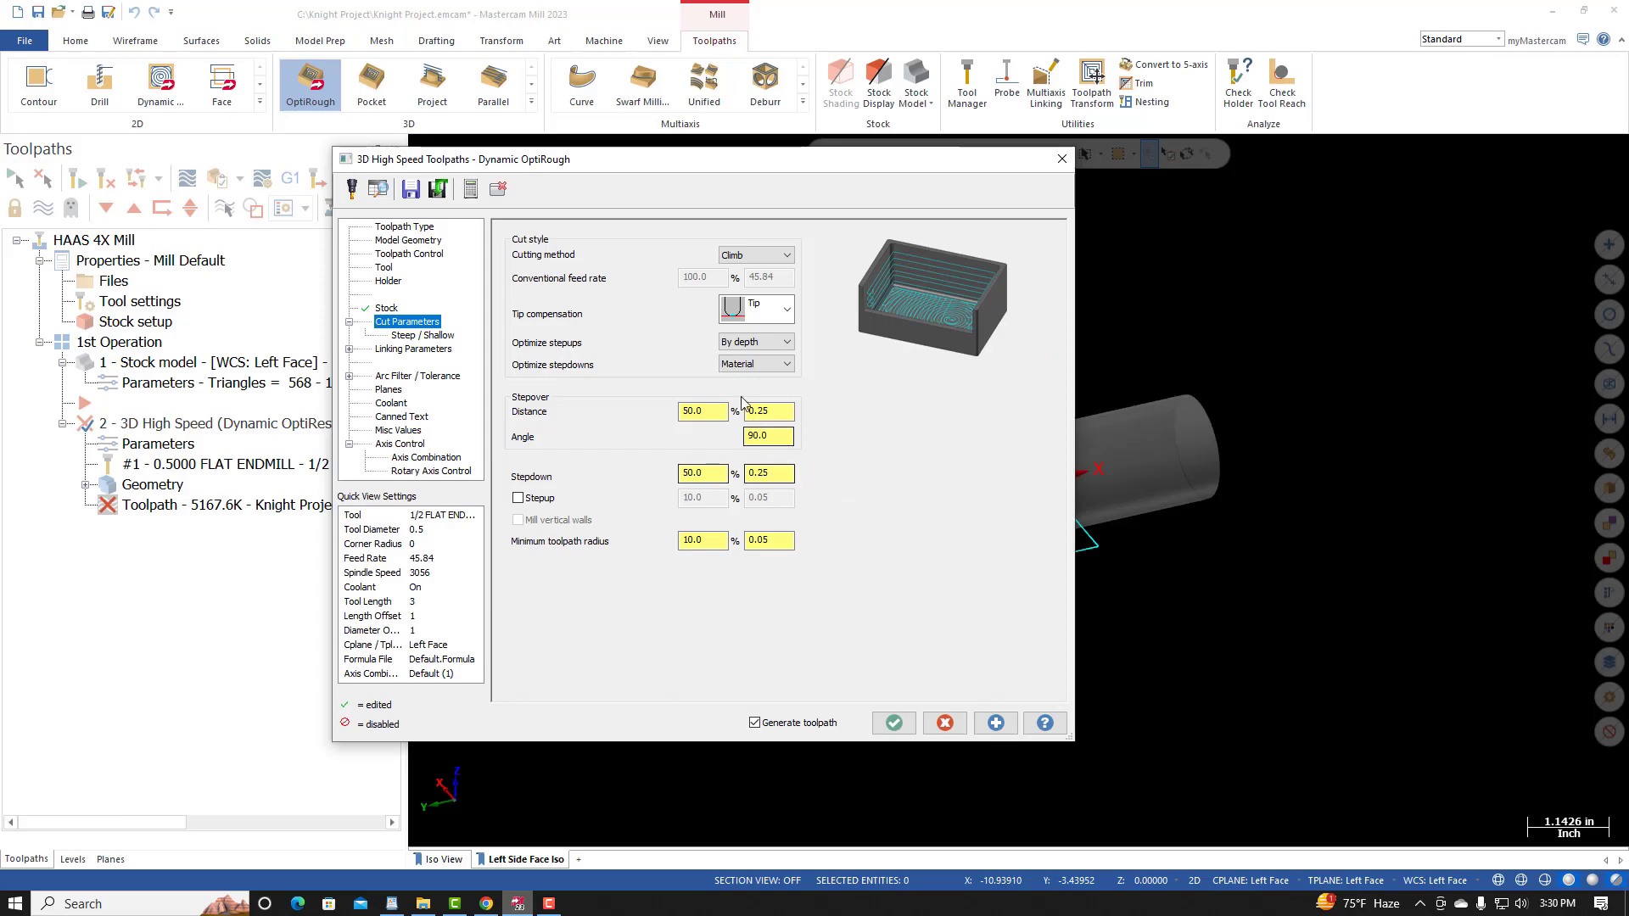
drag(711, 413, 646, 416)
text(15)
key(Return)
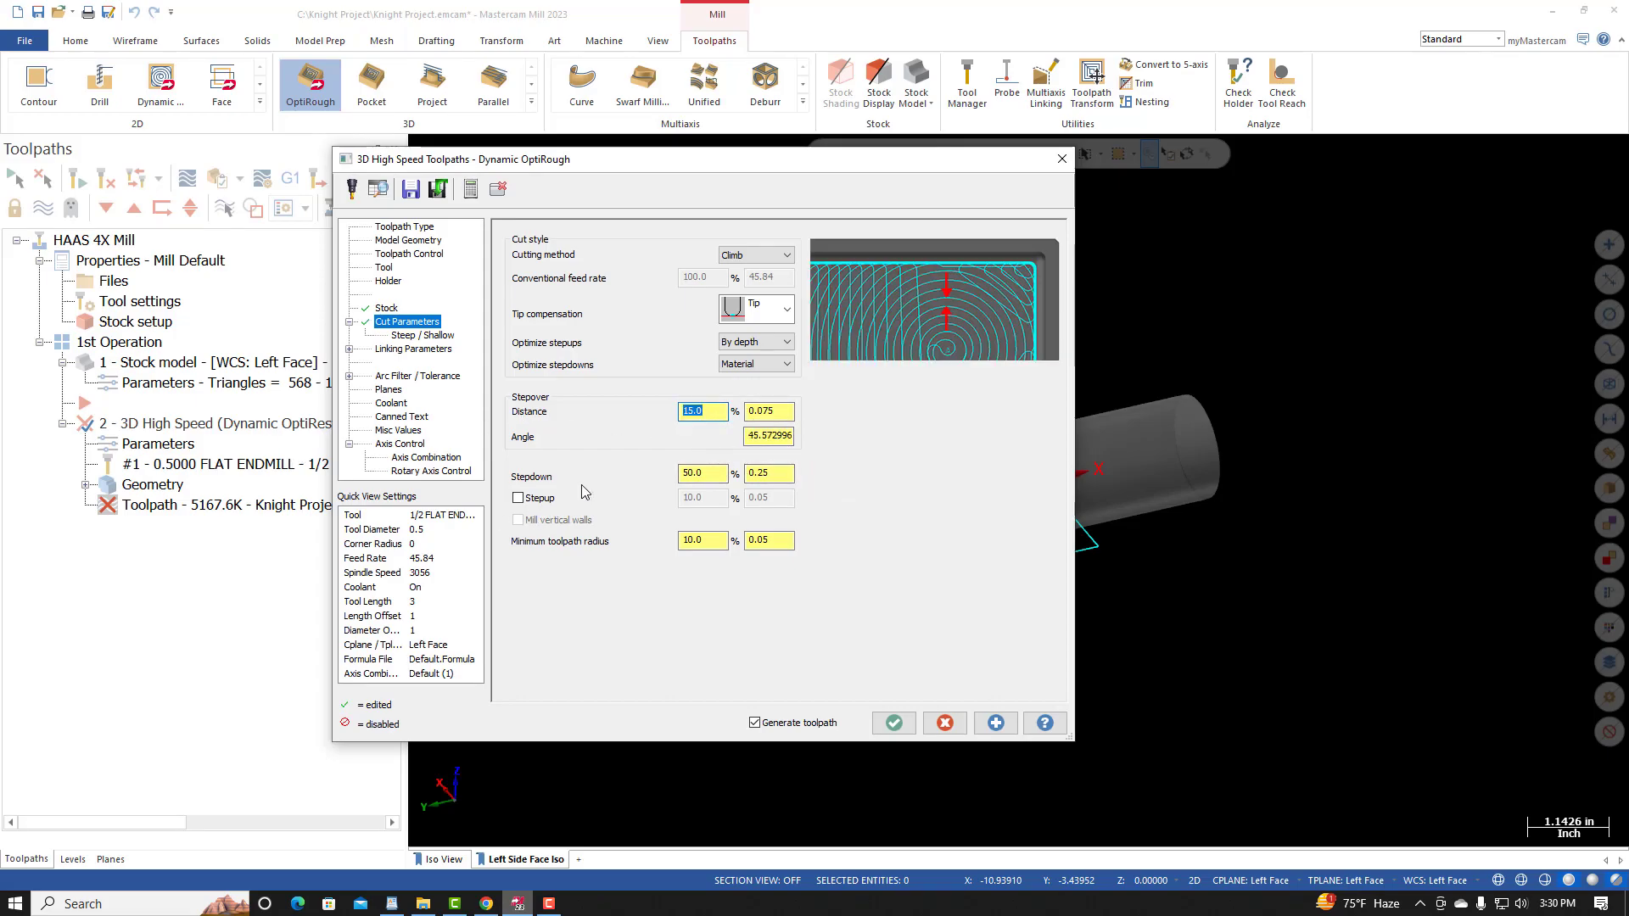
Step: Set the stepdown to 100% and enable stepup in the cut parameters
drag(711, 475, 643, 486)
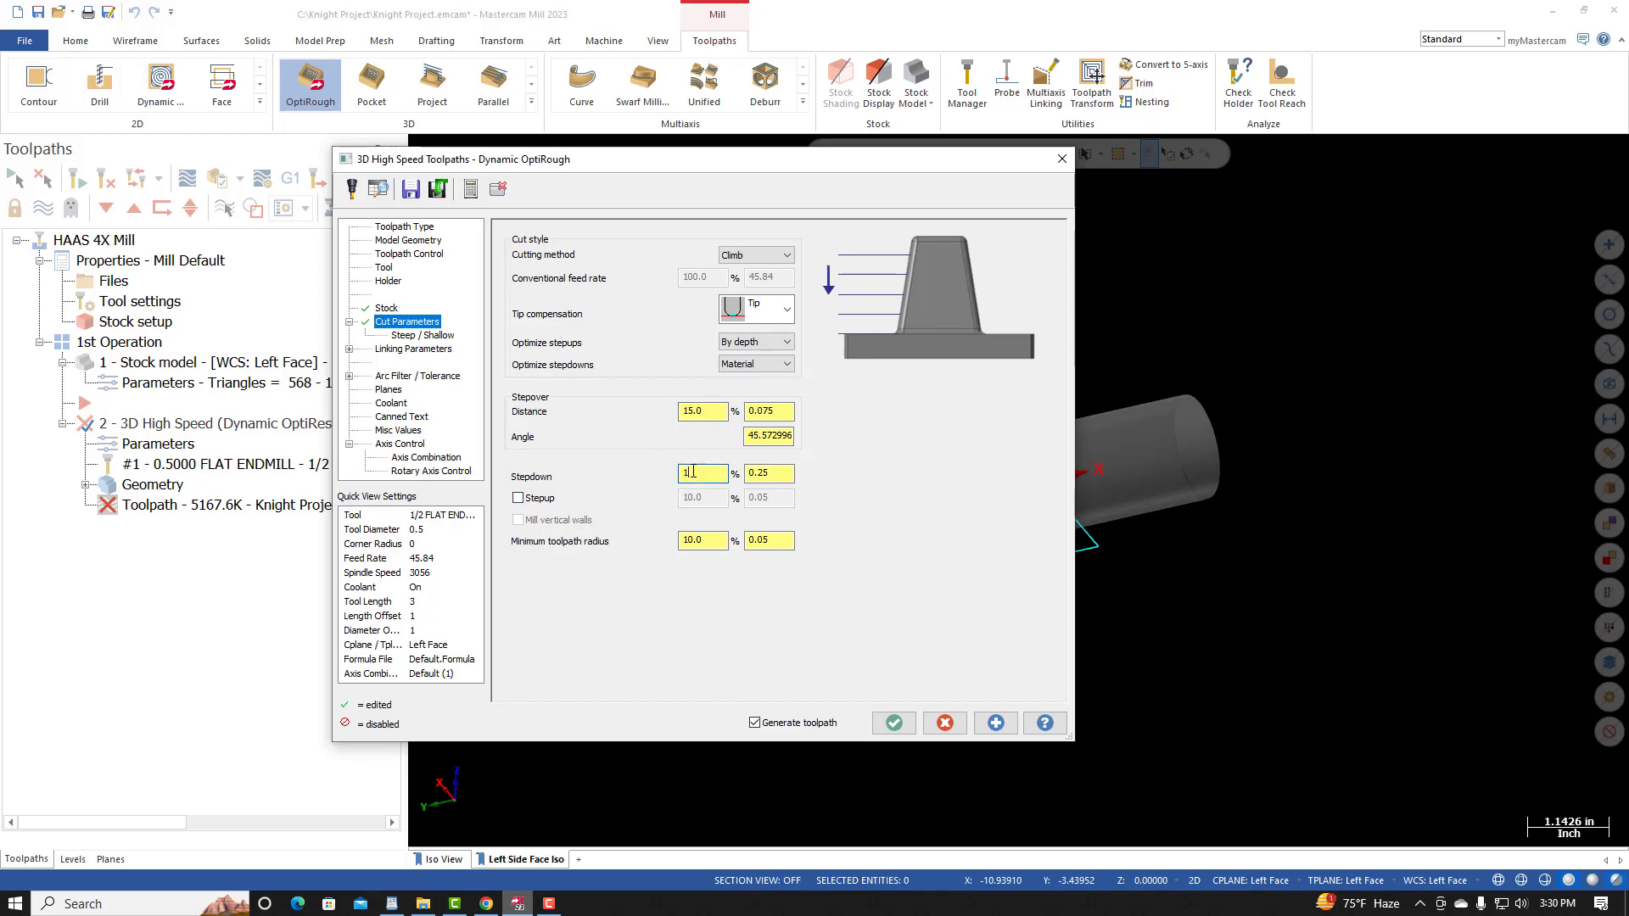
text(100)
key(Return)
click(517, 498)
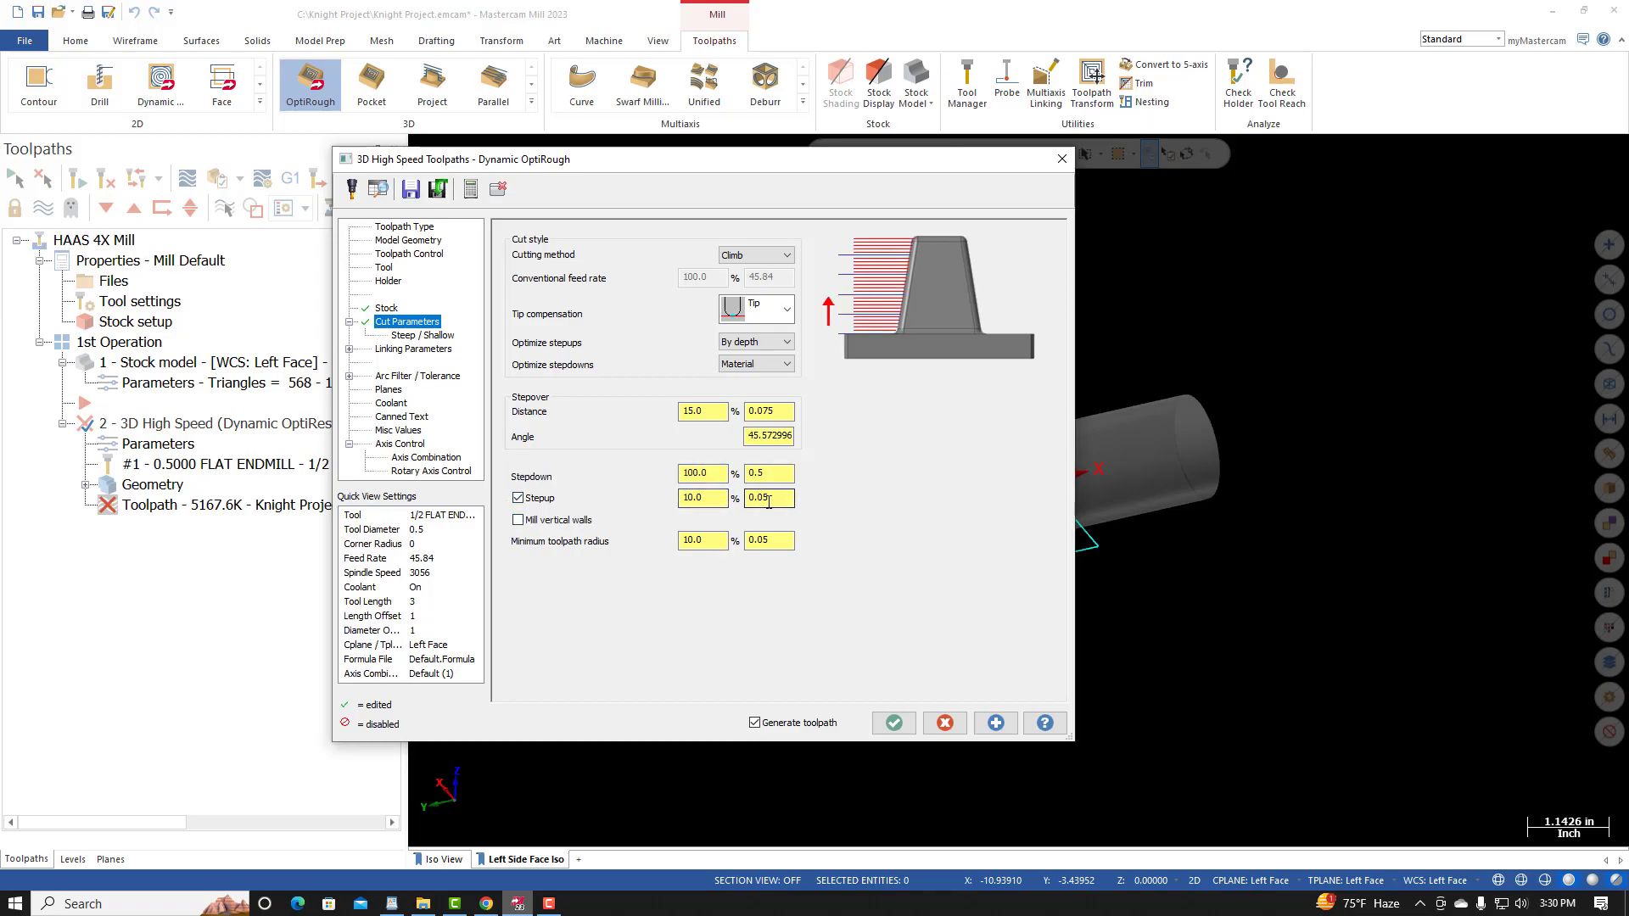
Step: Recheck the course page's cut parameters and set the minimum toolpath radius to 15%
click(482, 904)
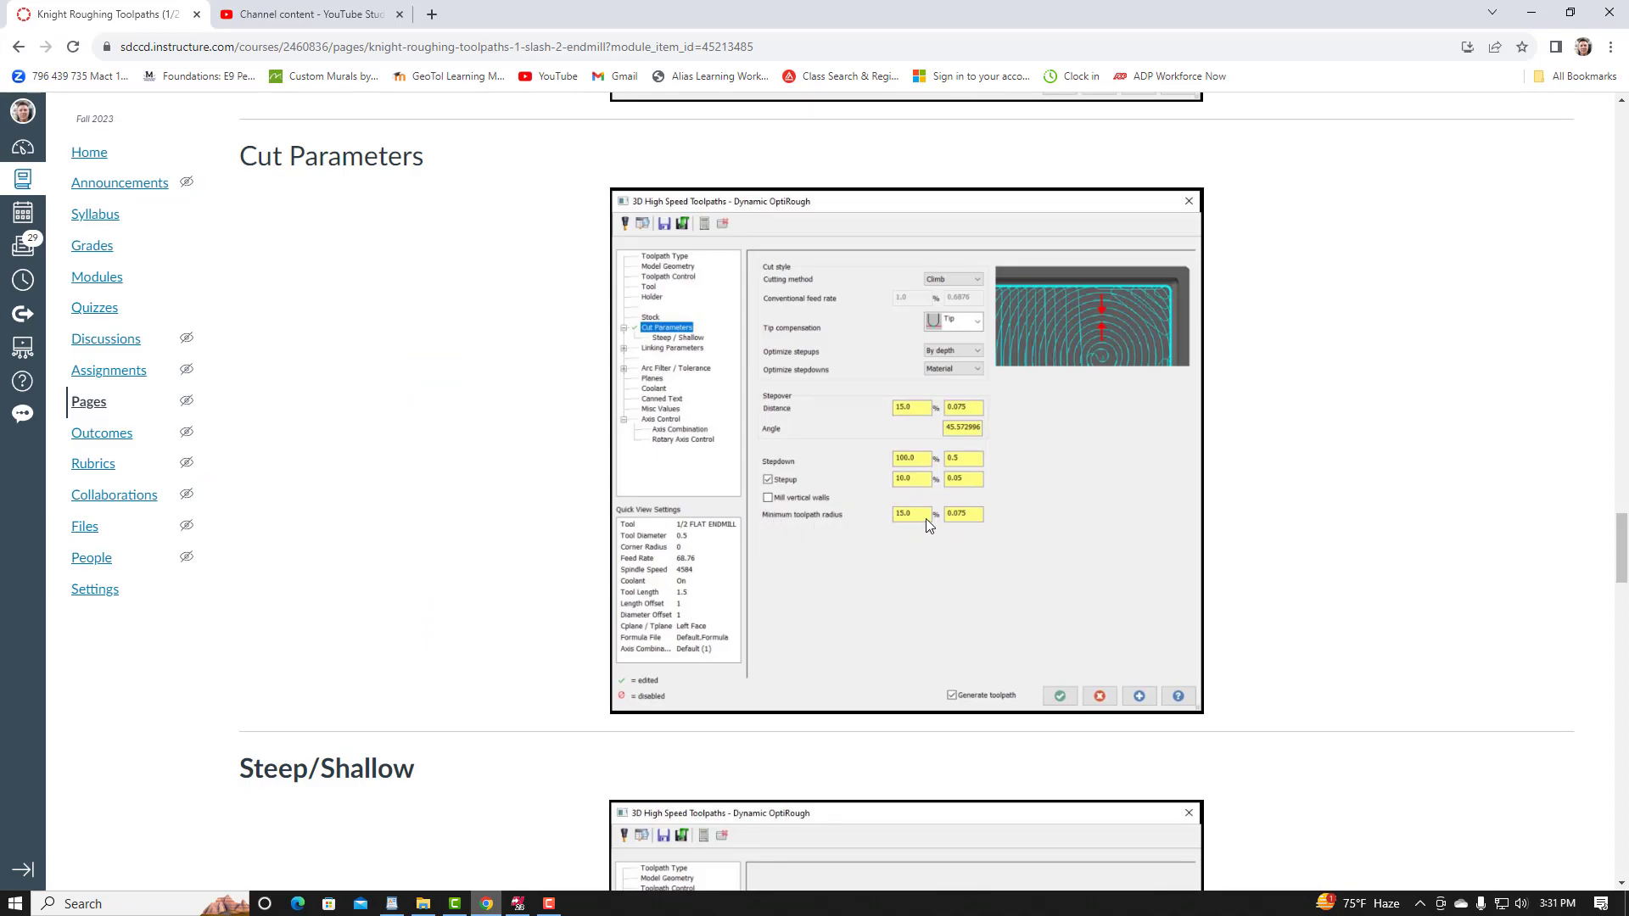
click(521, 904)
double_click(709, 540)
text(15)
key(Return)
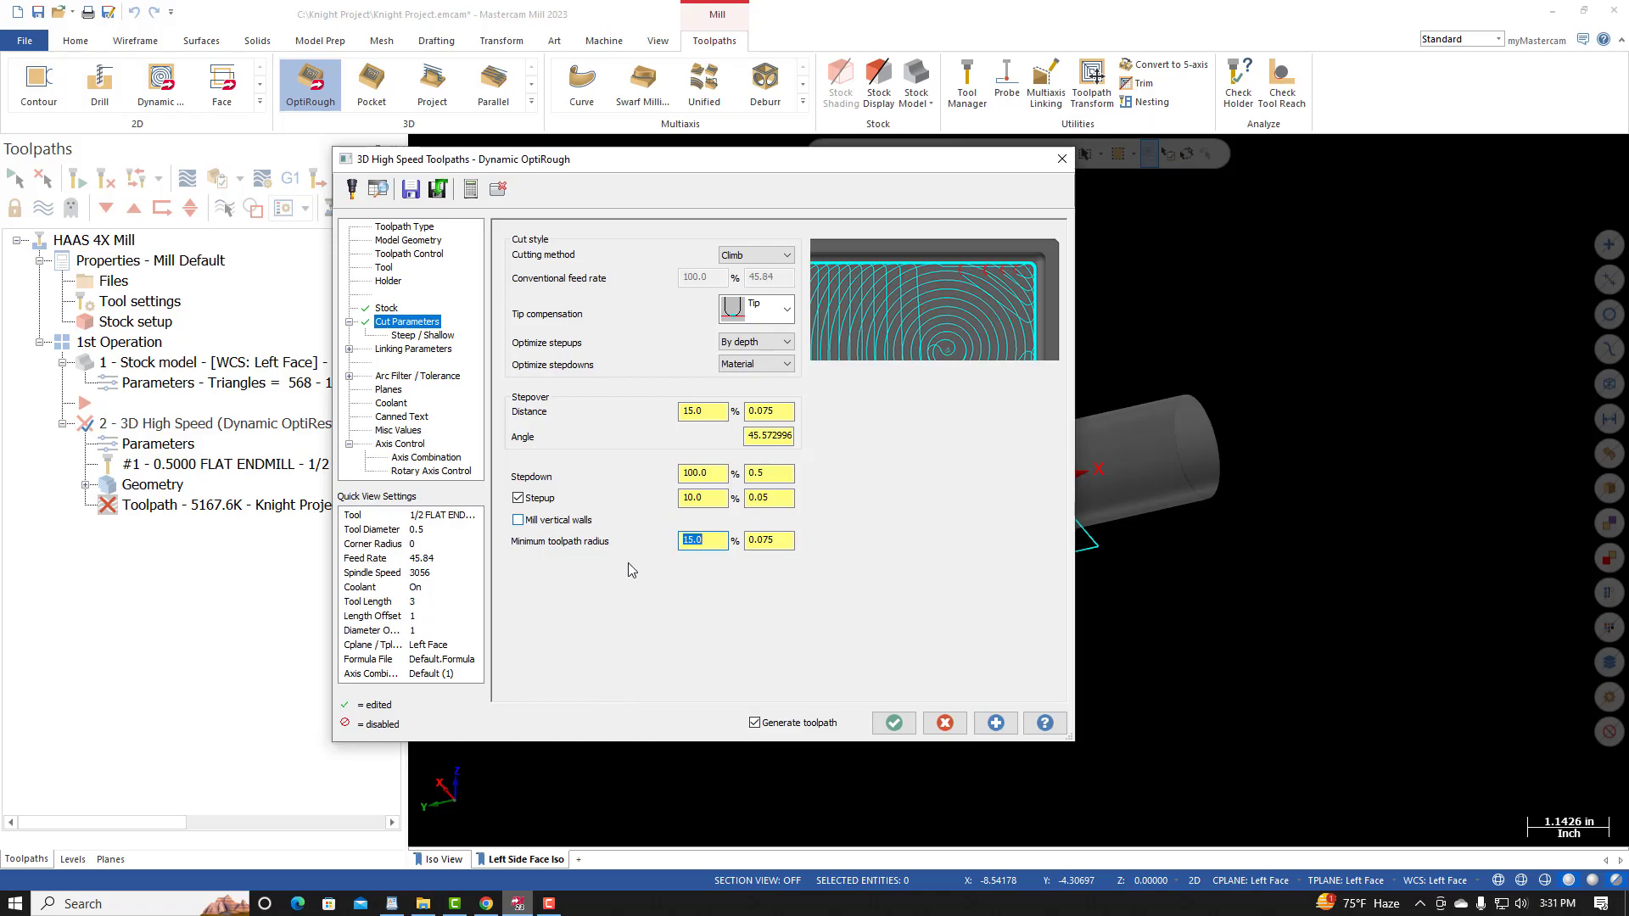
Step: Check the Steep/Shallow section of the course page, then enable the toolpath's minimum Z depth and set it to 1.25
click(437, 336)
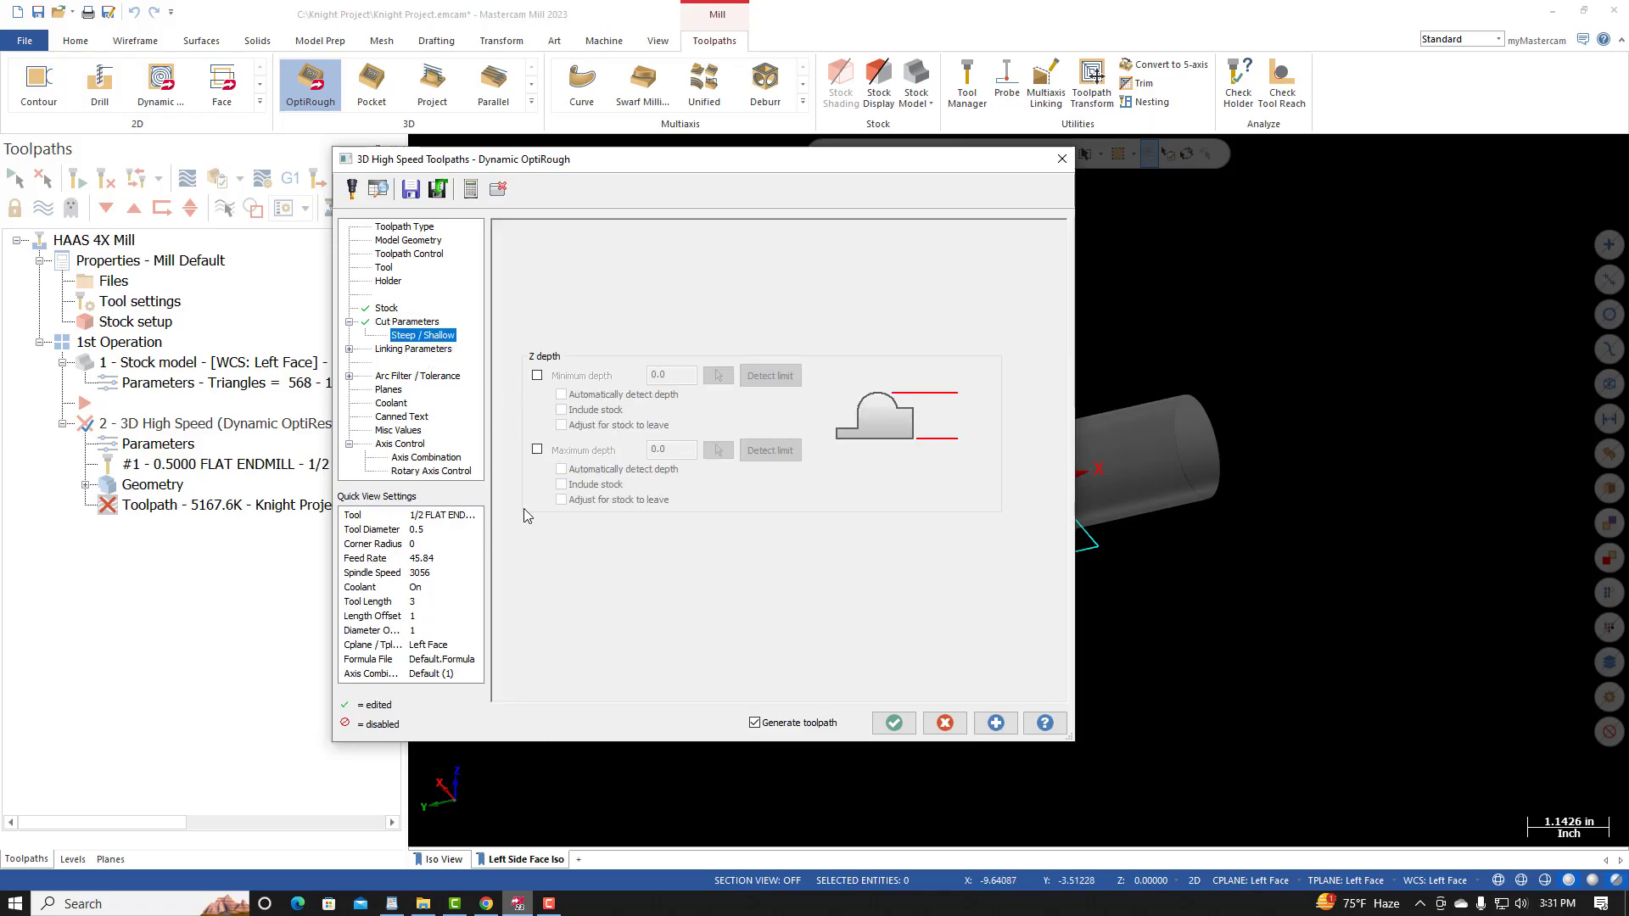
click(486, 903)
scroll(832, 656, down, 3)
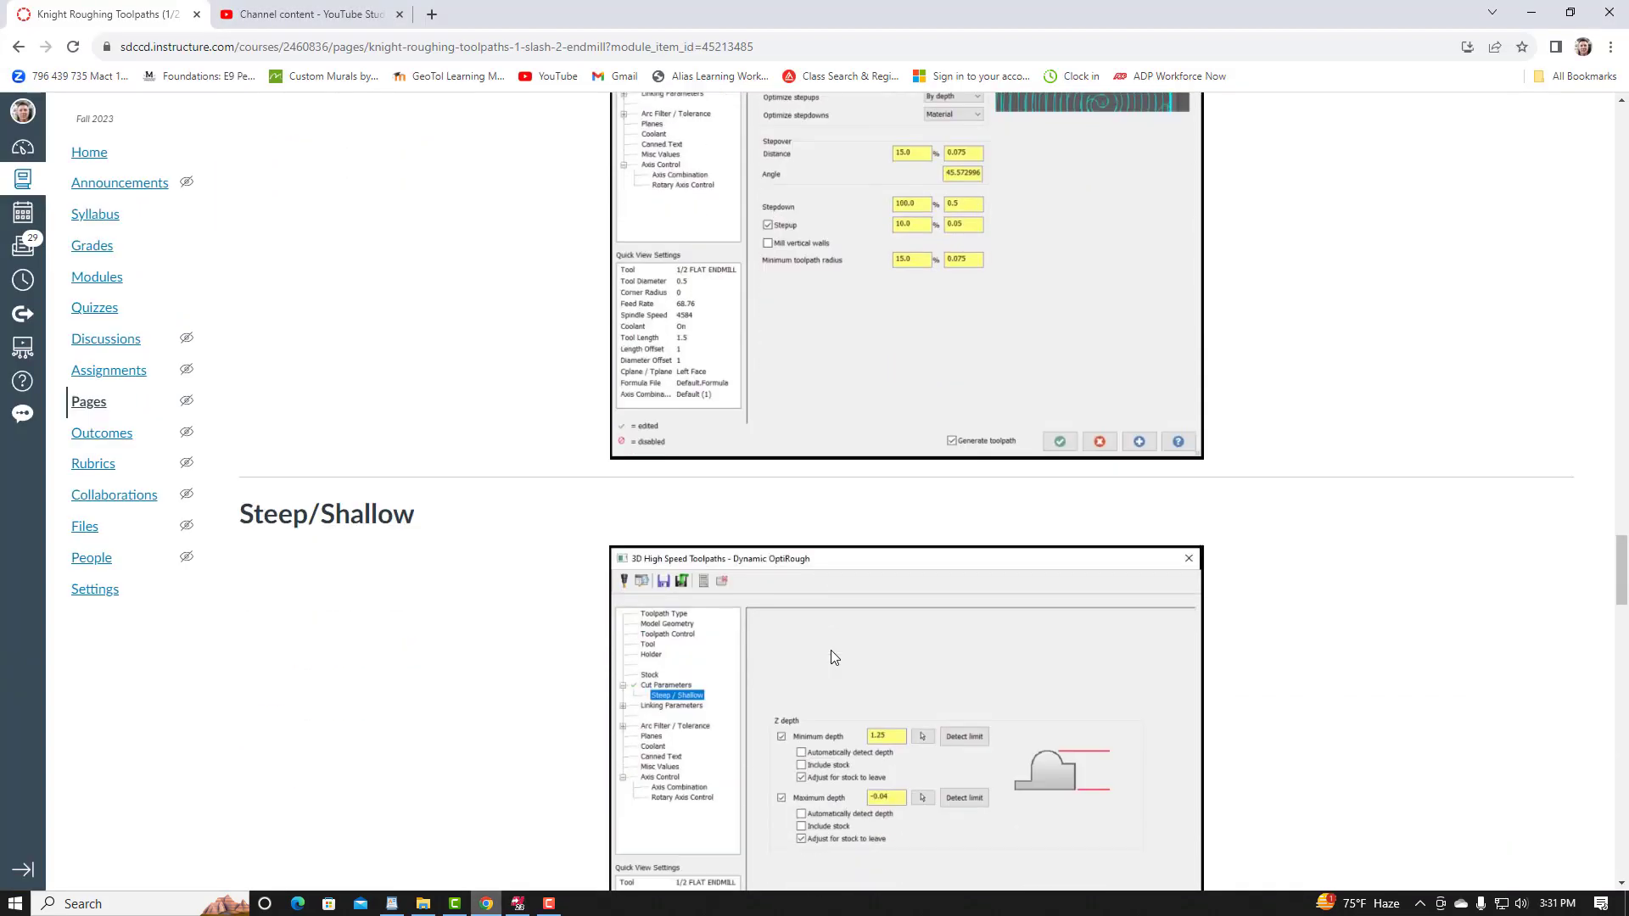
scroll(831, 655, down, 3)
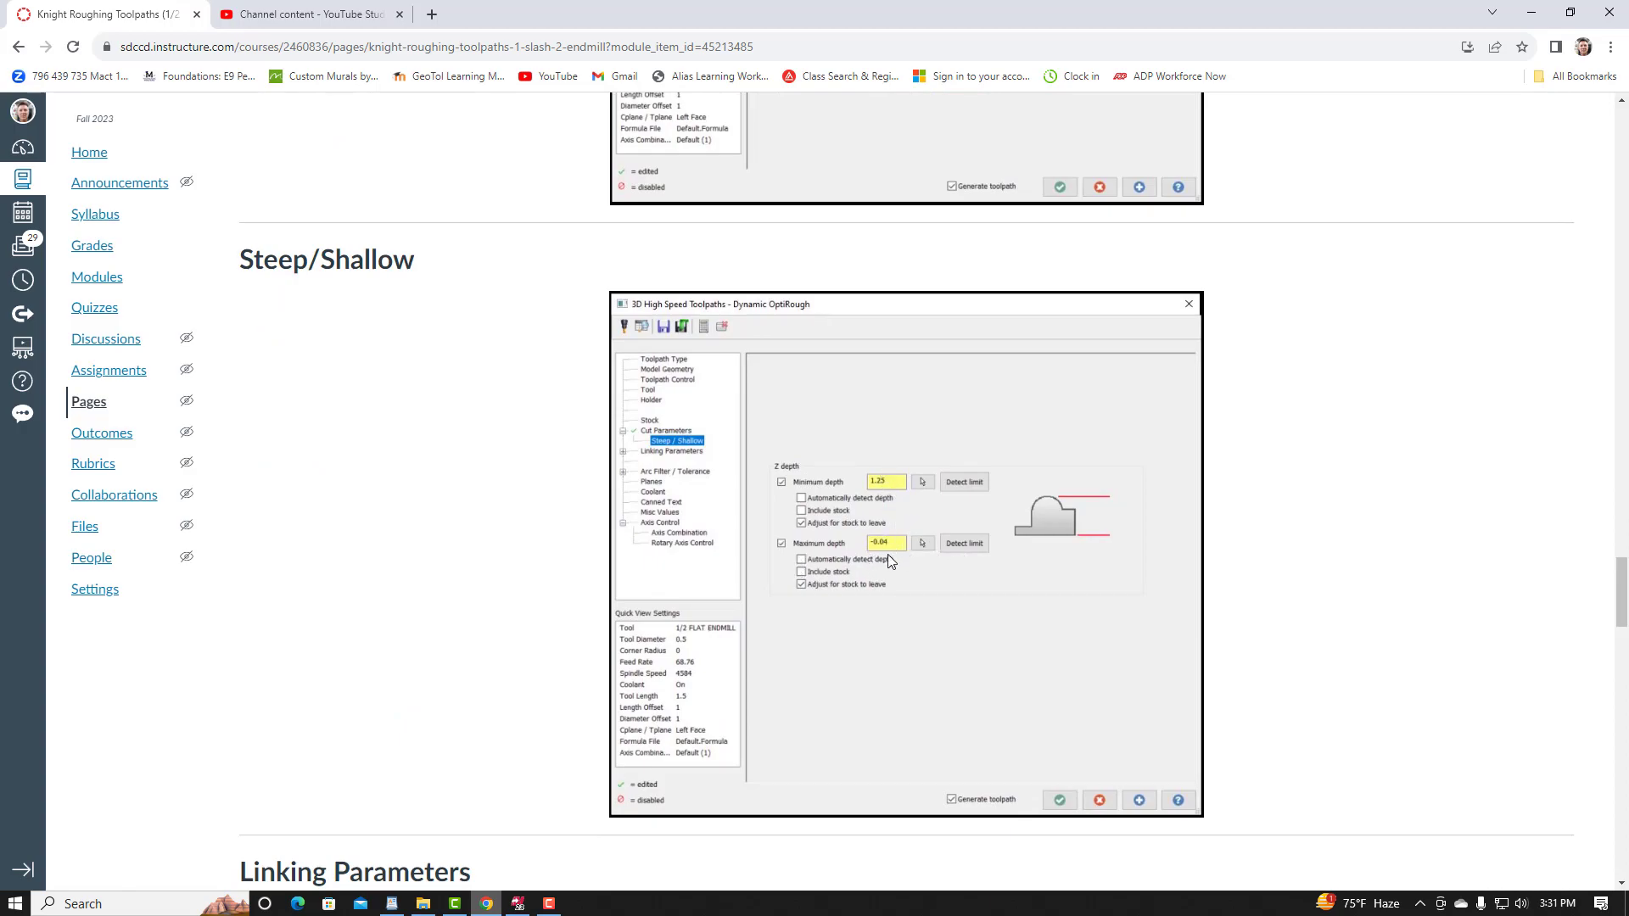
click(518, 905)
mouse_move(849, 159)
mouse_down()
mouse_move(607, 189)
mouse_move(988, 185)
mouse_up()
click(647, 402)
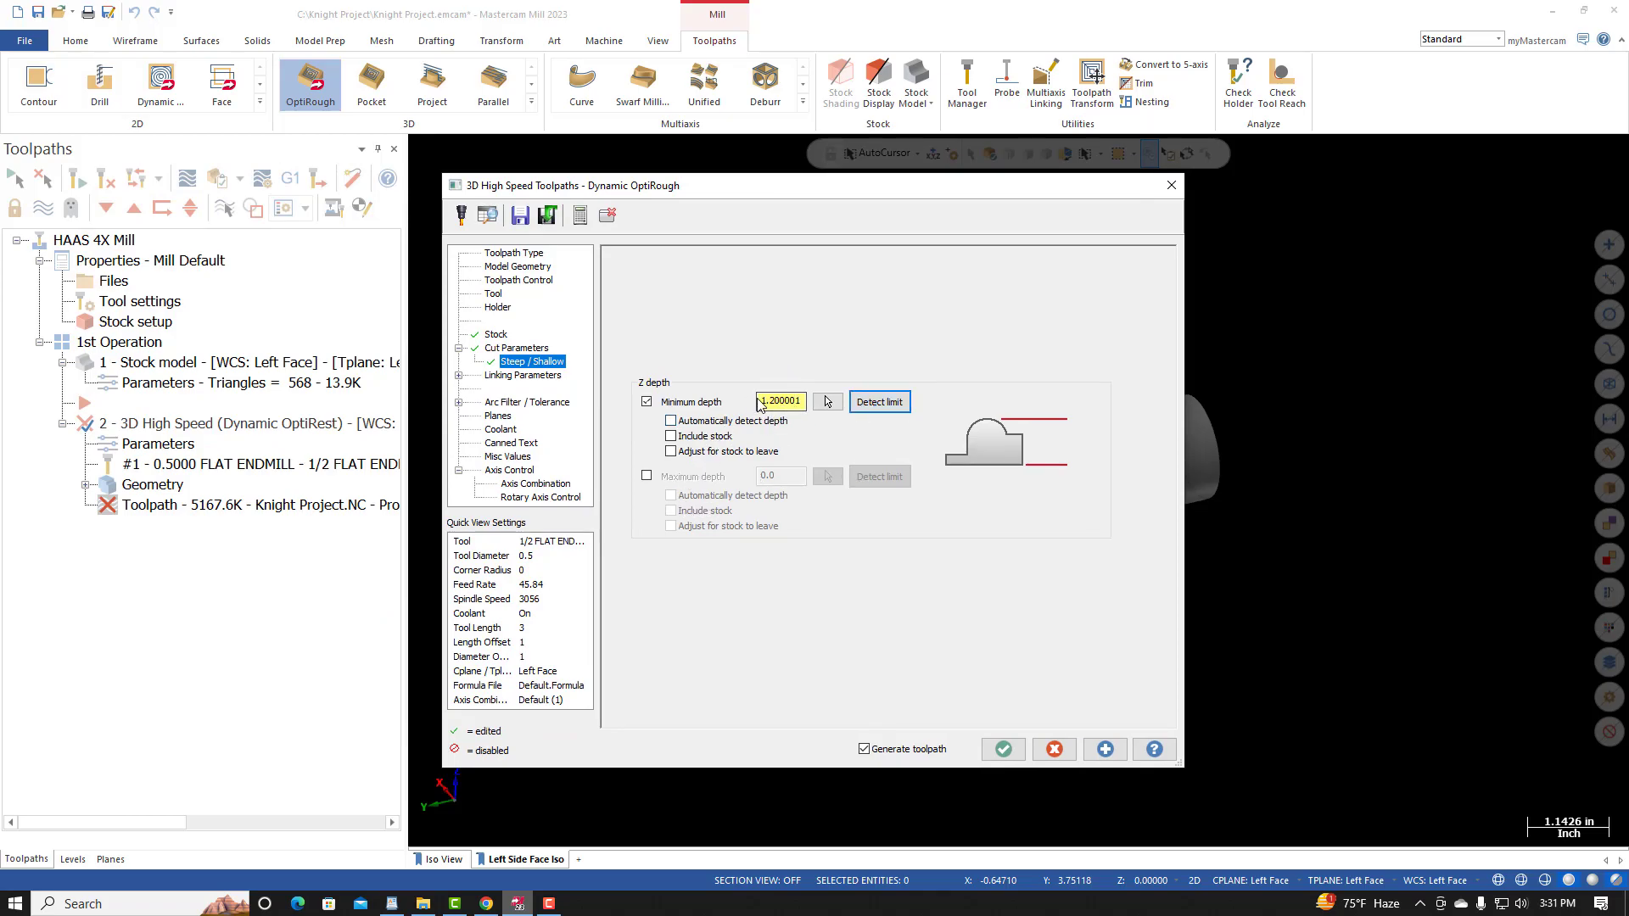
double_click(791, 400)
text(1.25)
key(Return)
Step: Enable the maximum Z depth and set it to match the course page's -0.04
click(646, 478)
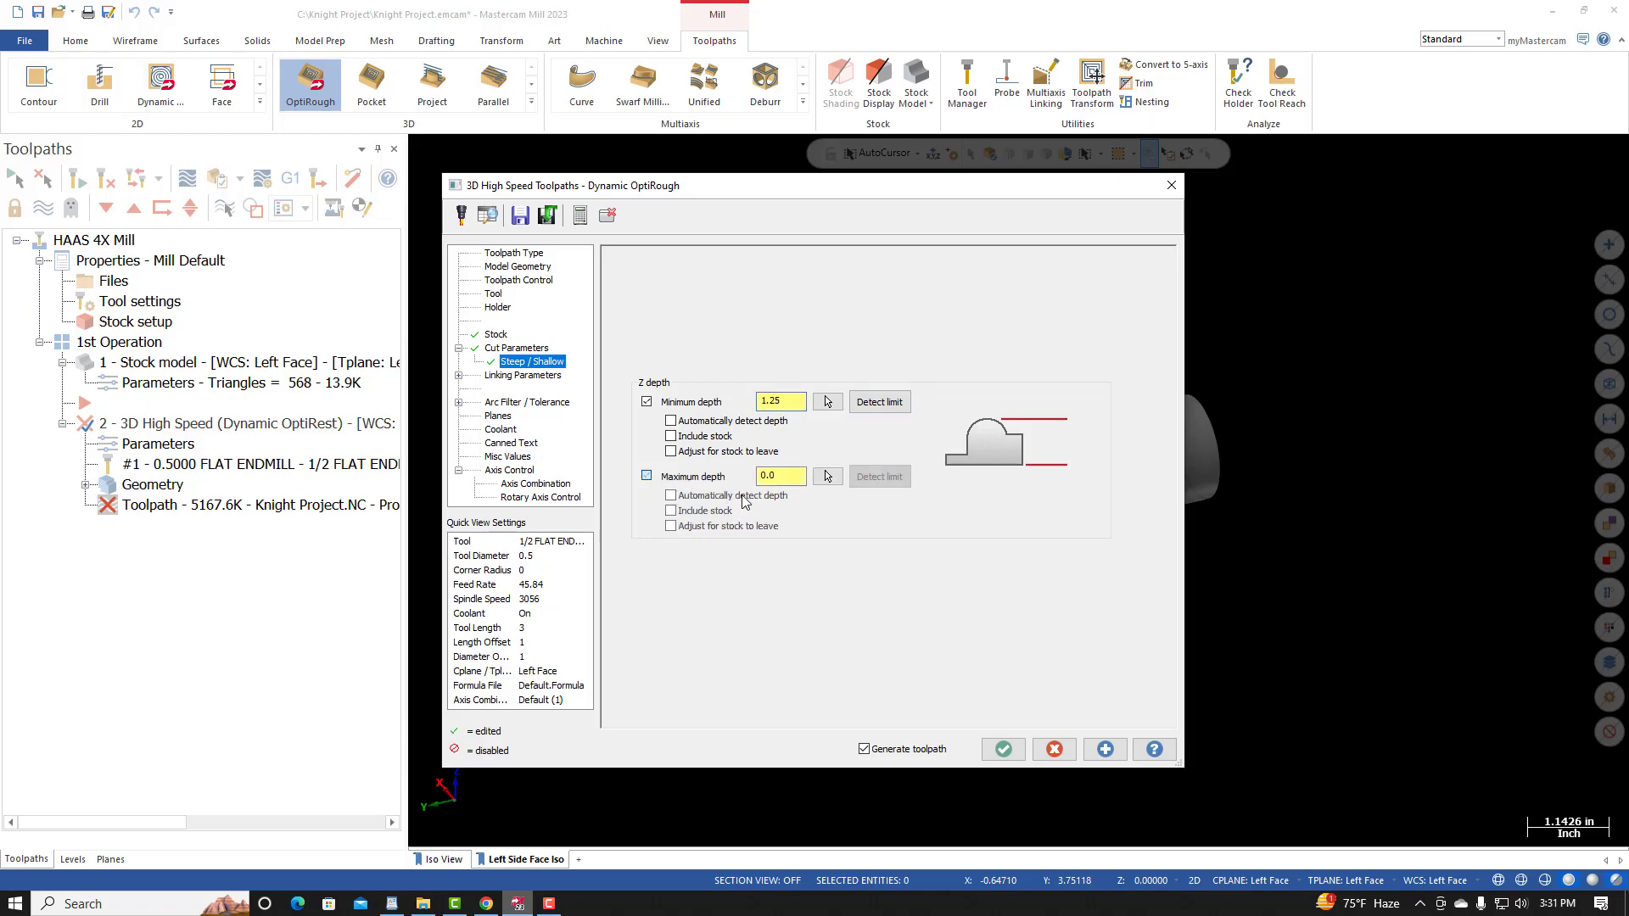
click(486, 904)
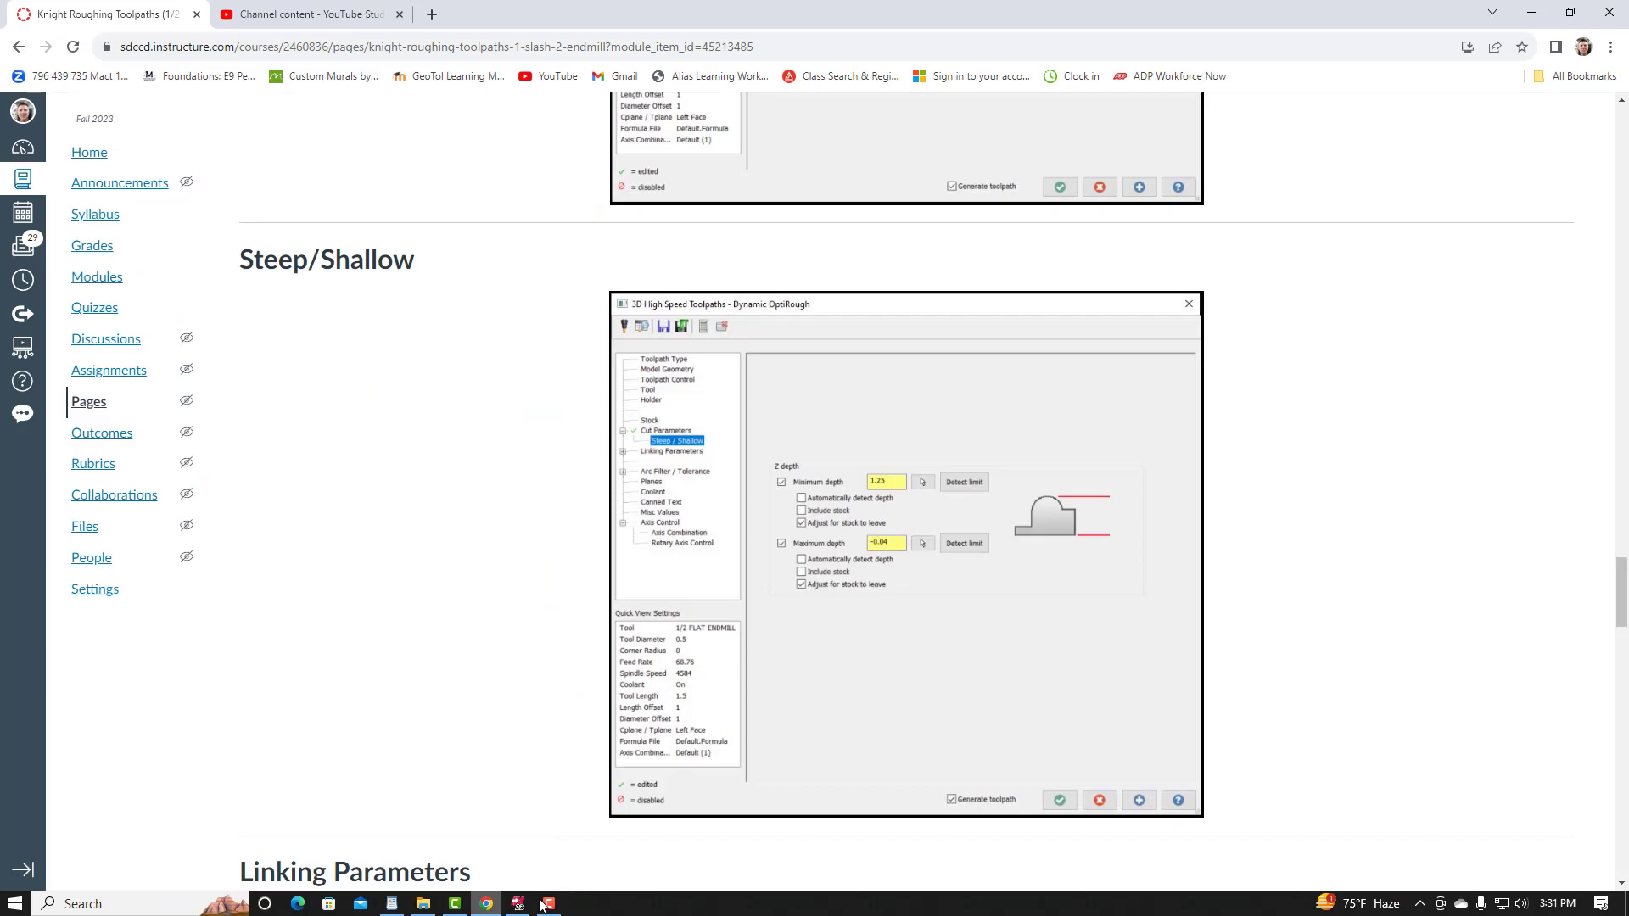
click(520, 907)
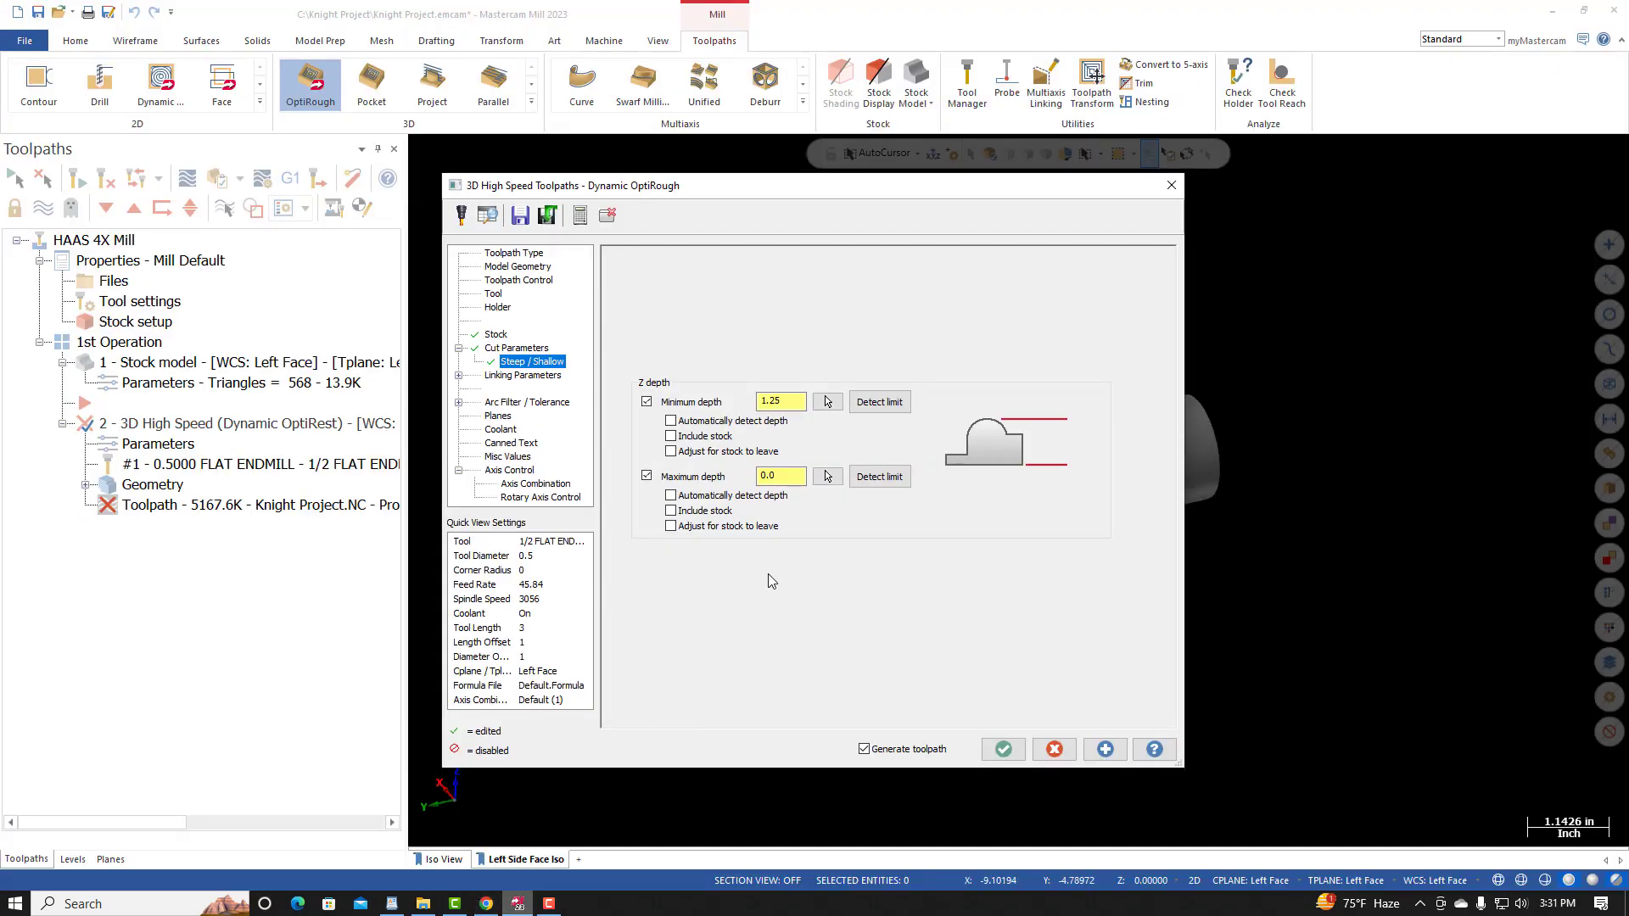
drag(782, 477, 689, 493)
click(486, 904)
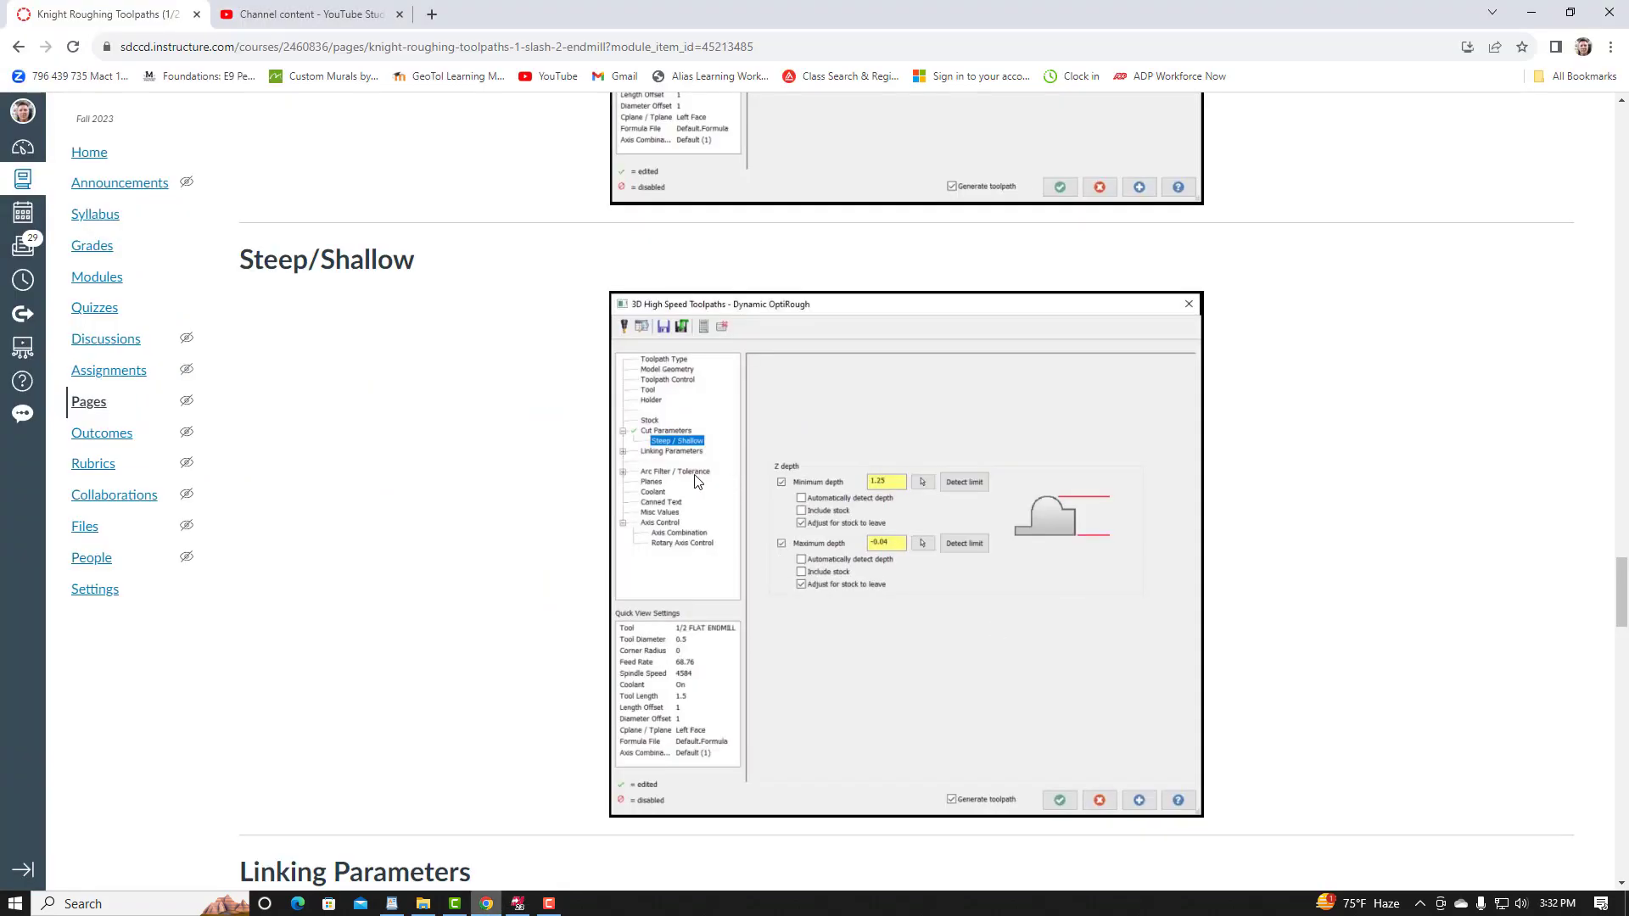
click(518, 904)
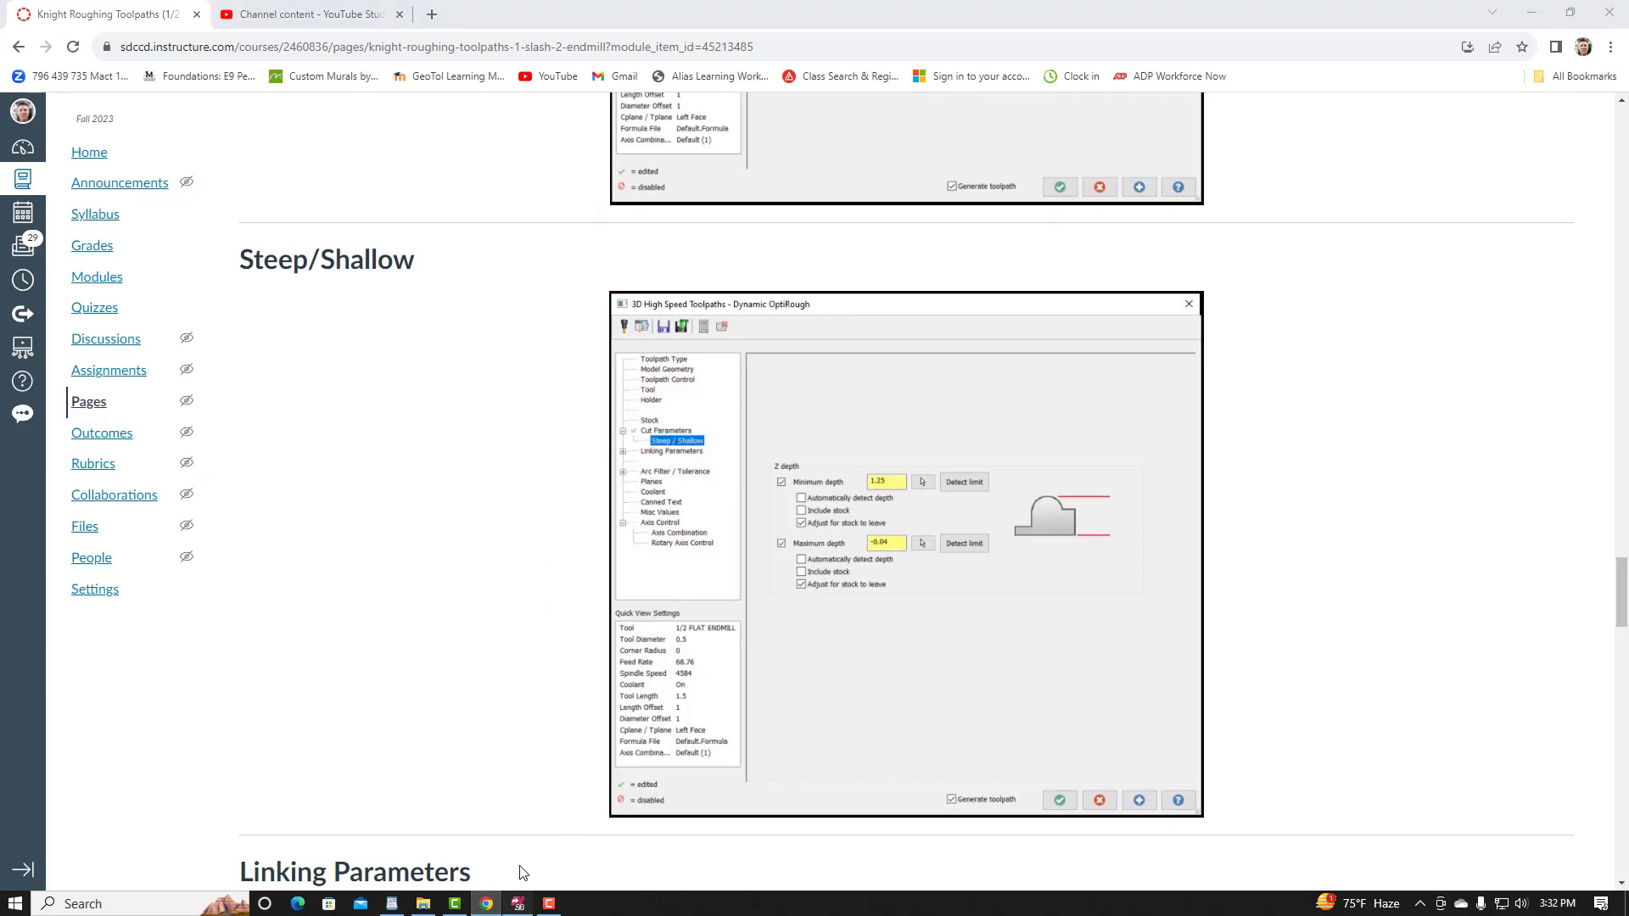
Step: Compare the toolpath's linking parameters with the Linking Parameters section of the course page
click(530, 376)
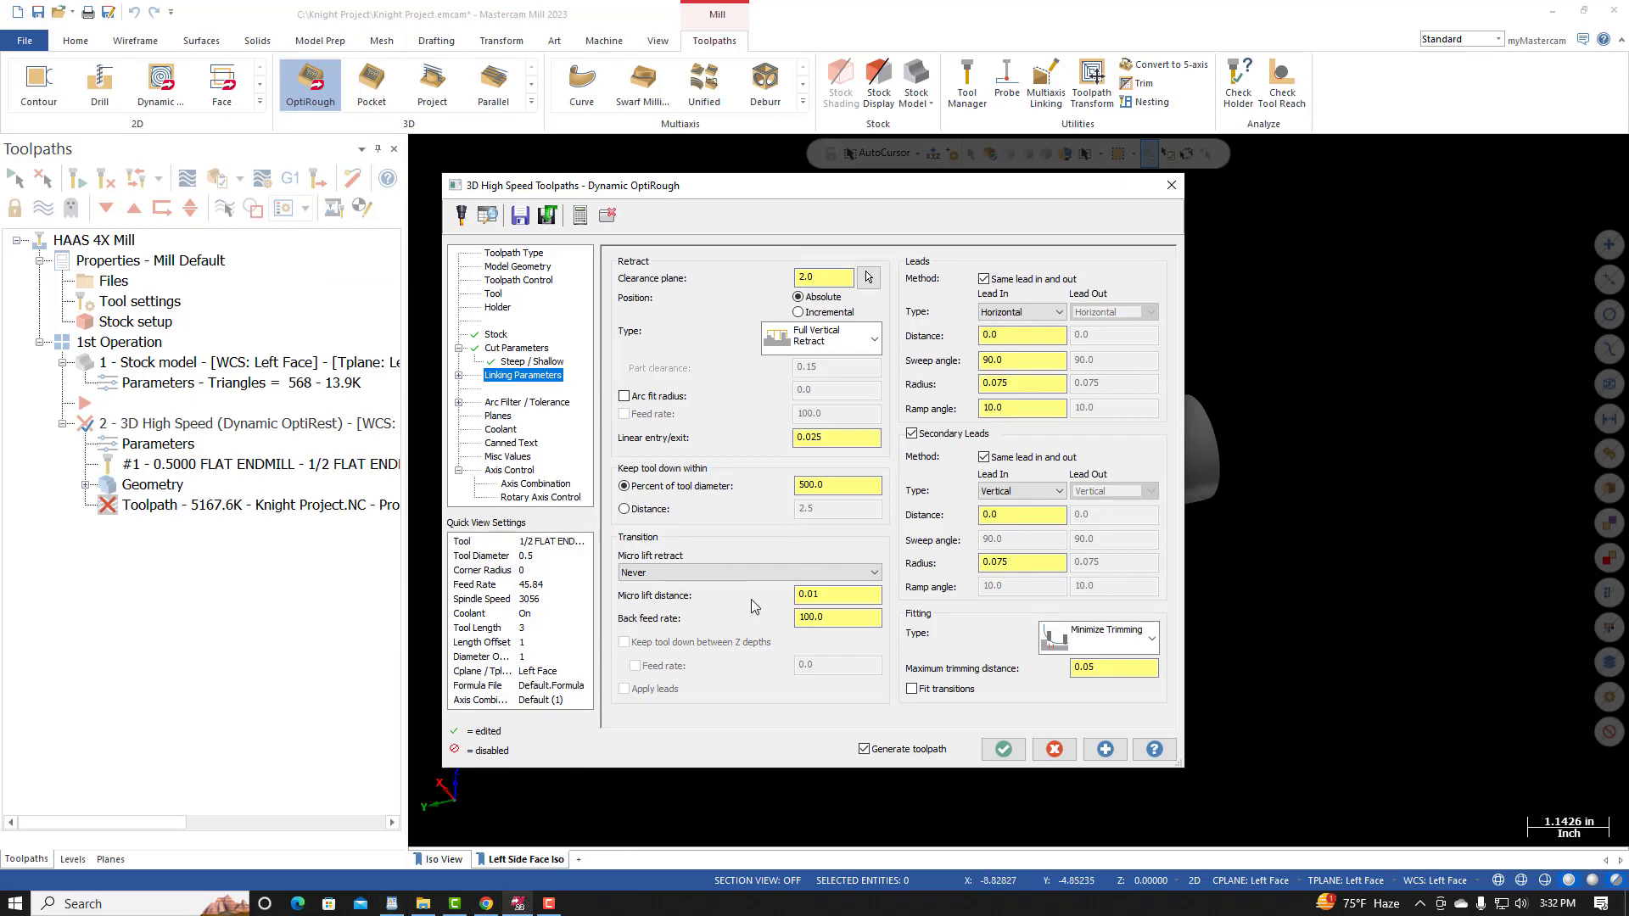
click(487, 904)
scroll(689, 666, down, 8)
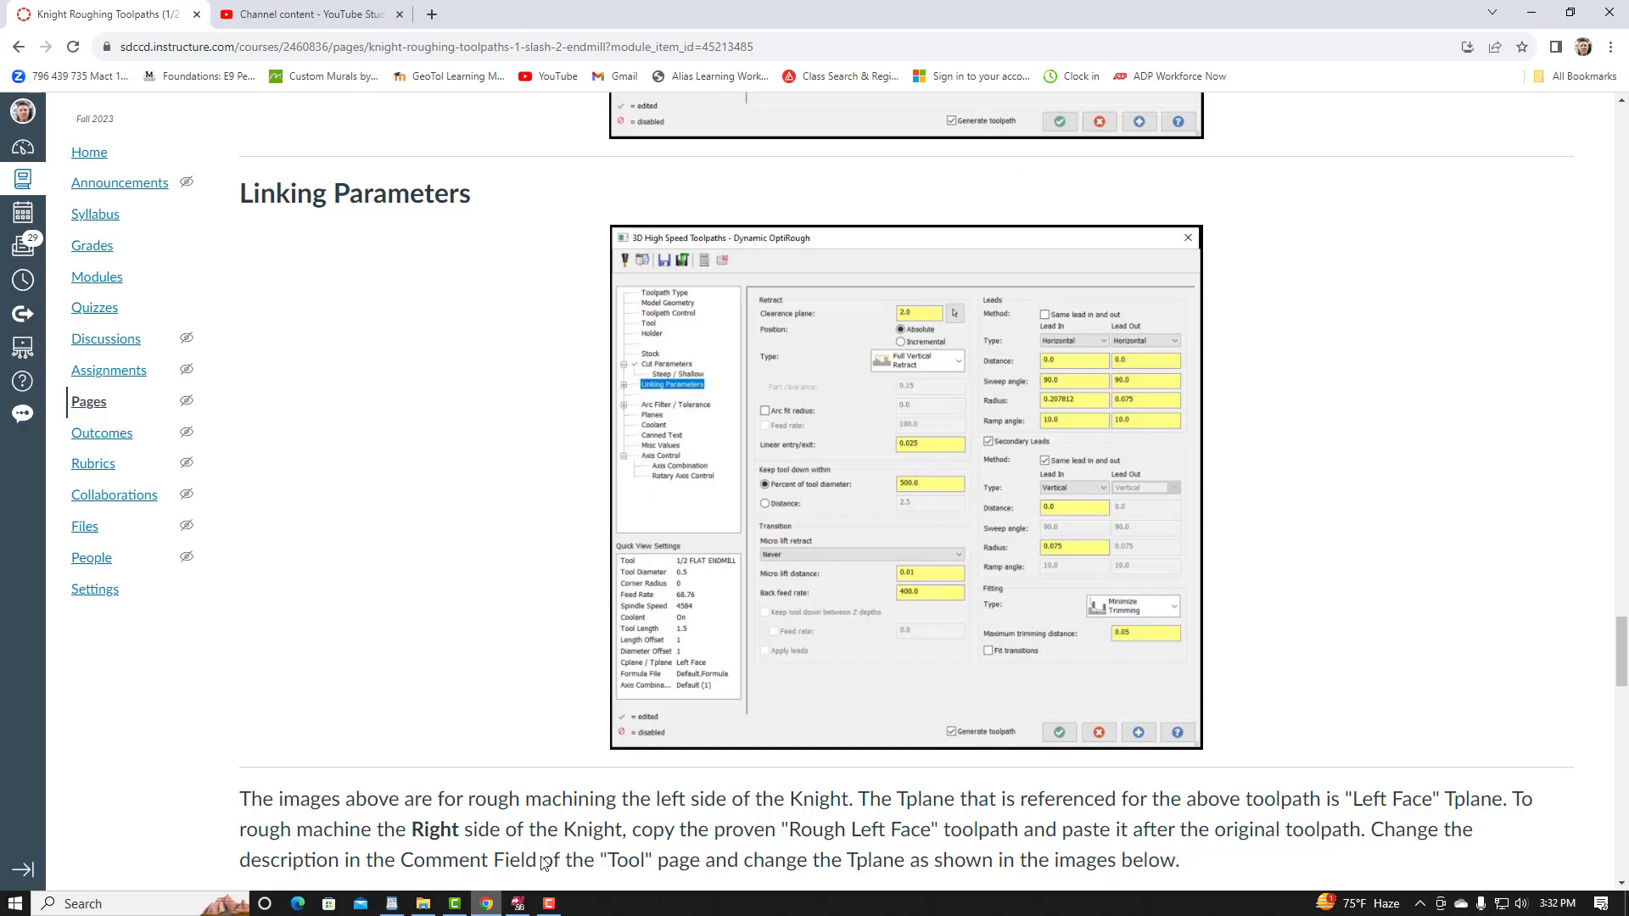
click(518, 904)
click(827, 280)
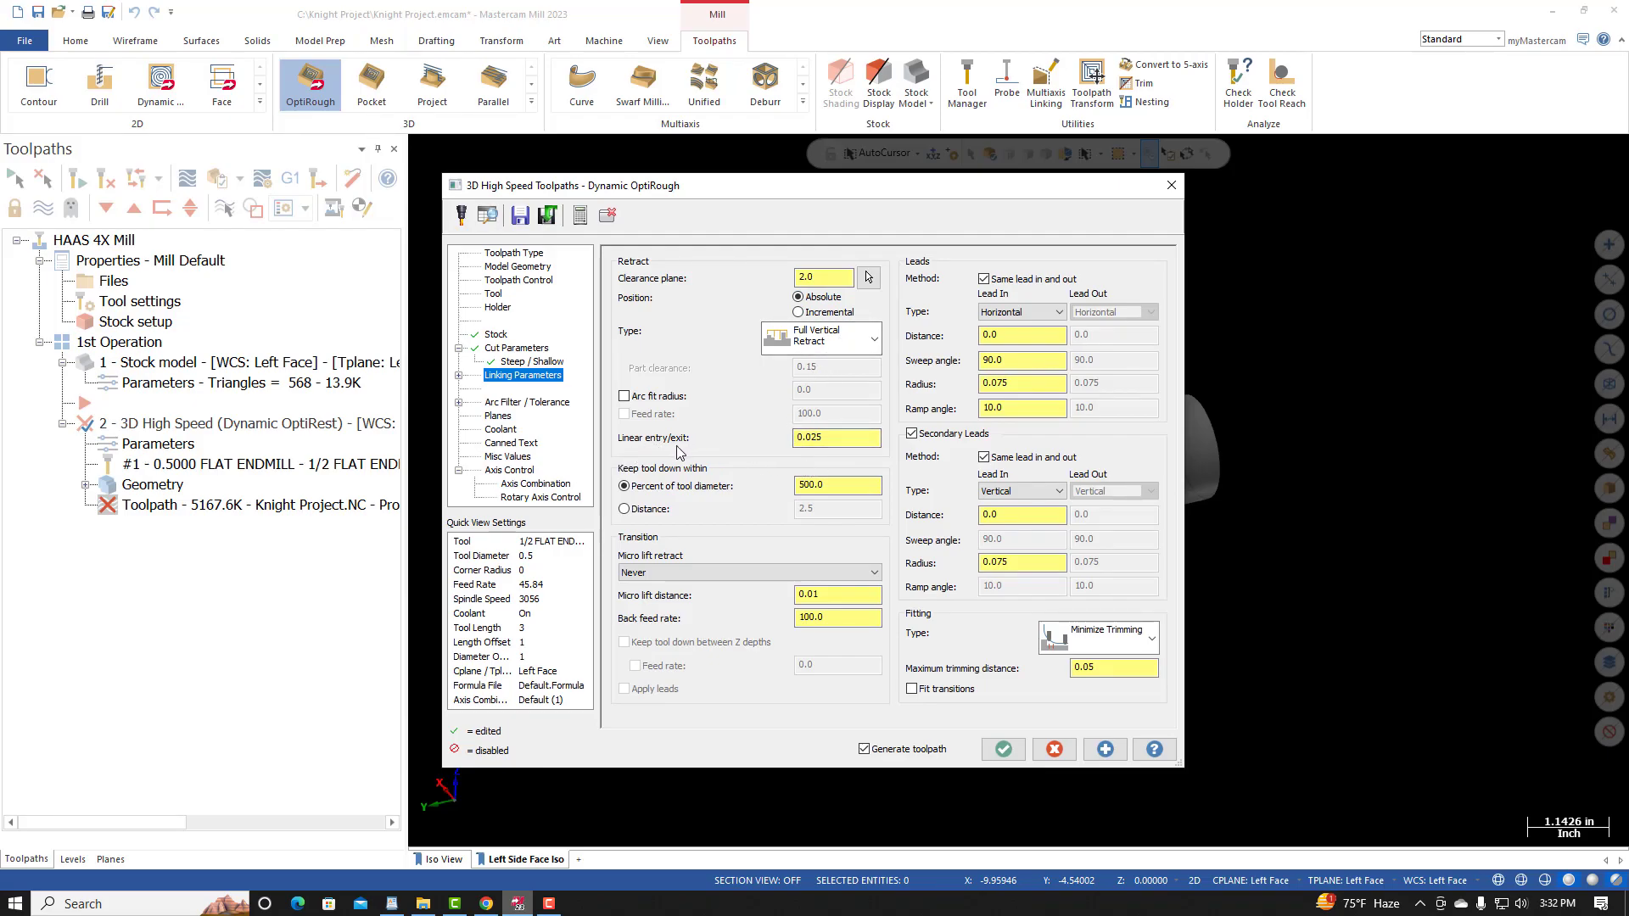
Step: Recheck the course page's linking parameters and set the back feed rate to 400
right_click(483, 904)
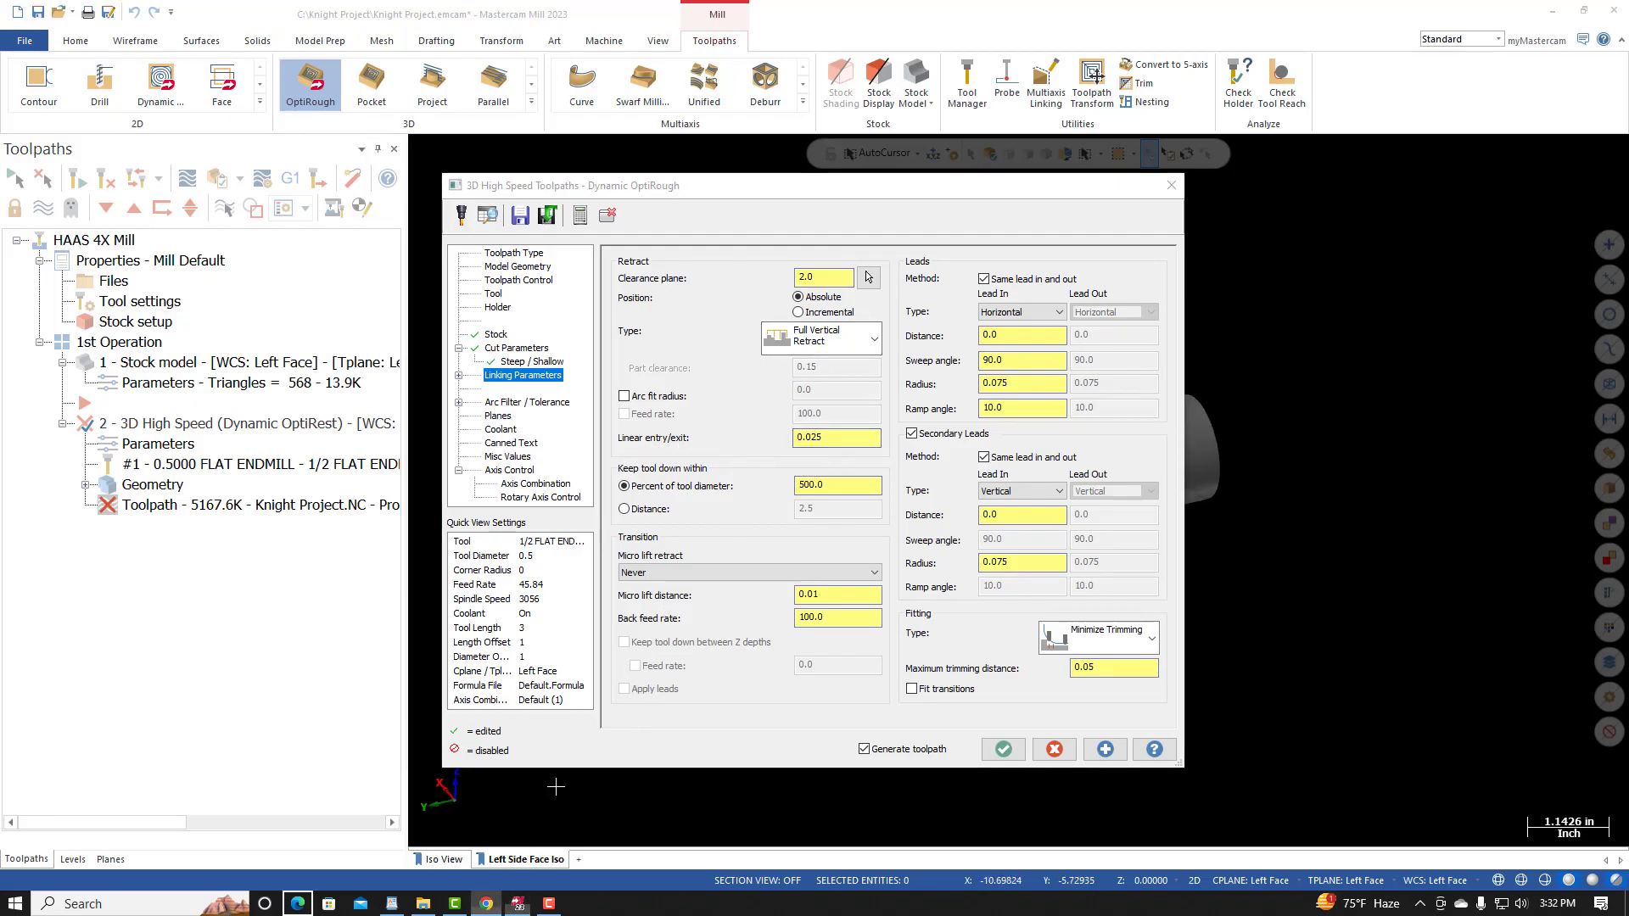
click(468, 905)
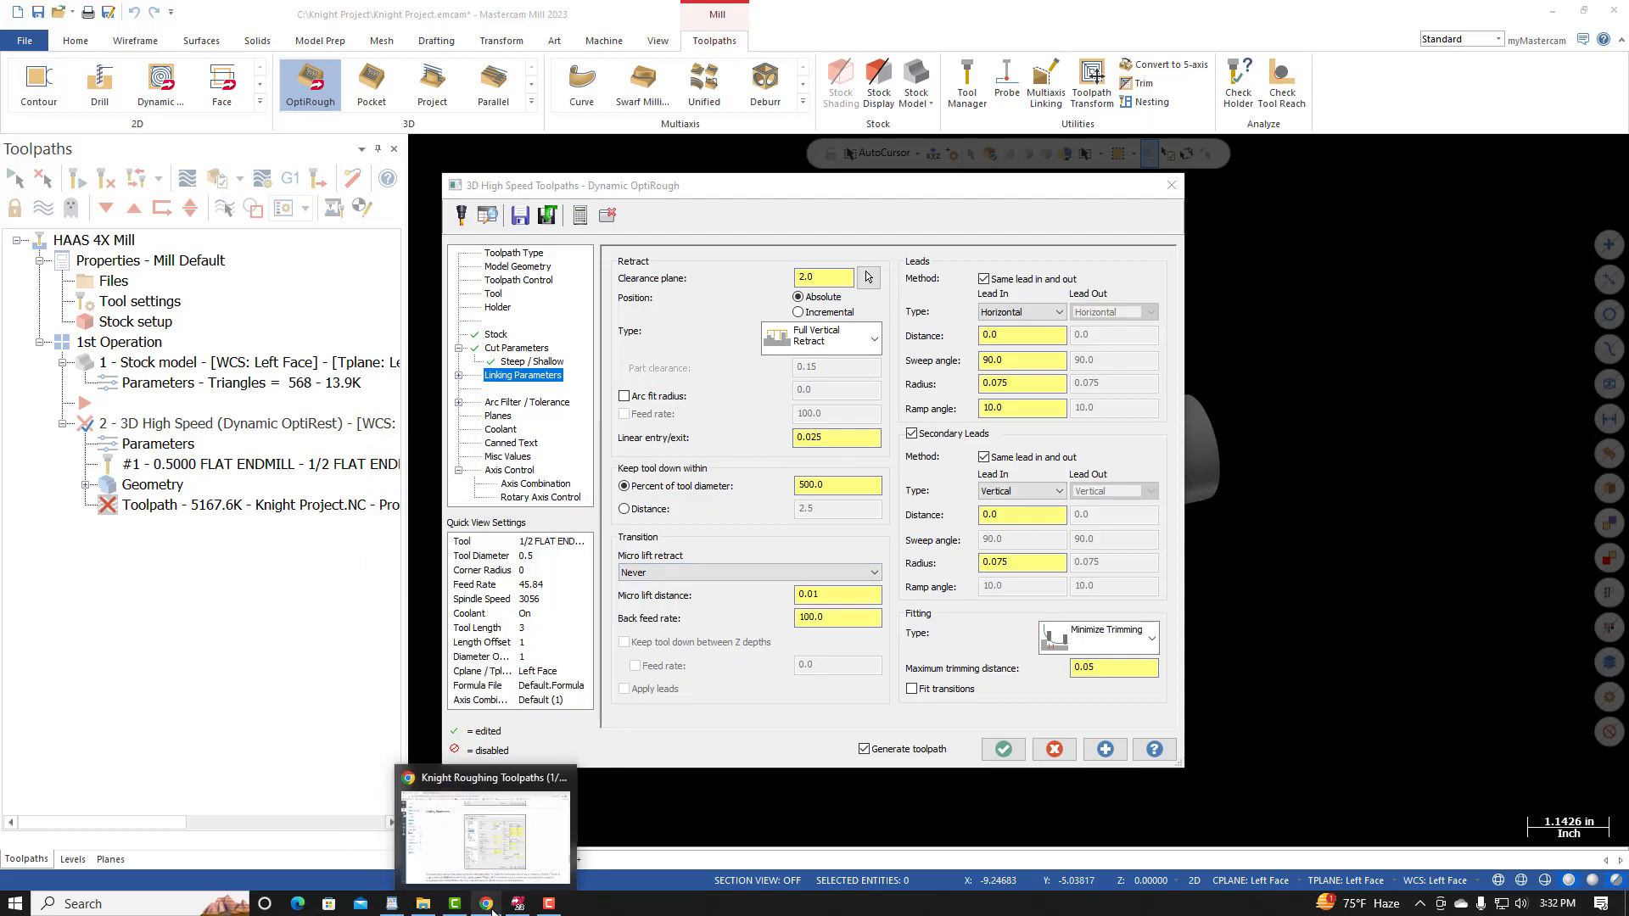
click(487, 905)
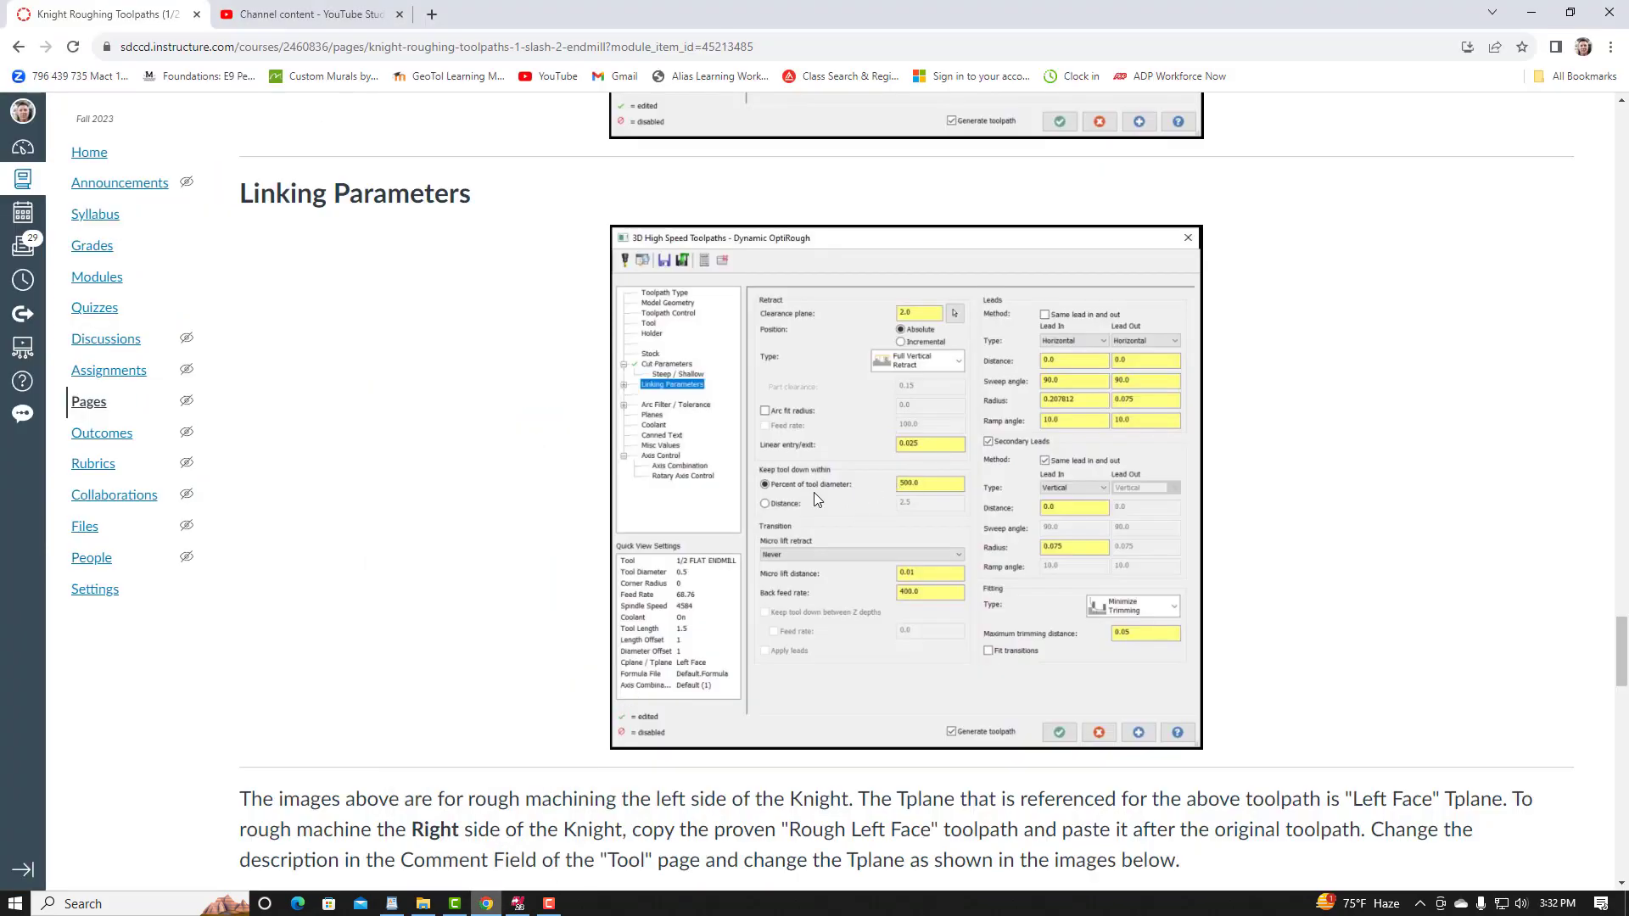
click(517, 904)
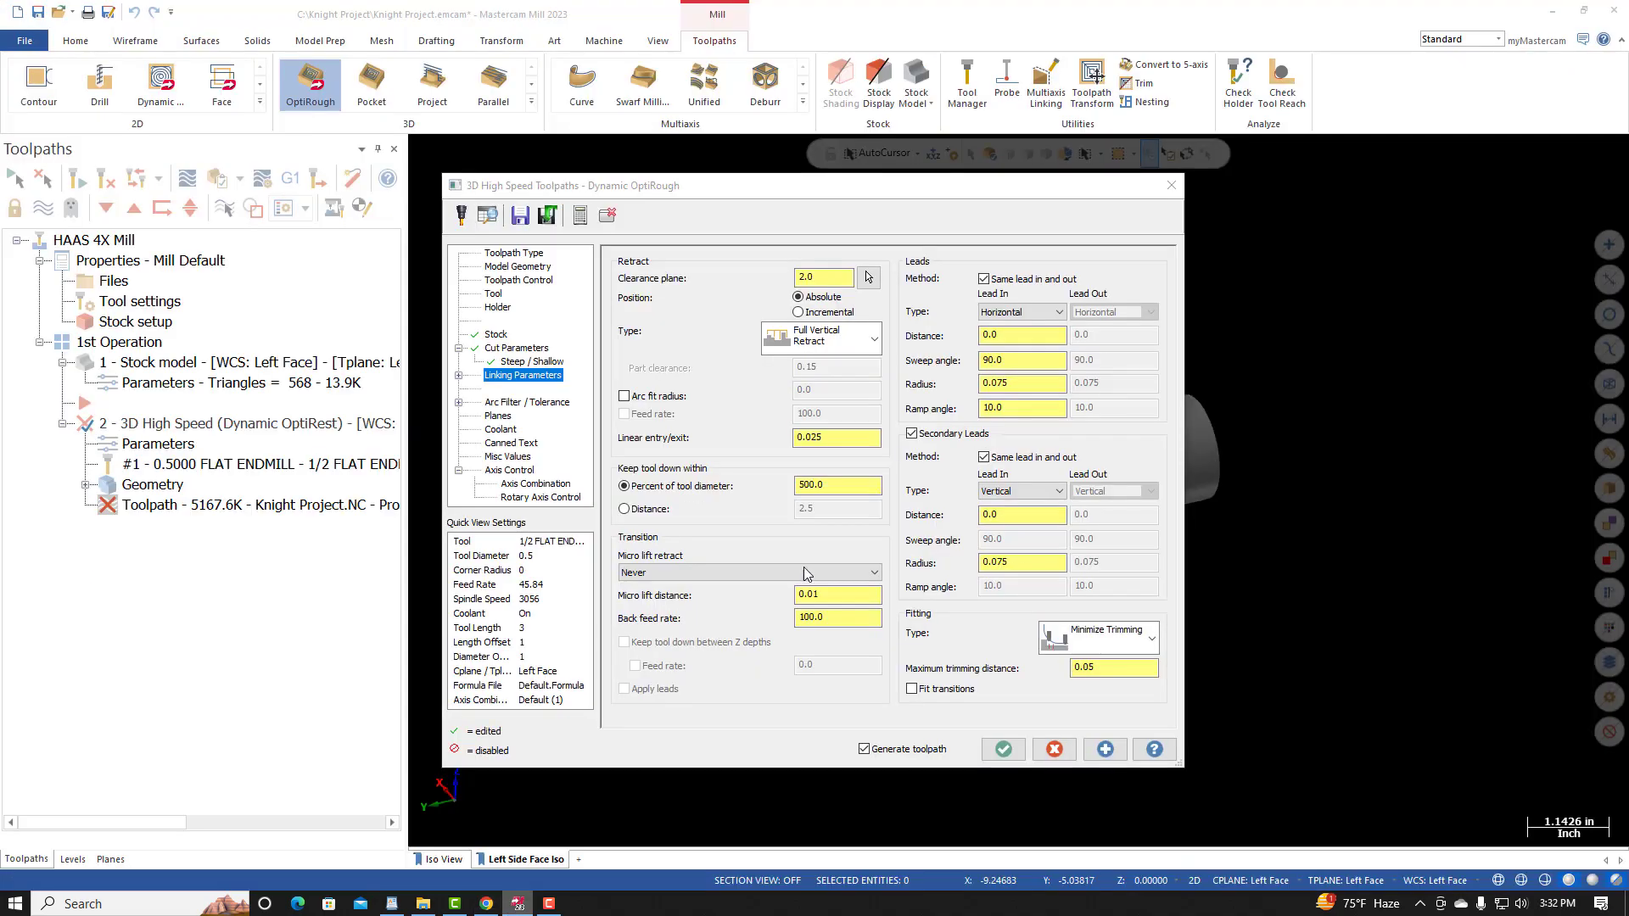
right_click(517, 904)
click(700, 728)
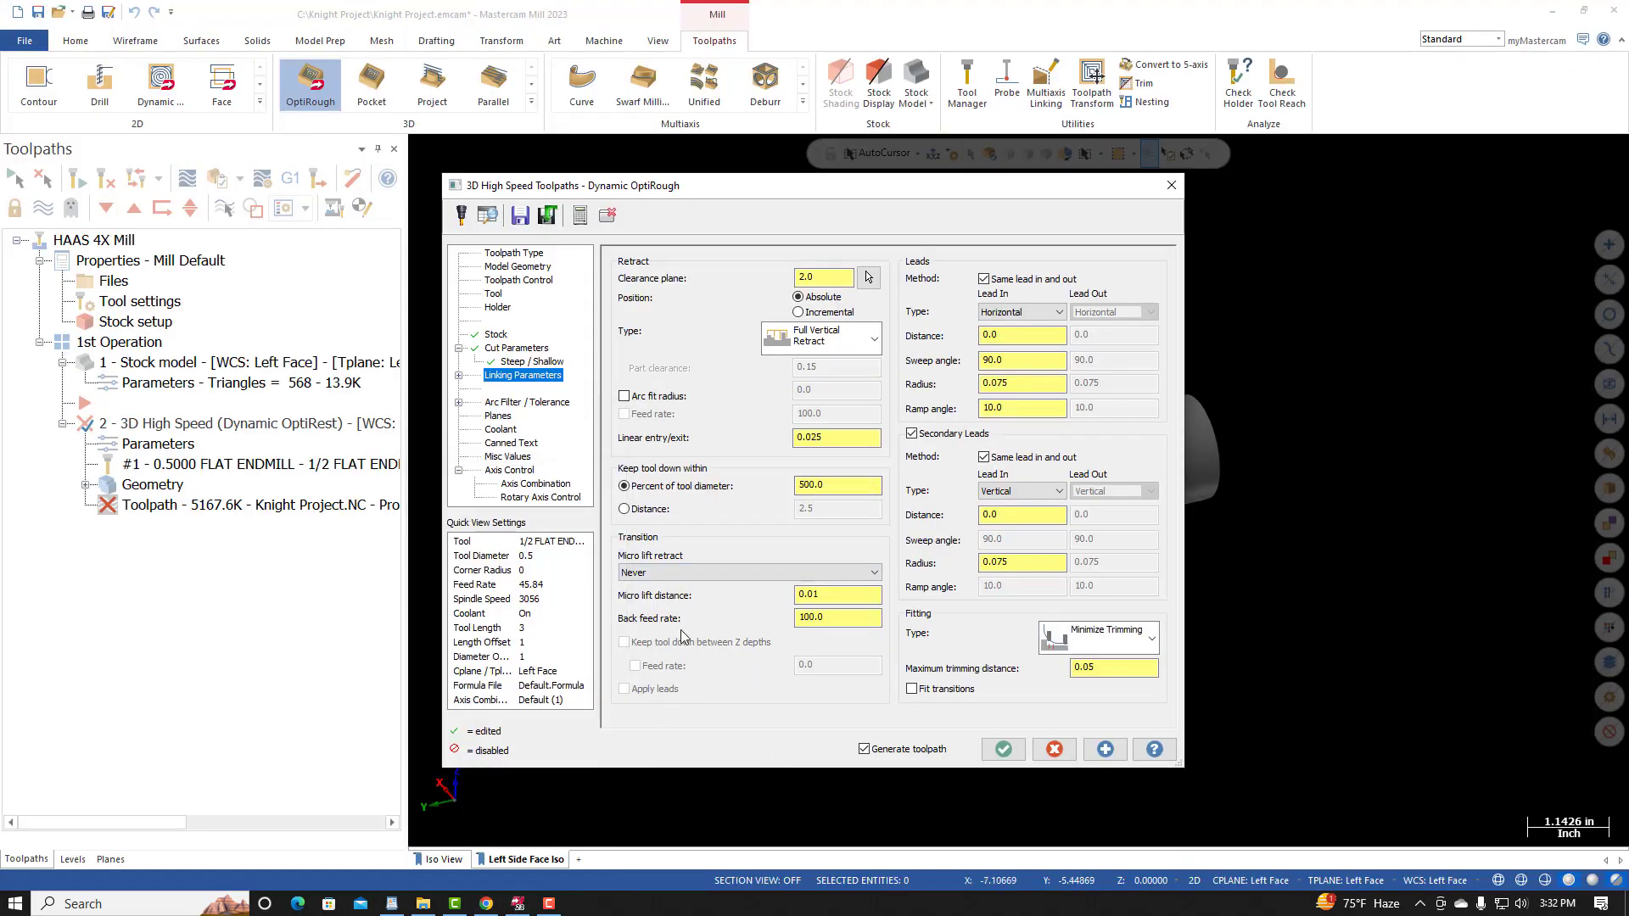
double_click(844, 622)
text(400)
key(Return)
Step: Review the toolpath's plane settings alongside the course page, then accept the parameters and generate the Dynamic OptiRest toolpath
click(498, 417)
mouse_move(486, 903)
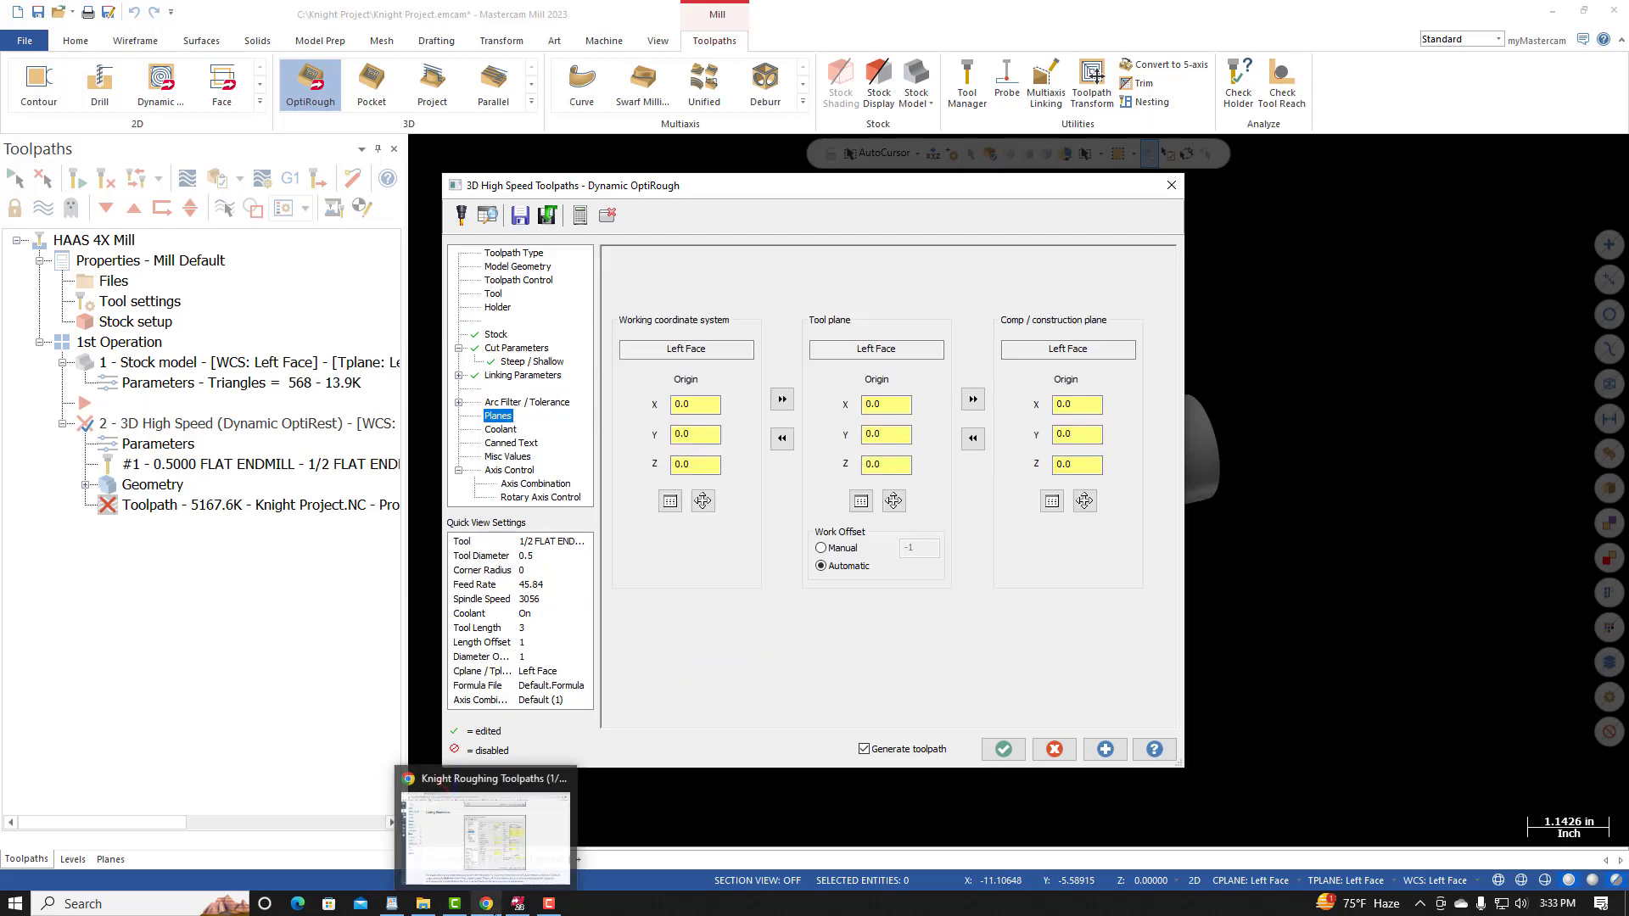
click(488, 818)
scroll(699, 681, down, 3)
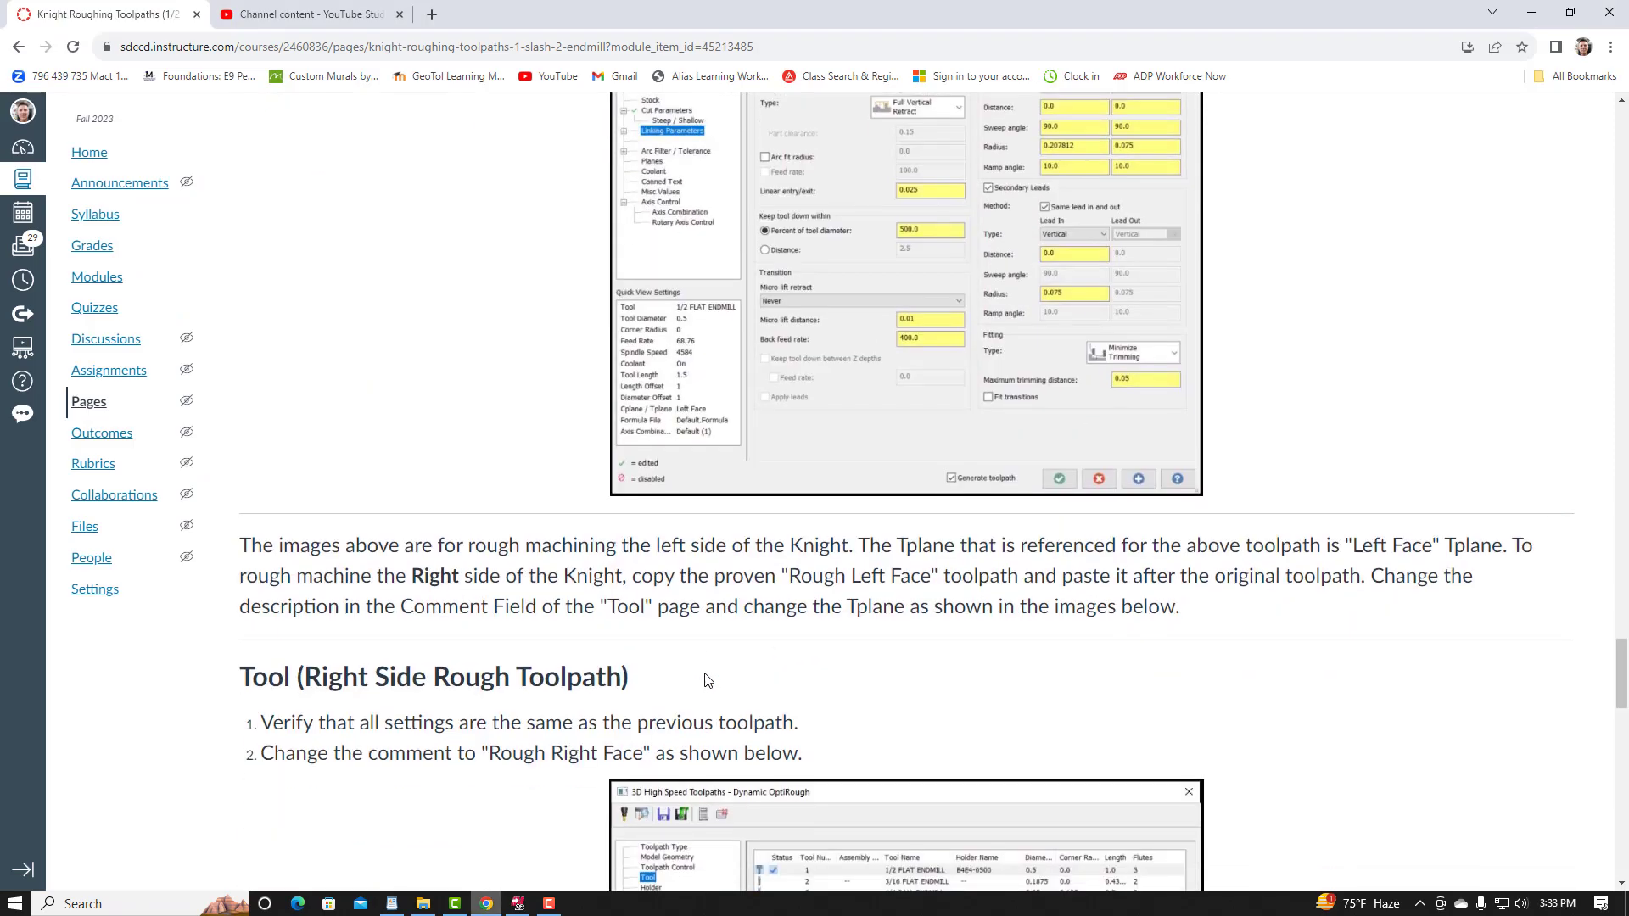
scroll(702, 680, up, 4)
scroll(704, 680, down, 1)
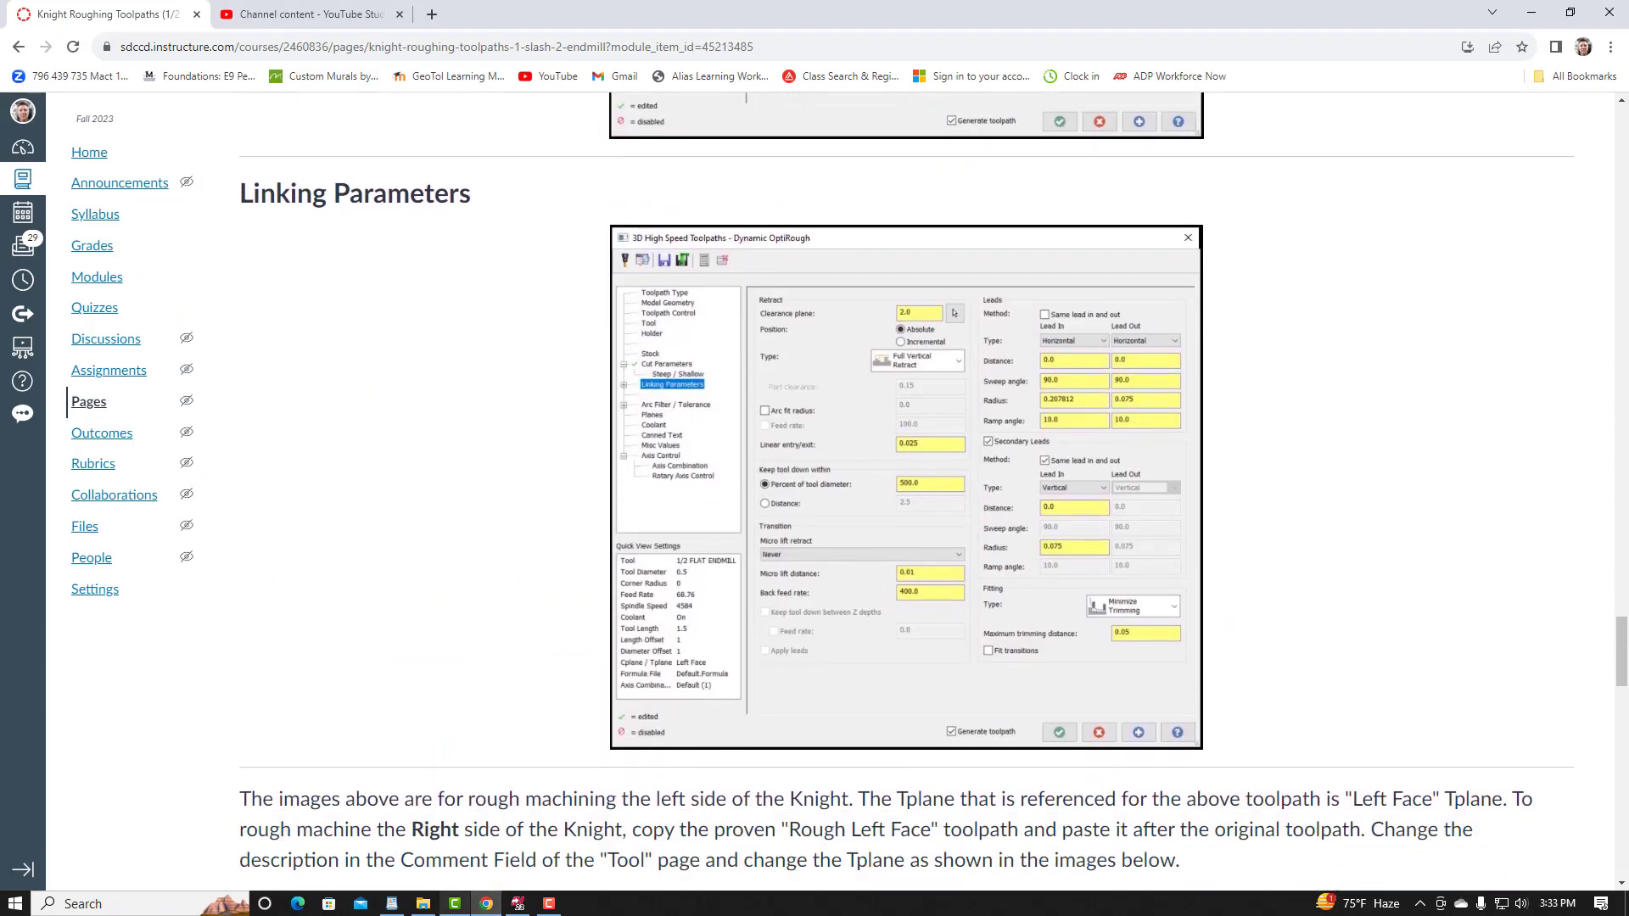
click(518, 903)
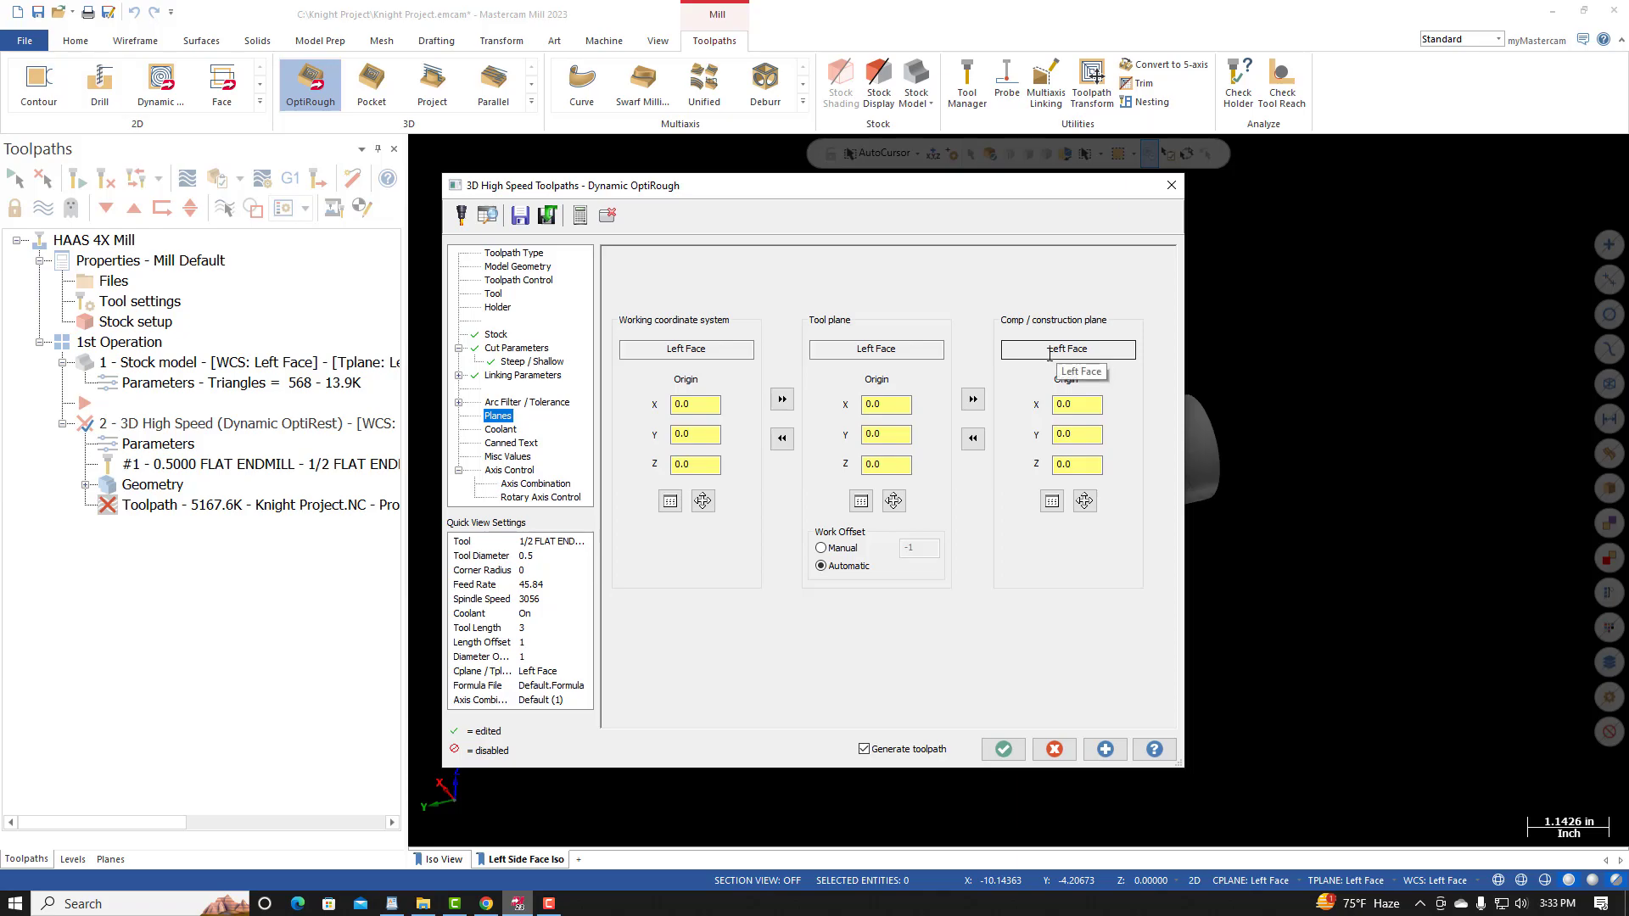
click(1003, 749)
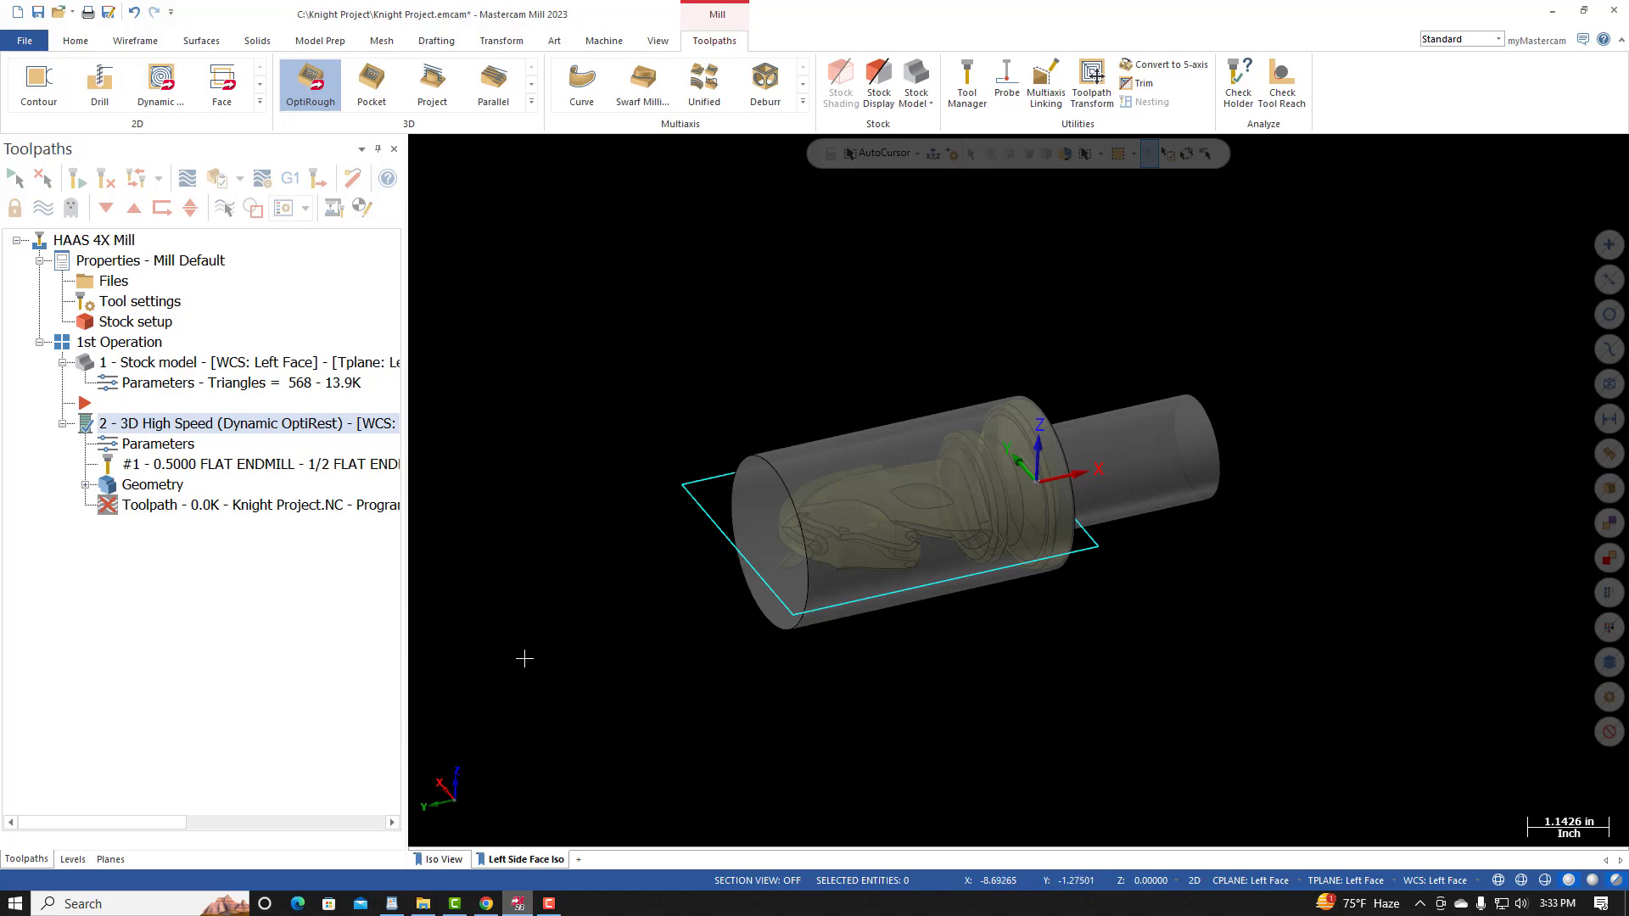
Step: Backplot the Dynamic OptiRest operation and examine the tool motion around the knight's stock from several angles
mouse_move(585, 618)
middle_down()
mouse_move(663, 561)
mouse_move(556, 625)
mouse_move(577, 611)
middle_up()
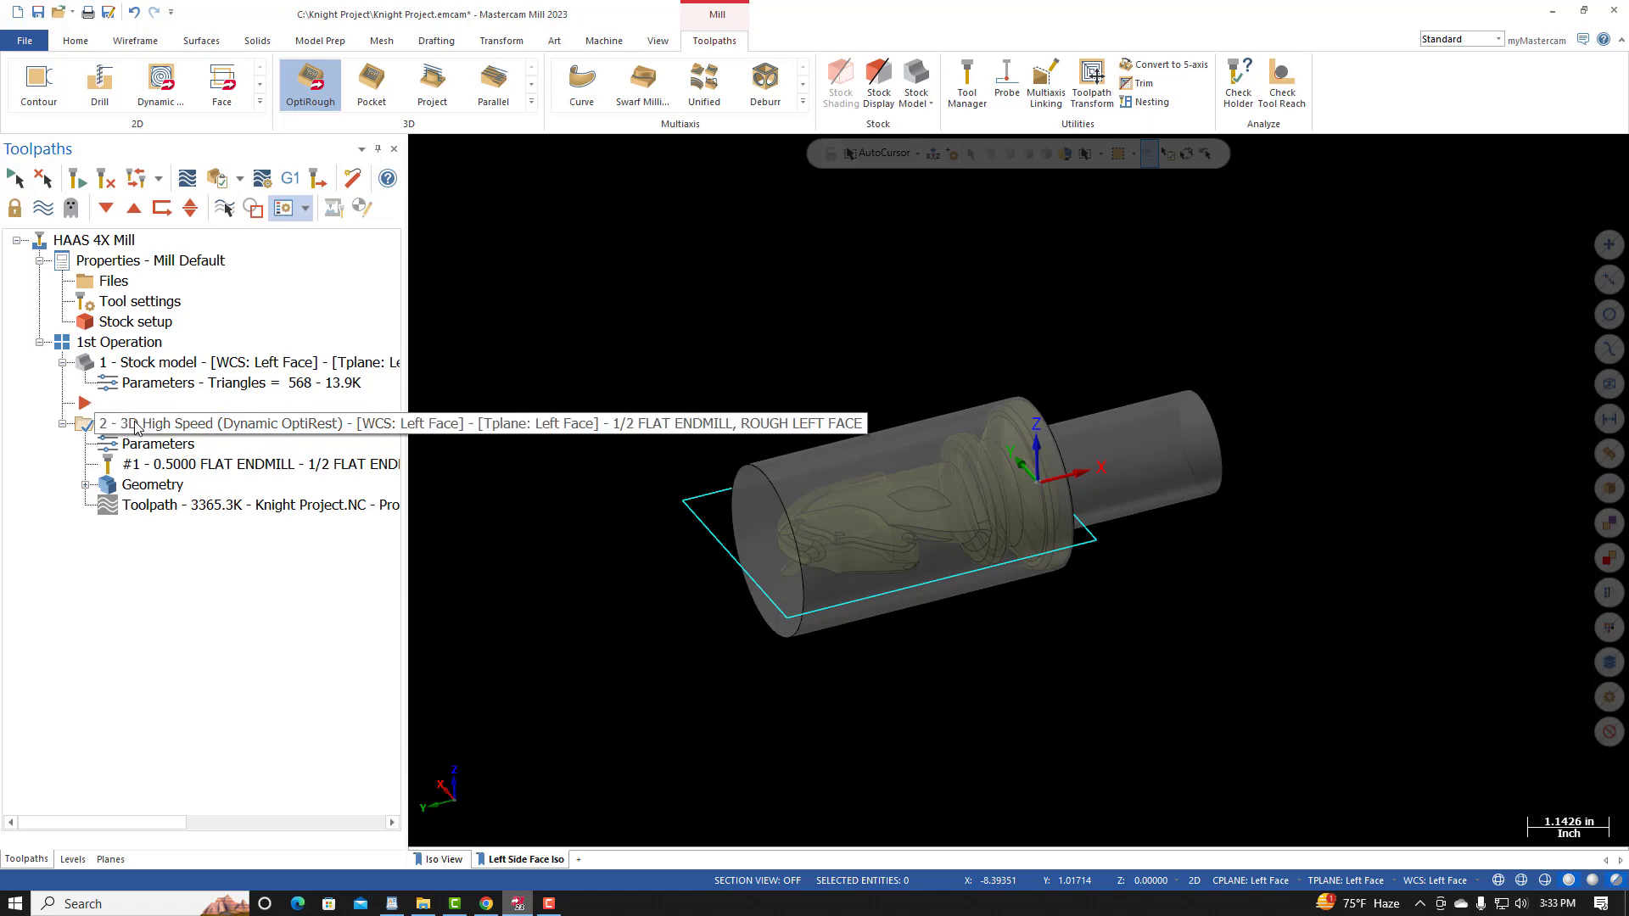
click(188, 179)
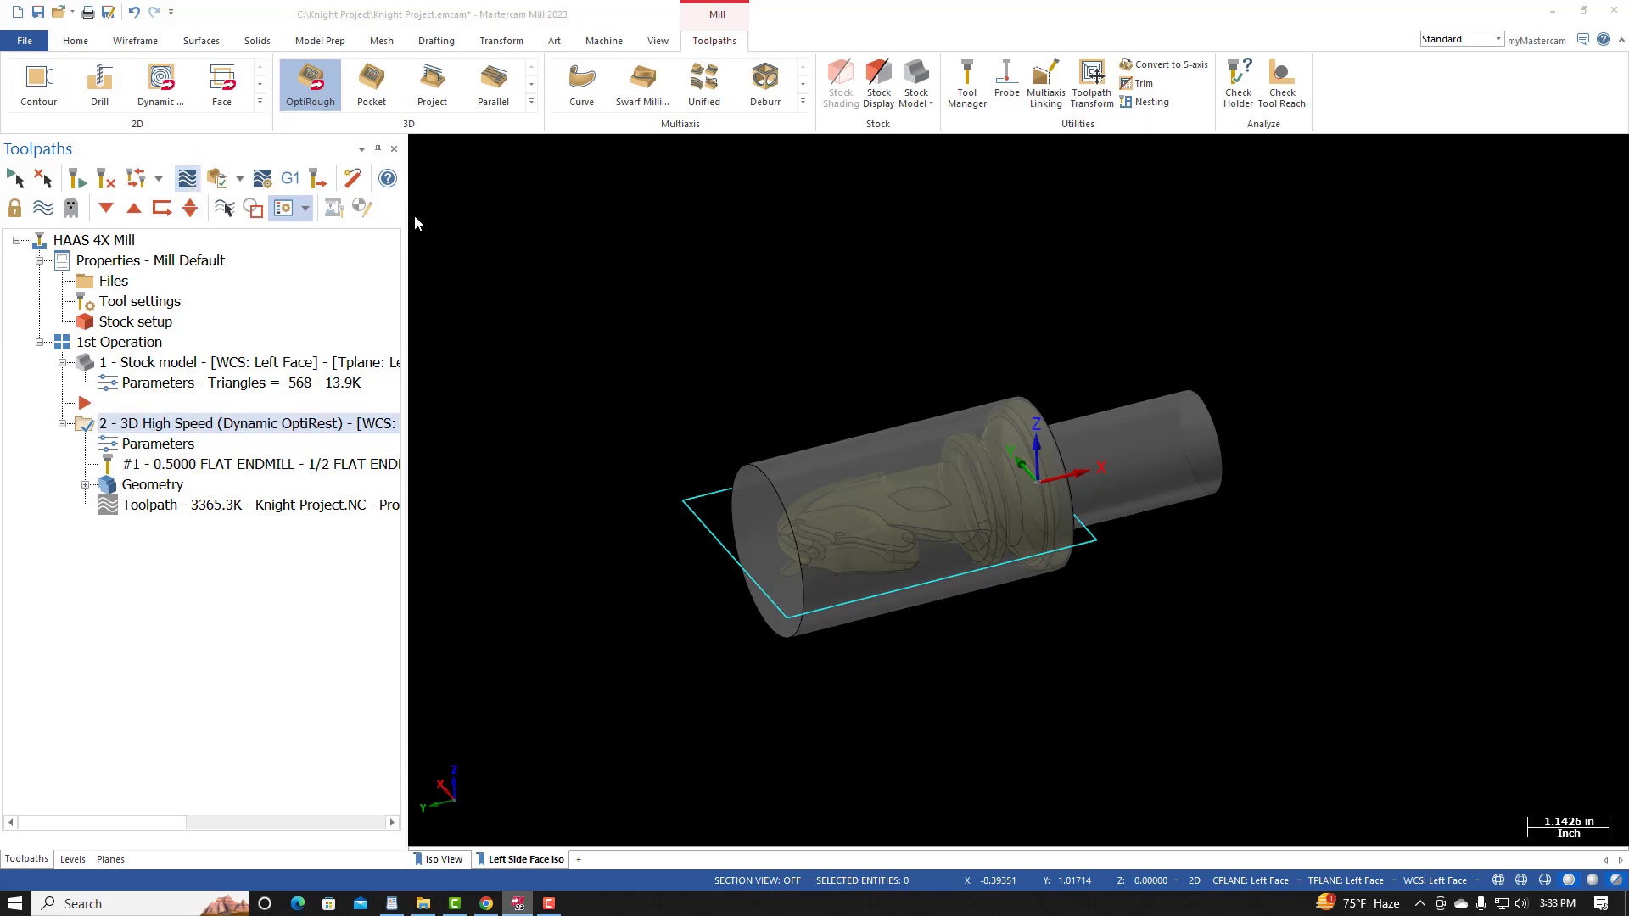
click(417, 144)
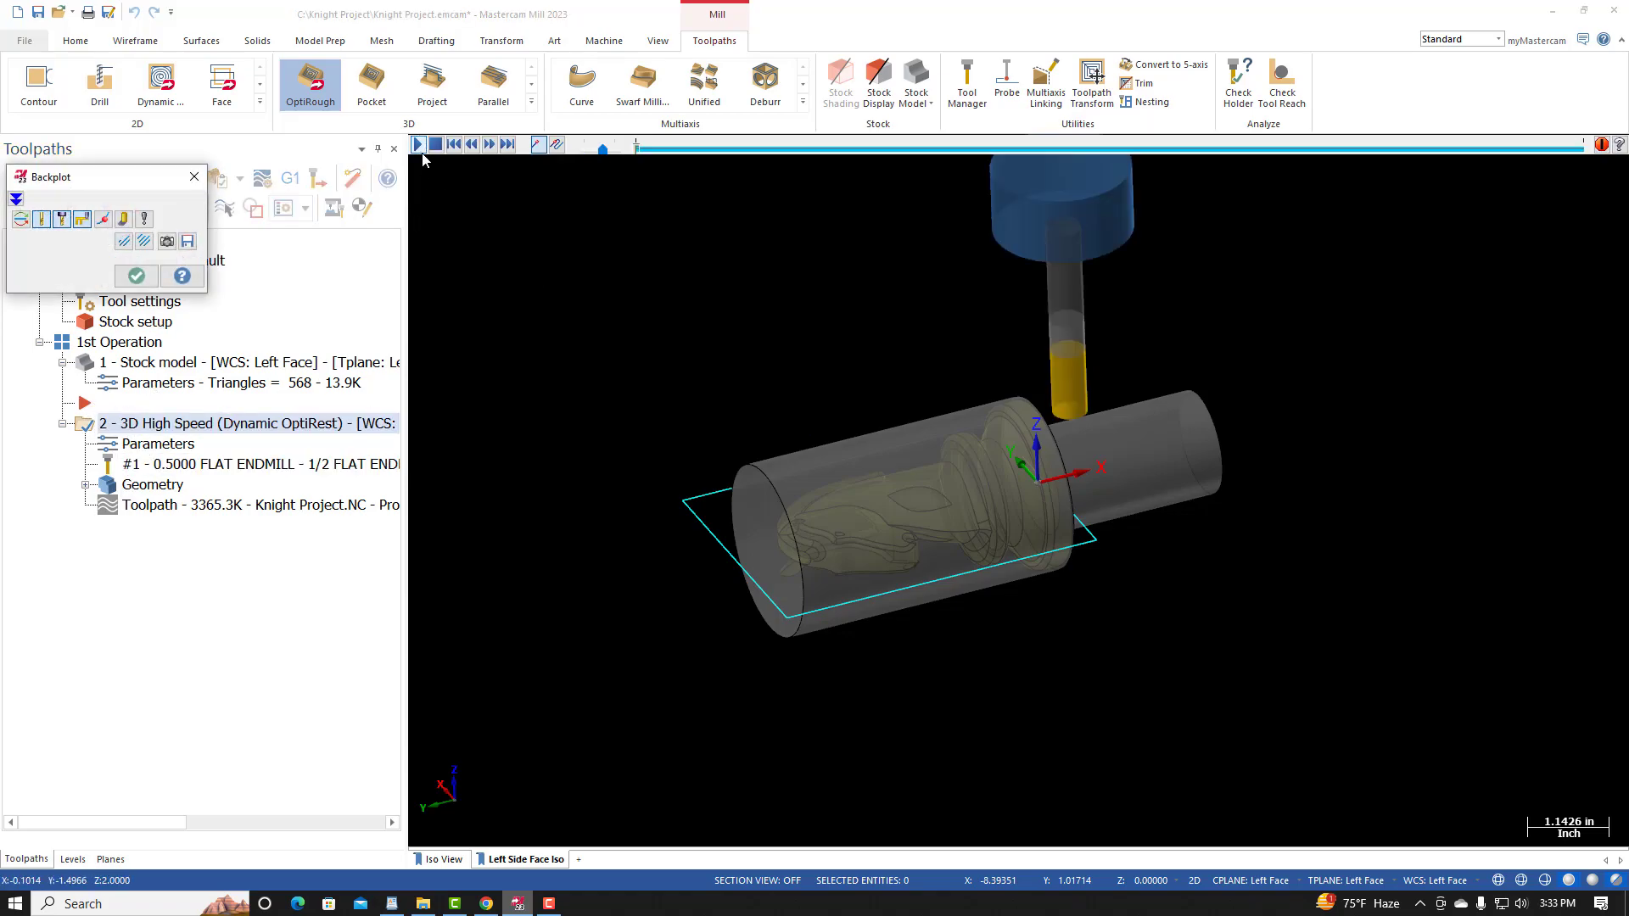
middle_drag(916, 582, 958, 616)
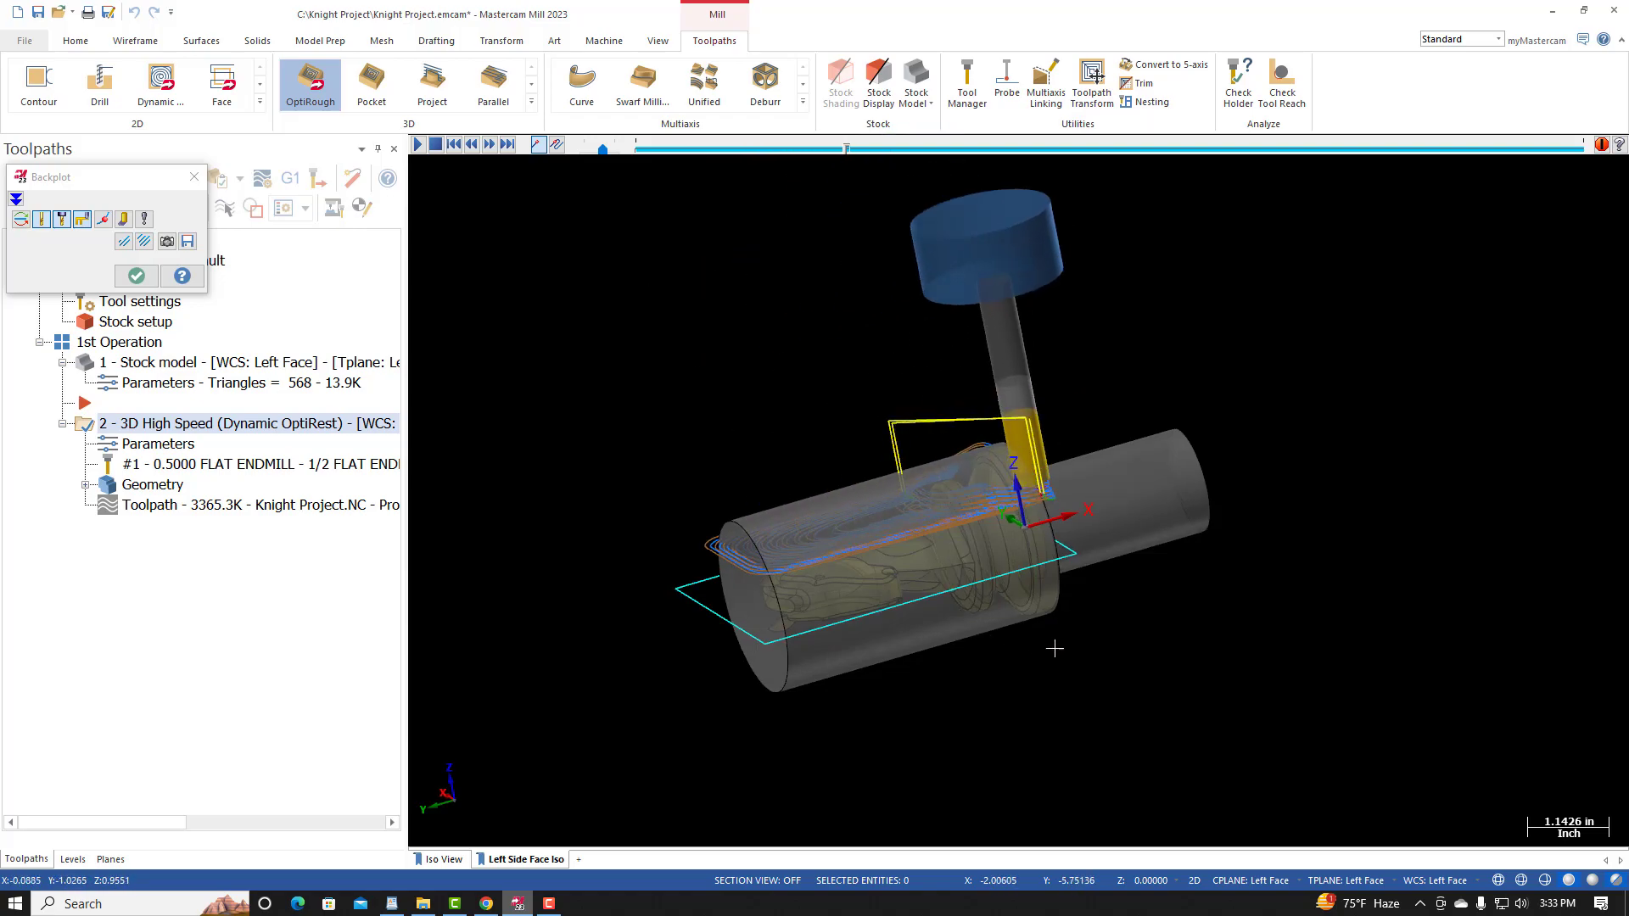
middle_drag(1046, 651, 1079, 639)
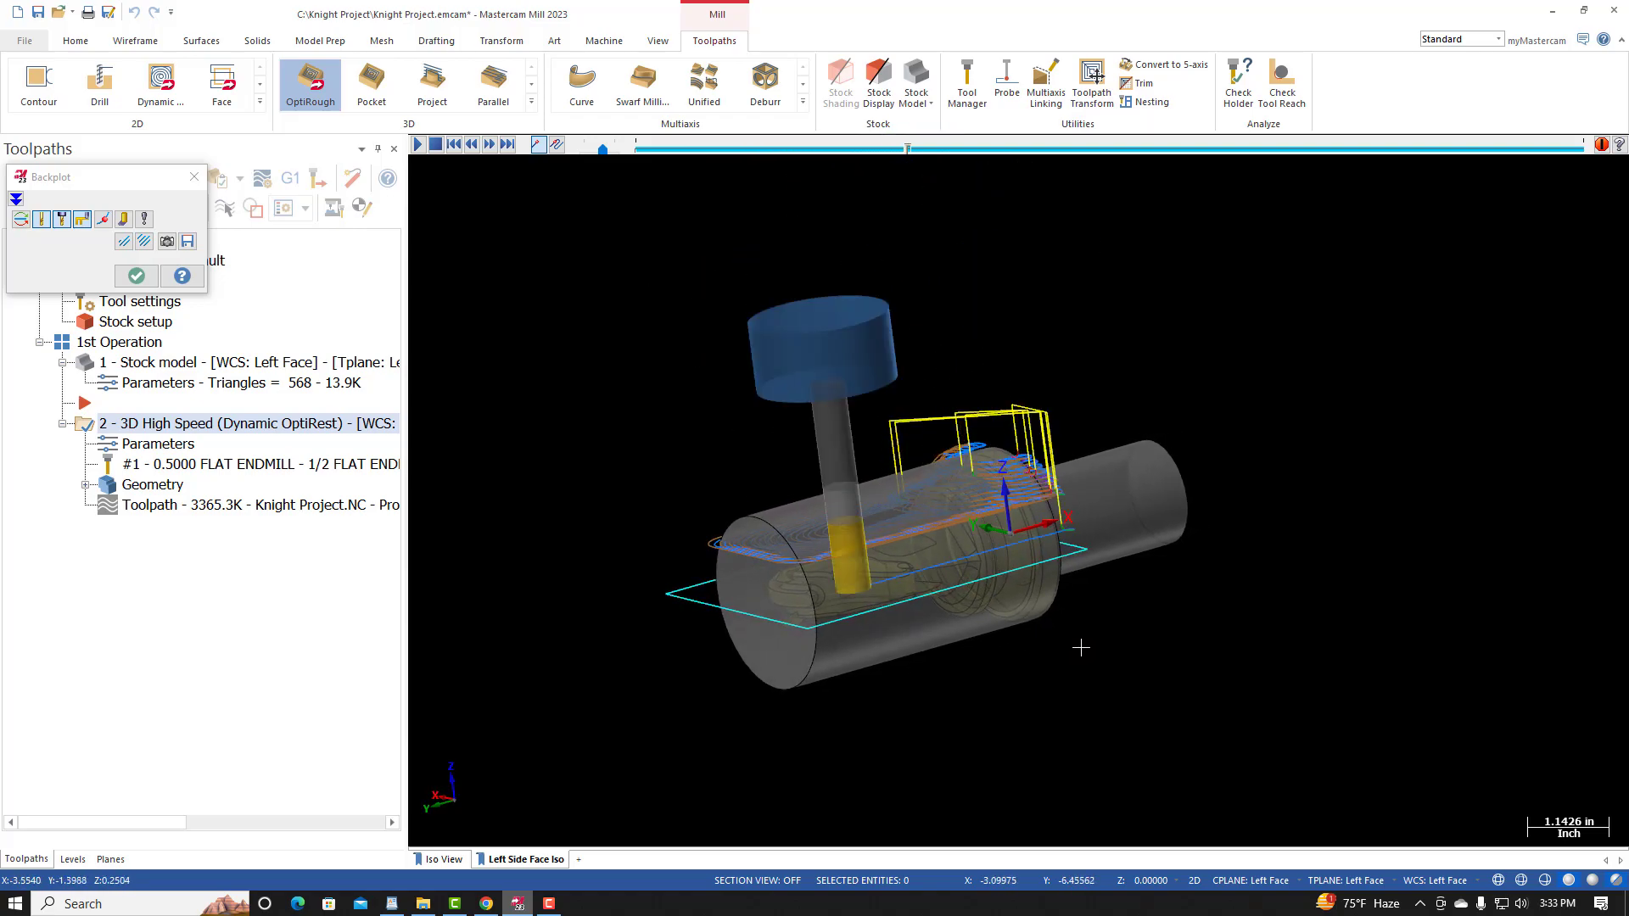
middle_drag(1073, 648, 892, 639)
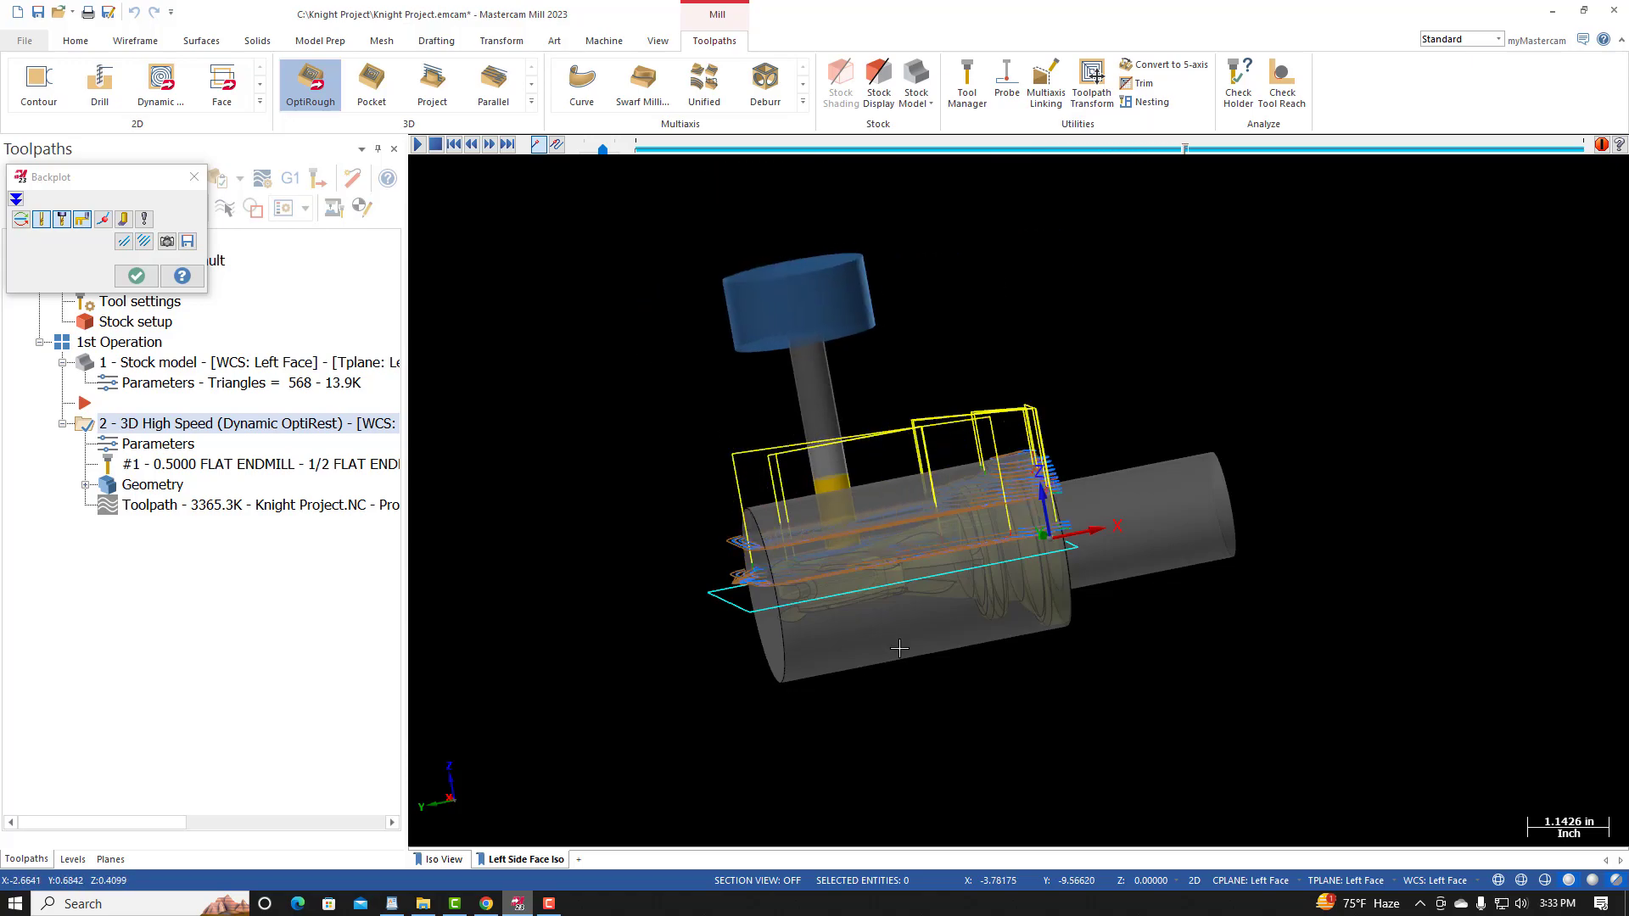
middle_drag(995, 660, 1061, 667)
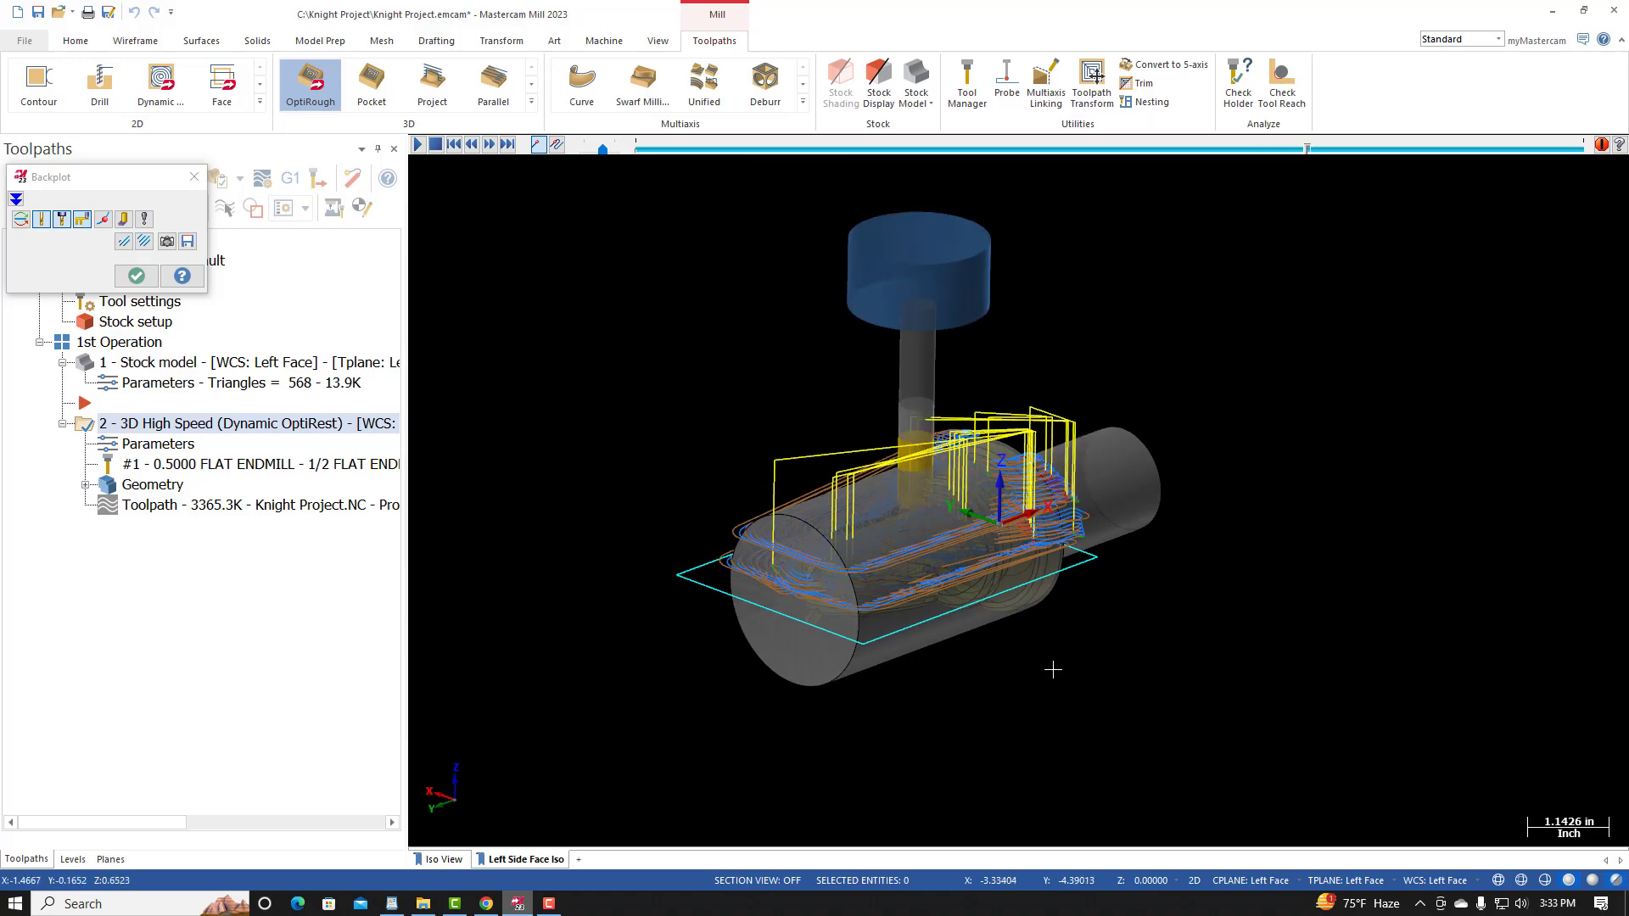
middle_drag(956, 669, 849, 726)
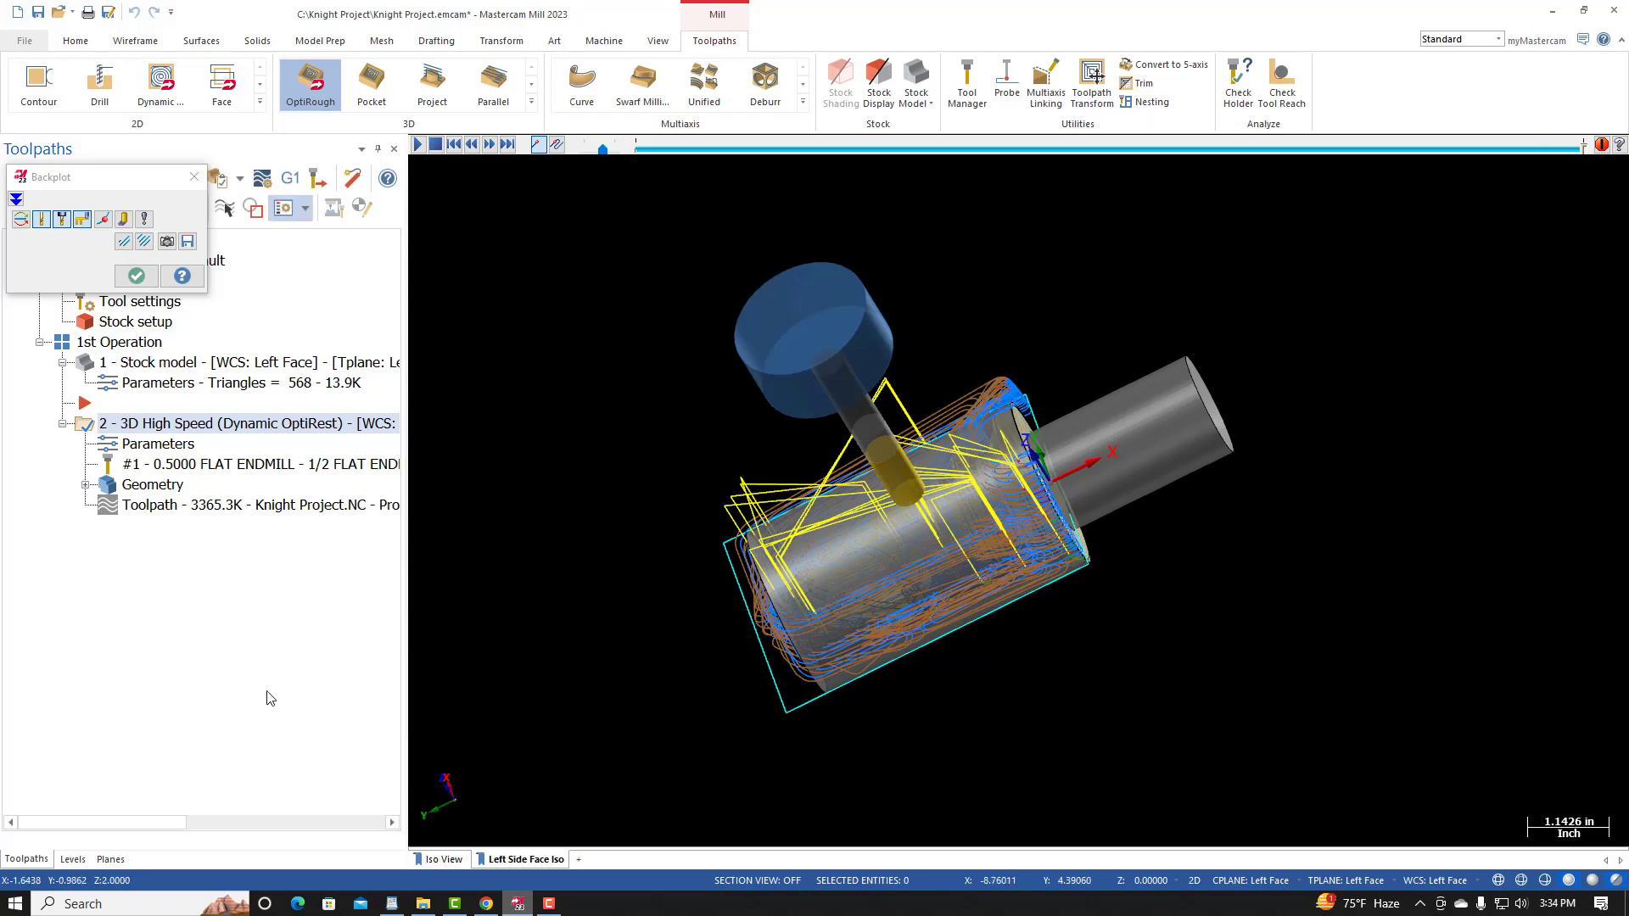
Step: Show the HRT 160 level and examine the endmill toolpath's clearance from the chuck jaws
click(73, 860)
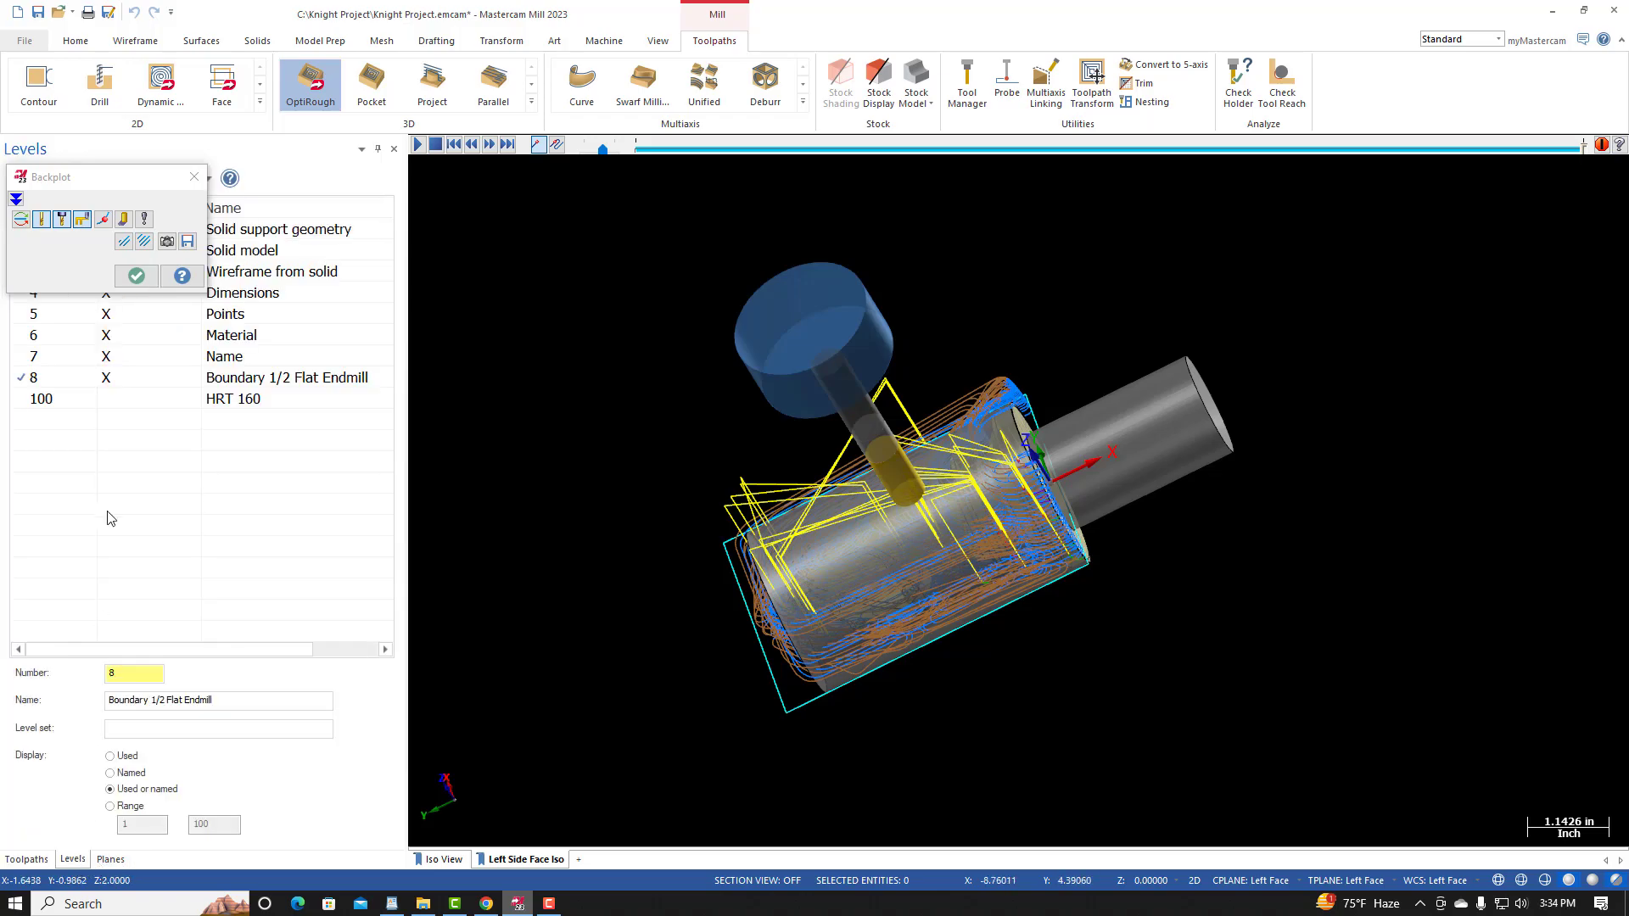
click(118, 400)
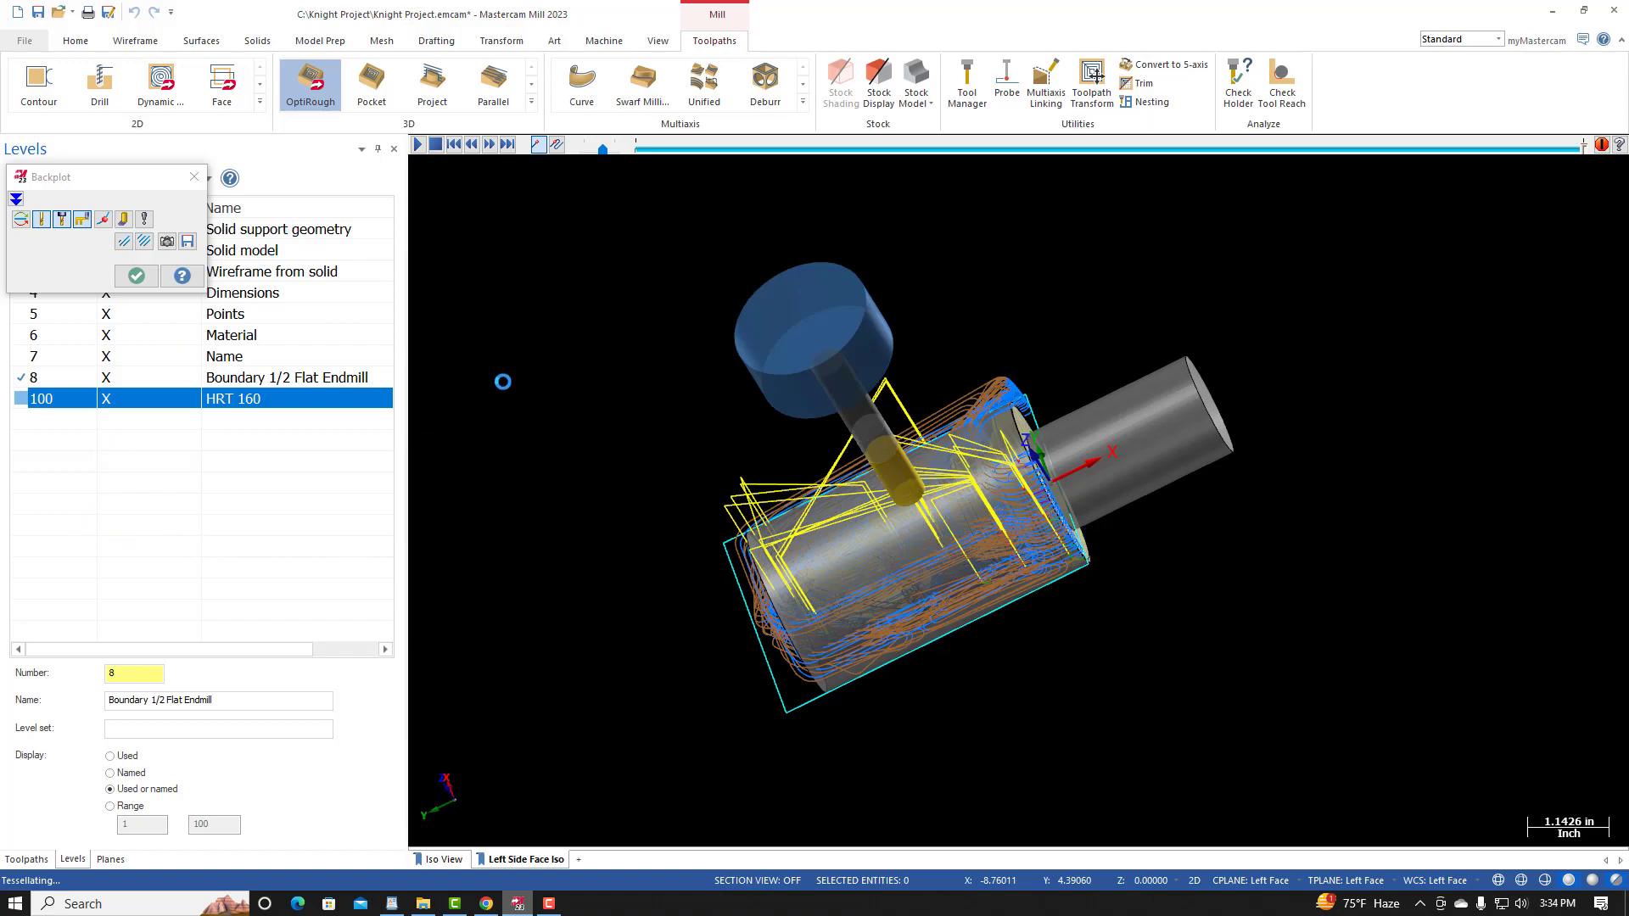
middle_drag(1137, 611, 1160, 606)
scroll(976, 402, up, 5)
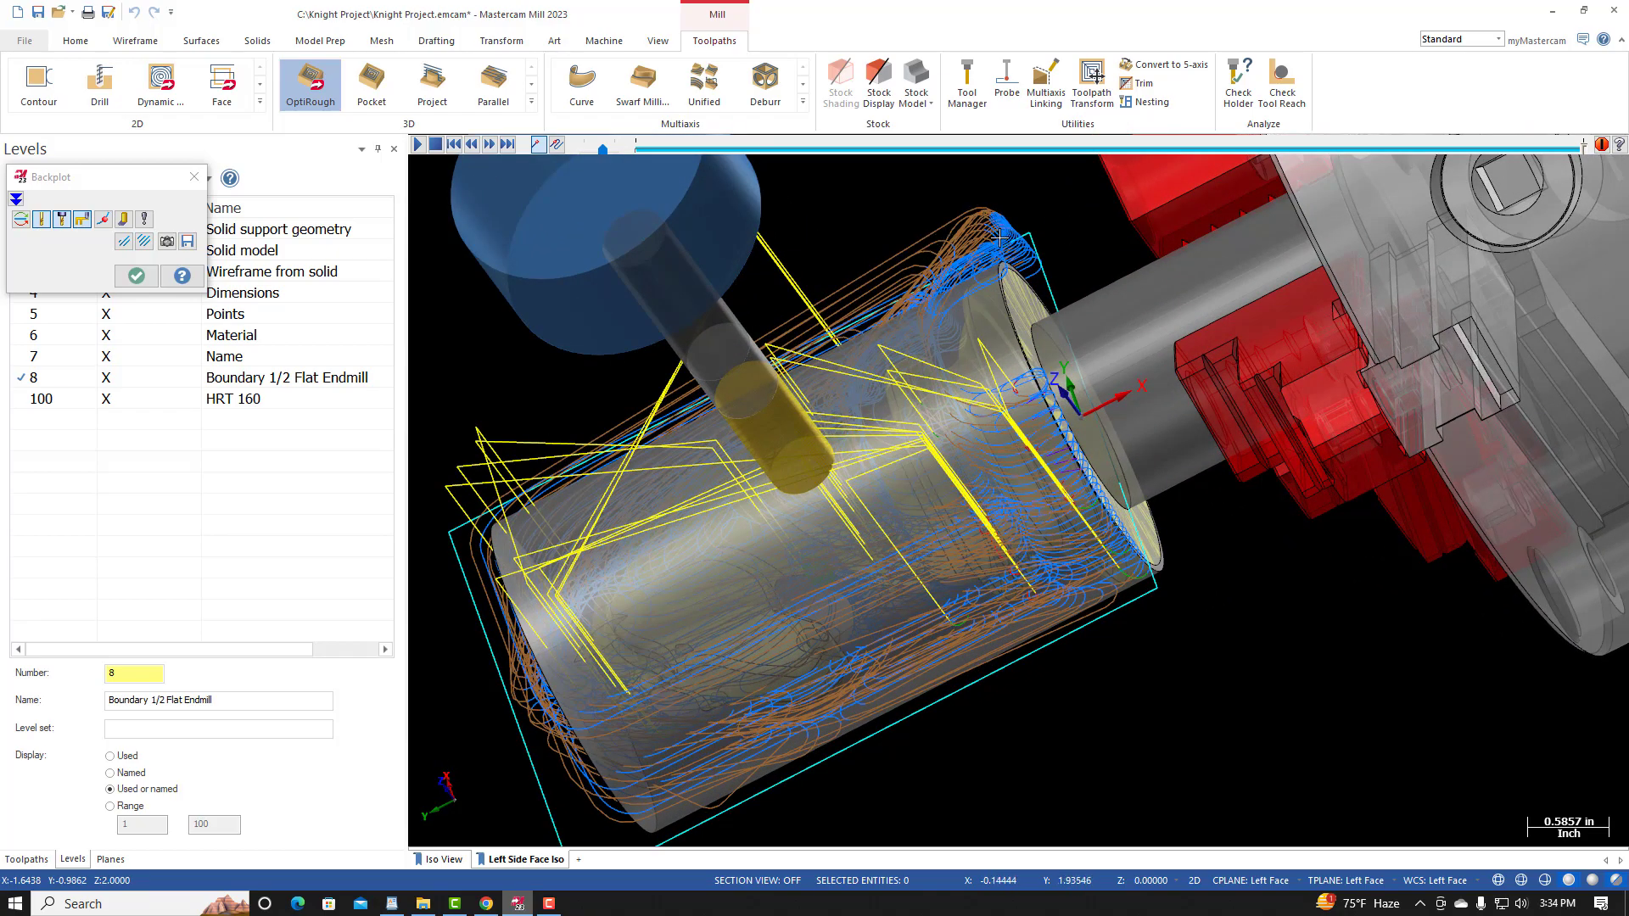
middle_drag(1174, 767, 1165, 681)
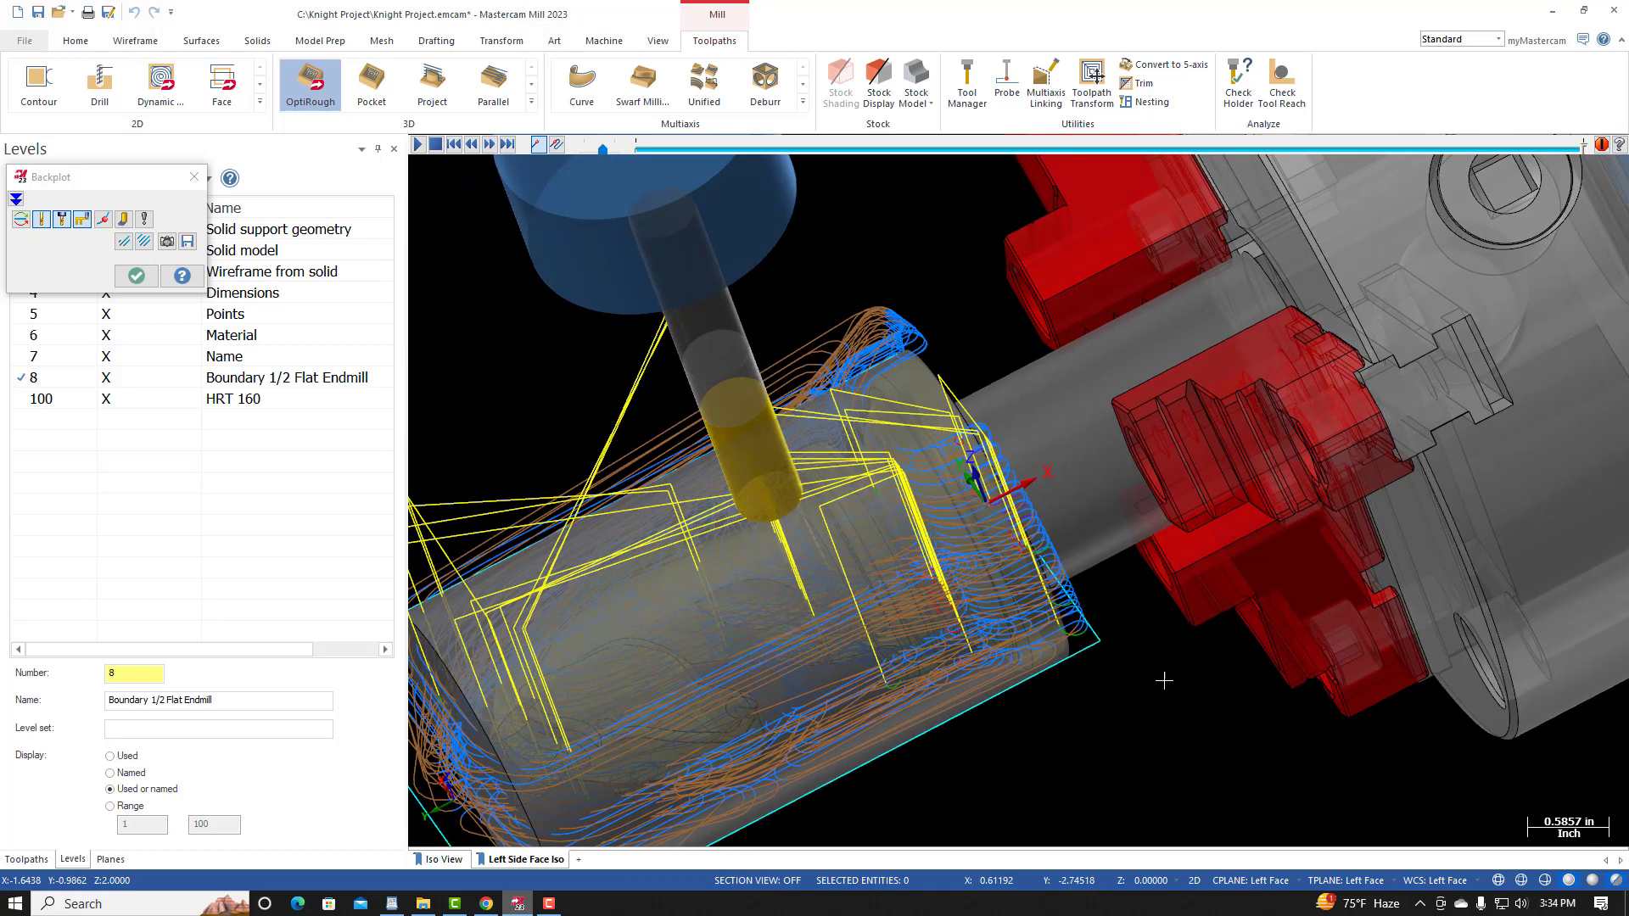
middle_drag(1022, 628, 1052, 482)
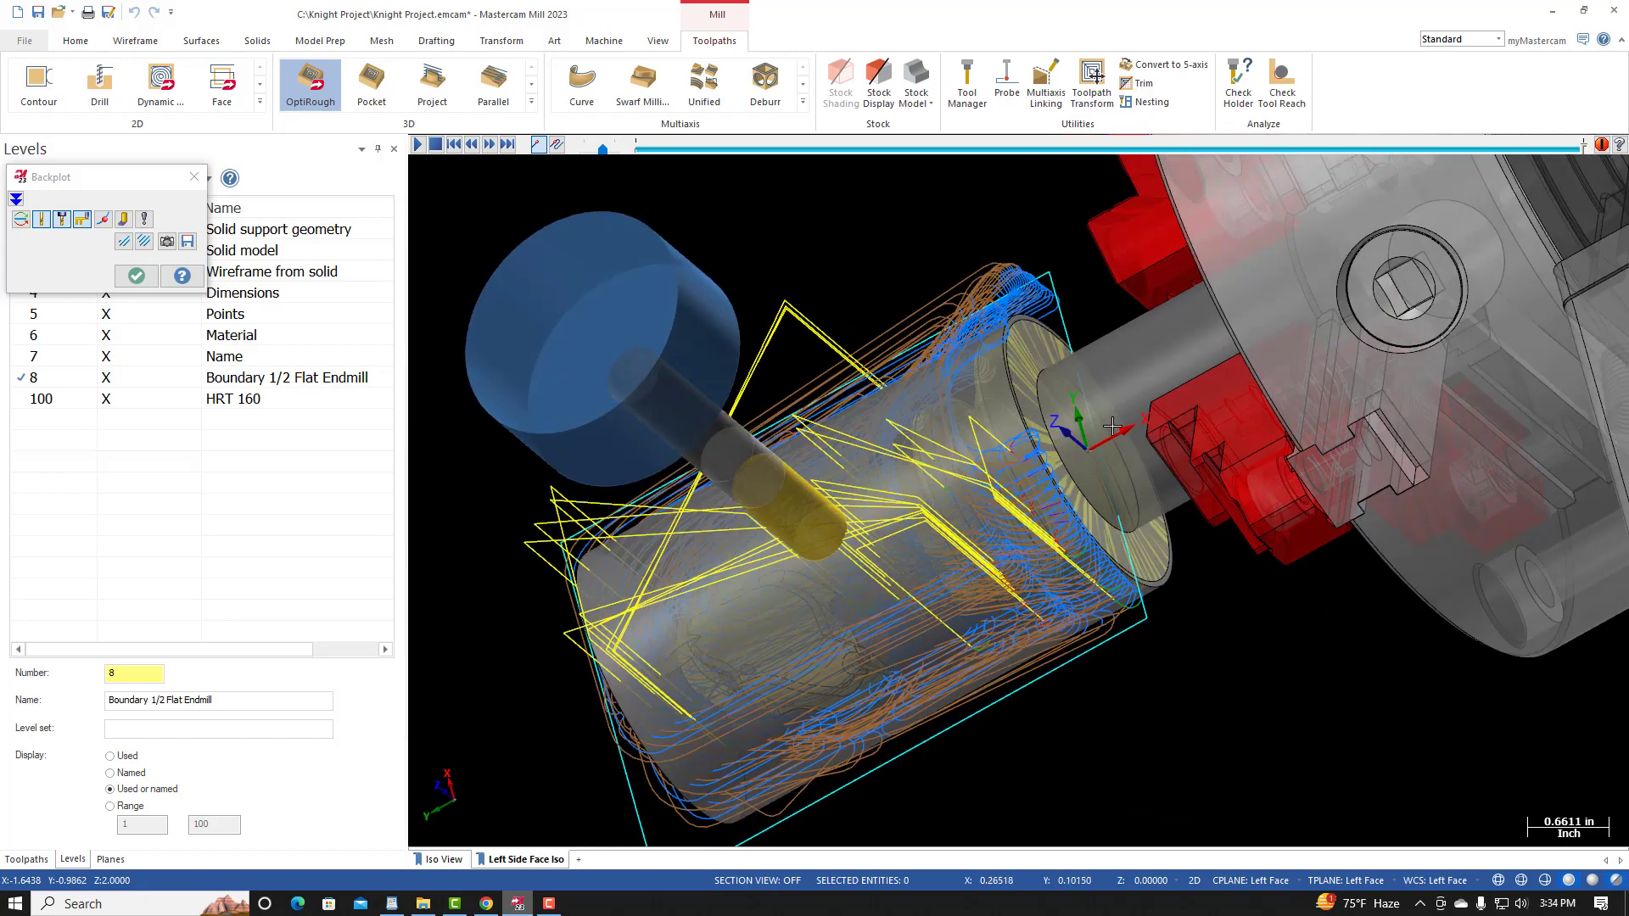
Step: Examine the plotted endmill motion around the stock and chuck jaws from other angles, then close the backplot
middle_drag(1073, 549, 1100, 480)
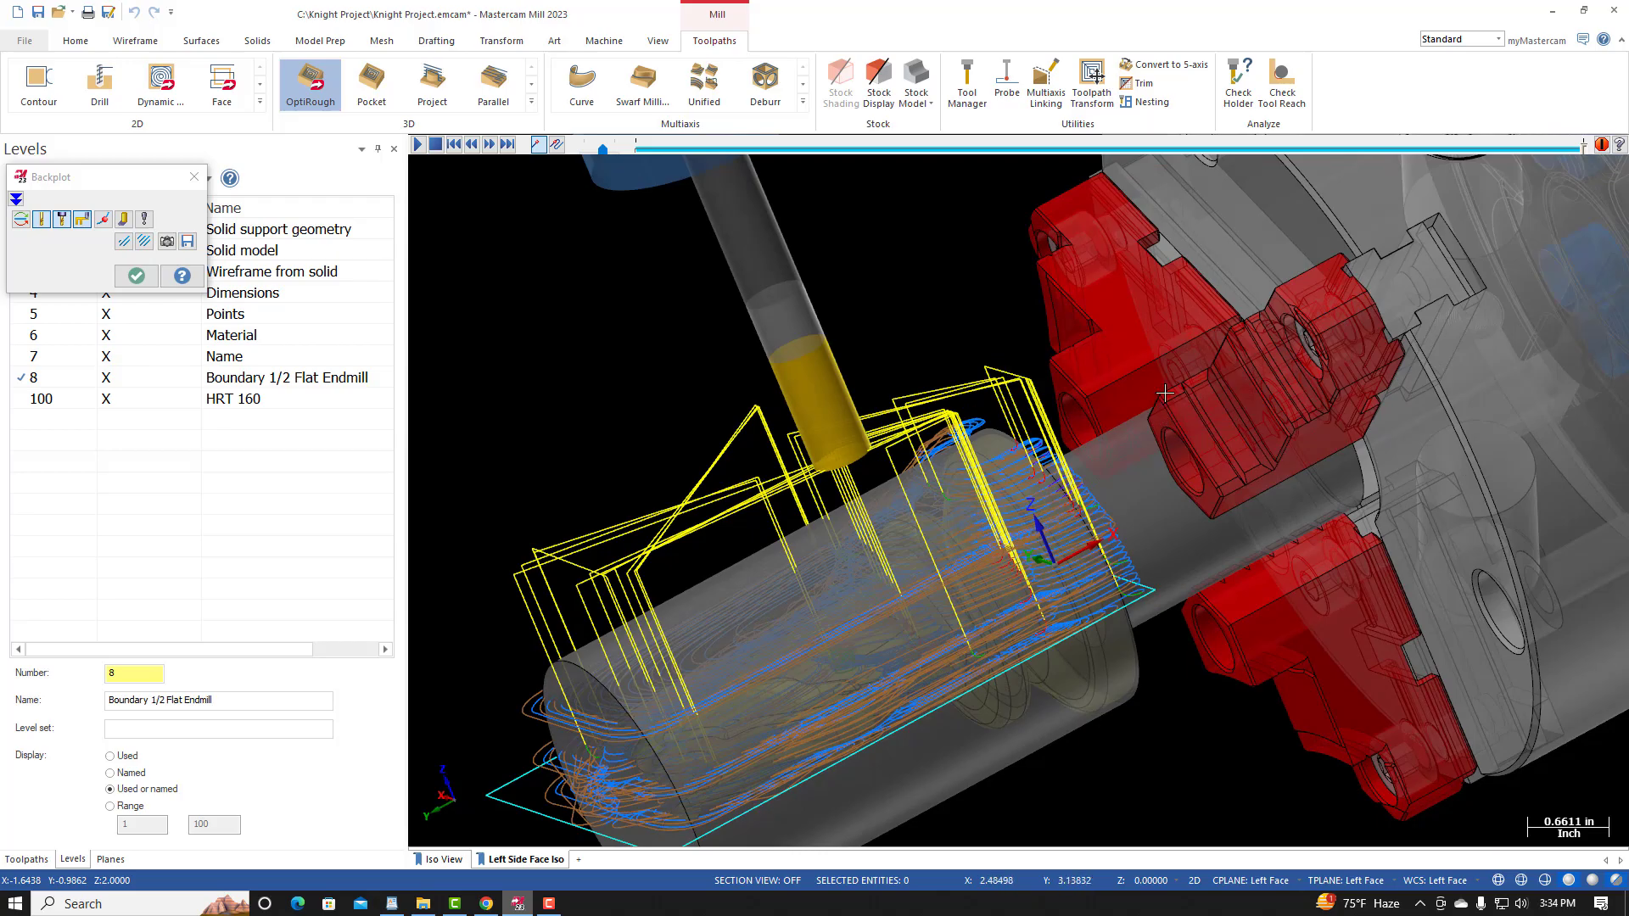
middle_drag(1129, 447, 1096, 624)
scroll(976, 646, down, 2)
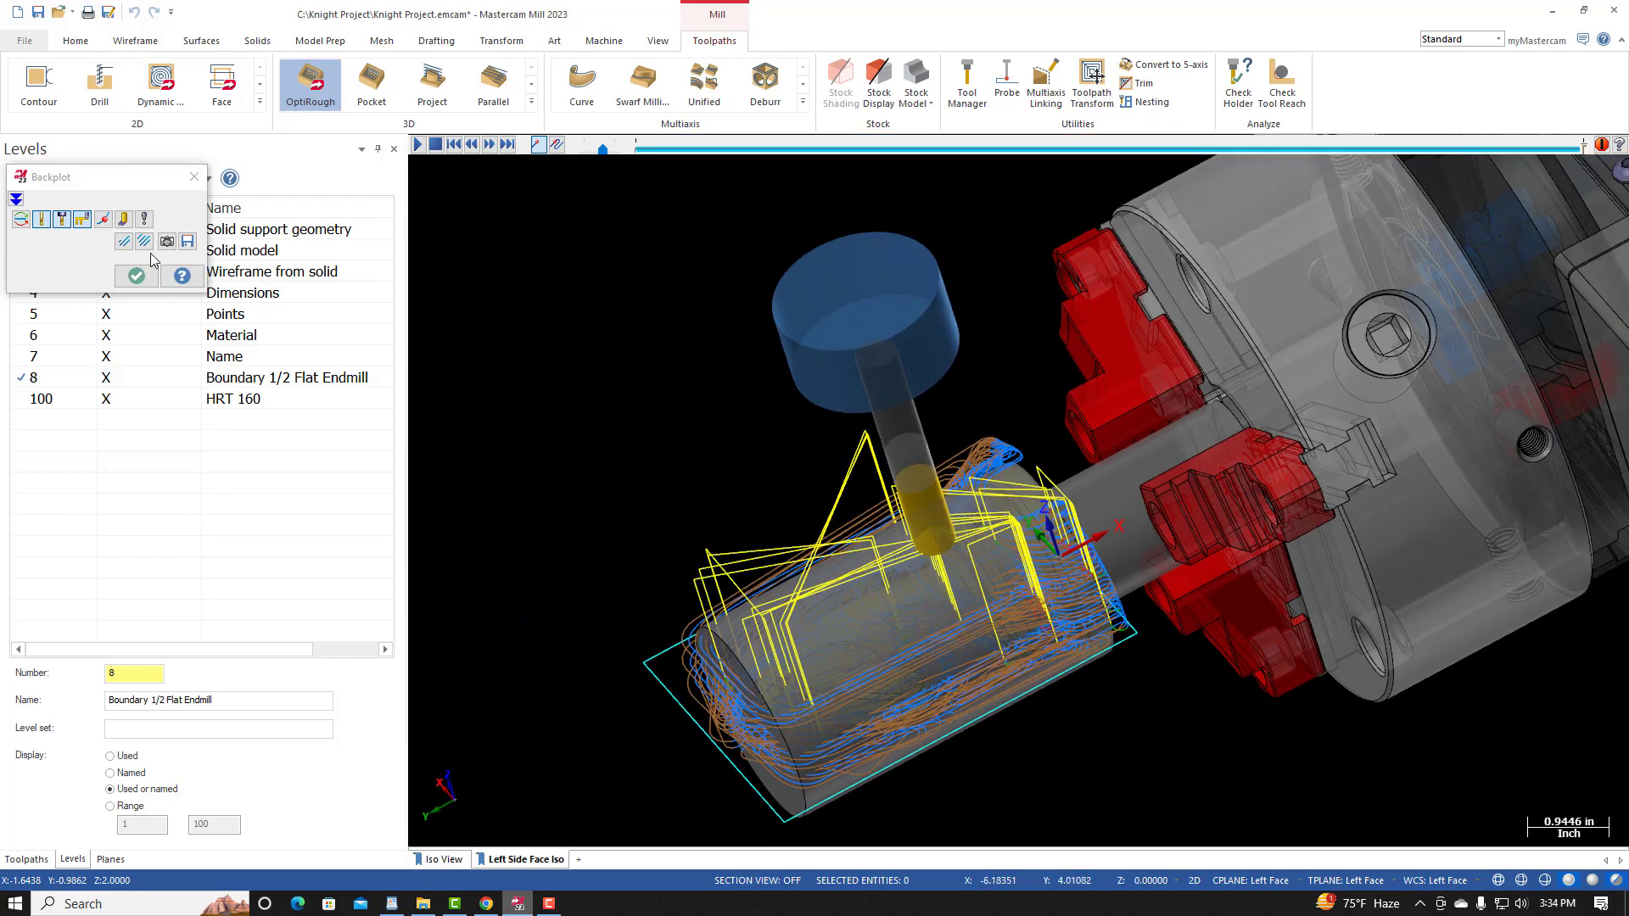
click(195, 177)
mouse_move(596, 553)
middle_down()
mouse_move(614, 505)
mouse_move(615, 536)
middle_up()
scroll(686, 590, down, 4)
scroll(815, 662, down, 3)
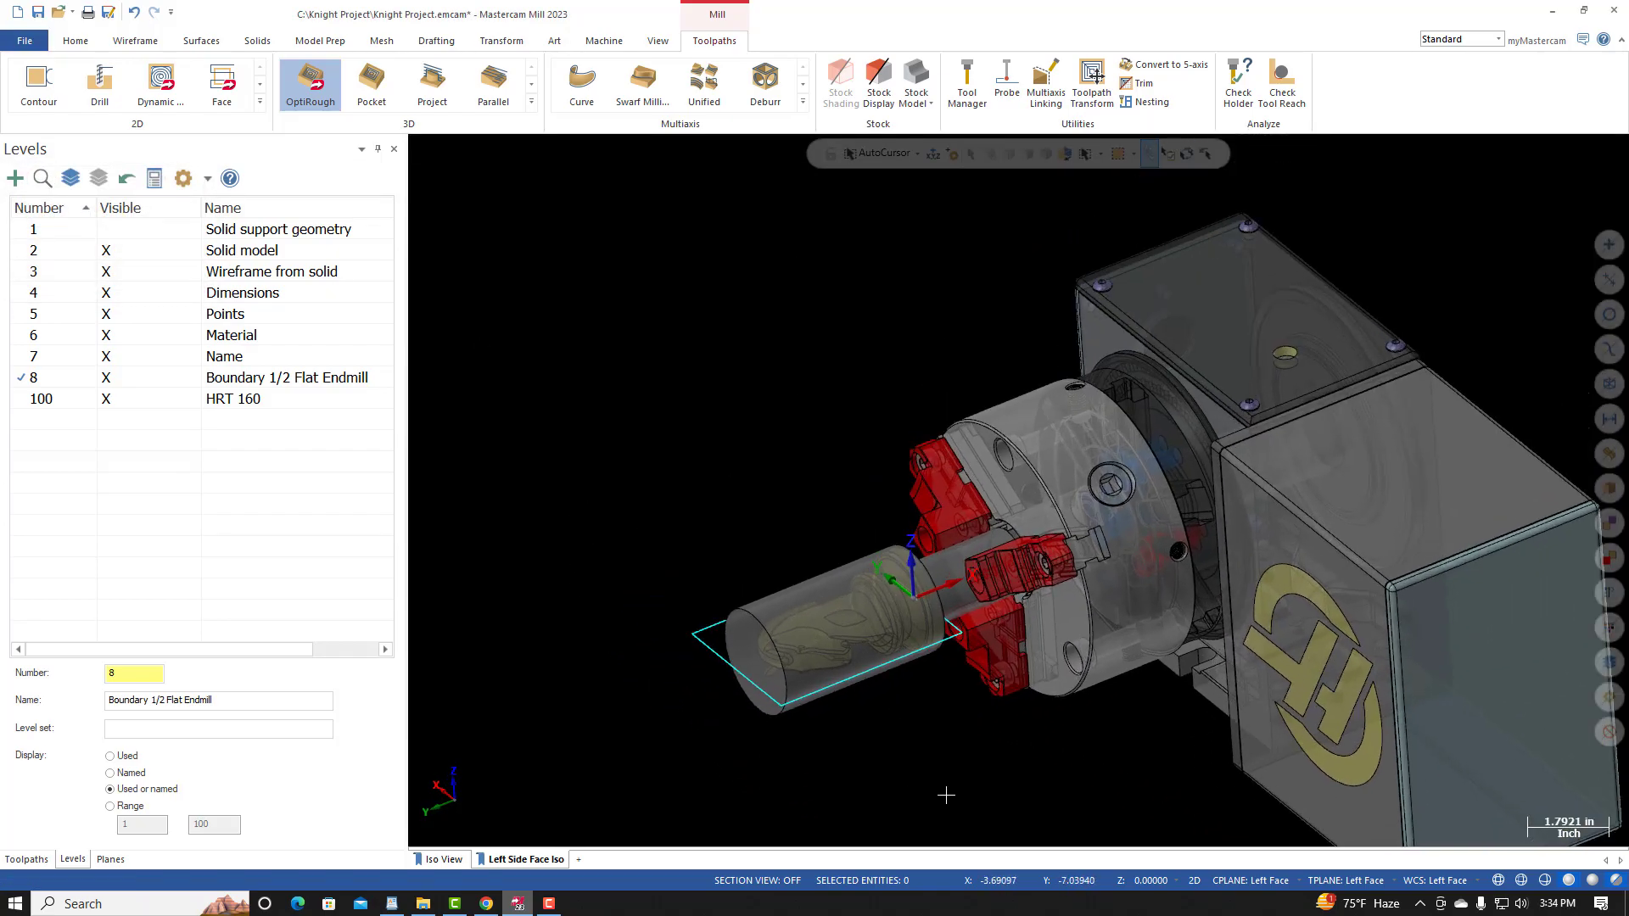
middle_drag(915, 777, 922, 771)
scroll(983, 764, up, 2)
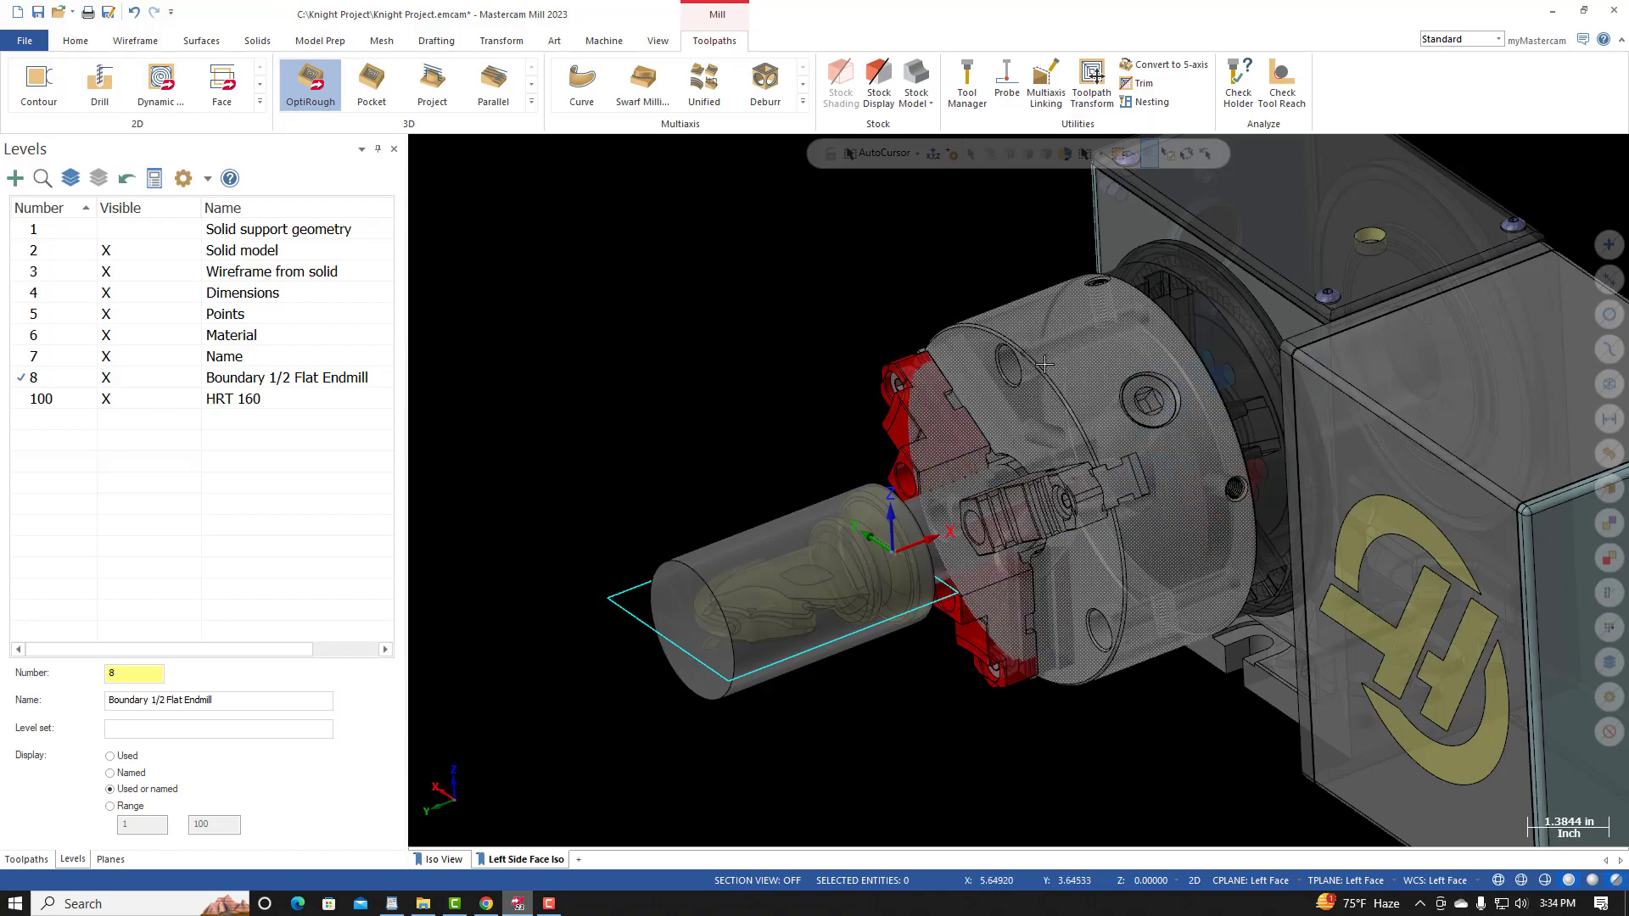
mouse_move(676, 436)
middle_down()
mouse_move(753, 509)
mouse_move(618, 448)
mouse_move(665, 418)
mouse_move(683, 449)
middle_up()
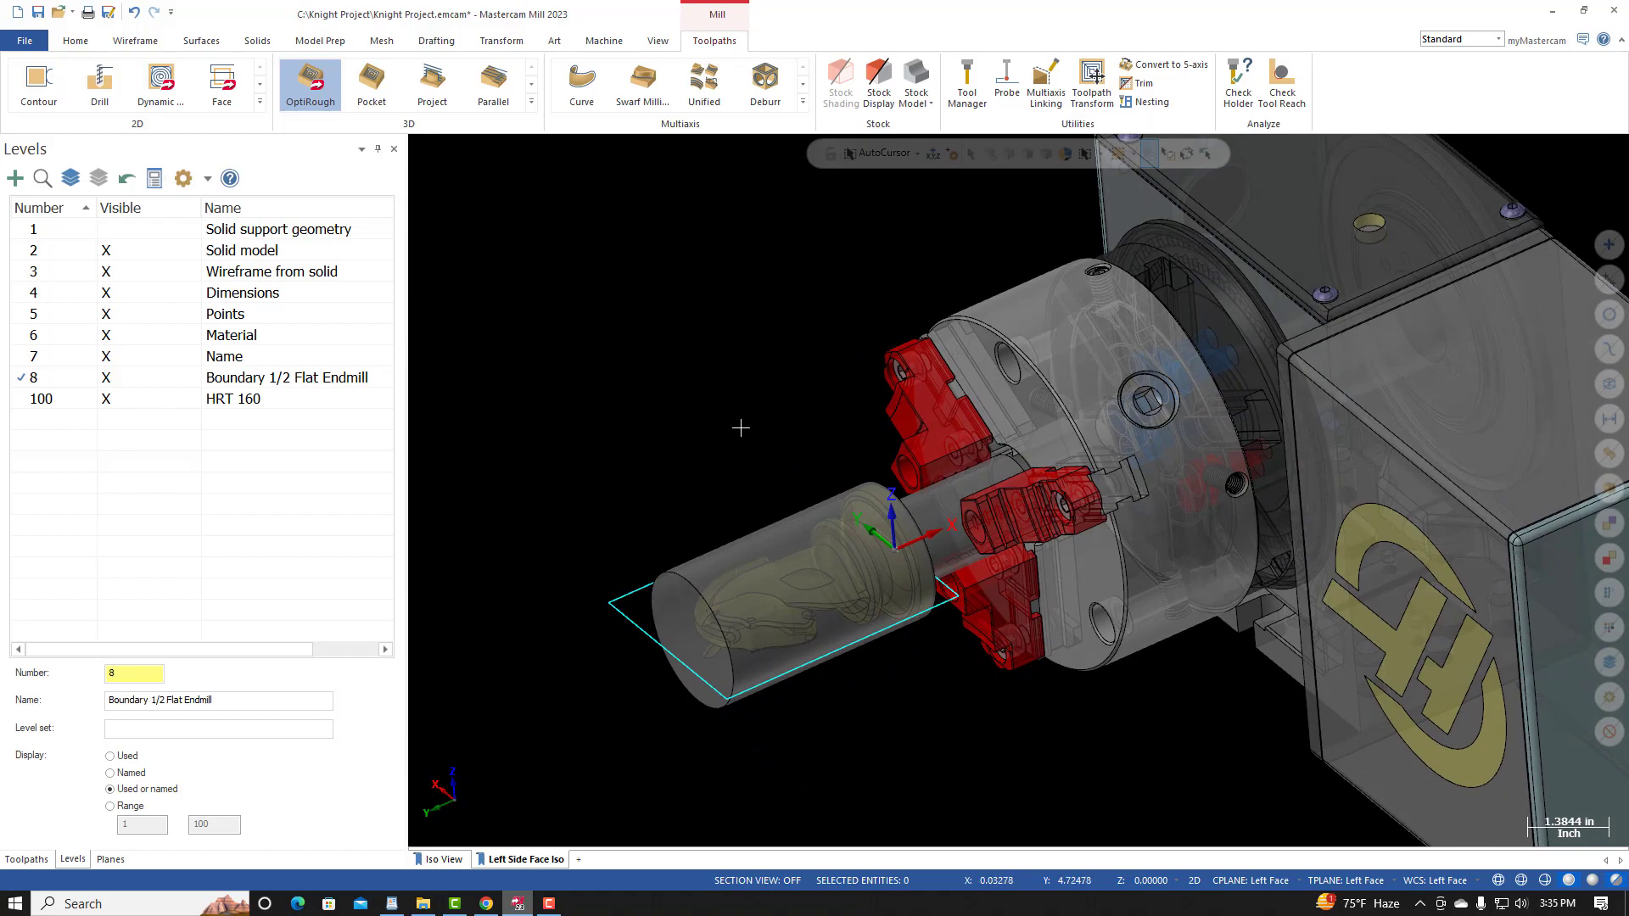
middle_drag(733, 460, 648, 468)
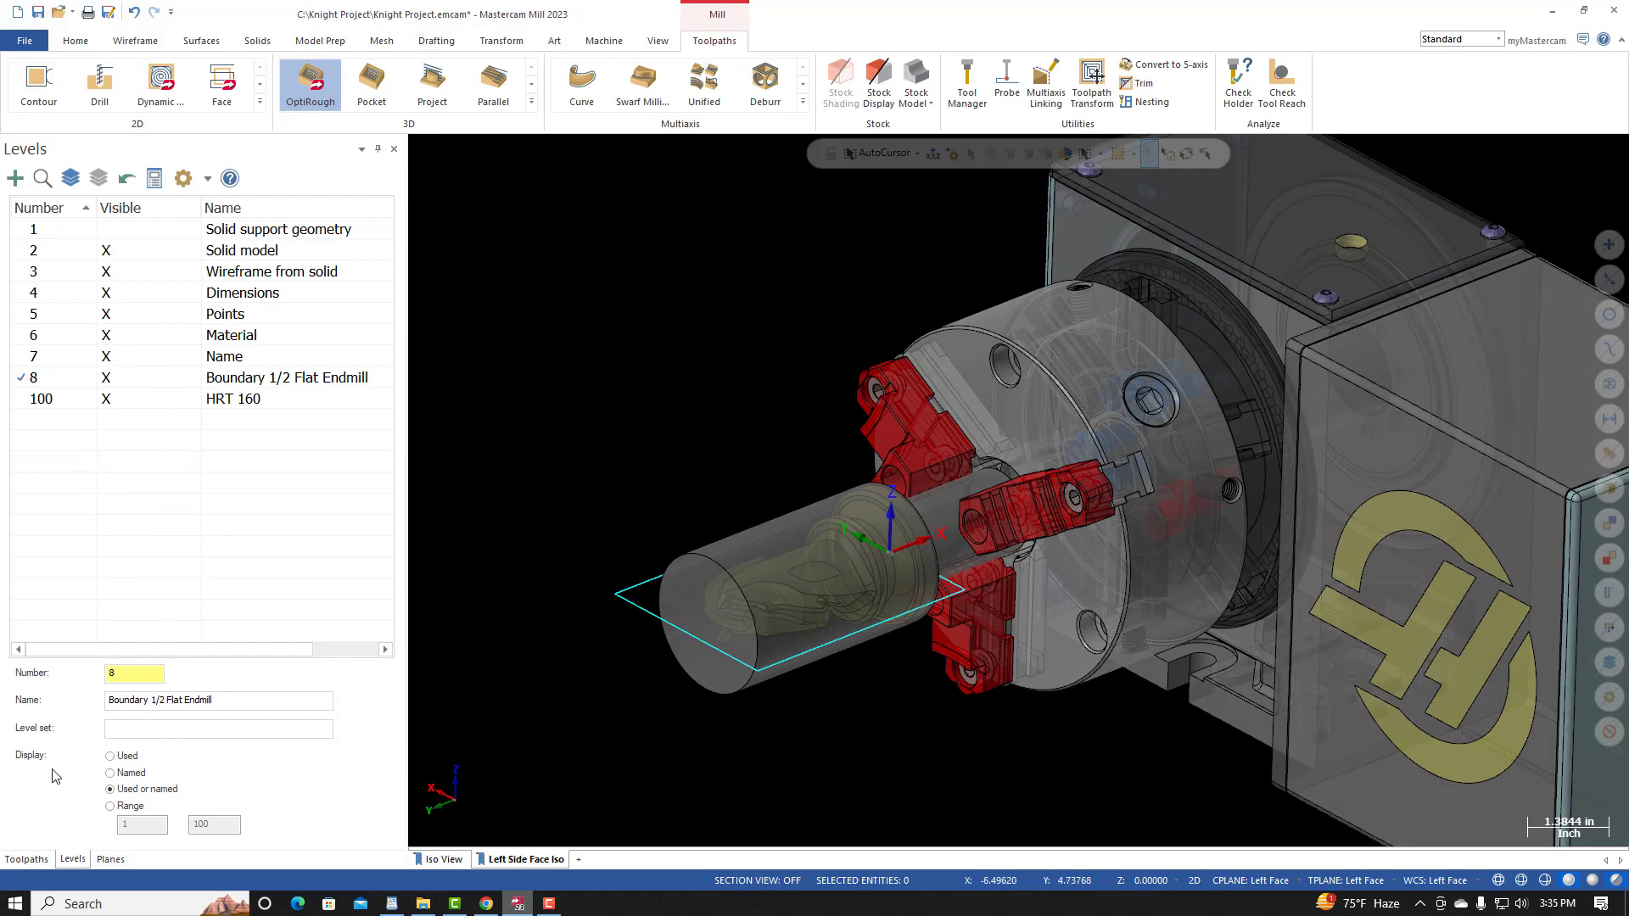
Step: Enable fixtures in the simulator options using level 100, HRT 160, keeping the Raw Stock model as stock
click(34, 860)
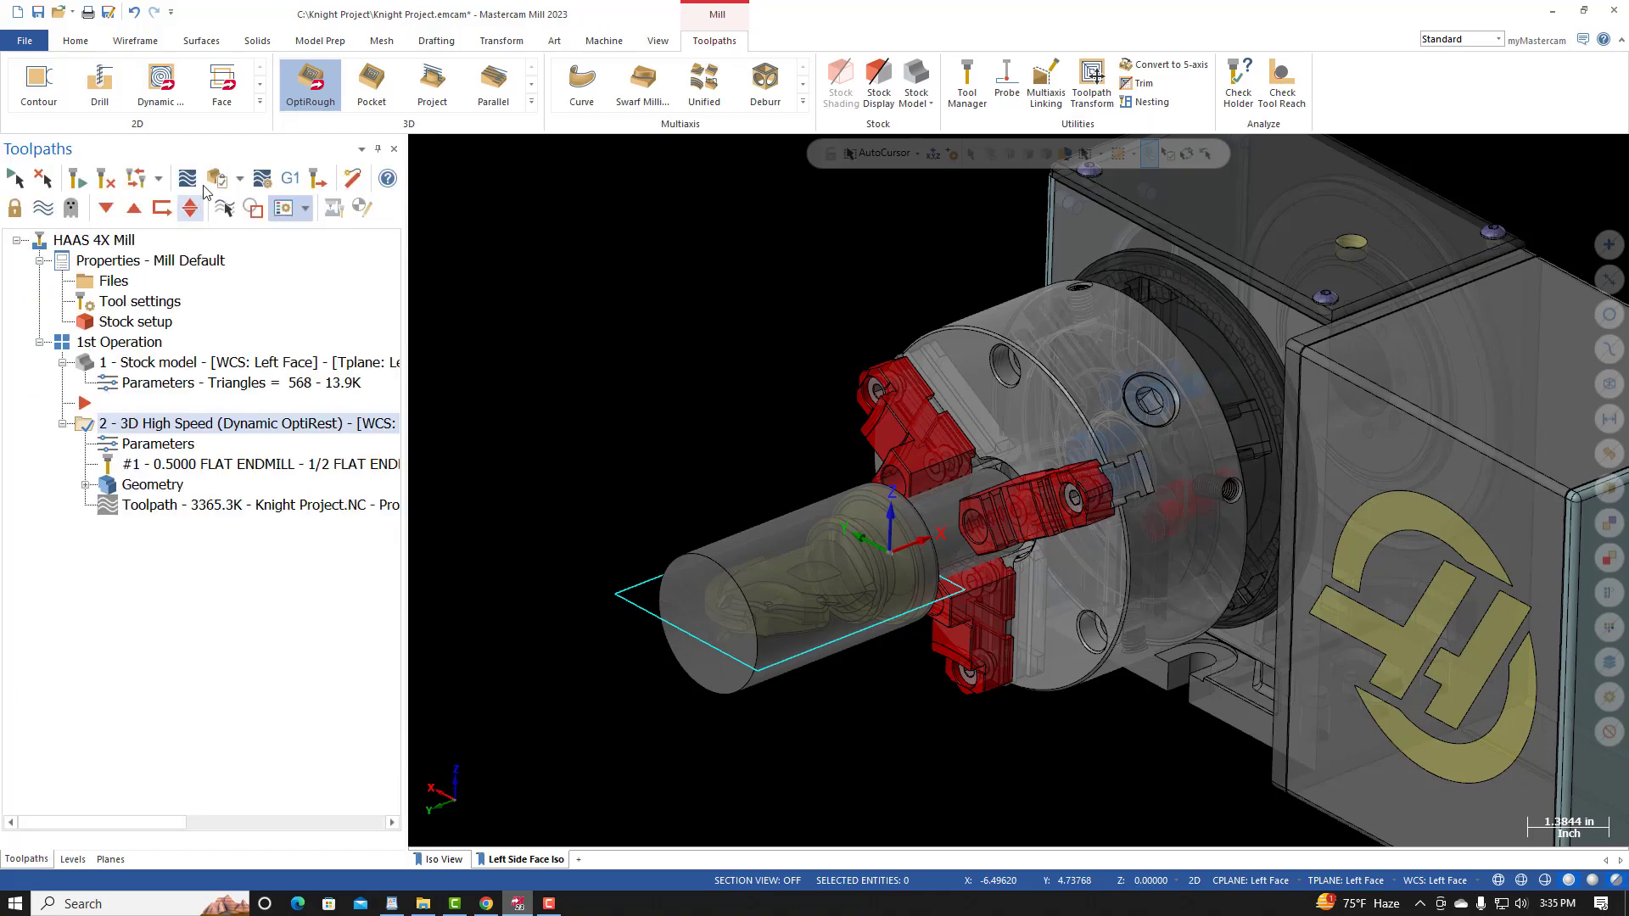
click(263, 181)
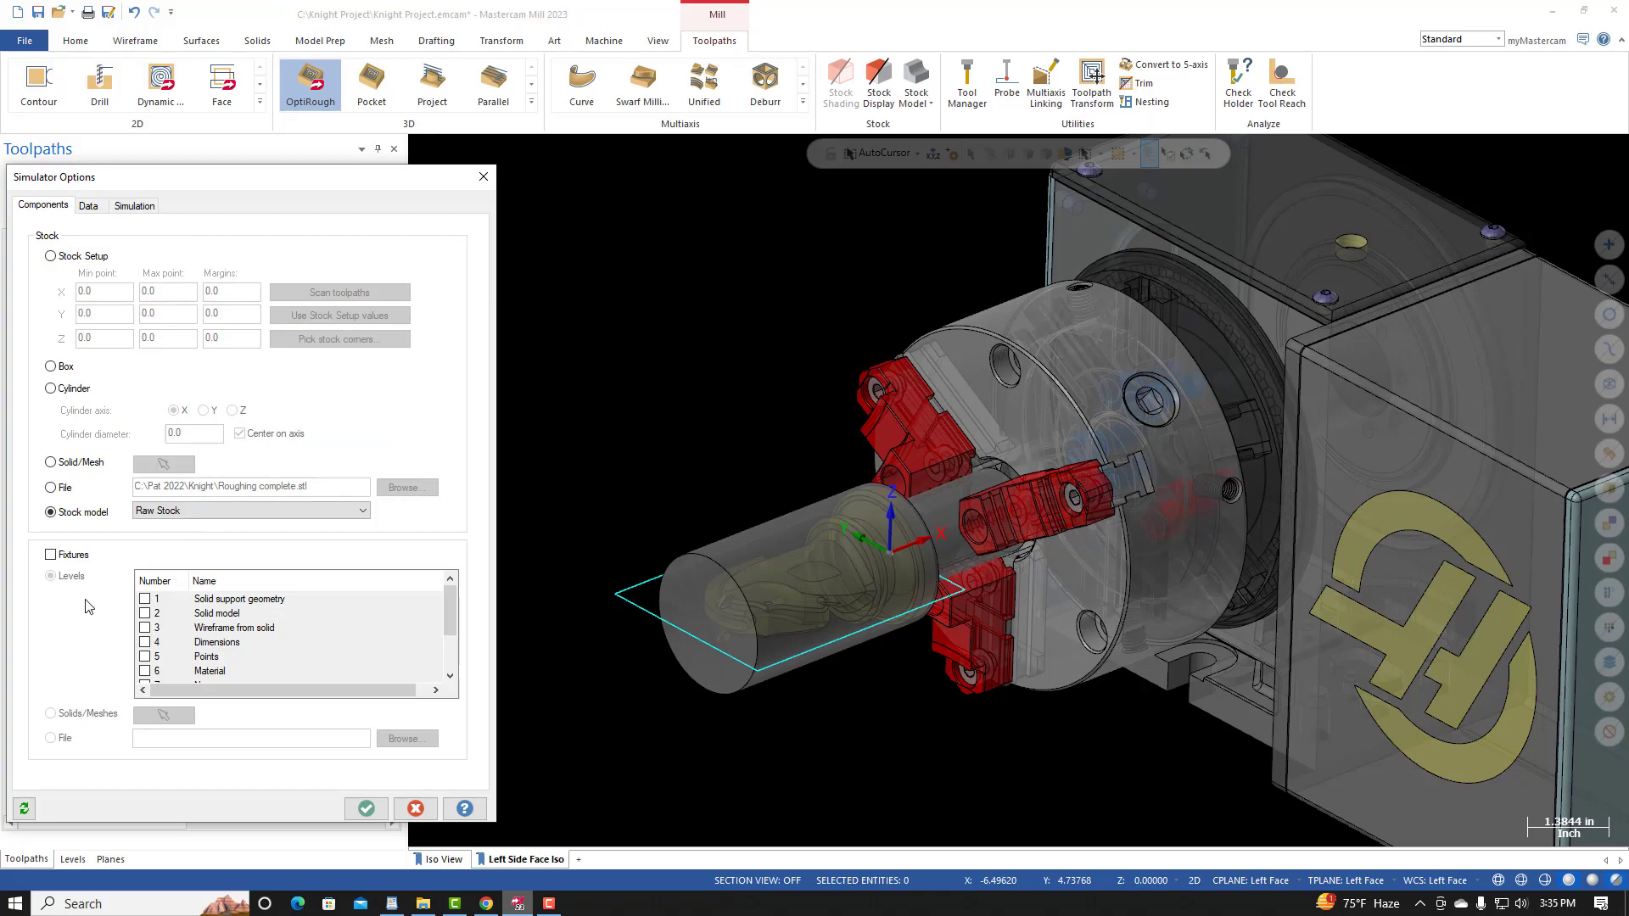
click(51, 555)
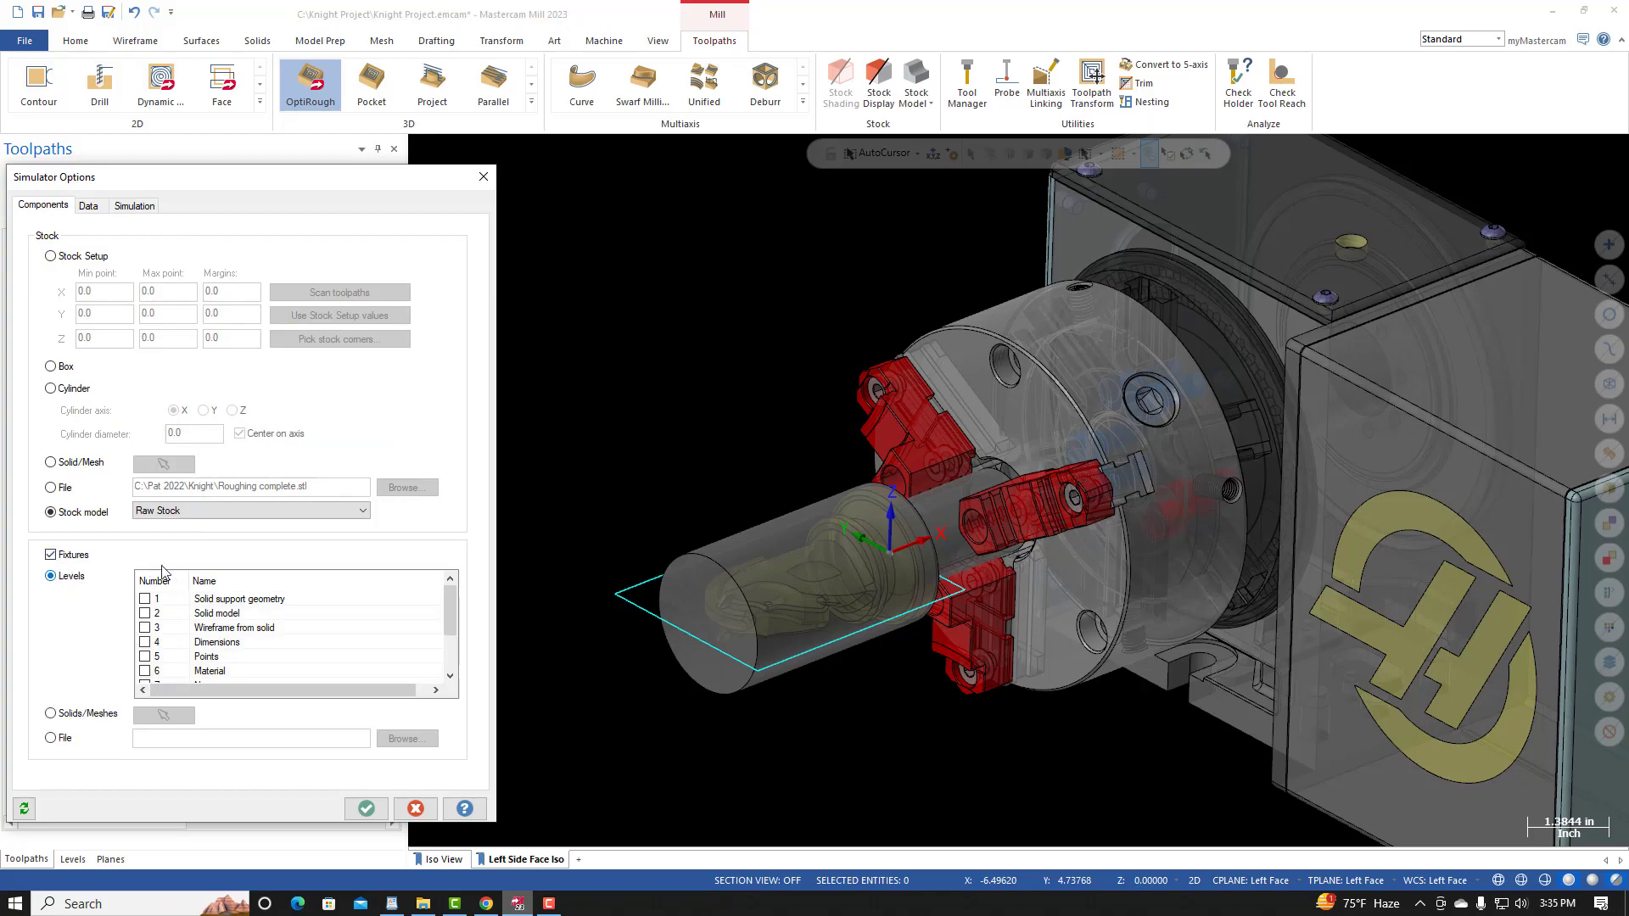
drag(451, 604, 454, 666)
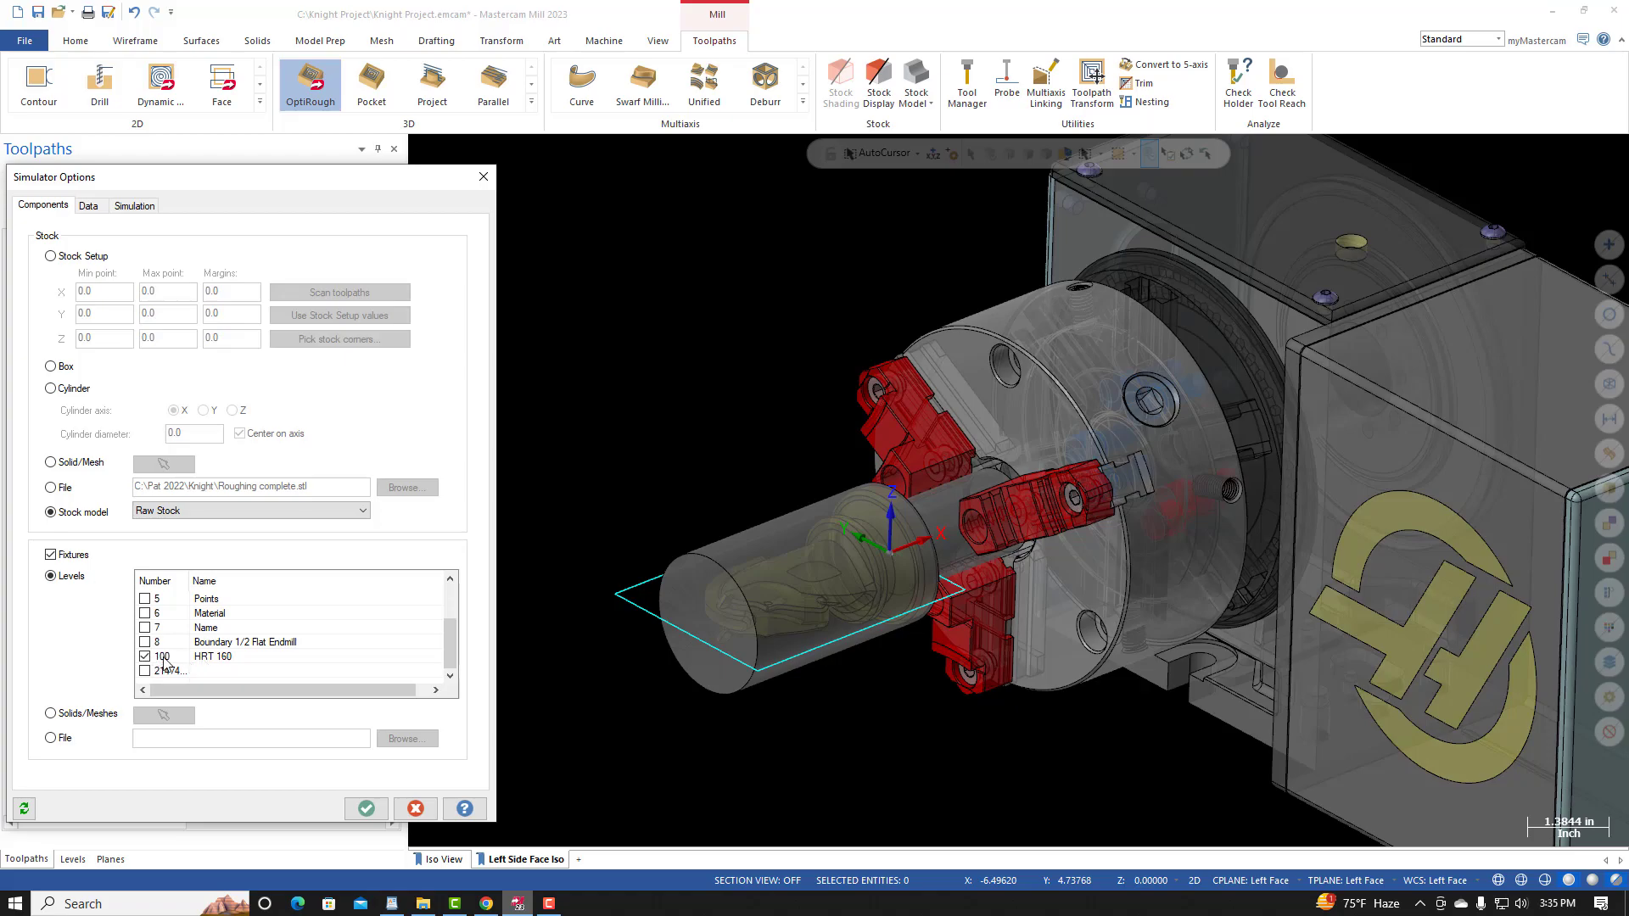
click(365, 810)
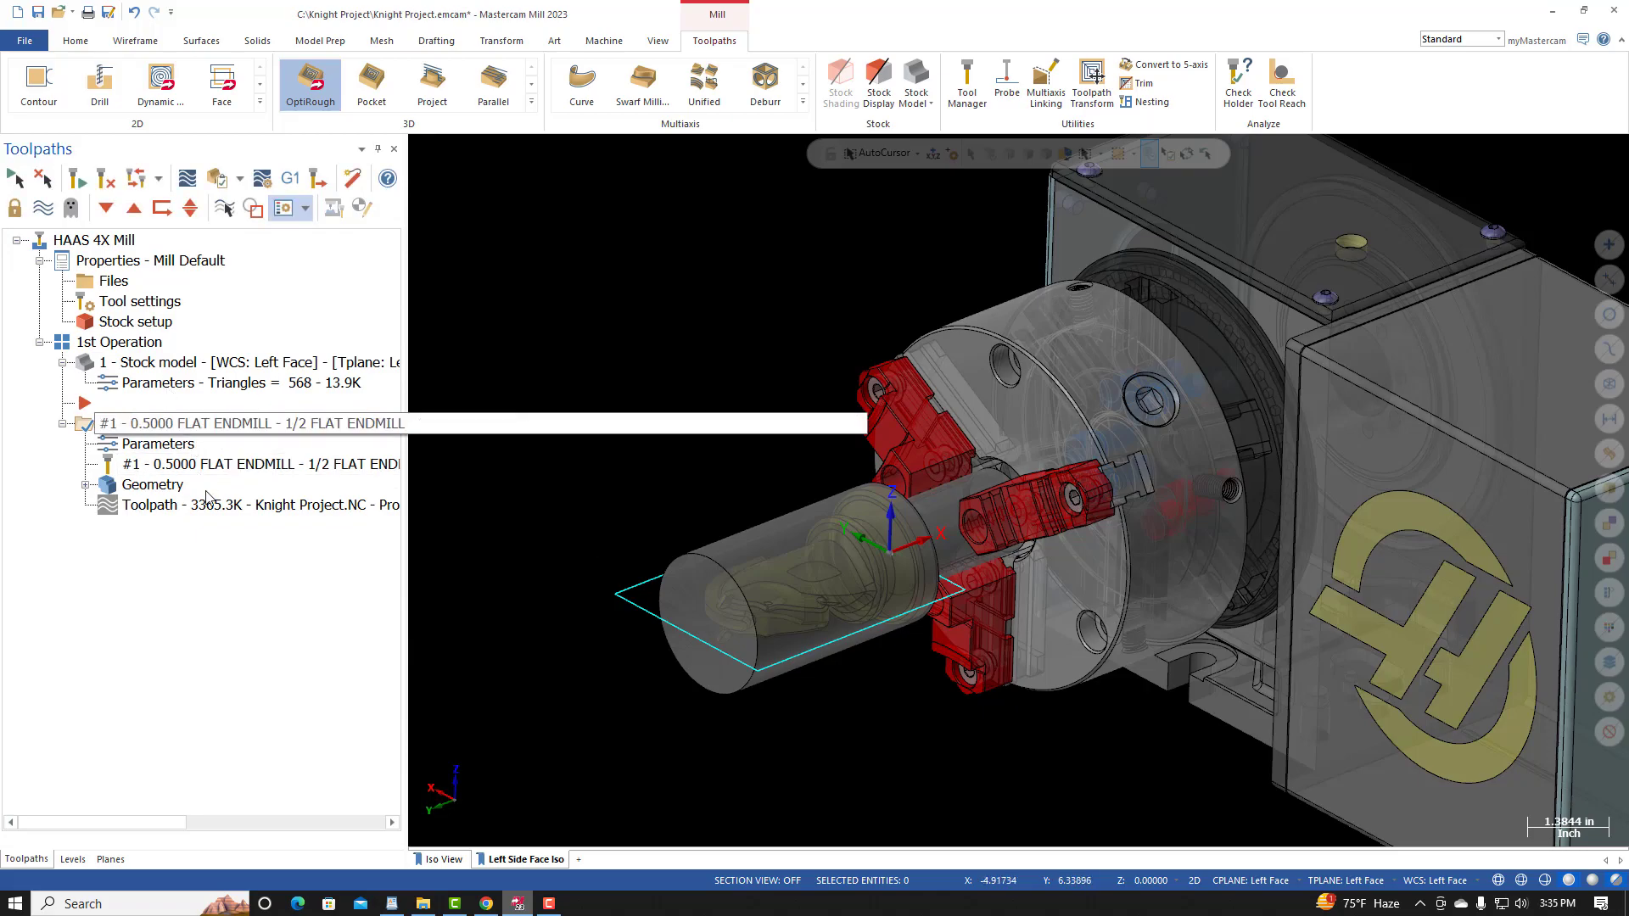
Step: Save the Knight Project file and launch verification of the Dynamic OptiRest operation in a maximized simulator window
click(25, 40)
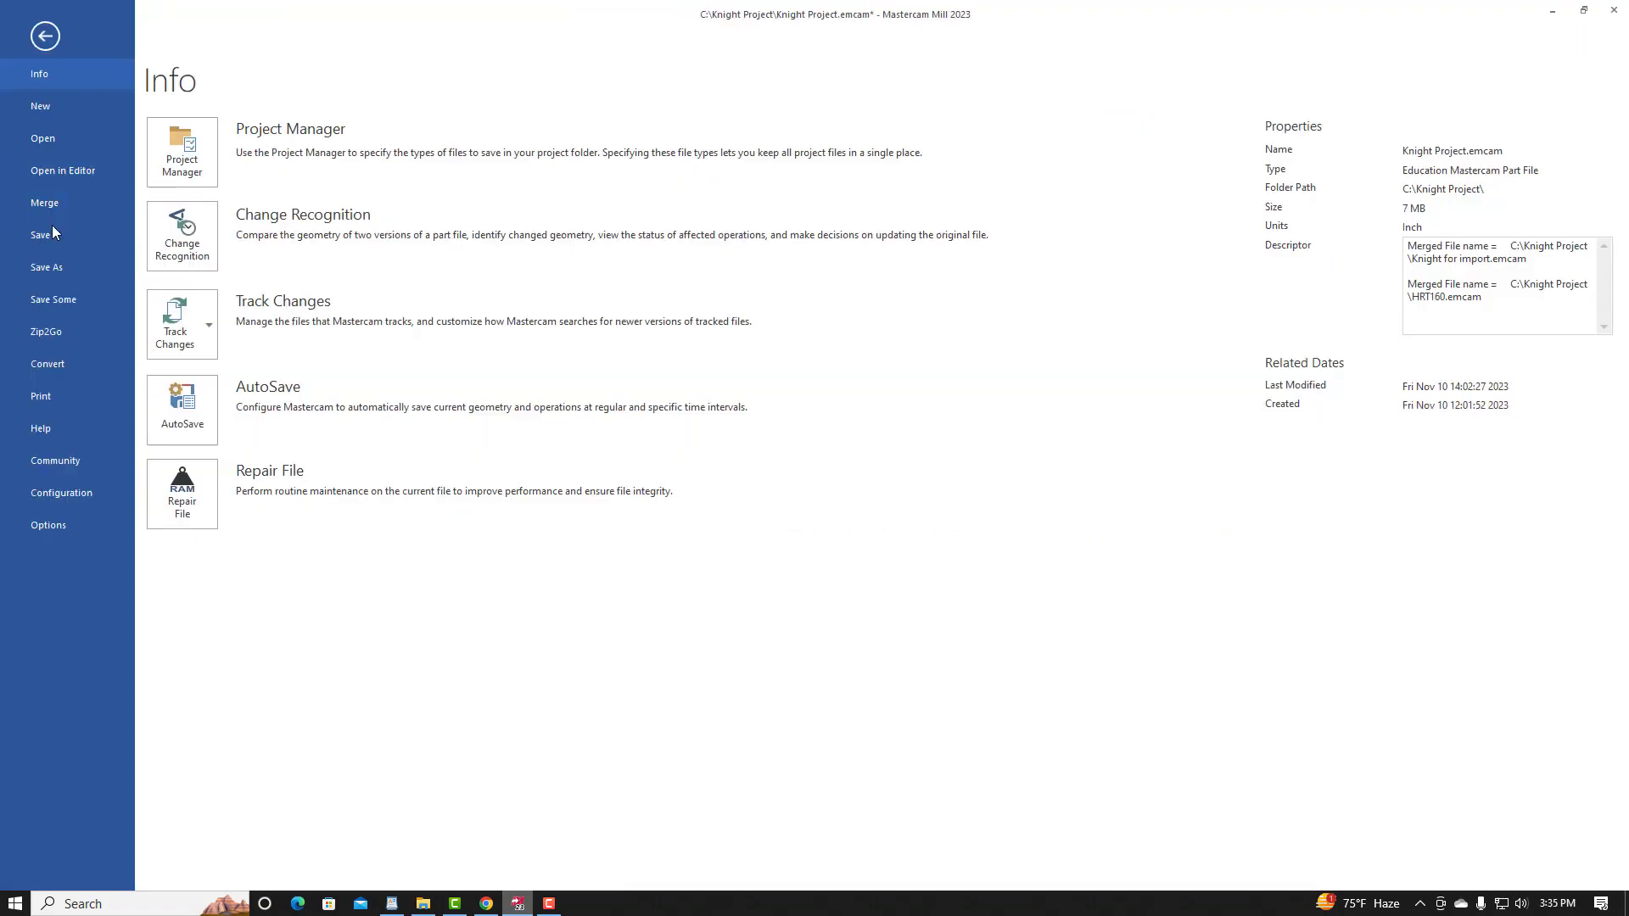
click(42, 234)
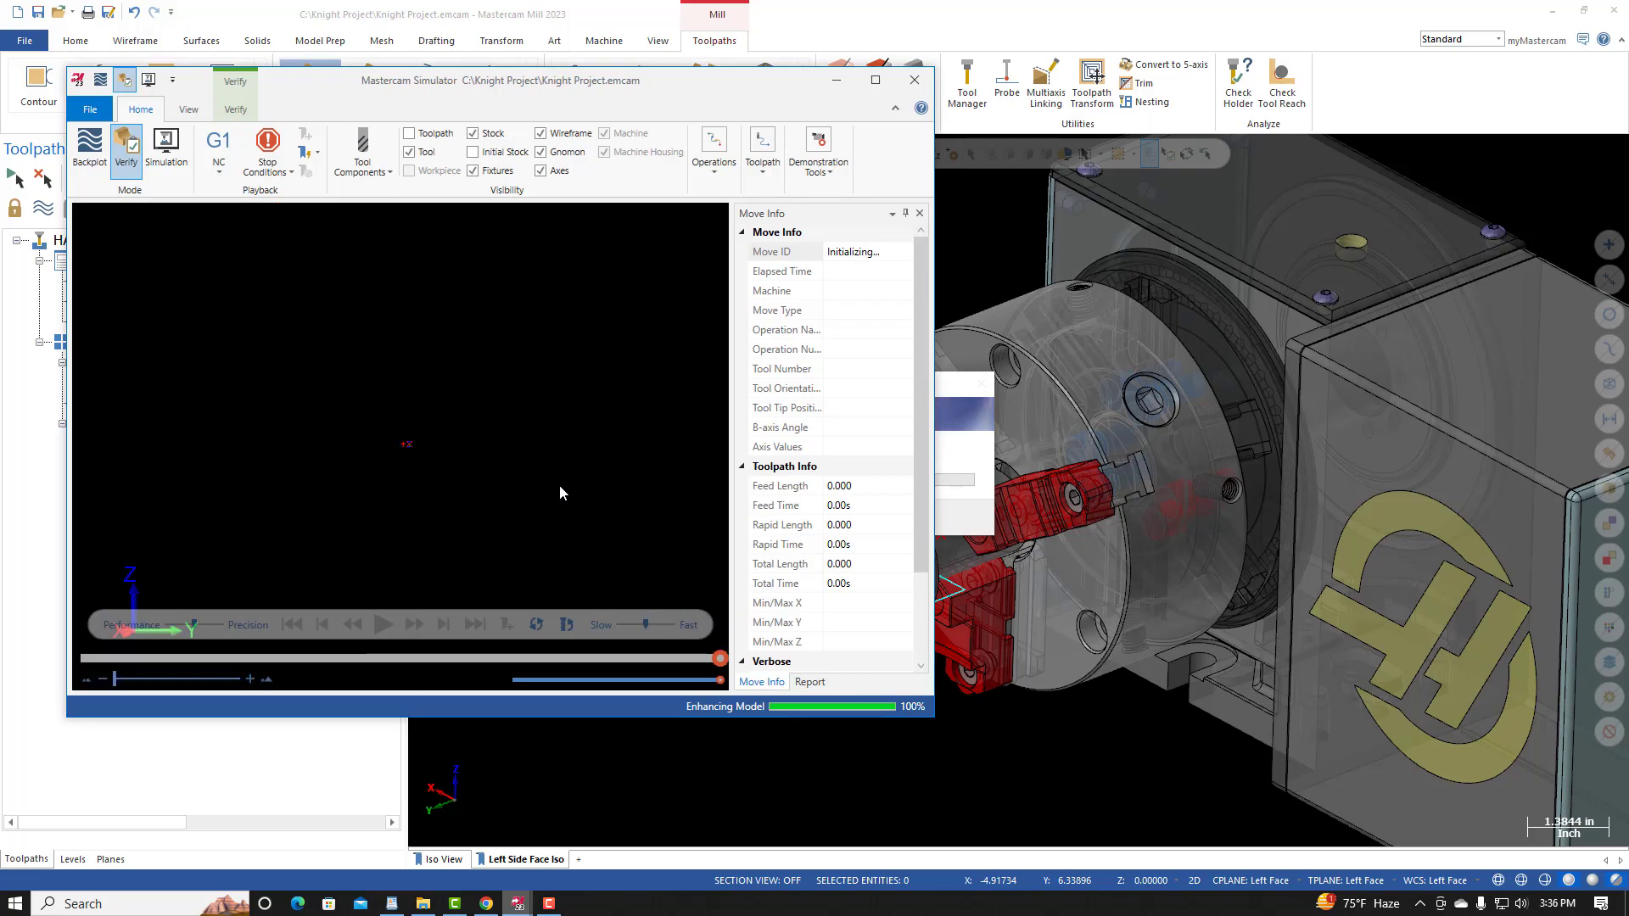
click(876, 82)
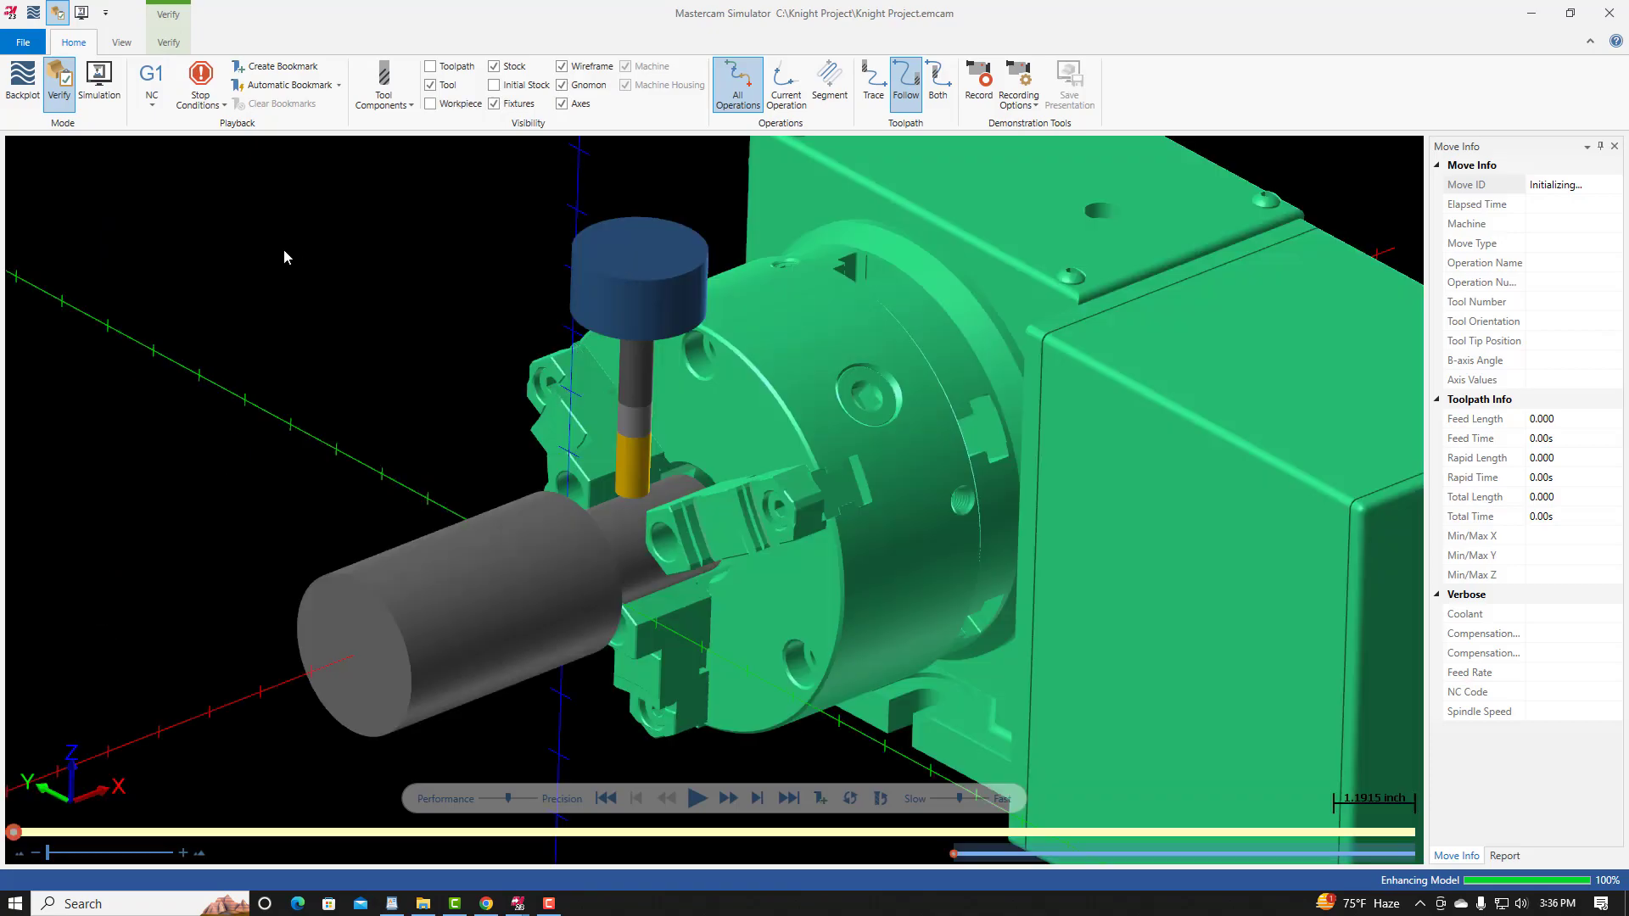
Step: Check the simulator's collision stop condition and examine the stock, endmill and chuck fixture from several angles
click(218, 109)
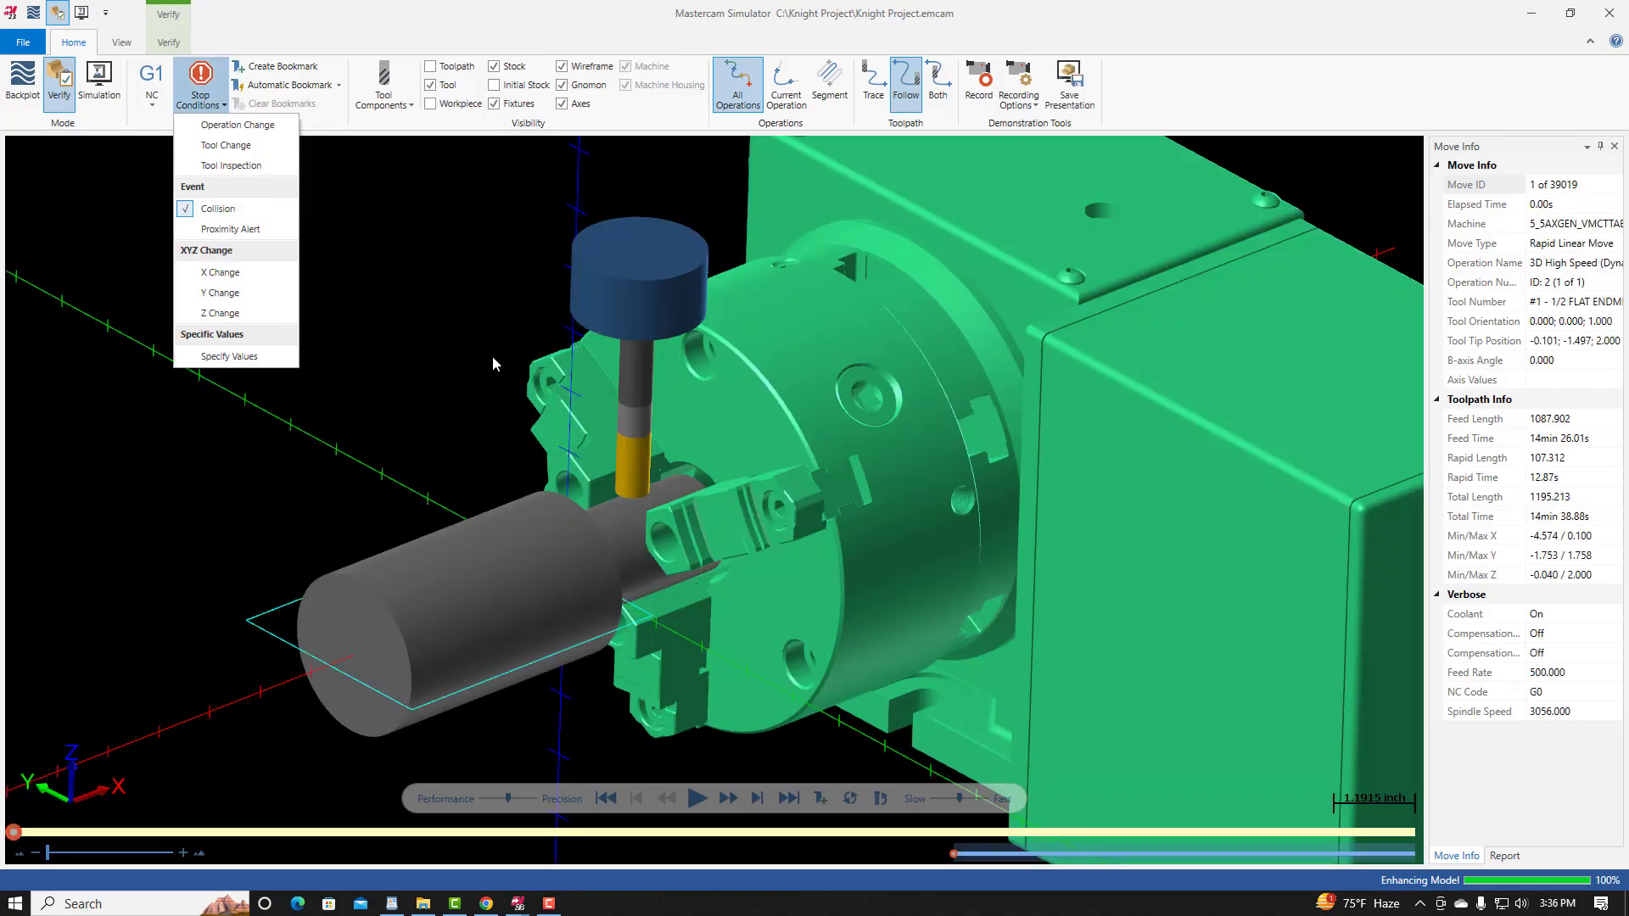
click(327, 47)
mouse_move(549, 355)
middle_down()
mouse_move(502, 364)
mouse_move(536, 331)
mouse_move(556, 348)
middle_up()
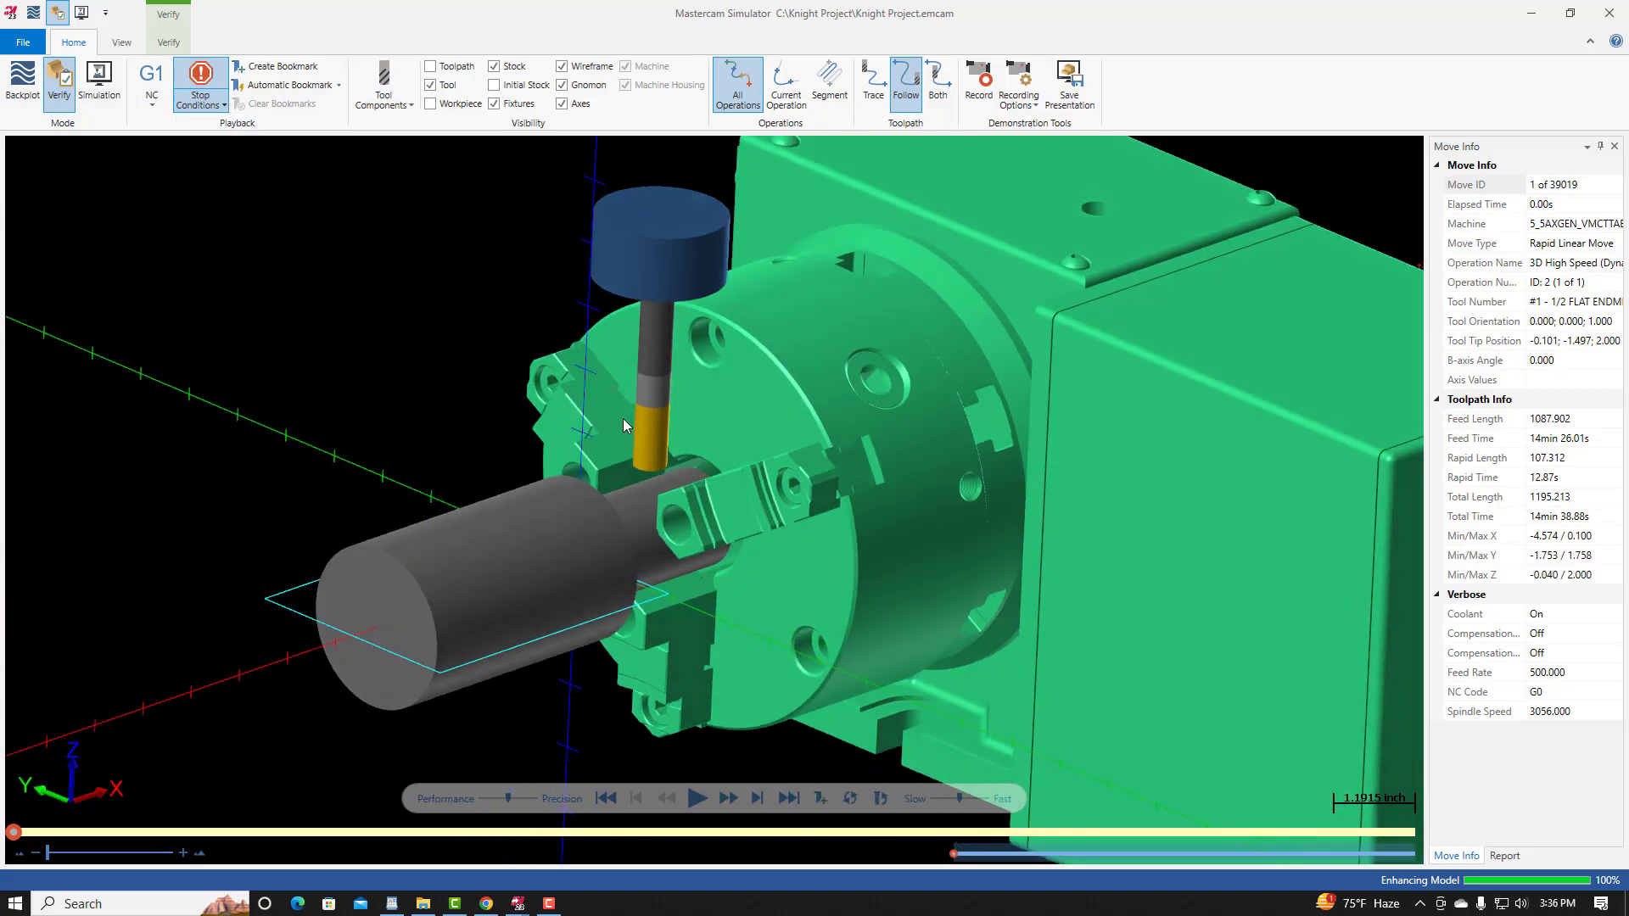
scroll(590, 461, down, 5)
middle_drag(590, 462, 558, 474)
scroll(585, 475, up, 5)
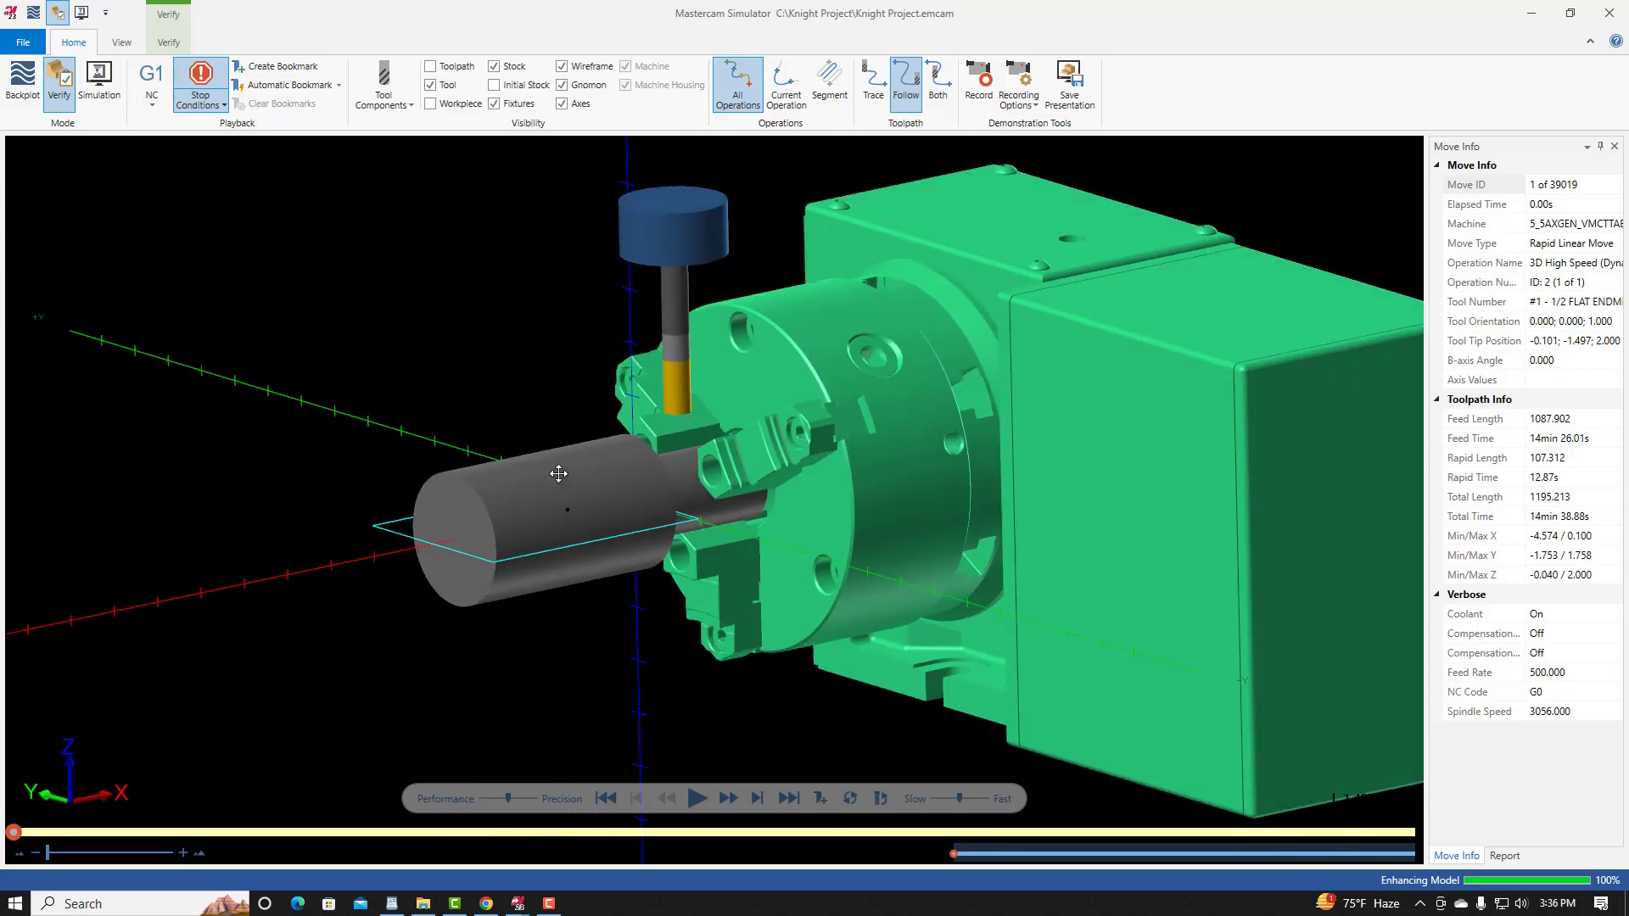
scroll(618, 438, up, 4)
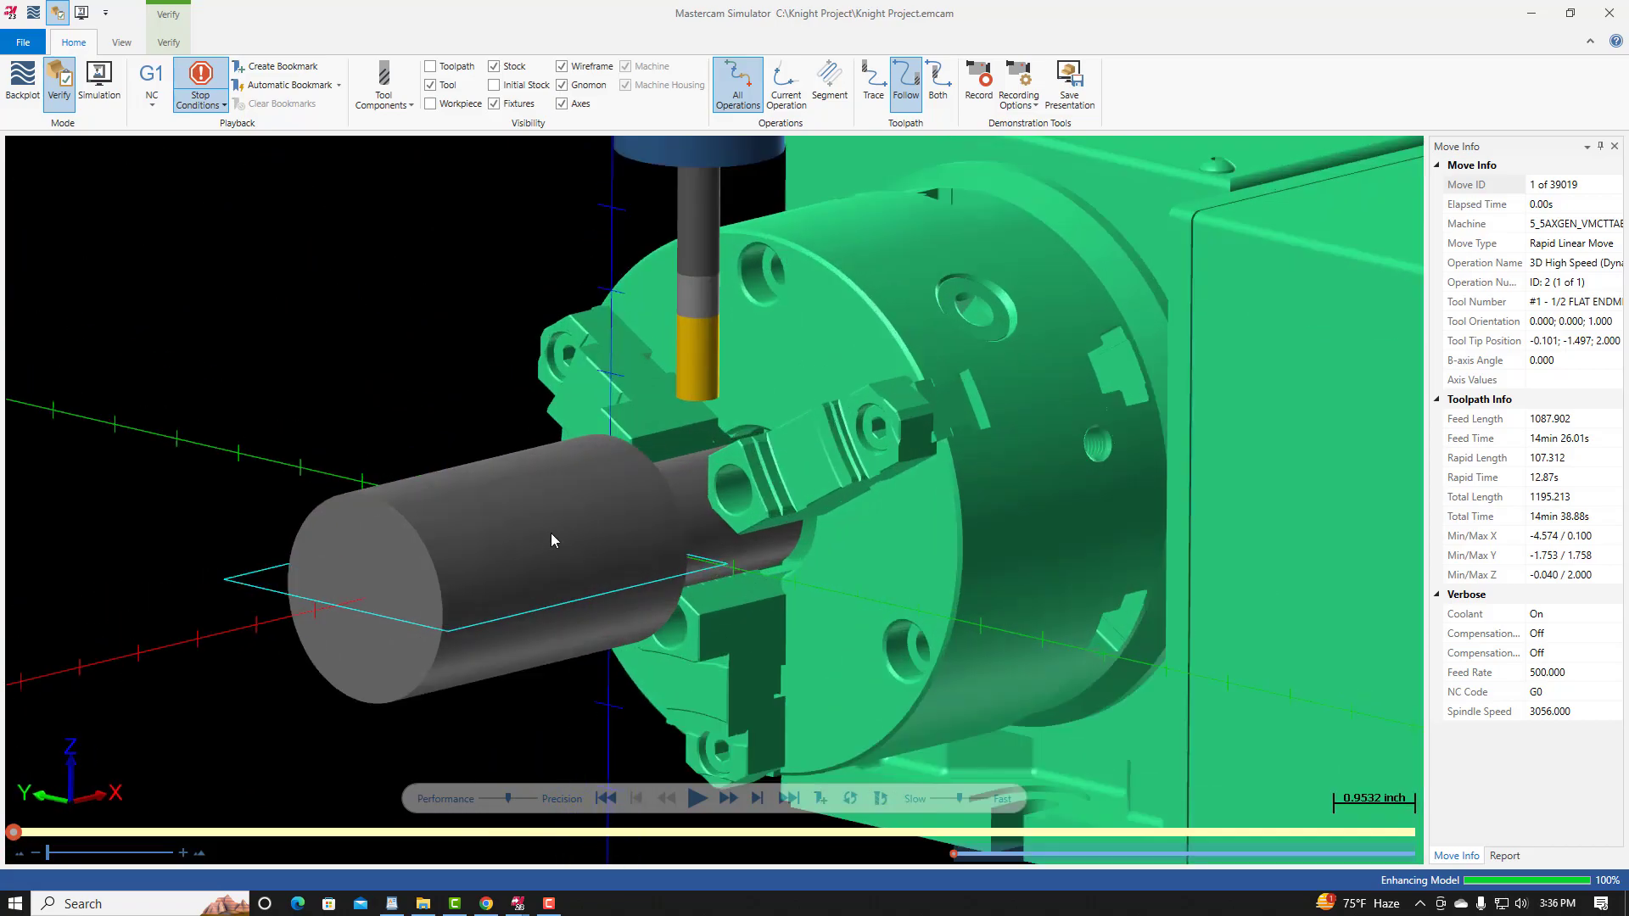
middle_drag(816, 439, 854, 442)
scroll(853, 442, down, 1)
middle_drag(774, 480, 792, 483)
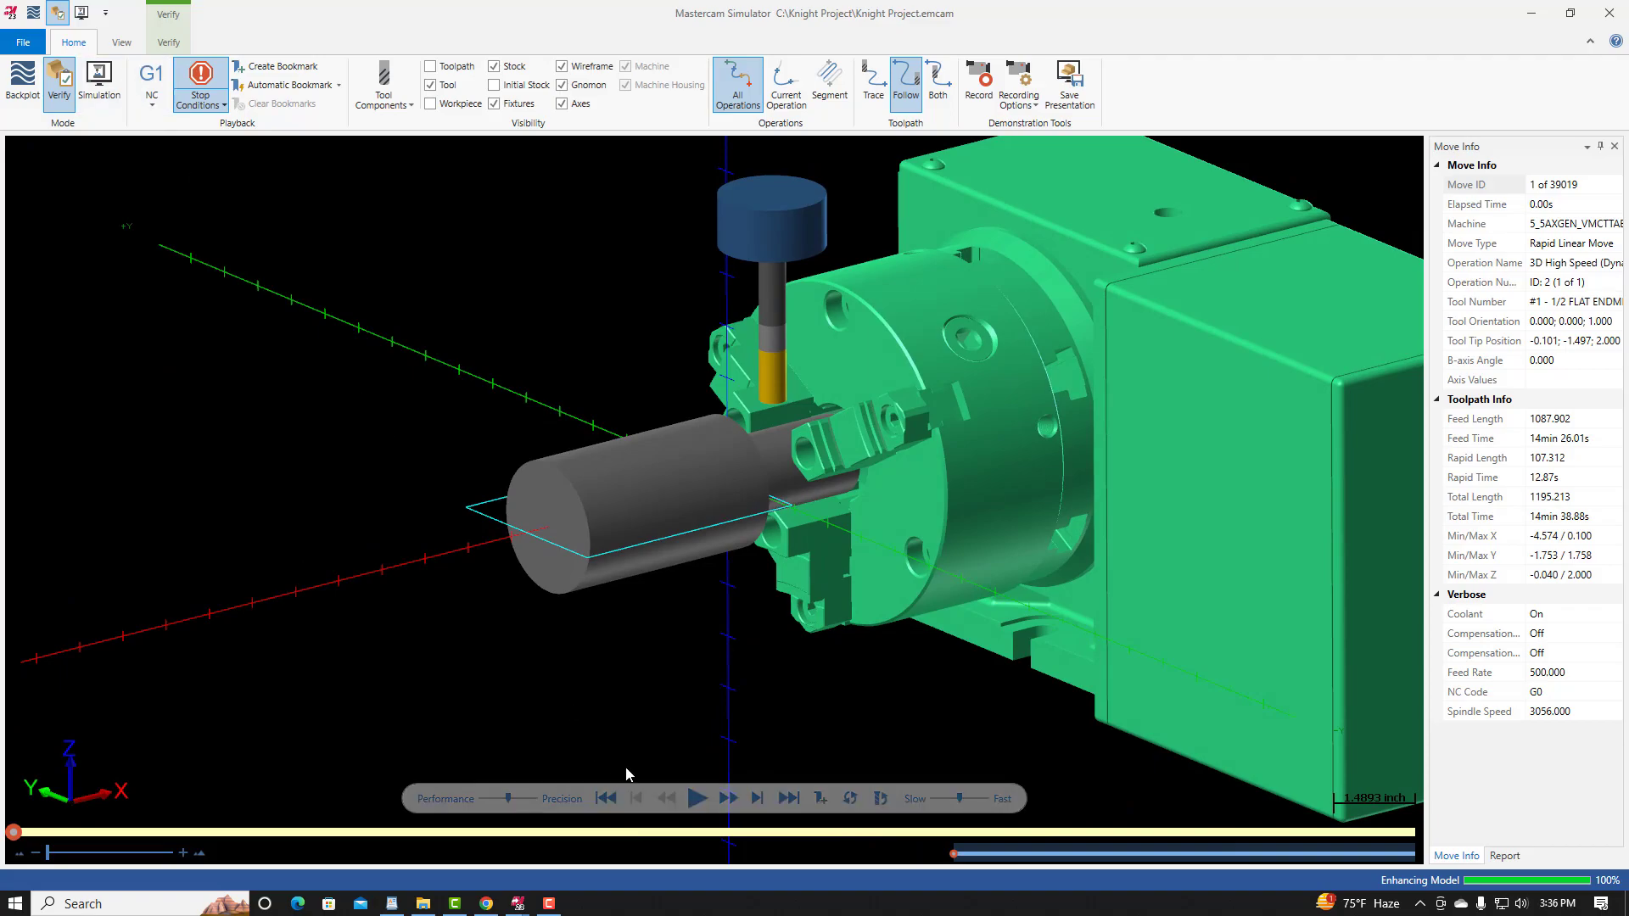
Step: Run the verification of the 1/2 flat endmill roughing and watch the cut up close beside the chuck
click(697, 801)
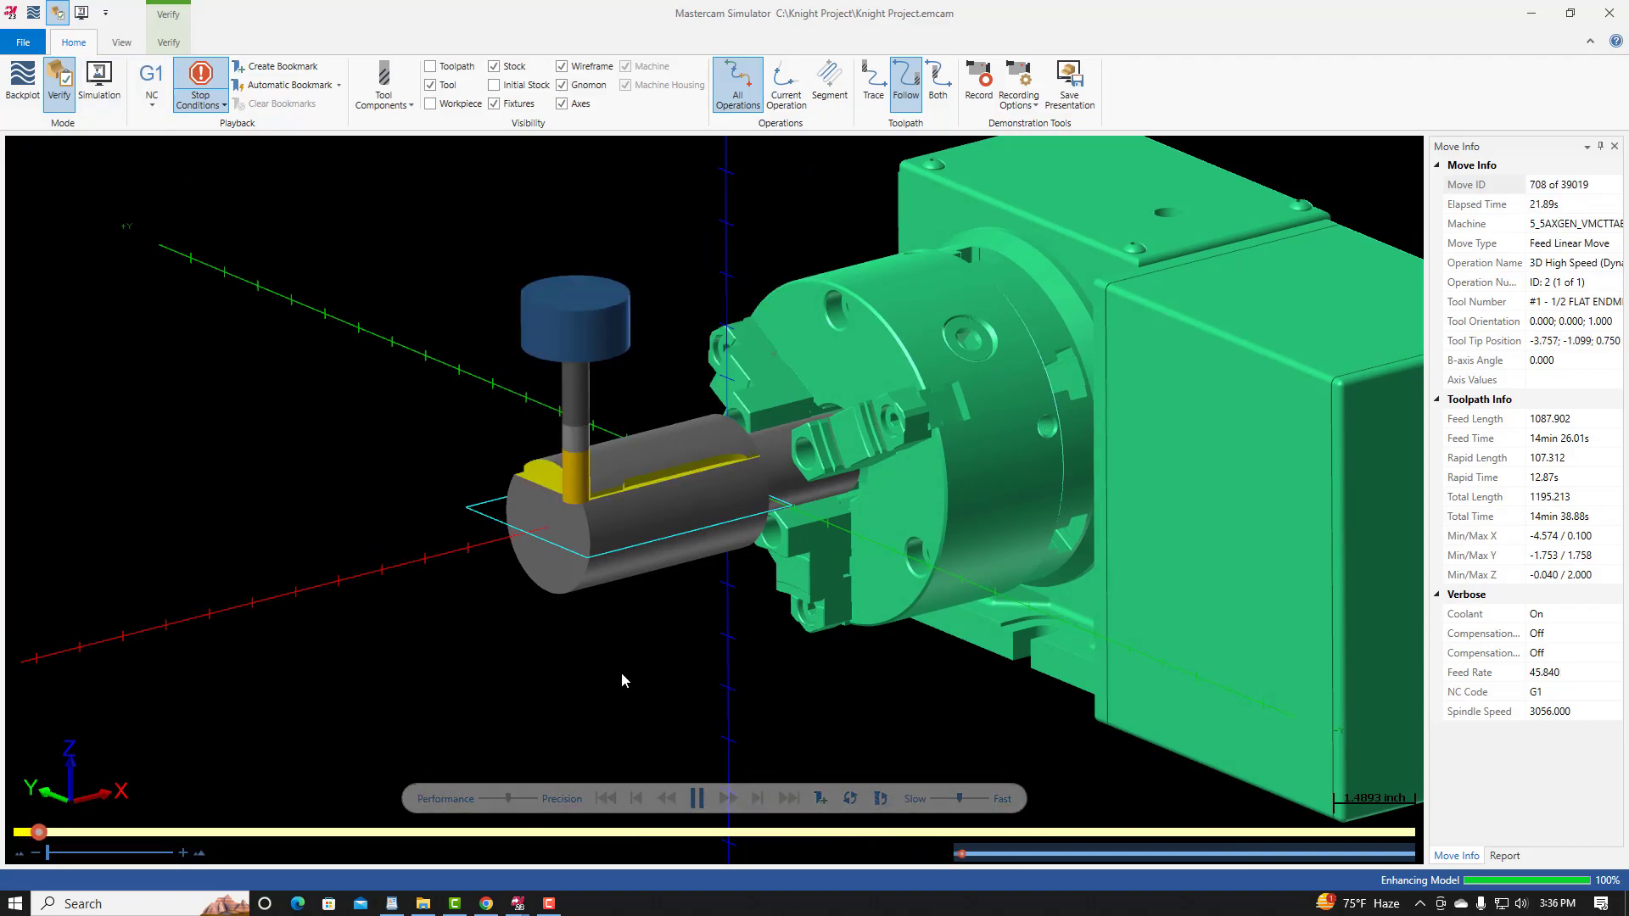
scroll(501, 543, up, 5)
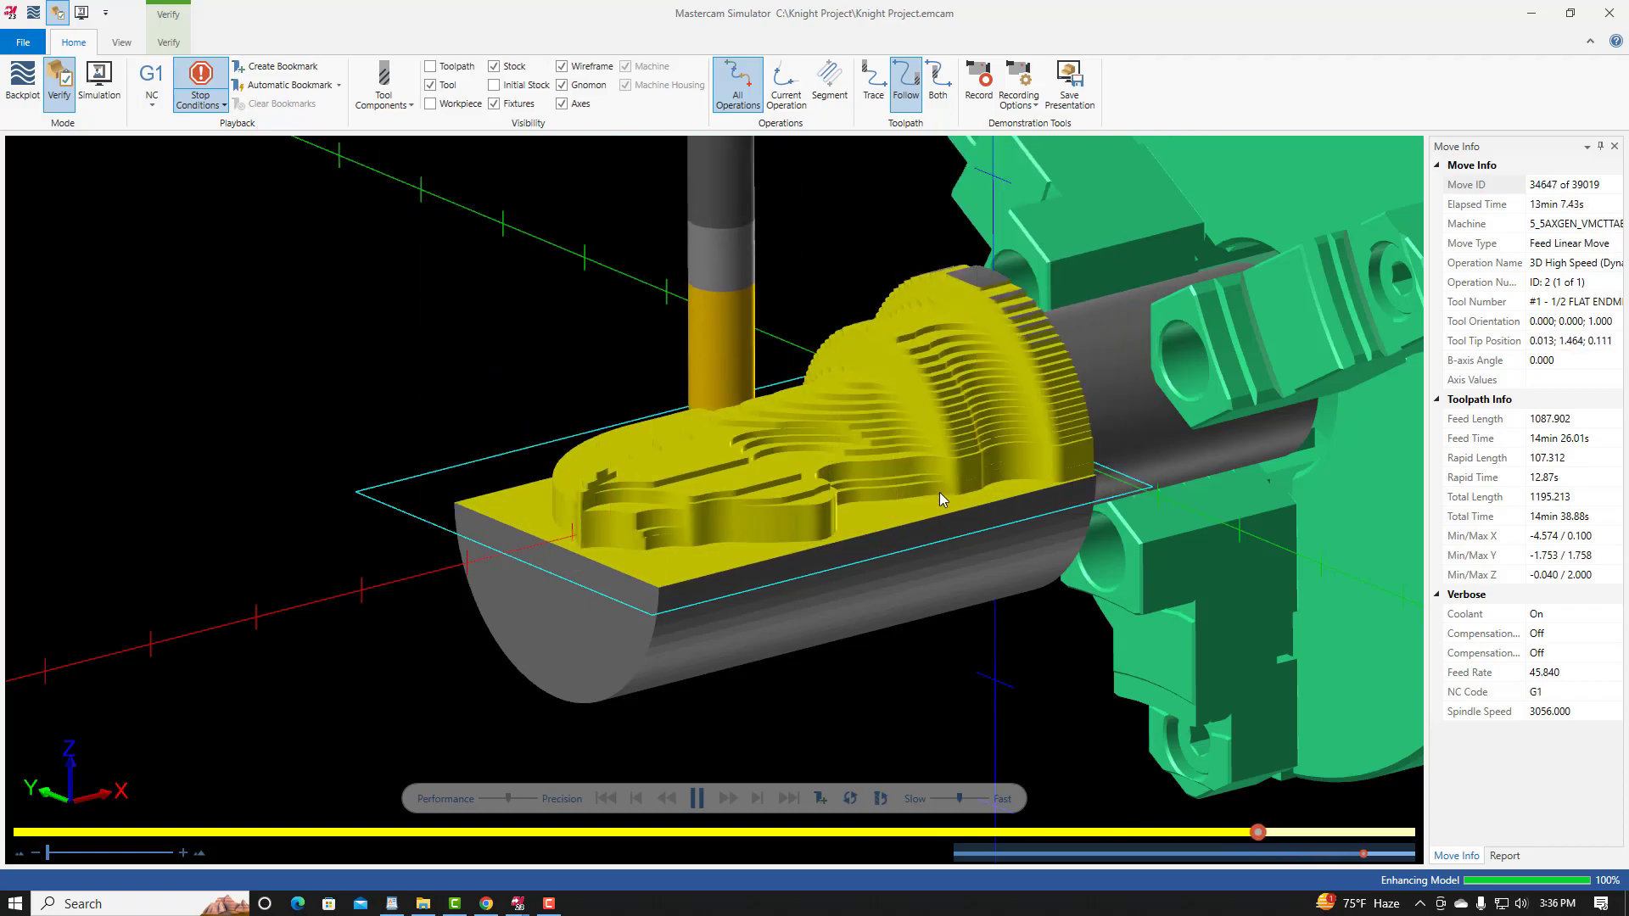
middle_drag(827, 532, 771, 374)
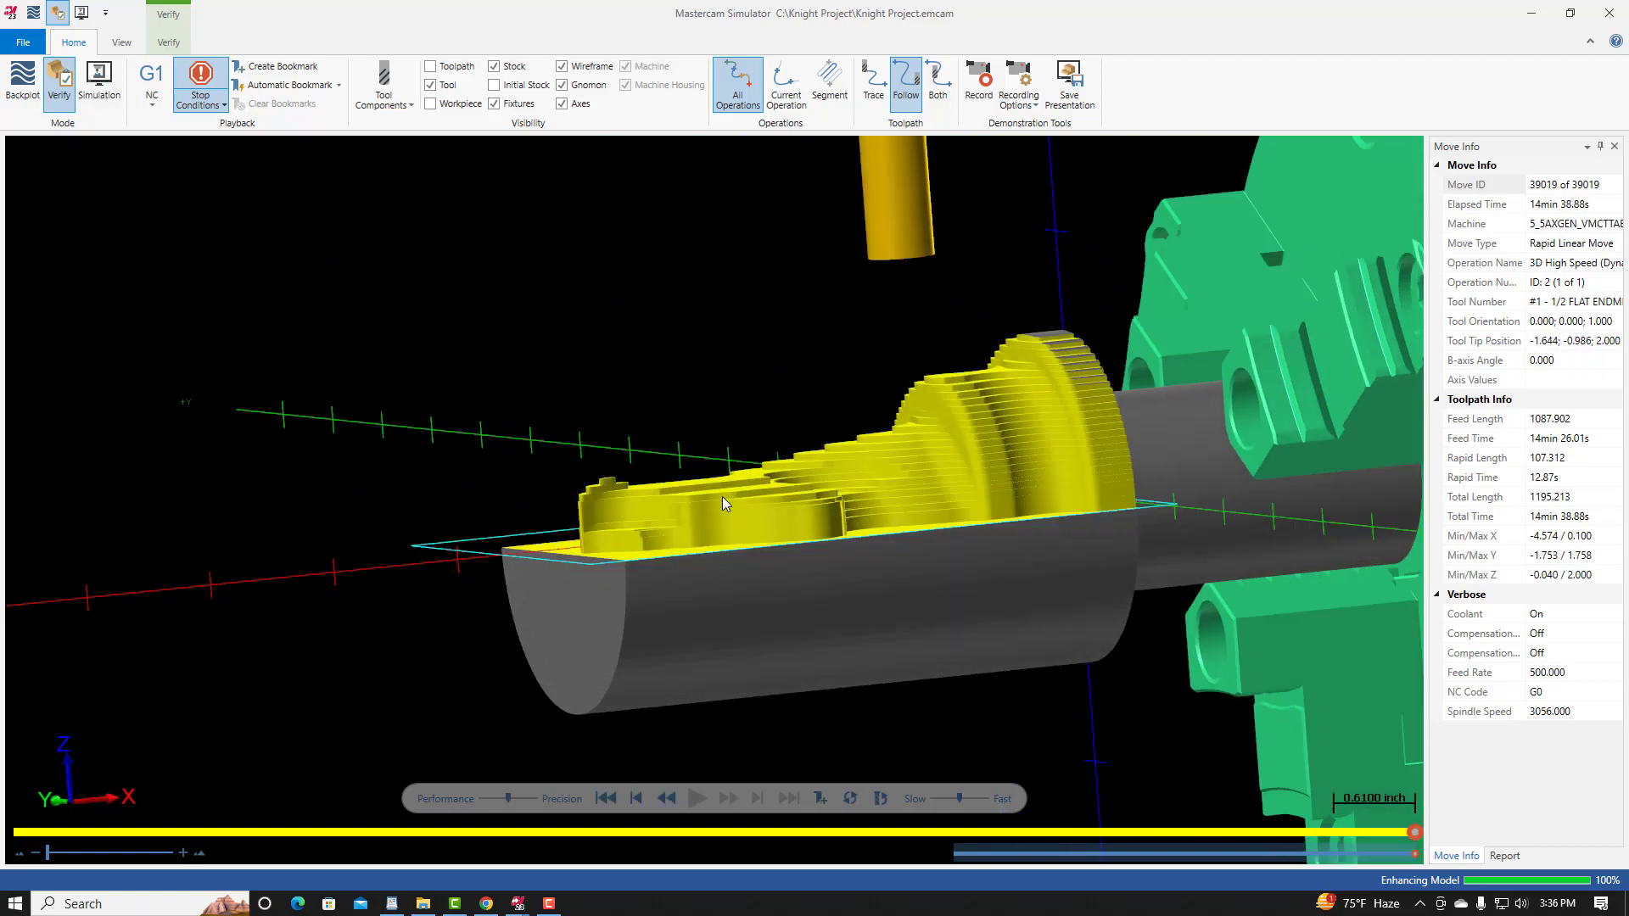
Step: Inspect the verified cut's depth below the boundary in a front view and from other angles, then close the simulator
right_click(723, 494)
click(746, 600)
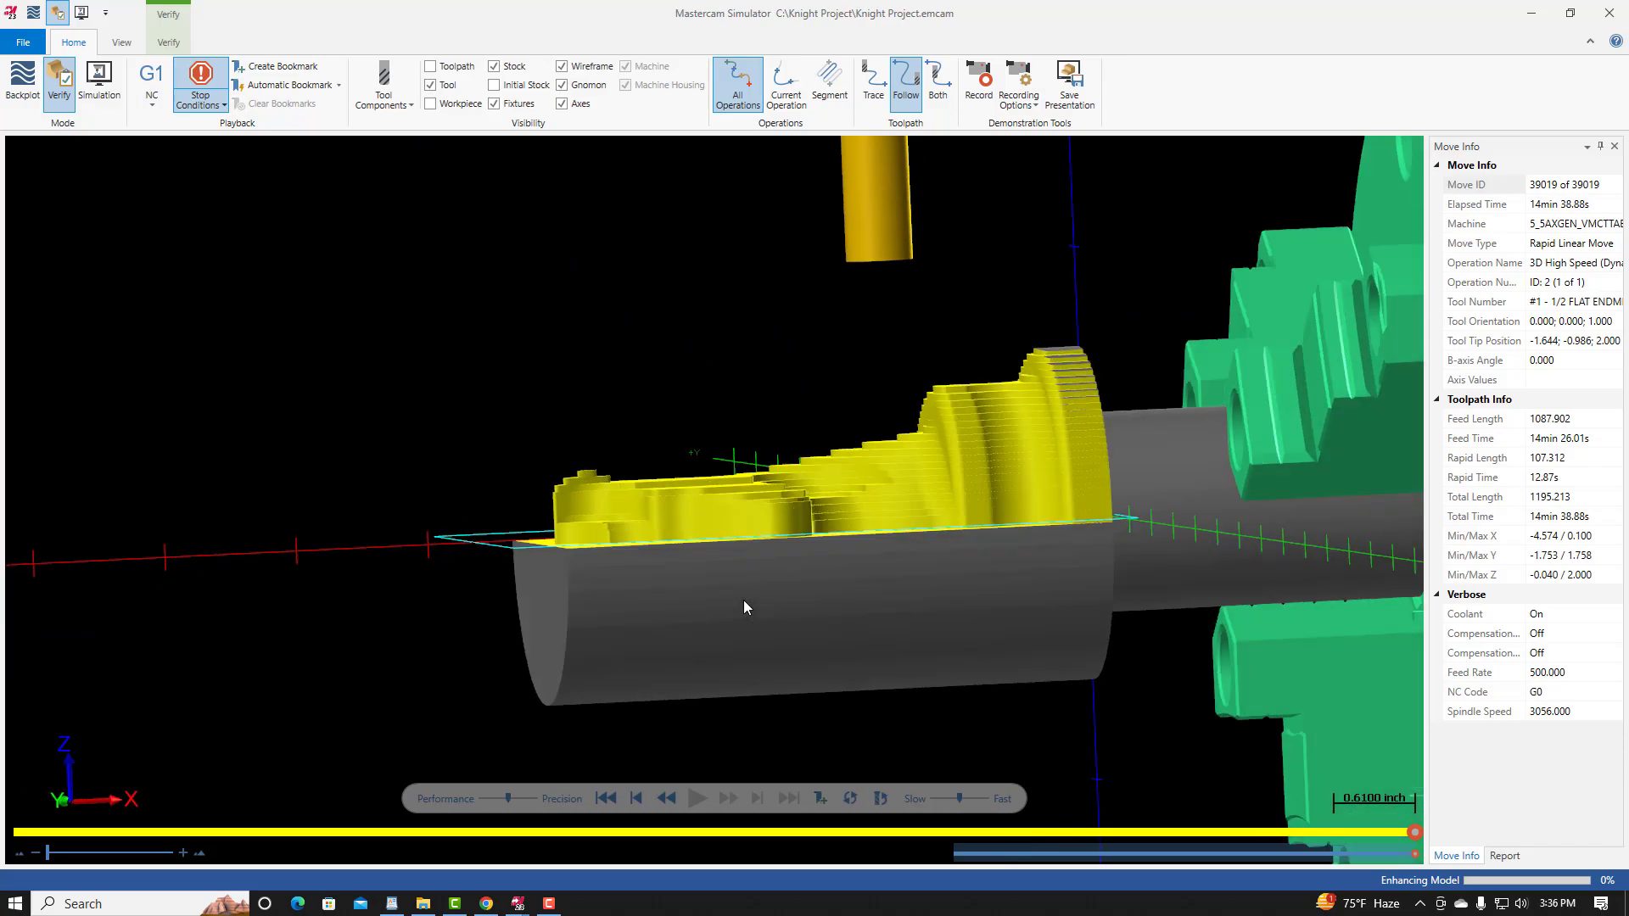
scroll(564, 553, up, 4)
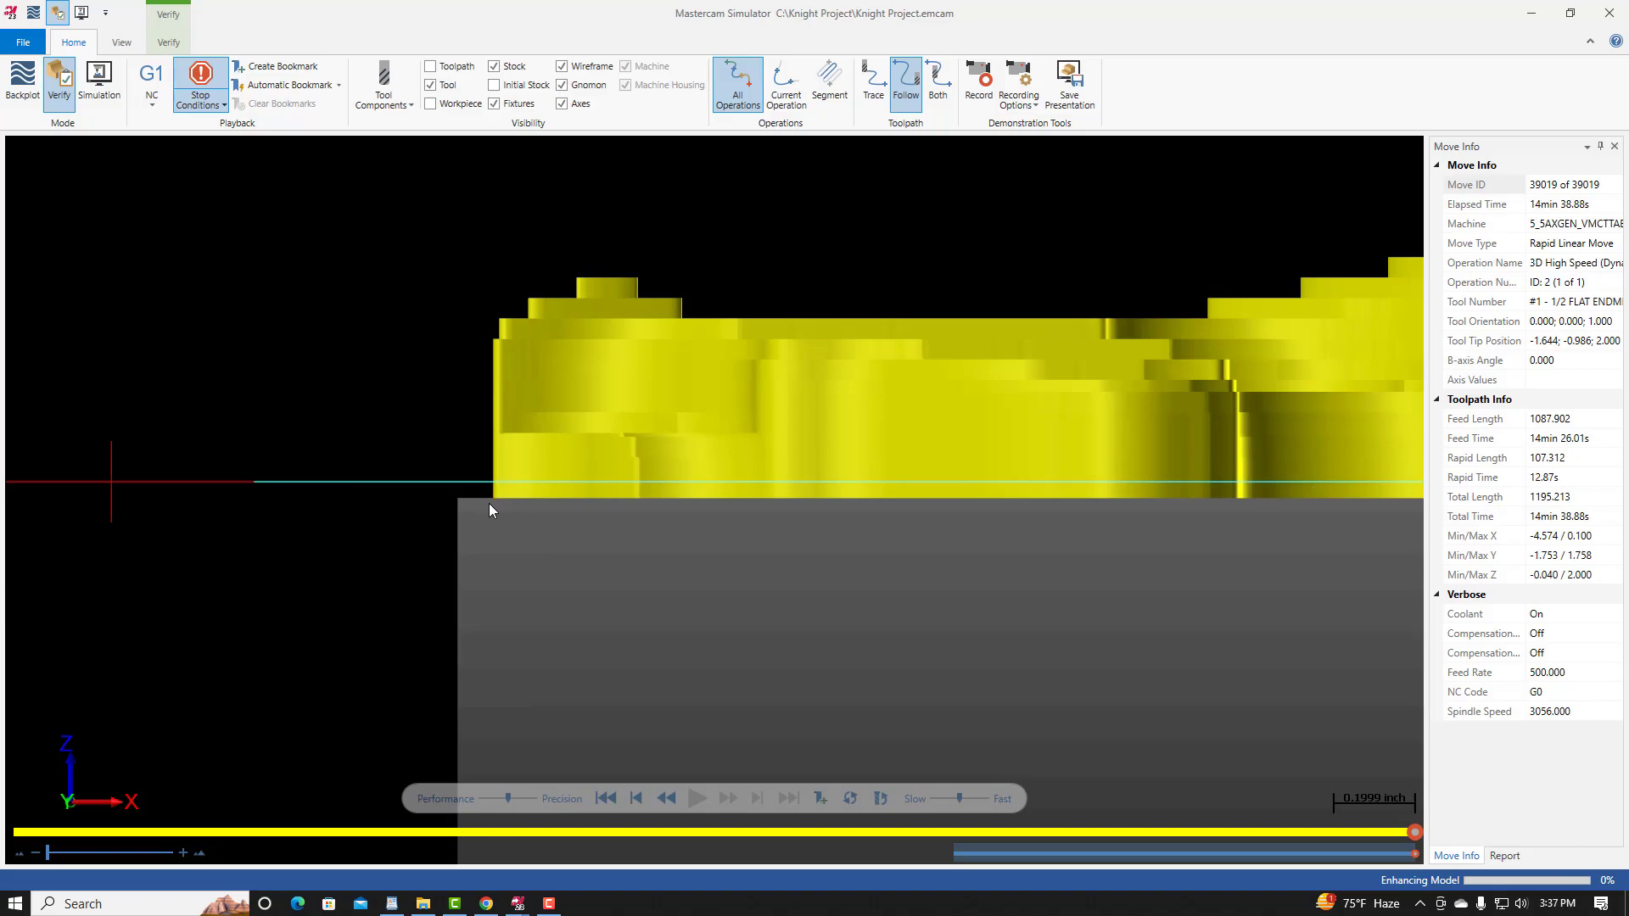
middle_drag(514, 523, 591, 541)
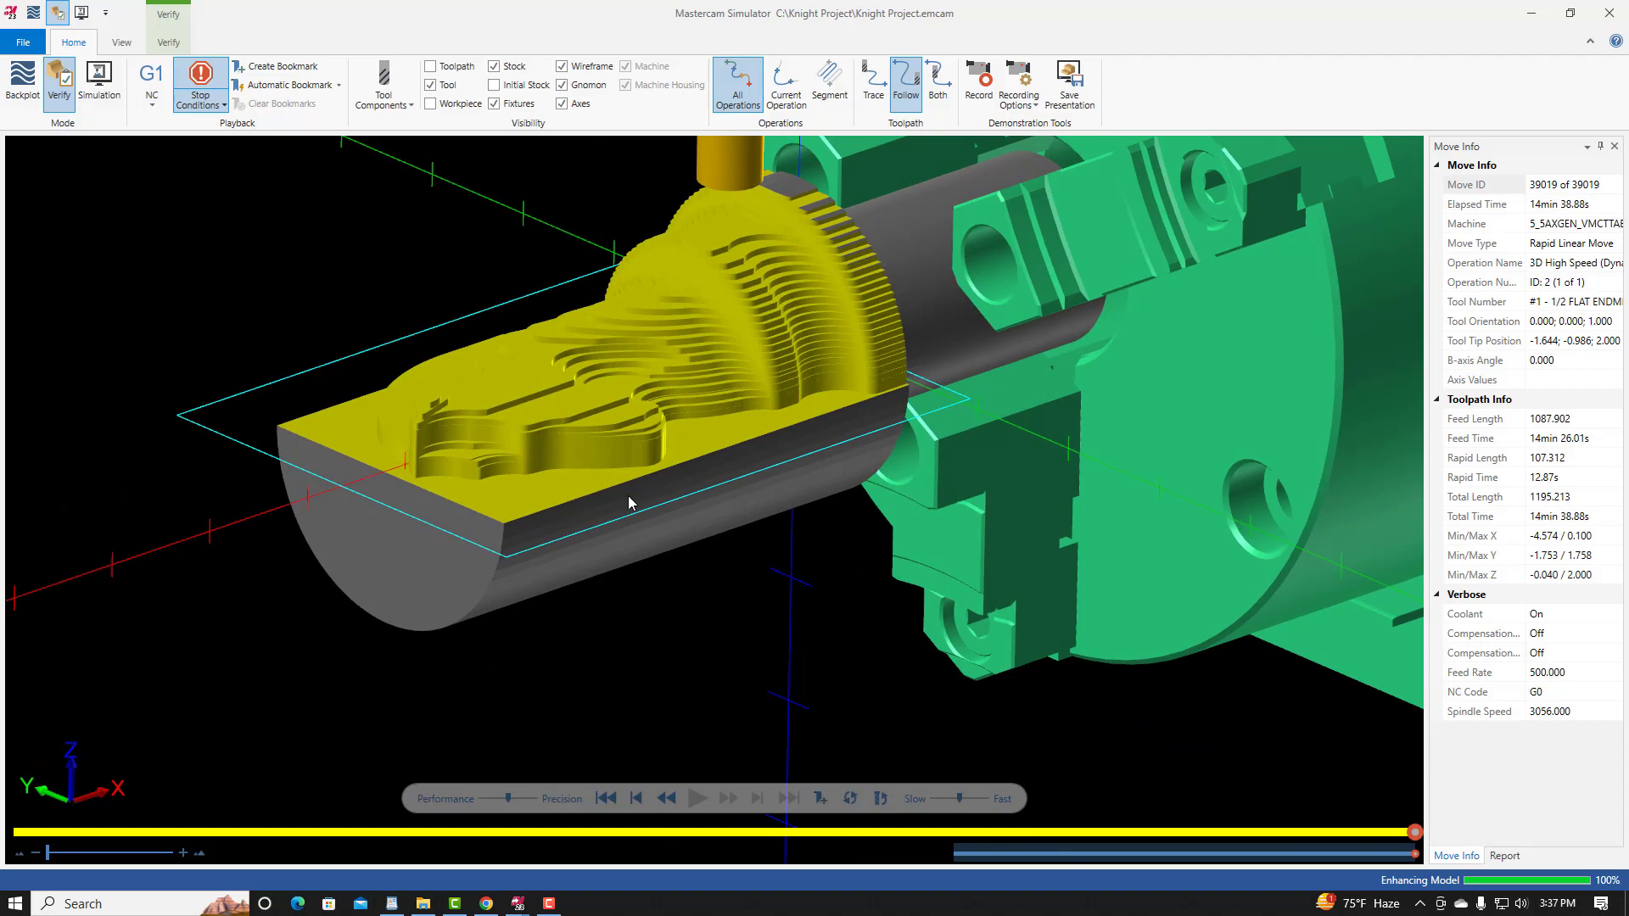
scroll(628, 495, down, 2)
scroll(521, 308, up, 3)
middle_drag(633, 380, 667, 407)
scroll(681, 394, down, 2)
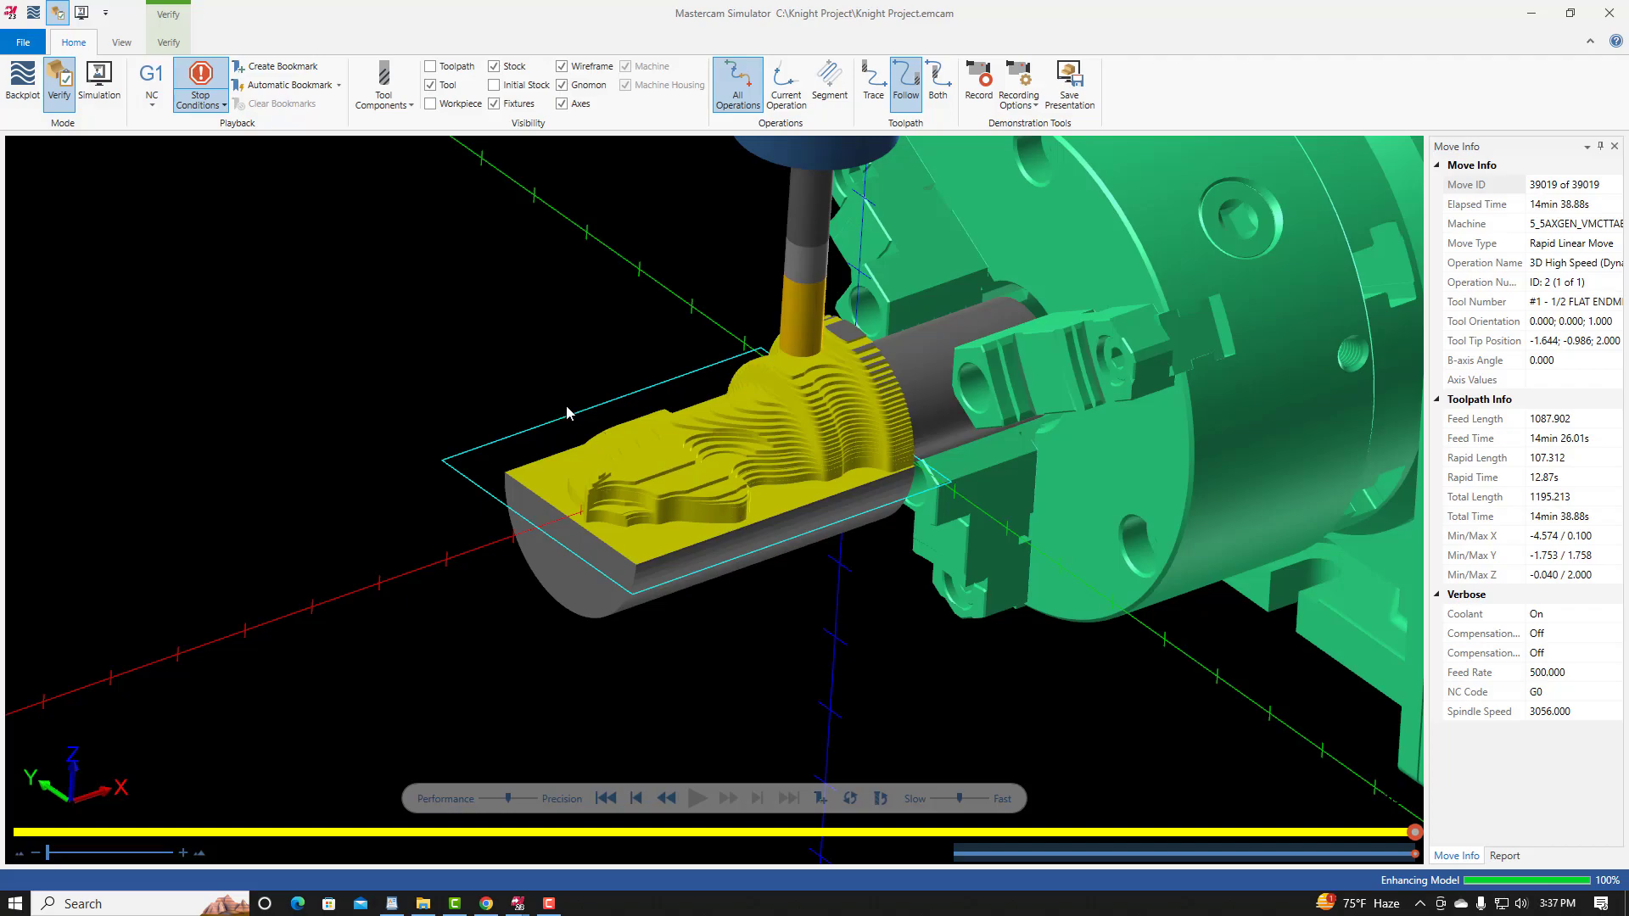
click(1609, 15)
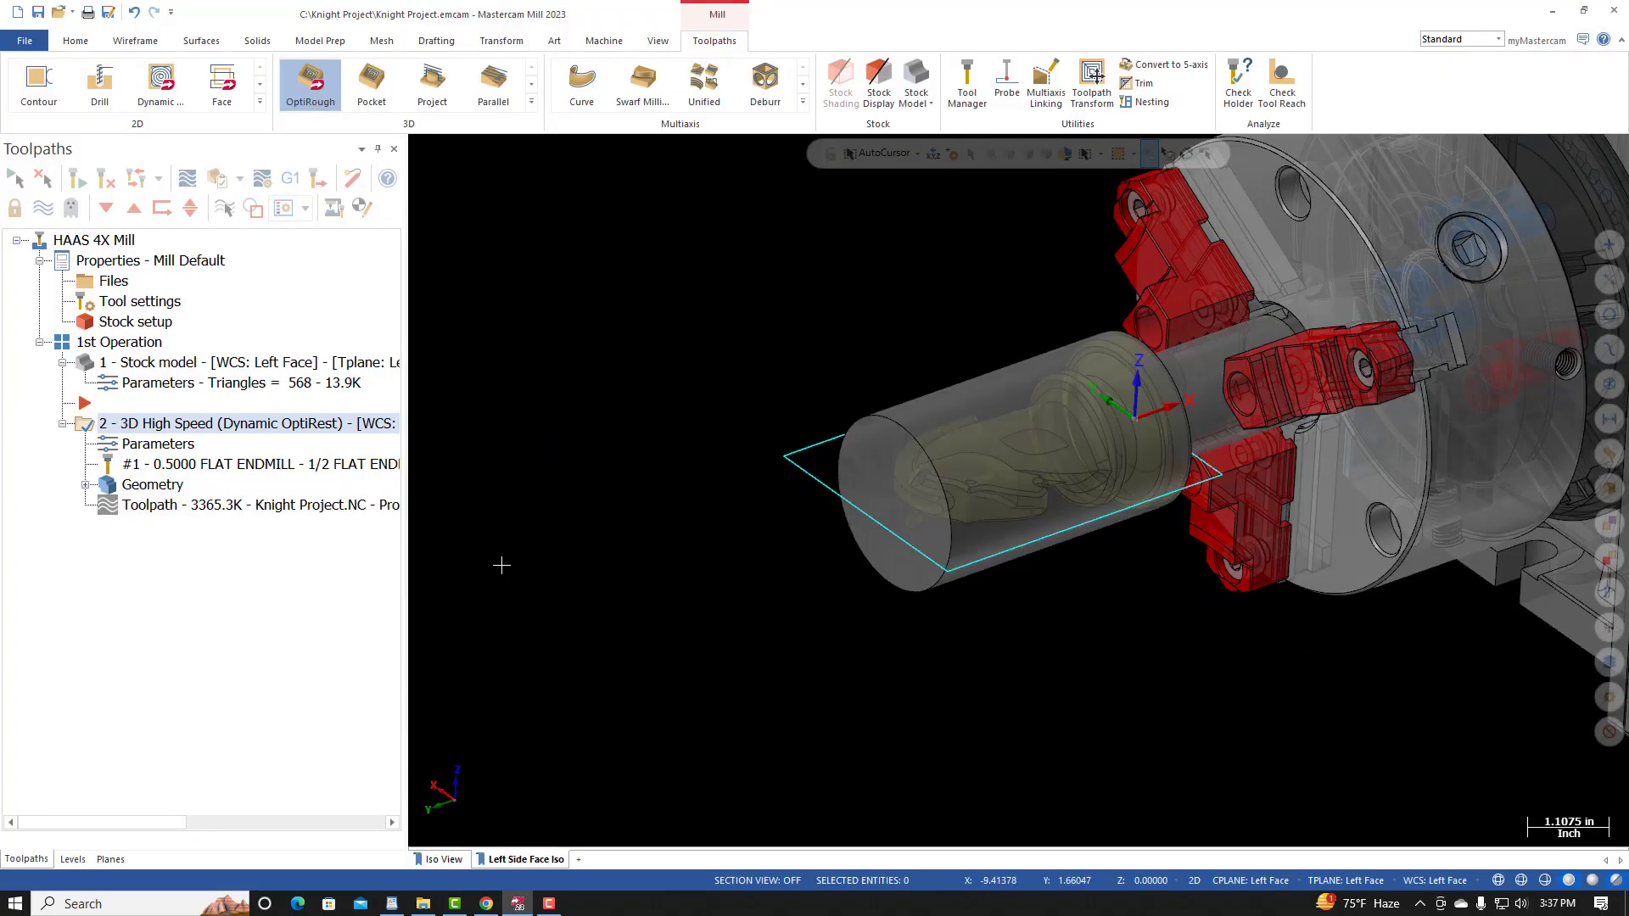
Step: Read the course page's instructions for the right side rough toolpath and its tool settings, then return to Mastercam
click(485, 904)
scroll(628, 607, down, 5)
scroll(622, 611, down, 1)
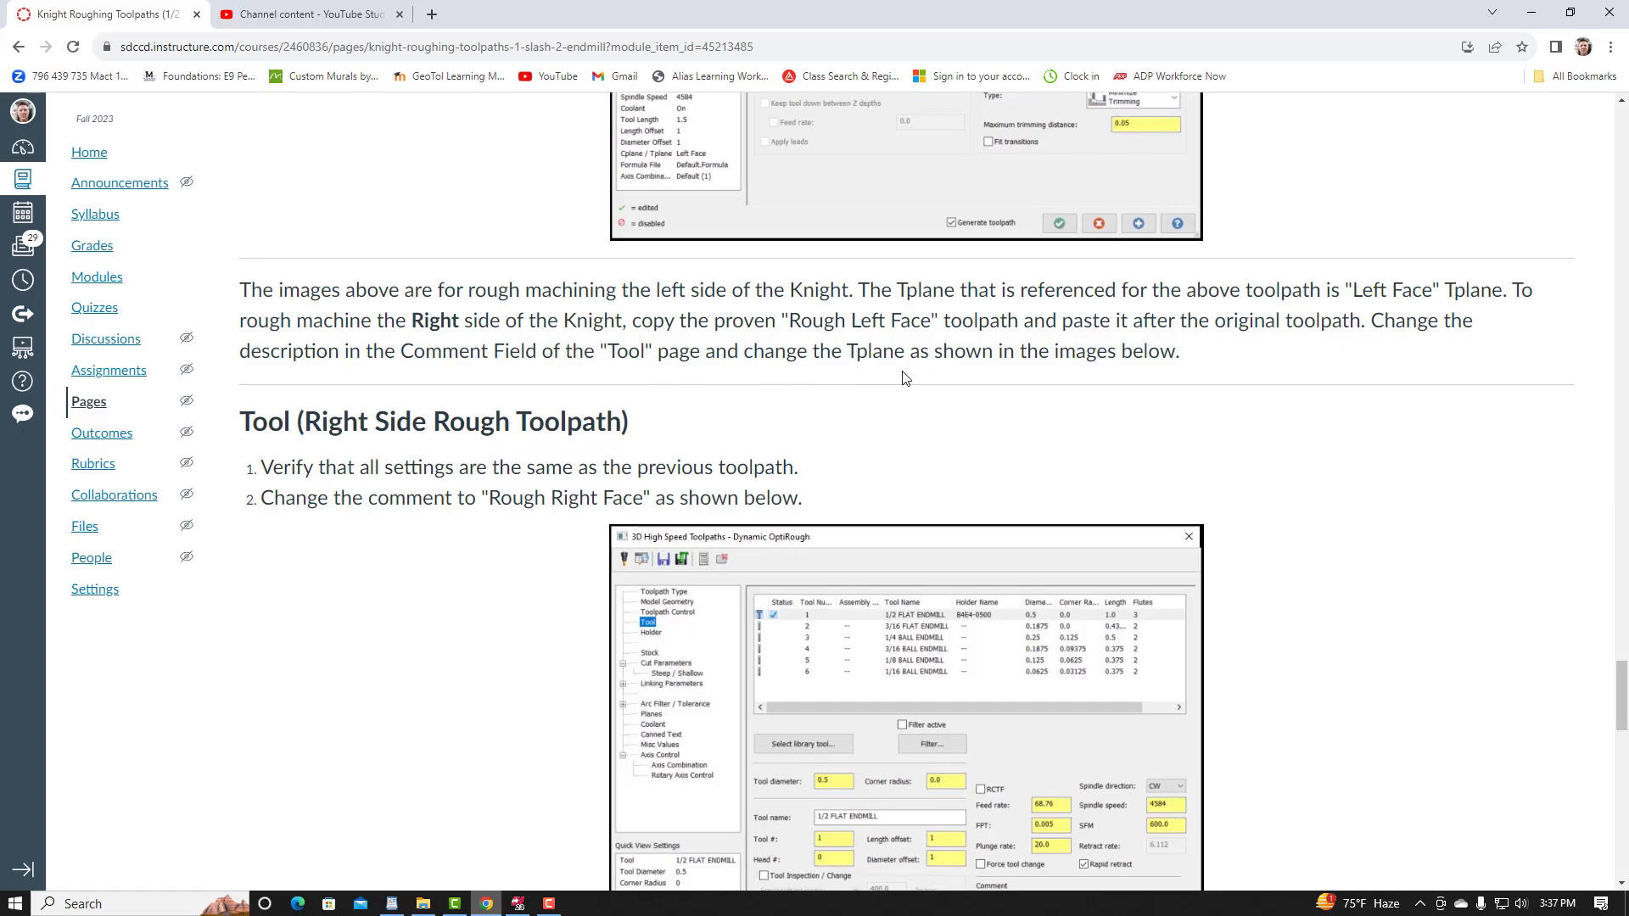
scroll(1154, 395, down, 3)
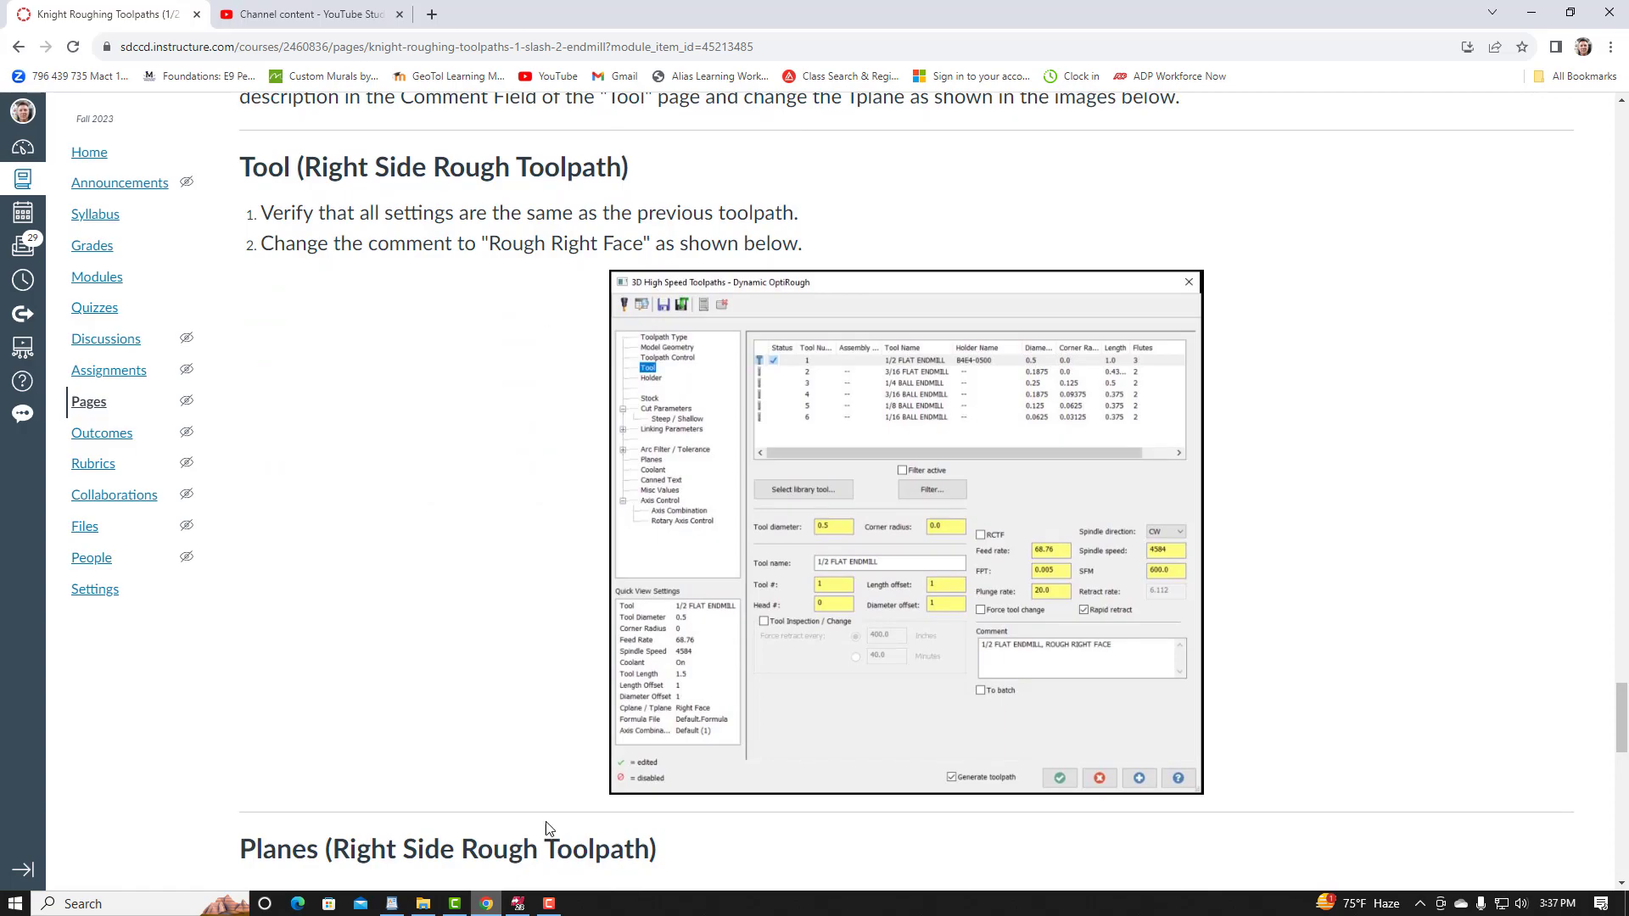
click(513, 905)
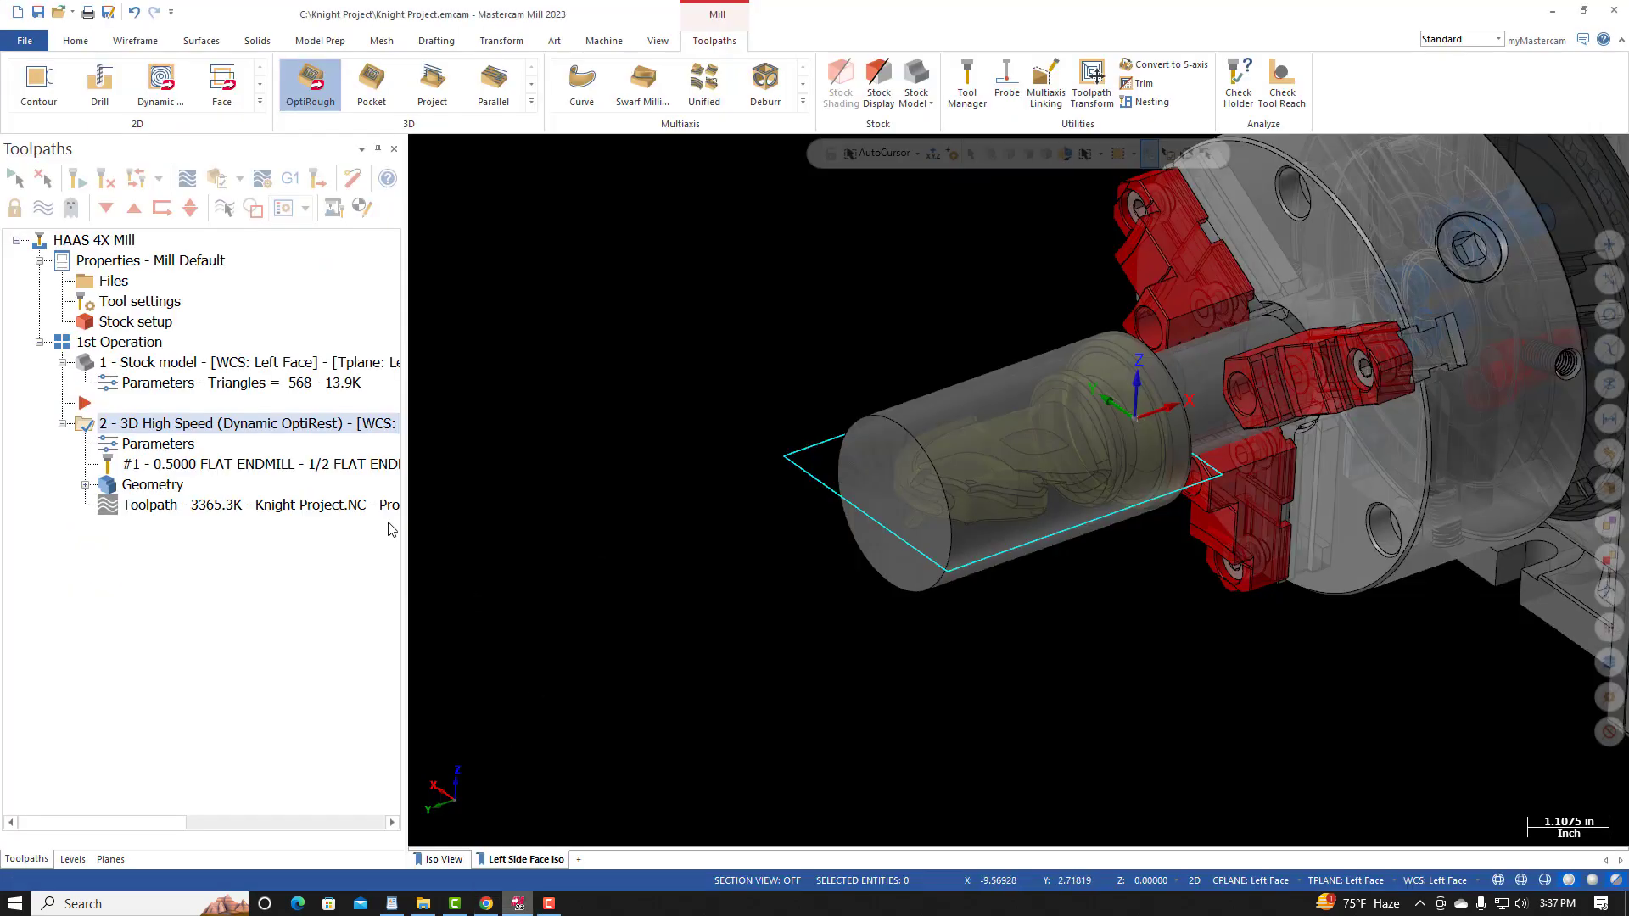
Step: Copy the Dynamic OptiRest operation and paste the duplicate after the original toolpath
right_click(118, 428)
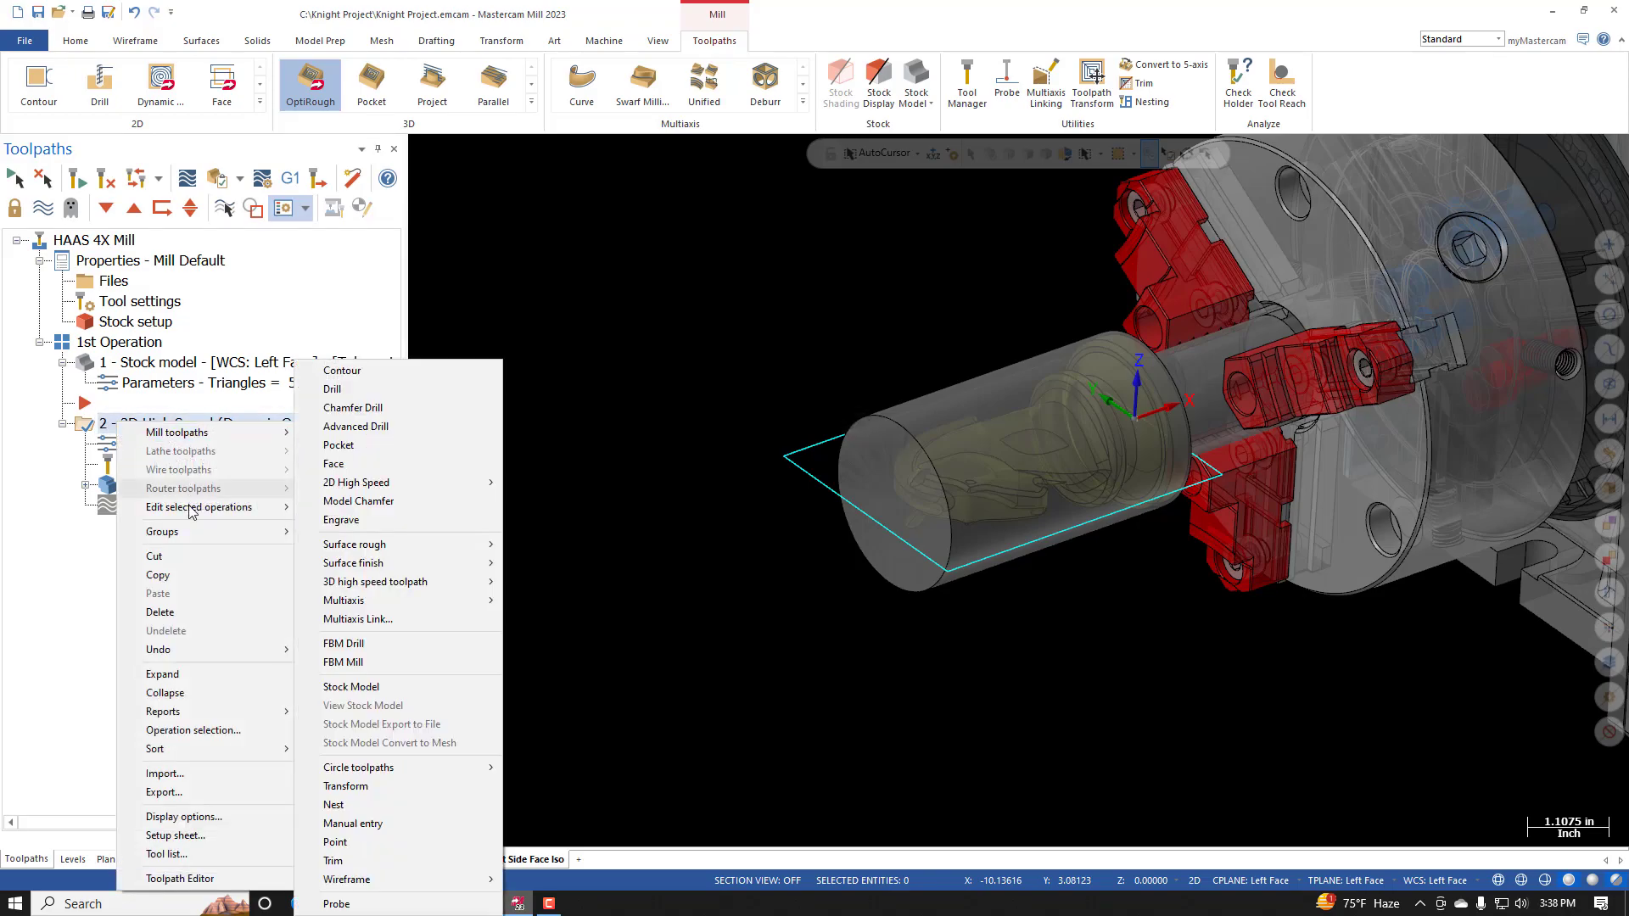
click(157, 580)
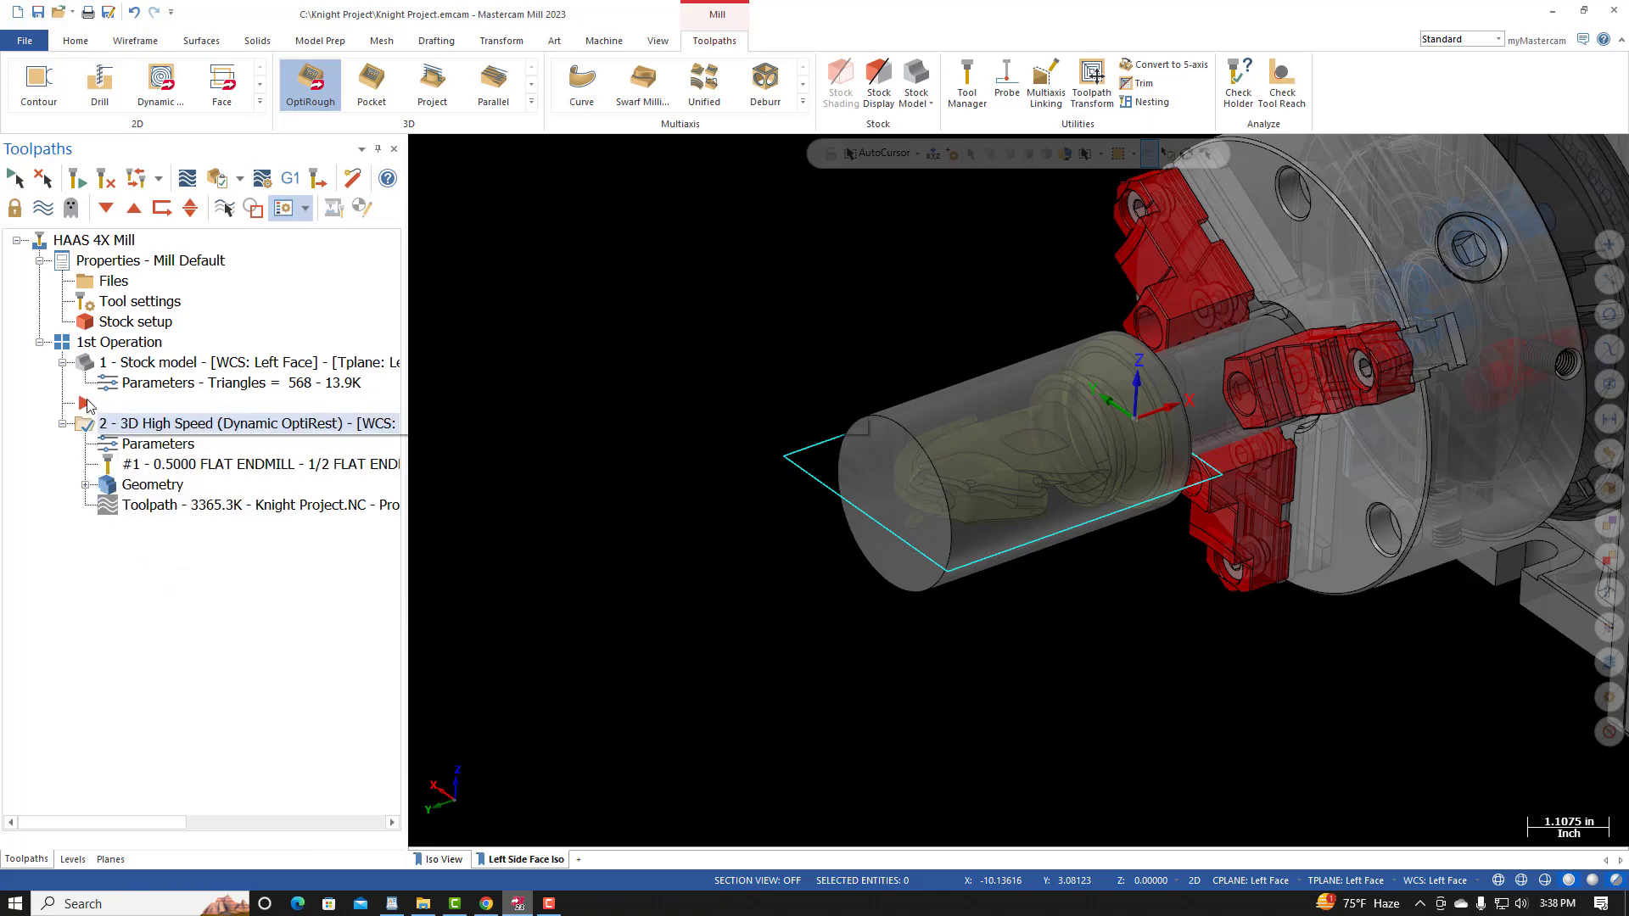
click(108, 215)
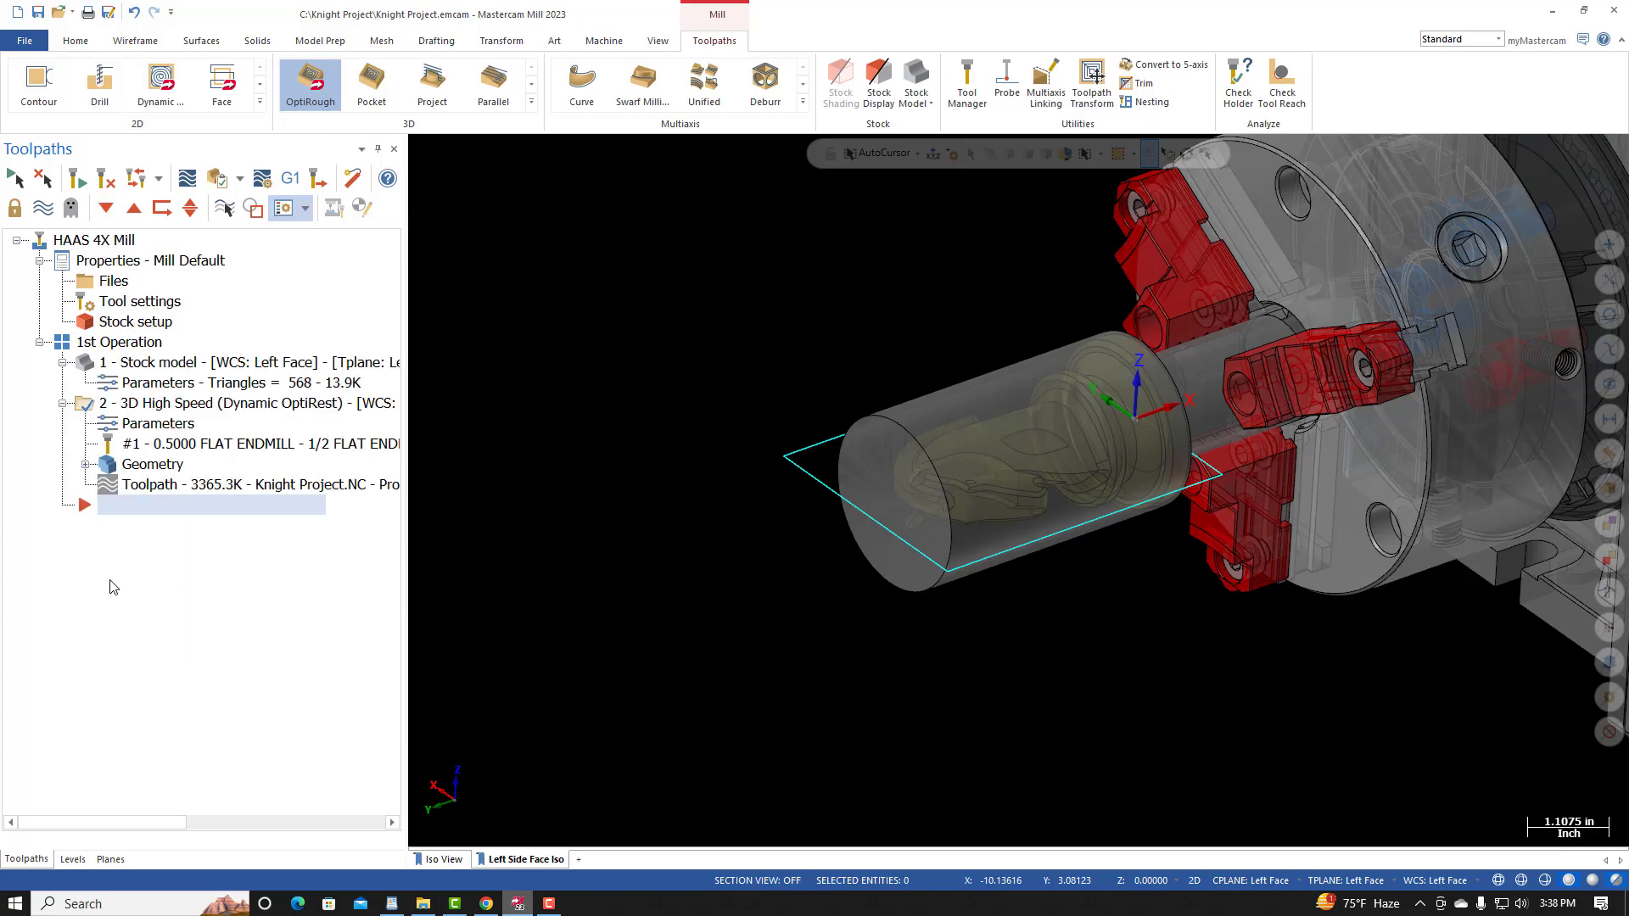
right_click(94, 505)
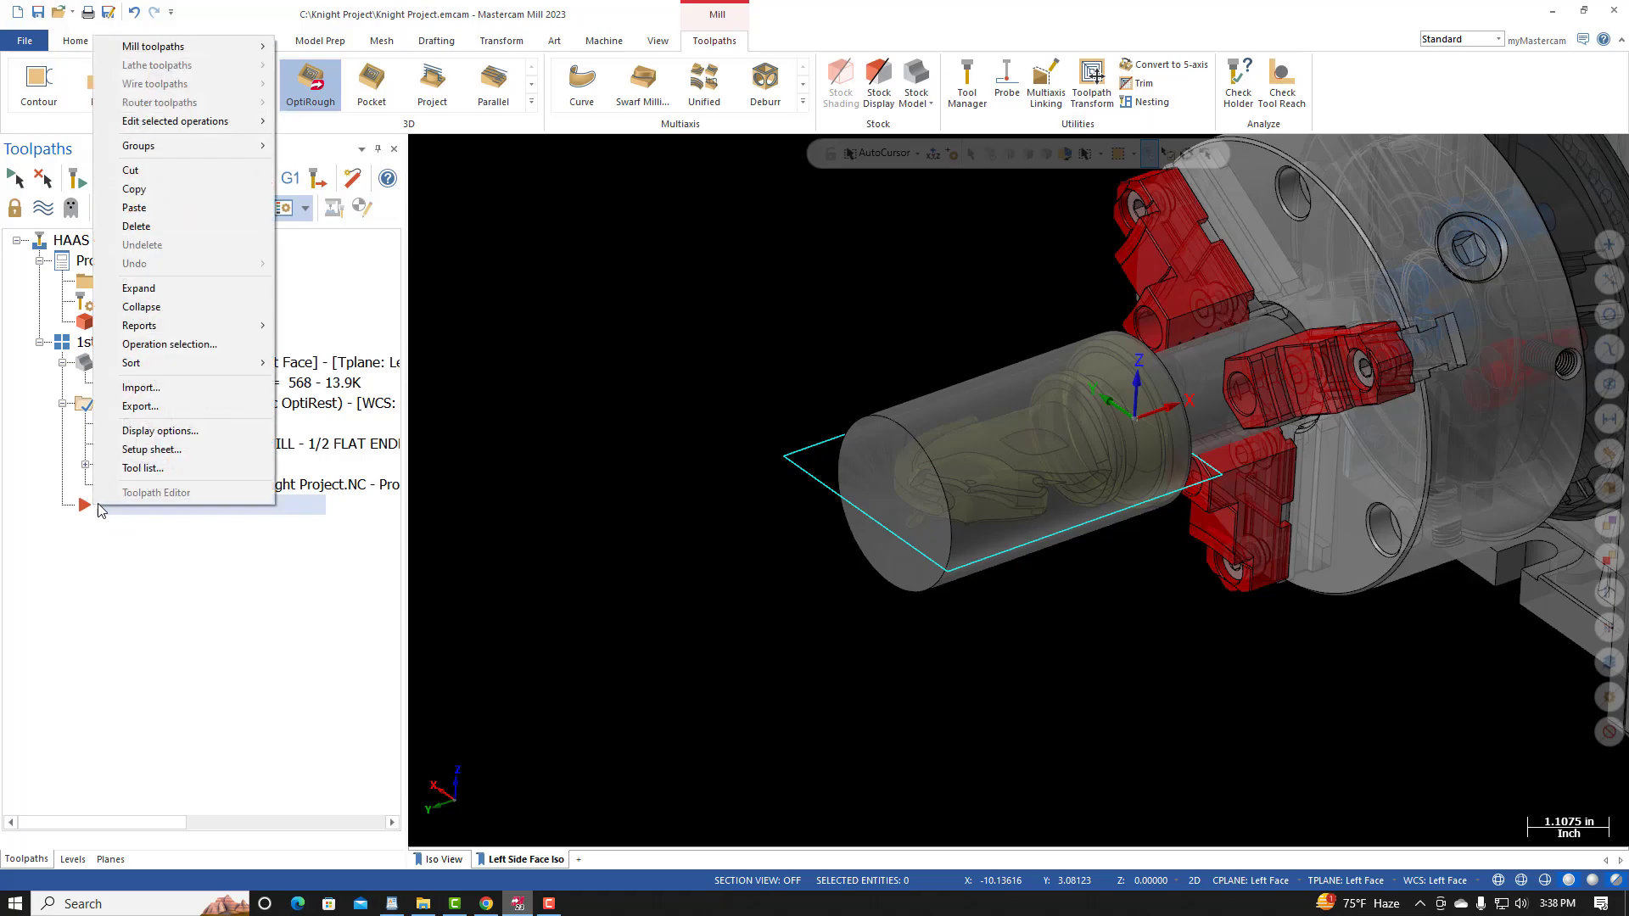
click(129, 211)
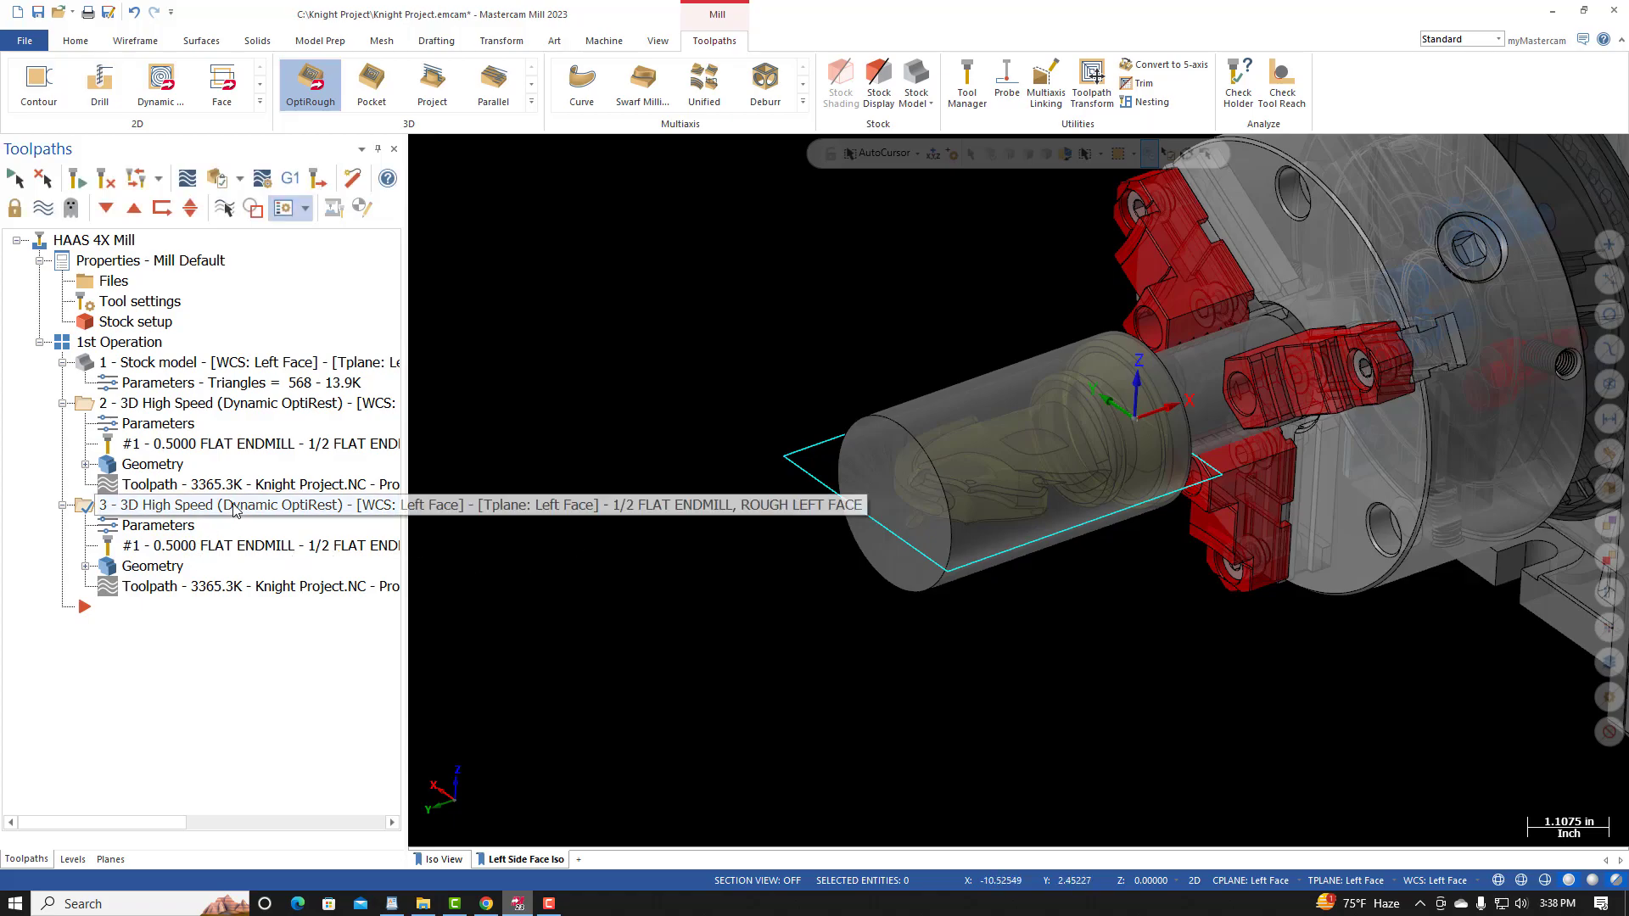
Step: In the copied Dynamic OptiRest operation's parameters, set the tool plane and the comp/construction plane to Right Face
click(151, 526)
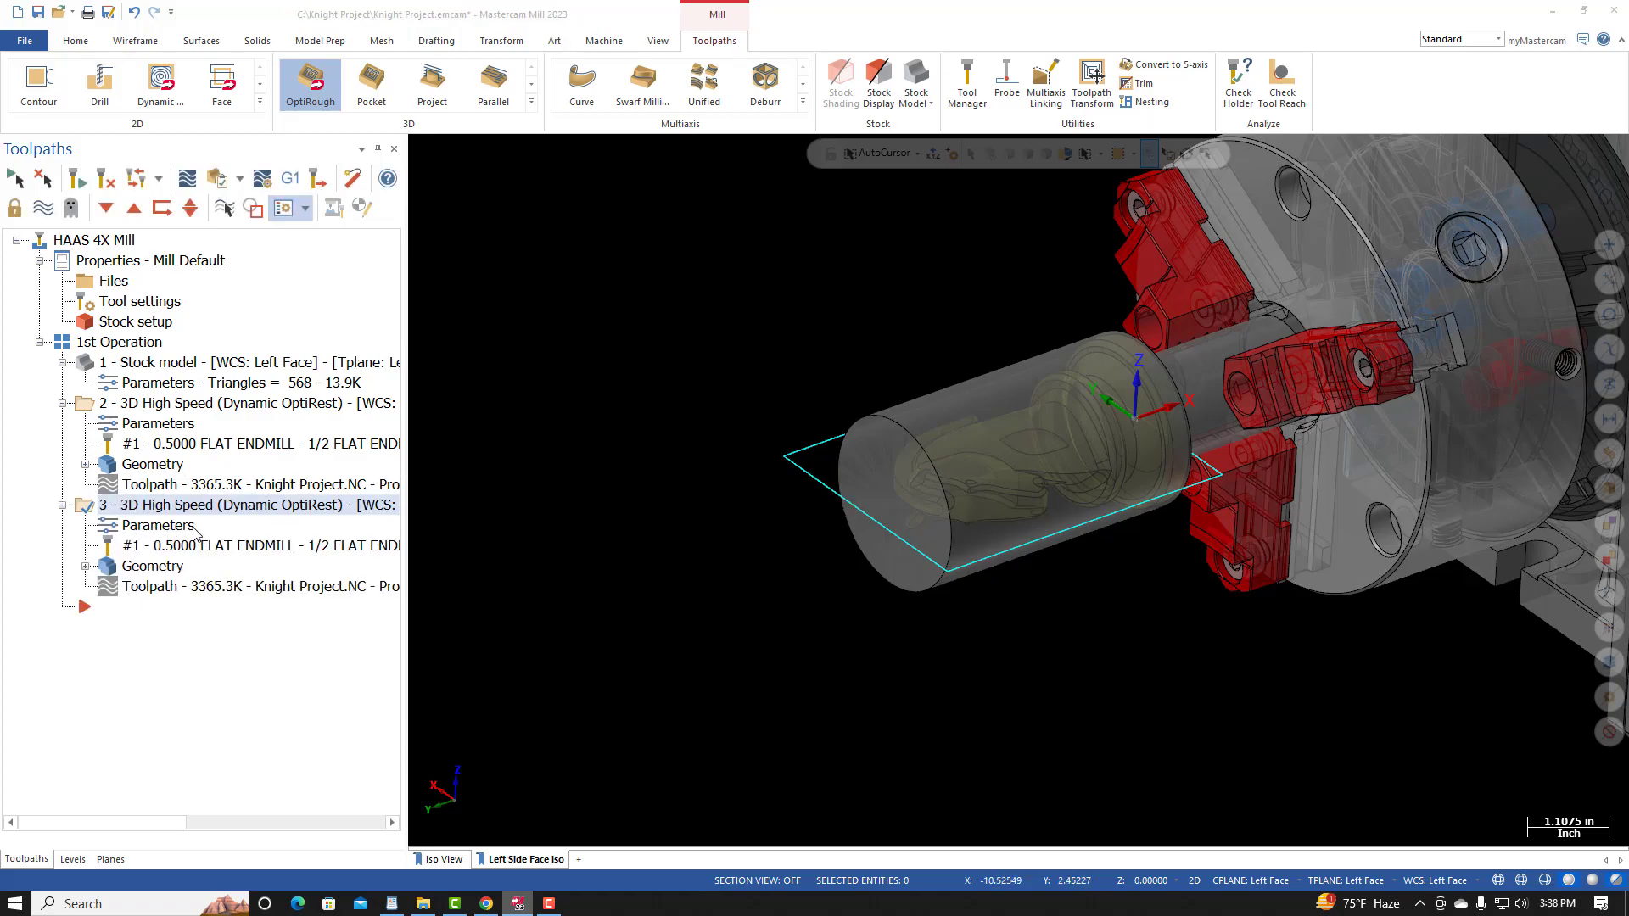
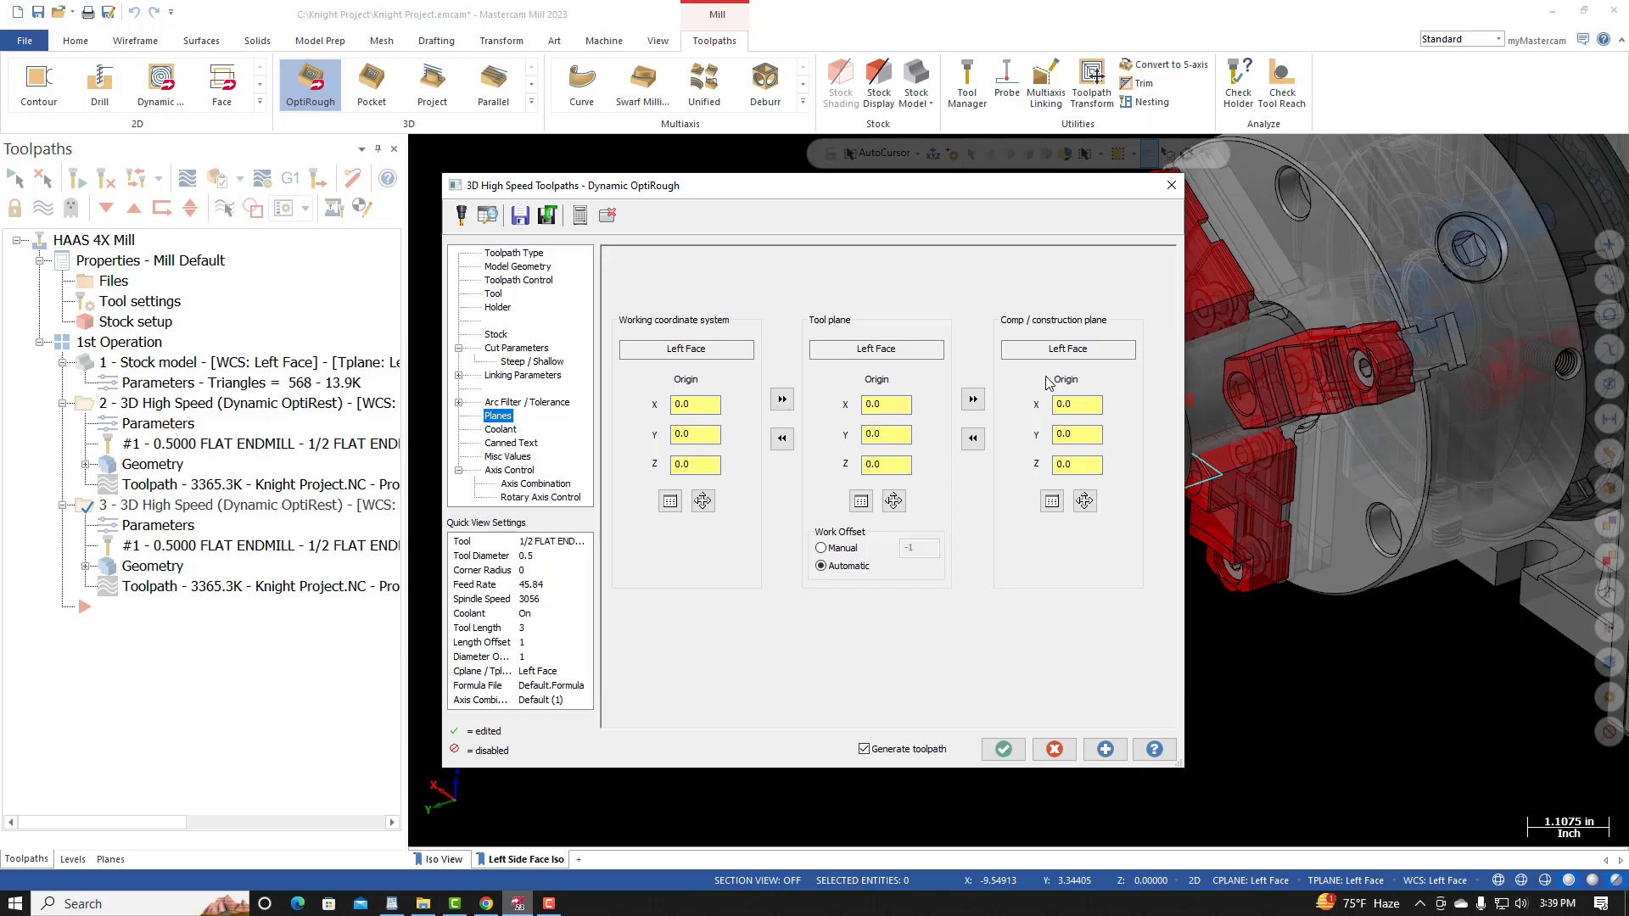
click(861, 502)
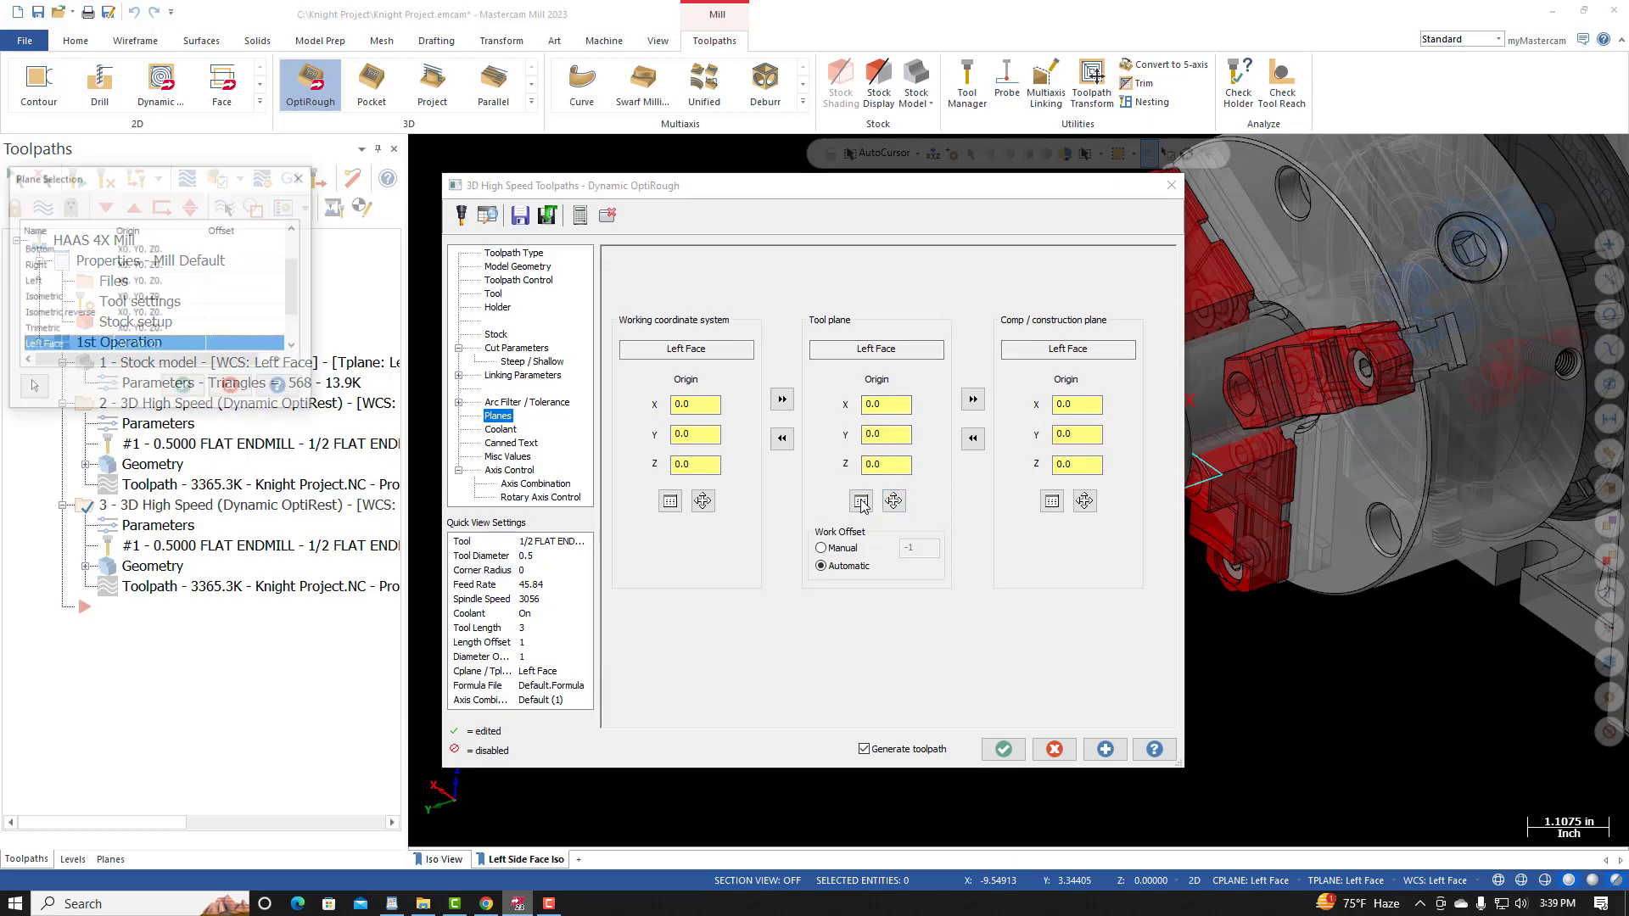
drag(156, 177, 219, 162)
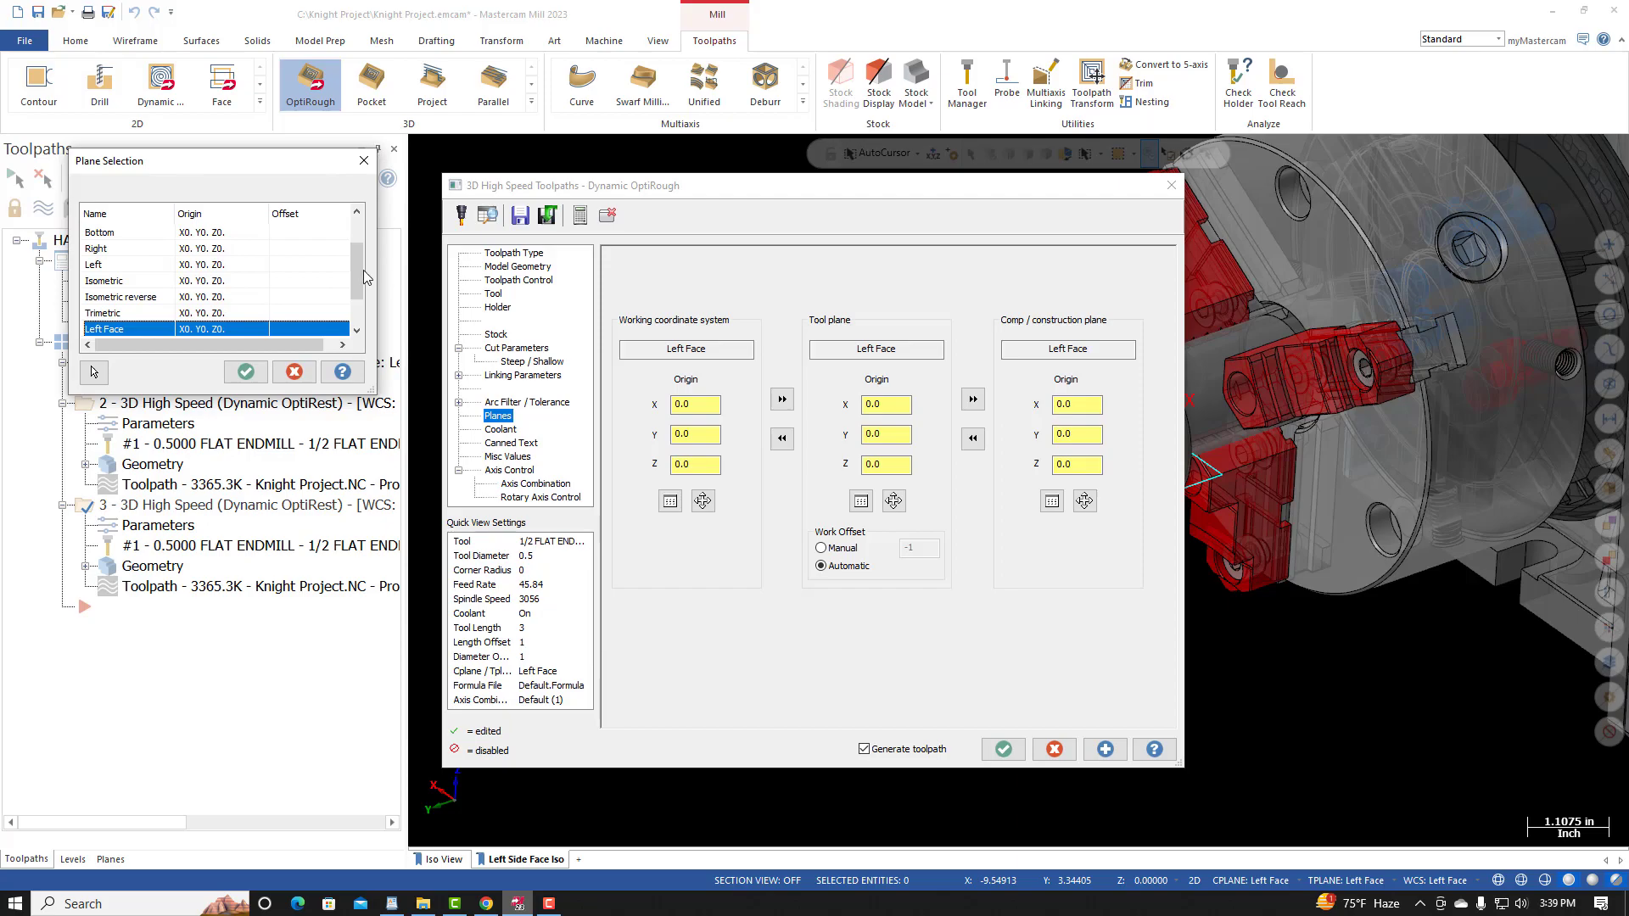
scroll(361, 273, down, 1)
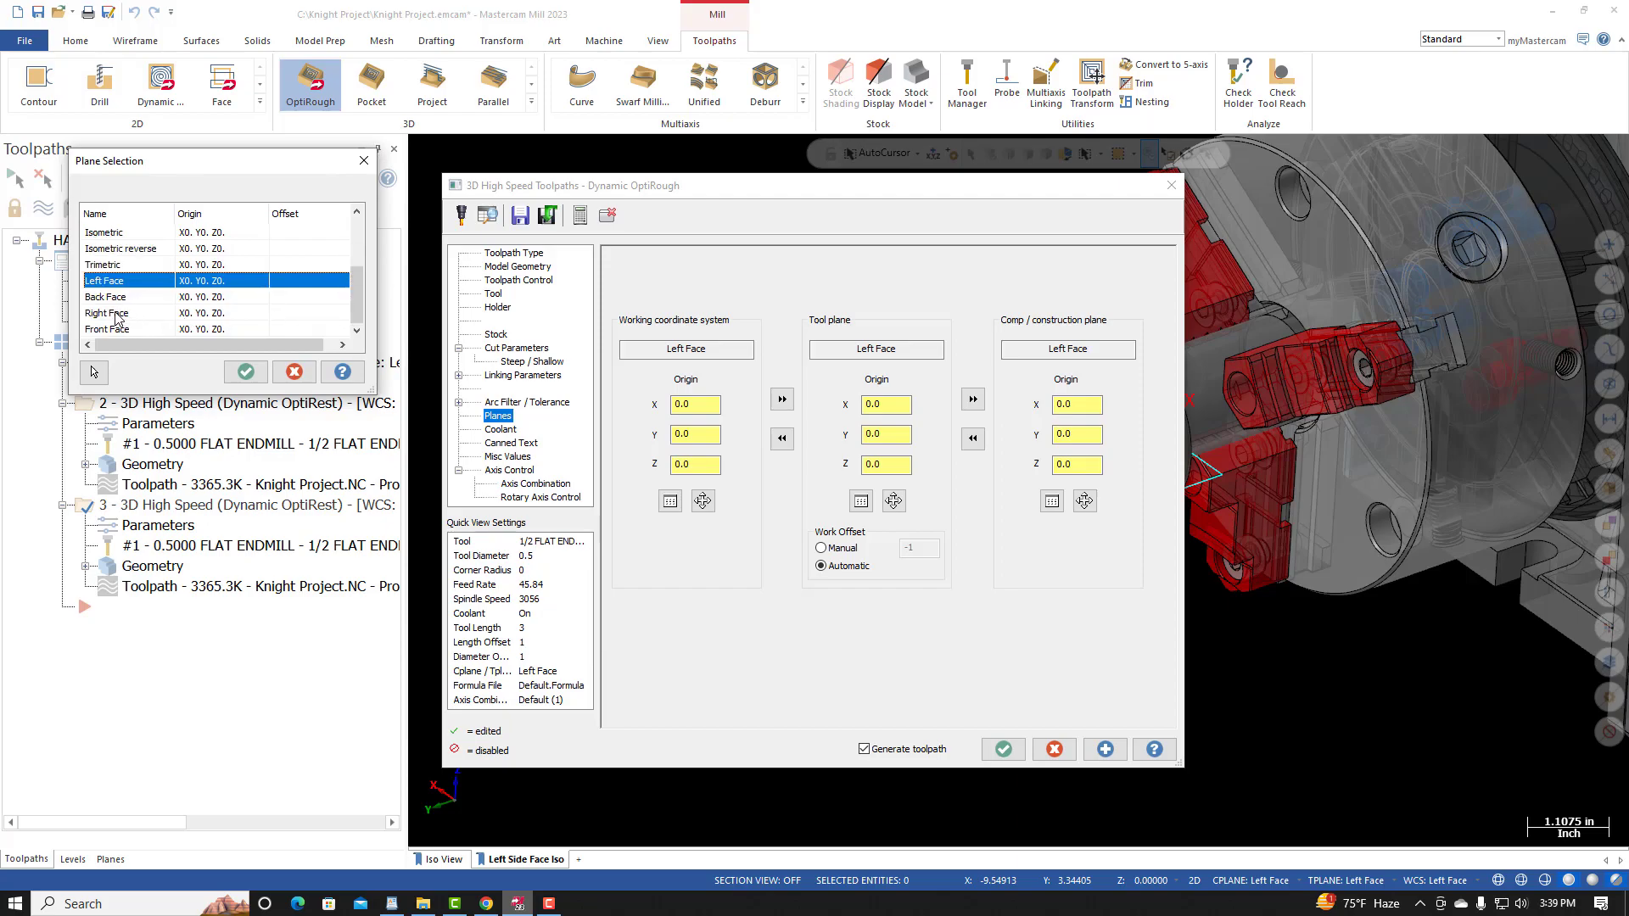
click(117, 316)
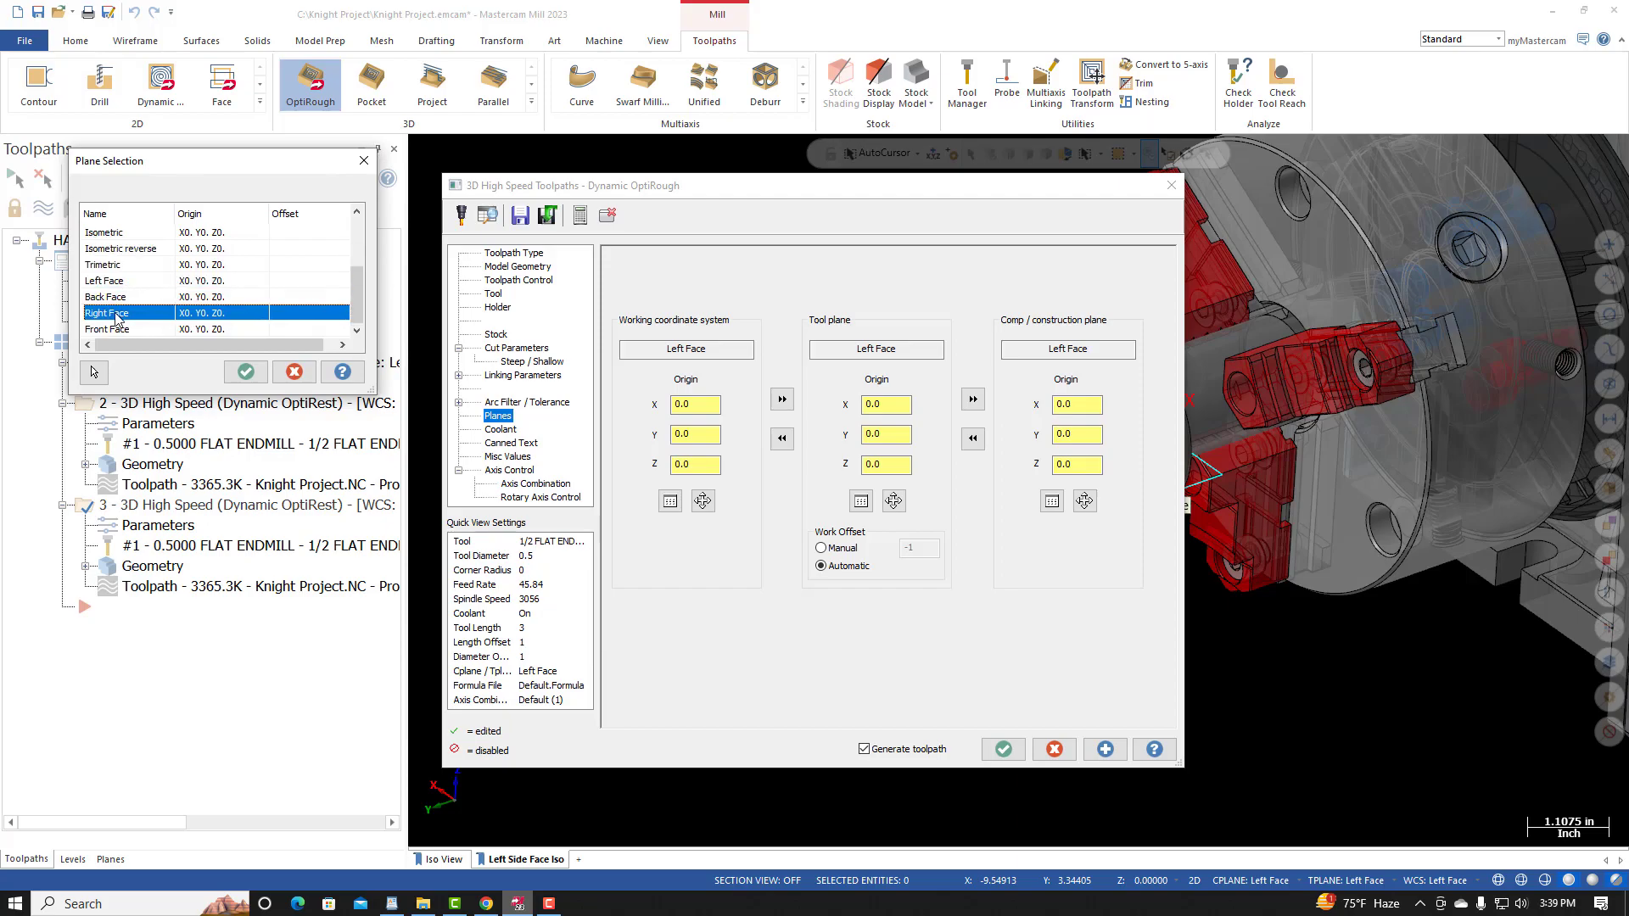
click(245, 374)
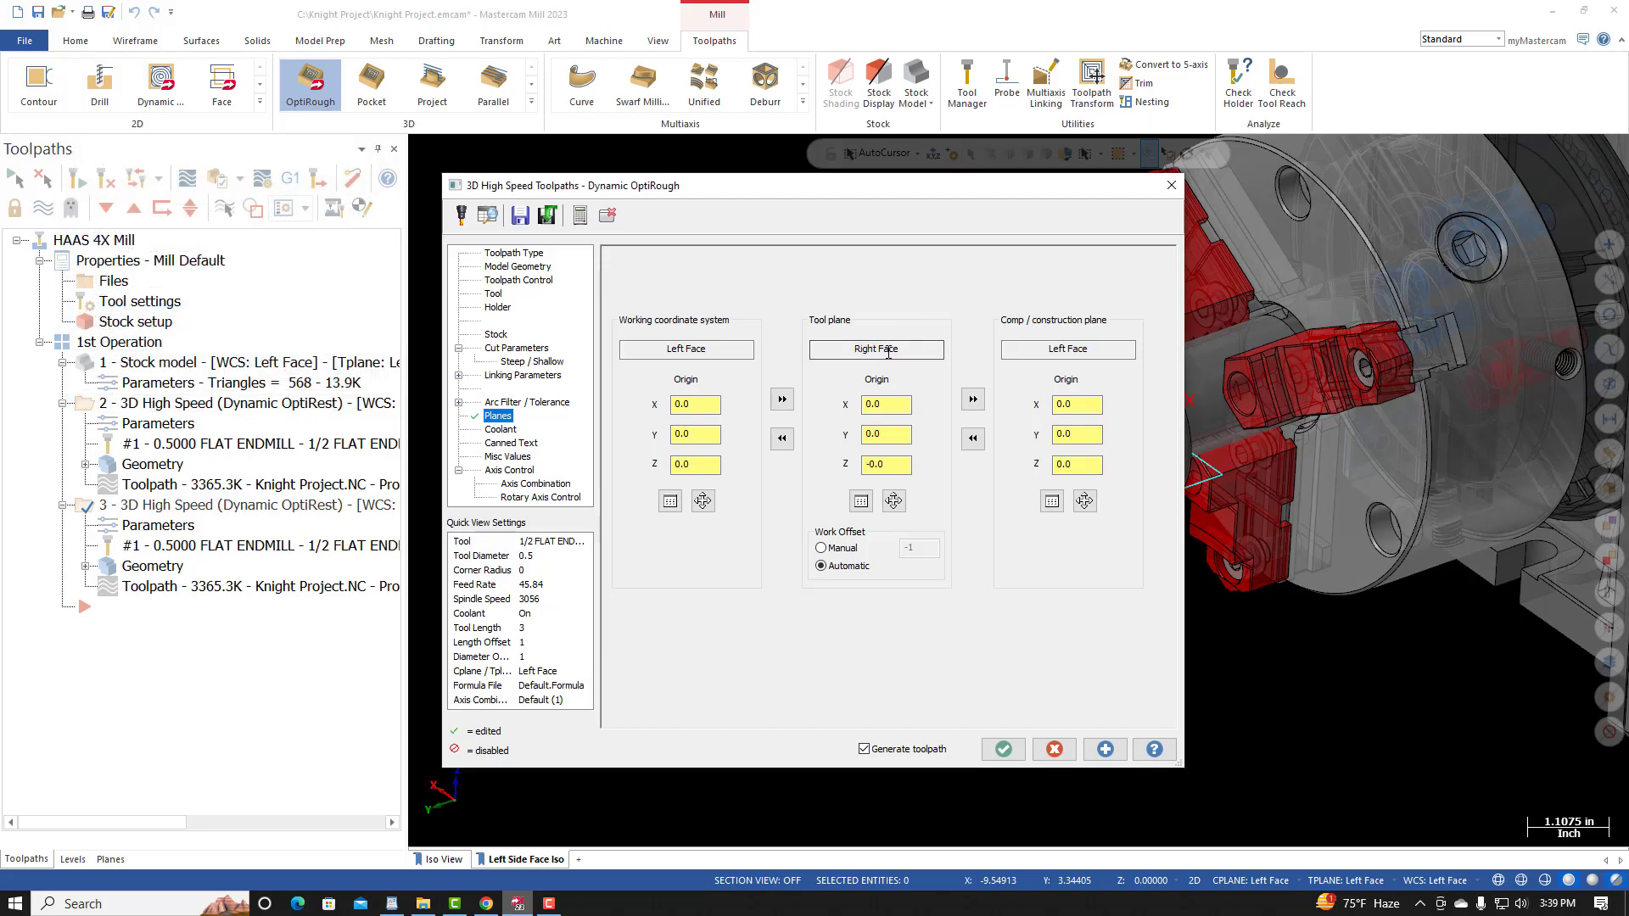
click(973, 400)
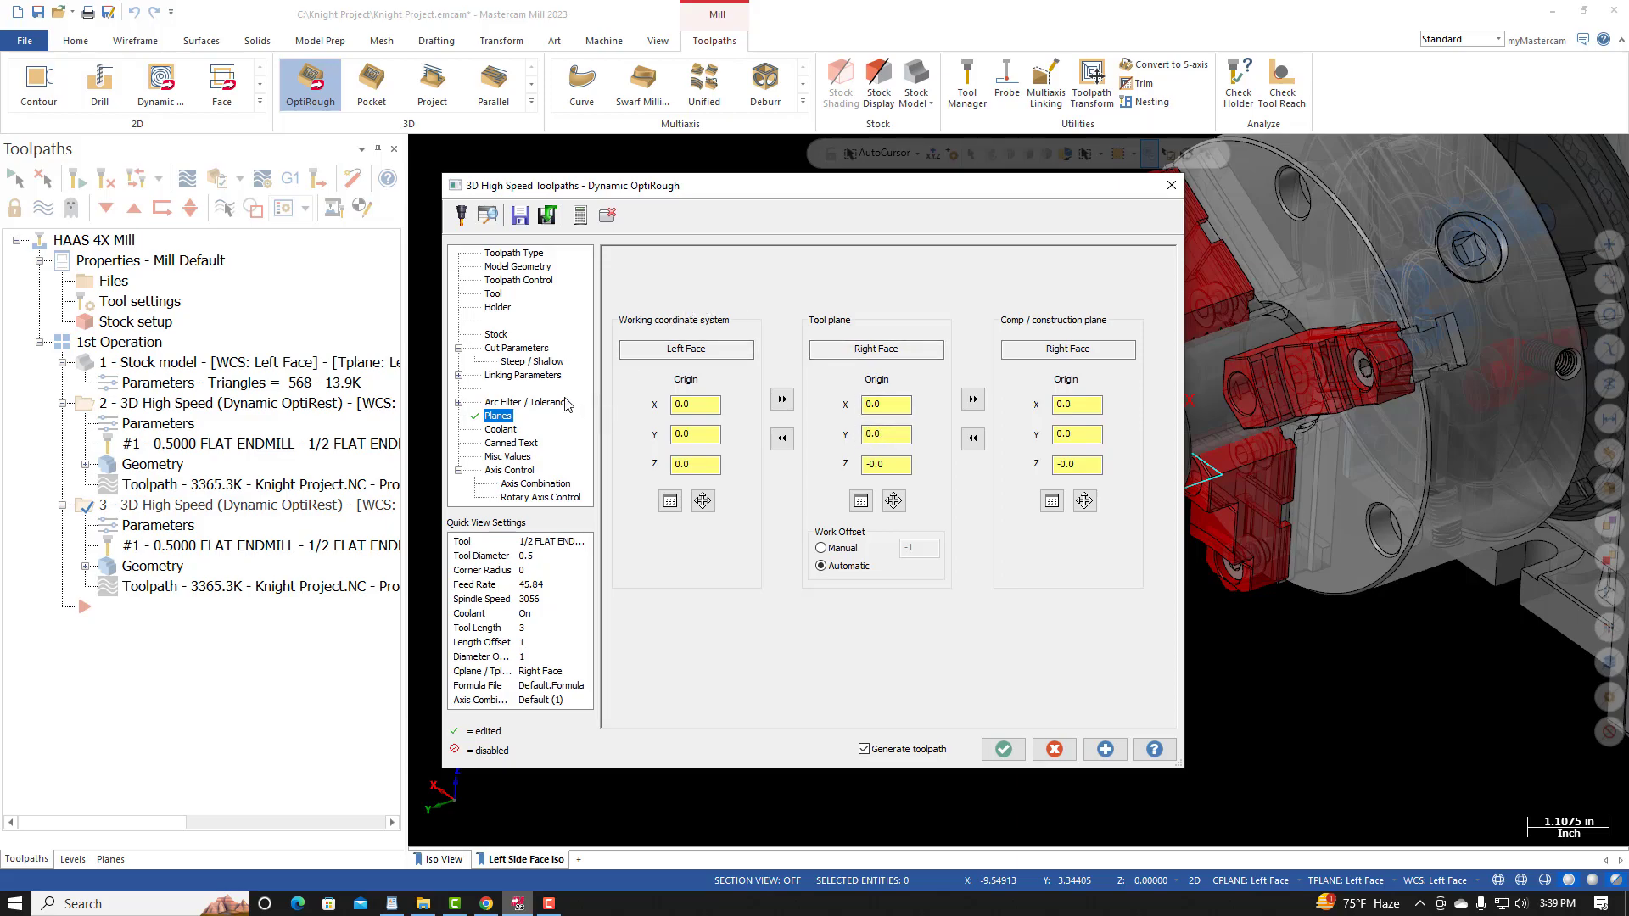
Step: Change the copied operation's tool comment to "1/2 FLAT ENDMILL, ROUGH RIGHT FACE" and accept the parameters to regenerate the toolpath
click(494, 294)
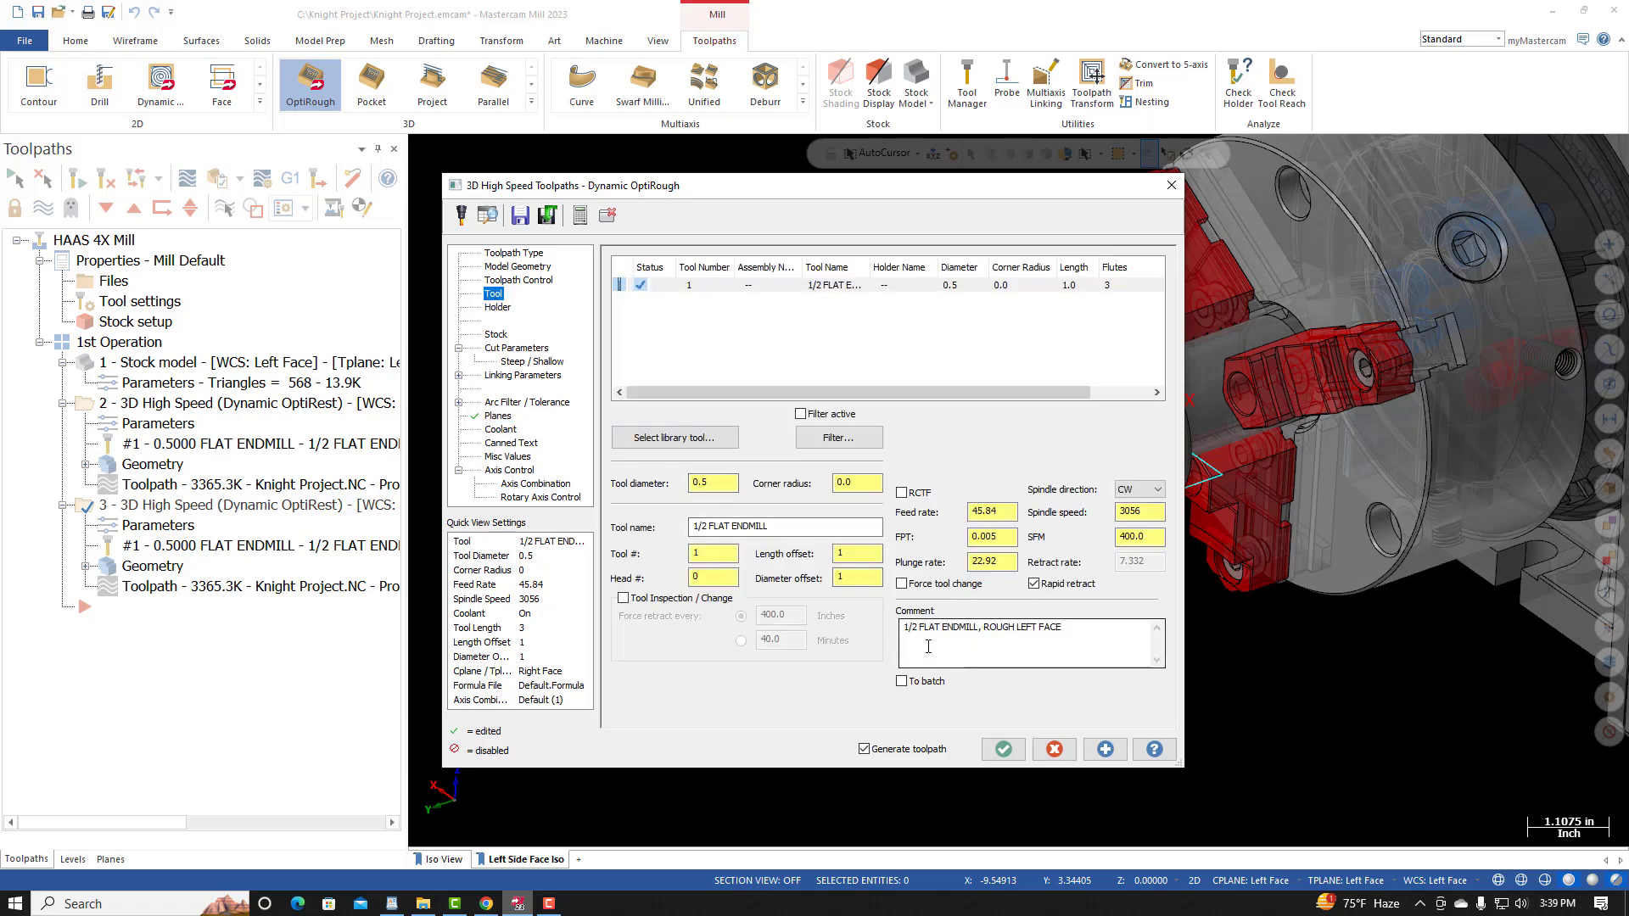
click(1038, 629)
key(BackSpace)
key(BackSpace)
key(BackSpace)
key(BackSpace)
key(BackSpace)
text(right)
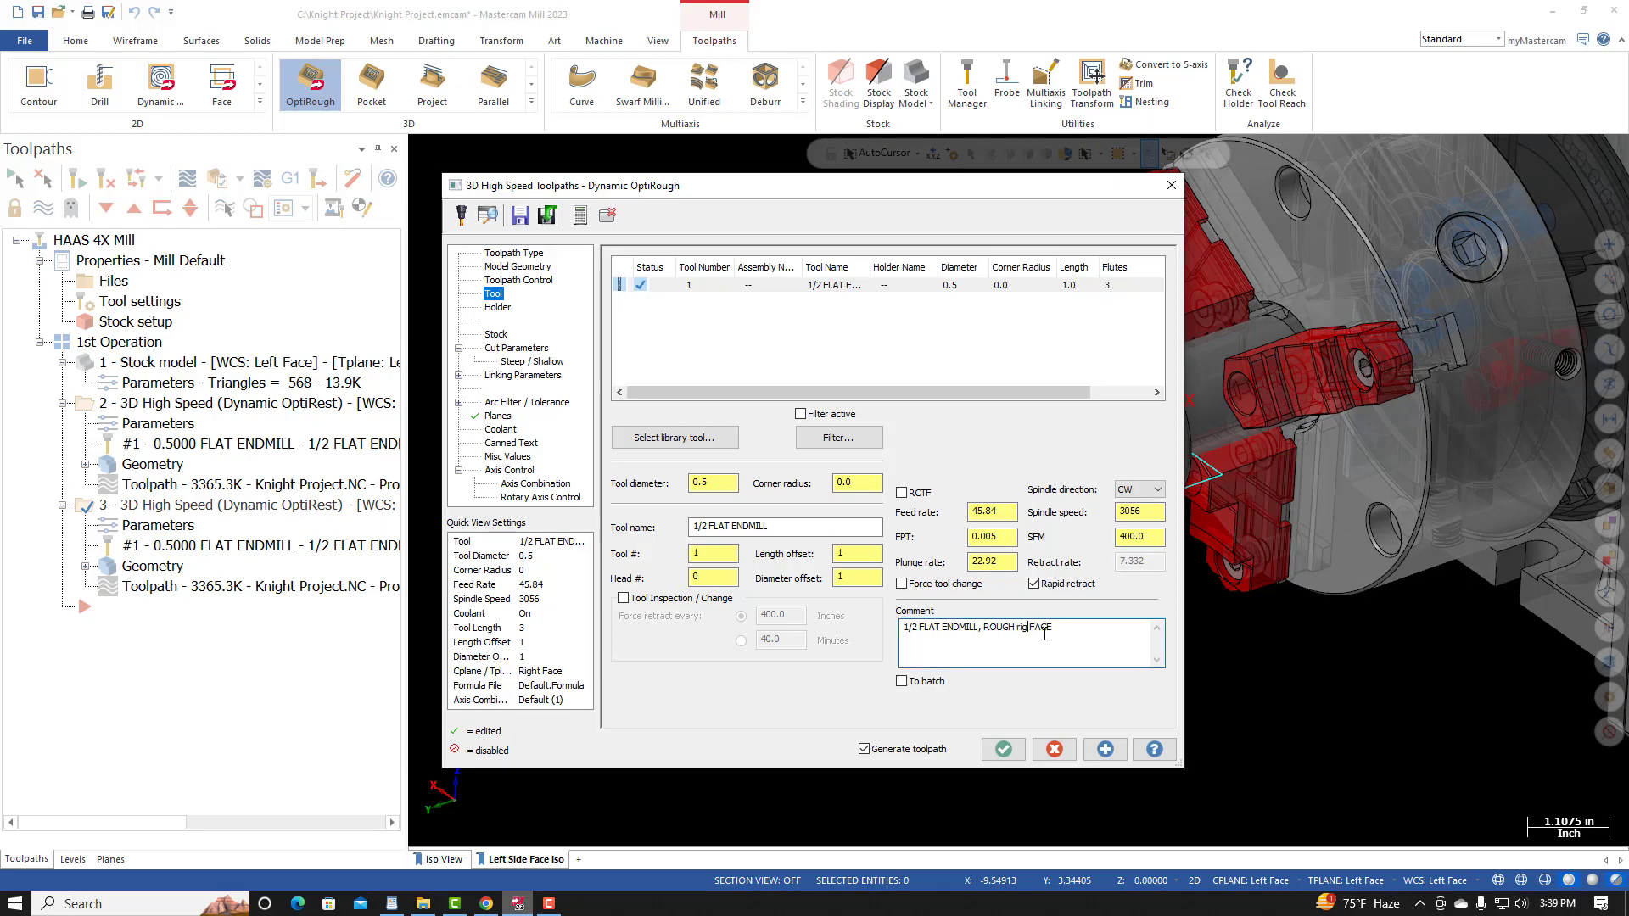
key(BackSpace)
key(BackSpace)
key(BackSpace)
key(BackSpace)
key(BackSpace)
text(RIGHT)
click(1003, 749)
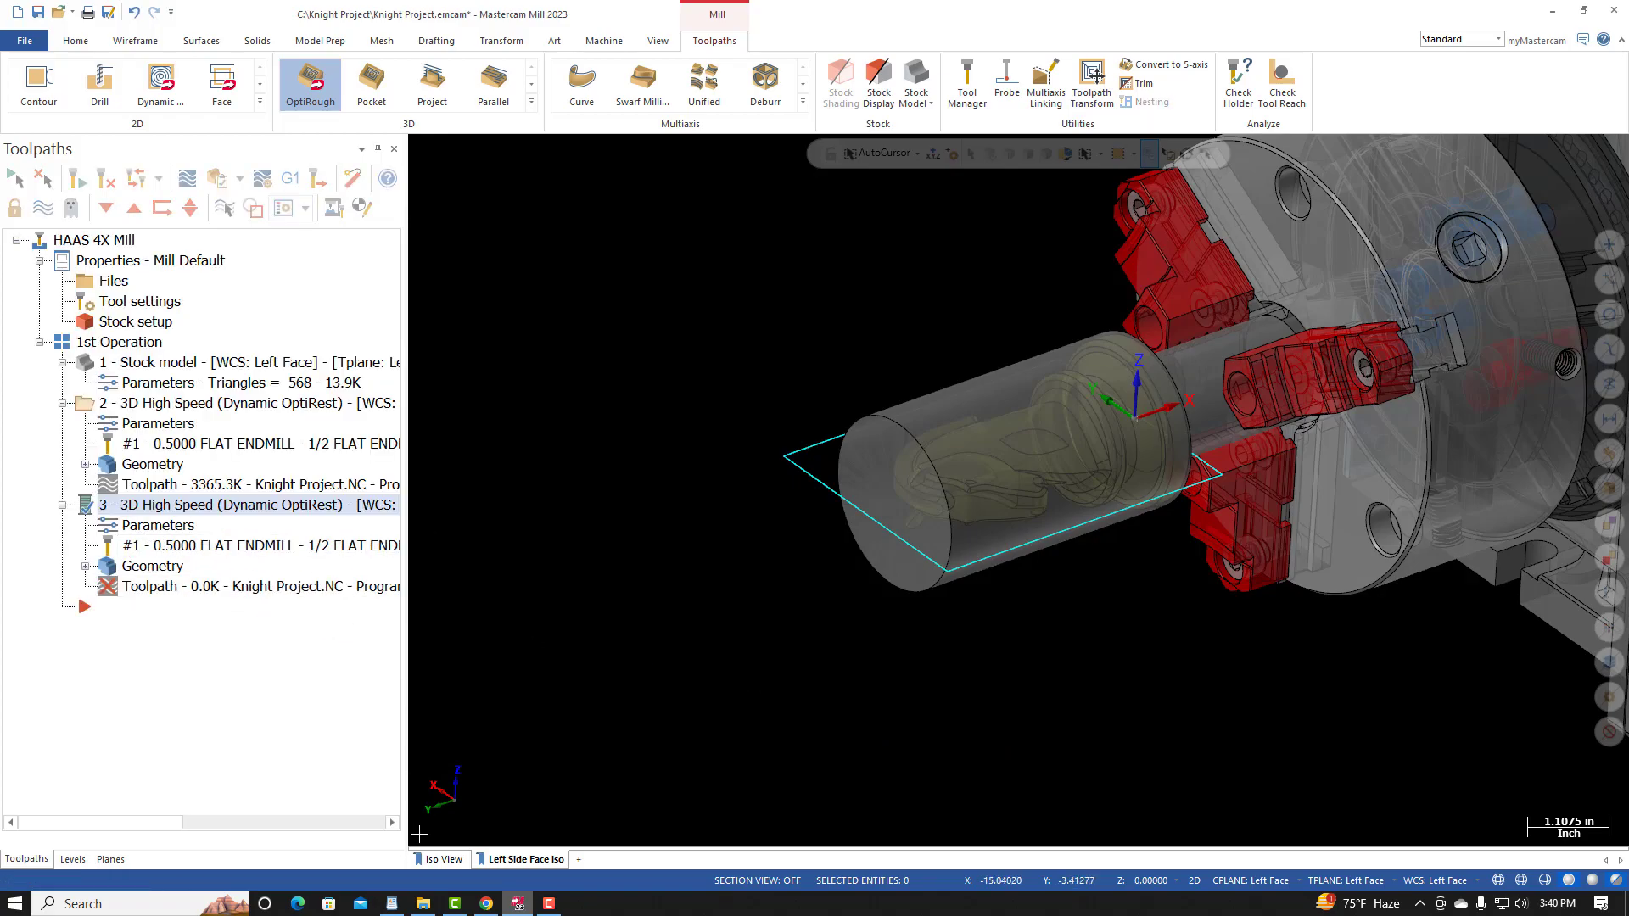
Step: Check the course page's tool and planes instructions for the right side rough toolpath, then return to Mastercam
click(486, 903)
scroll(727, 638, down, 7)
scroll(728, 642, down, 1)
scroll(727, 642, up, 1)
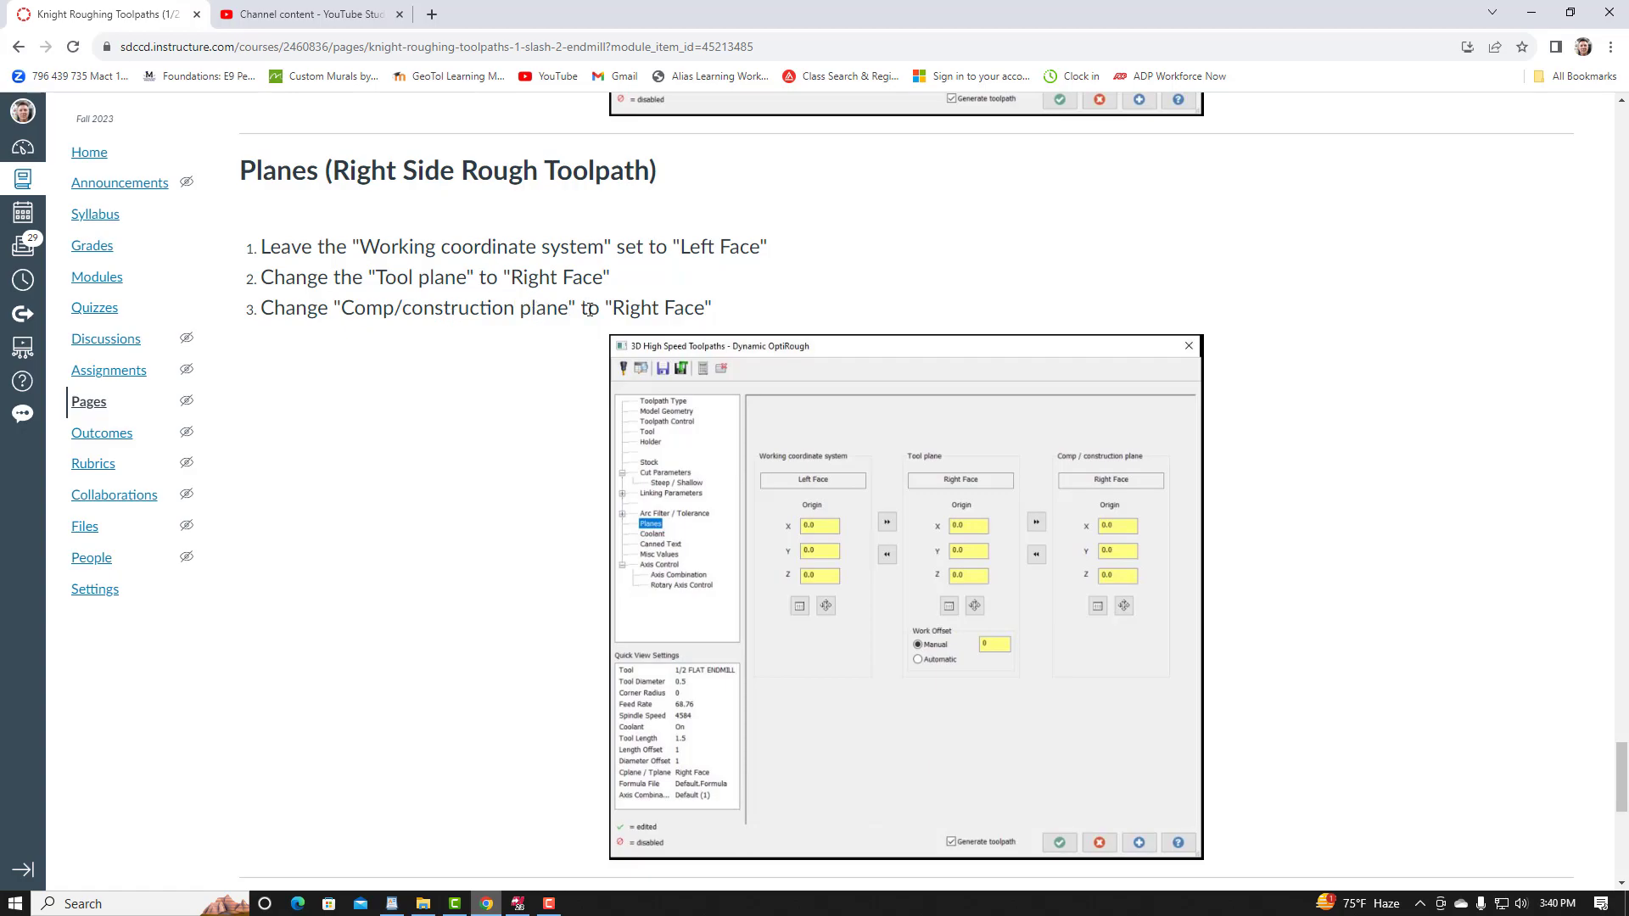
scroll(626, 340, down, 7)
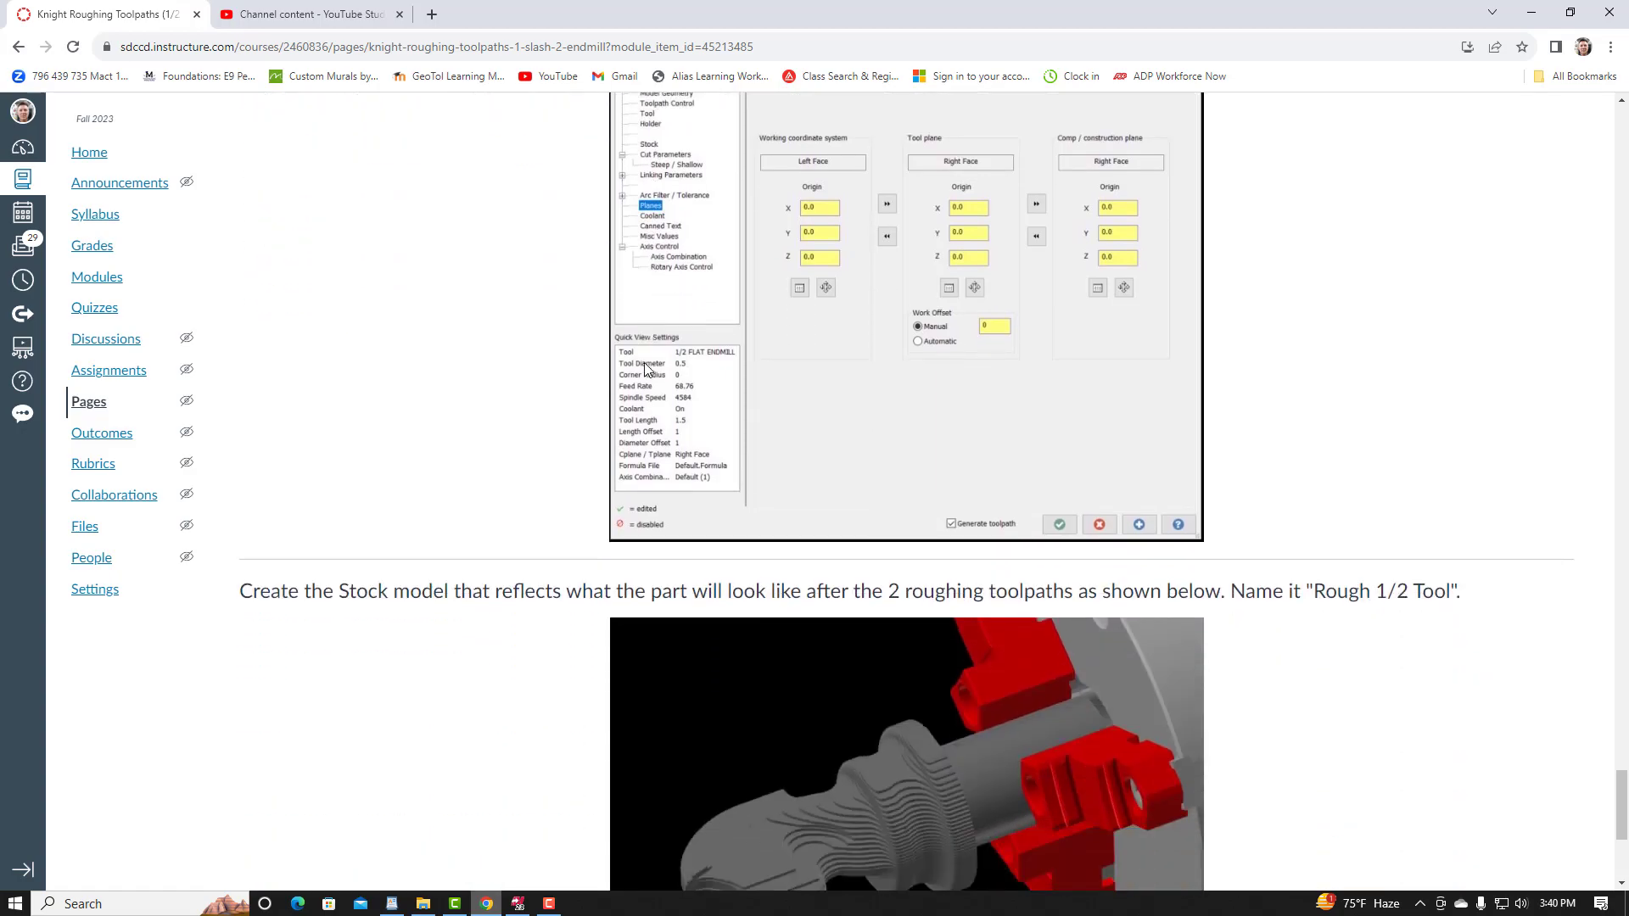
scroll(635, 374, up, 14)
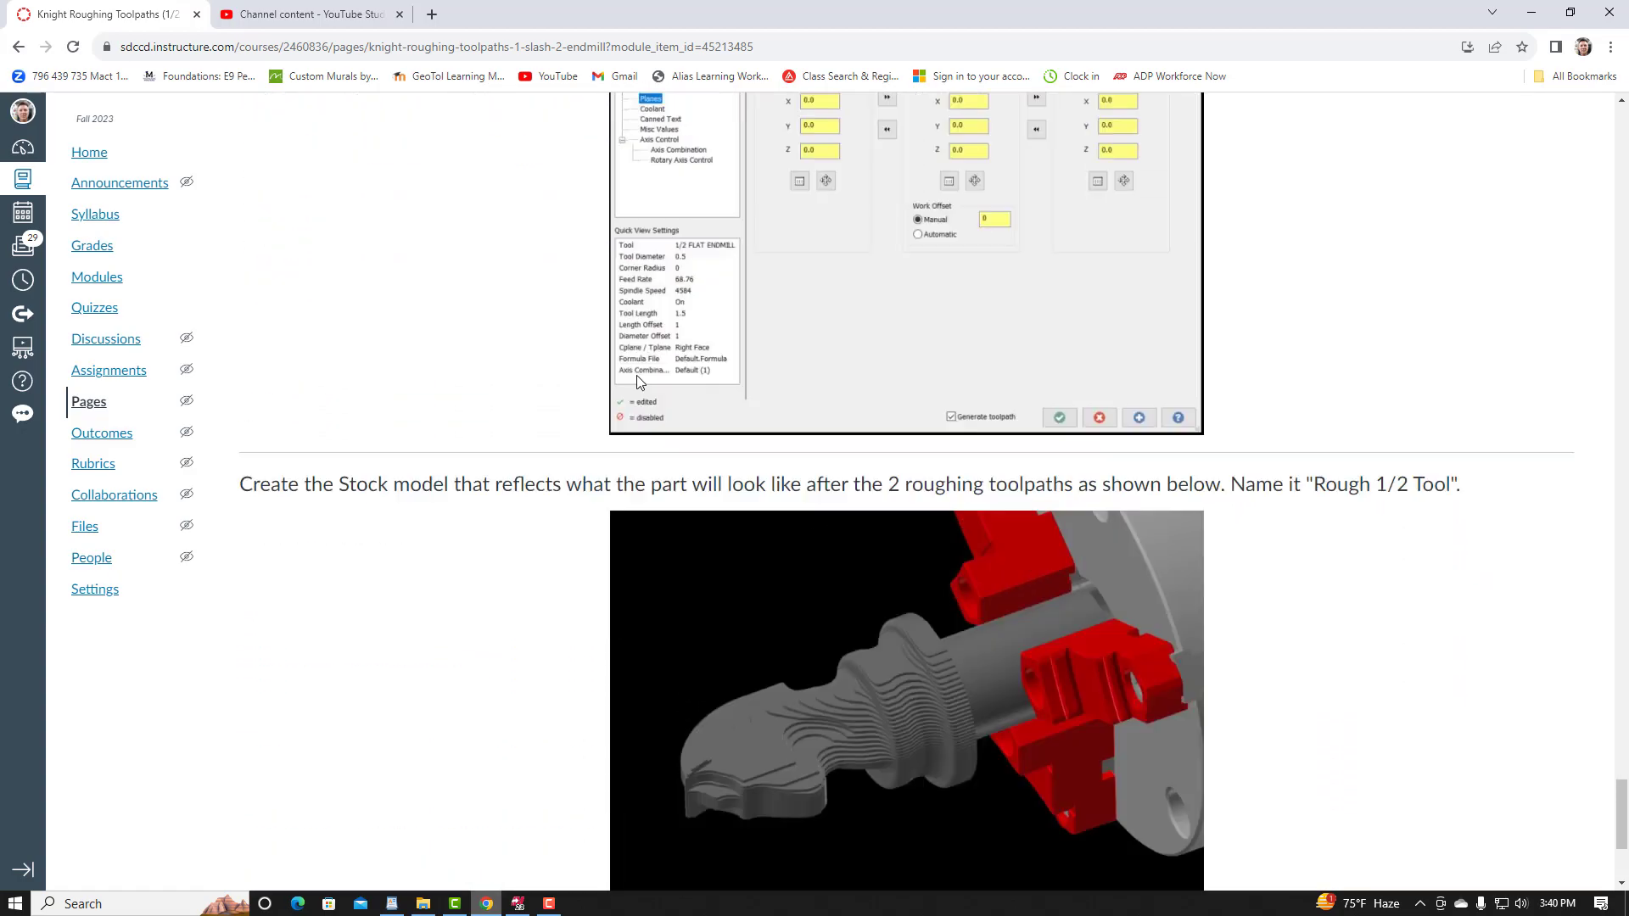
scroll(670, 426, up, 2)
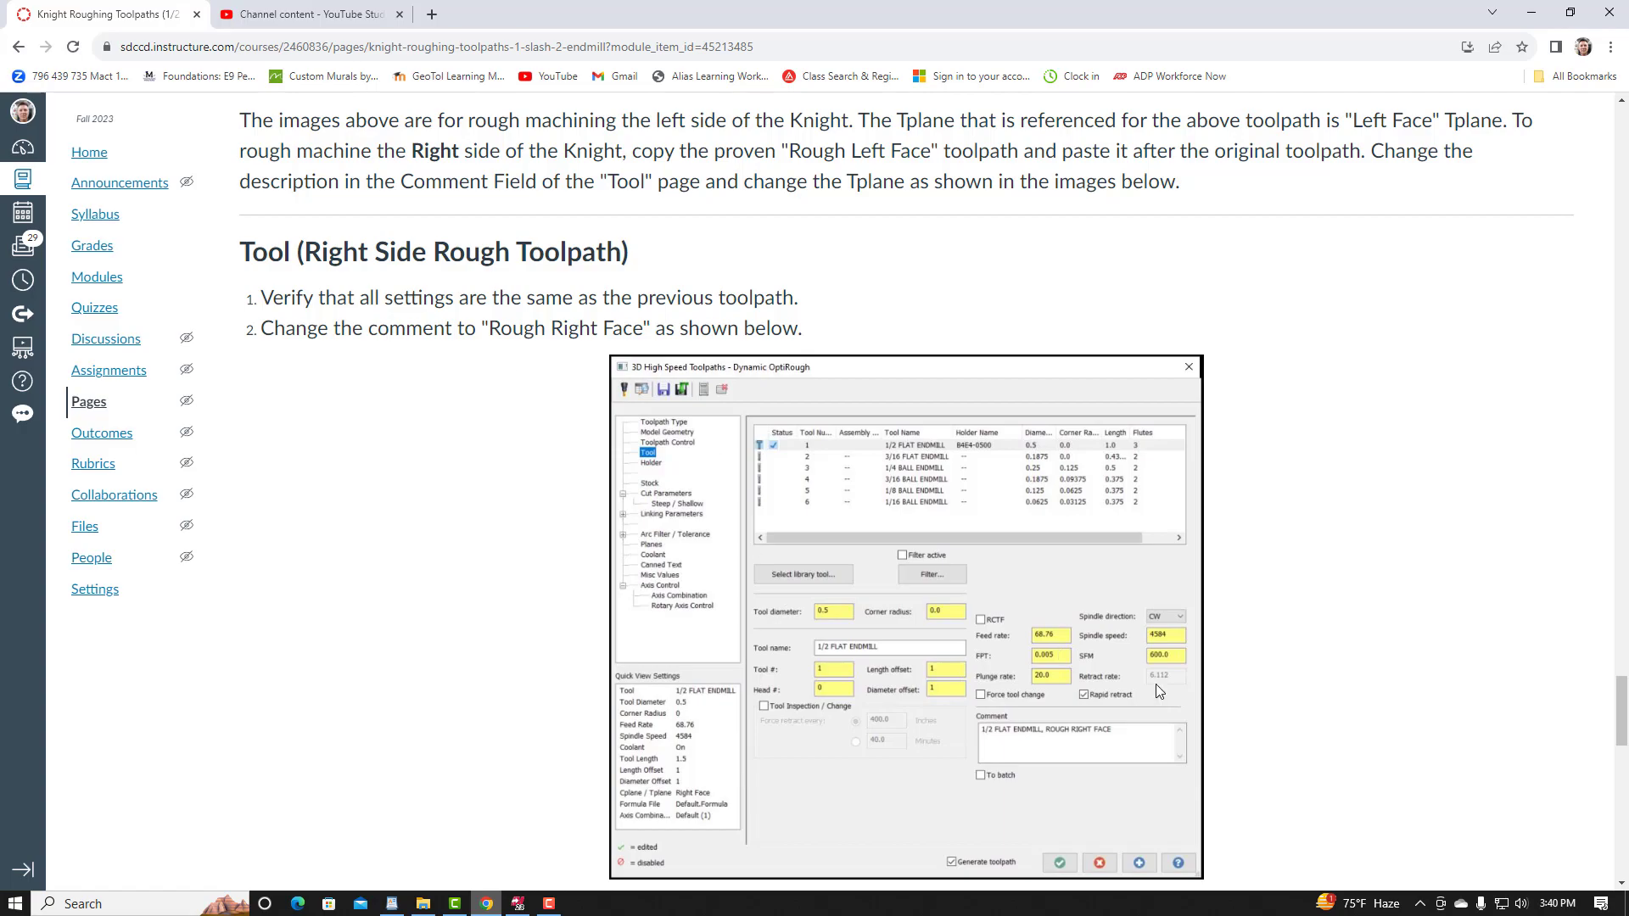
scroll(369, 631, down, 3)
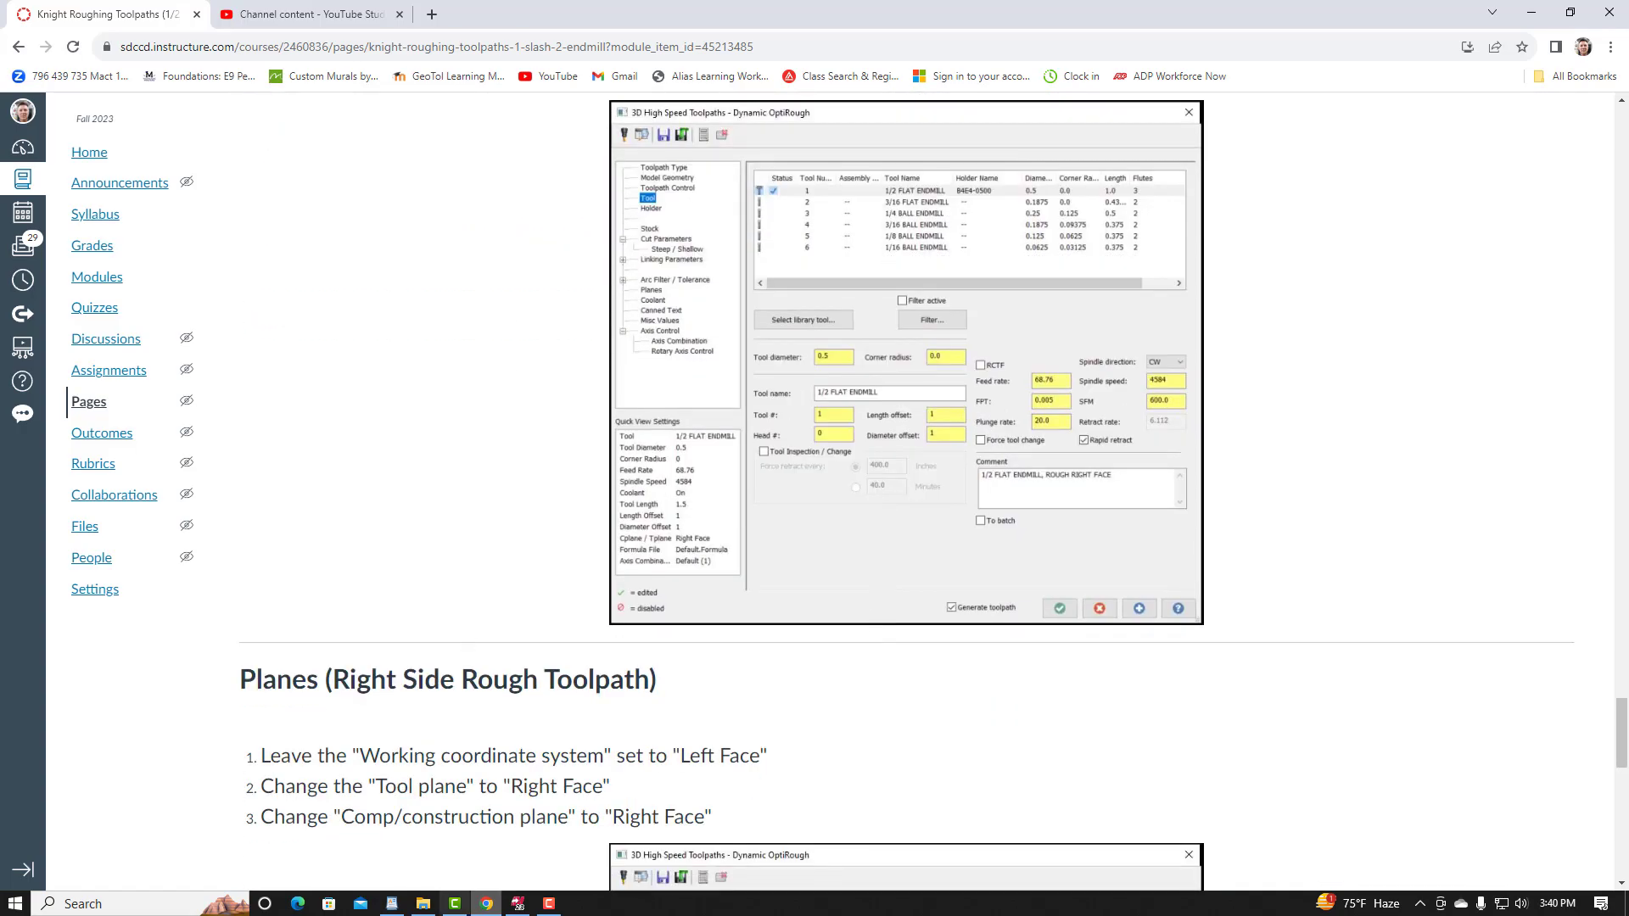
click(518, 905)
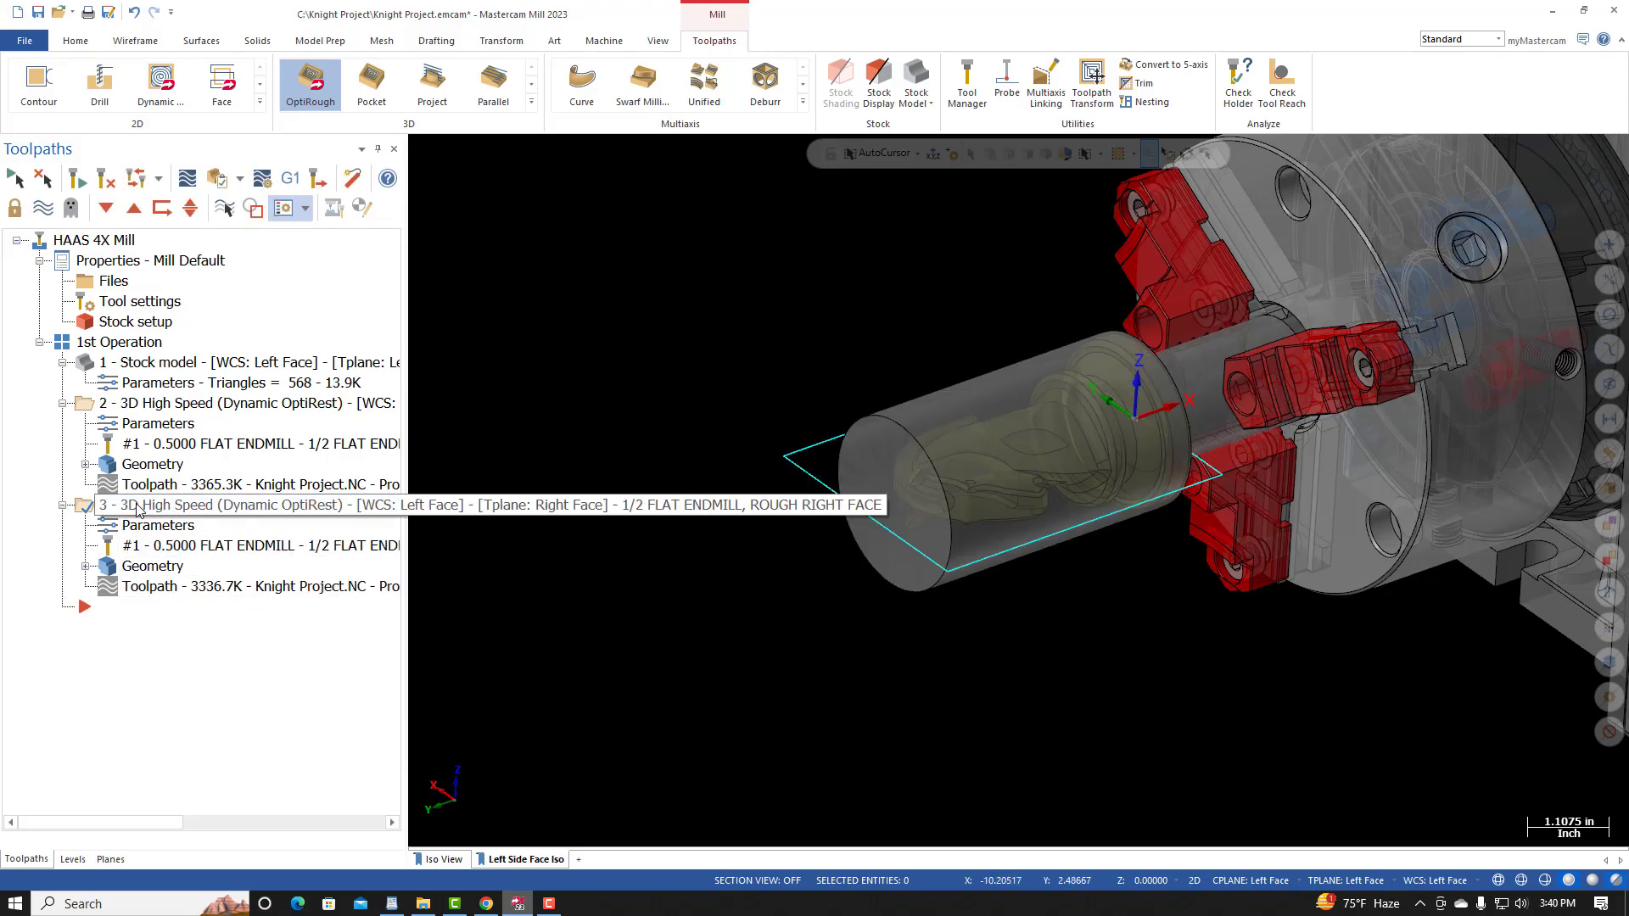
Step: Backplot the right face roughing toolpath, watch the tool motion around the stock from several angles, and close the backplot
click(186, 181)
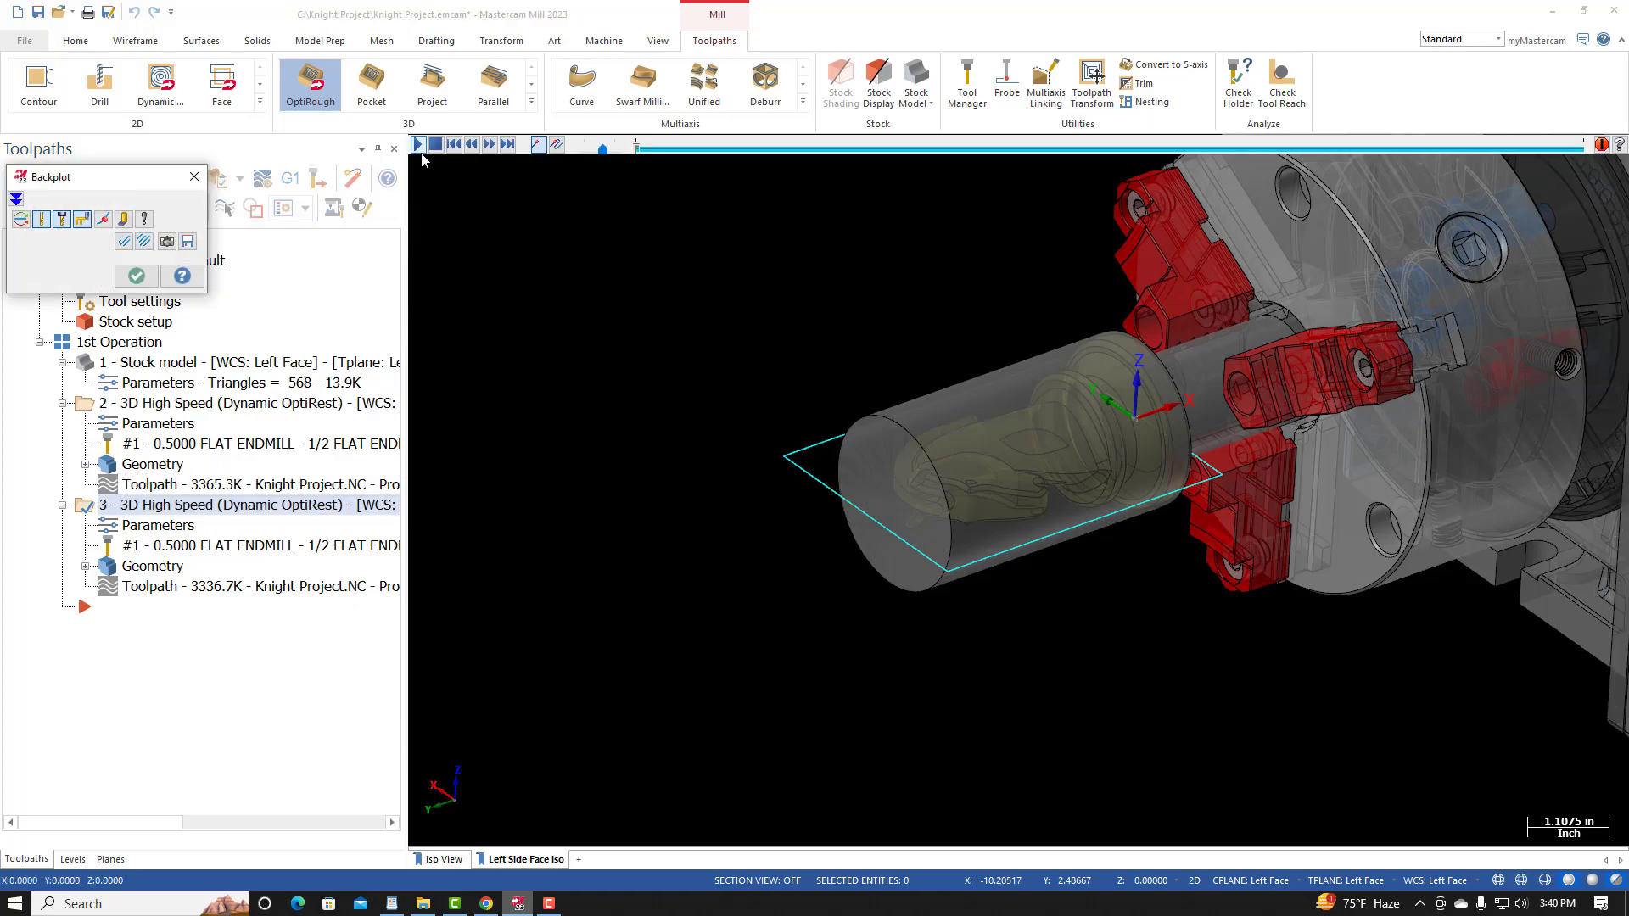
middle_drag(612, 351, 719, 373)
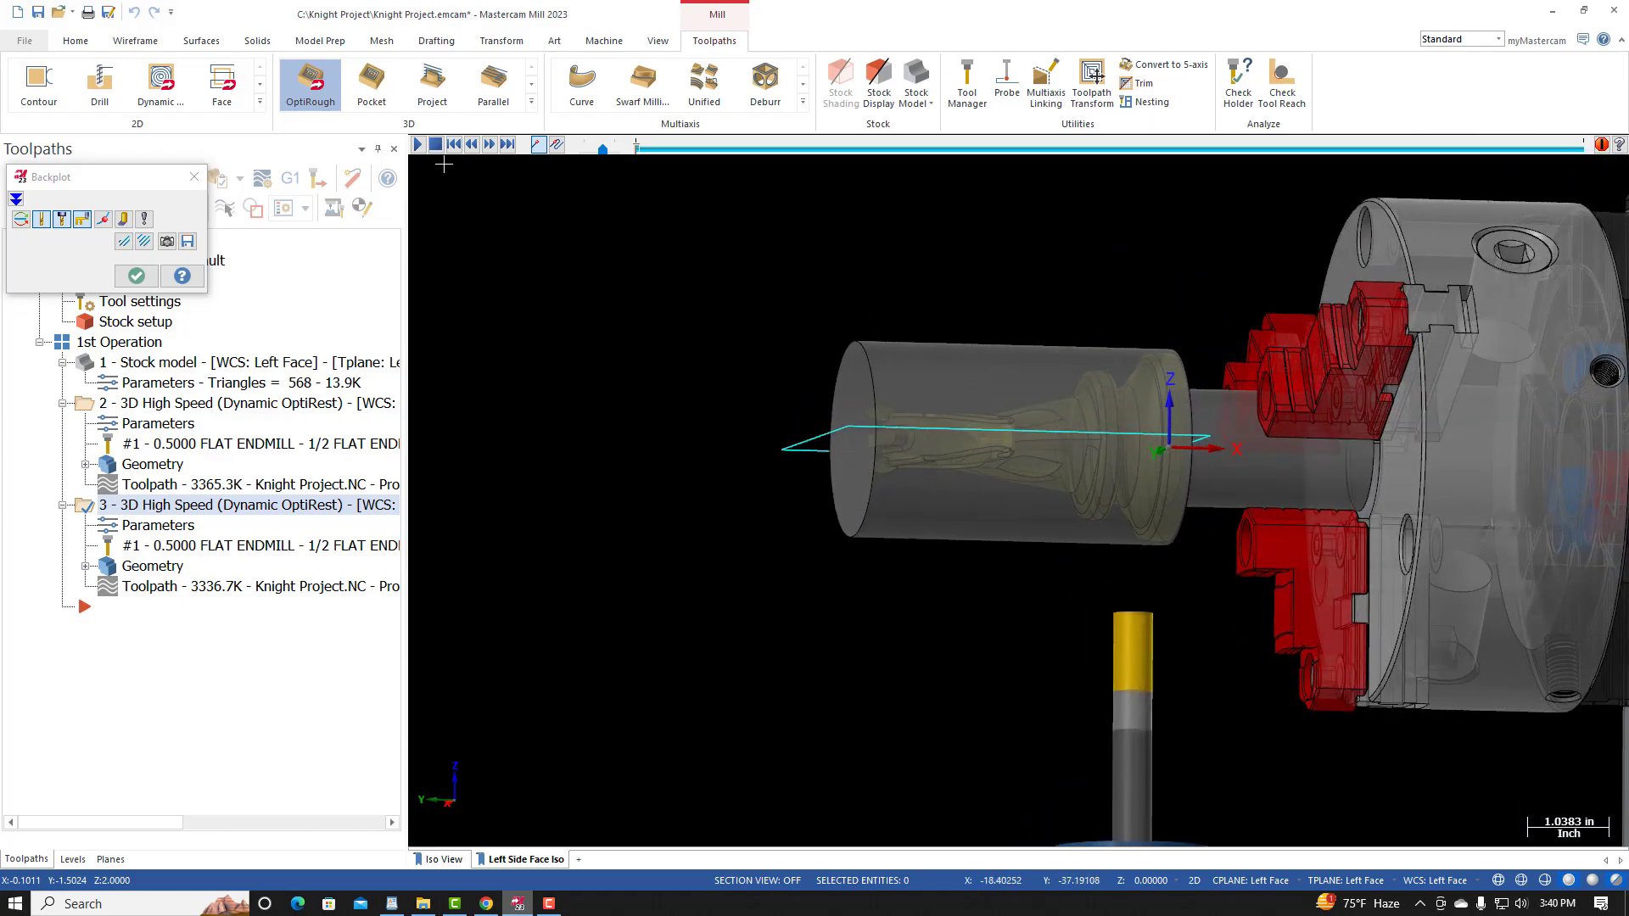
click(417, 144)
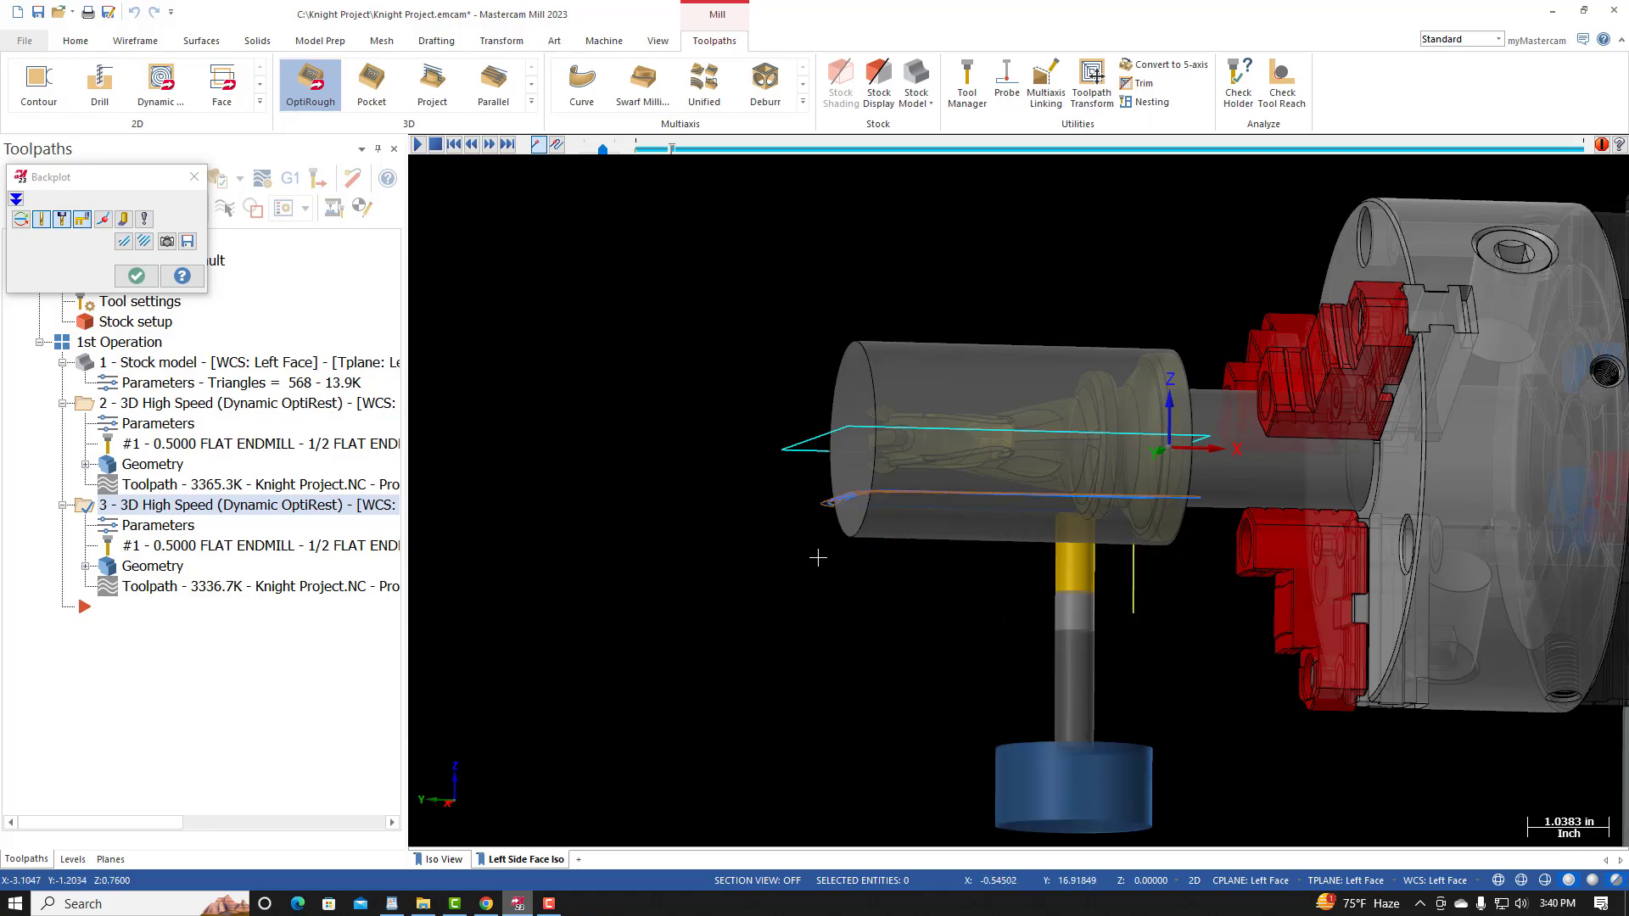
middle_drag(821, 552, 843, 585)
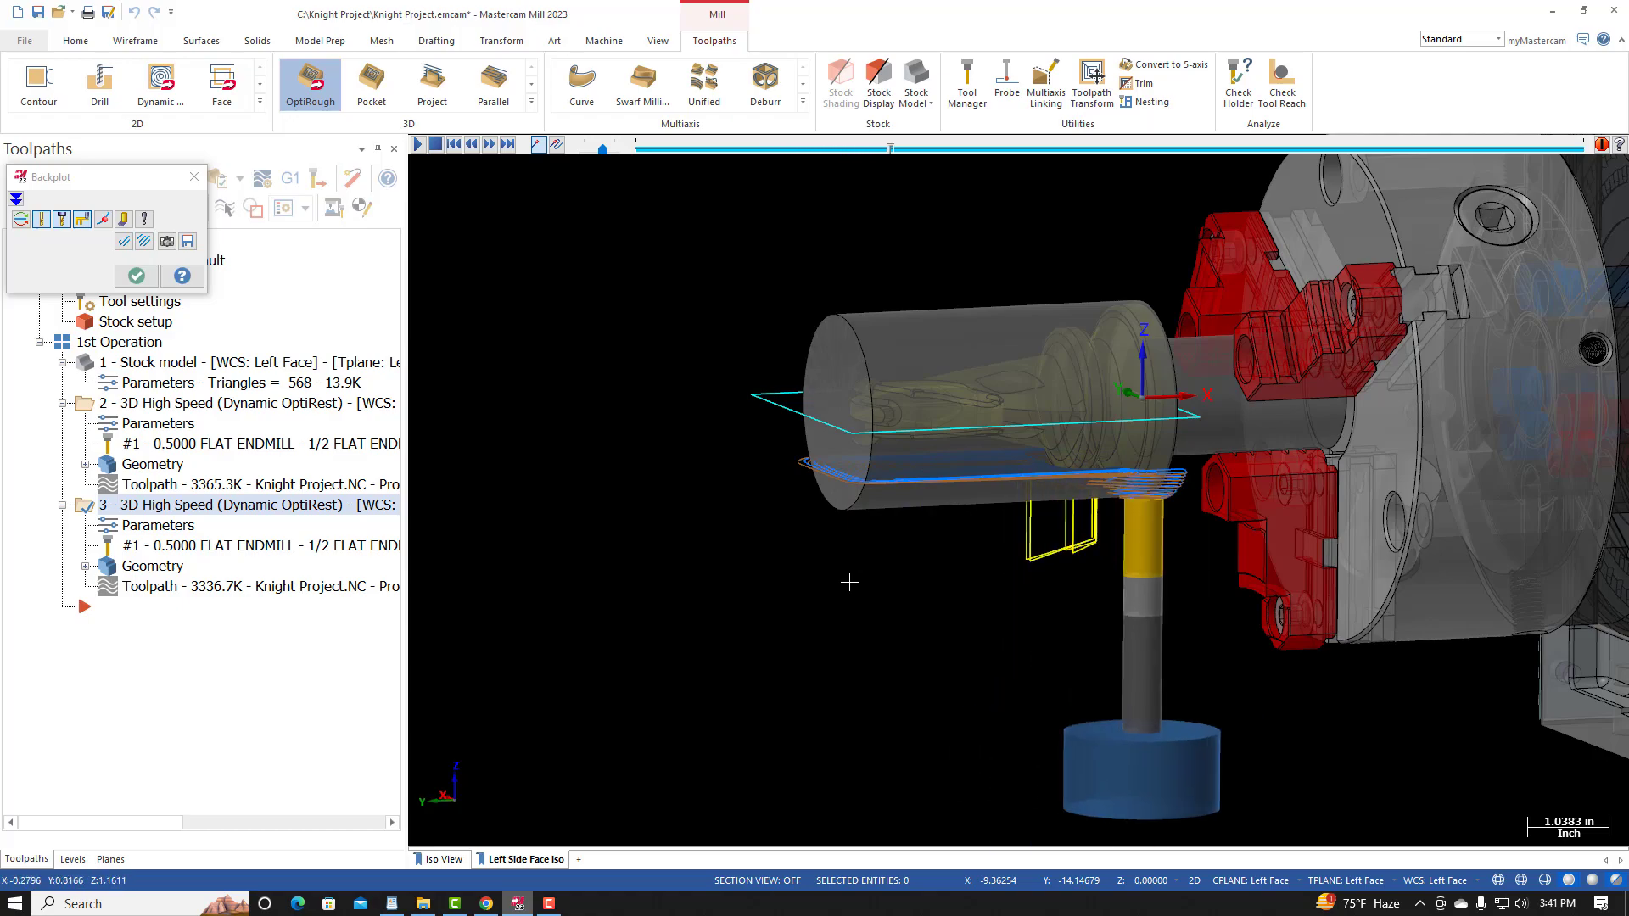
middle_drag(883, 571, 784, 414)
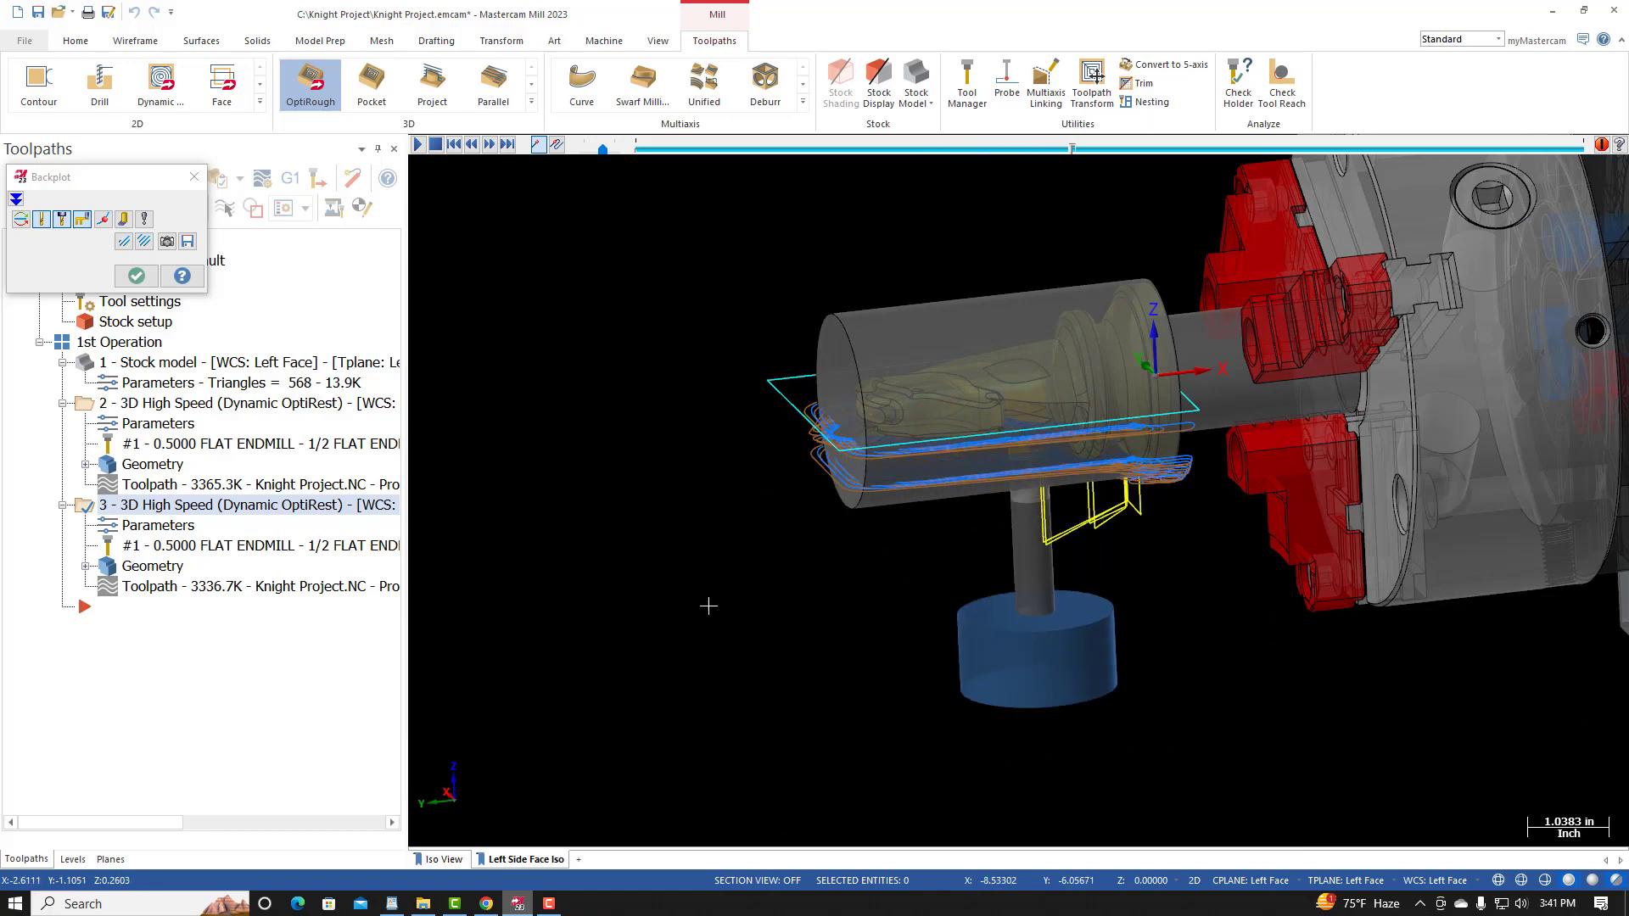
middle_drag(663, 593, 661, 534)
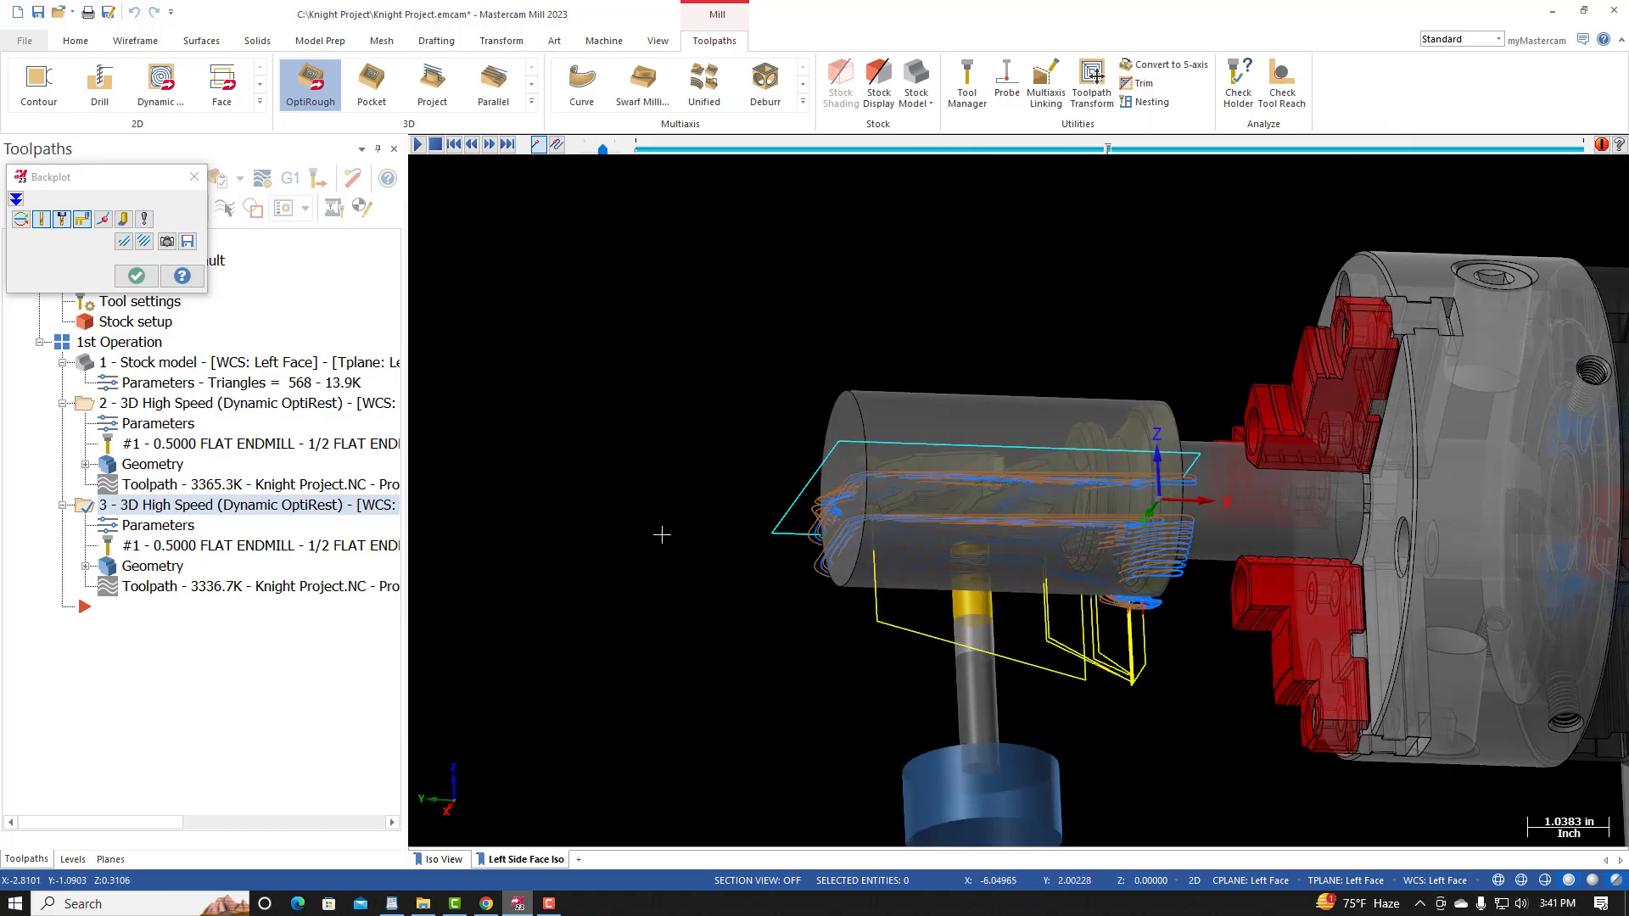
mouse_move(738, 605)
middle_down()
mouse_move(774, 676)
mouse_move(738, 635)
middle_up()
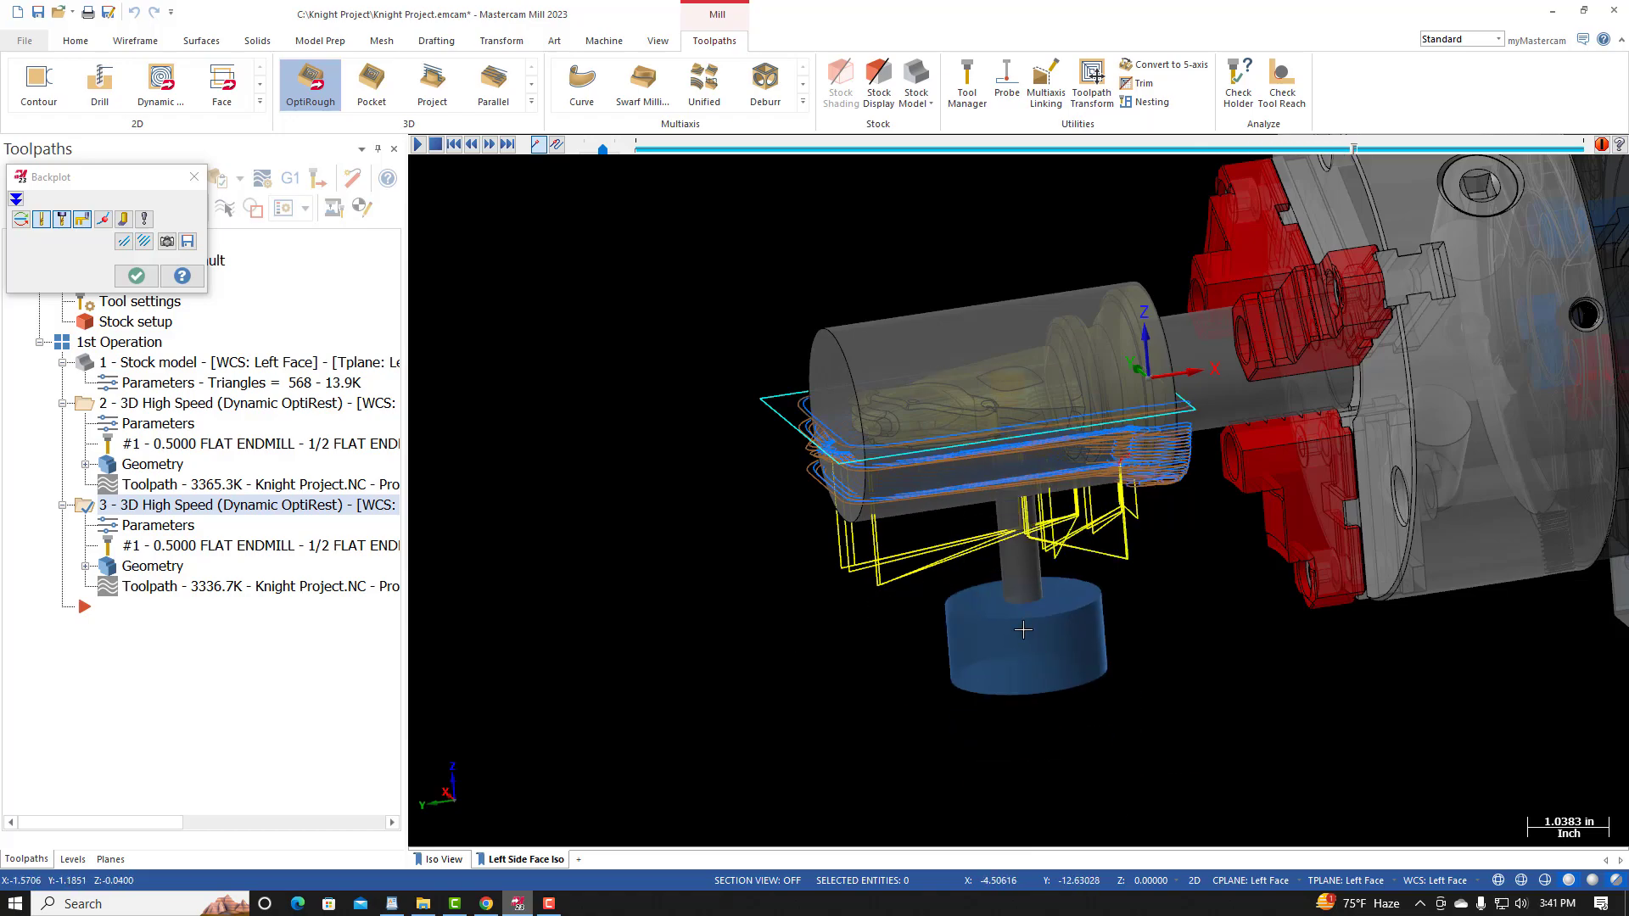
middle_drag(859, 662, 945, 598)
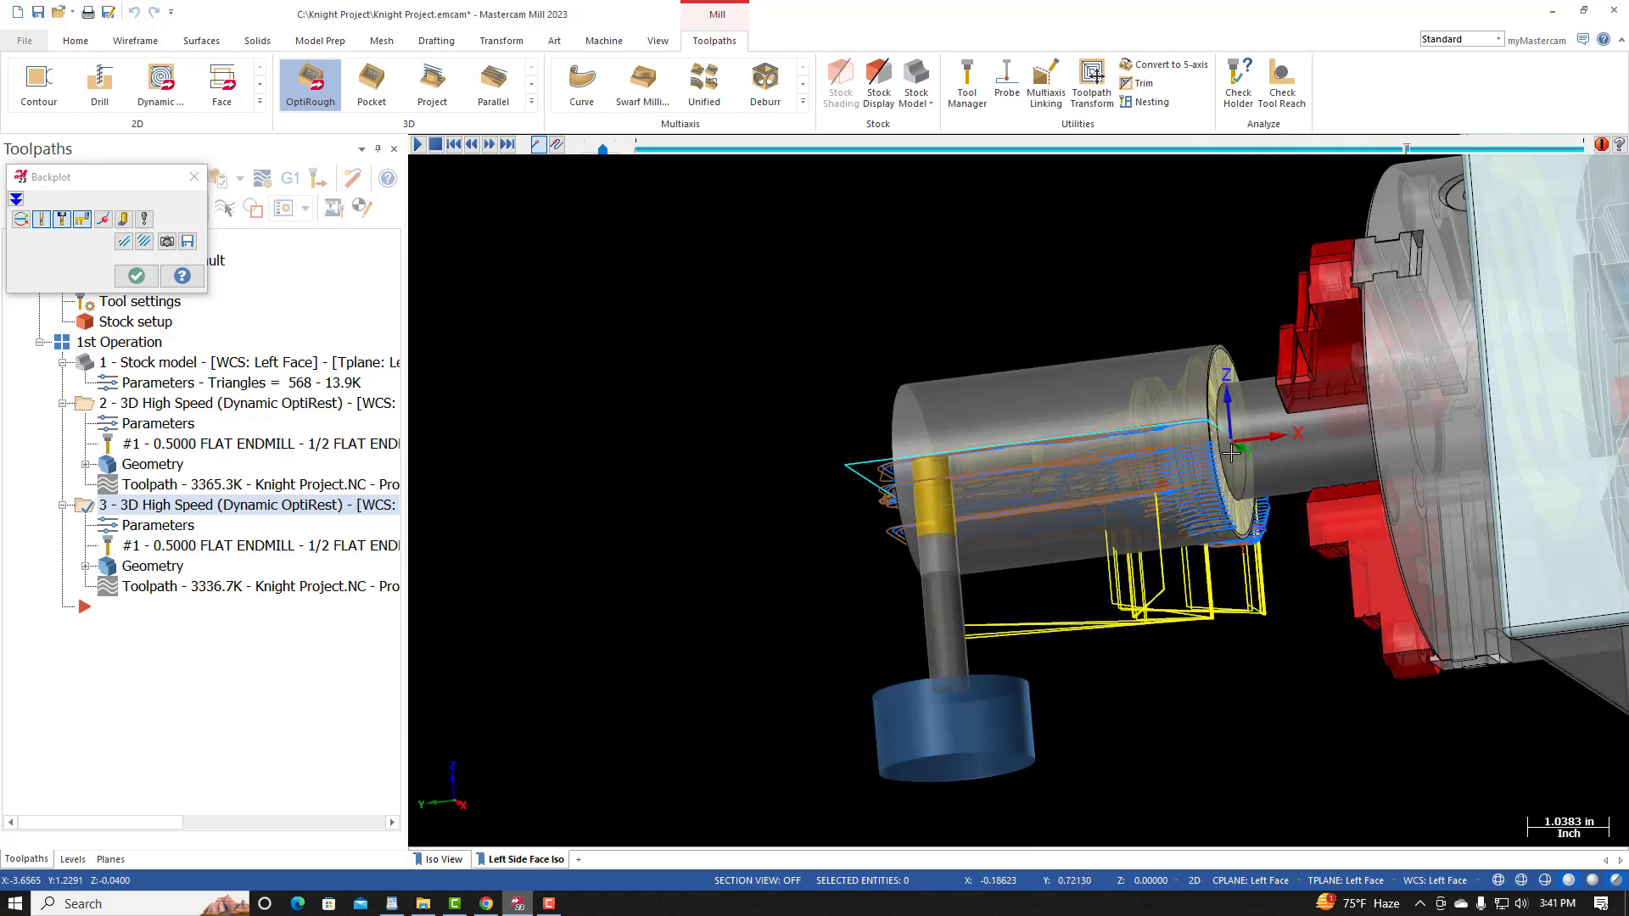
middle_drag(716, 509, 695, 560)
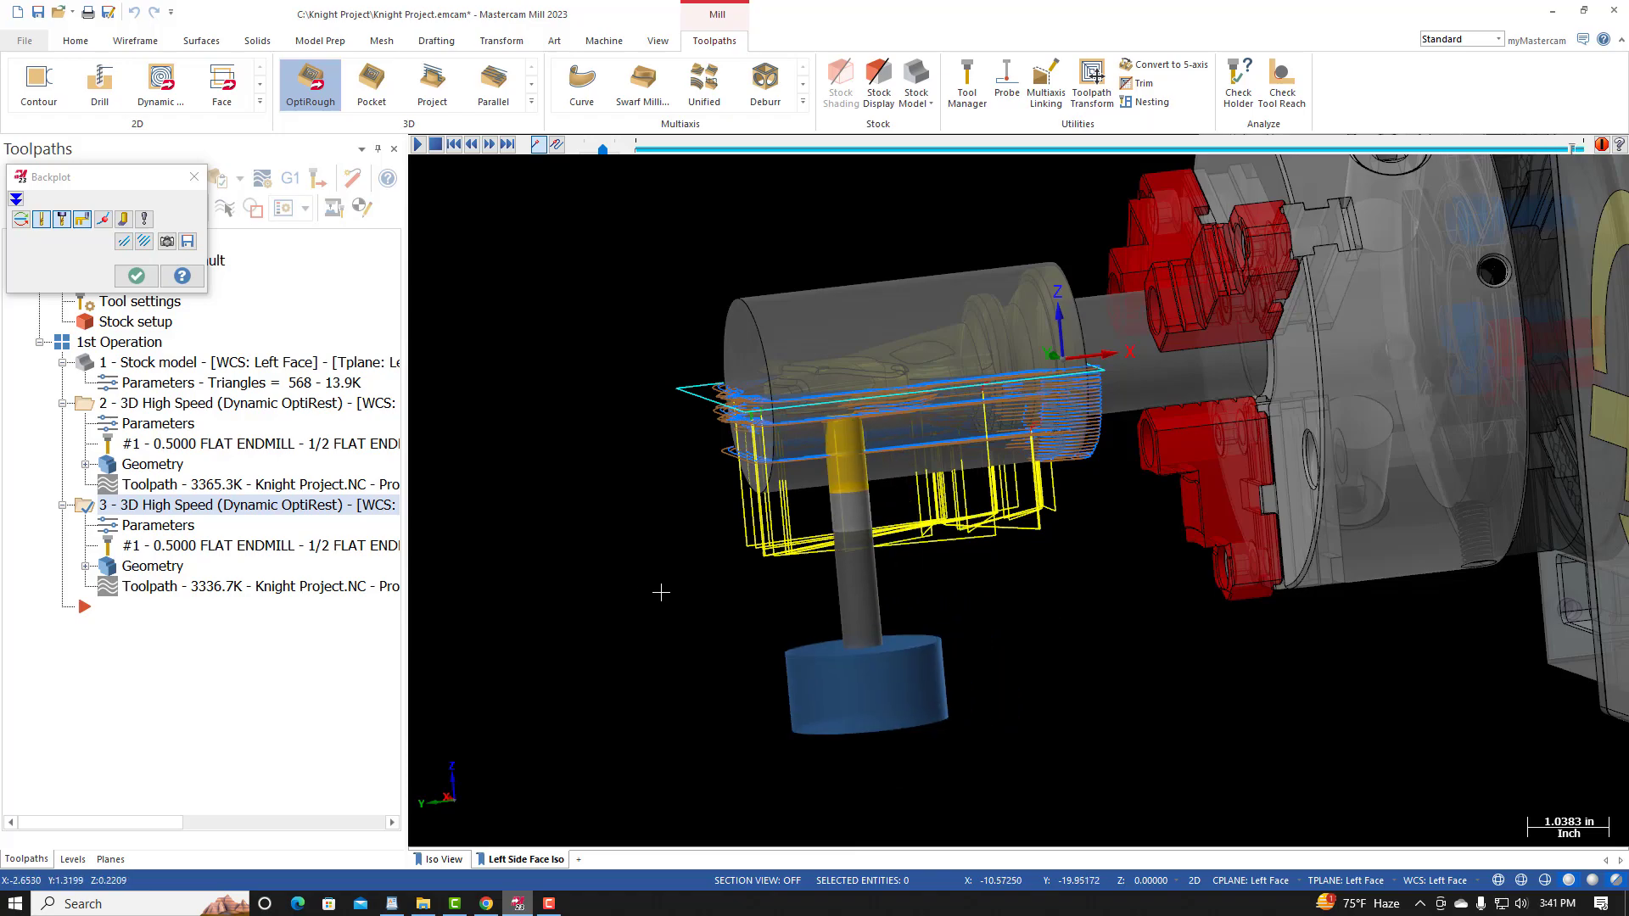
middle_drag(679, 604, 627, 585)
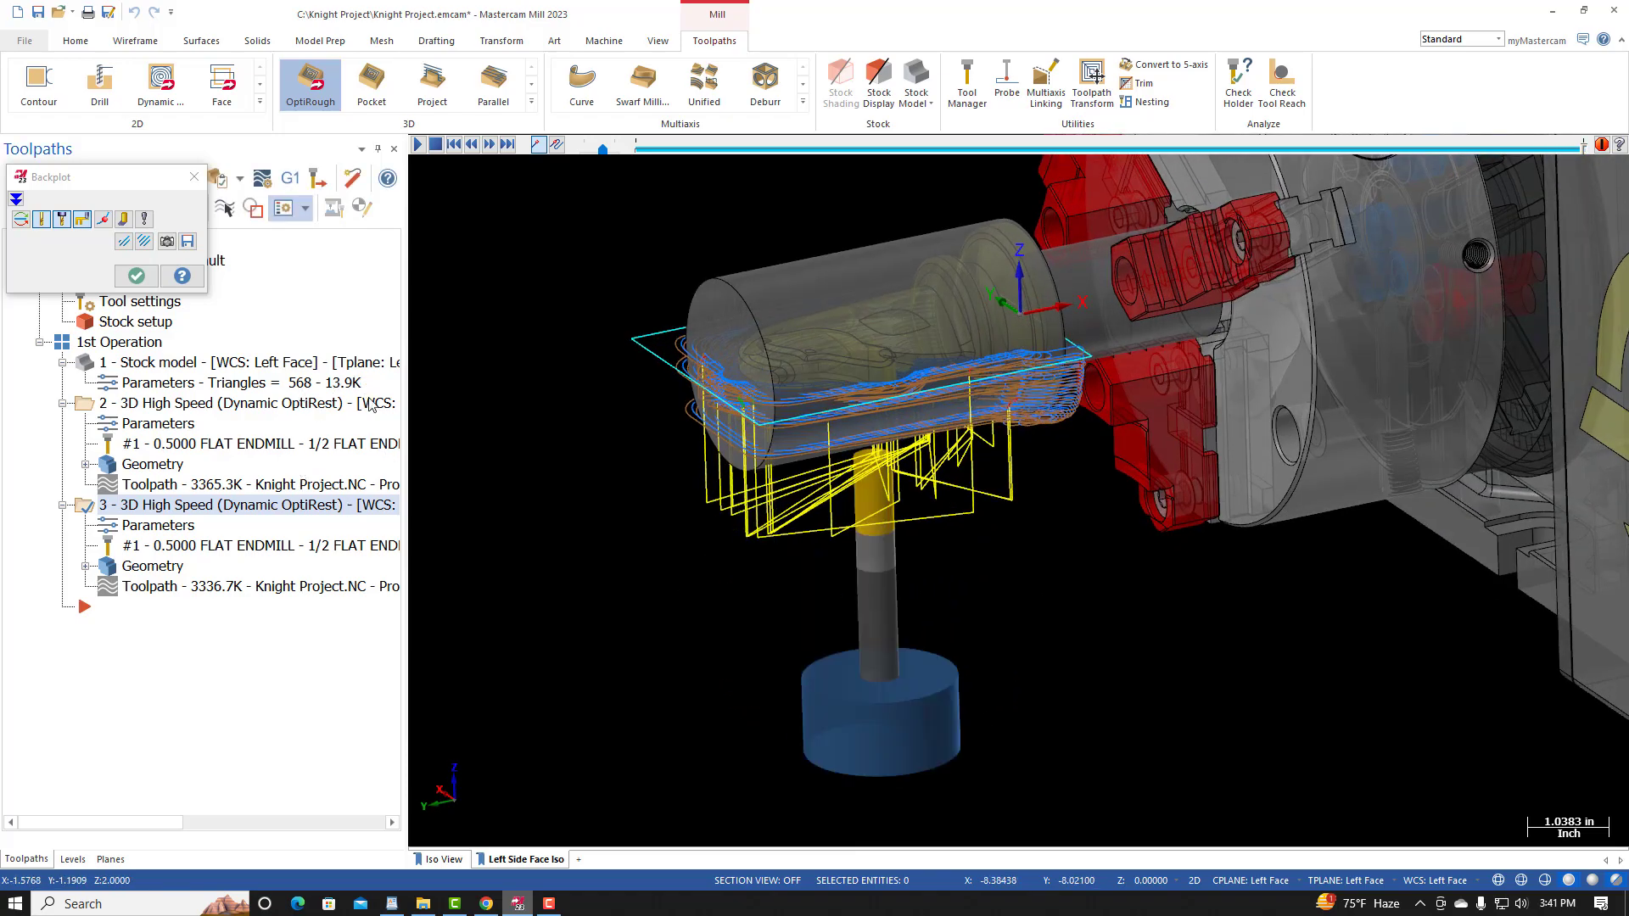
click(195, 181)
middle_drag(699, 516, 662, 506)
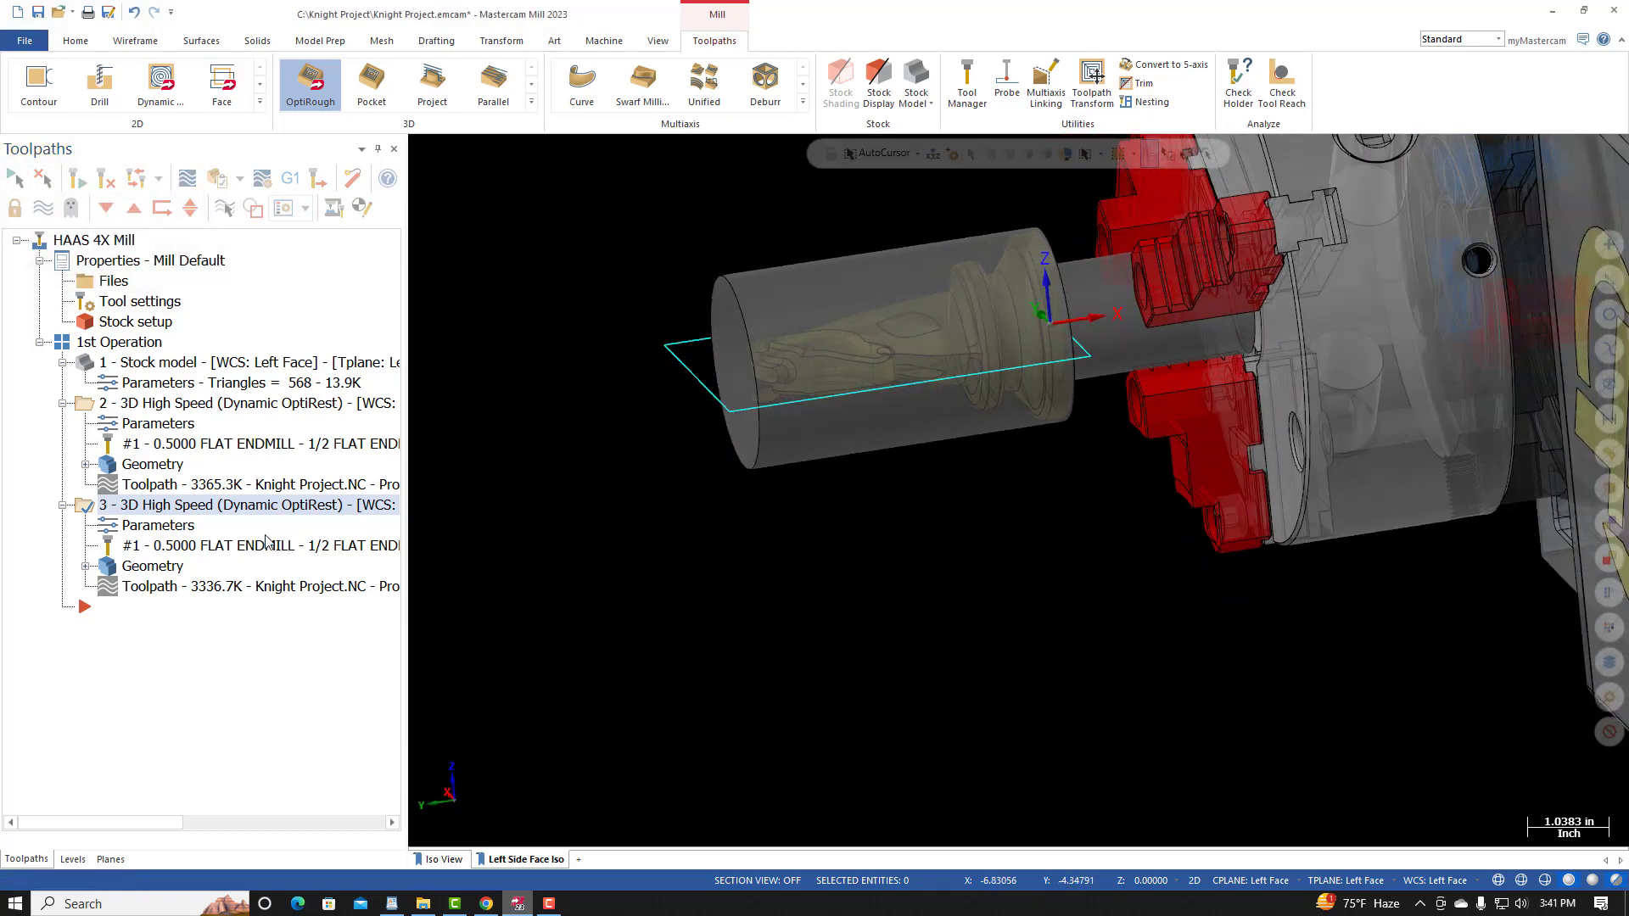
Step: Select both Dynamic OptiRest roughing operations together and save the Knight Project file
ctrl+click(111, 407)
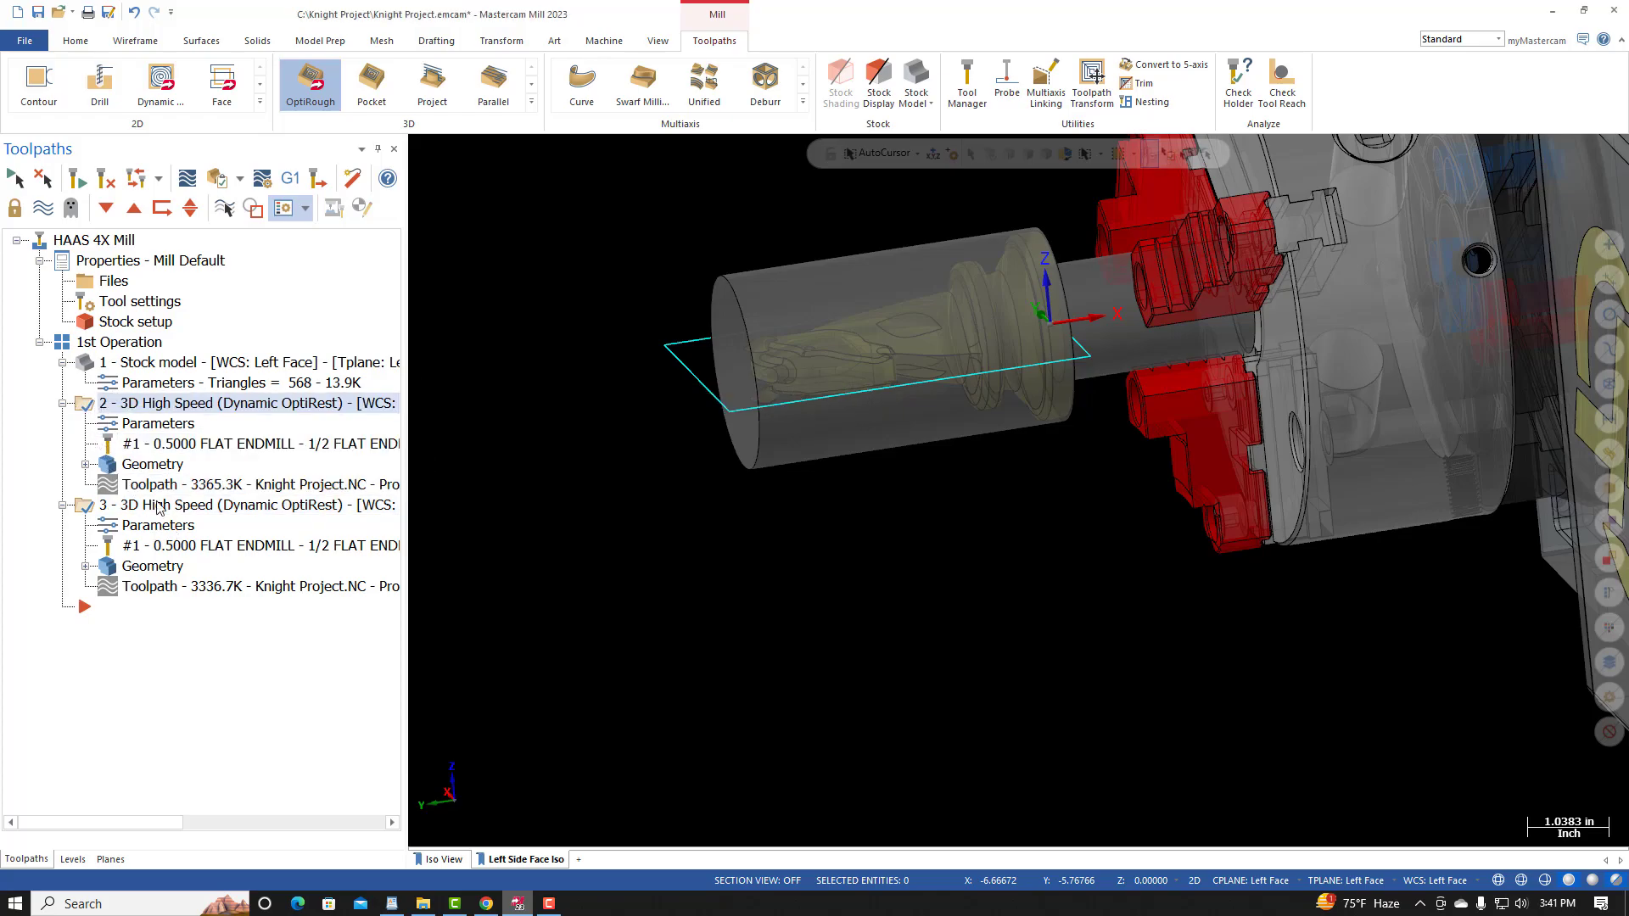
click(25, 40)
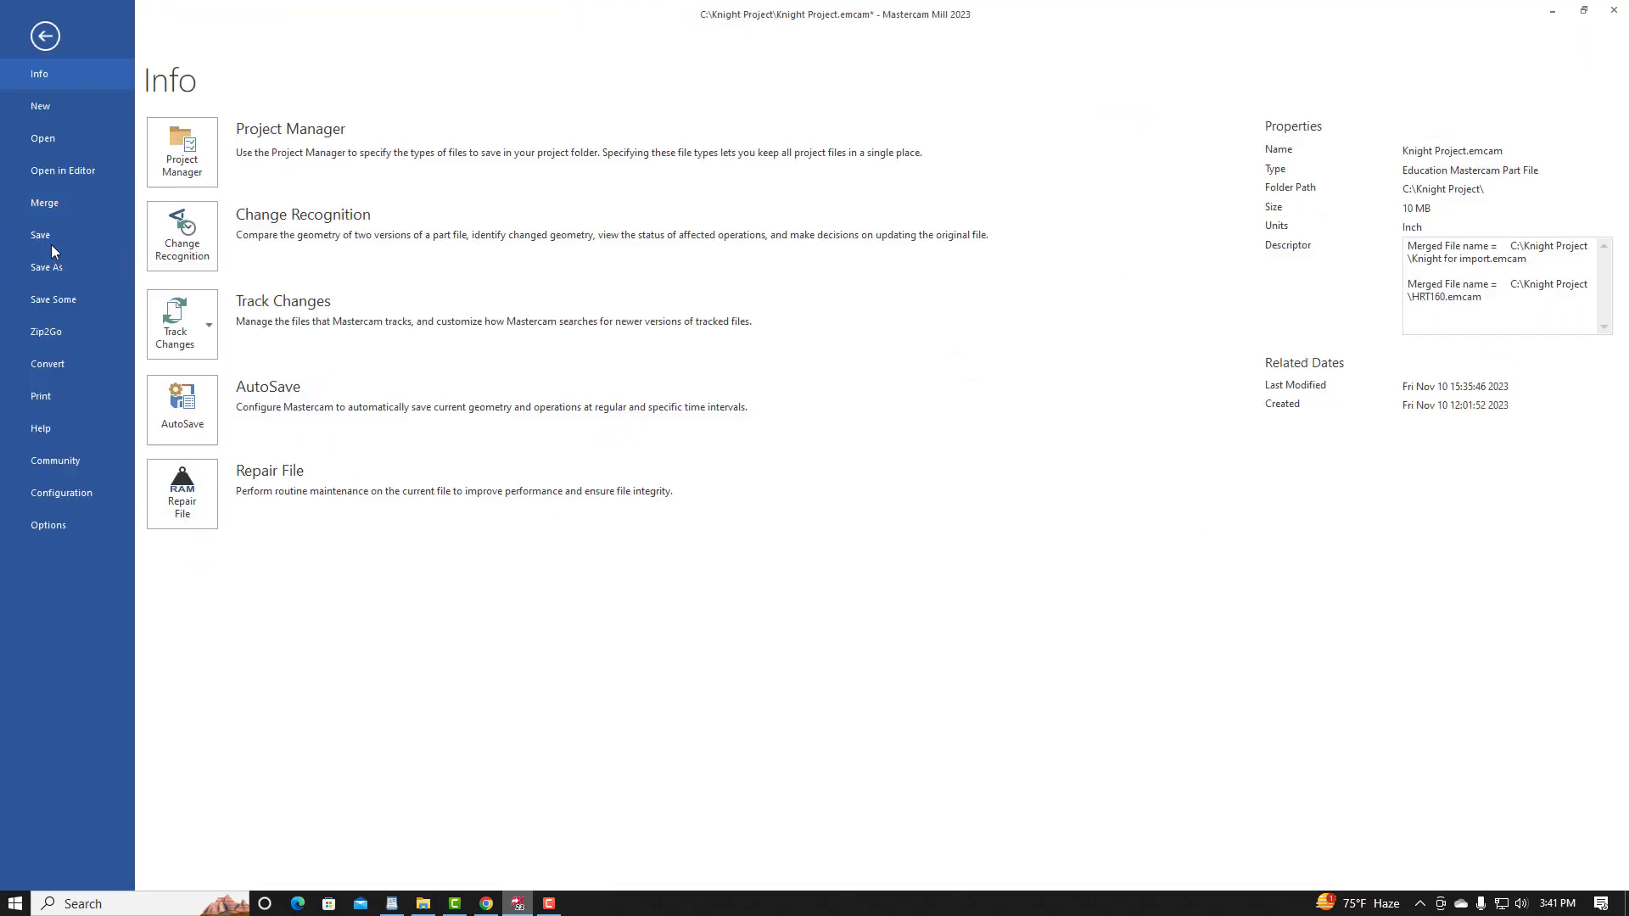
click(44, 235)
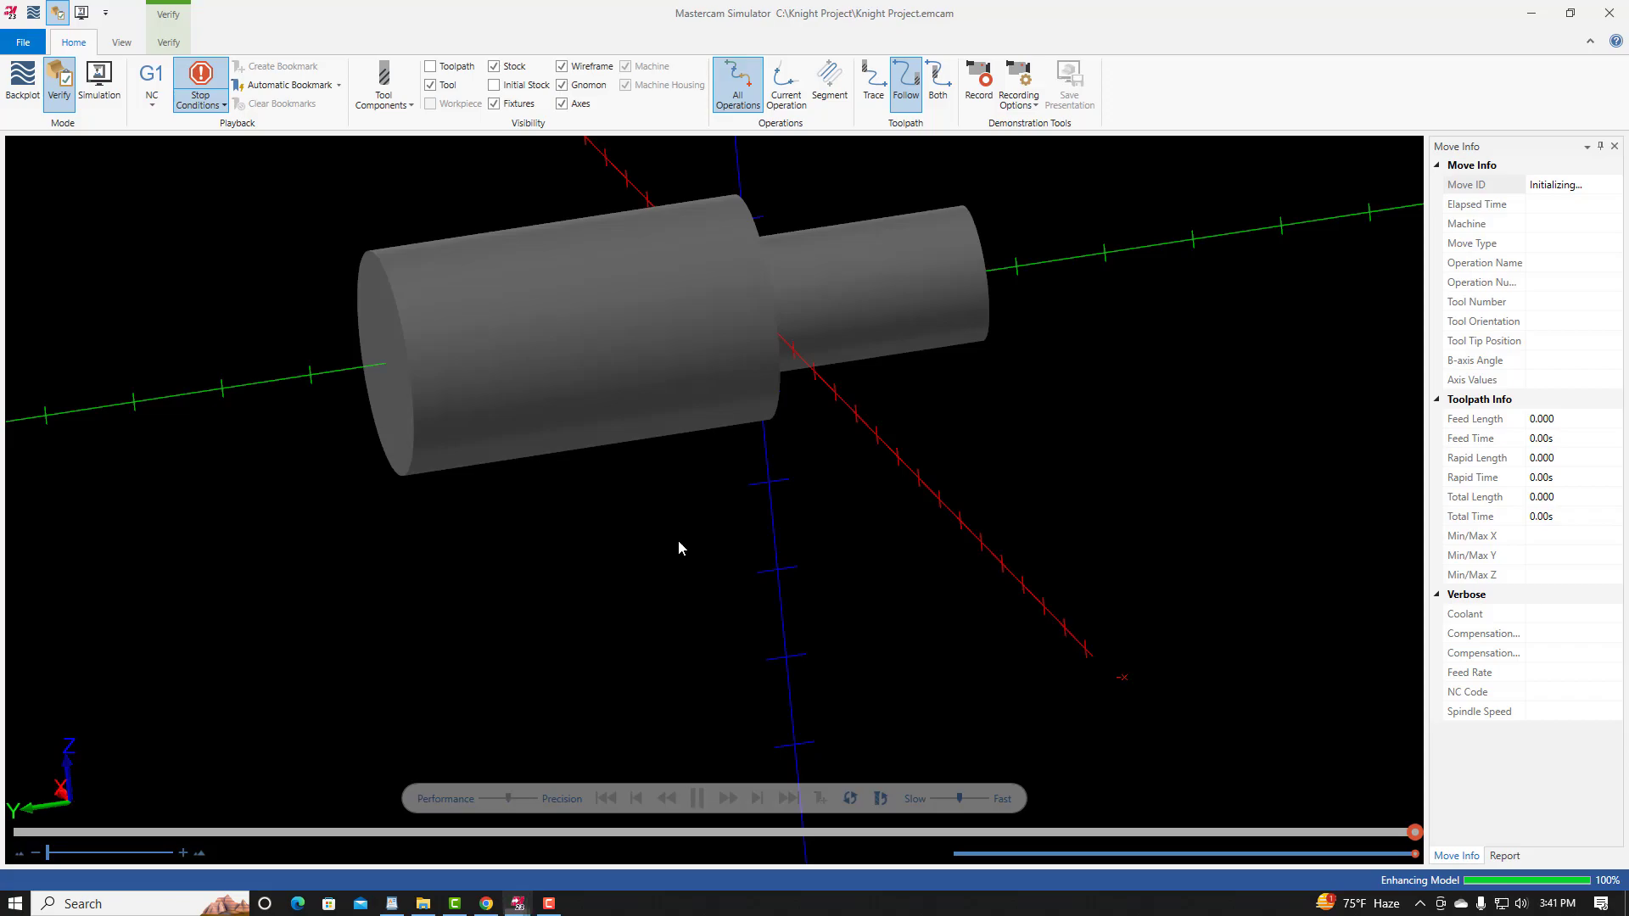
Step: Check the collision stop condition, then play the verification of both roughing operations at a faster speed
click(201, 105)
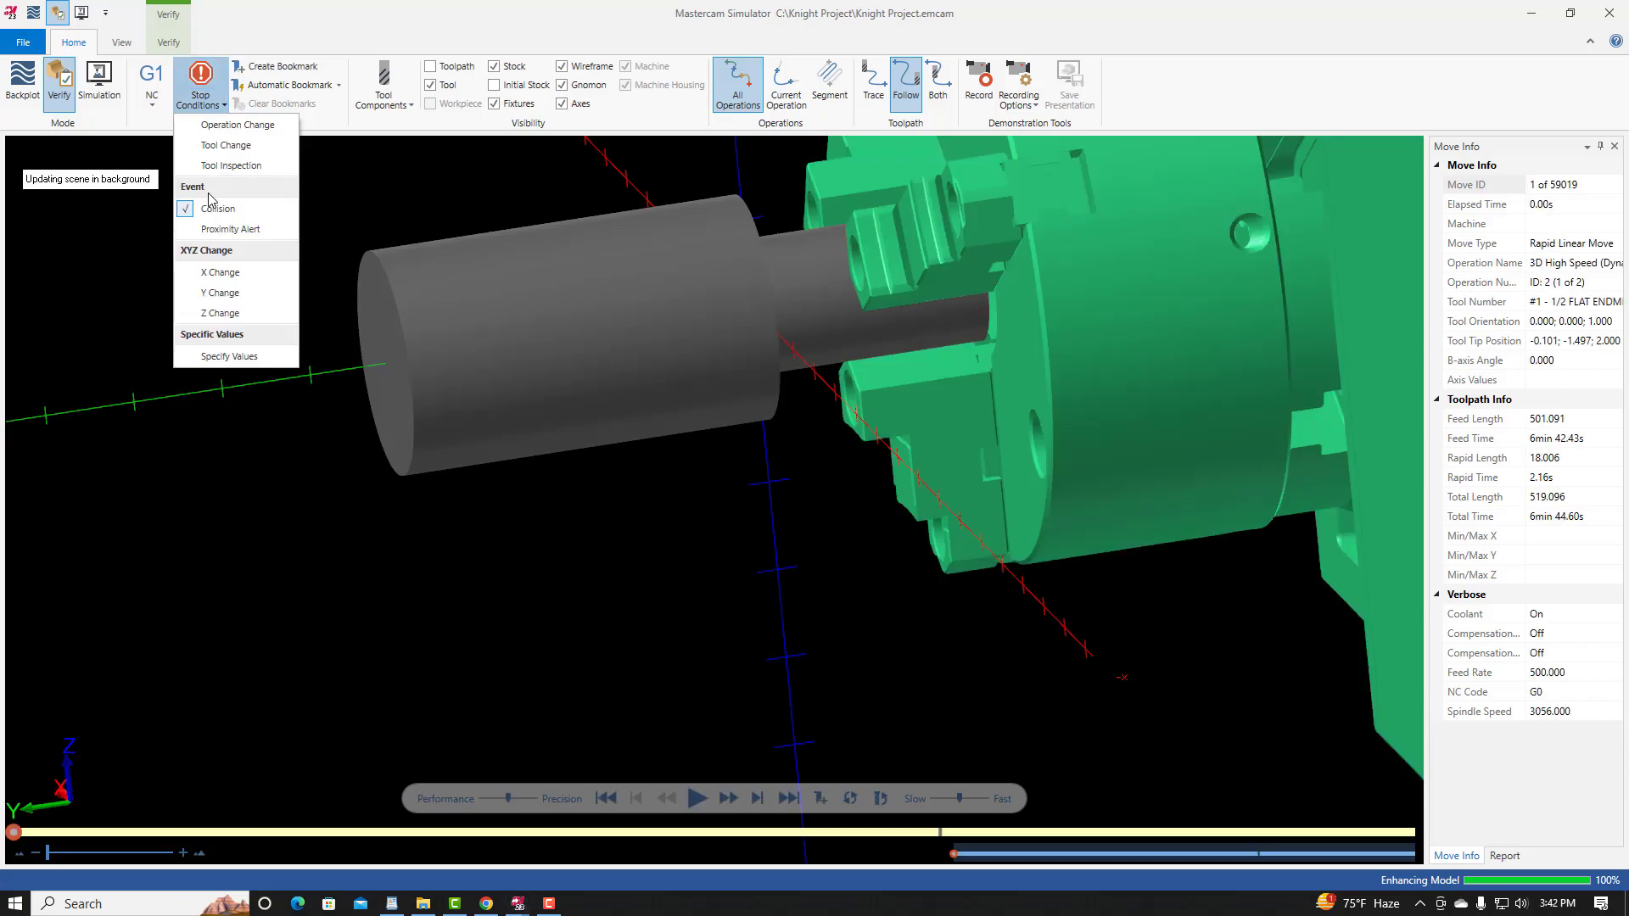
click(369, 43)
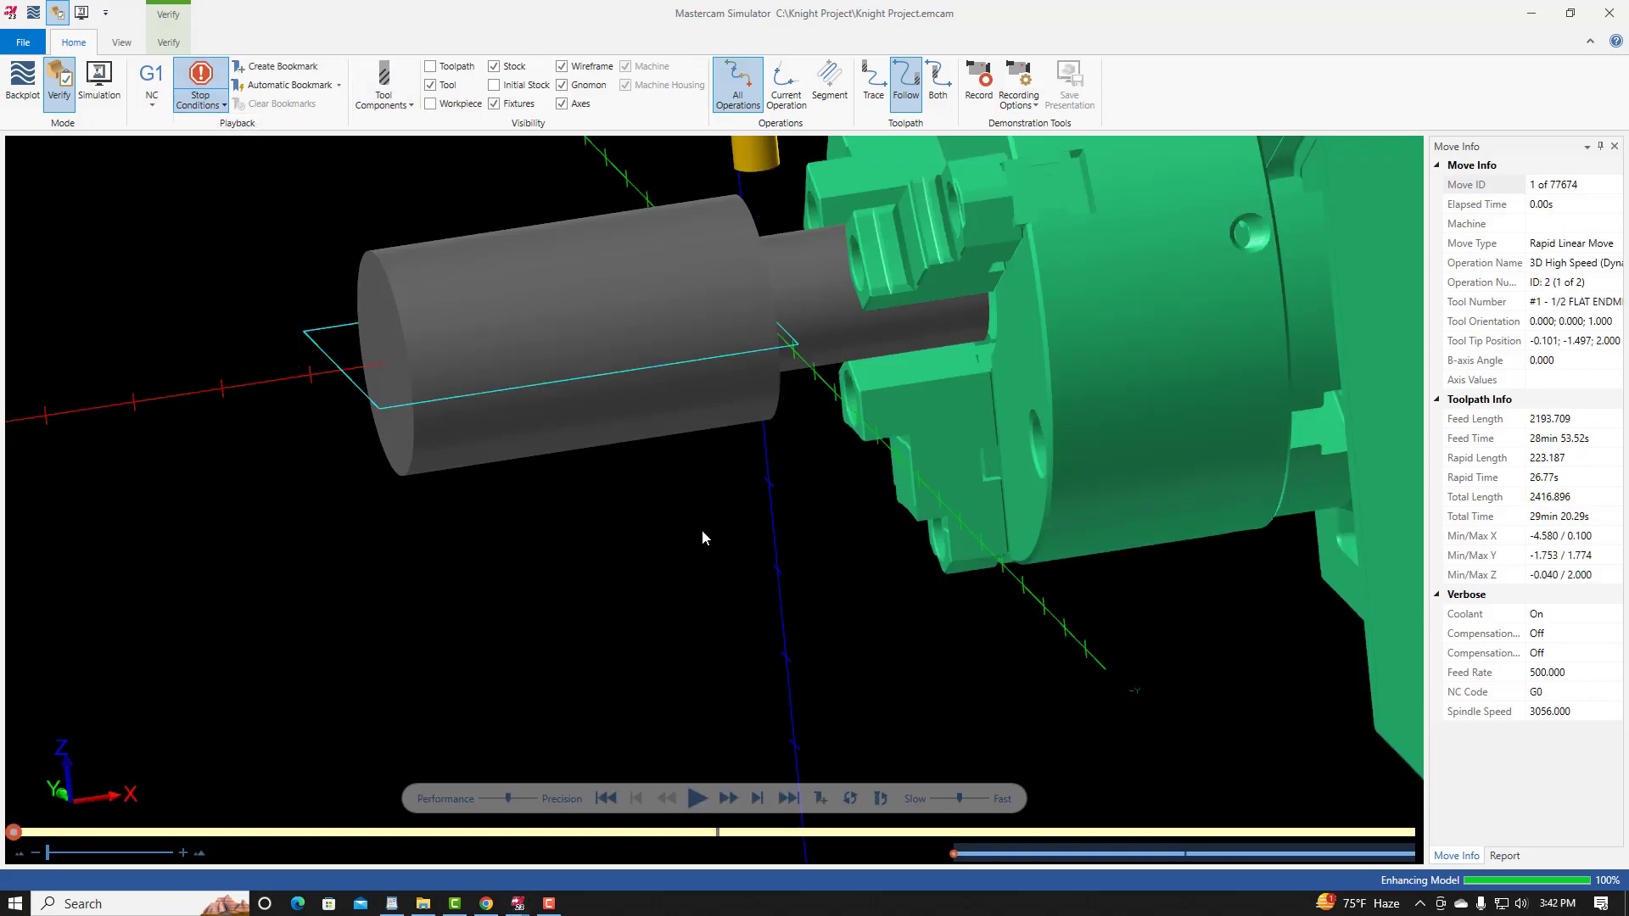
scroll(695, 524, down, 5)
scroll(683, 502, up, 5)
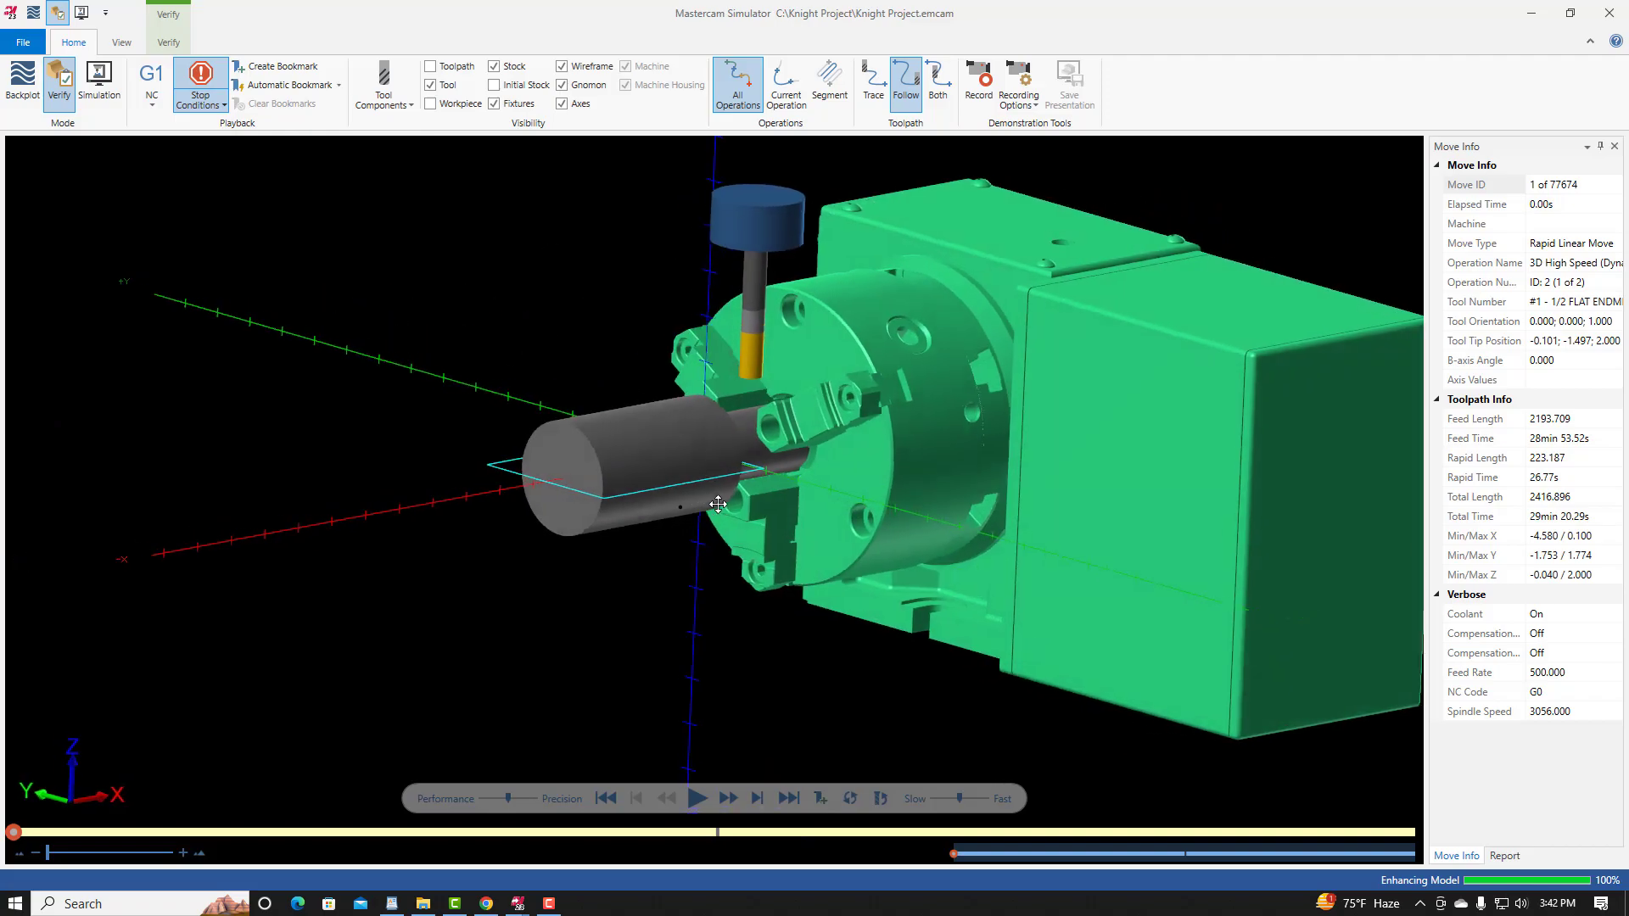
scroll(722, 827, up, 3)
click(697, 798)
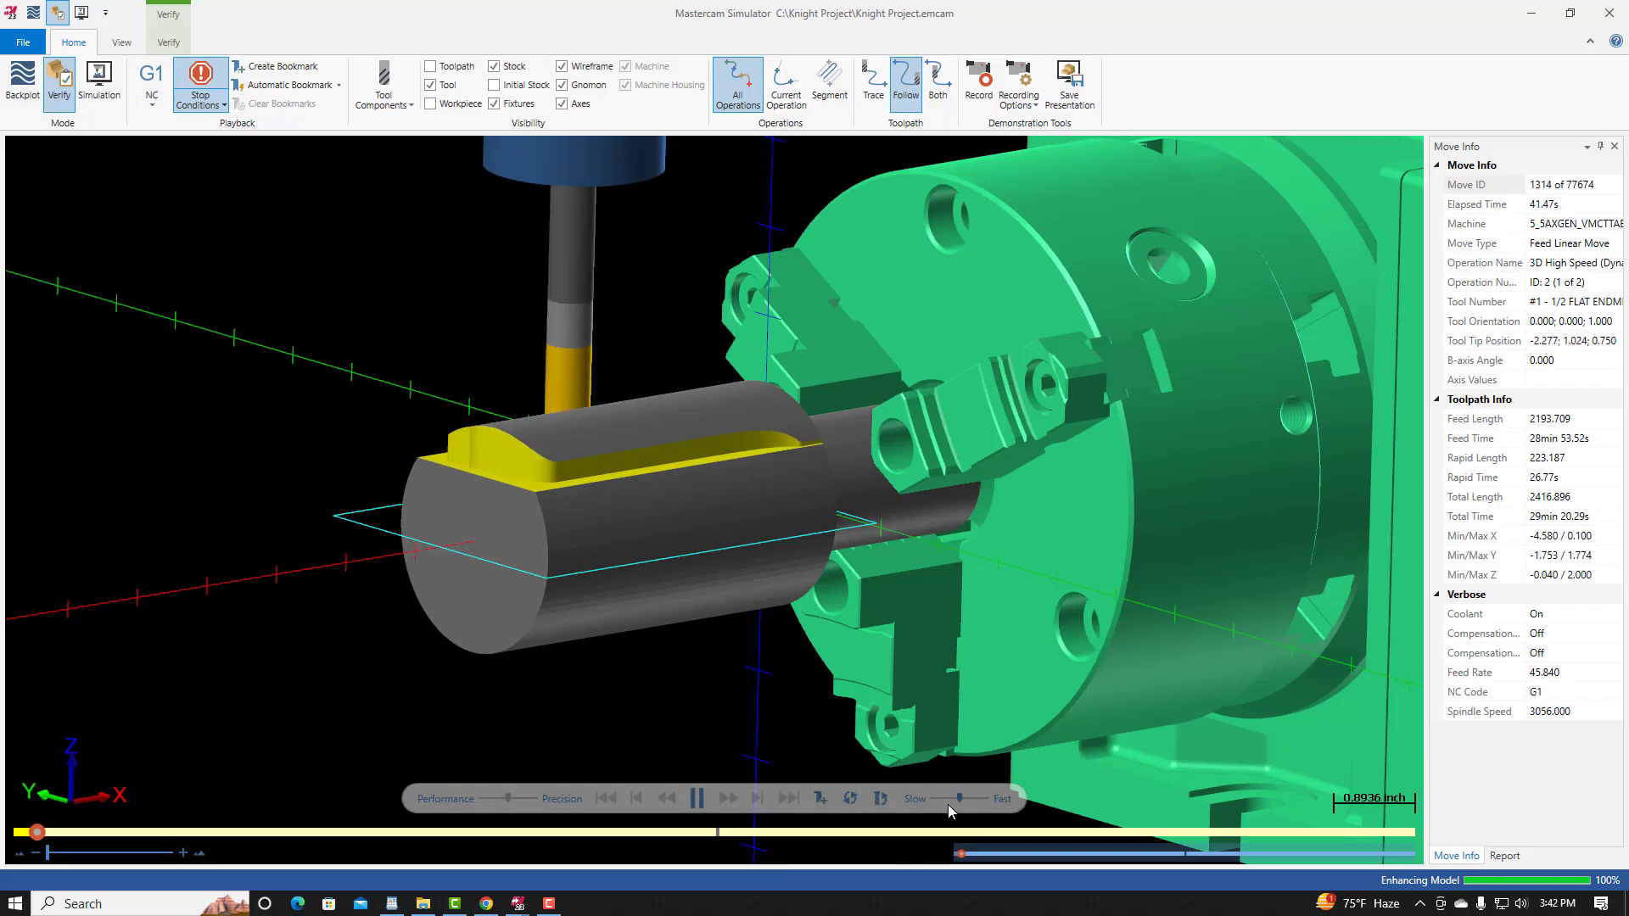
drag(960, 798, 972, 797)
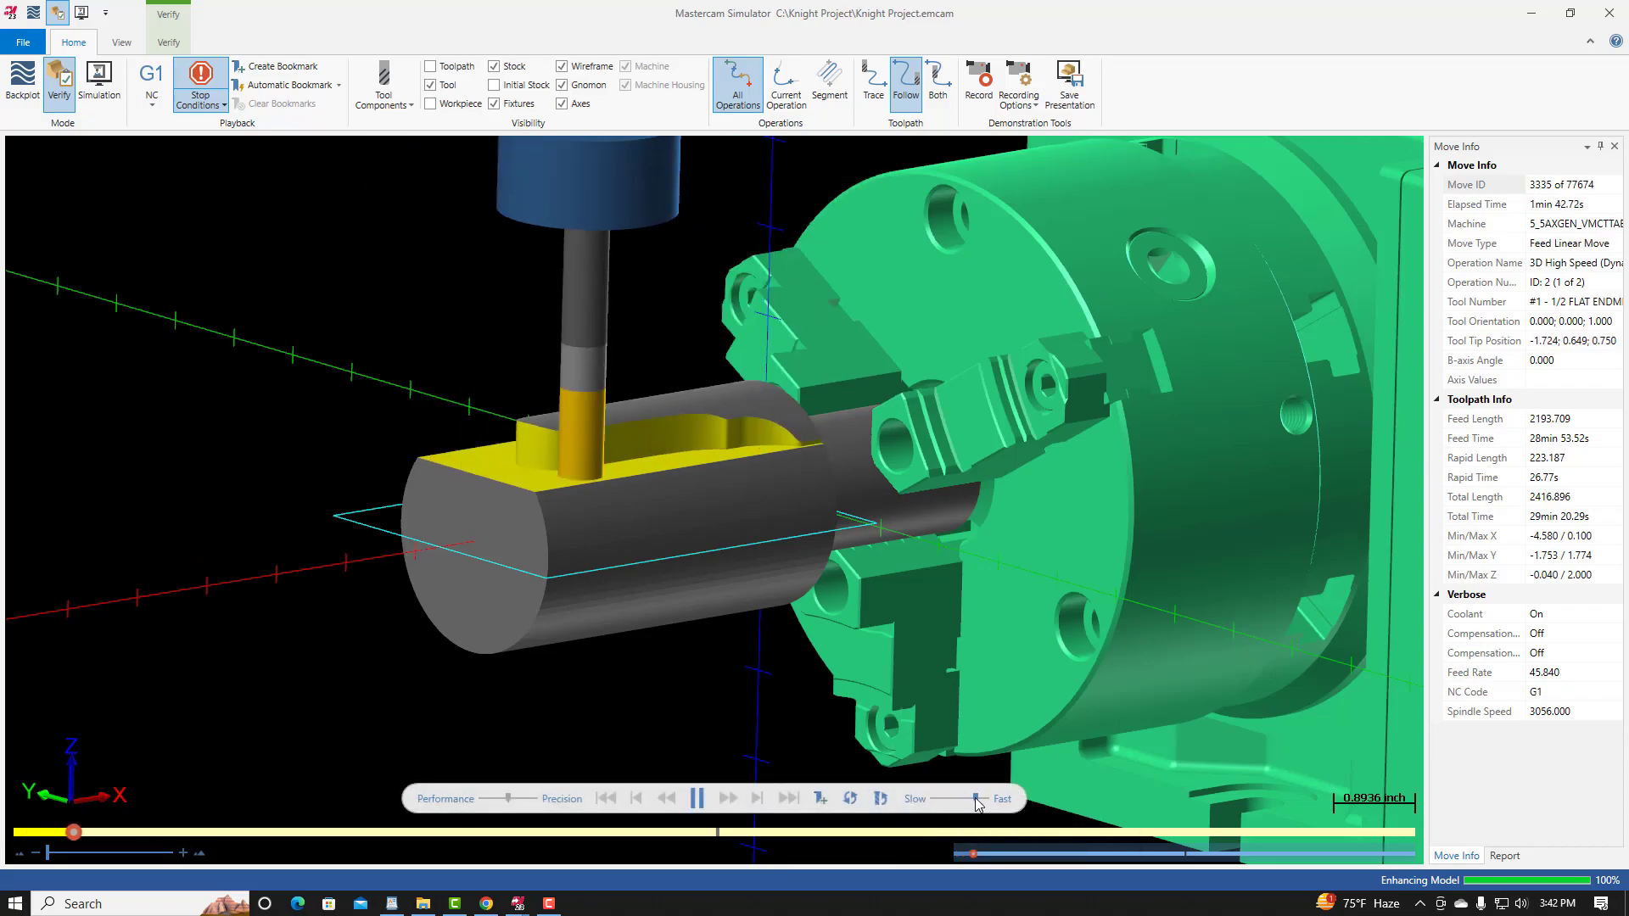
click(981, 799)
click(982, 799)
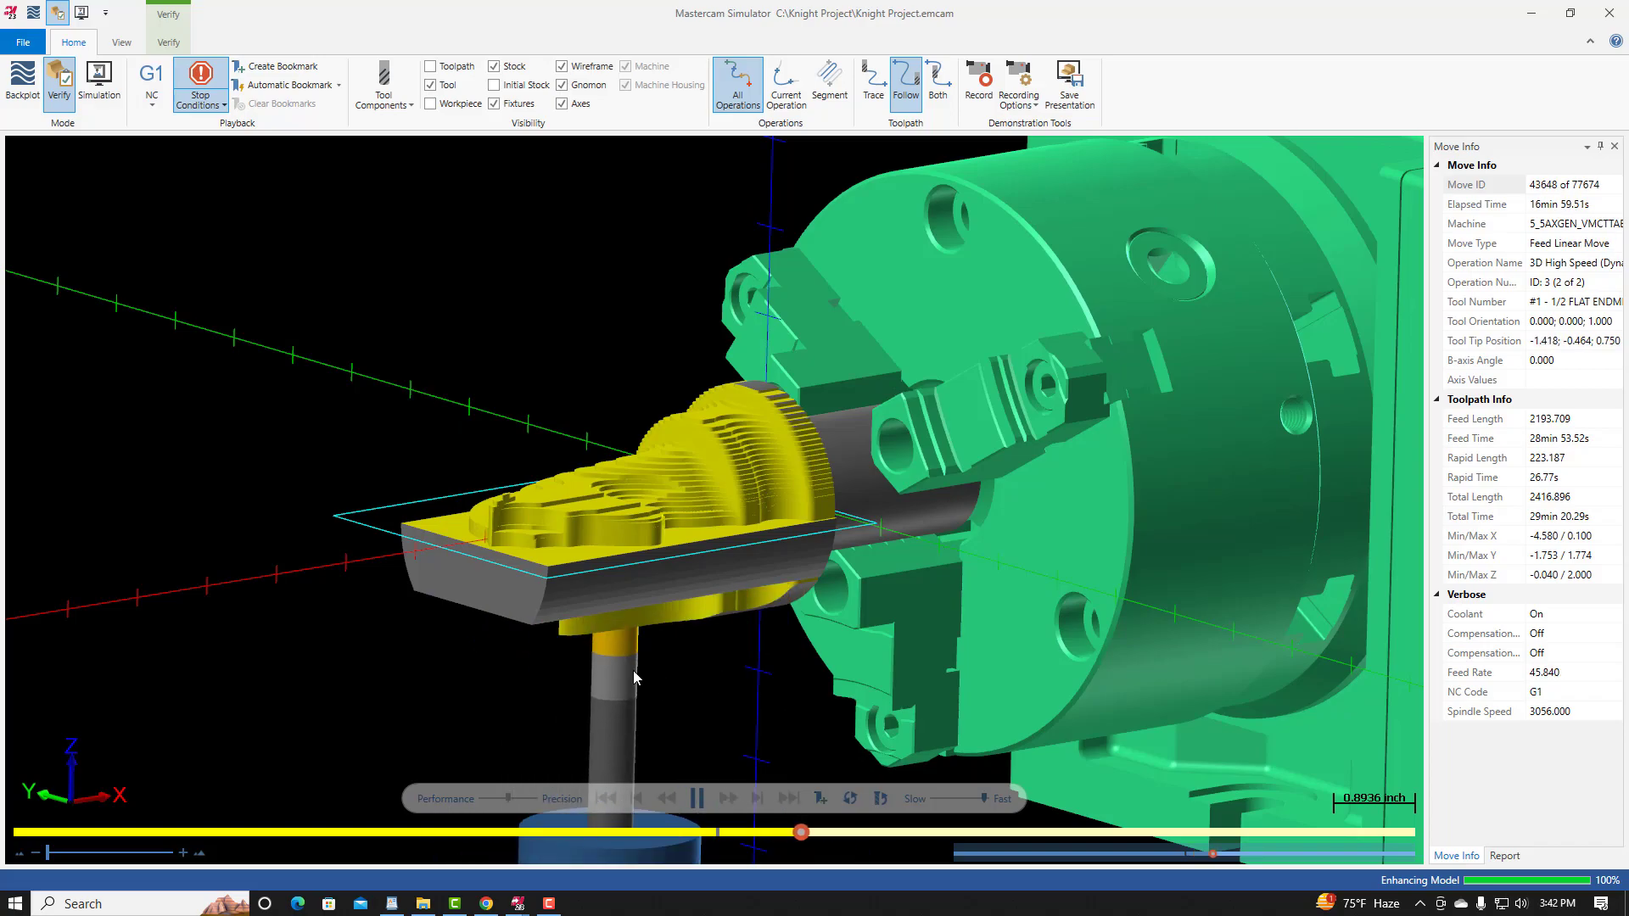
Step: Examine the roughed knight from below and close up as the verification finishes, then close the simulator
middle_drag(634, 670, 628, 632)
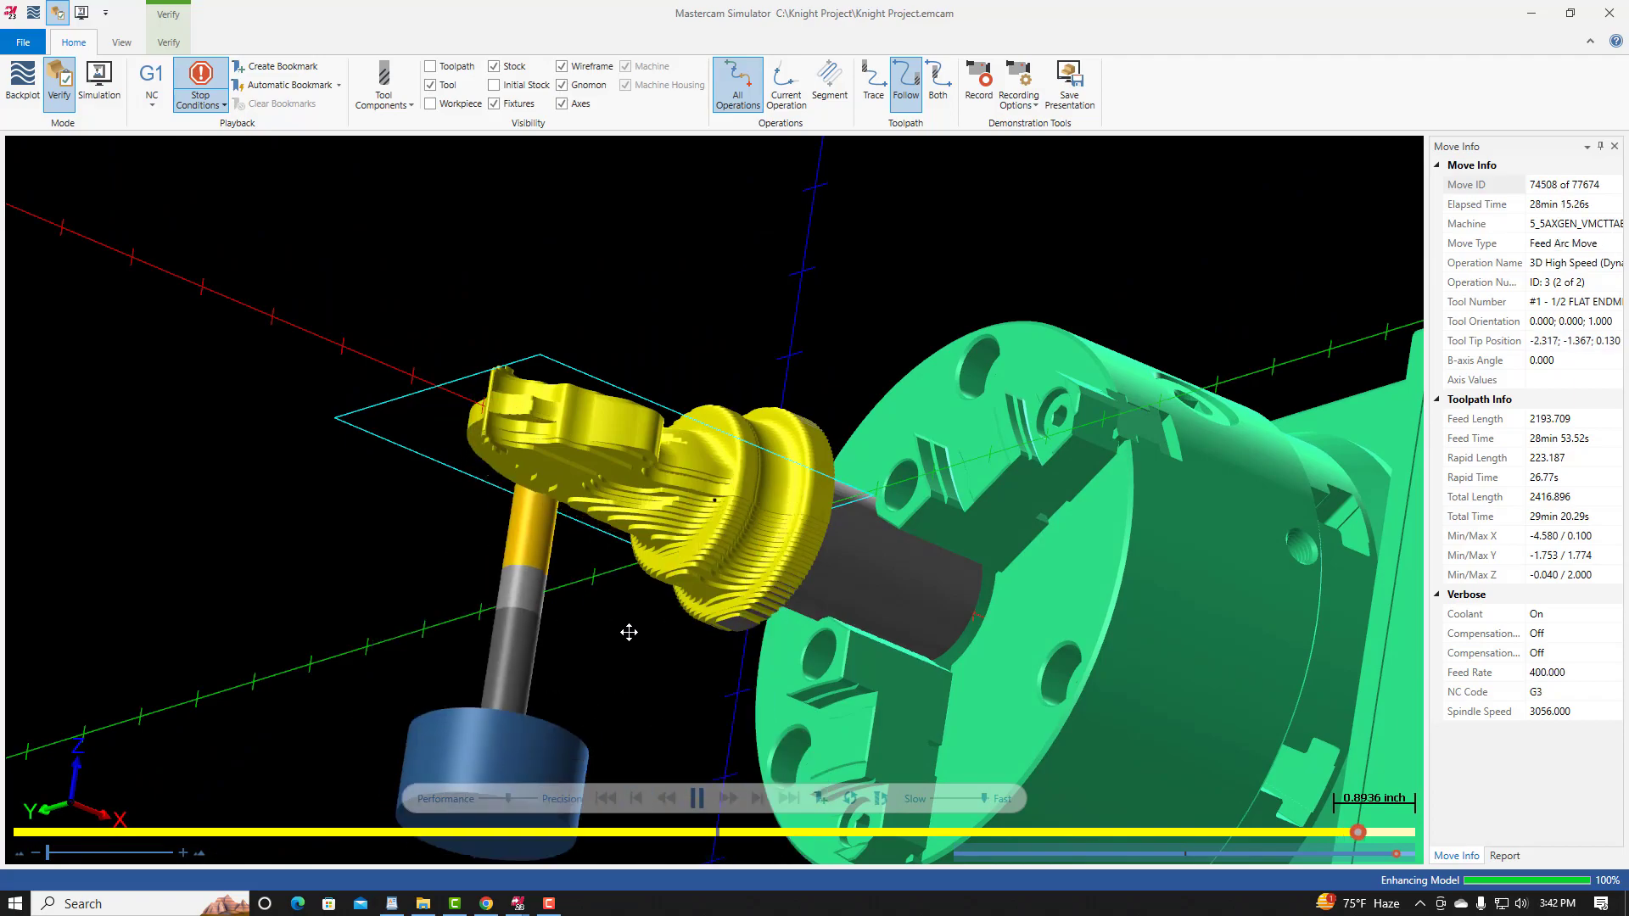
middle_drag(626, 607, 592, 595)
scroll(582, 599, up, 8)
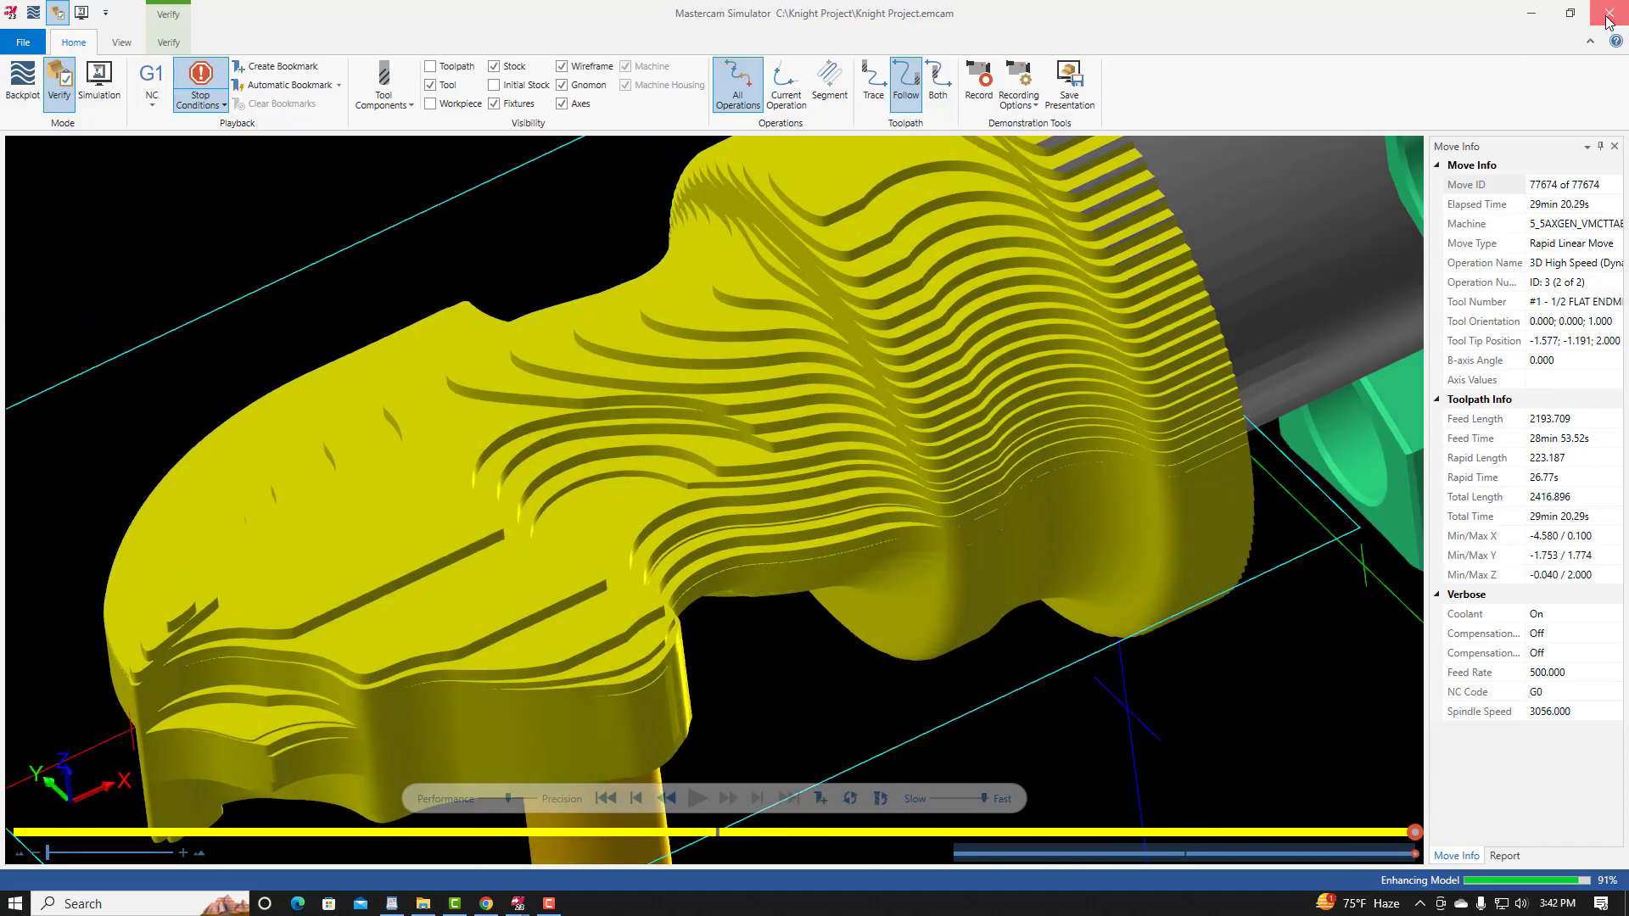
click(1608, 13)
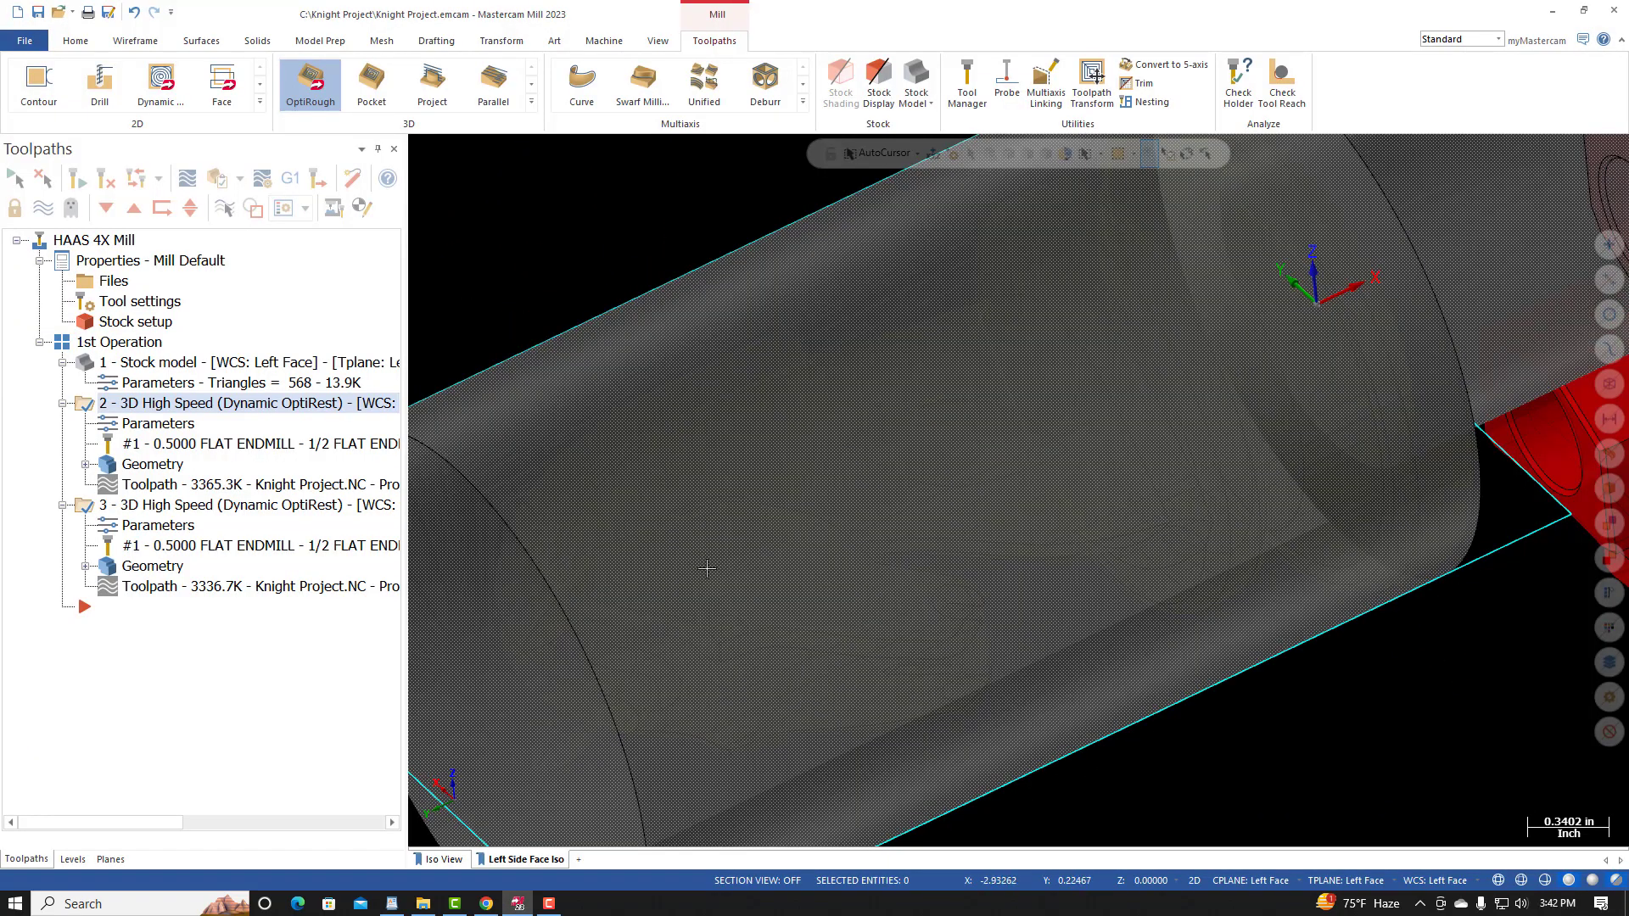
Step: Turn off the display of the Raw Stock stock model in the 1st Operation group
scroll(703, 563, down, 5)
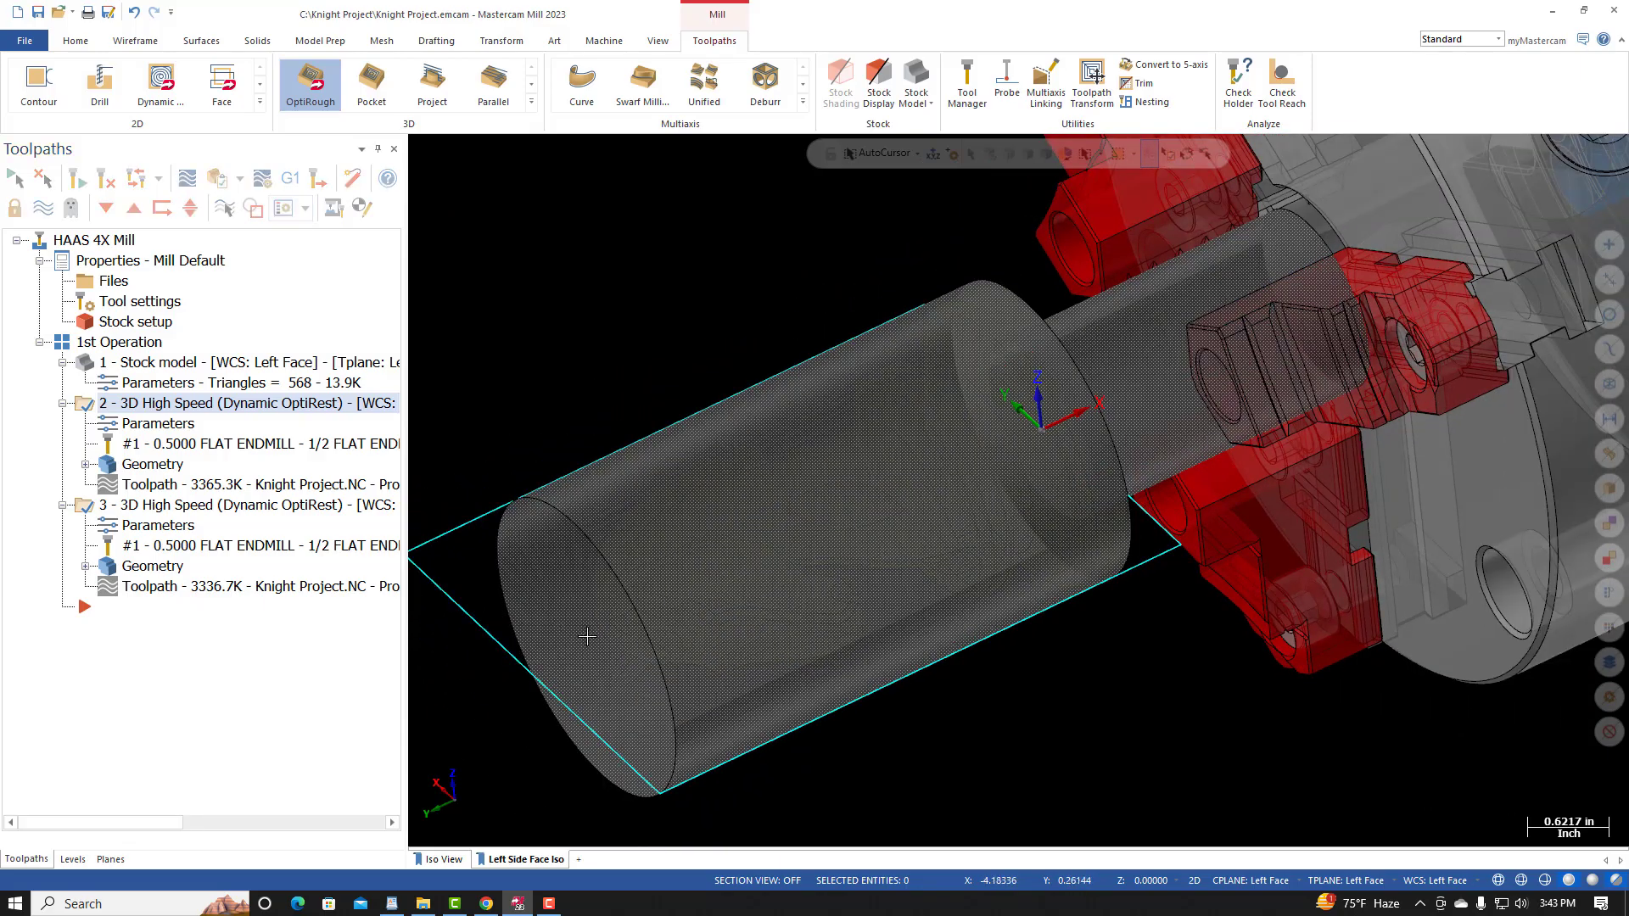
scroll(433, 700, down, 3)
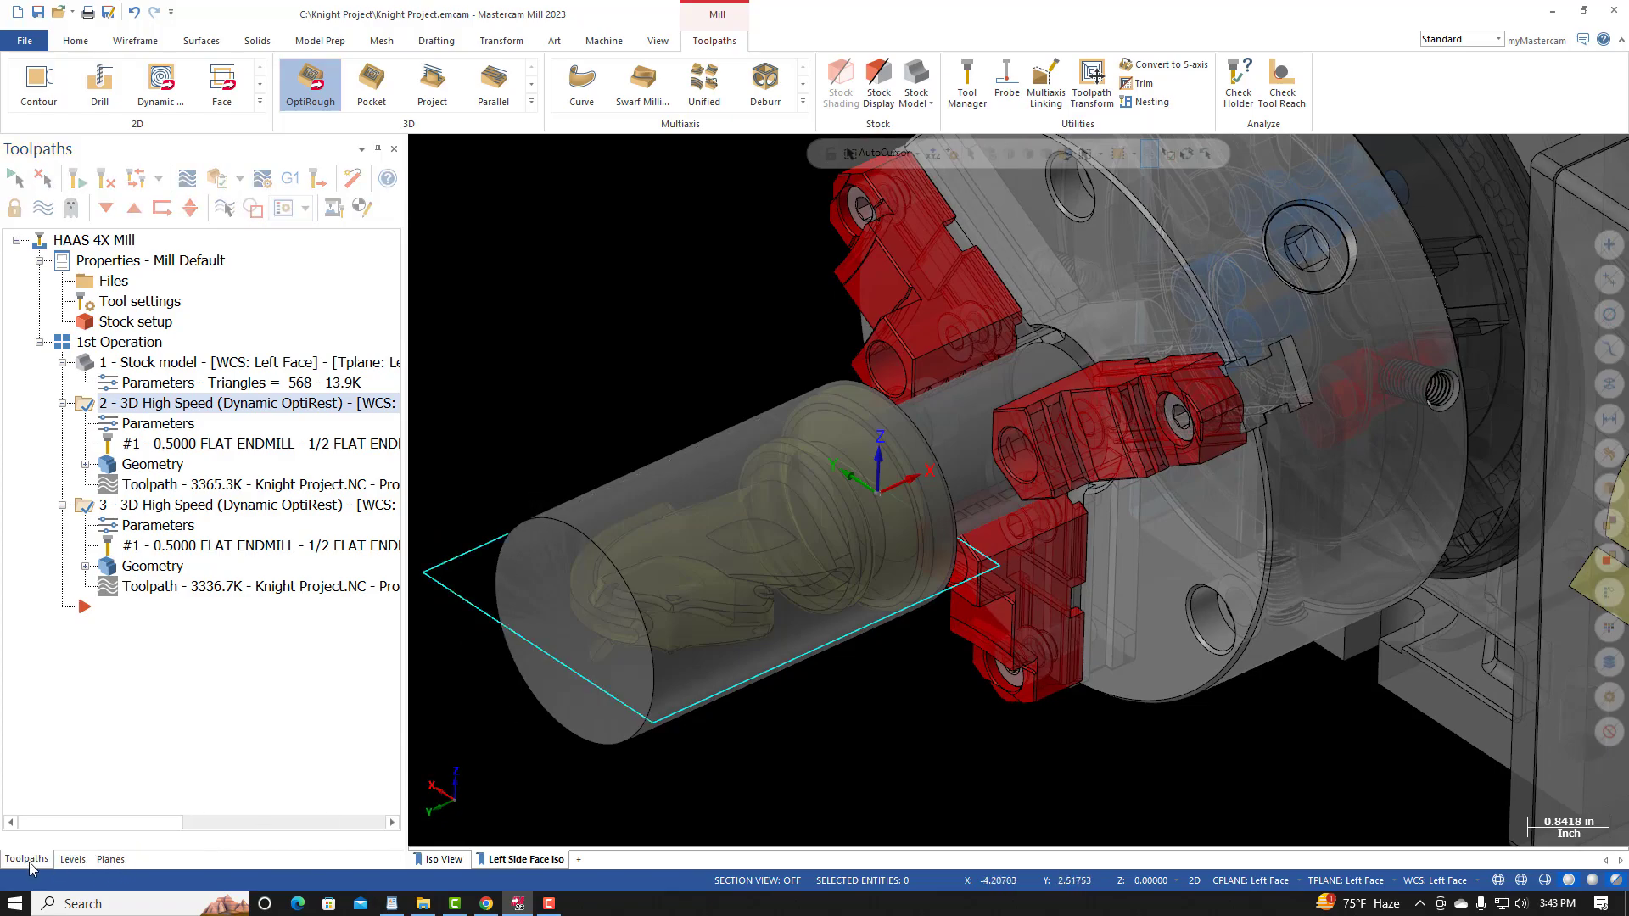
click(119, 367)
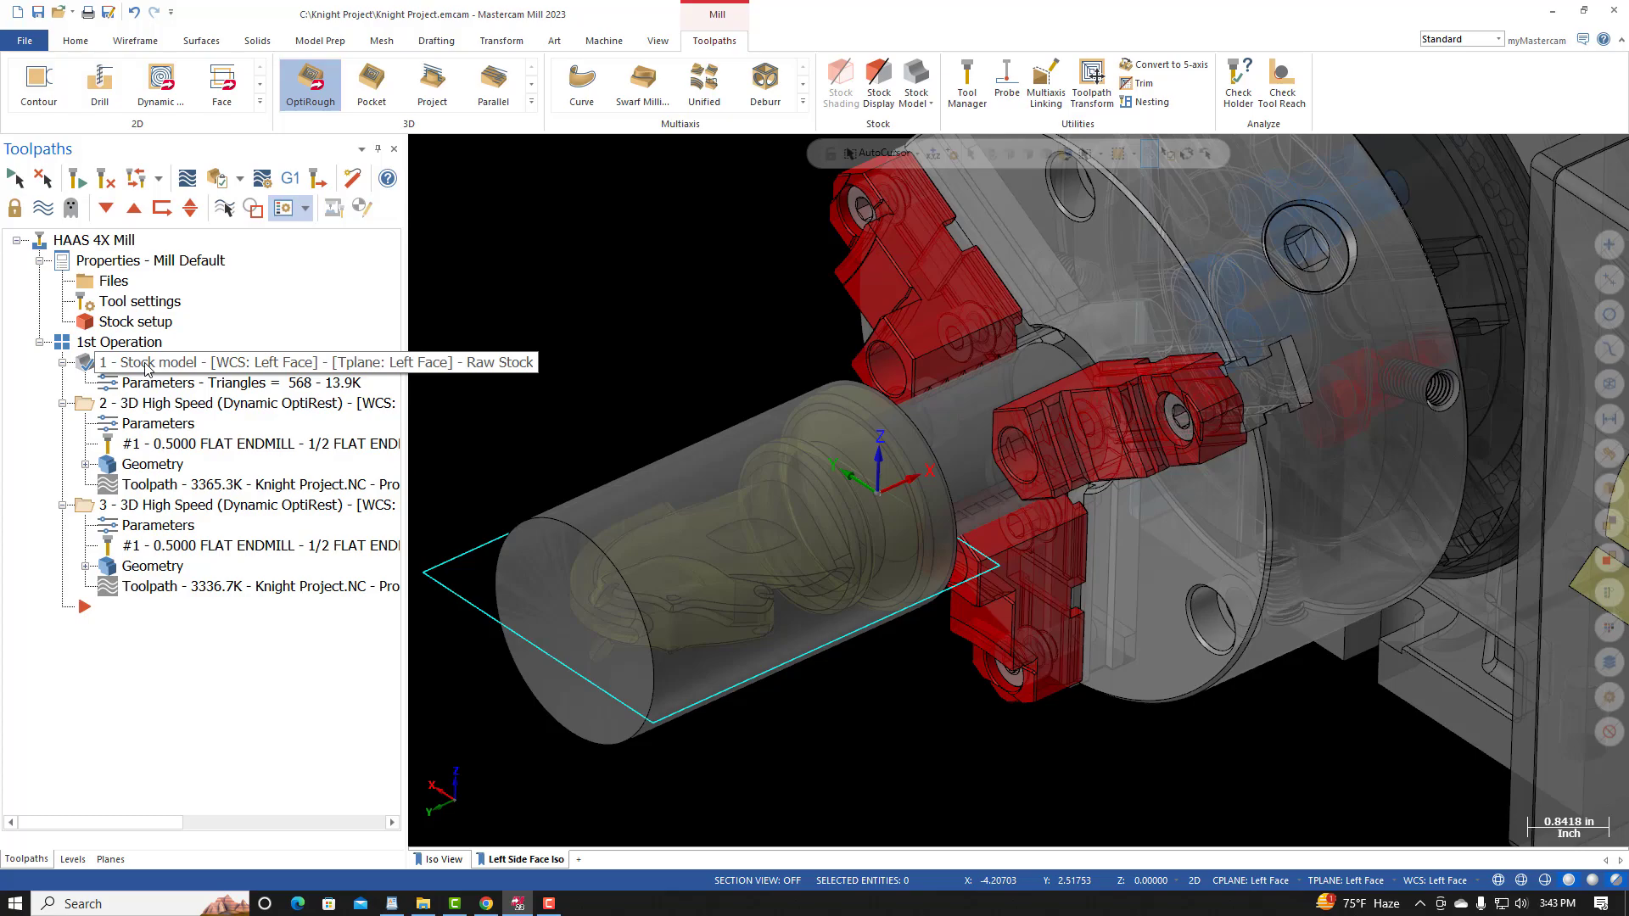
click(42, 209)
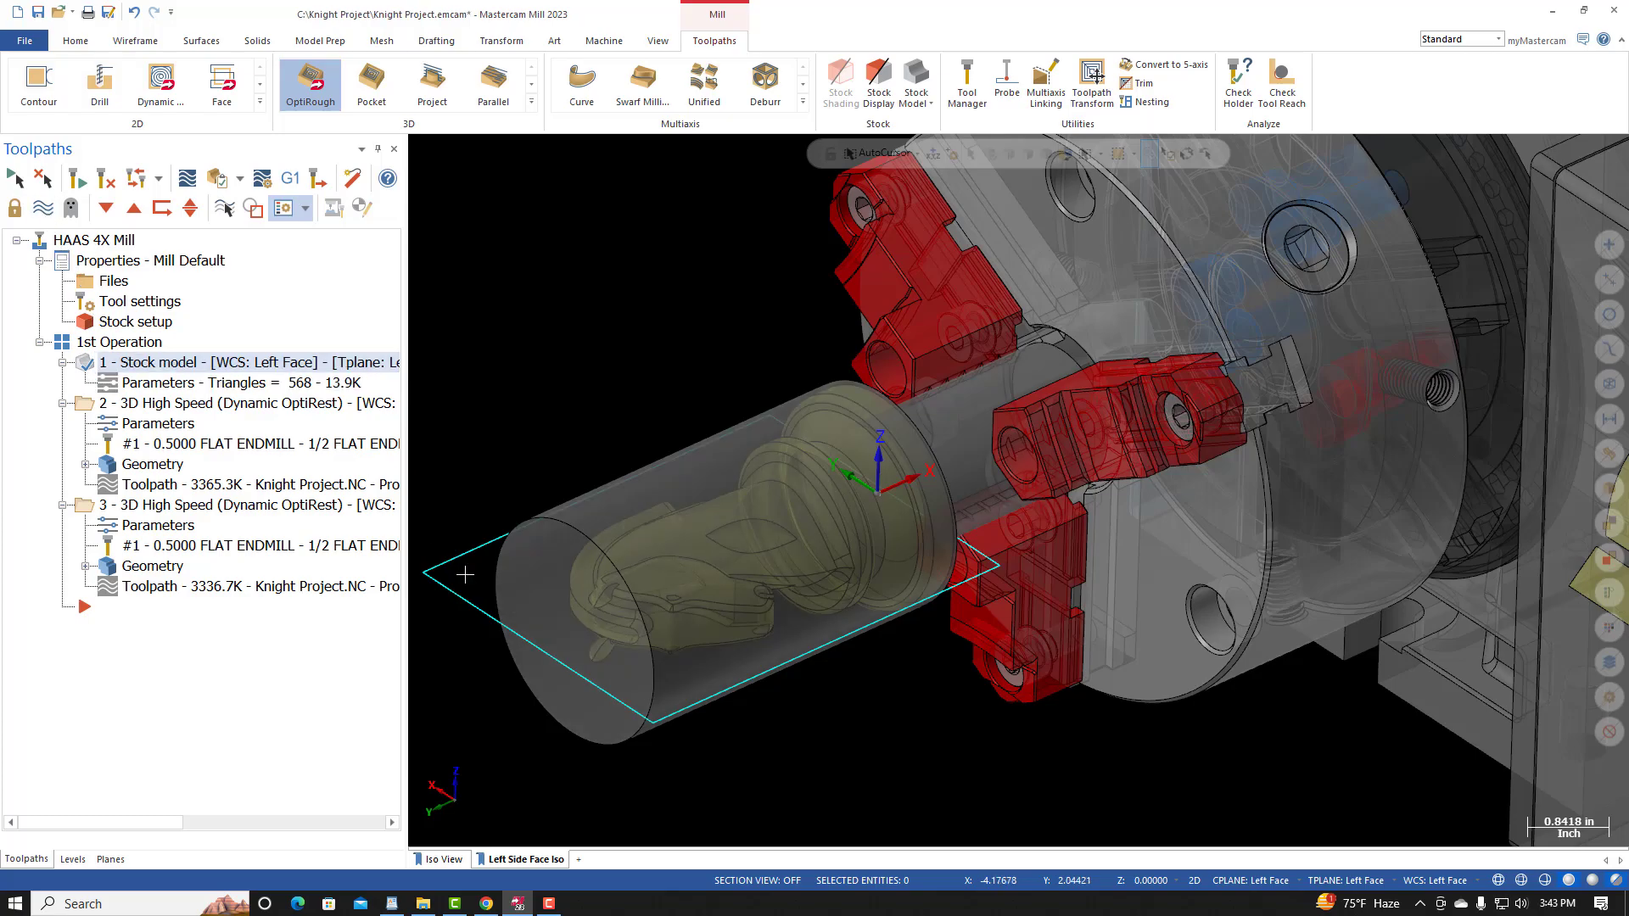
Step: Hide level 6, Material, so only the knight solid, boundary and chuck remain in view
click(73, 859)
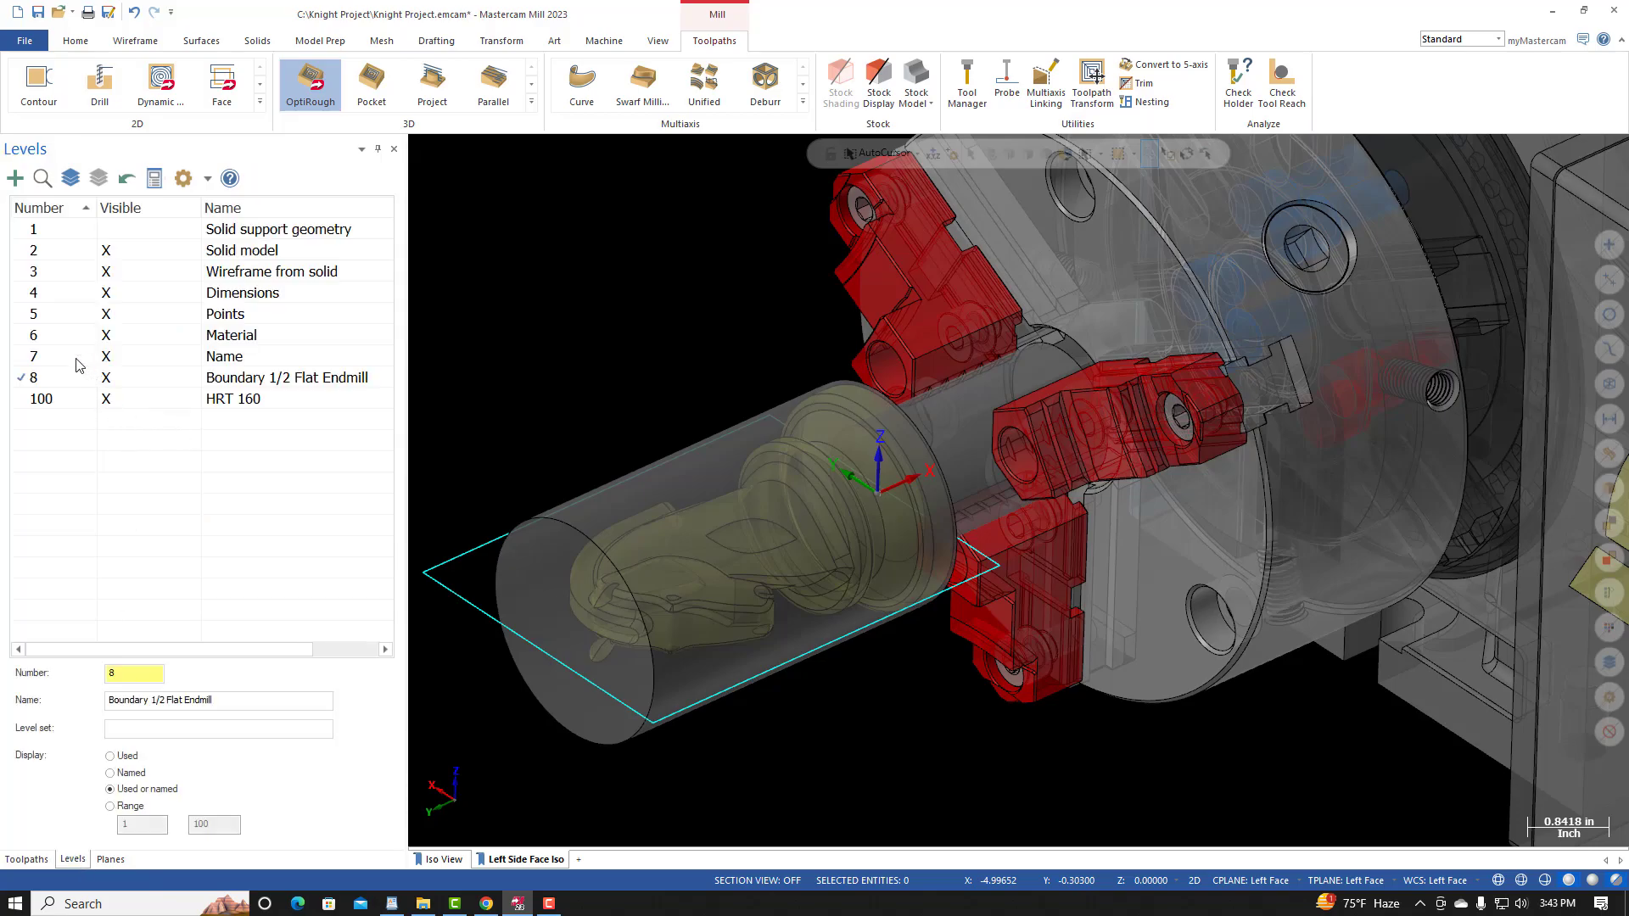
click(116, 338)
click(106, 335)
middle_drag(667, 596, 476, 680)
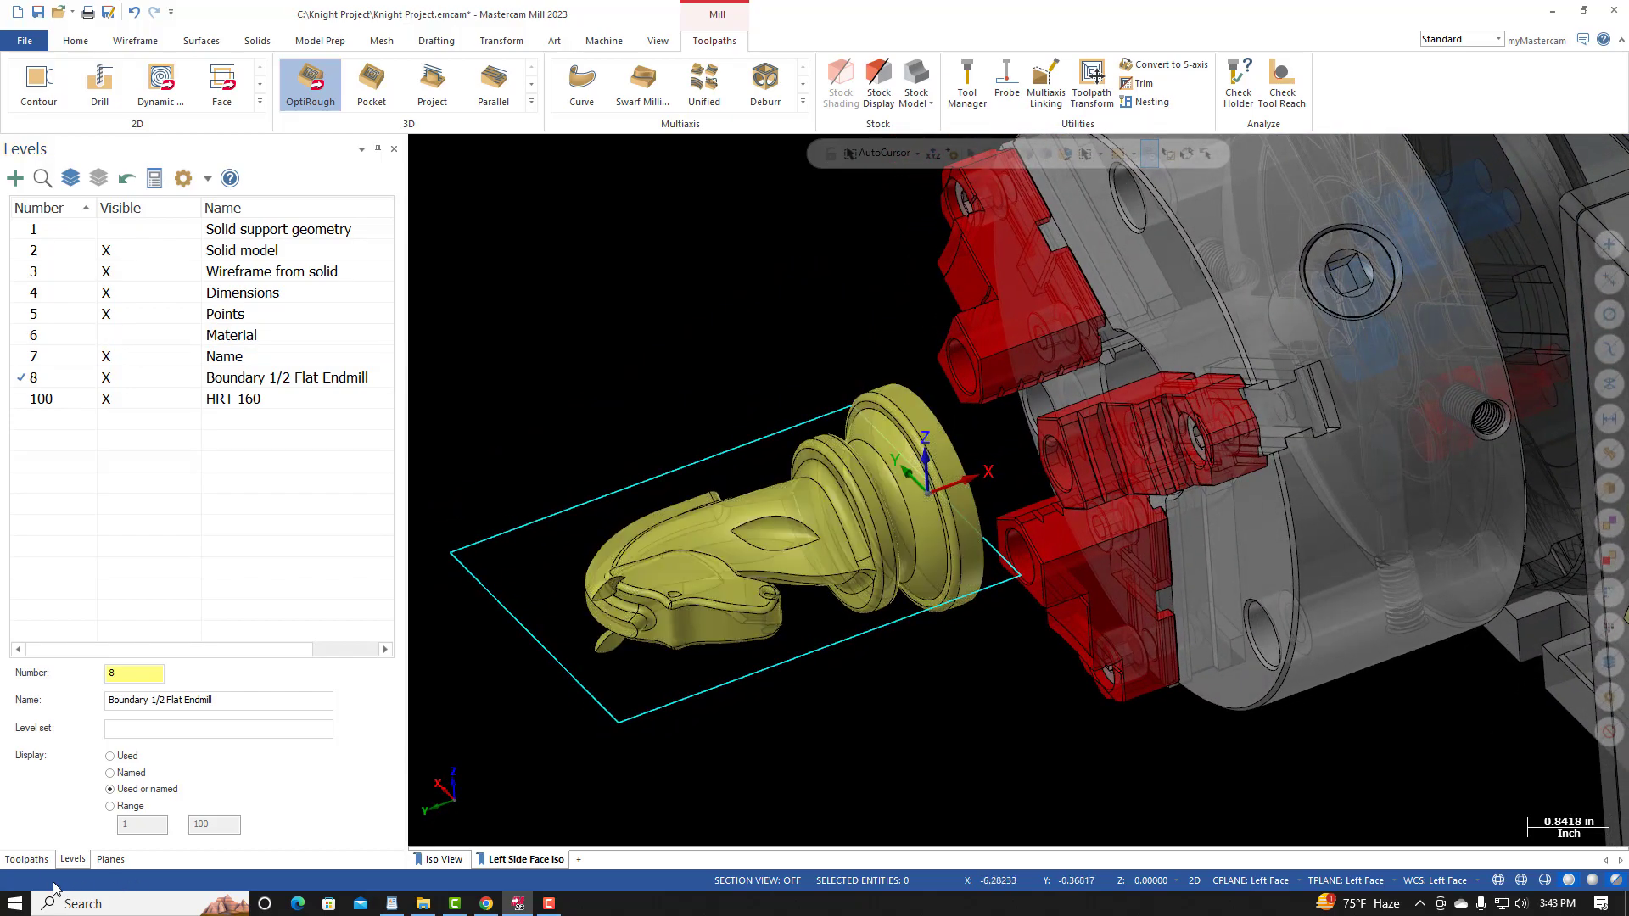
Step: Start a new stock model operation named "Rough 1/2 inch Tool" with the Raw Stock stock model as its initial shape
click(27, 859)
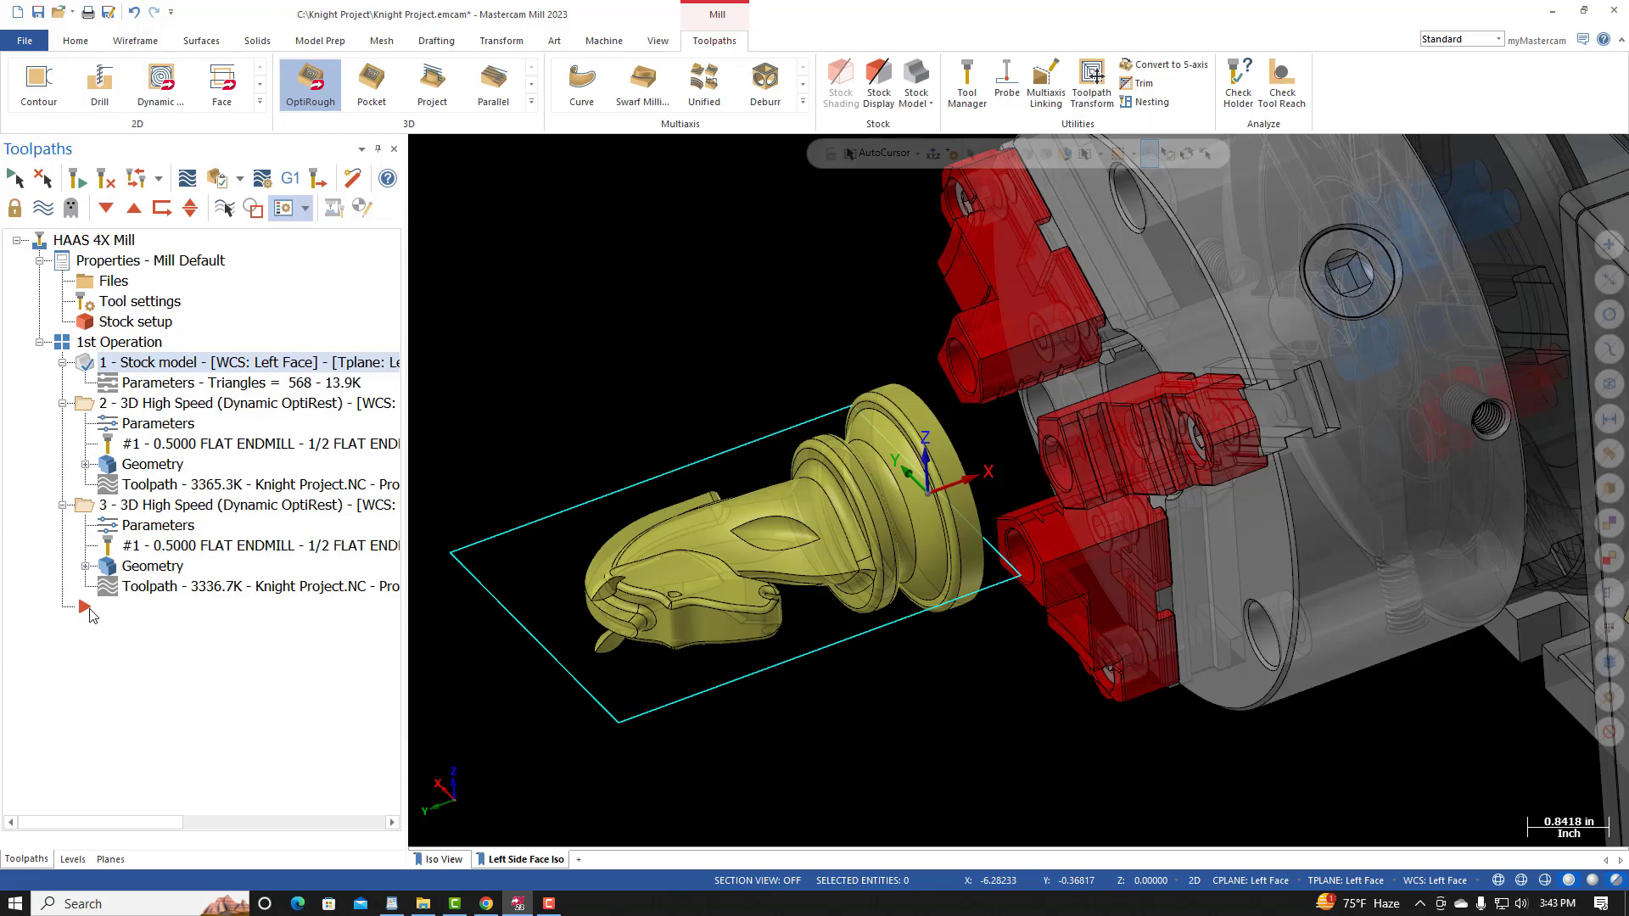
click(916, 80)
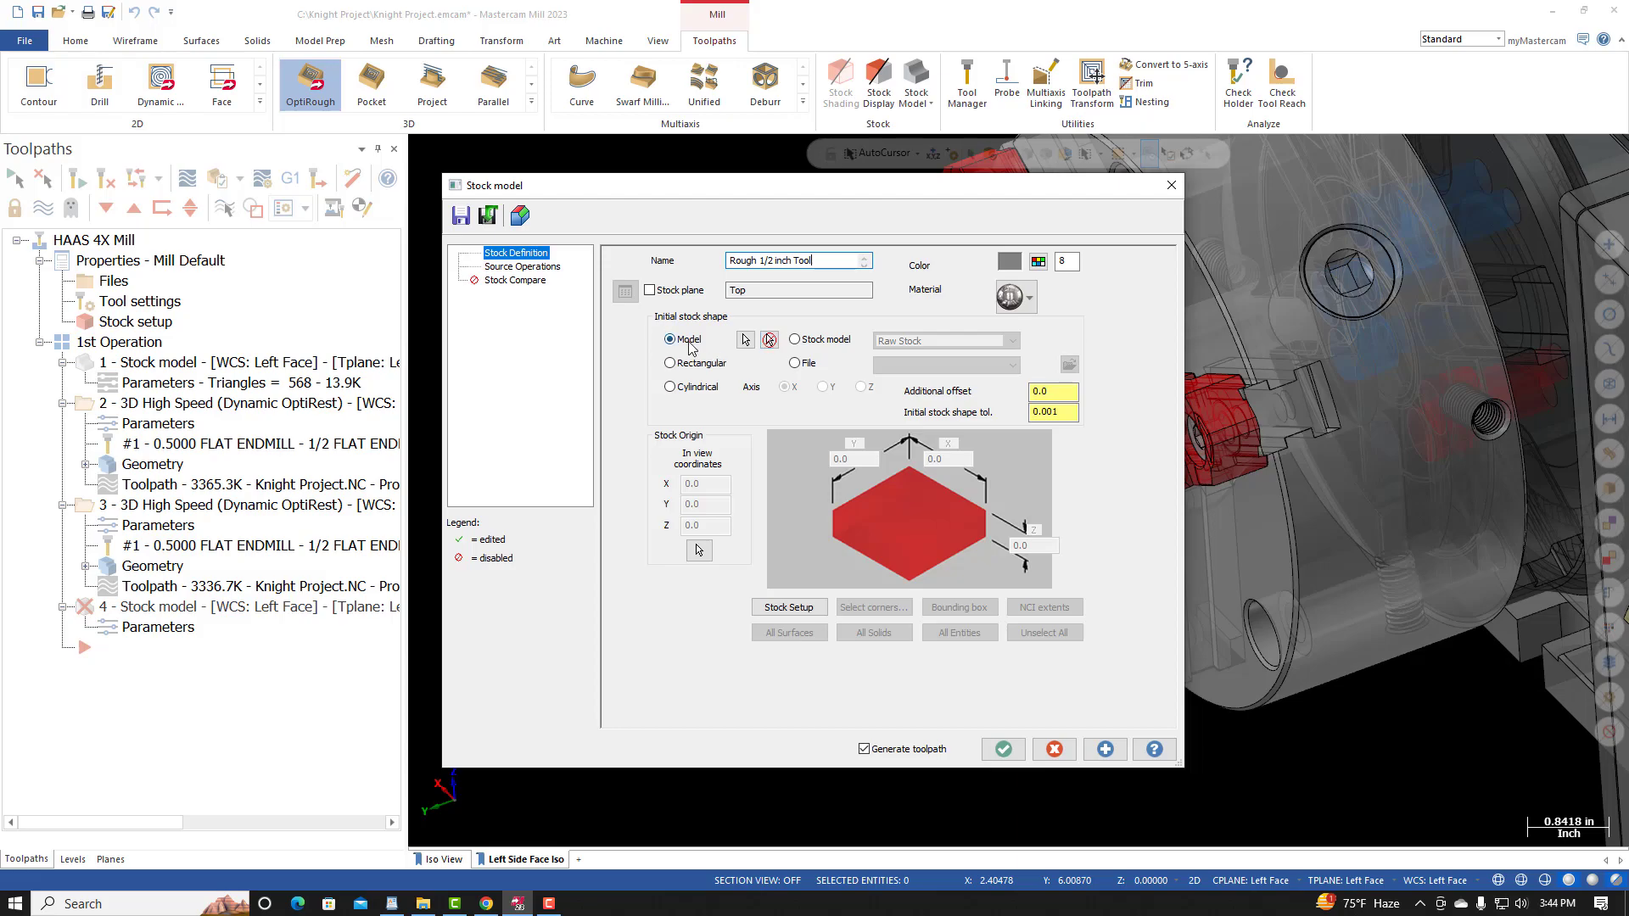
click(795, 340)
click(908, 341)
click(909, 345)
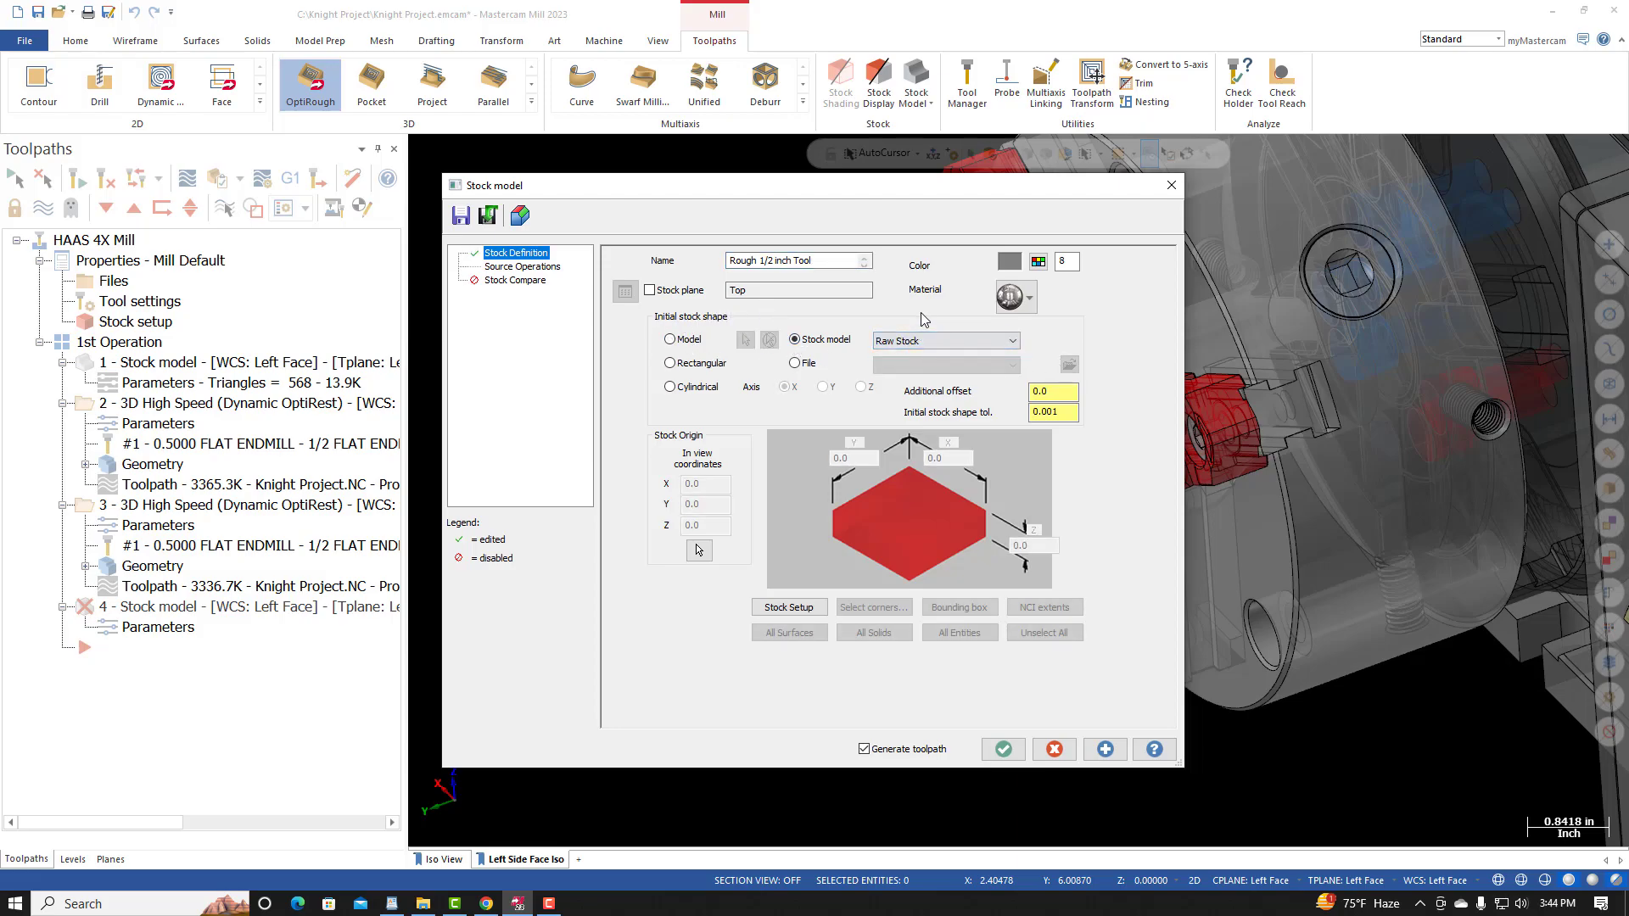
Step: Set both 3D High Speed Dynamic OptiRest operations as the stock model's source operations and generate it
click(539, 268)
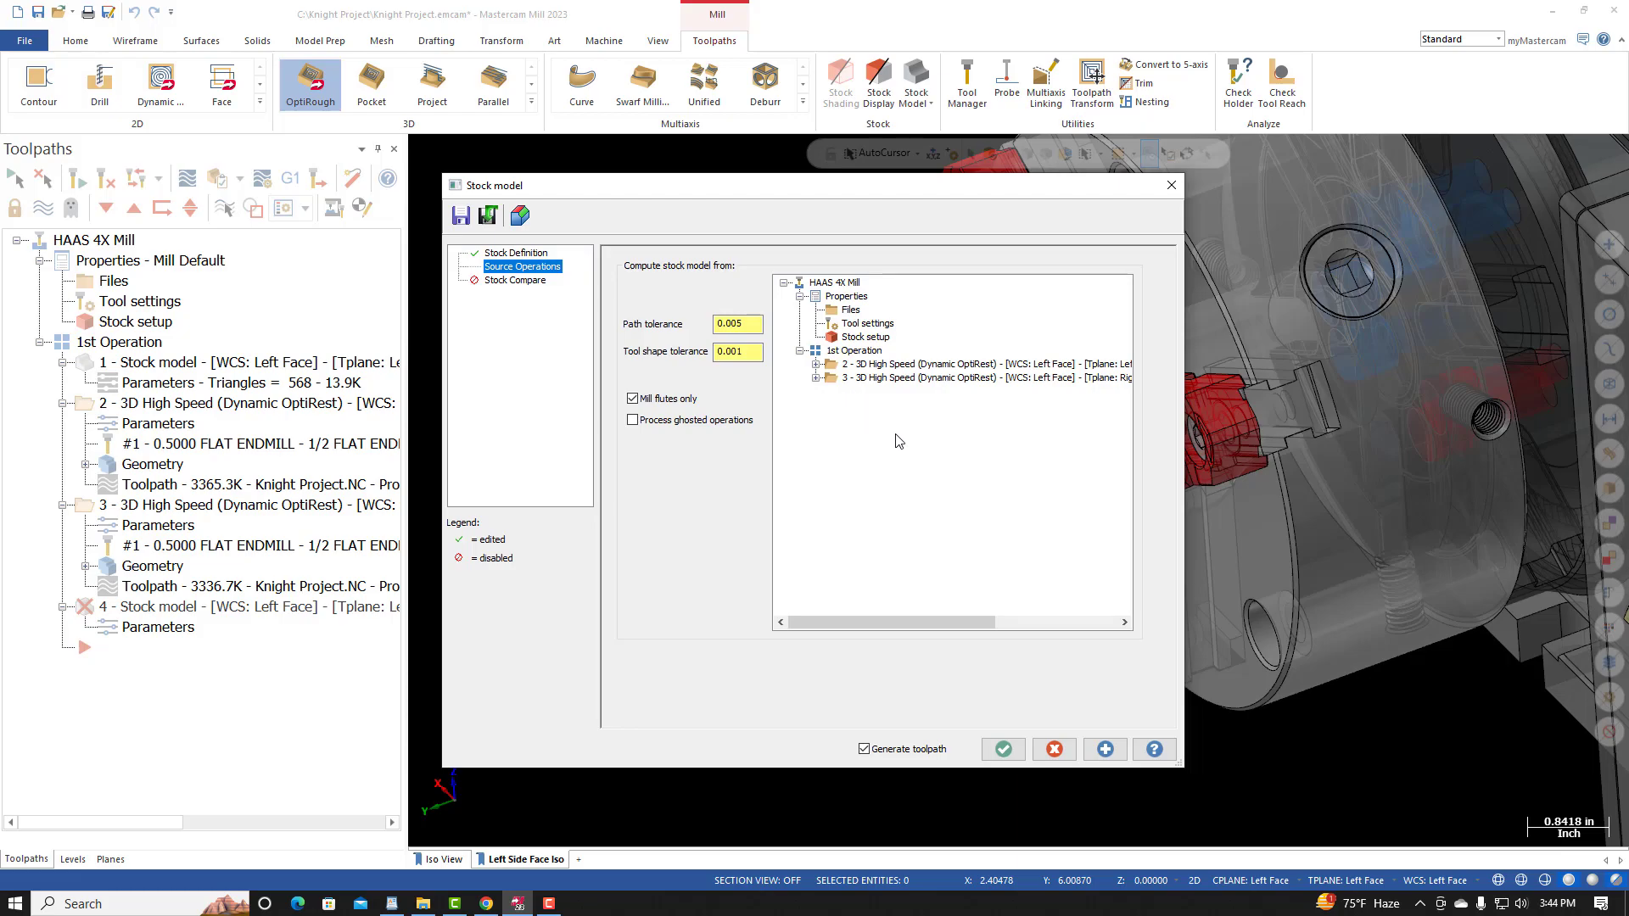
click(850, 366)
ctrl+click(852, 381)
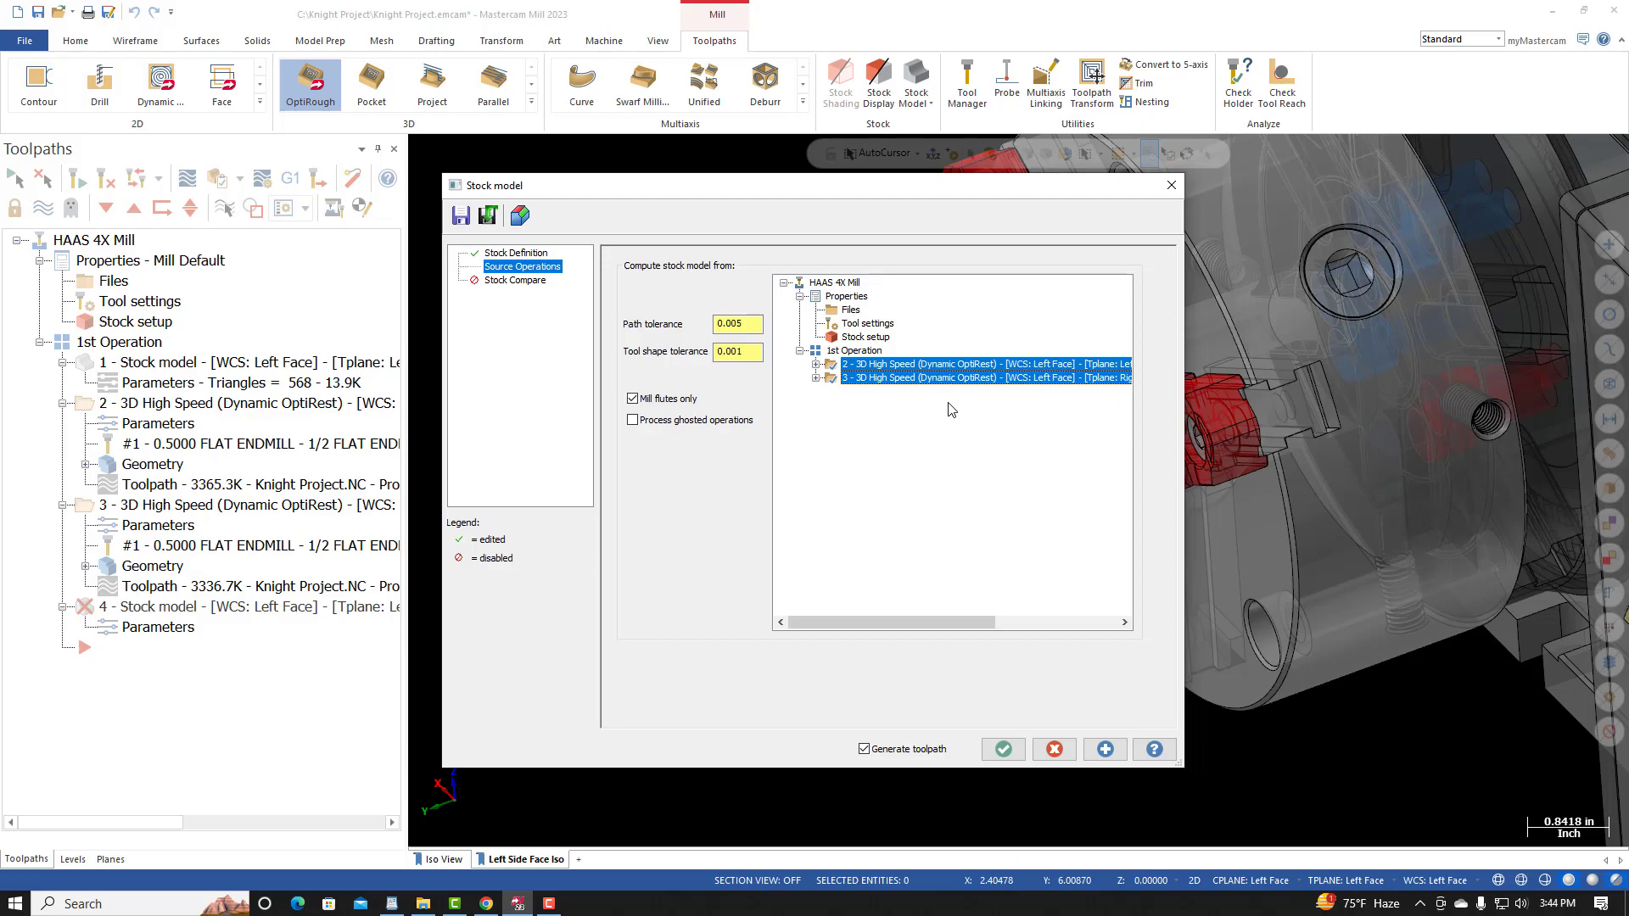
click(1002, 749)
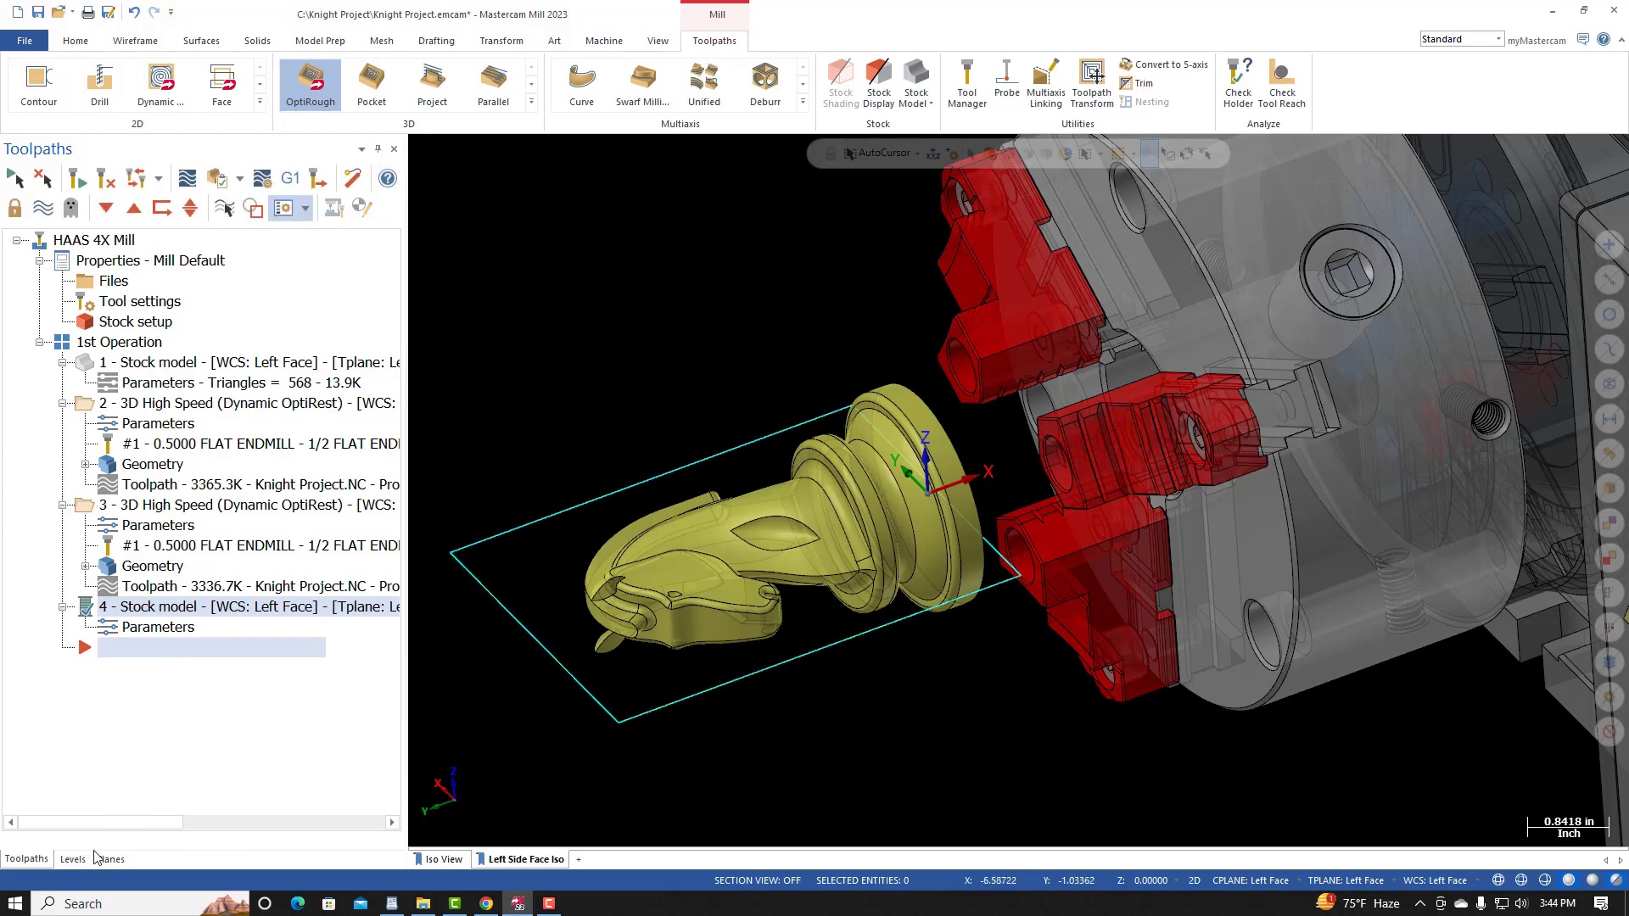
Step: Make level 2, Solid model, the active level and hide level 8, Boundary 1/2 Flat Endmill
click(73, 860)
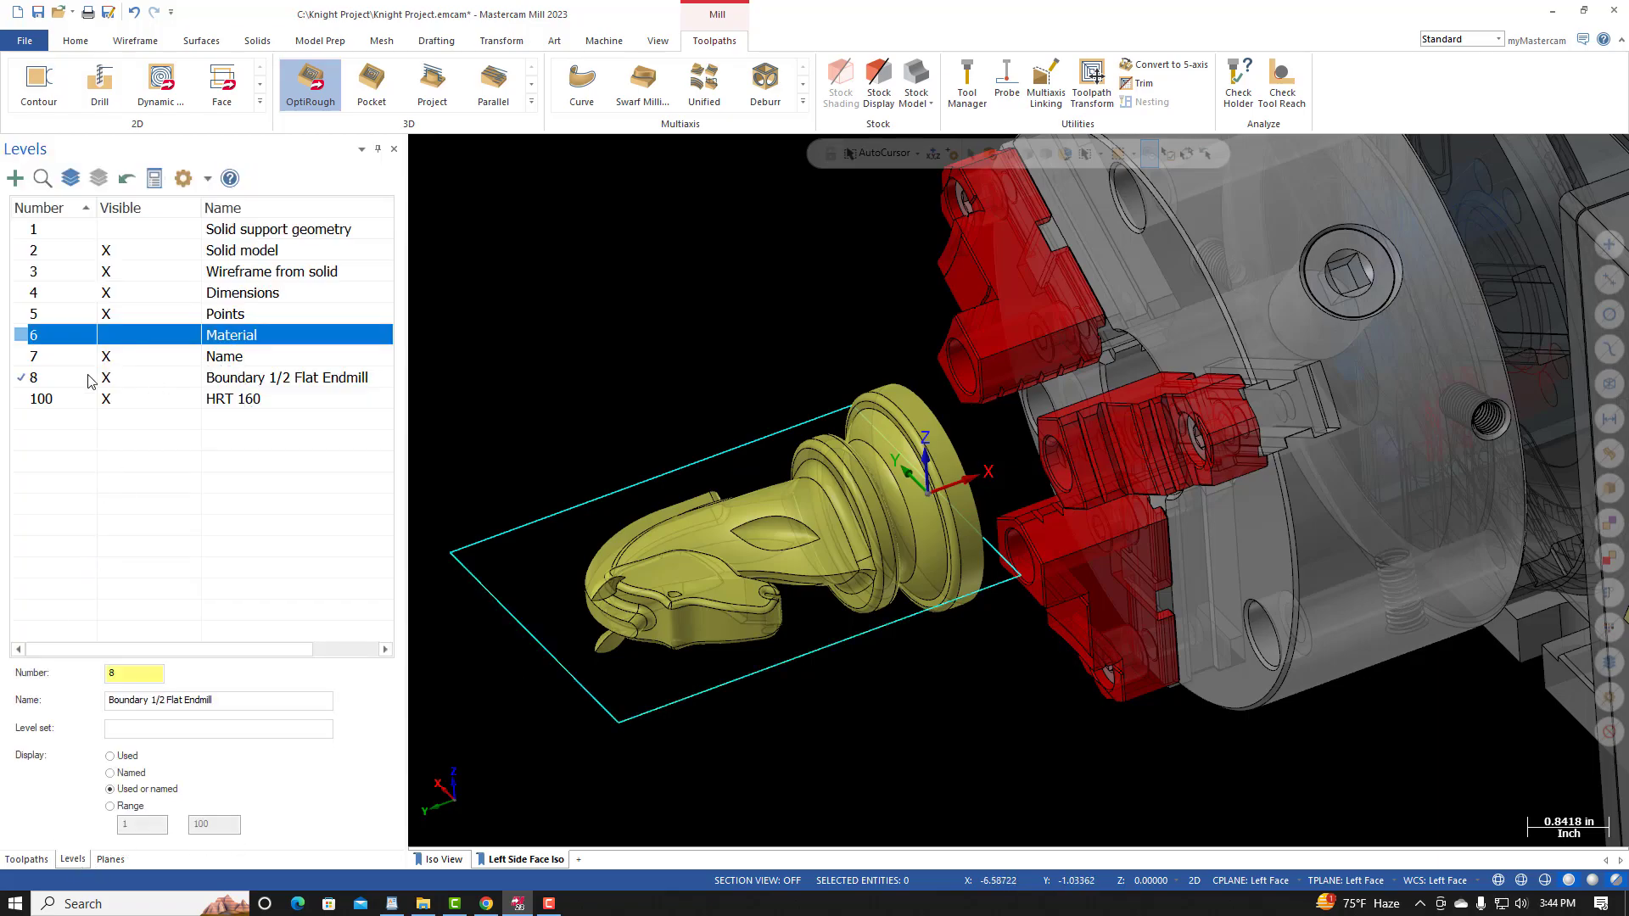
click(24, 254)
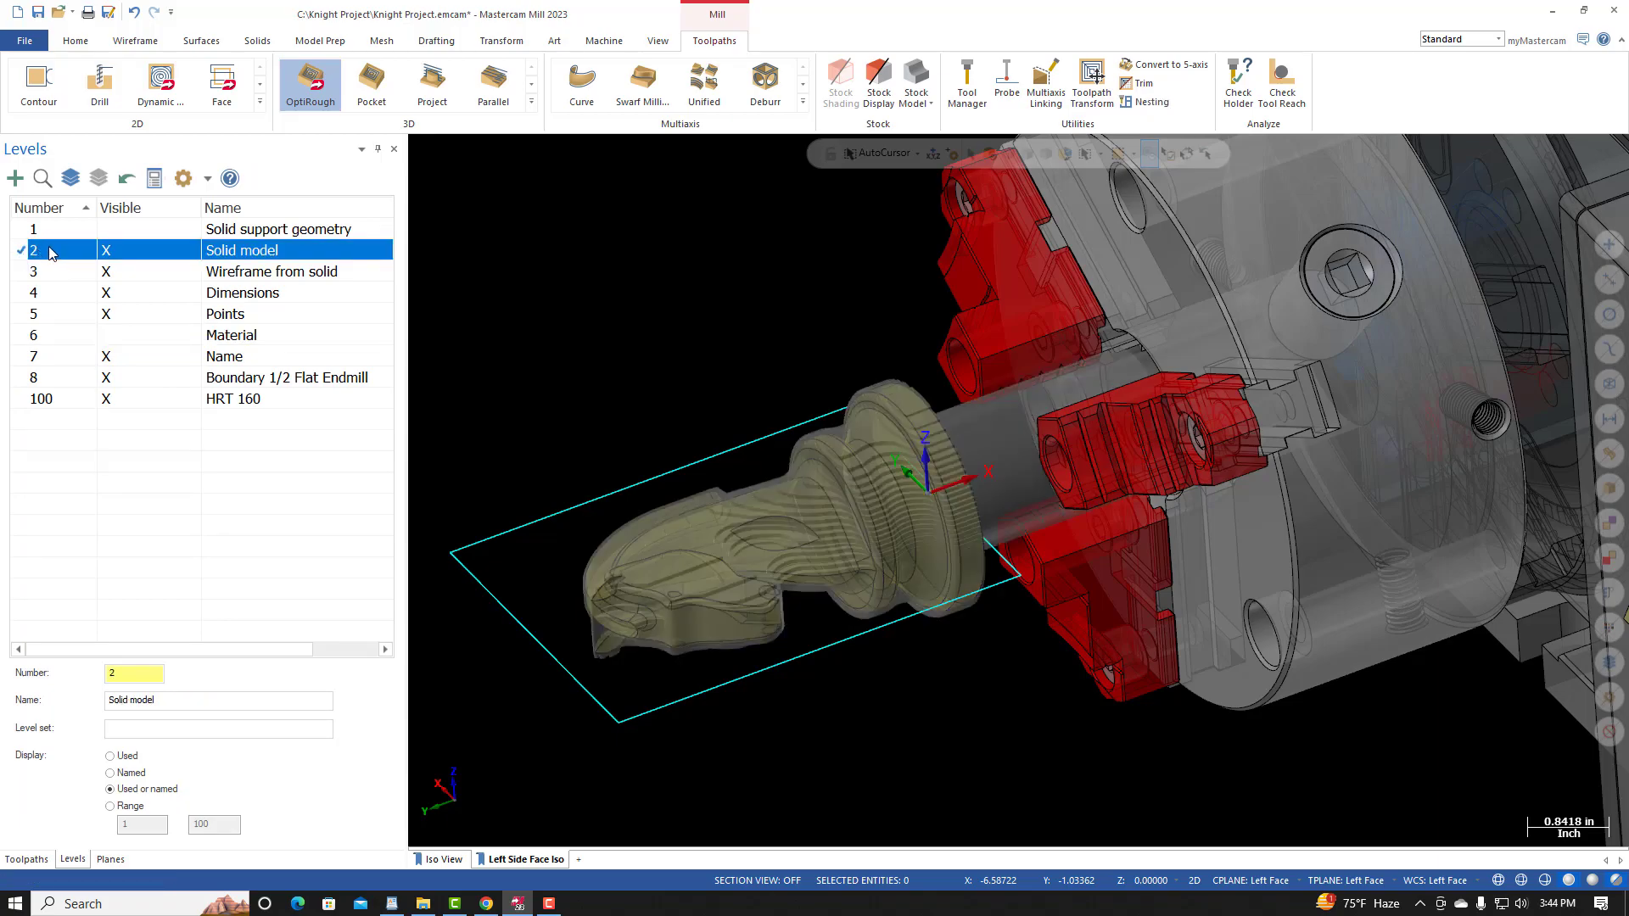
click(107, 382)
click(106, 378)
Step: Examine the material left on the knight by comparing the roughed stock model with the solid from several angles
middle_drag(649, 683, 407, 537)
click(27, 859)
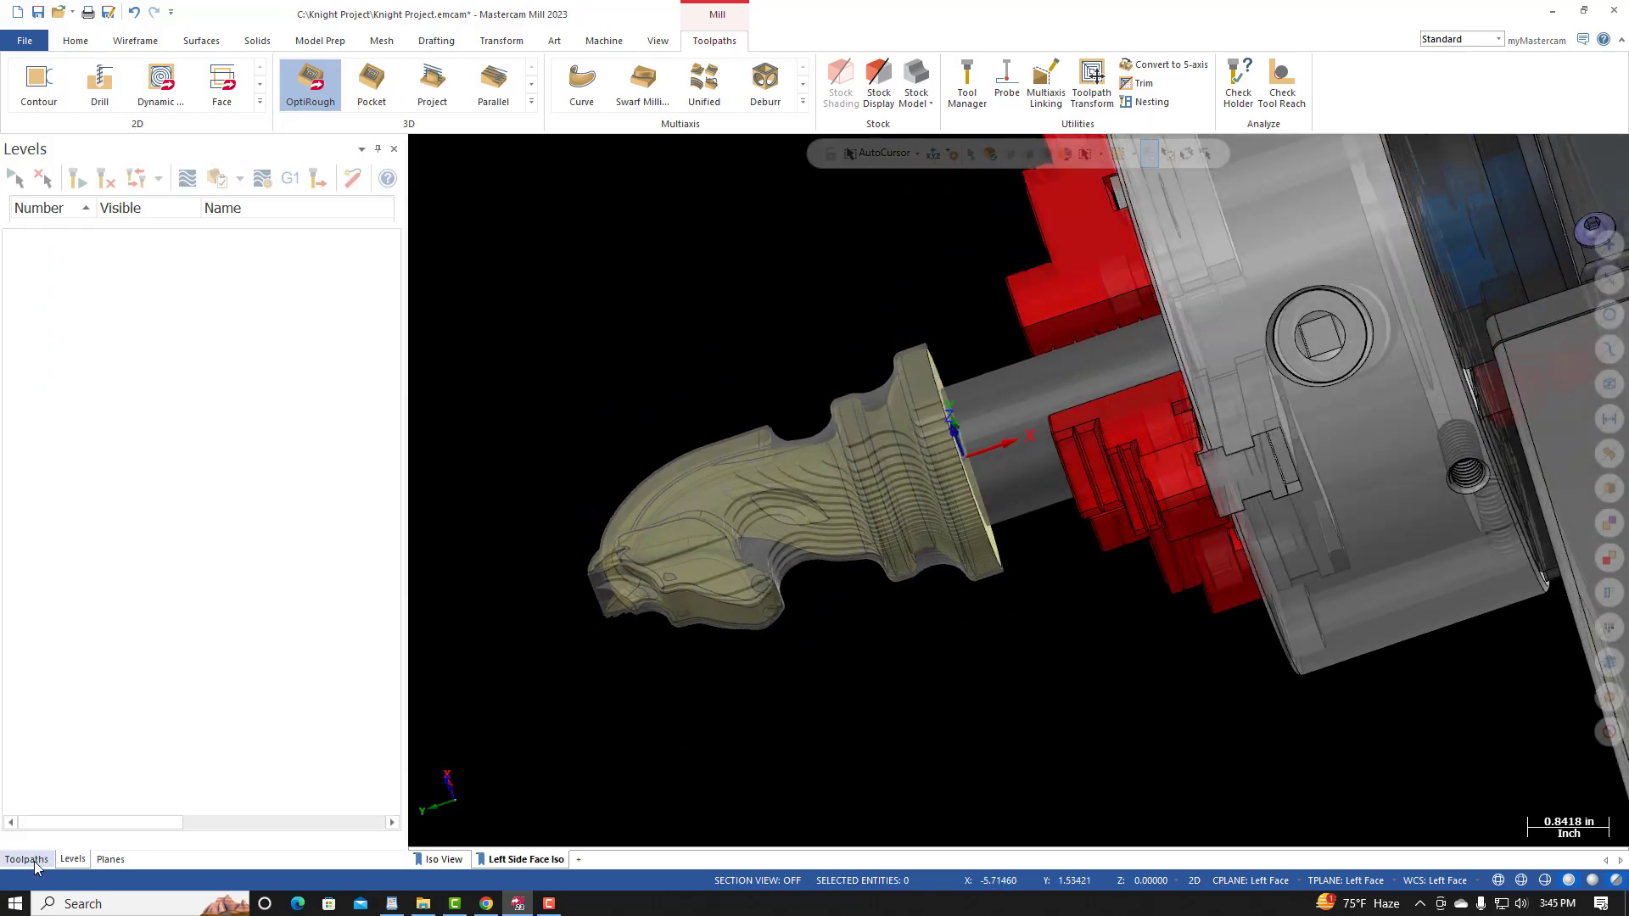
middle_drag(608, 425, 523, 407)
scroll(523, 407, up, 8)
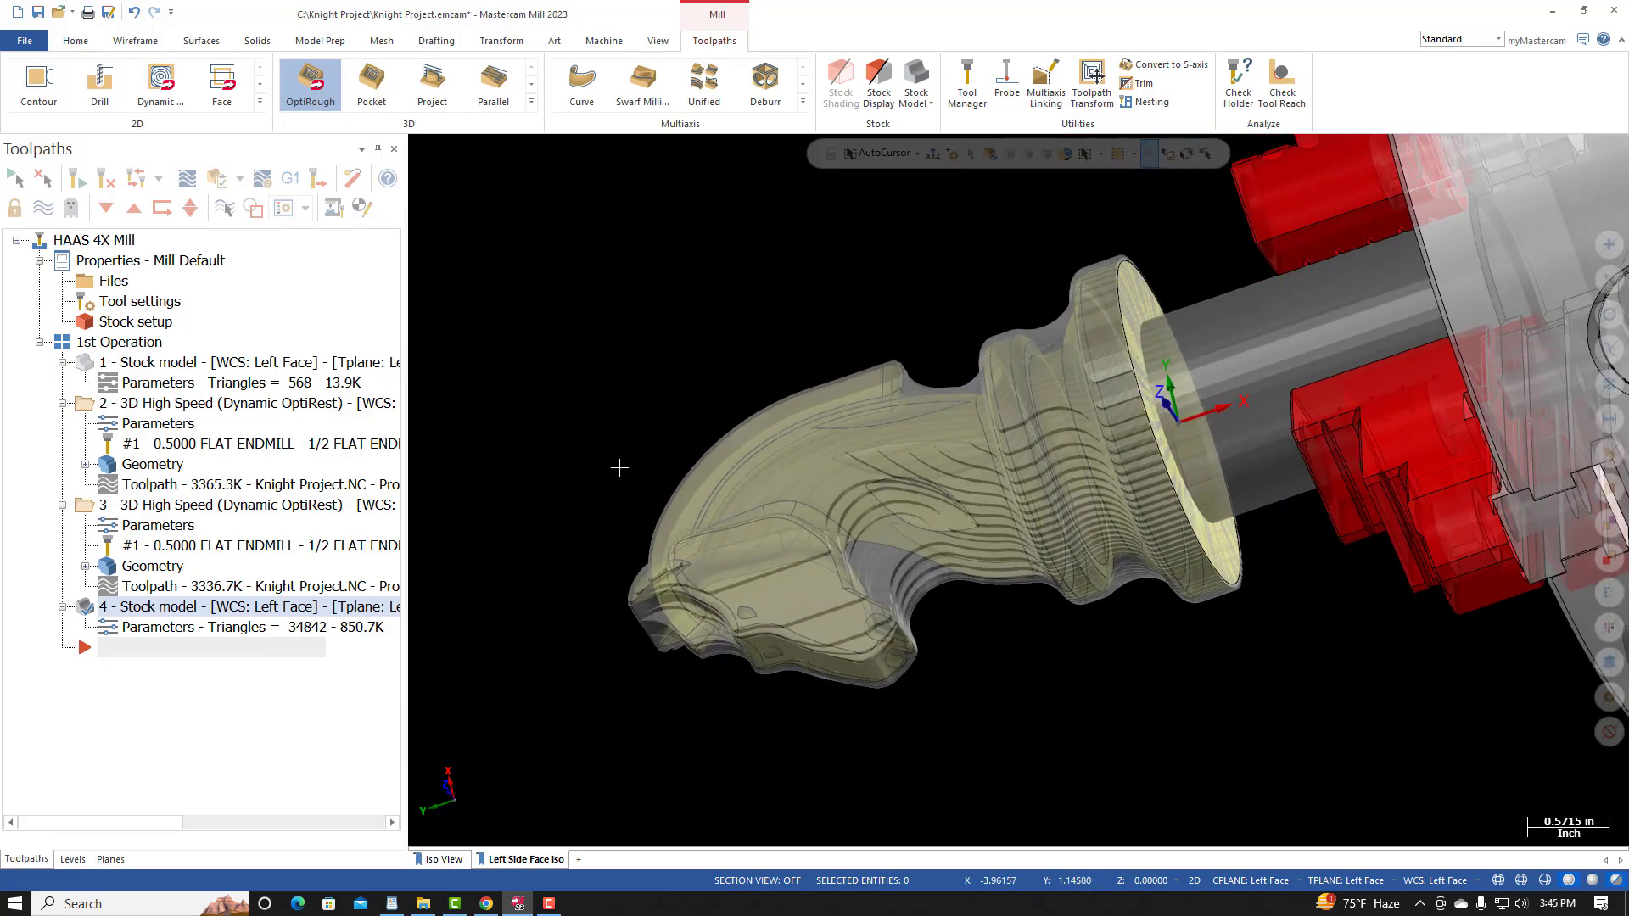
middle_drag(621, 470, 666, 486)
mouse_move(862, 585)
middle_down()
mouse_move(873, 629)
mouse_move(860, 598)
middle_up()
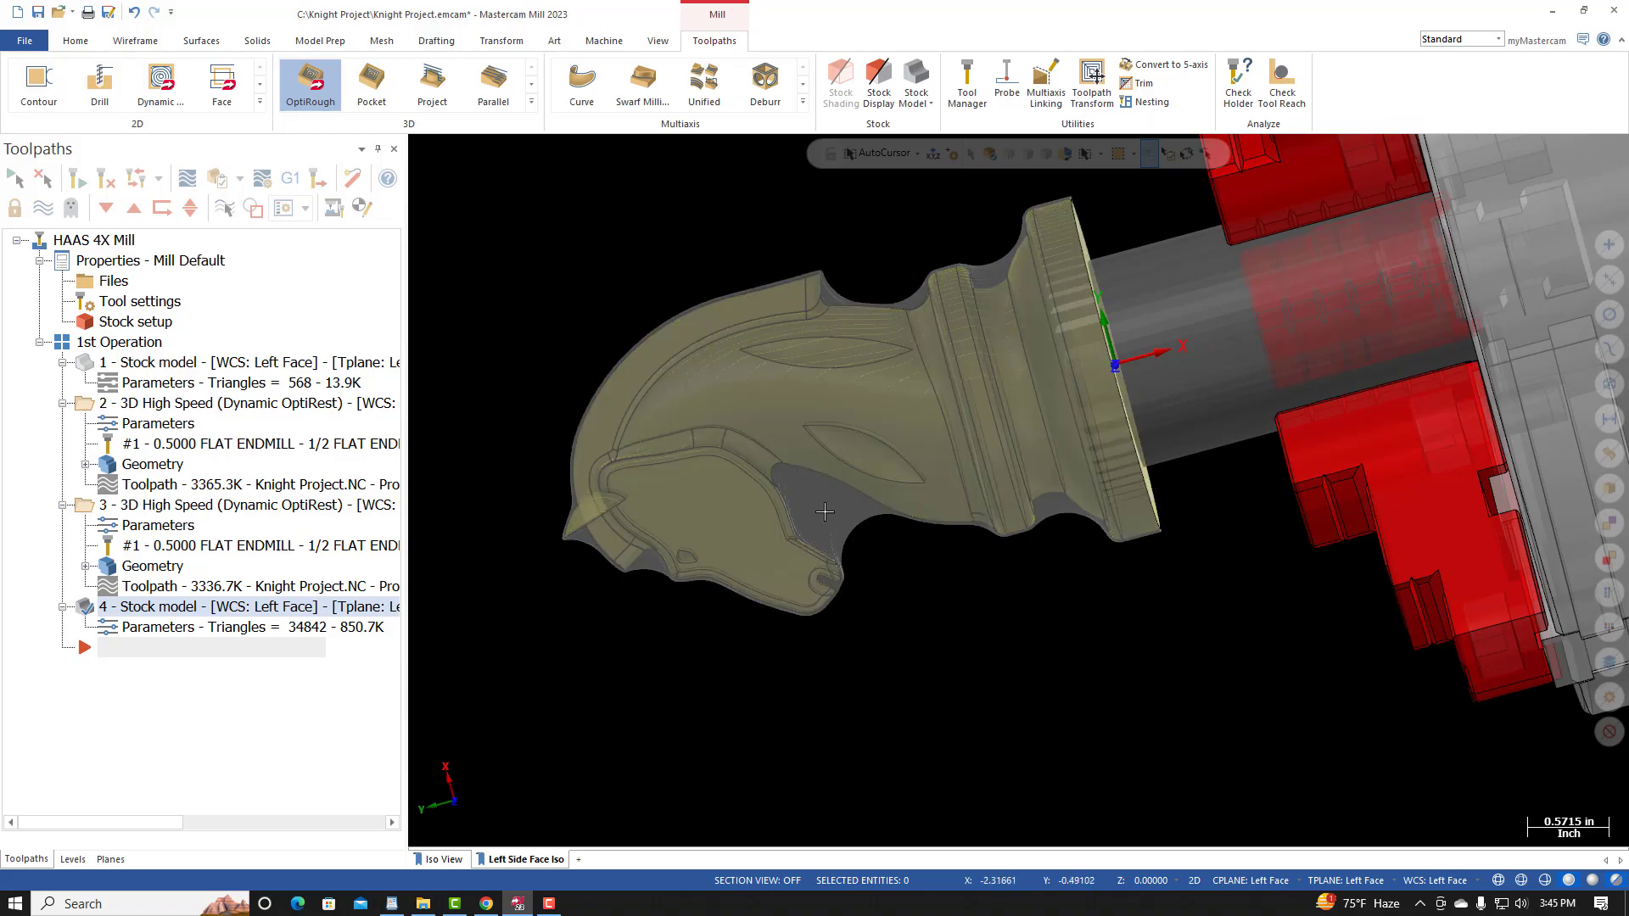
mouse_move(829, 630)
middle_down()
mouse_move(851, 603)
mouse_move(849, 631)
middle_up()
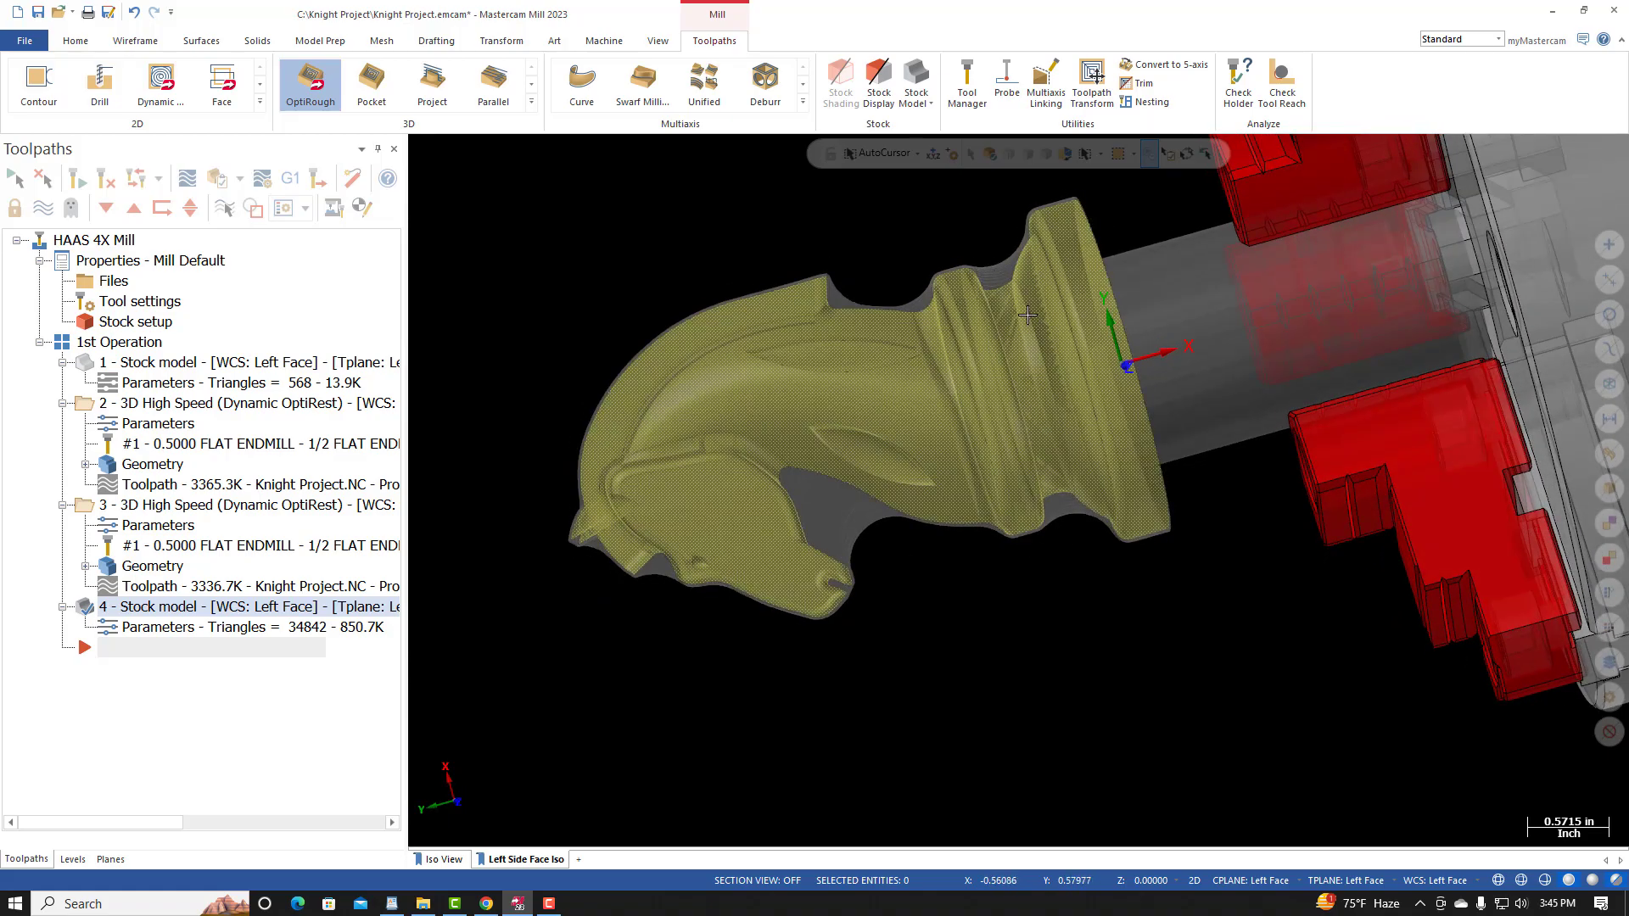
middle_drag(1027, 384, 951, 475)
middle_drag(900, 656, 913, 596)
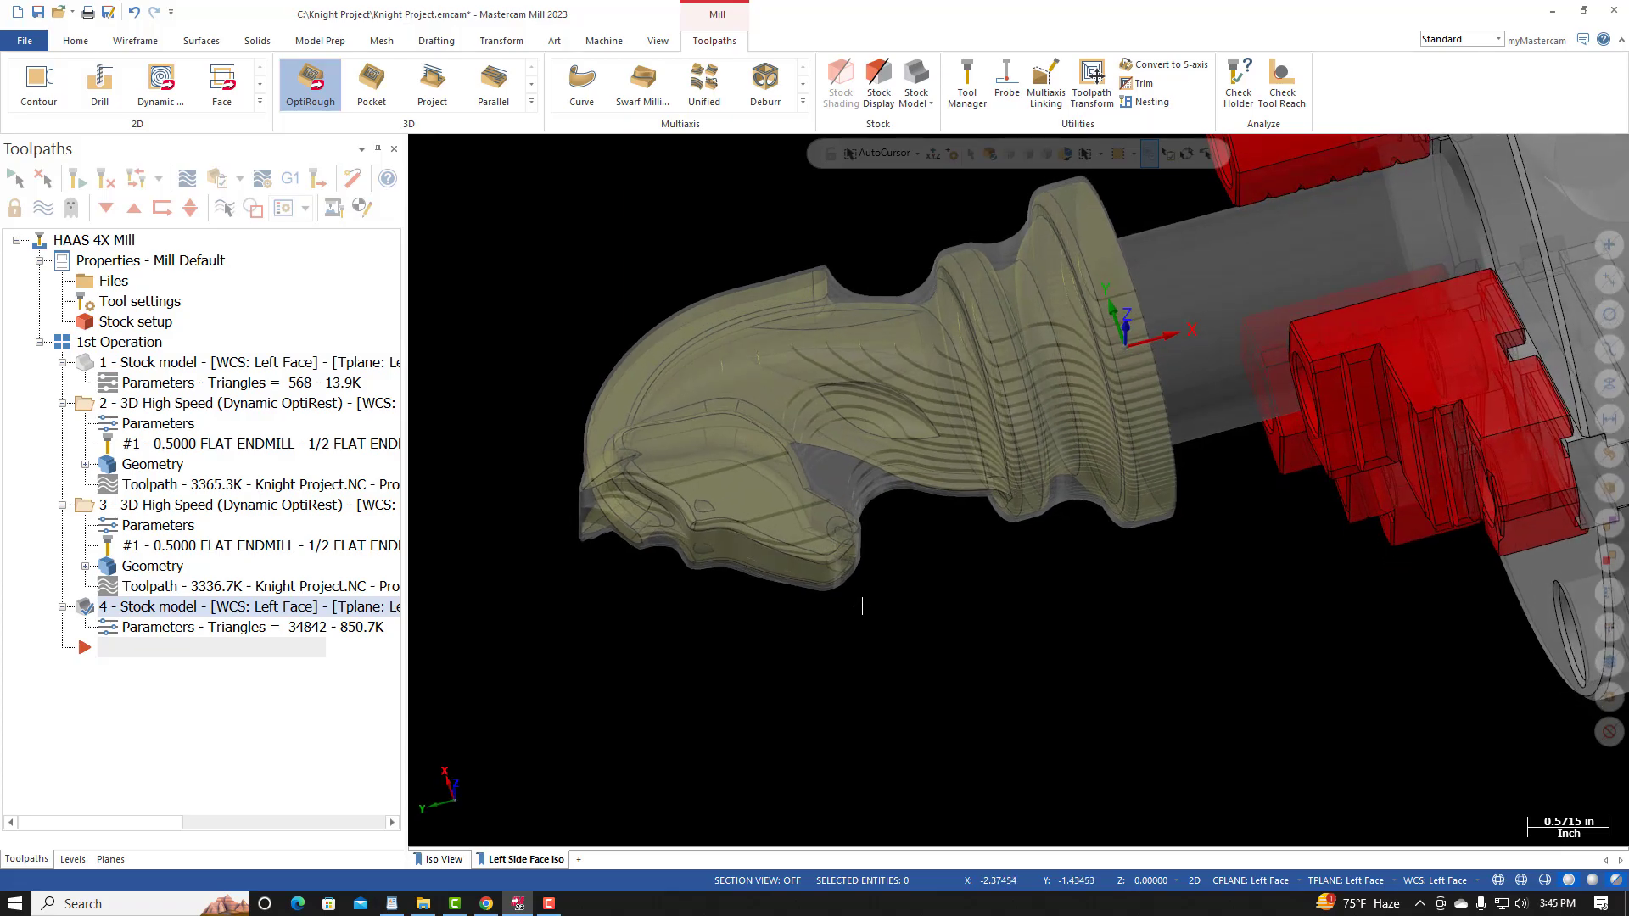
middle_drag(857, 479, 960, 564)
scroll(936, 580, down, 1)
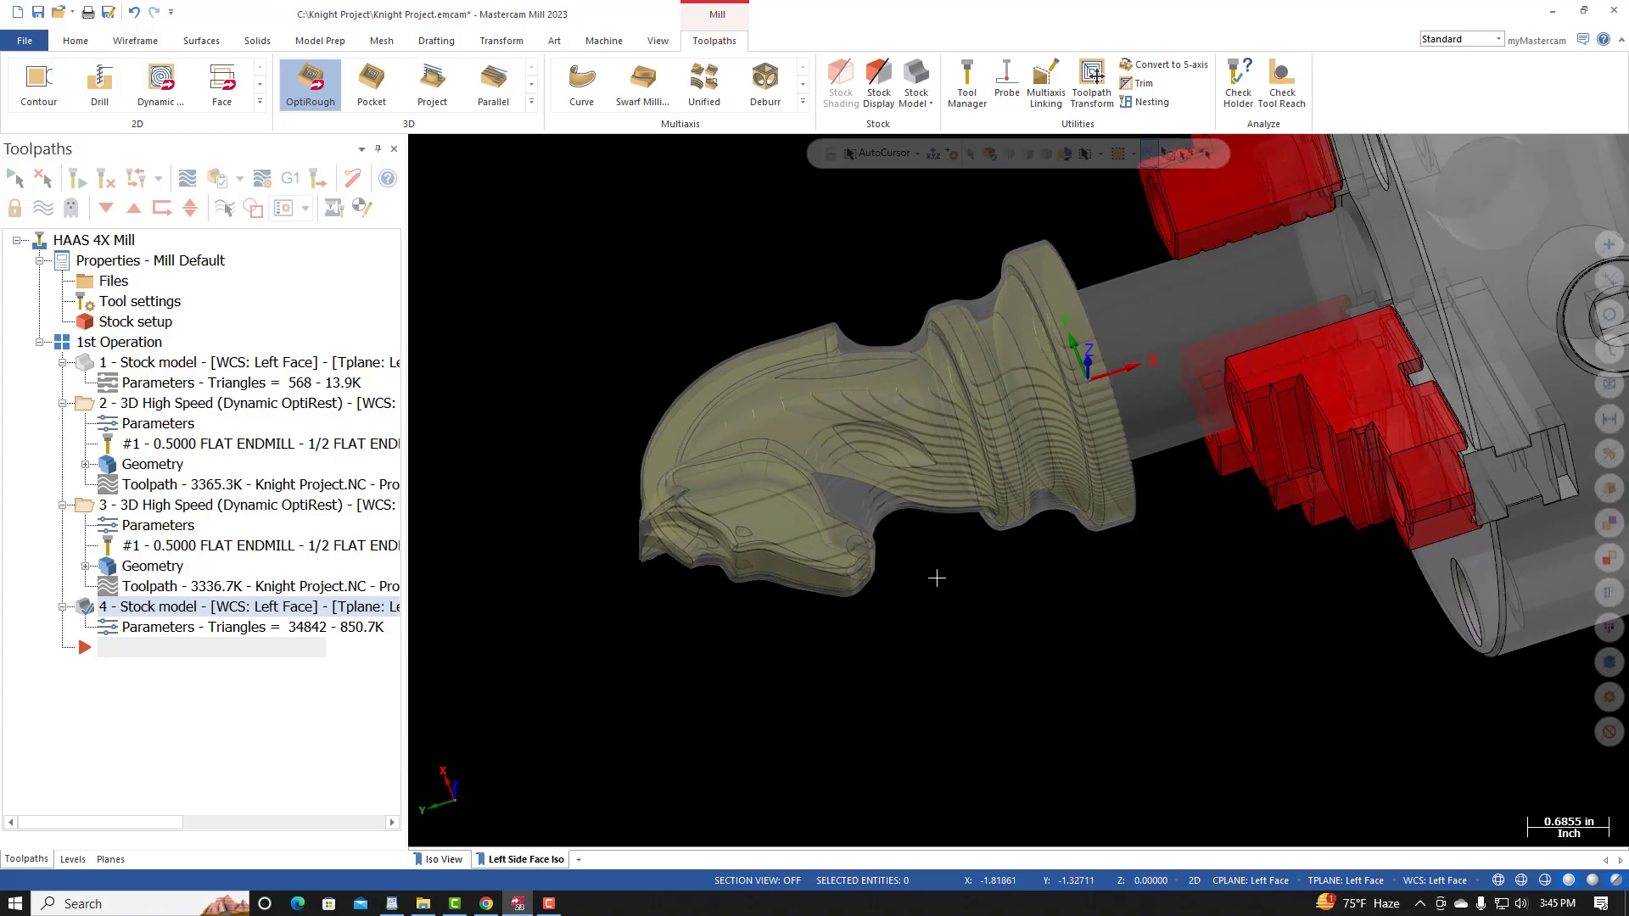
scroll(937, 581, down, 1)
scroll(885, 450, up, 1)
scroll(802, 624, up, 1)
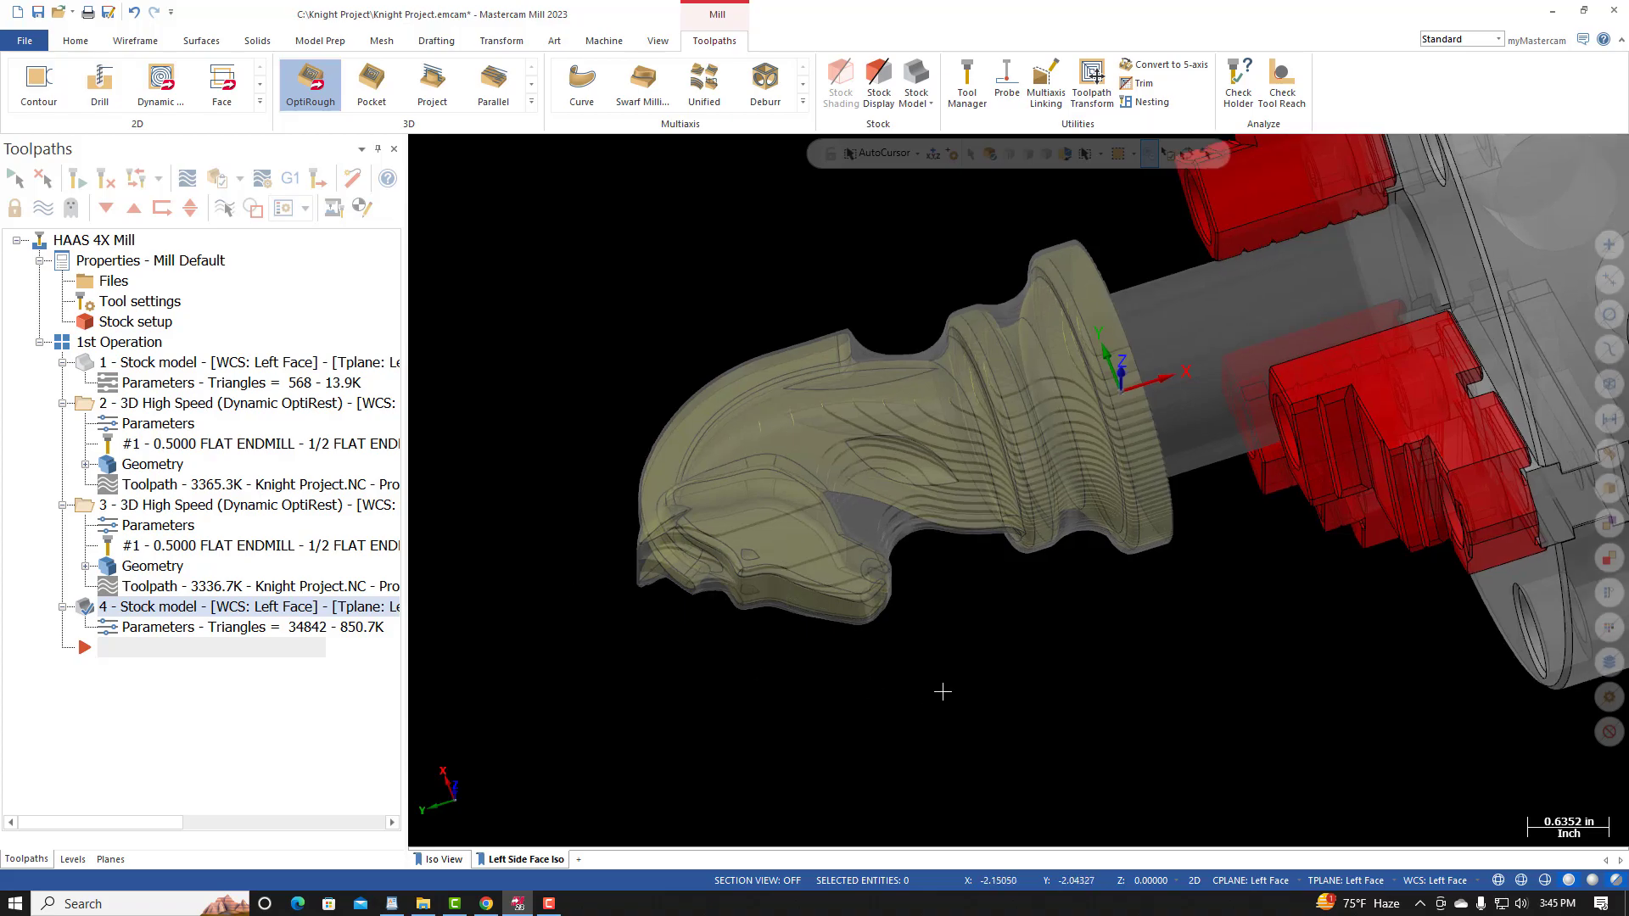
middle_drag(948, 695, 956, 716)
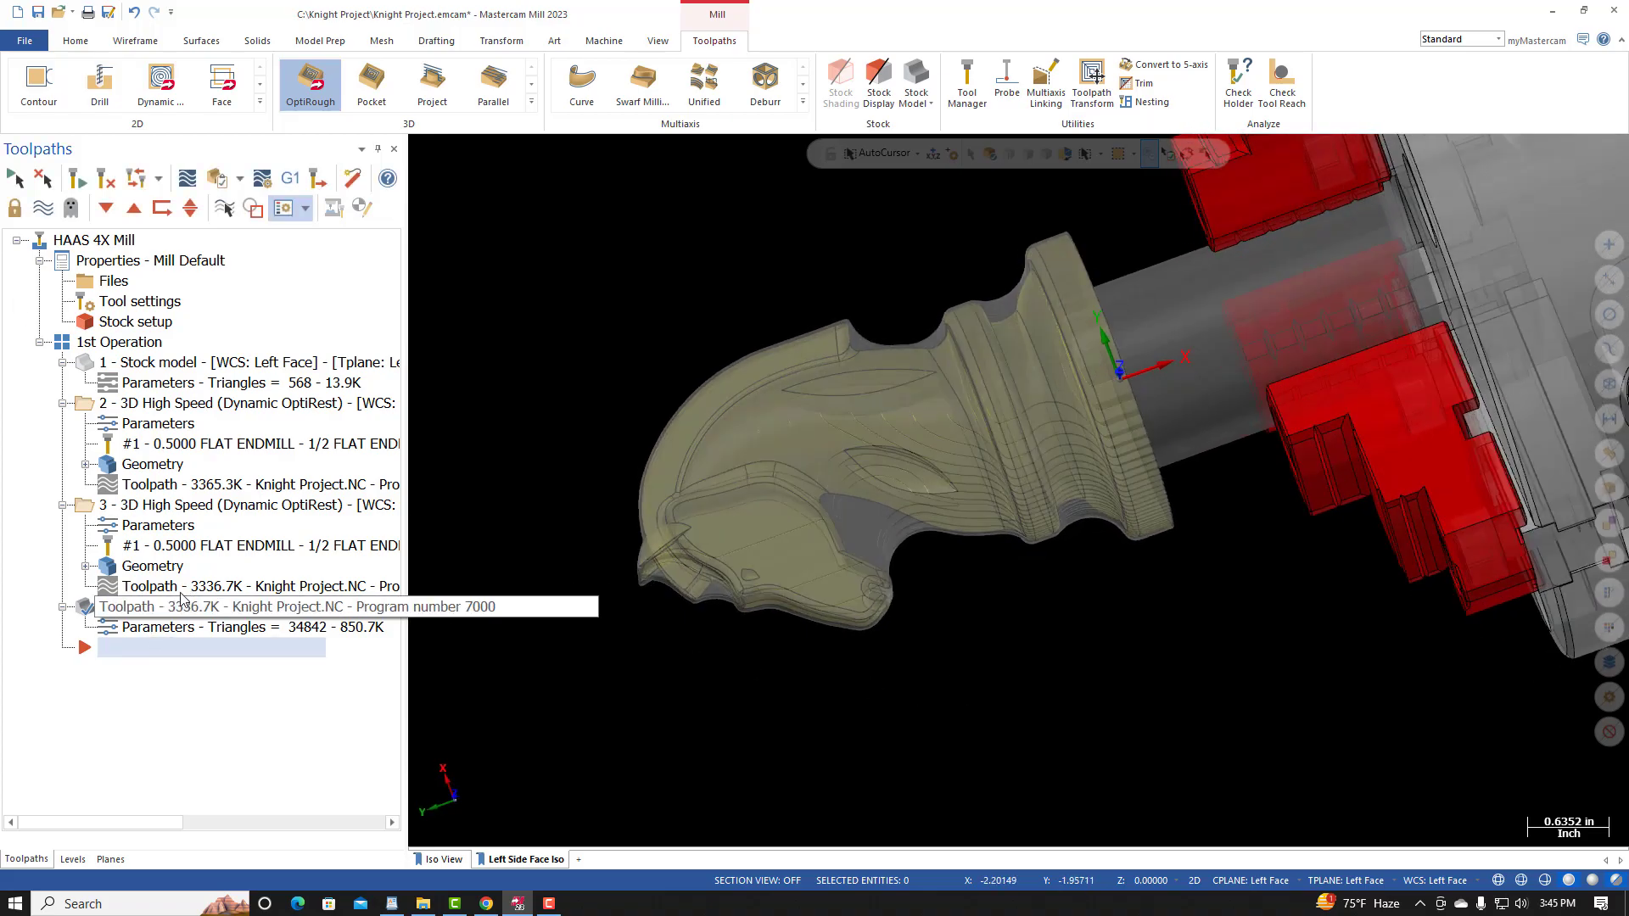
Step: Turn off the display of the Rough 1/2 inch Tool stock model and select the whole 1st Operation group
click(42, 209)
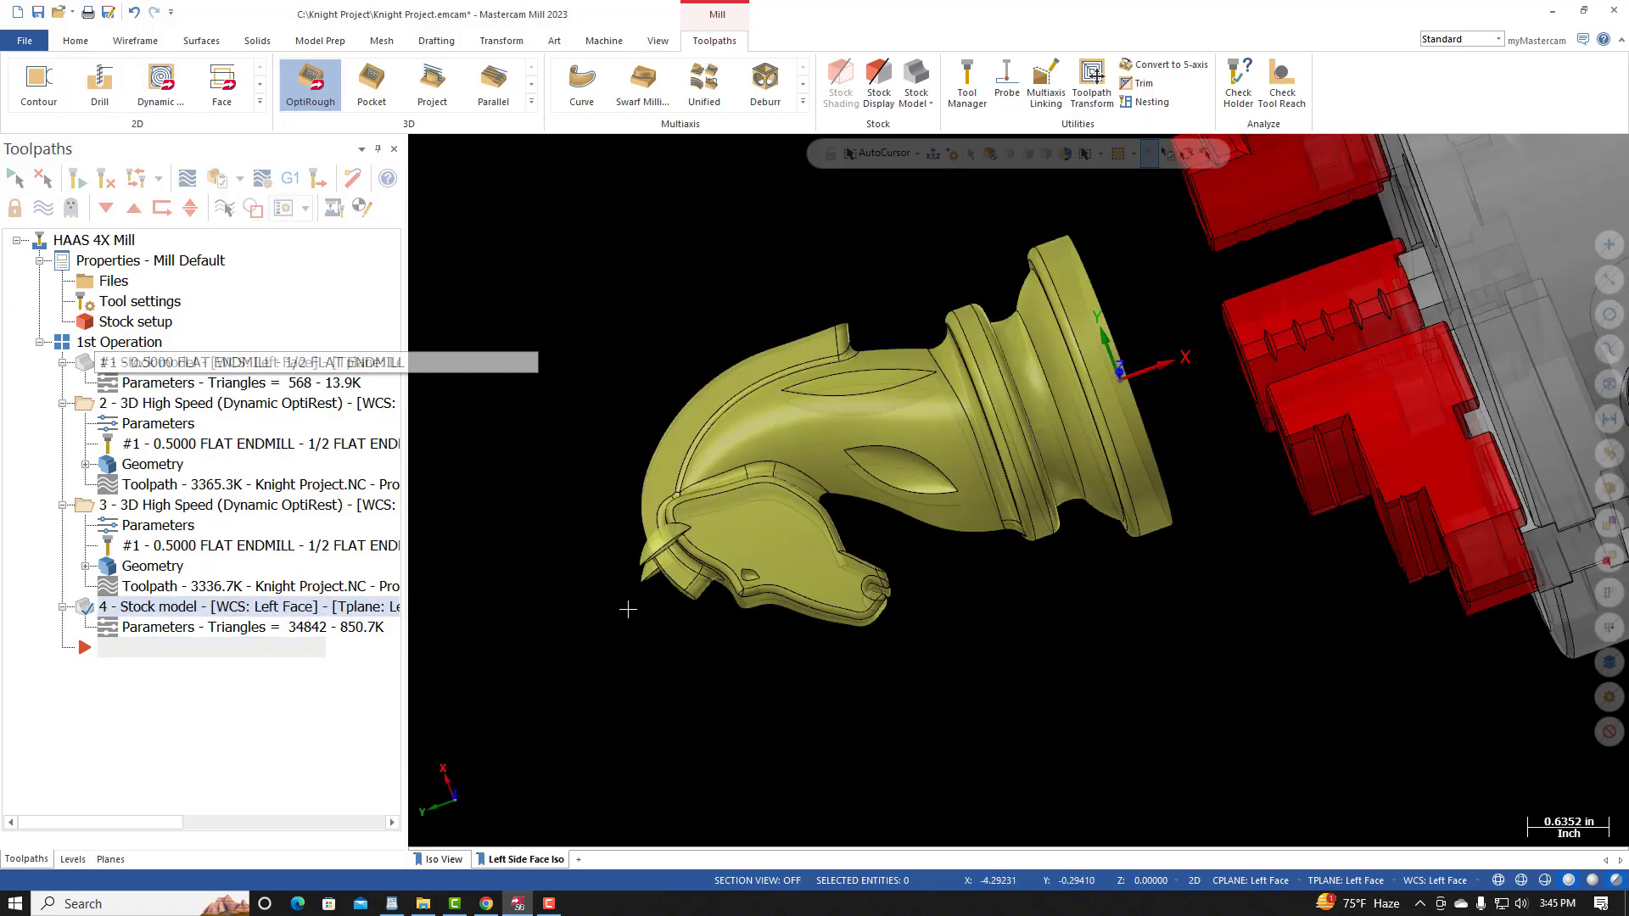
middle_drag(640, 618, 659, 574)
scroll(908, 560, down, 2)
scroll(966, 401, down, 2)
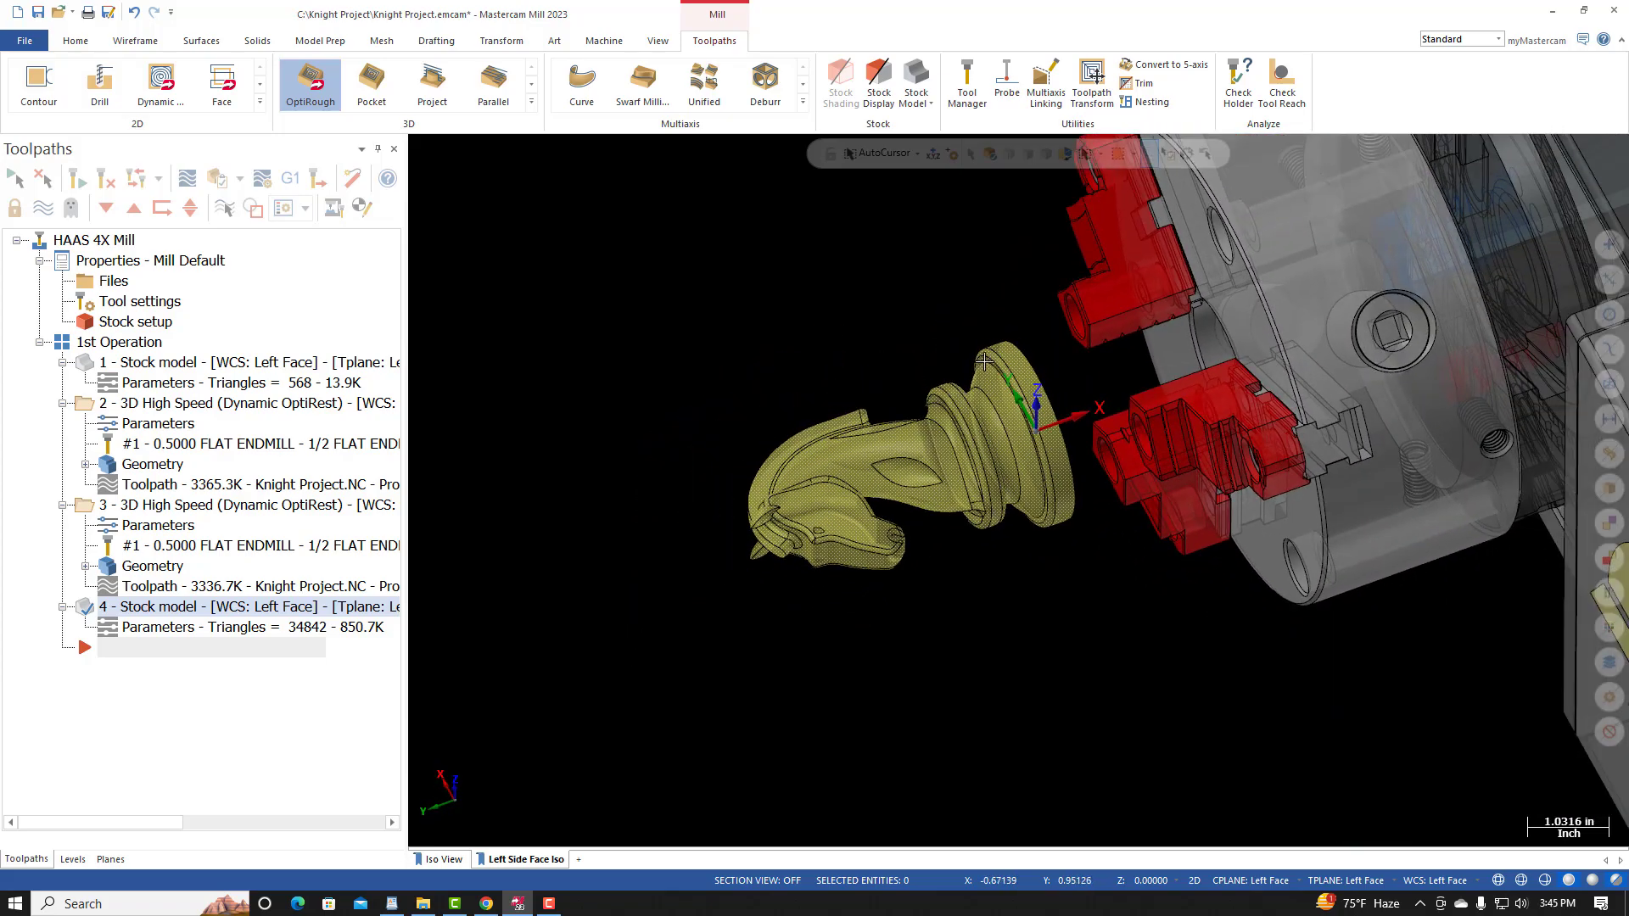
scroll(971, 298, up, 4)
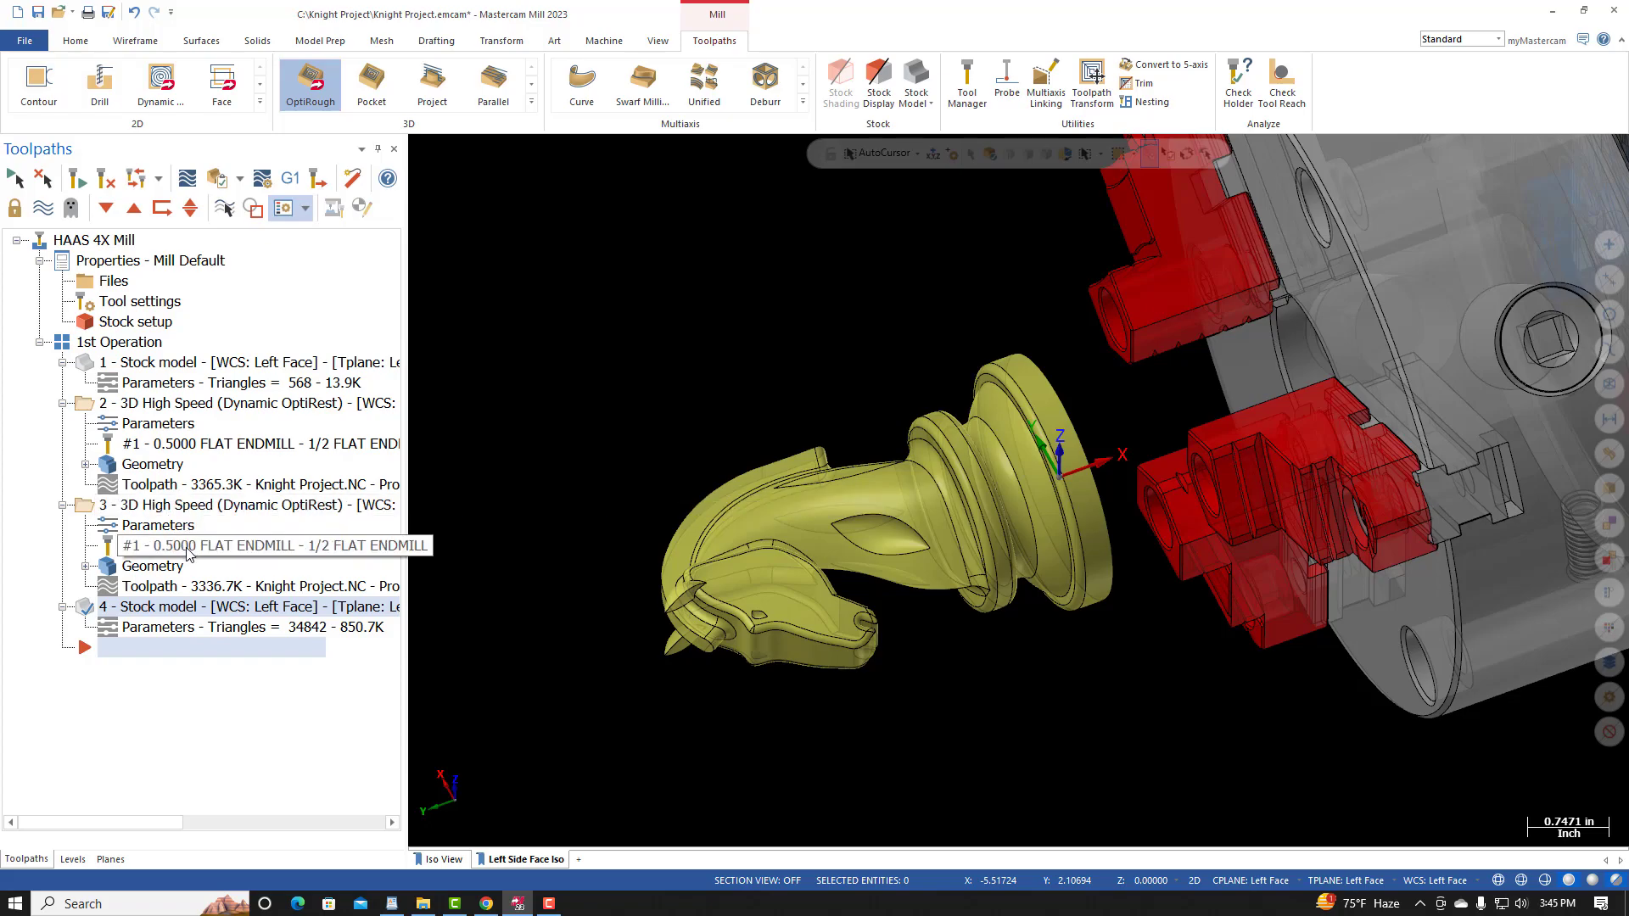
click(118, 341)
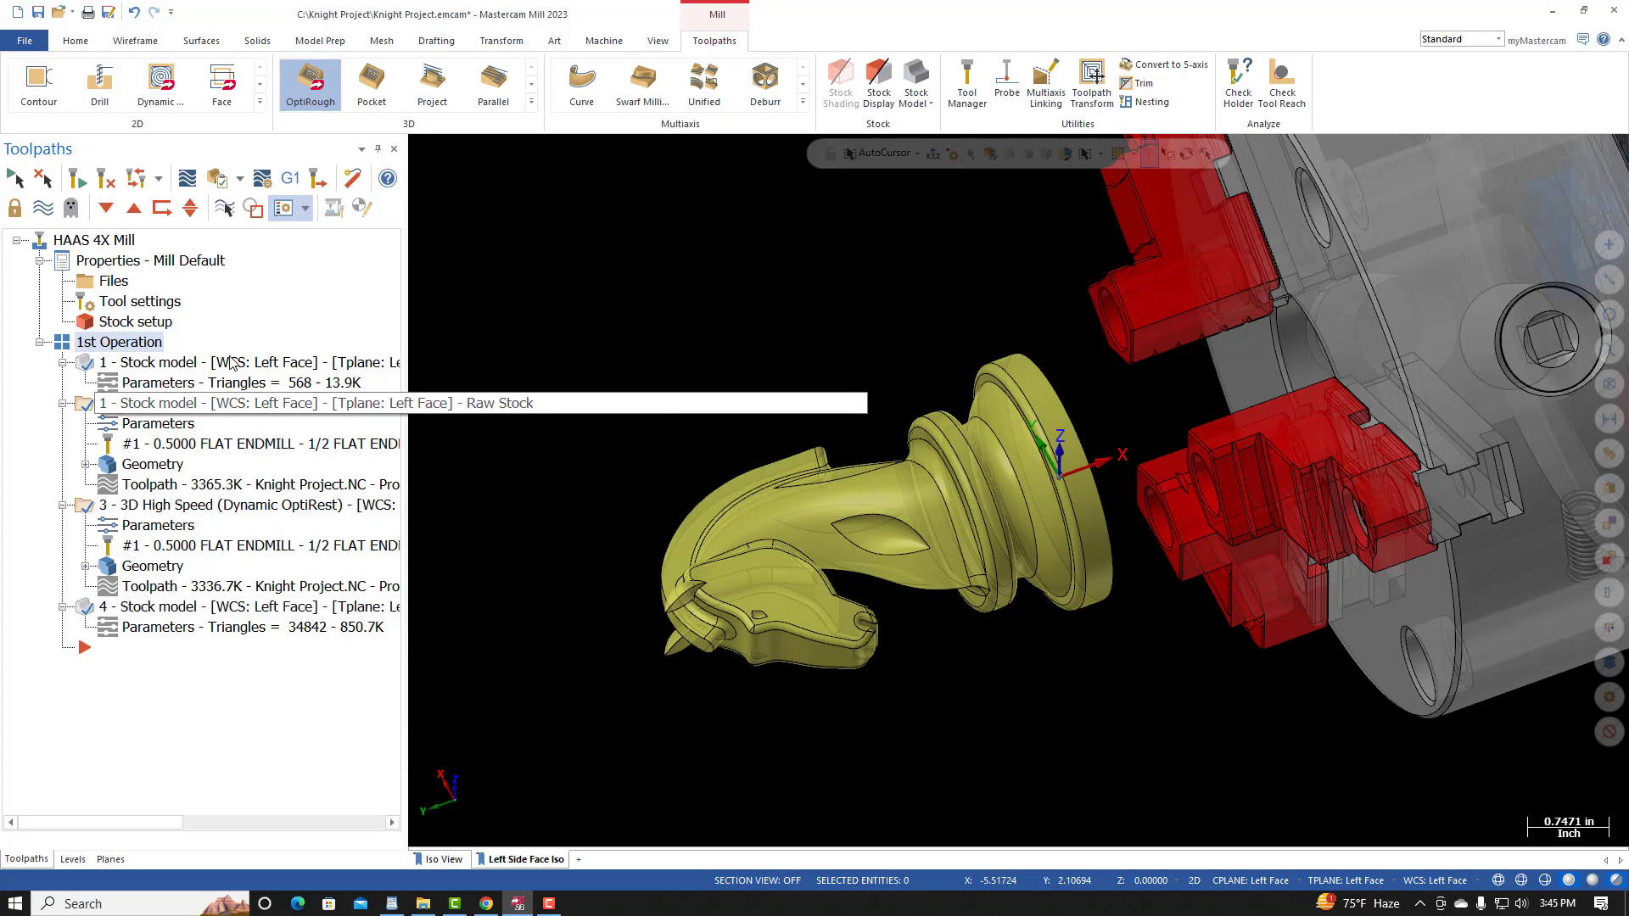
Step: Post the selected 1st Operation toolpaths to an NC file named Knight Project and open it for editing
click(290, 178)
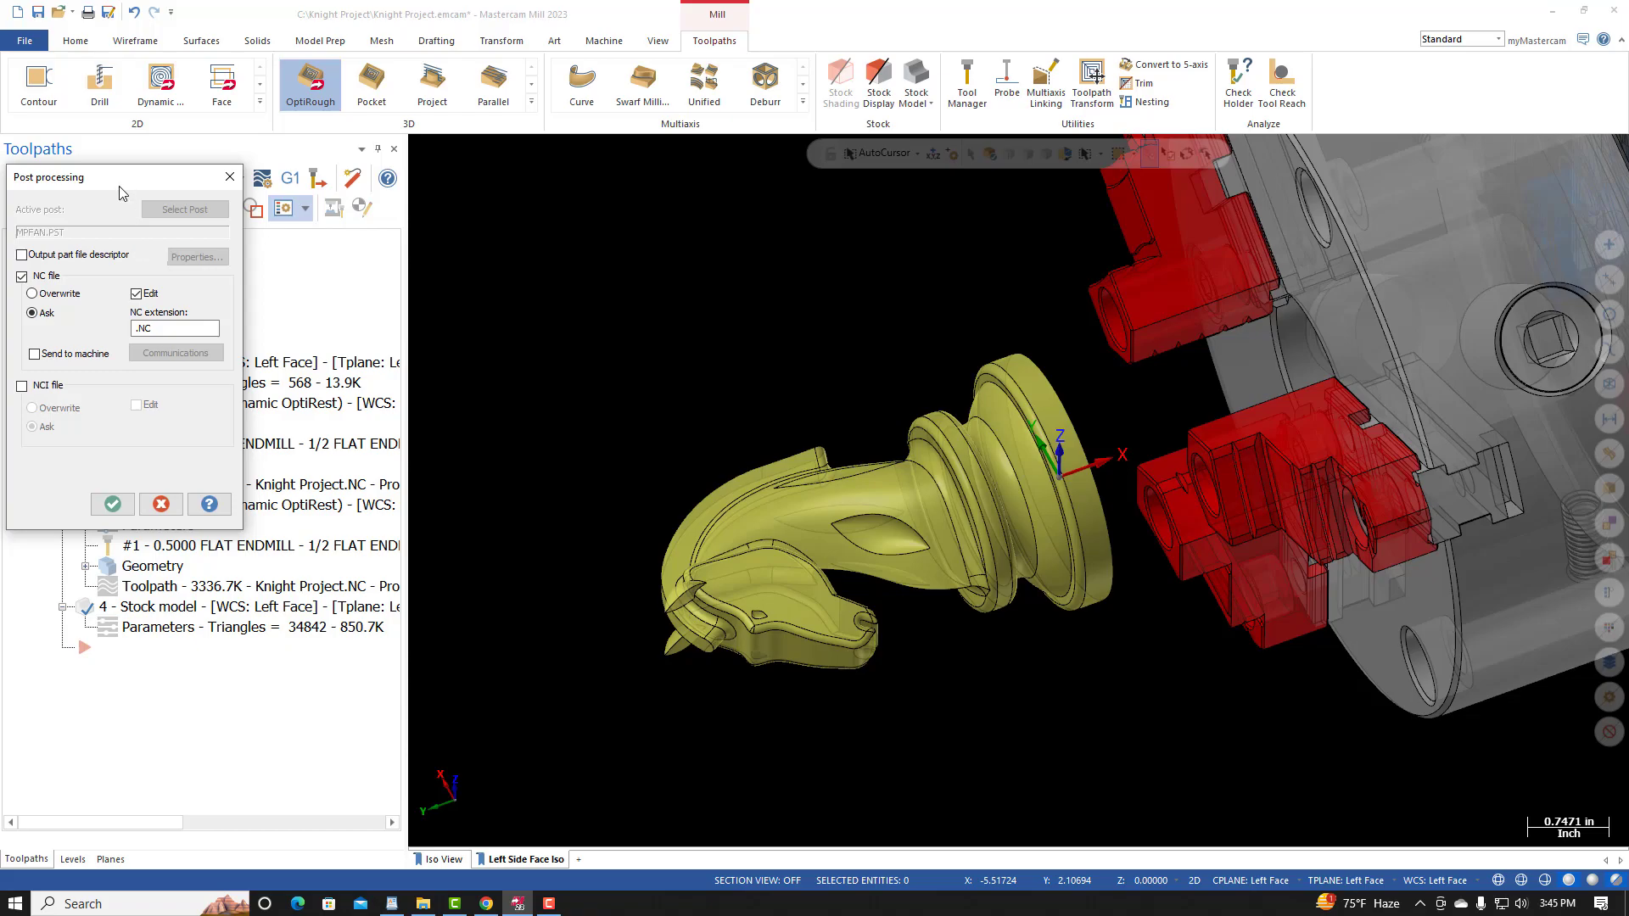
drag(119, 181, 247, 154)
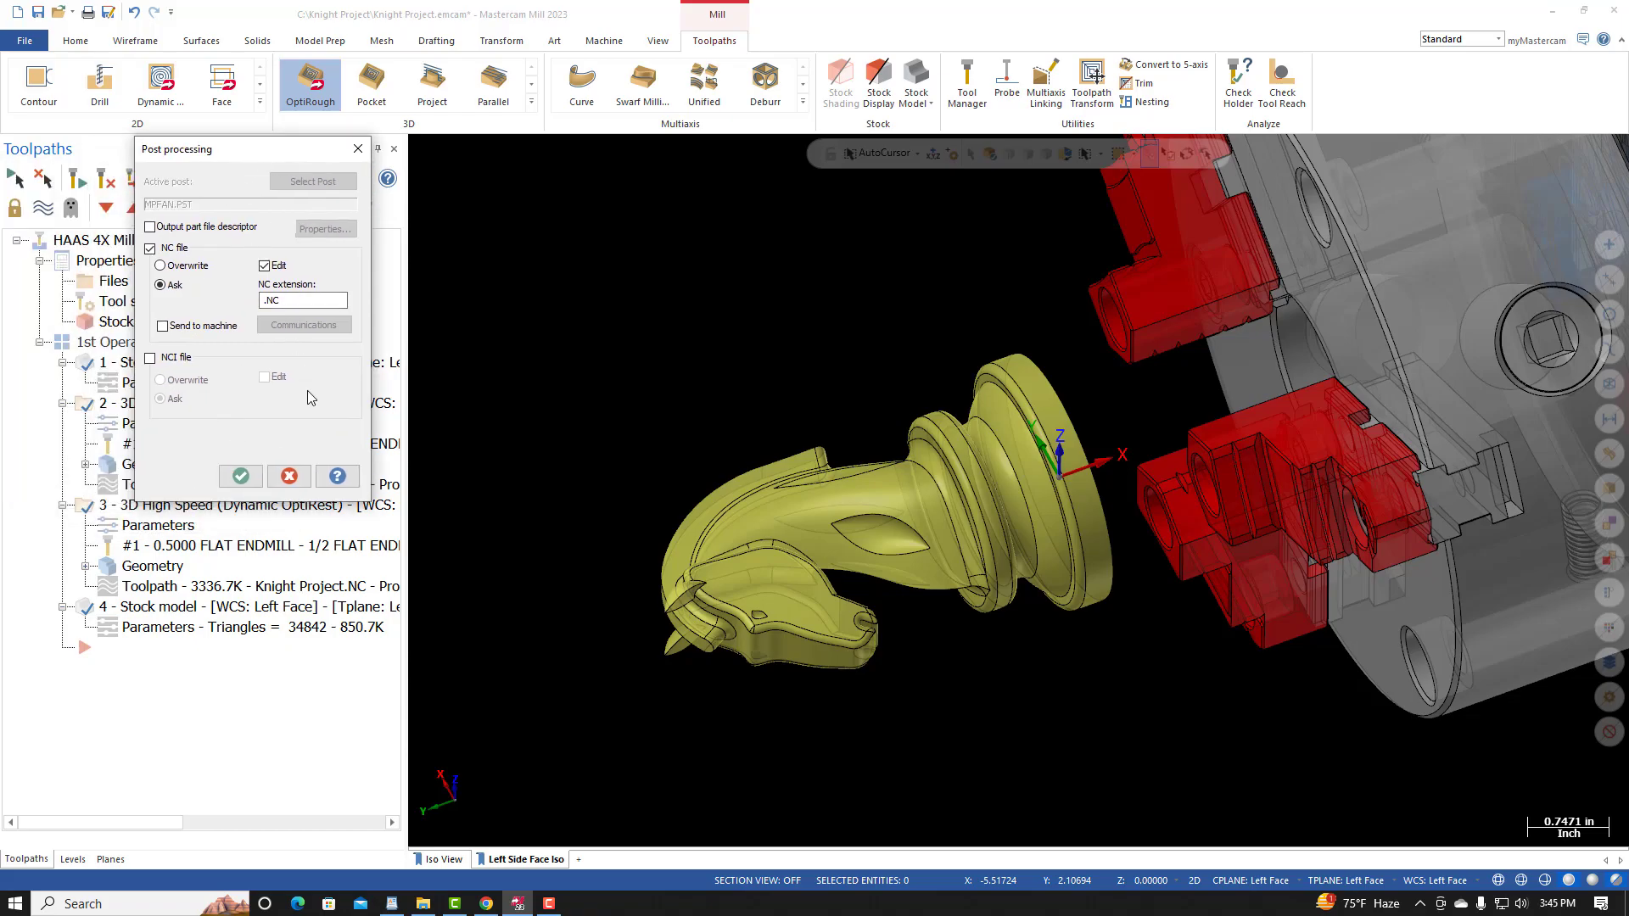
click(241, 477)
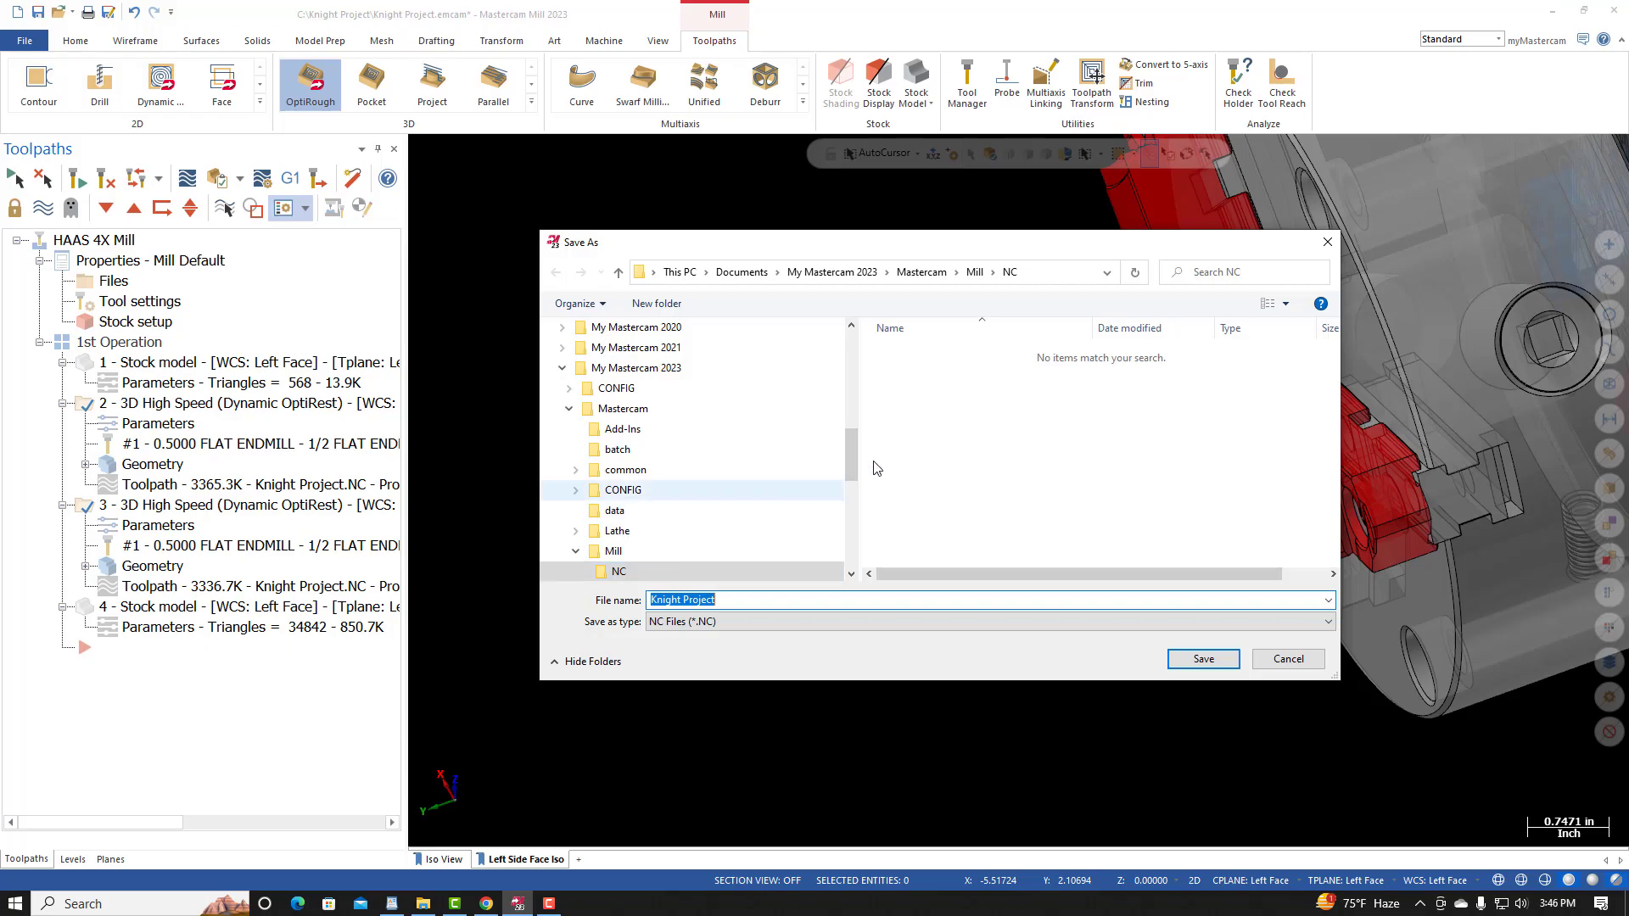
click(1204, 659)
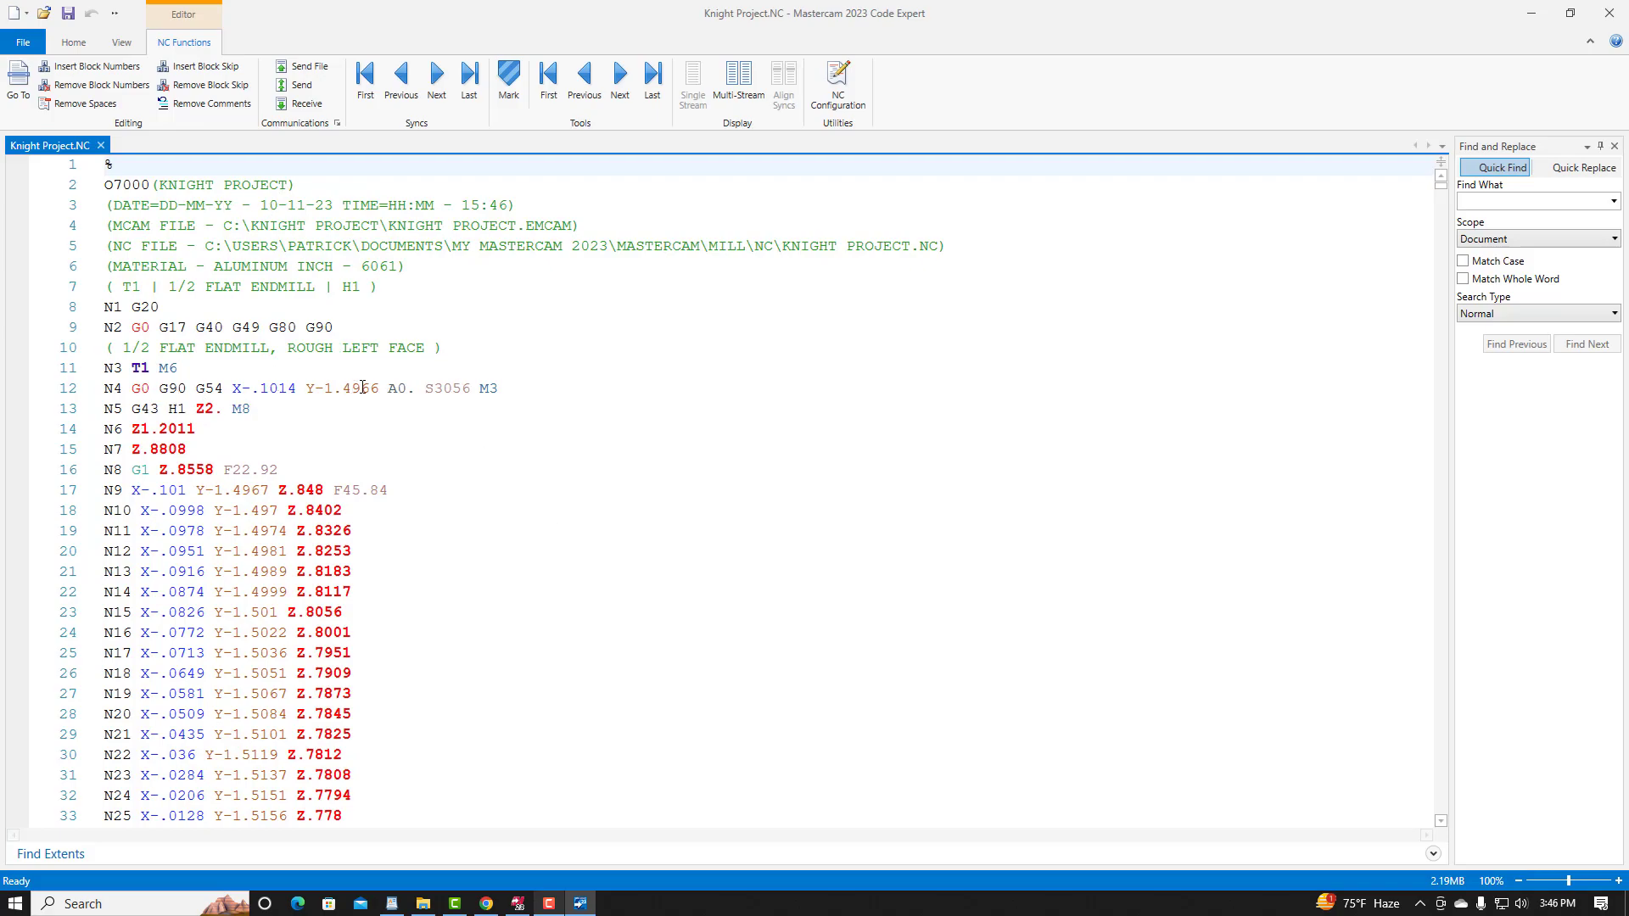
Step: Search the NC program for "A" to check the rotary positions and work offsets of the left and right face roughing
click(389, 388)
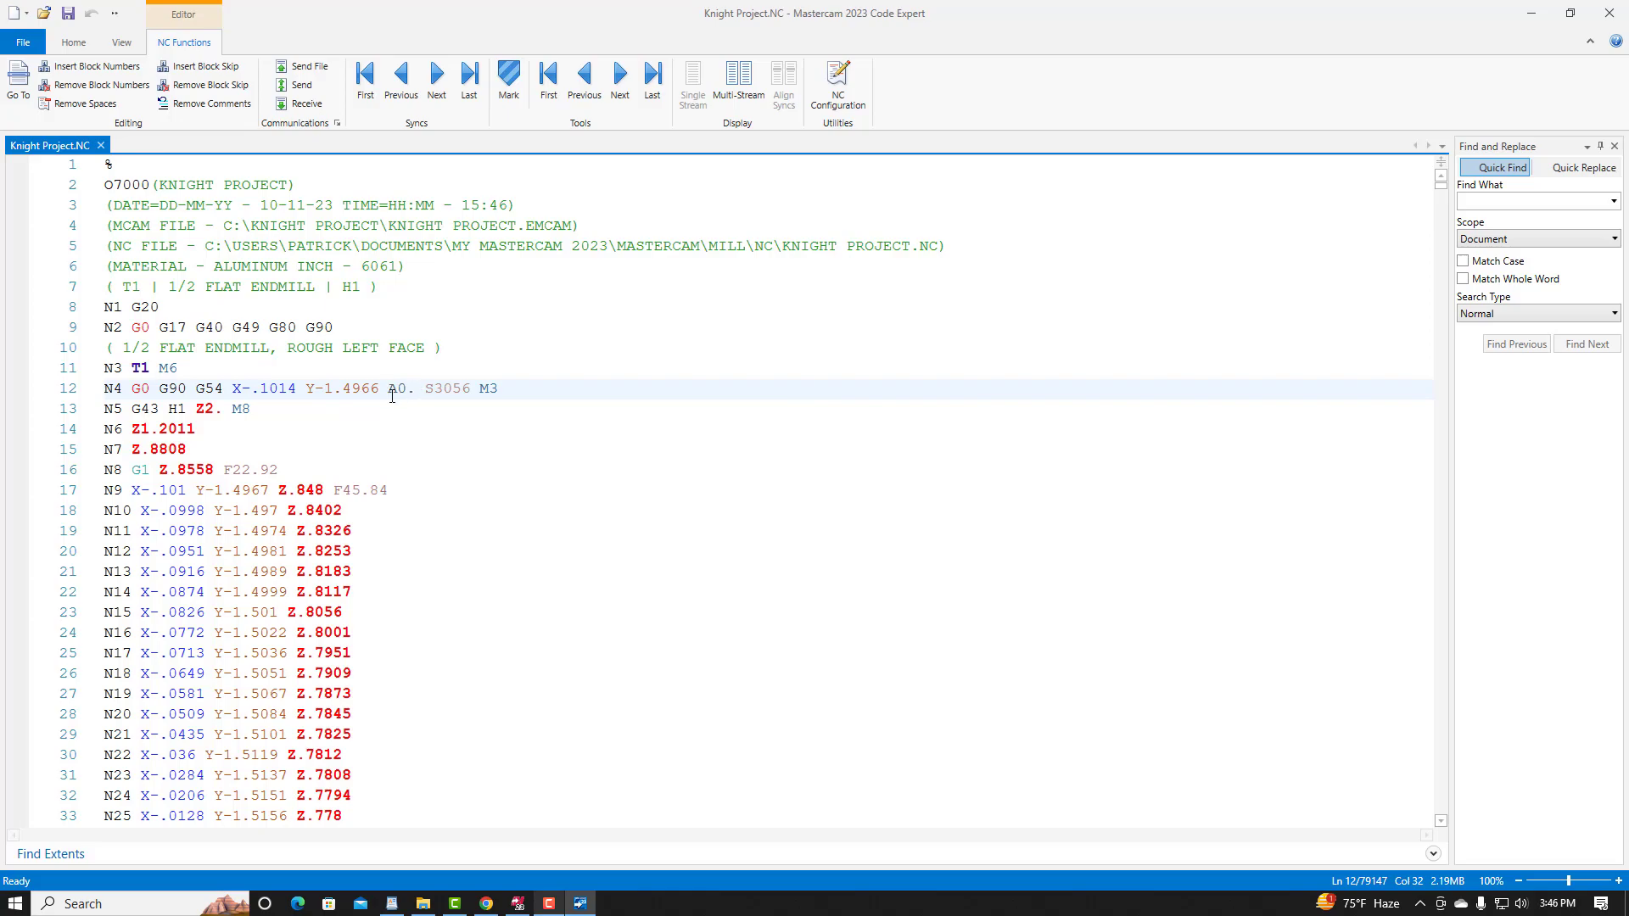
click(1523, 204)
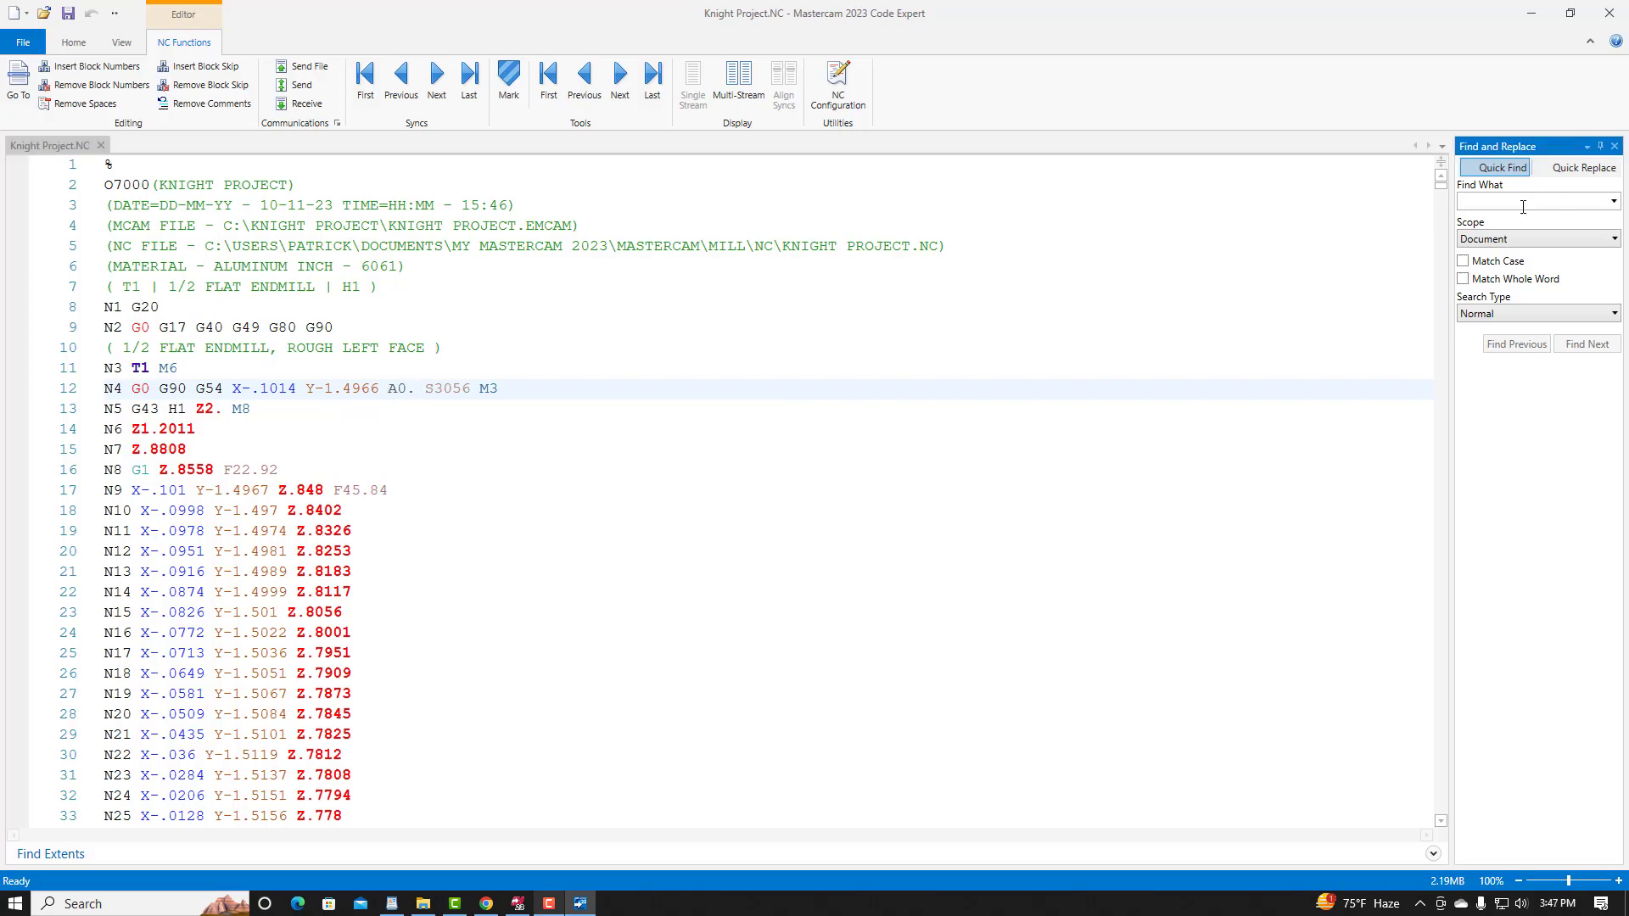
text(A)
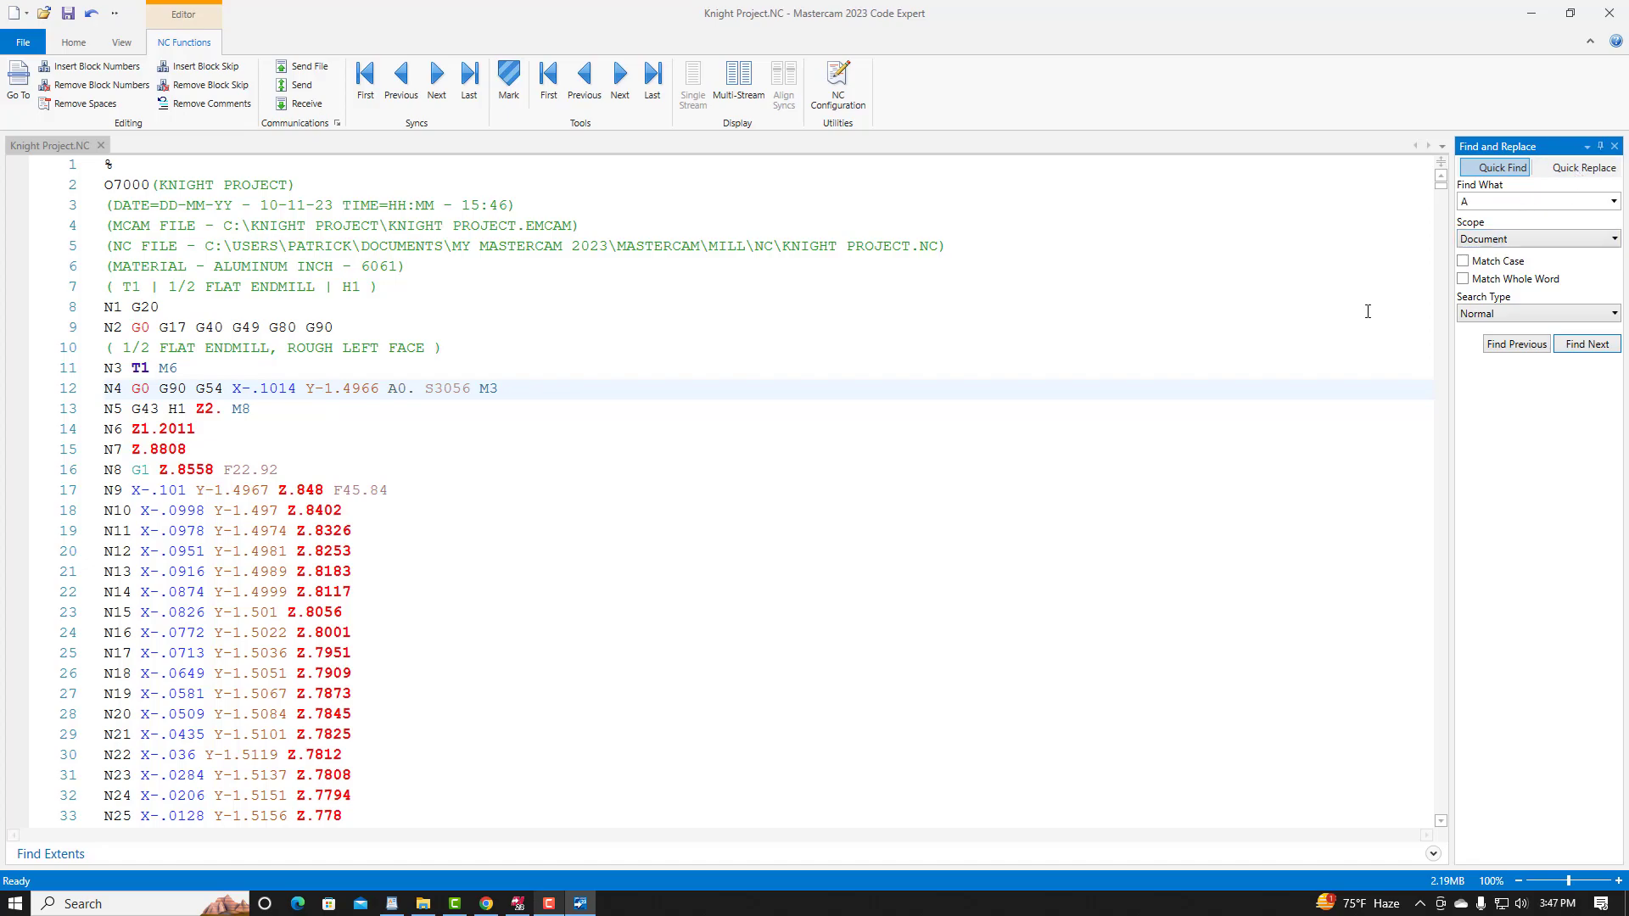
click(1579, 351)
click(1579, 350)
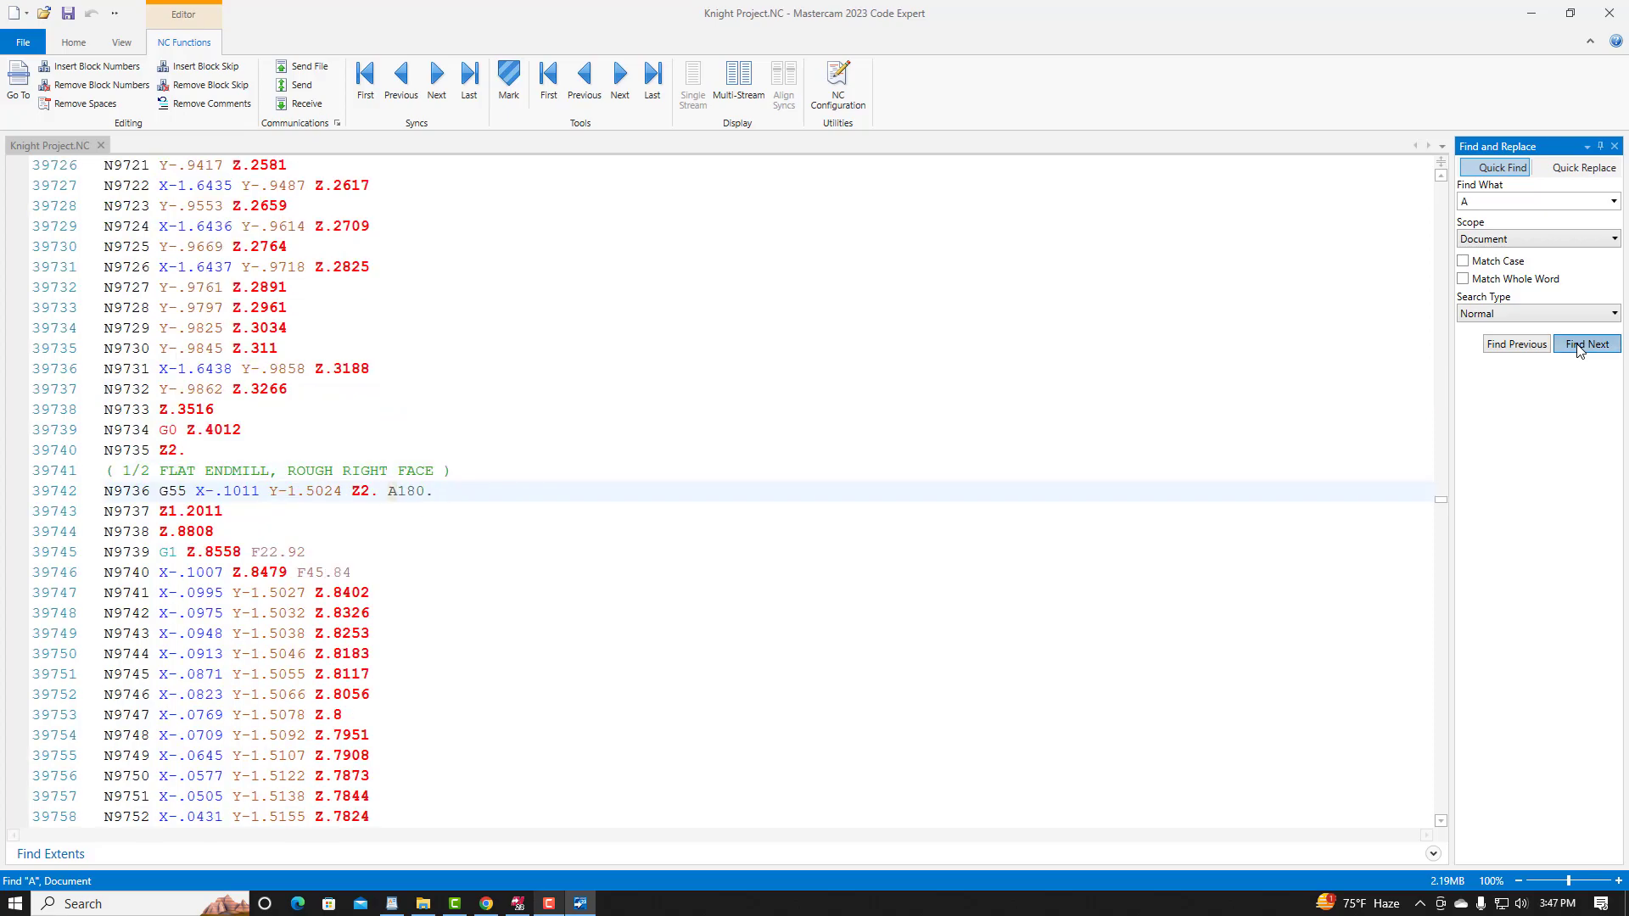
click(1580, 350)
click(1580, 350)
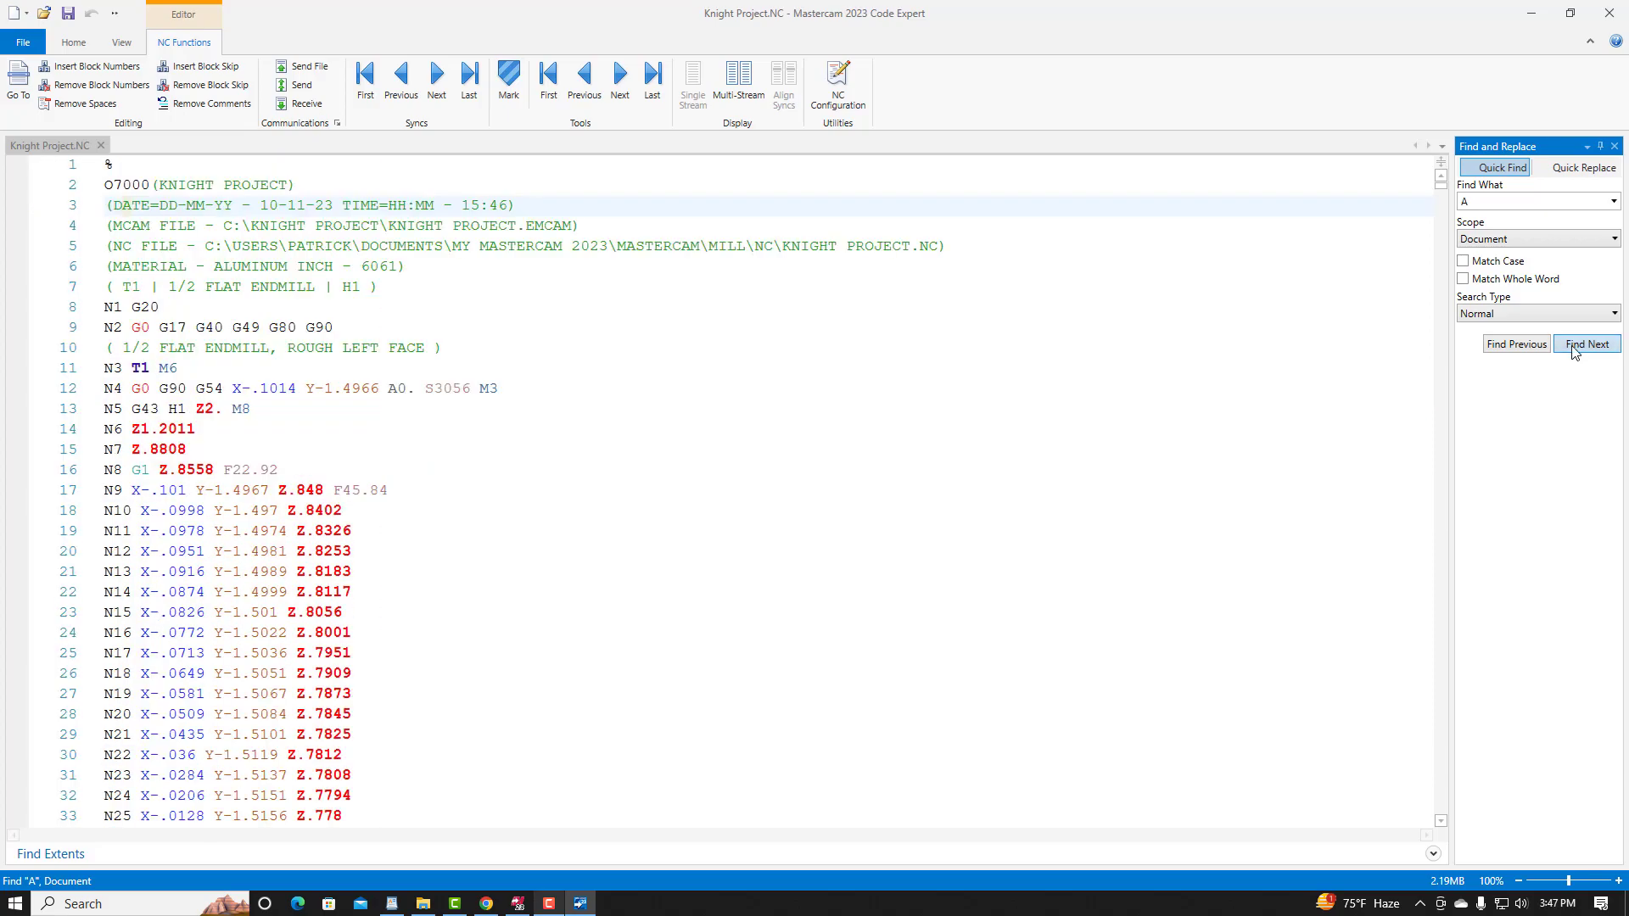
click(1515, 351)
click(1515, 345)
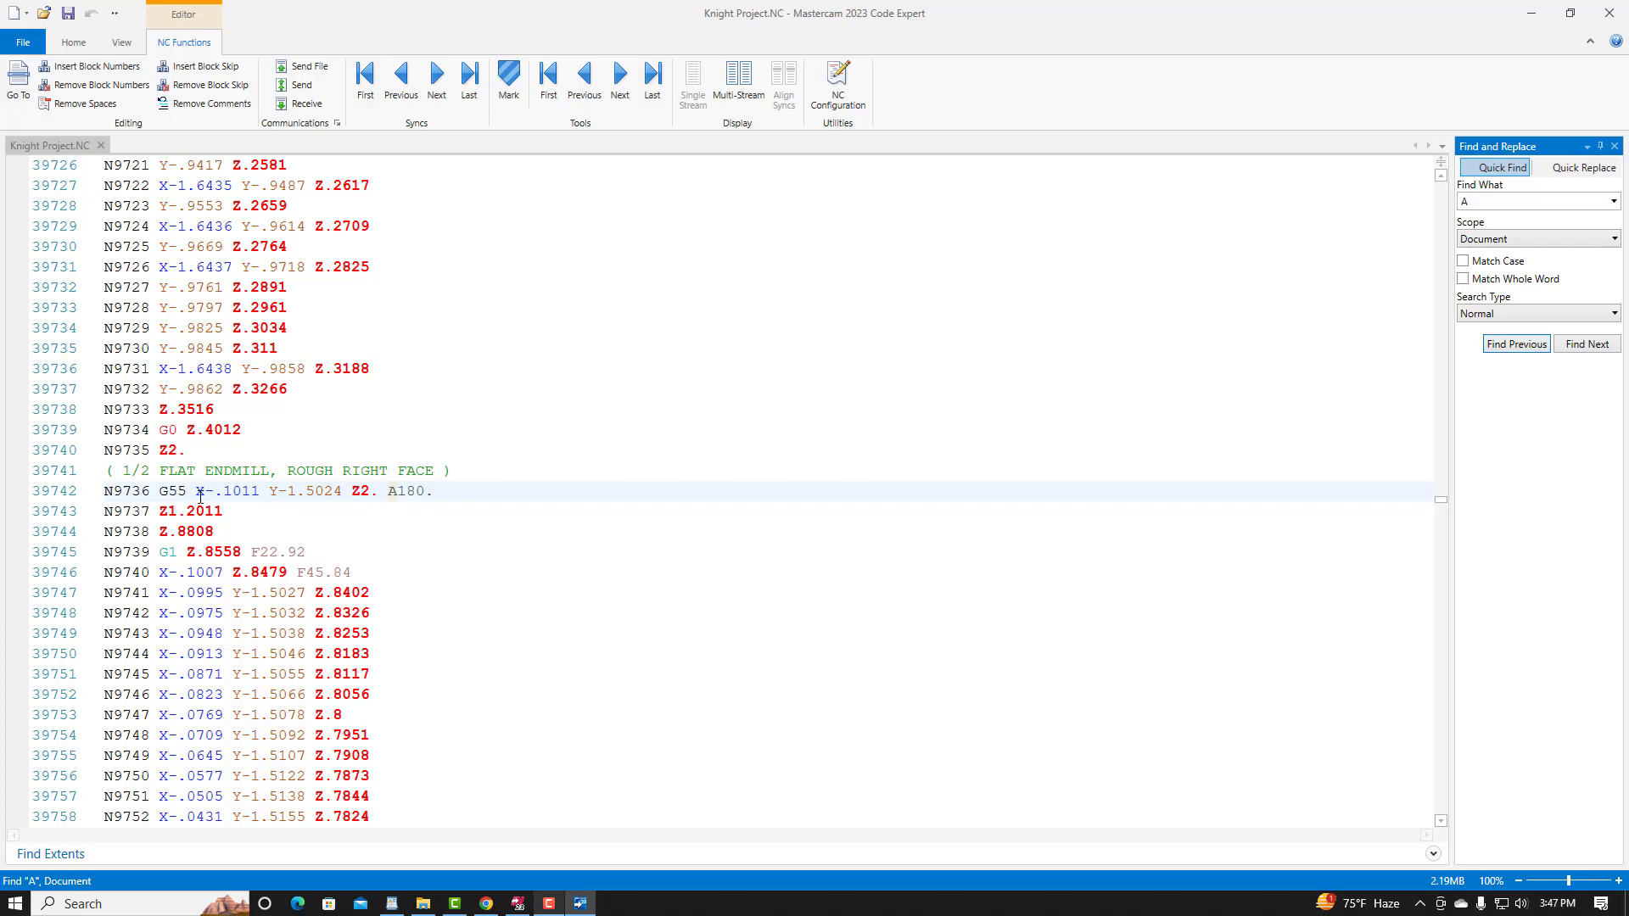
Step: Return to the program's beginning and review the left face roughing's starting blocks while stepping through the "A" matches
drag(1442, 500, 1393, 184)
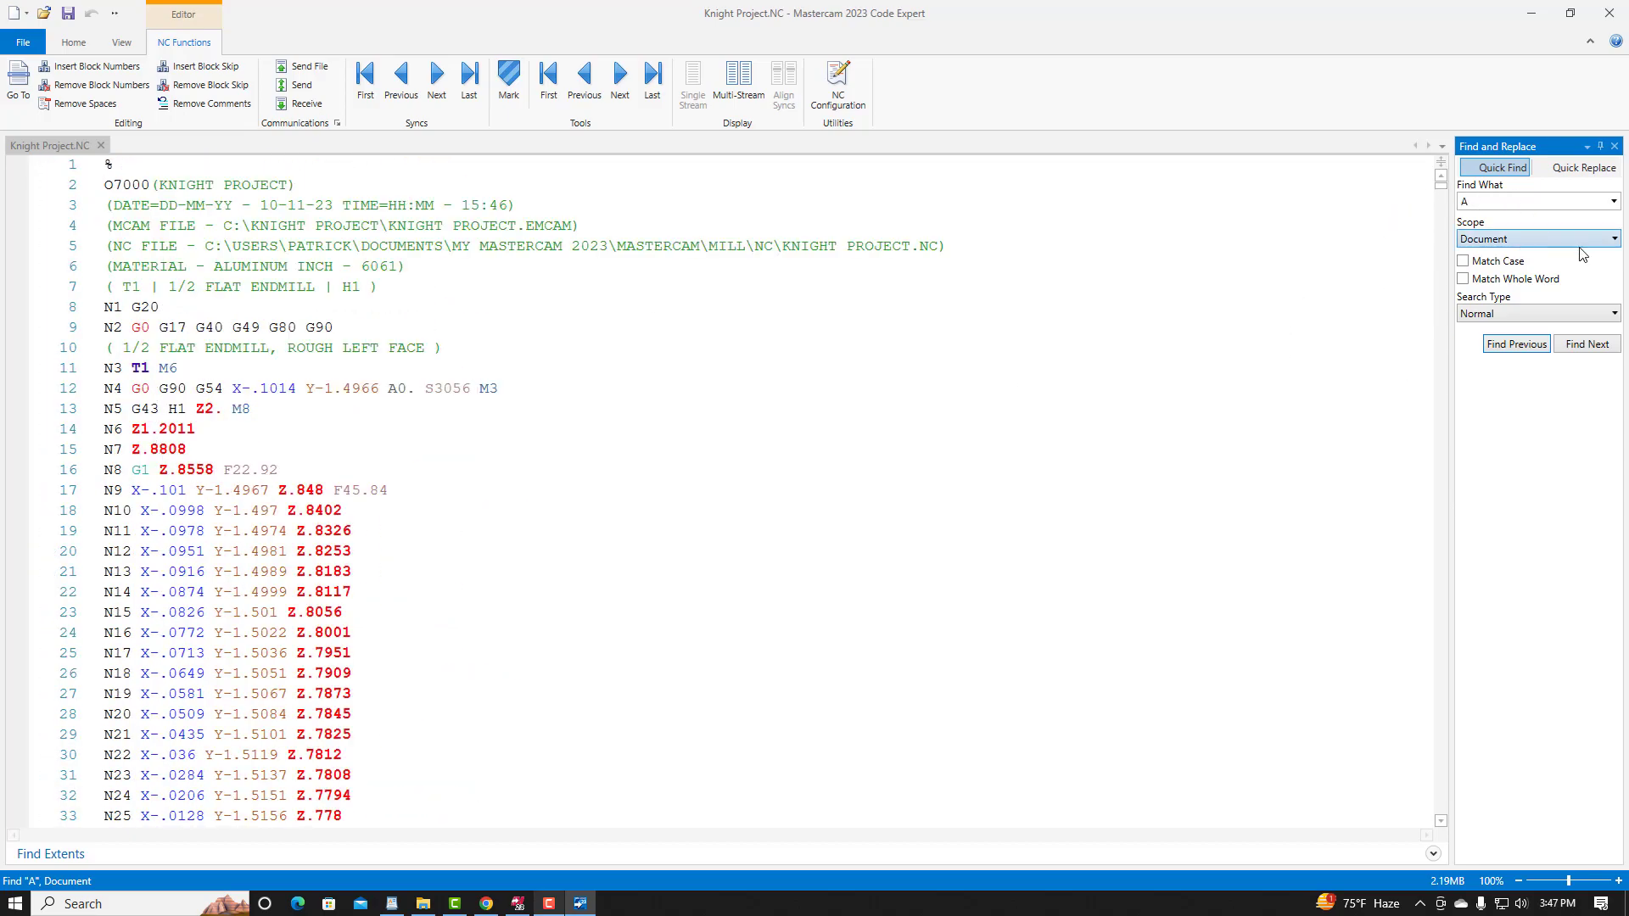
click(1585, 346)
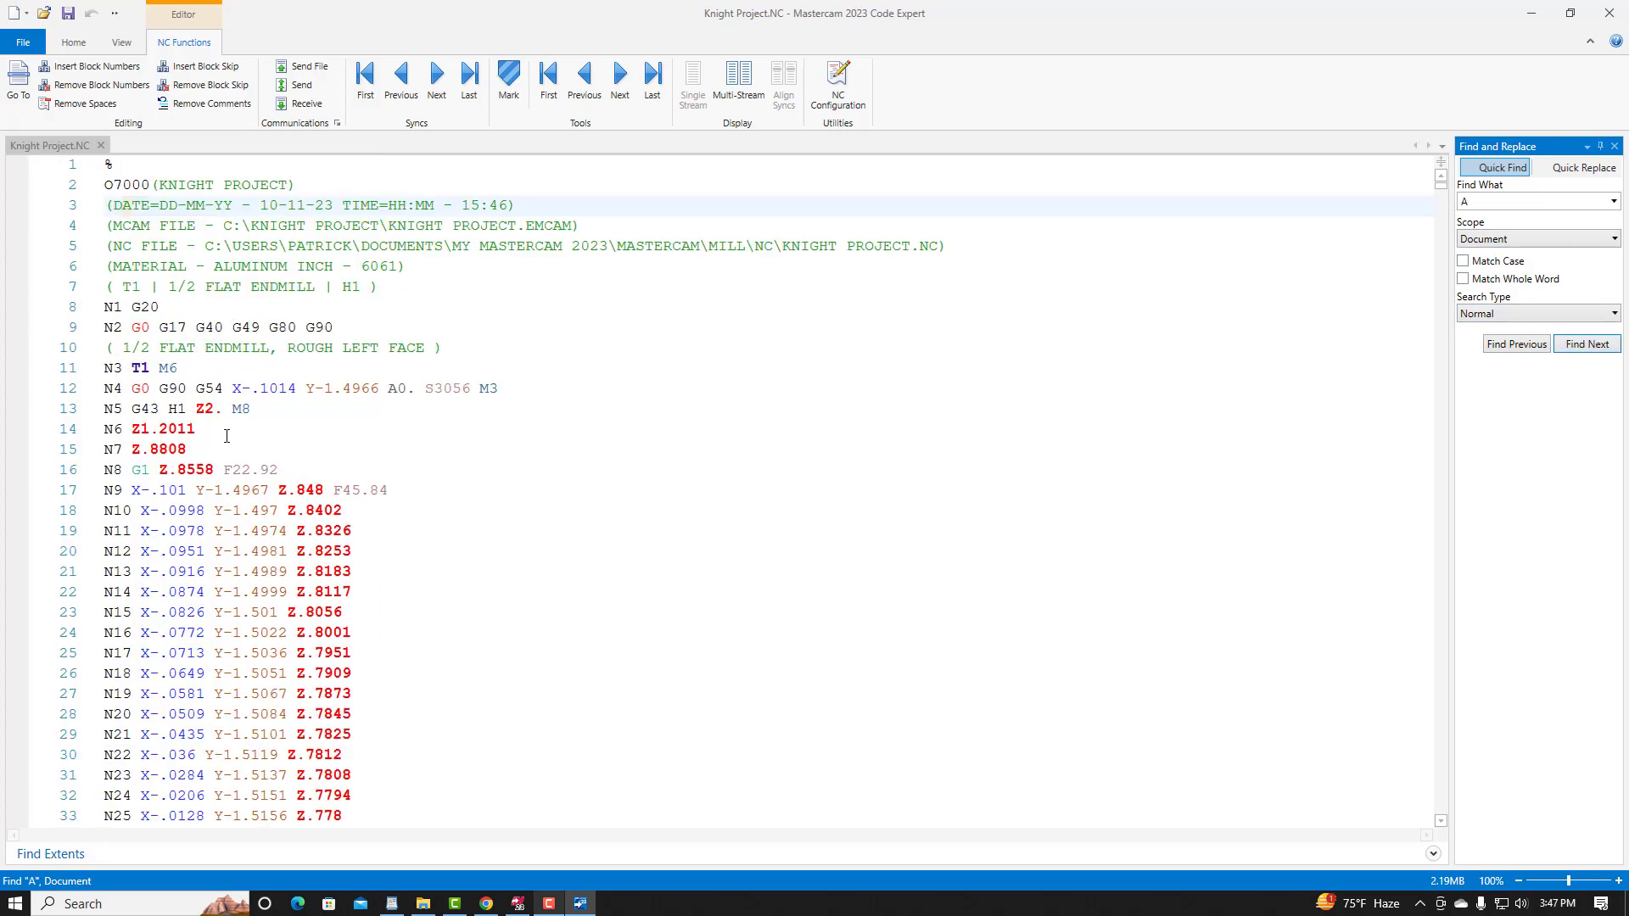
click(1600, 350)
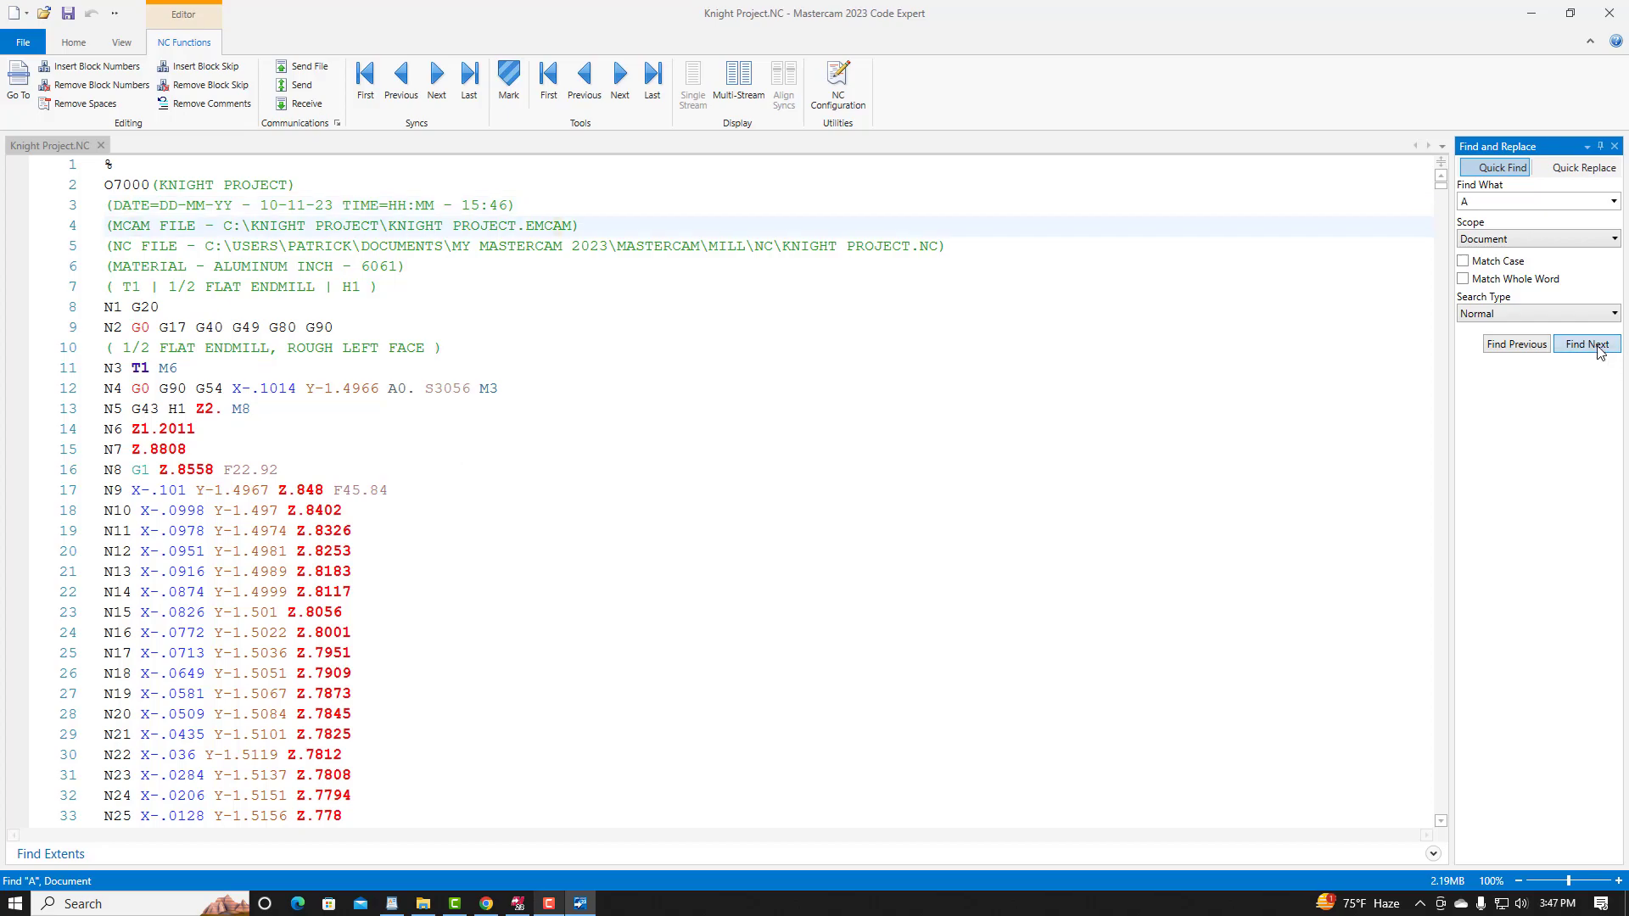
click(1518, 345)
click(1583, 348)
scroll(589, 607, down, 2)
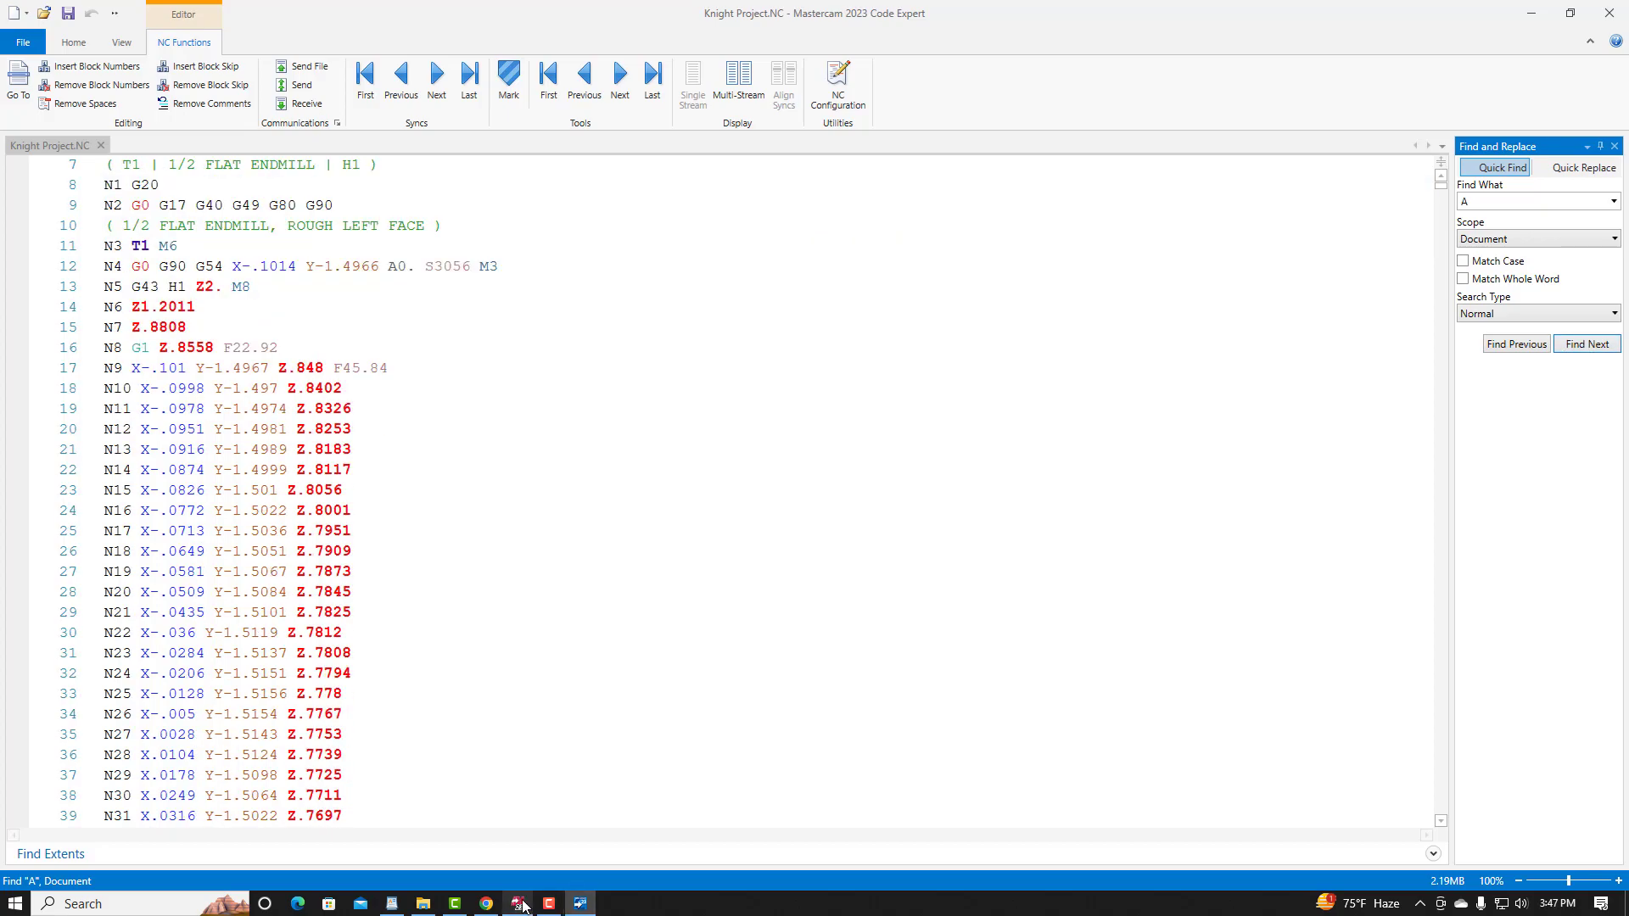
Step: Switch back to Mastercam, set the Left Face plane's work offset manually to 0, and update all operations that use it
click(519, 904)
click(112, 860)
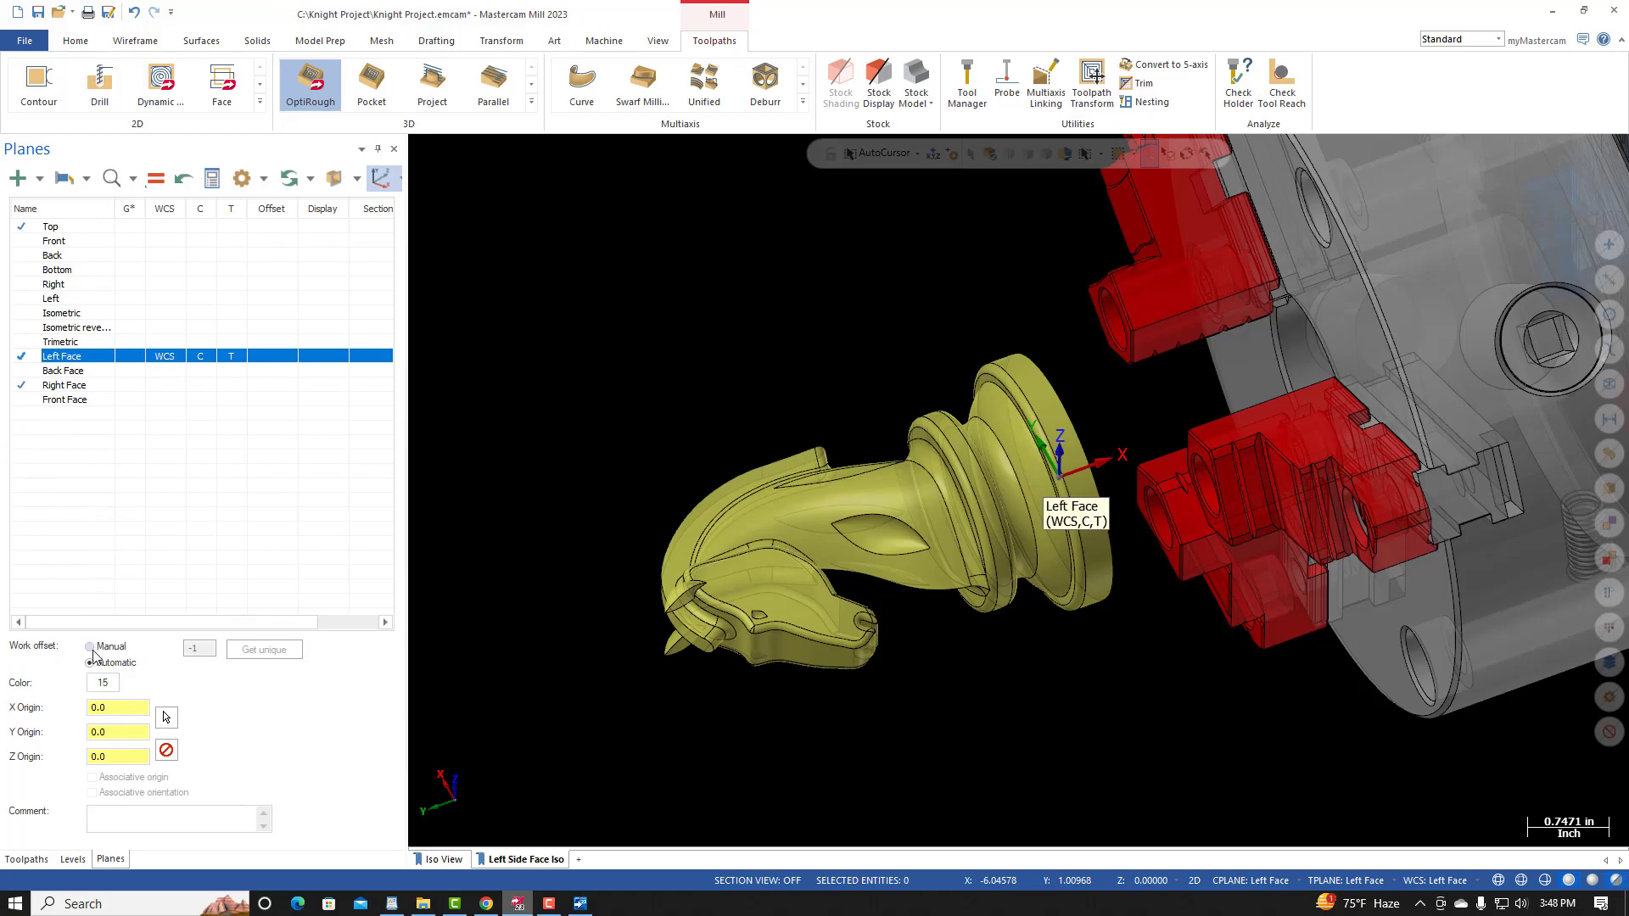
click(93, 648)
drag(200, 649, 187, 650)
text(0)
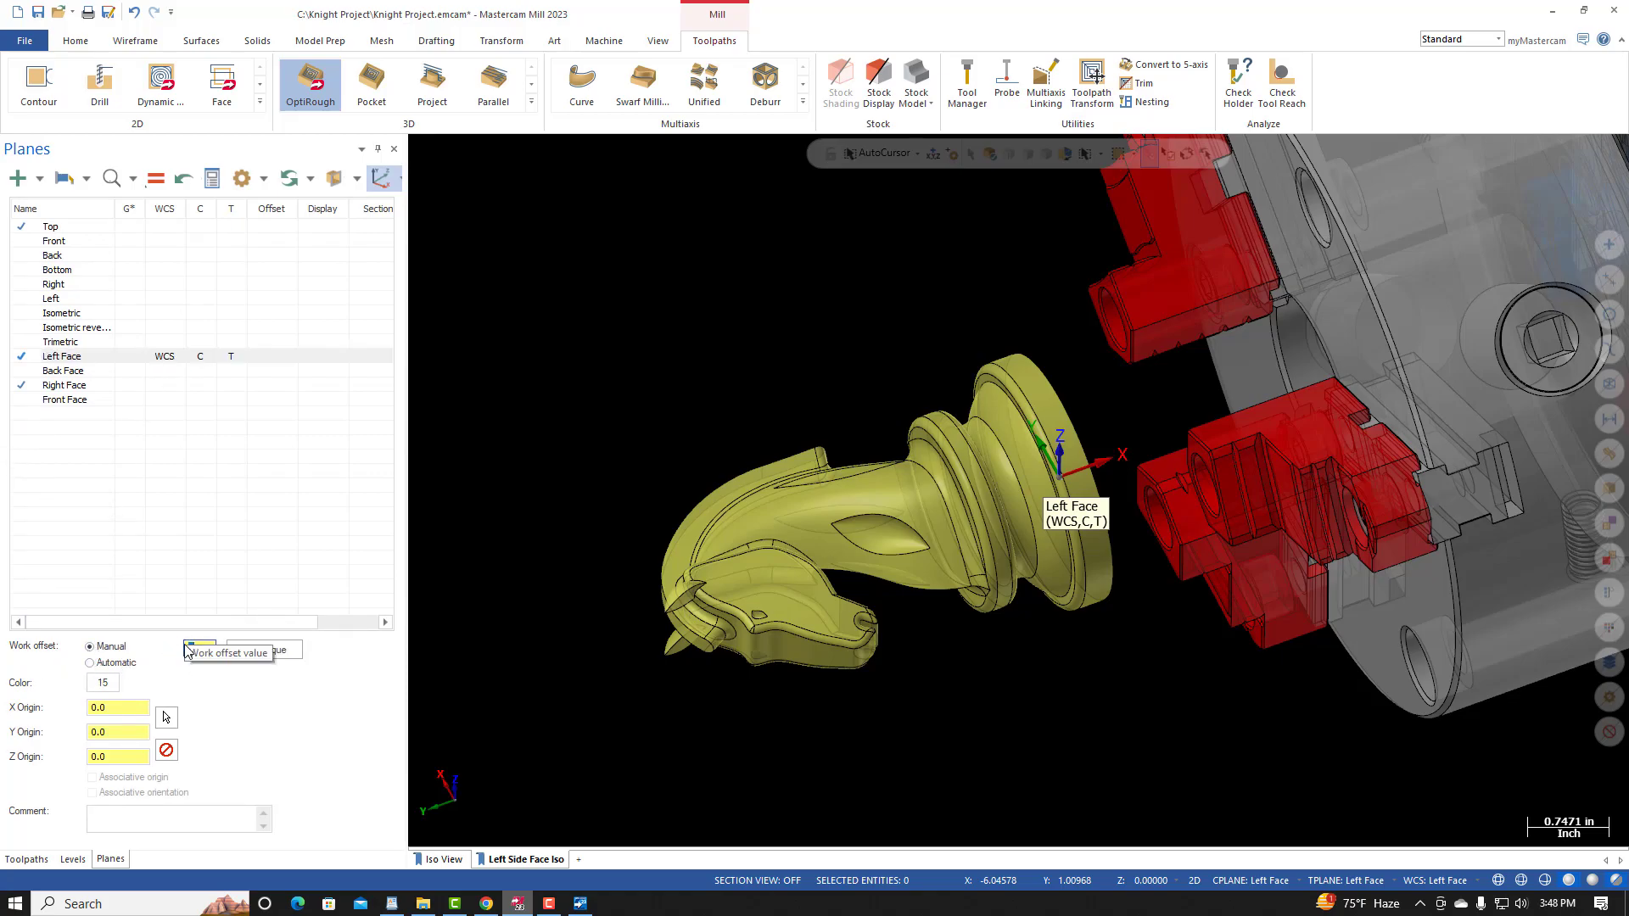
key(Return)
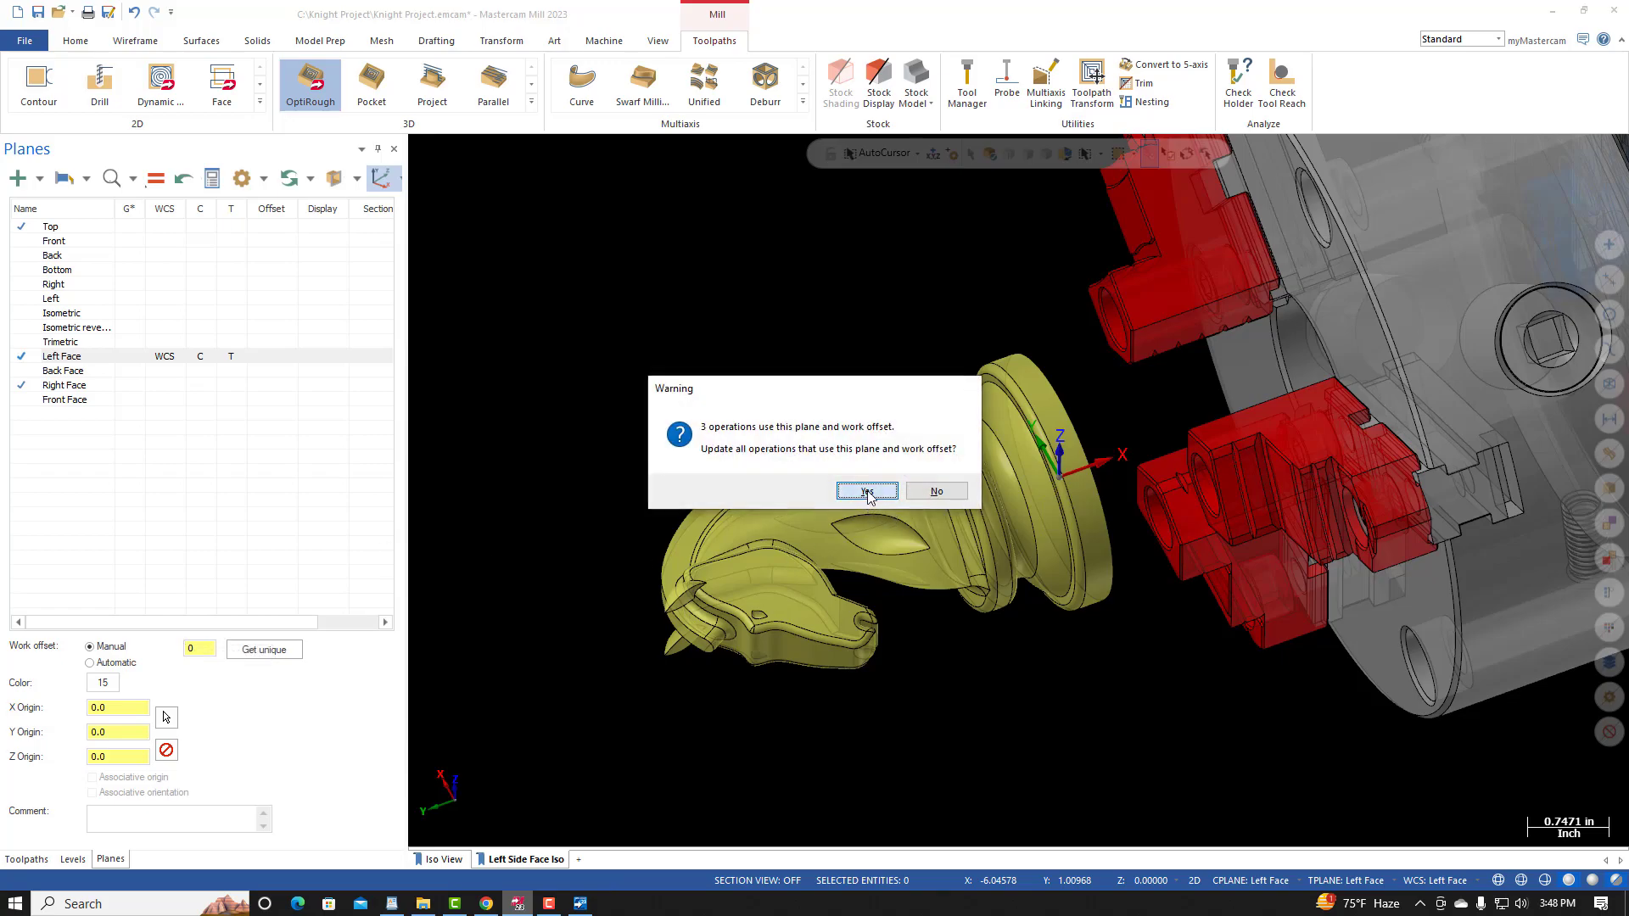
click(867, 492)
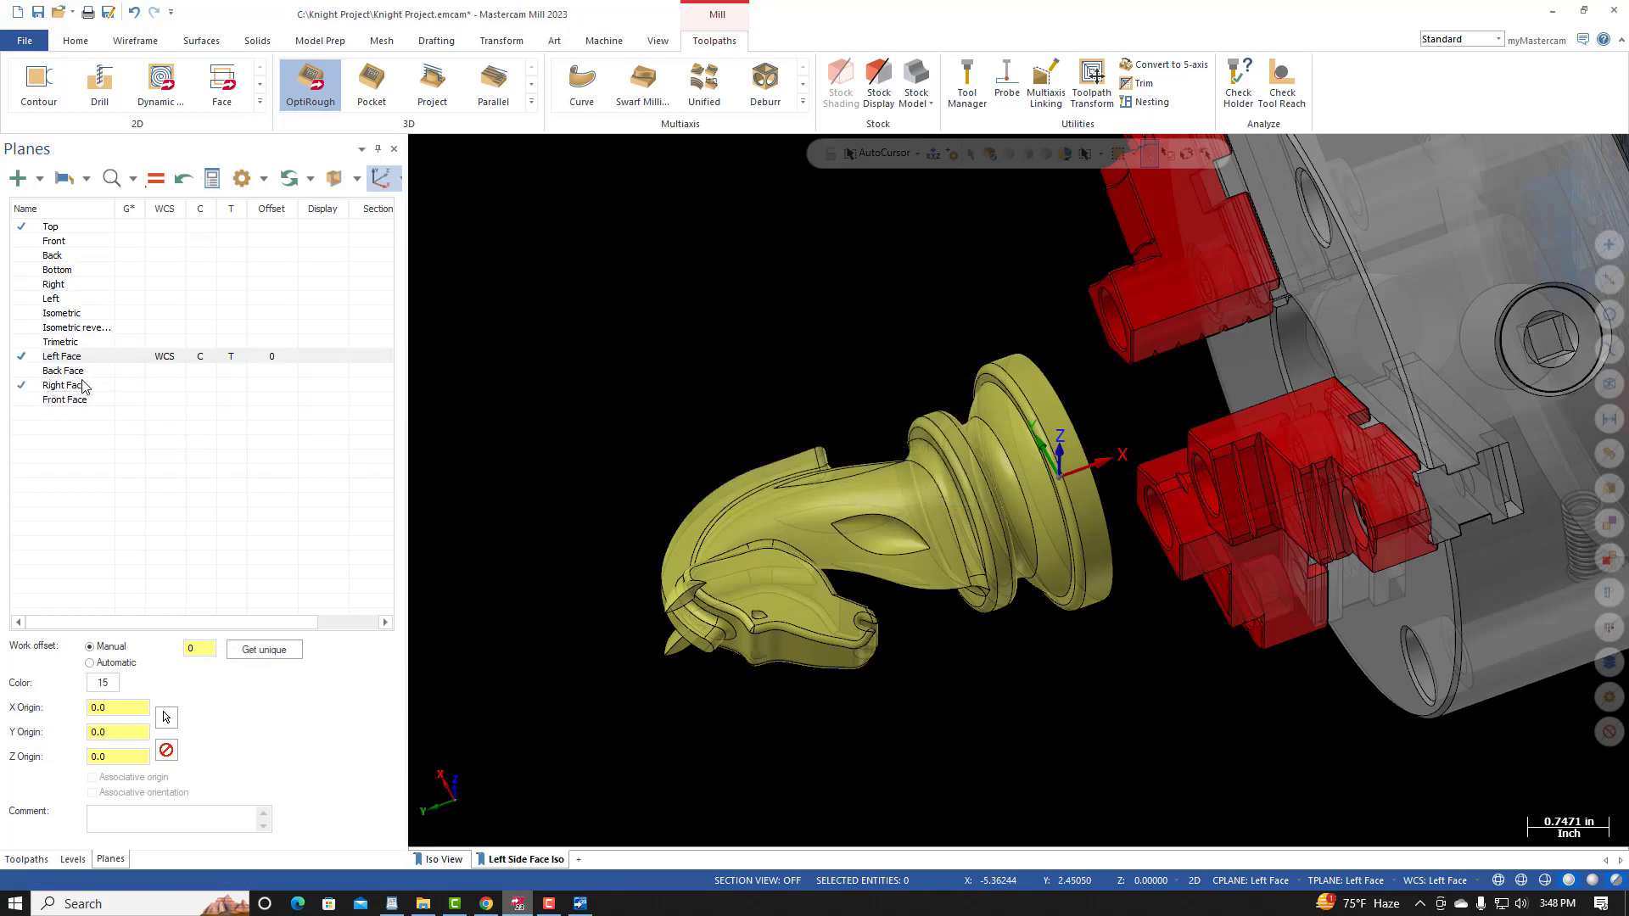
Step: Set the Back Face plane's work offset manually to 0 and accept reusing that offset
click(32, 373)
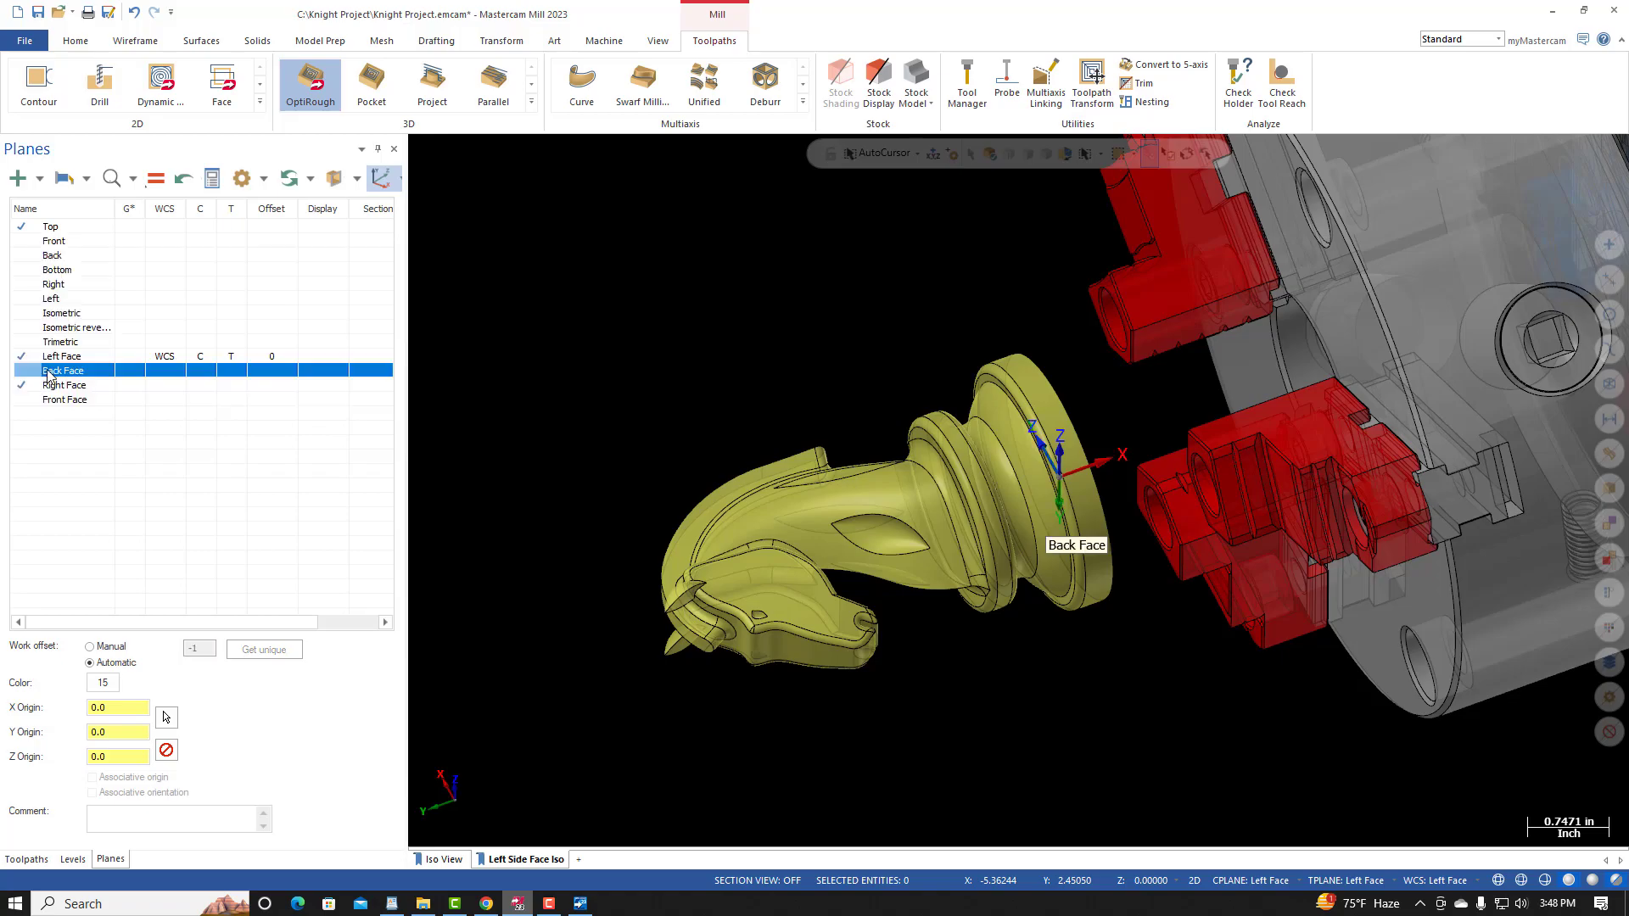
click(90, 647)
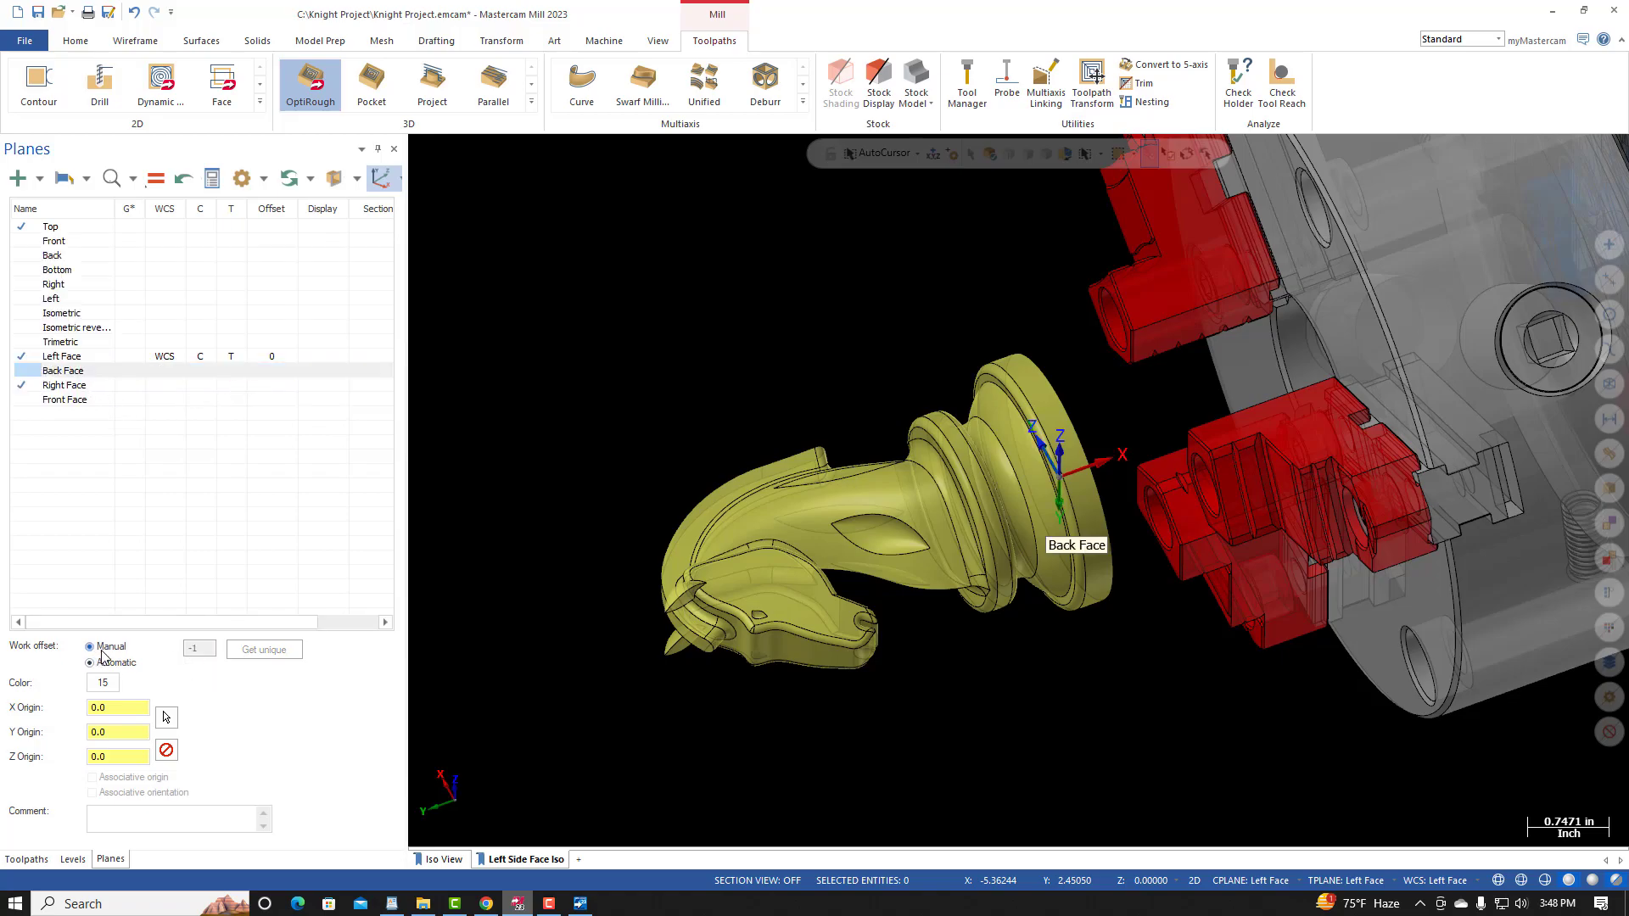
double_click(199, 648)
text(0)
key(Return)
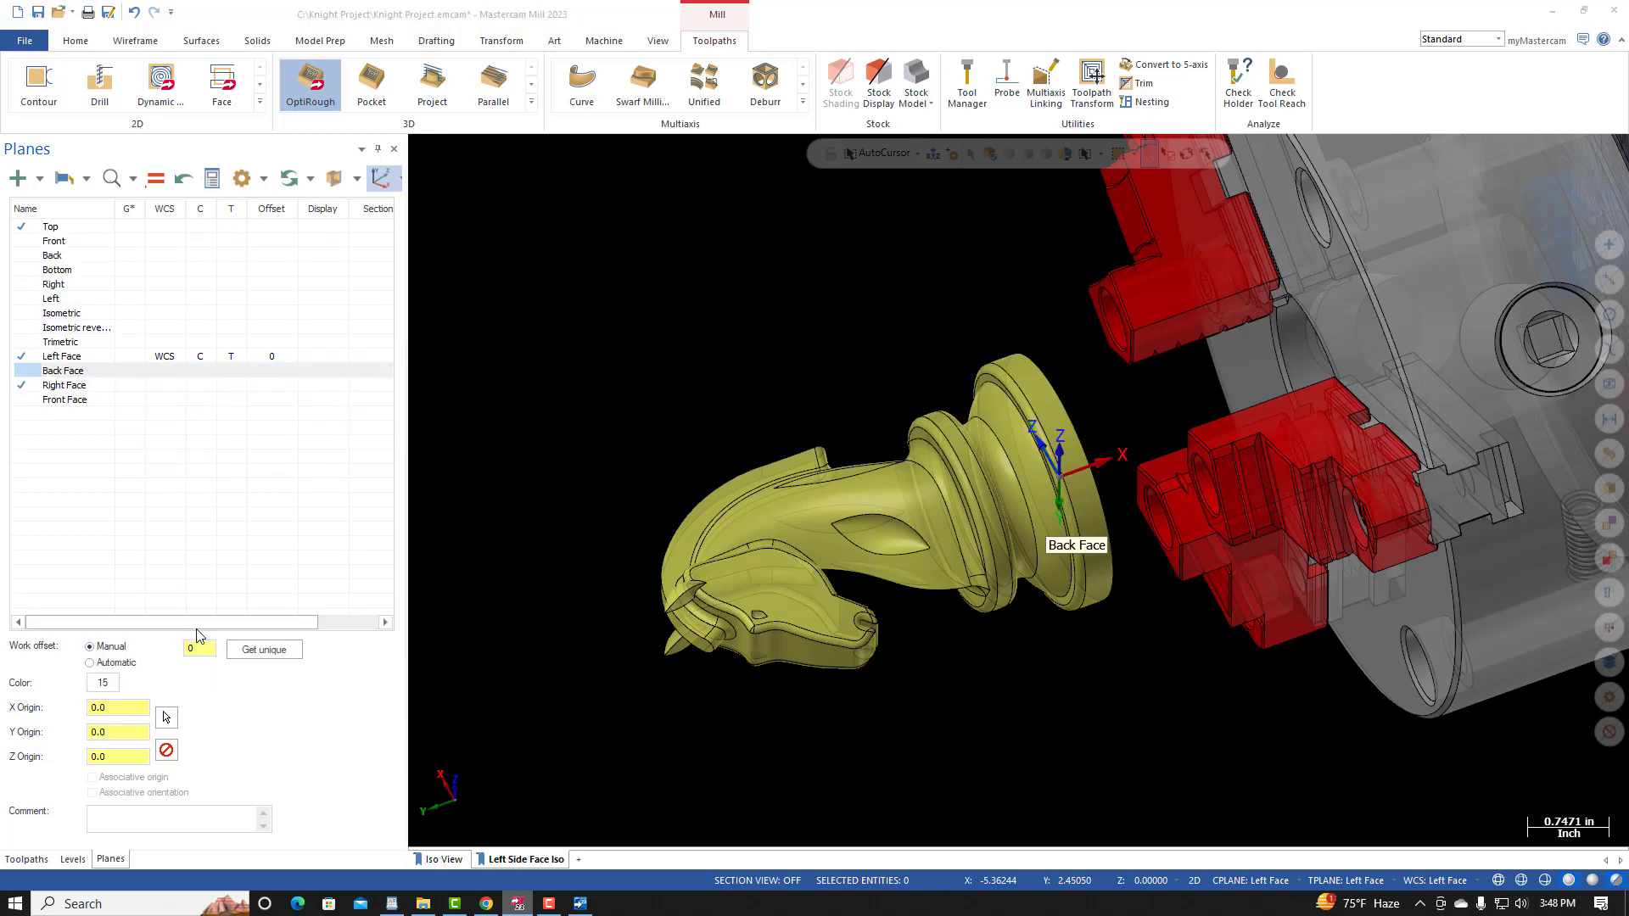
click(255, 271)
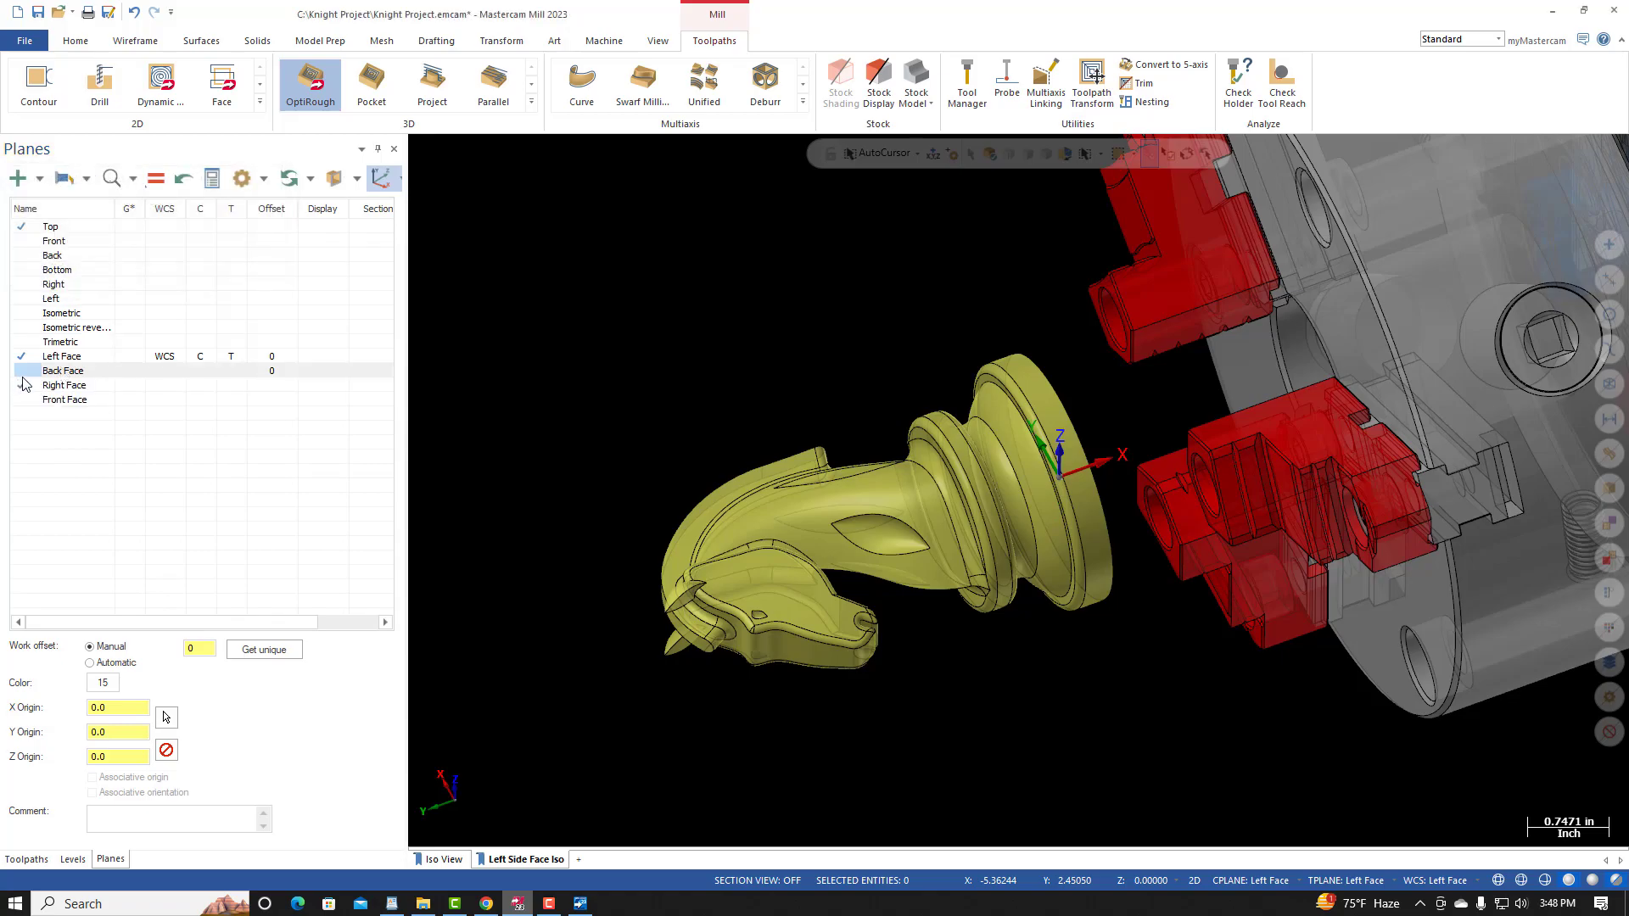
Step: Set the Right Face plane's work offset manually to 0, update the operation that uses it, and accept reusing that offset
click(23, 387)
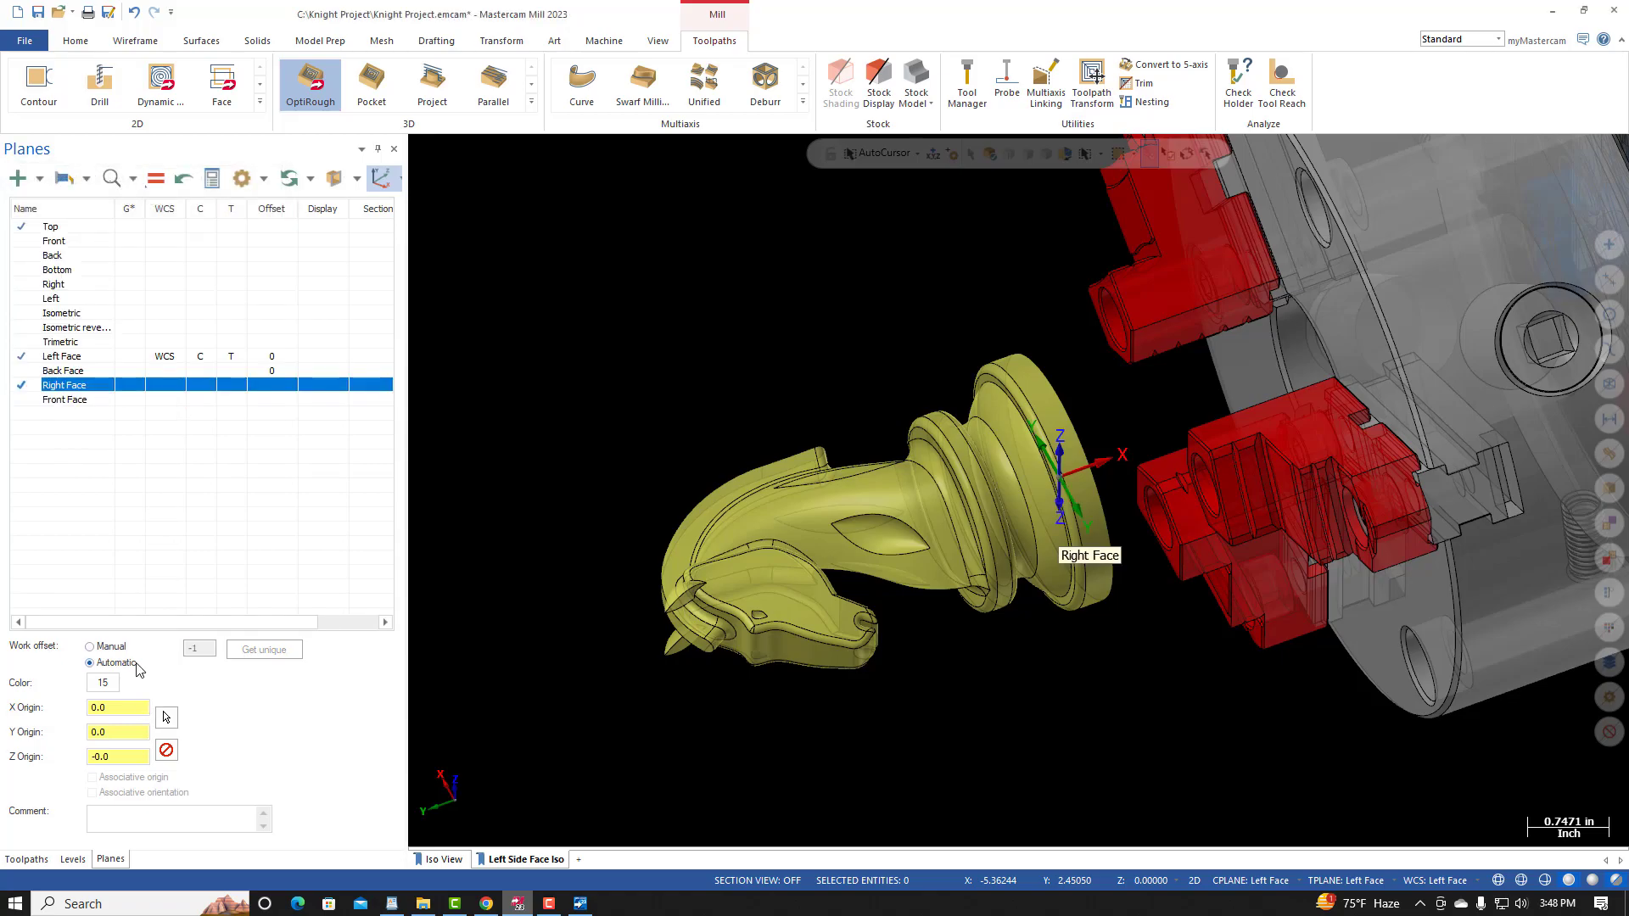
click(100, 647)
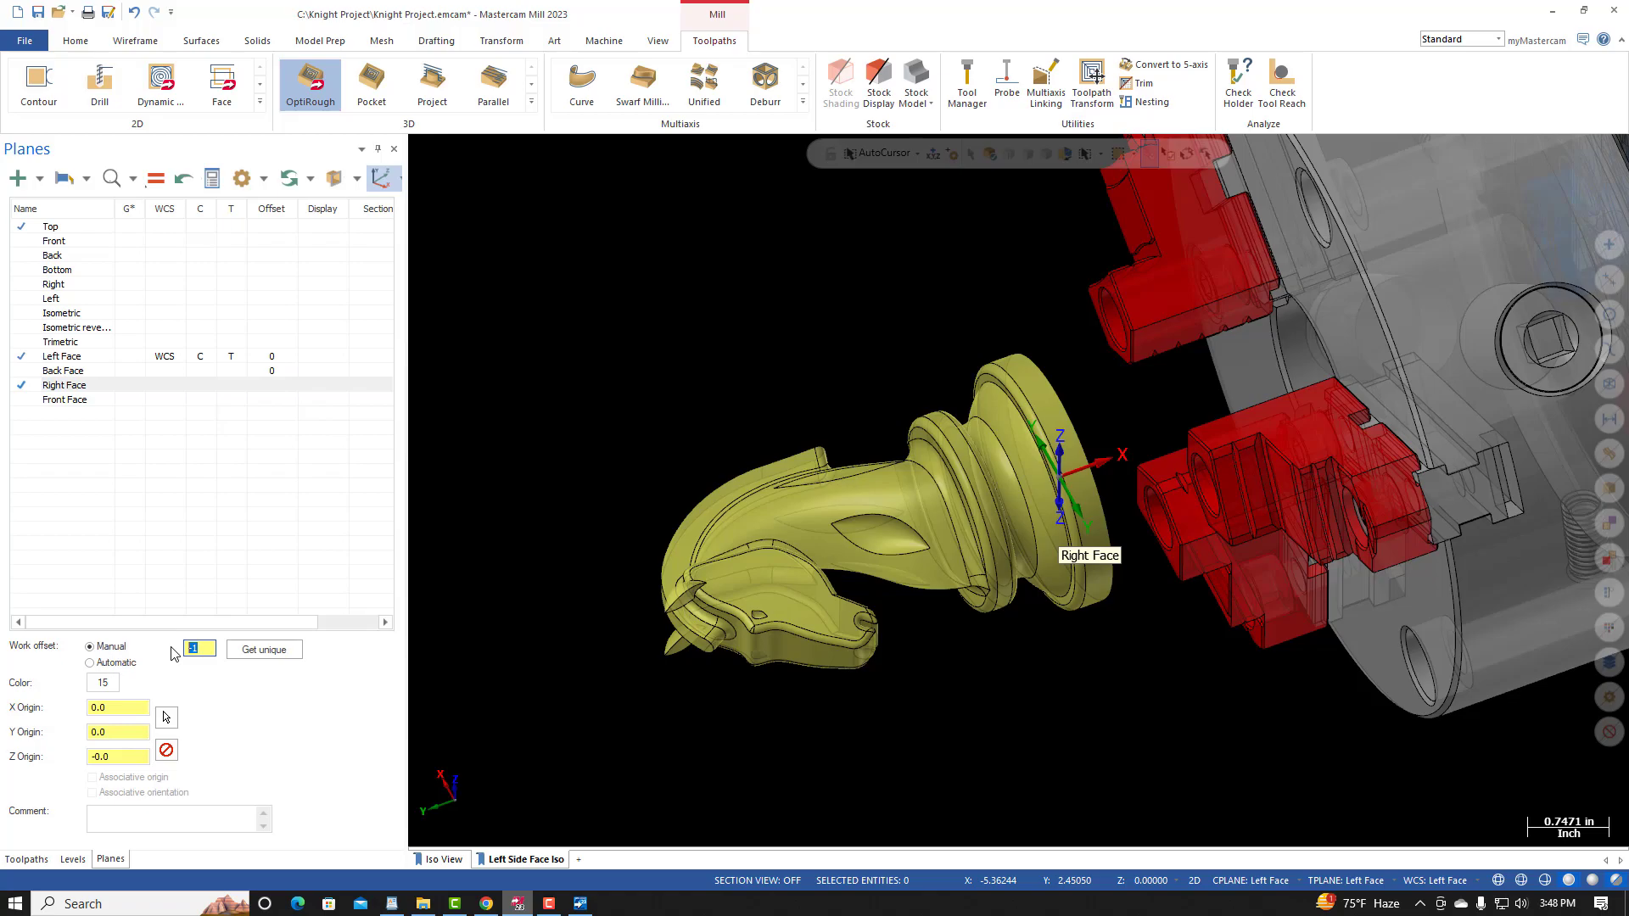
key(Return)
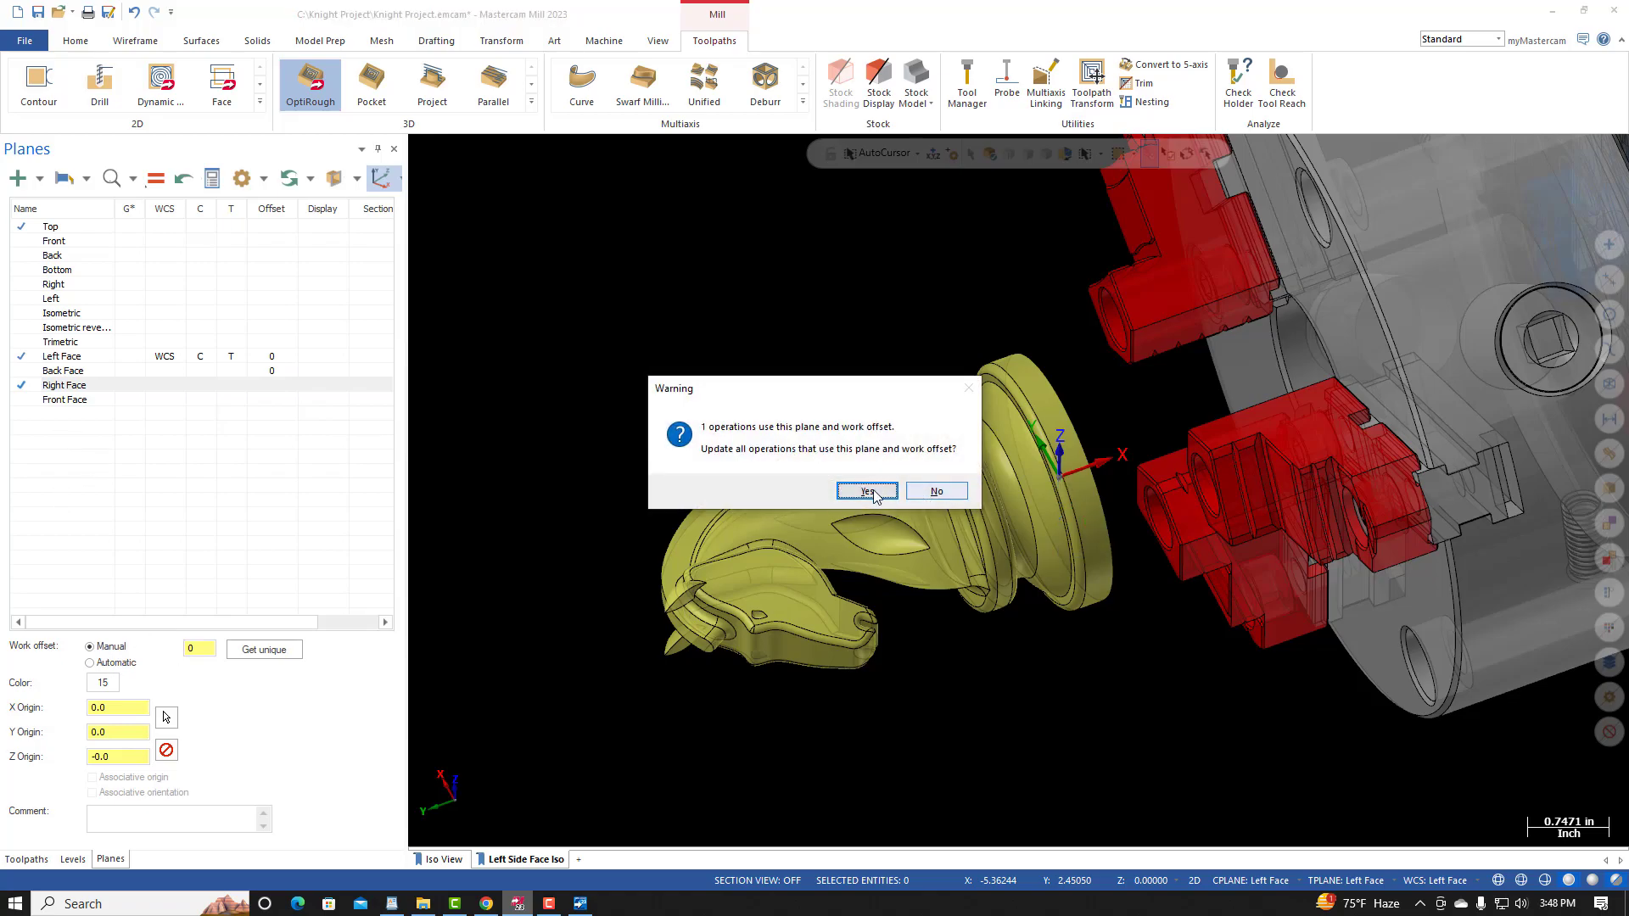
click(937, 491)
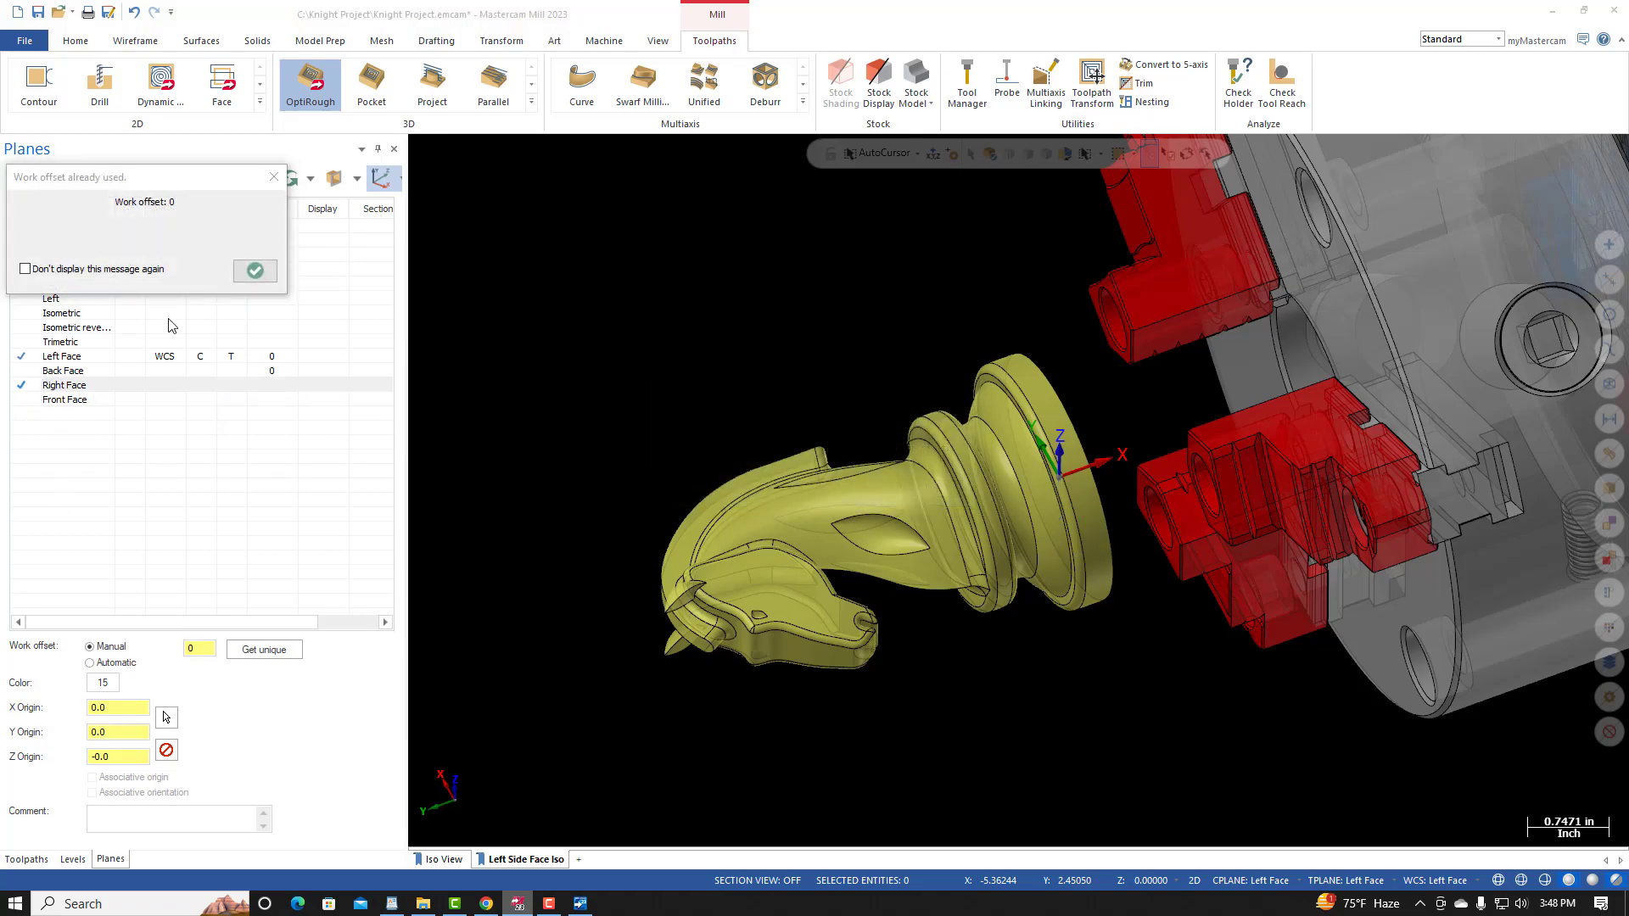
click(246, 275)
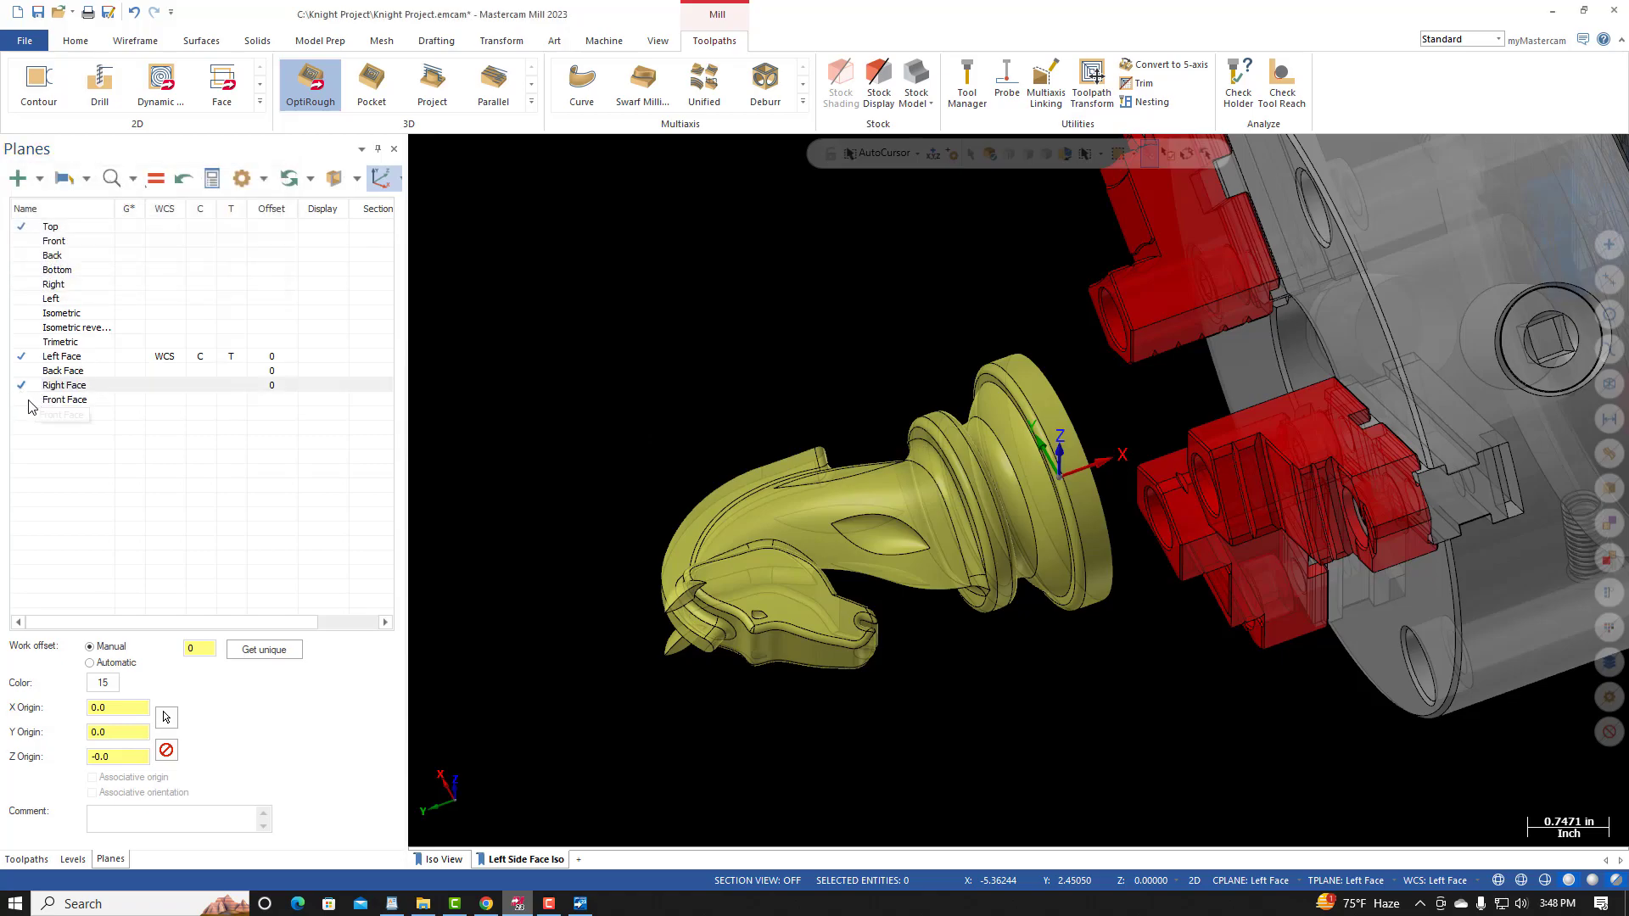
Step: Set the Front Face plane's work offset manually to 0 and accept reusing that offset
click(32, 401)
click(91, 646)
double_click(200, 648)
text(0)
key(Return)
click(254, 273)
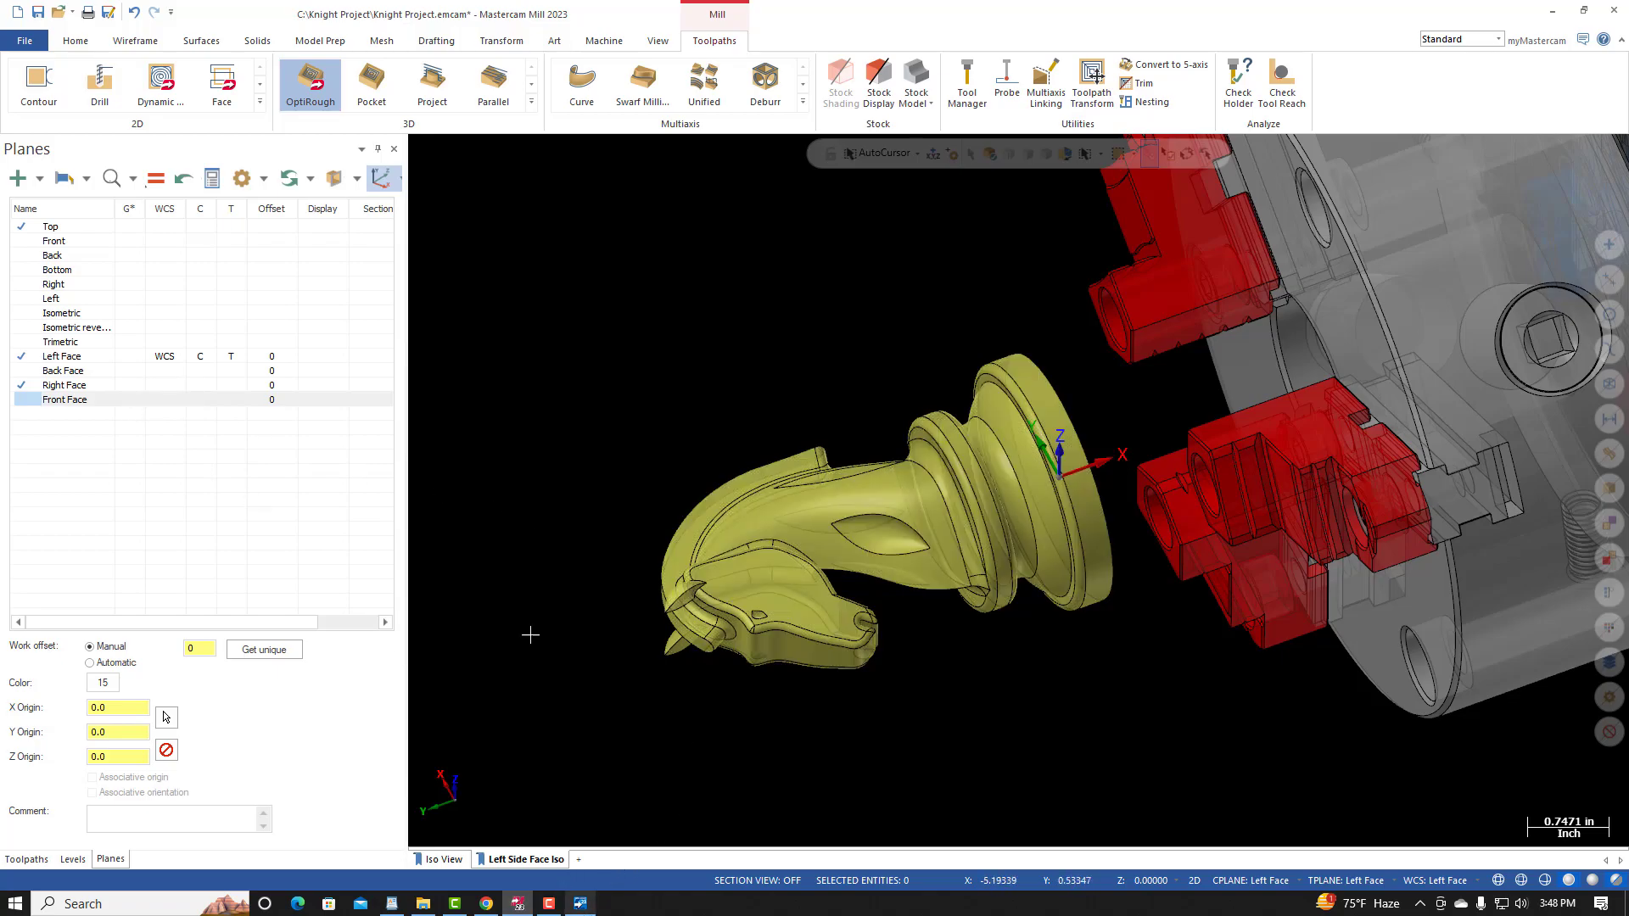
Step: Try to post the currently selected toolpath operation to an NC file
click(27, 858)
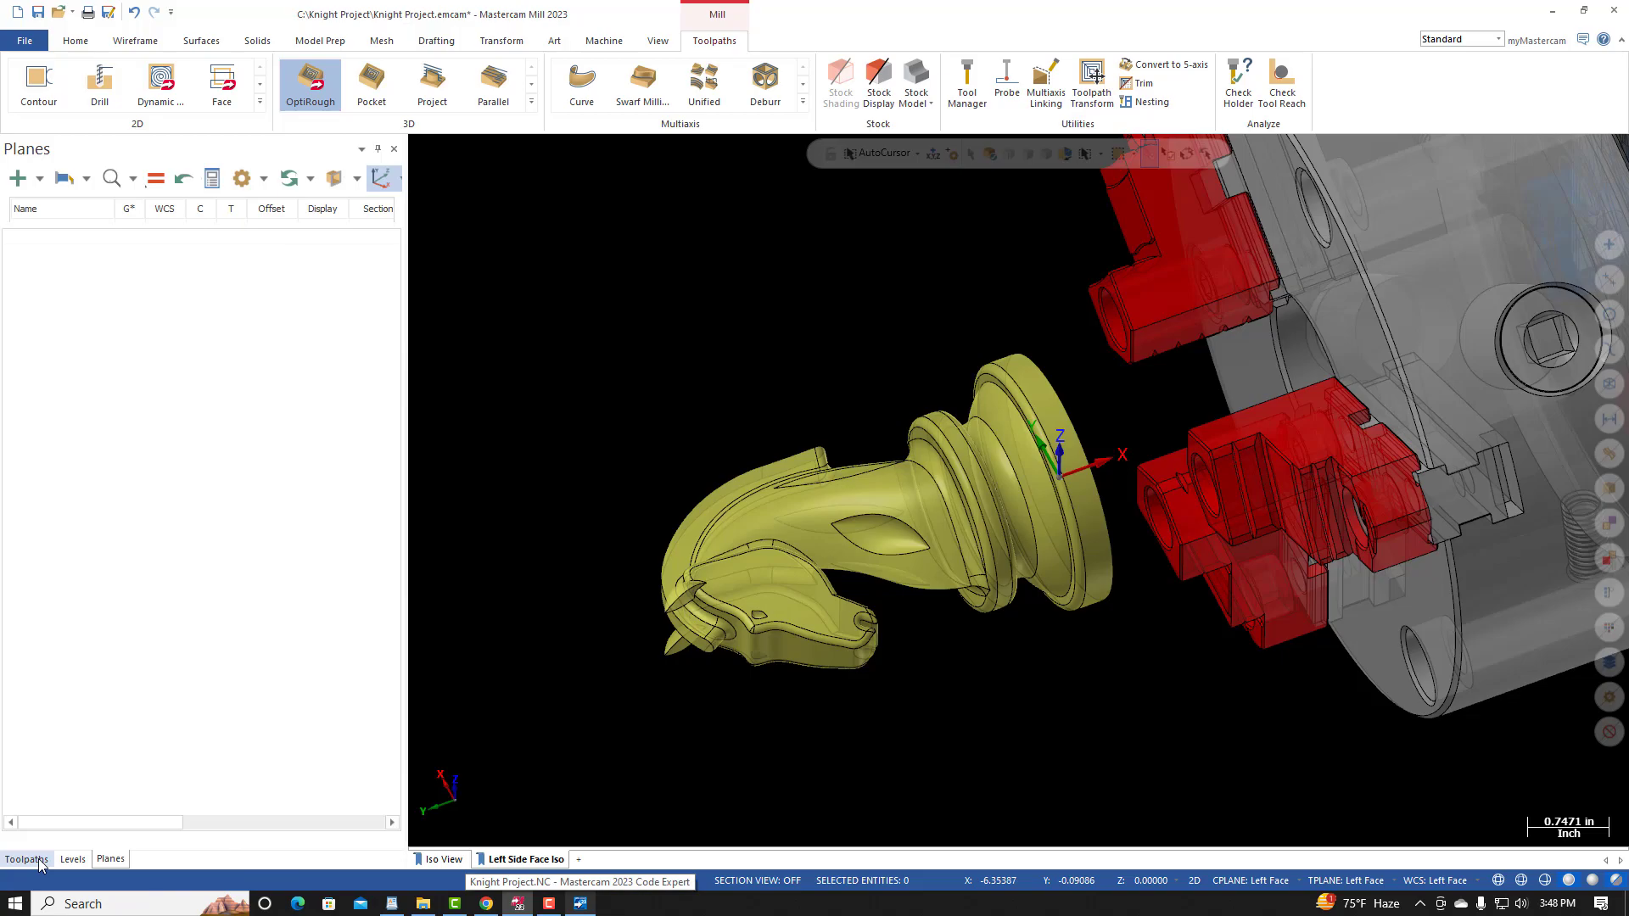
click(290, 178)
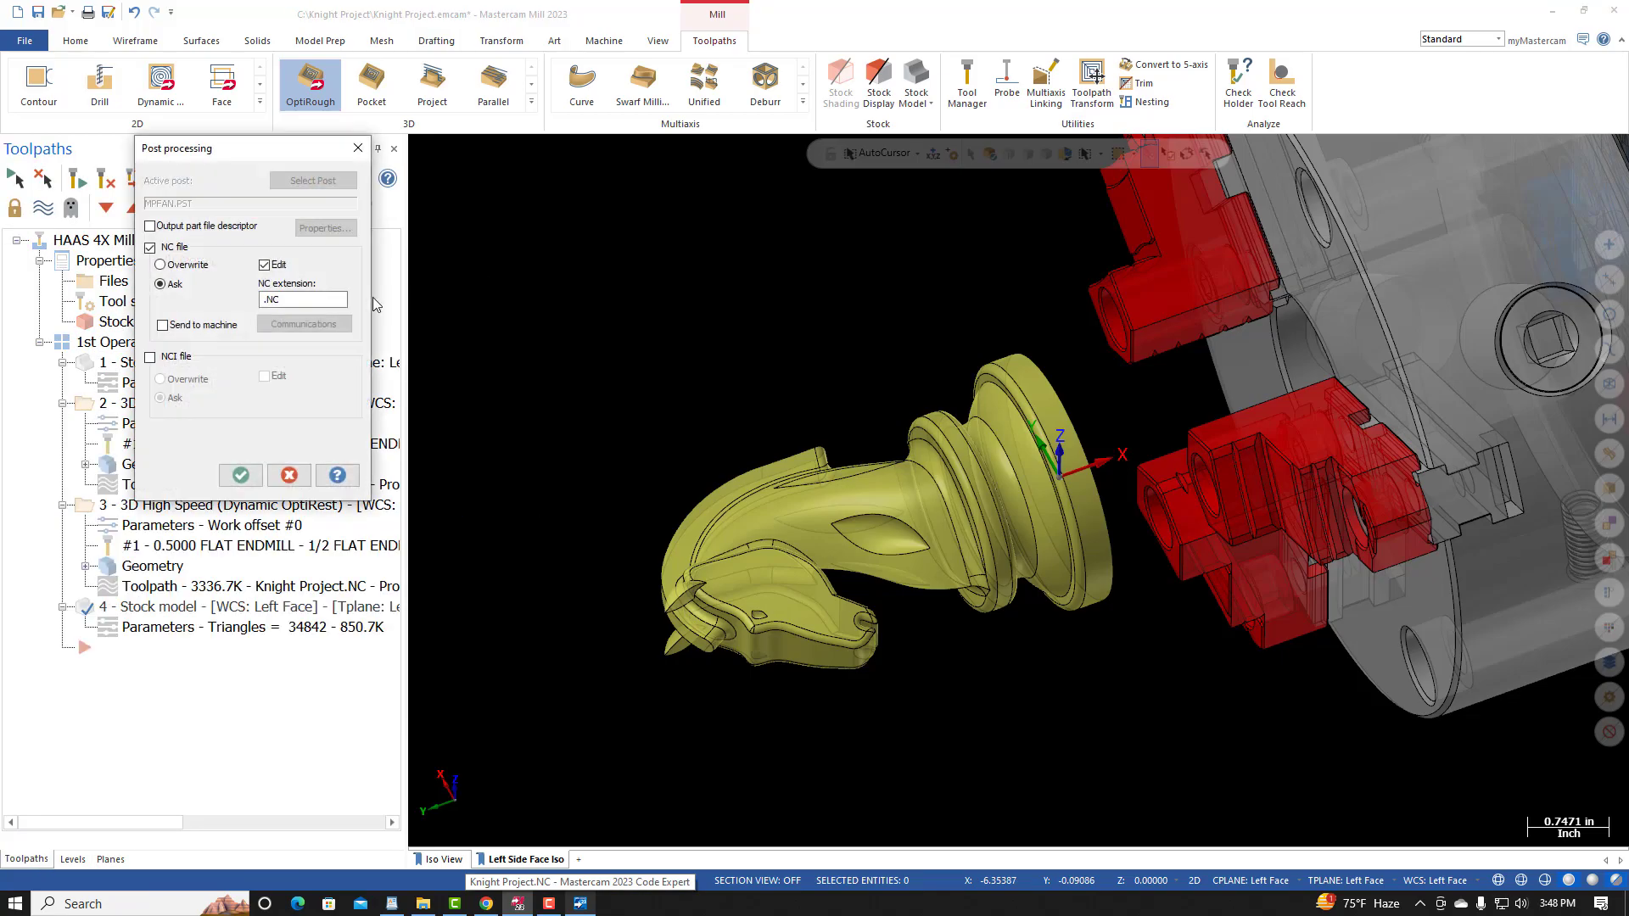
click(240, 475)
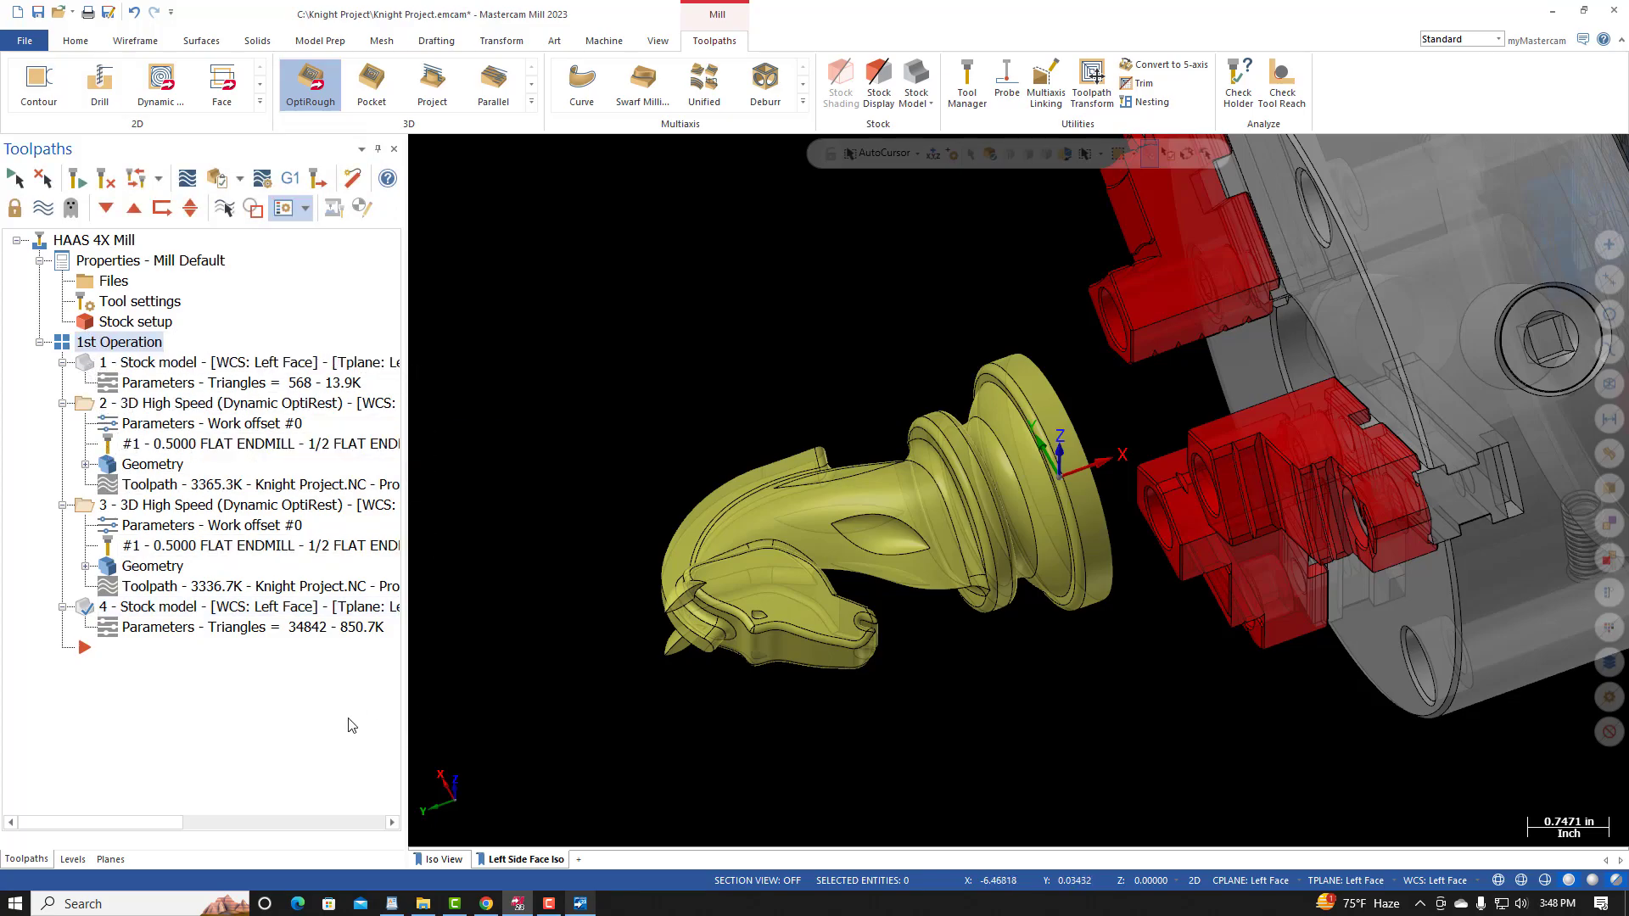
Step: Select all operations in the 1st Operation group and post them to Knight Project.NC, replacing the existing file
double_click(91, 346)
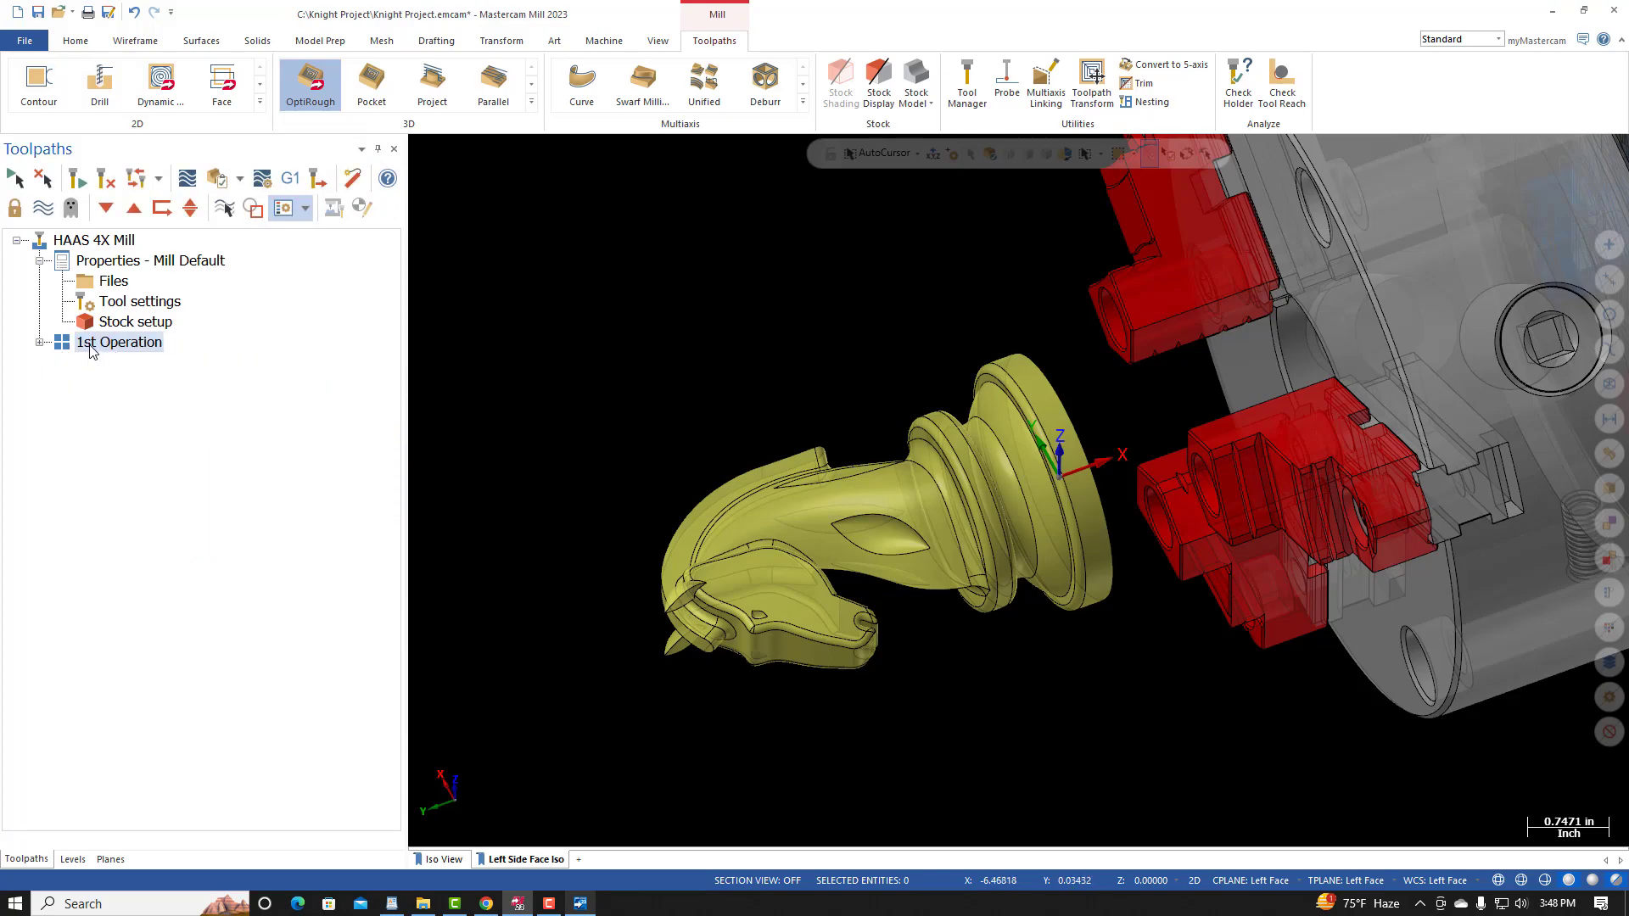
click(39, 342)
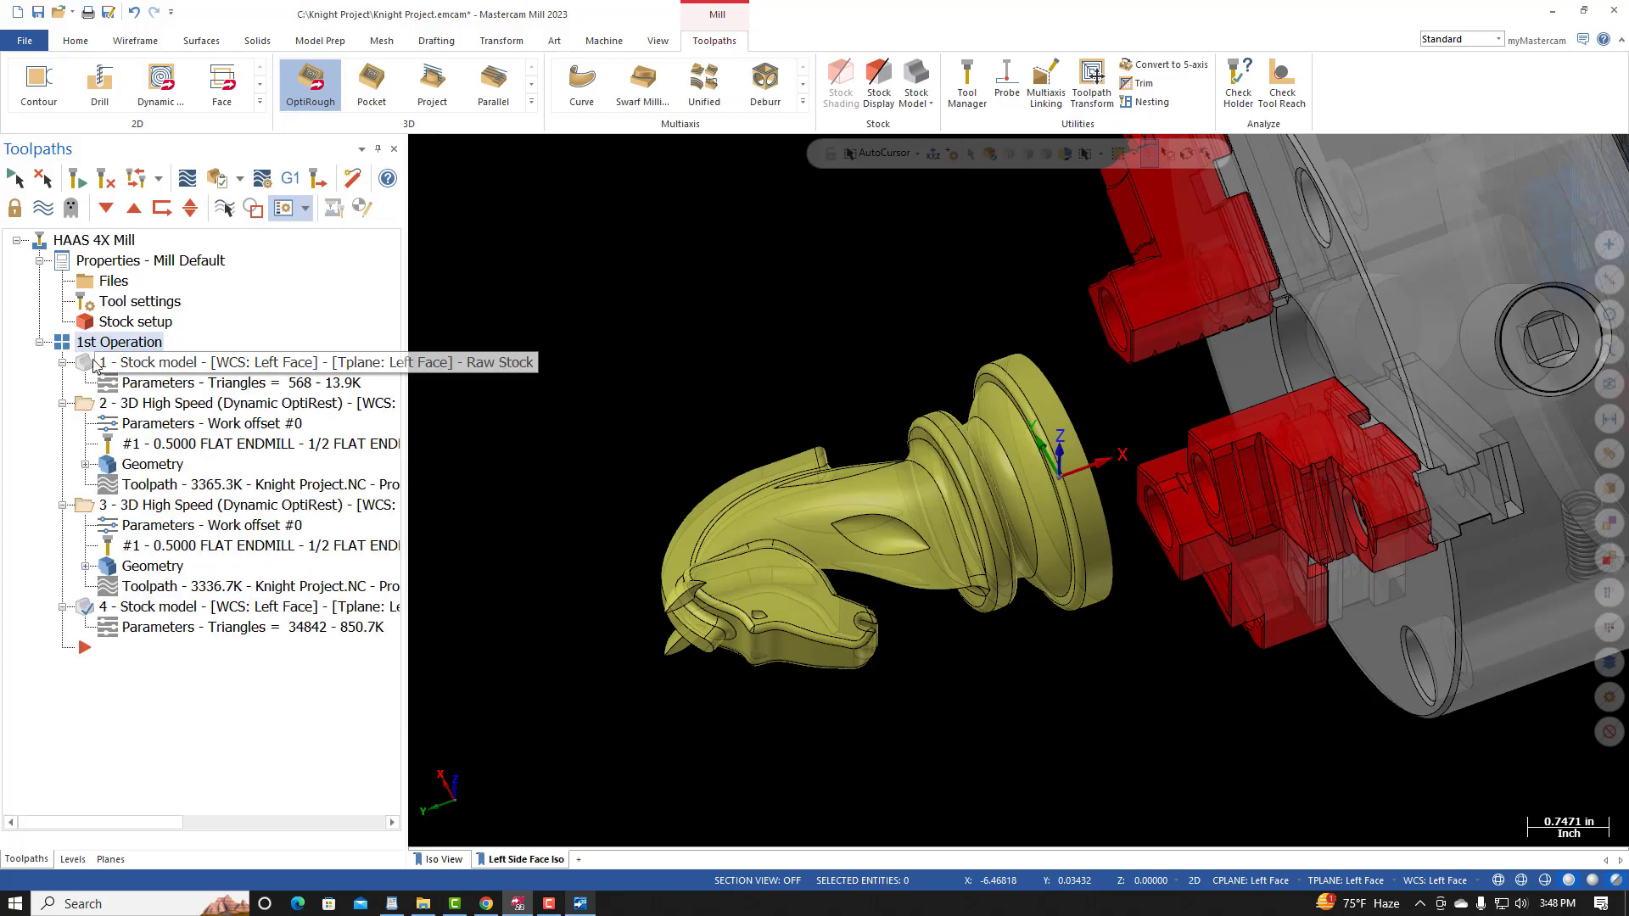
click(81, 342)
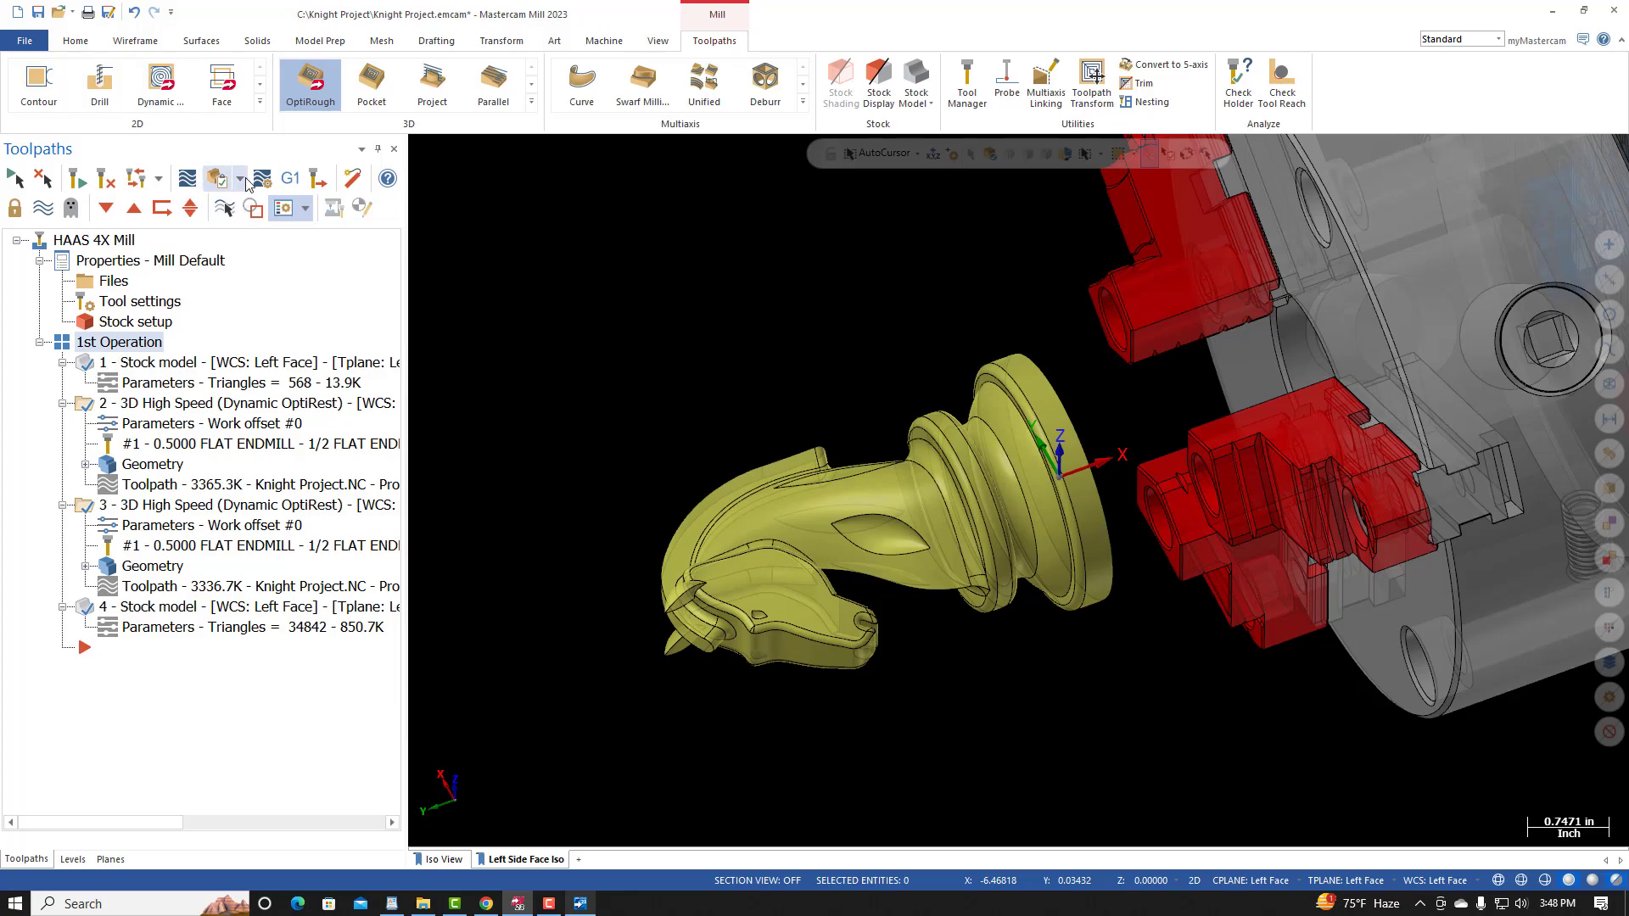
click(290, 178)
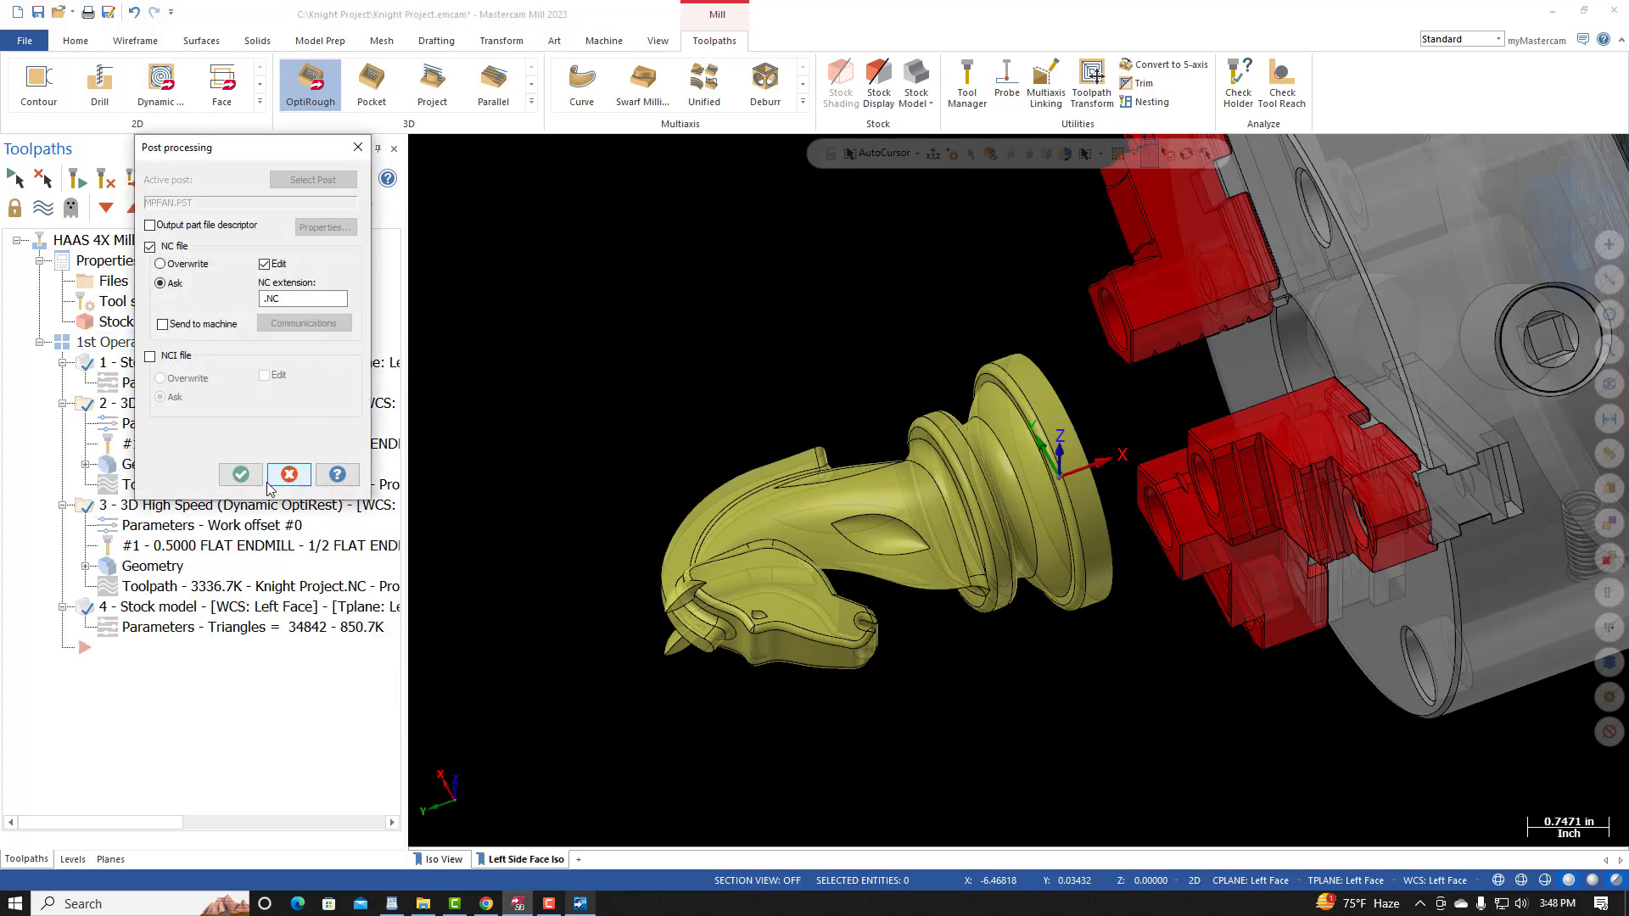
click(289, 475)
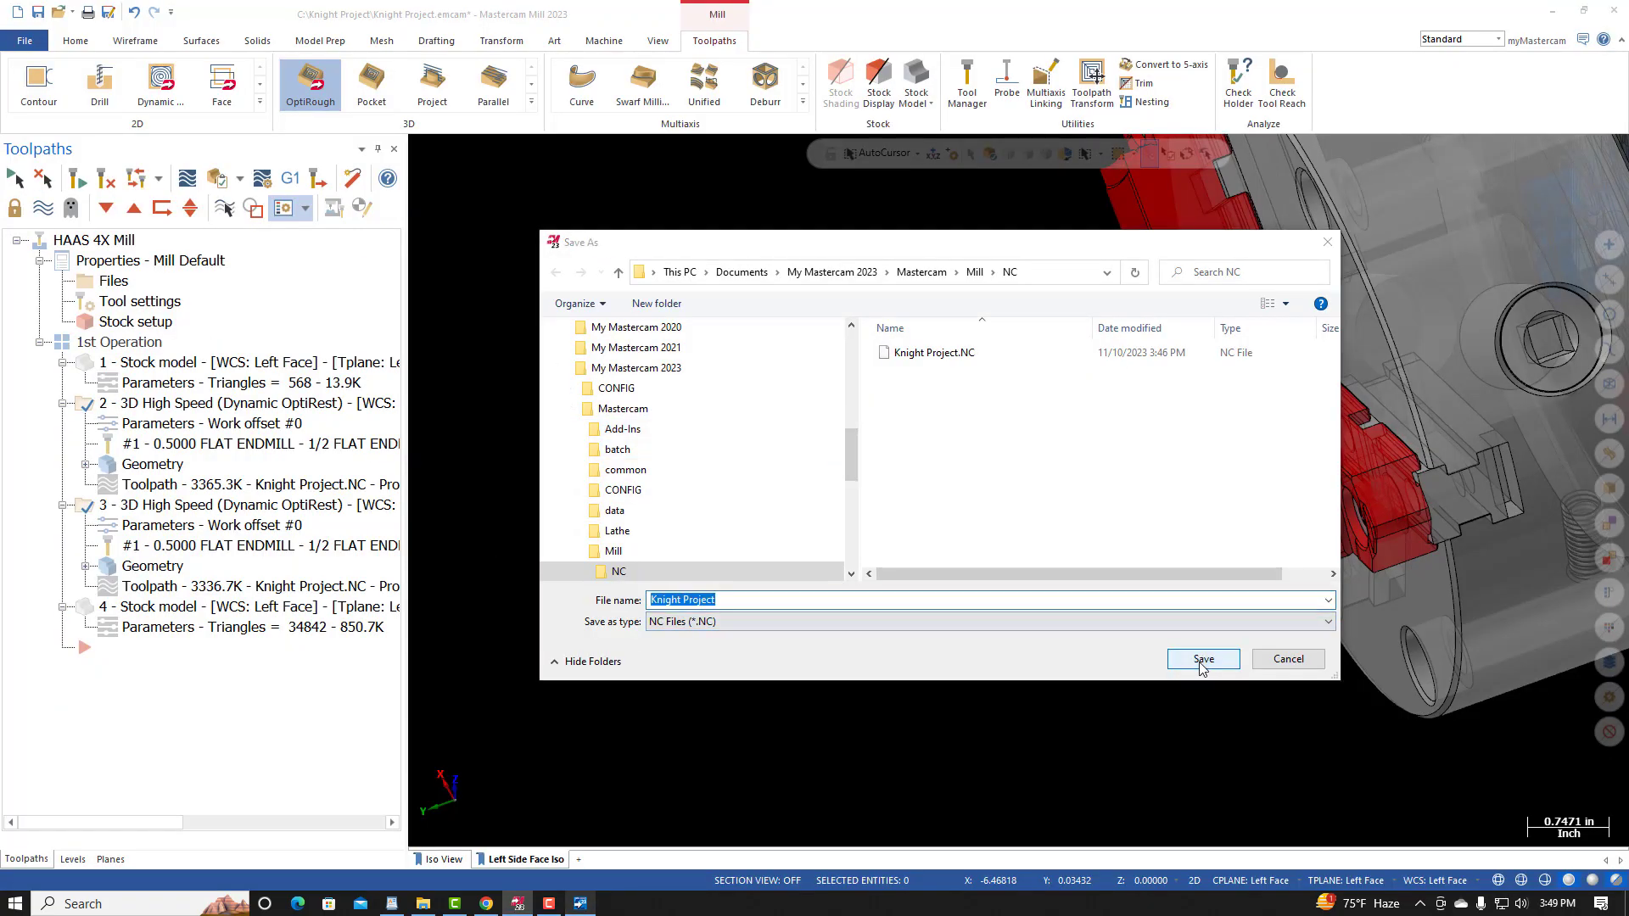
click(1202, 662)
click(857, 456)
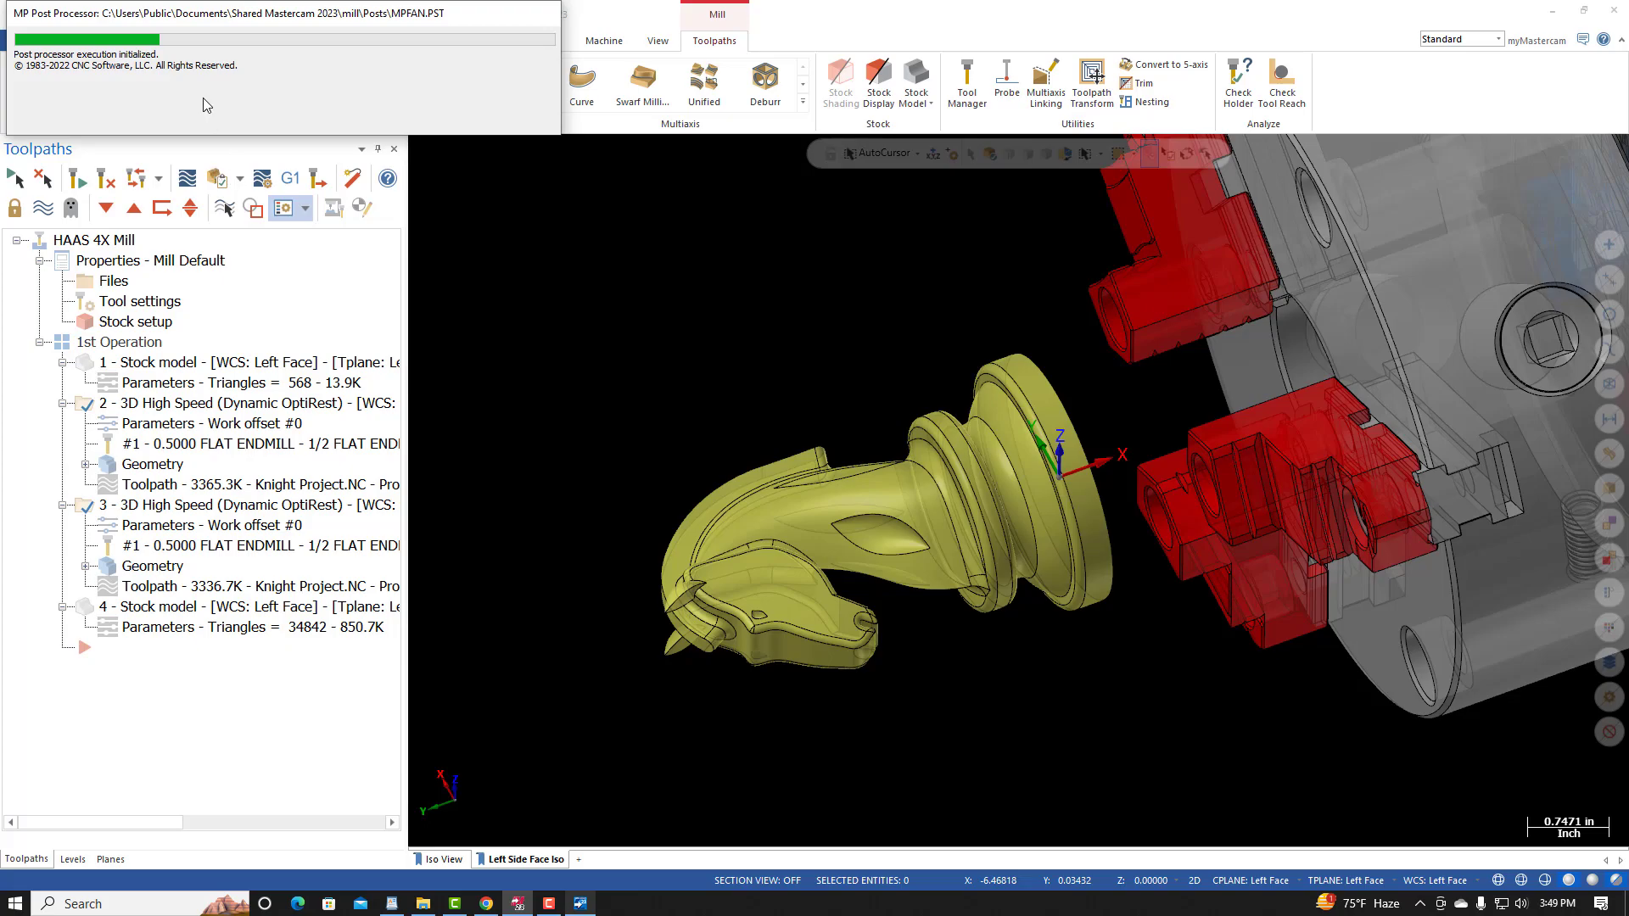
Step: Switch to Code Expert and reload the newly posted Knight Project.NC in place of the old code
click(582, 904)
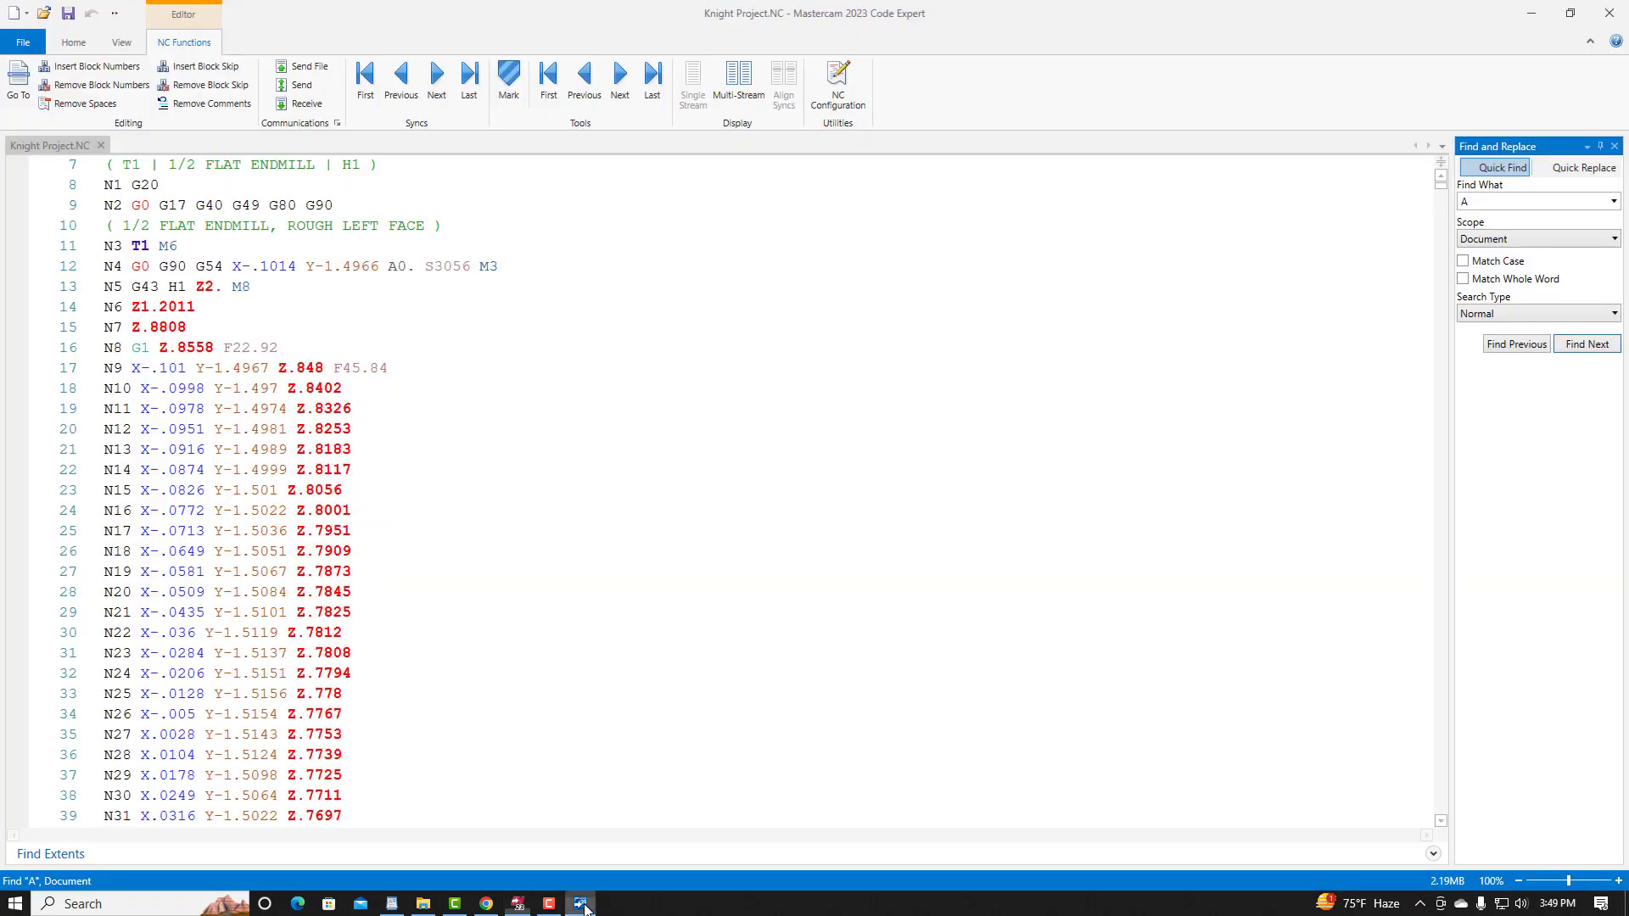
scroll(475, 475, up, 2)
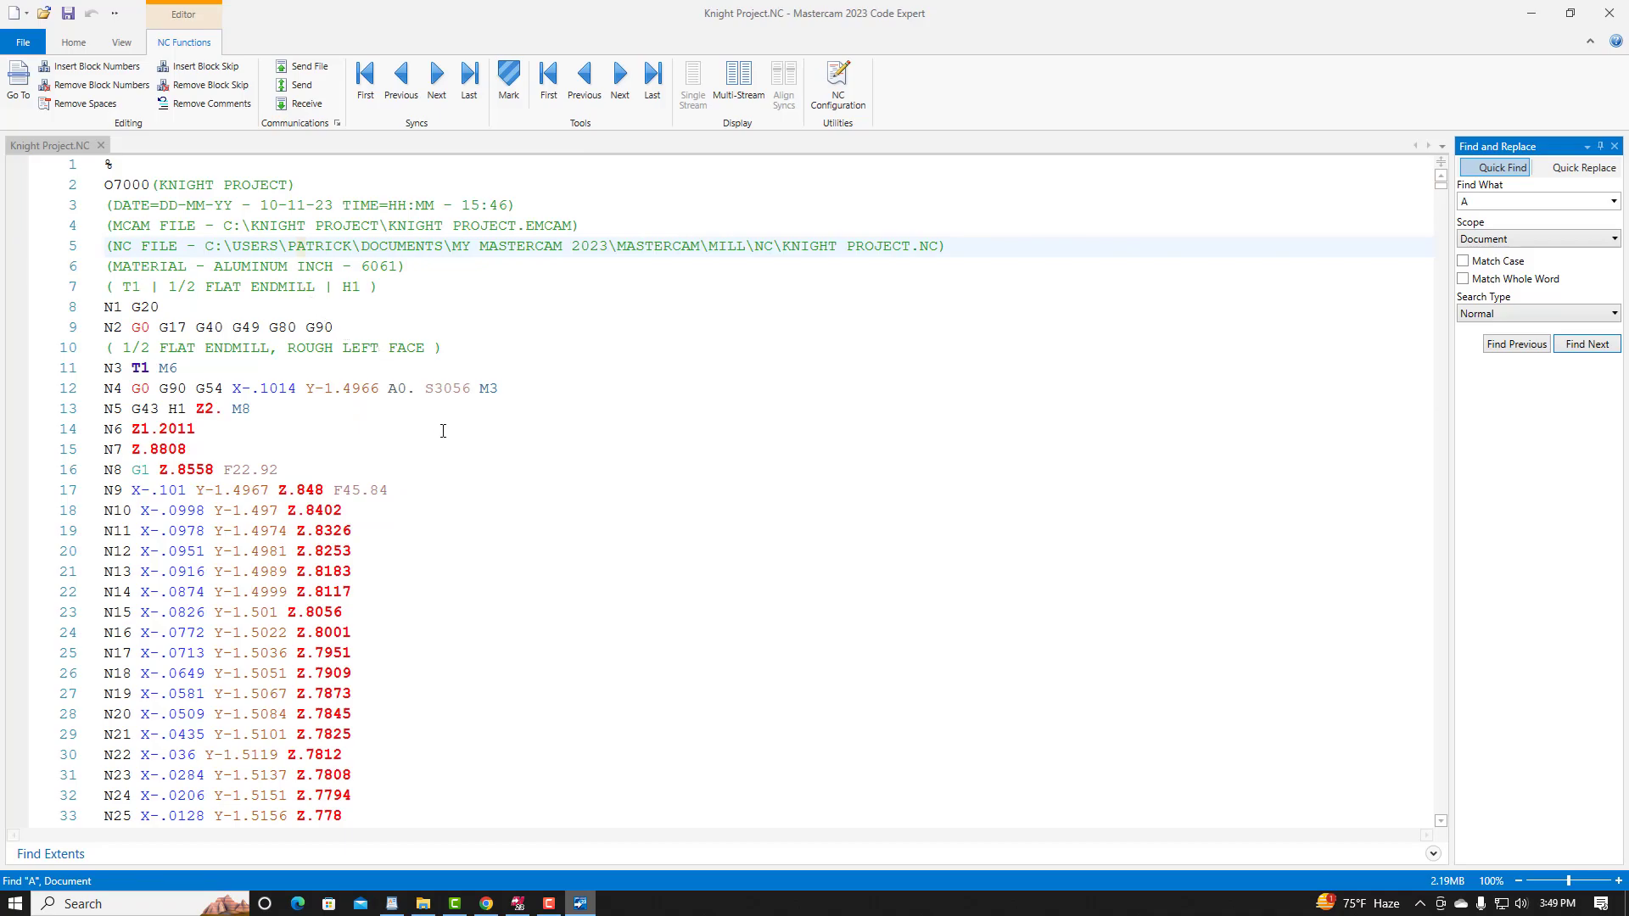
click(583, 906)
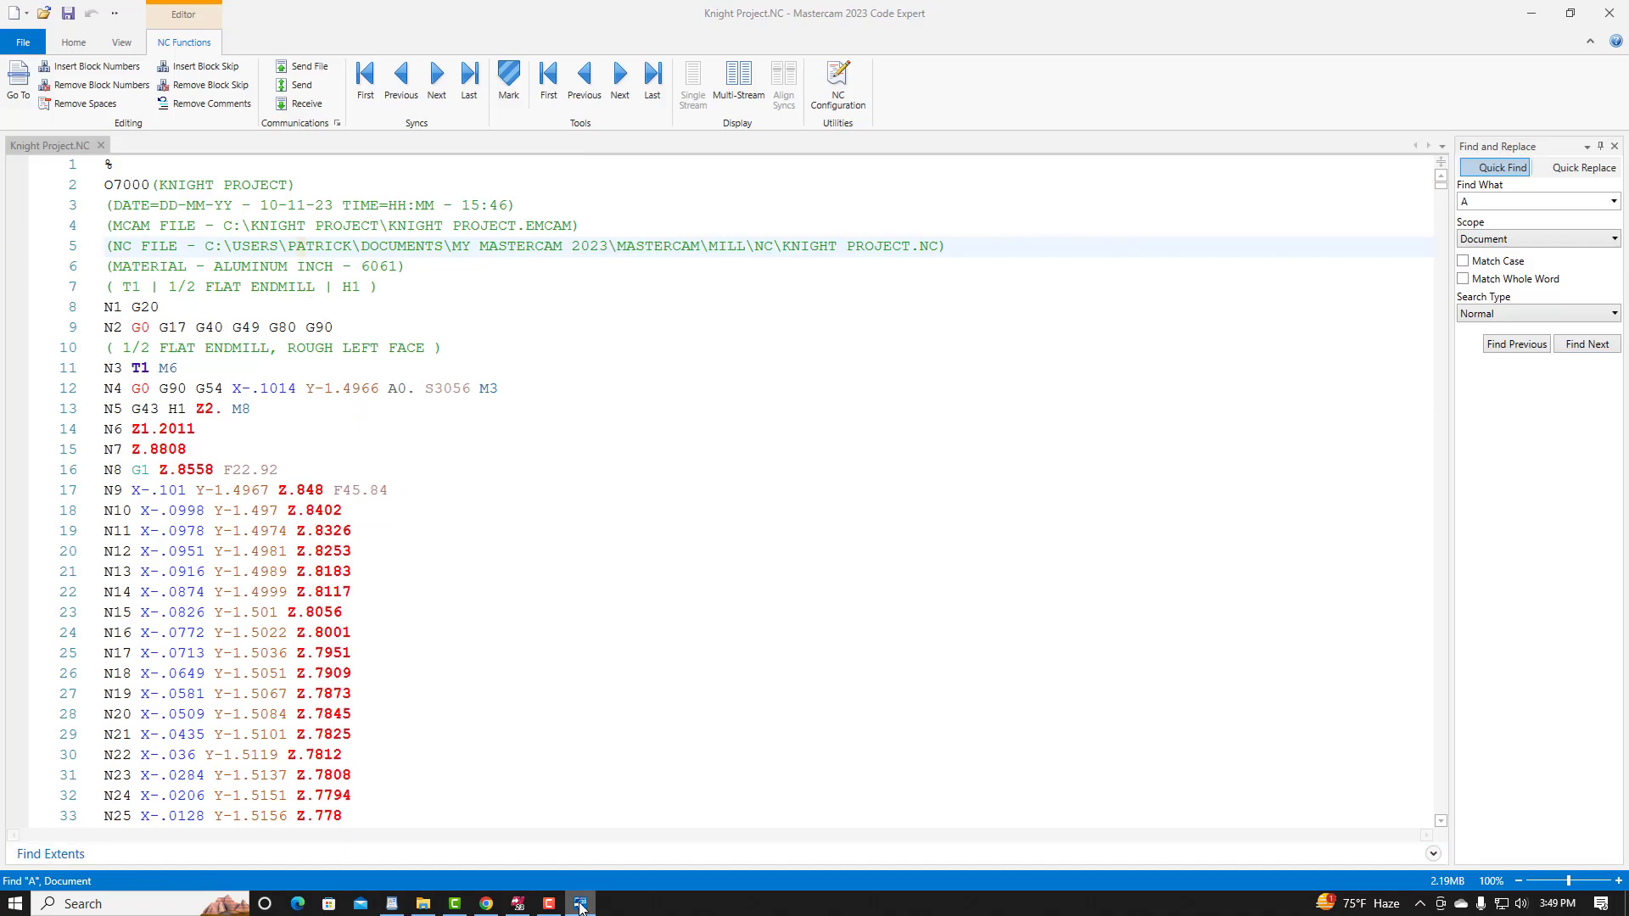
click(583, 906)
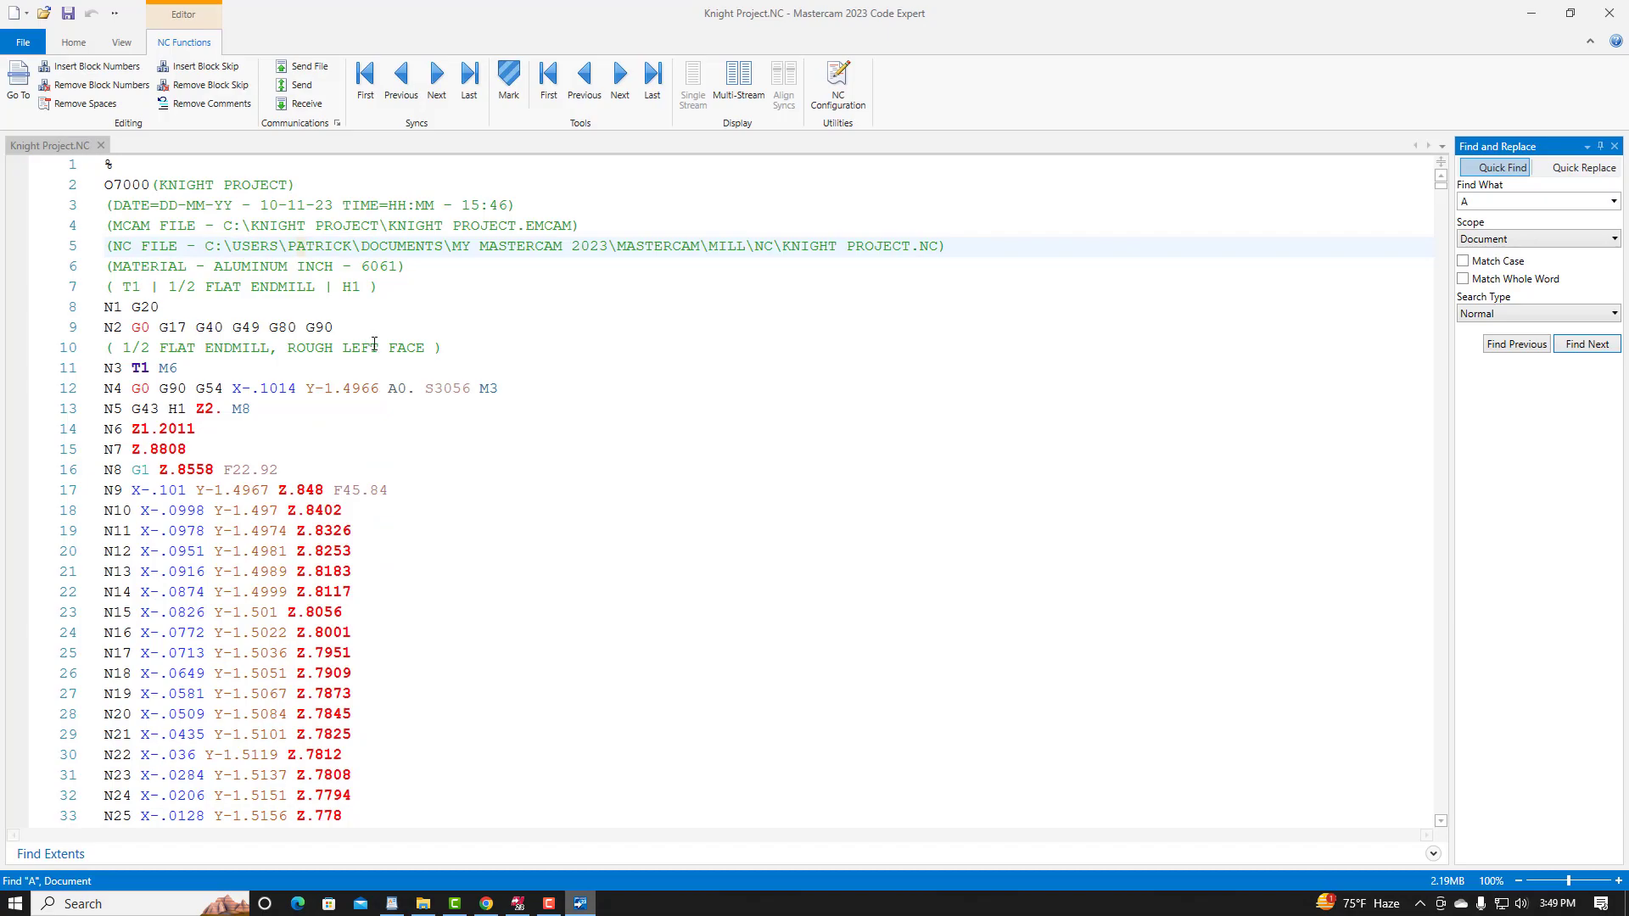
scroll(377, 348, down, 5)
scroll(378, 348, up, 5)
click(583, 906)
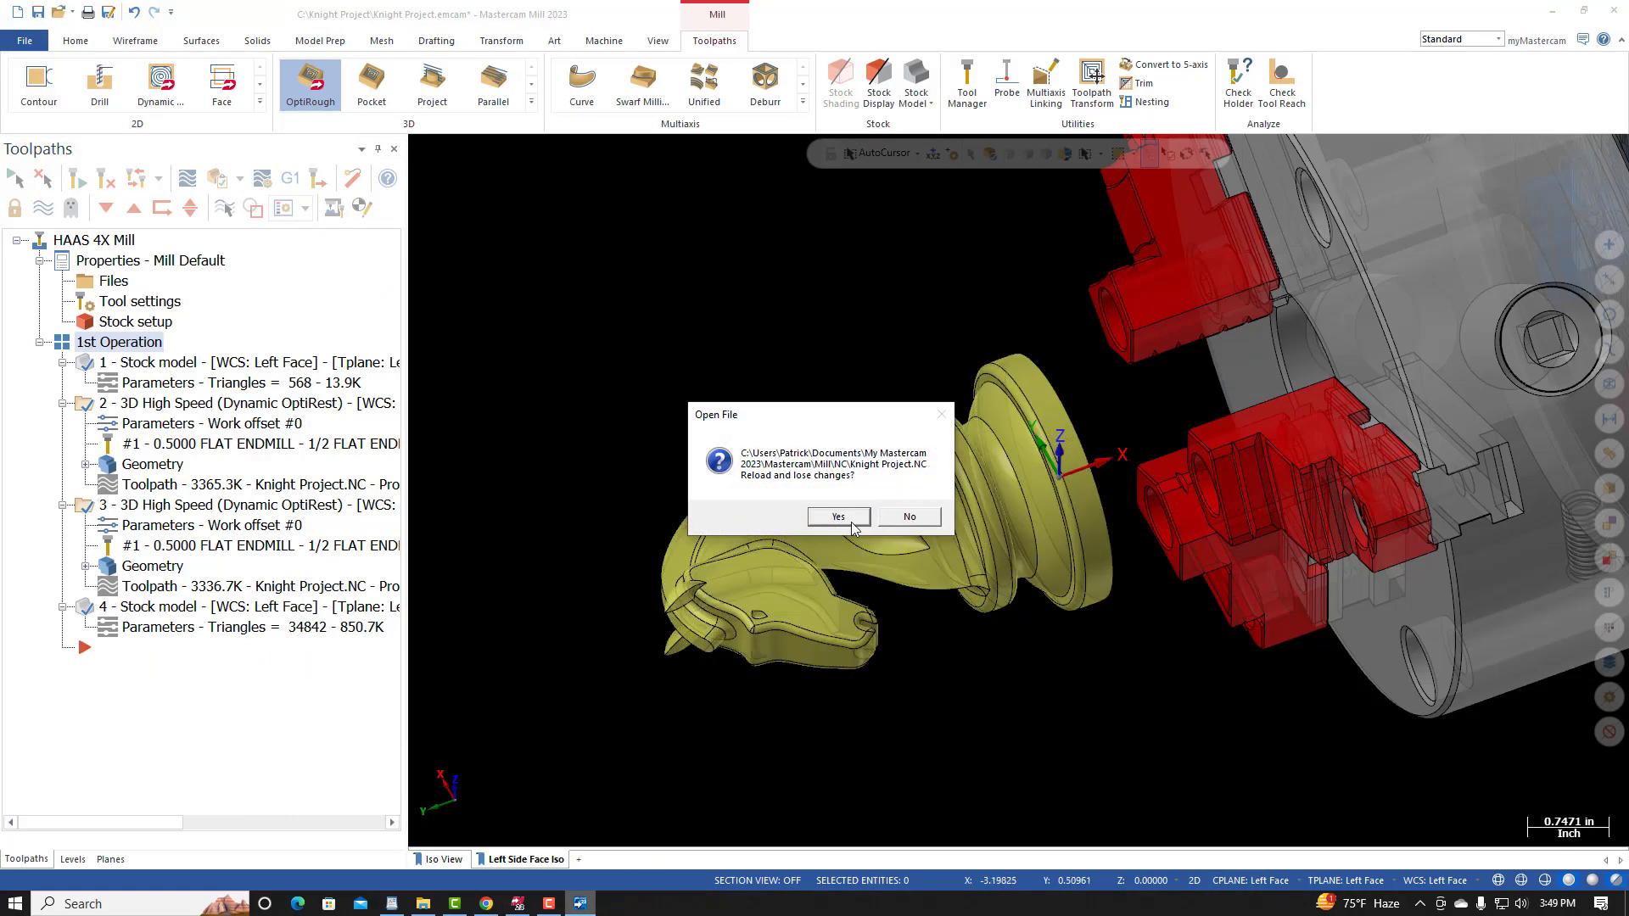
click(838, 516)
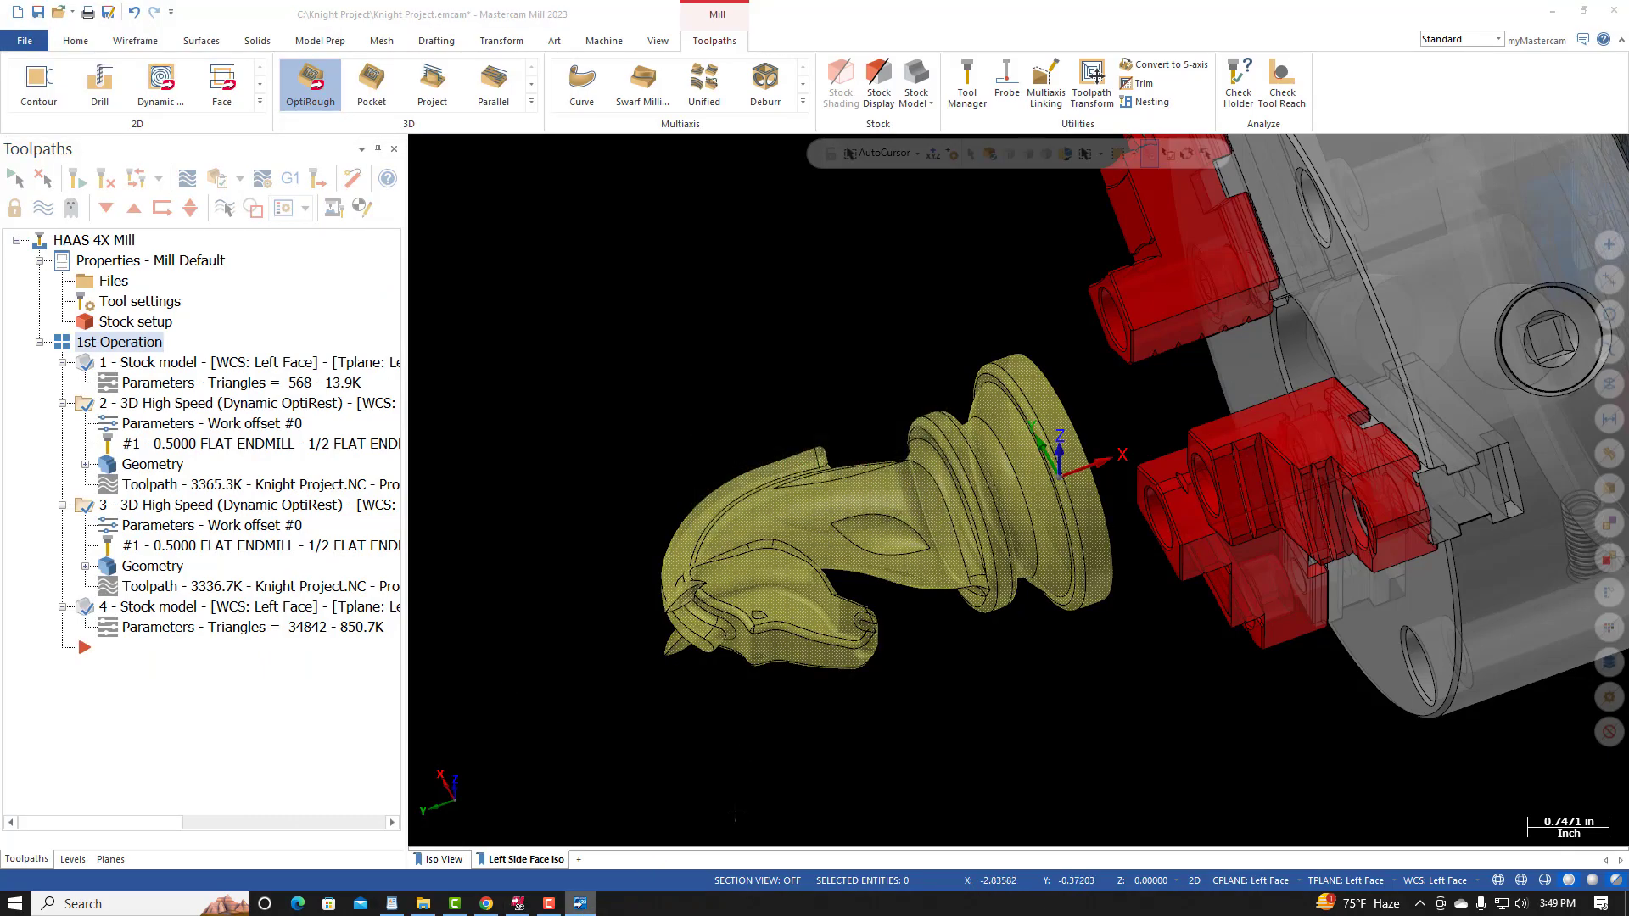
click(579, 904)
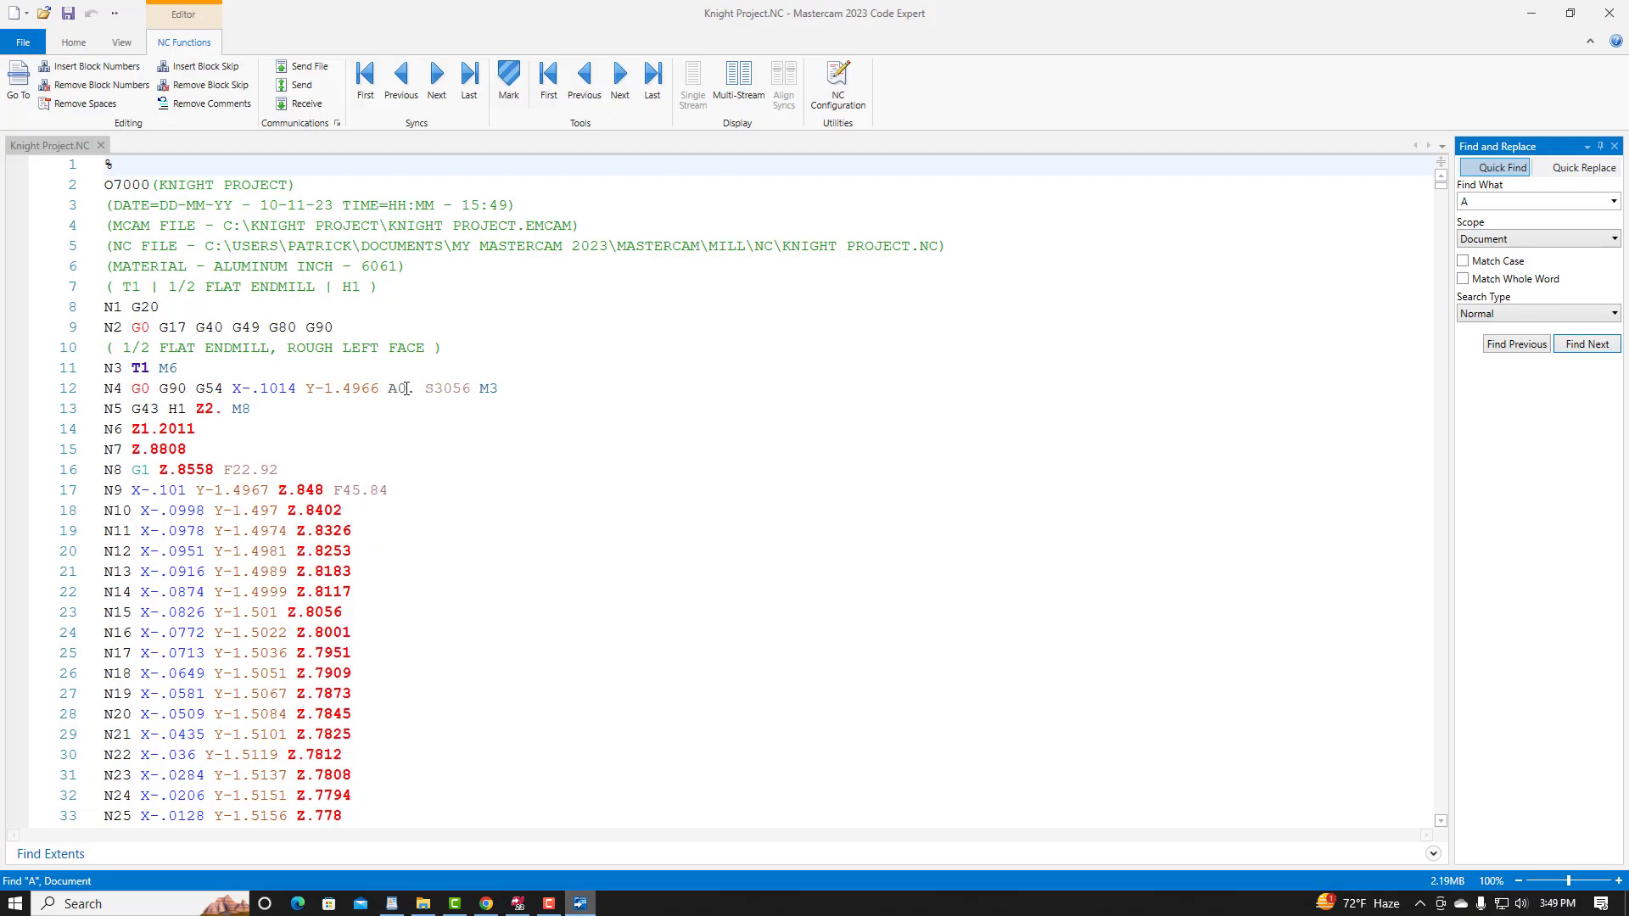
Step: Find the A-axis moves in the NC code and examine the rotation at the start of the right face roughing
click(1587, 344)
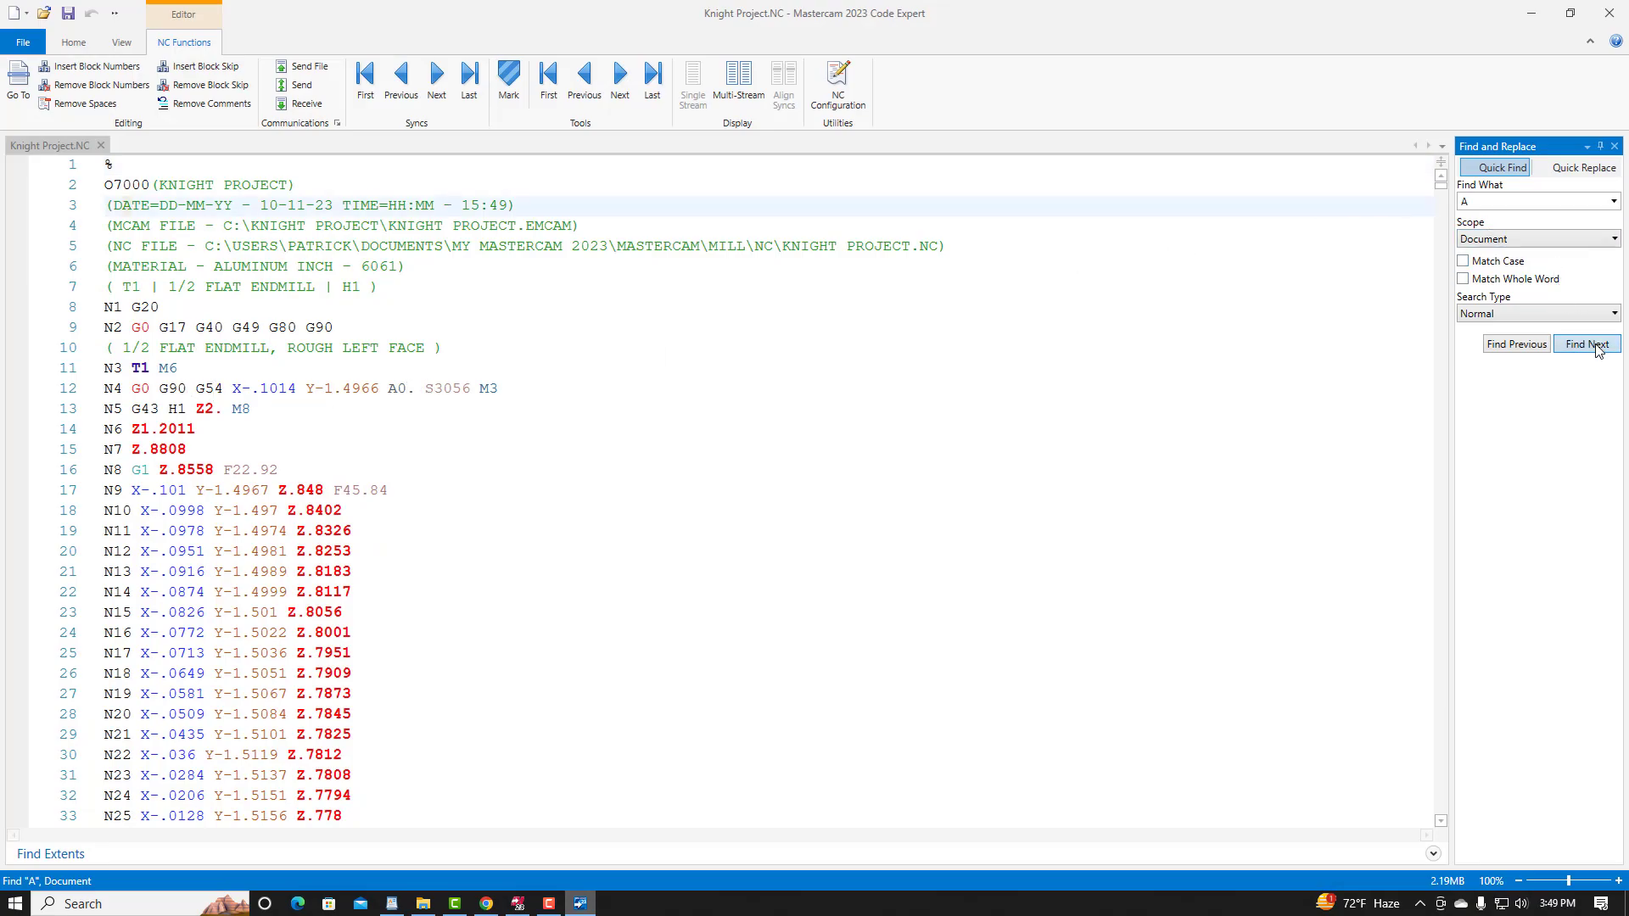
click(752, 405)
click(1587, 347)
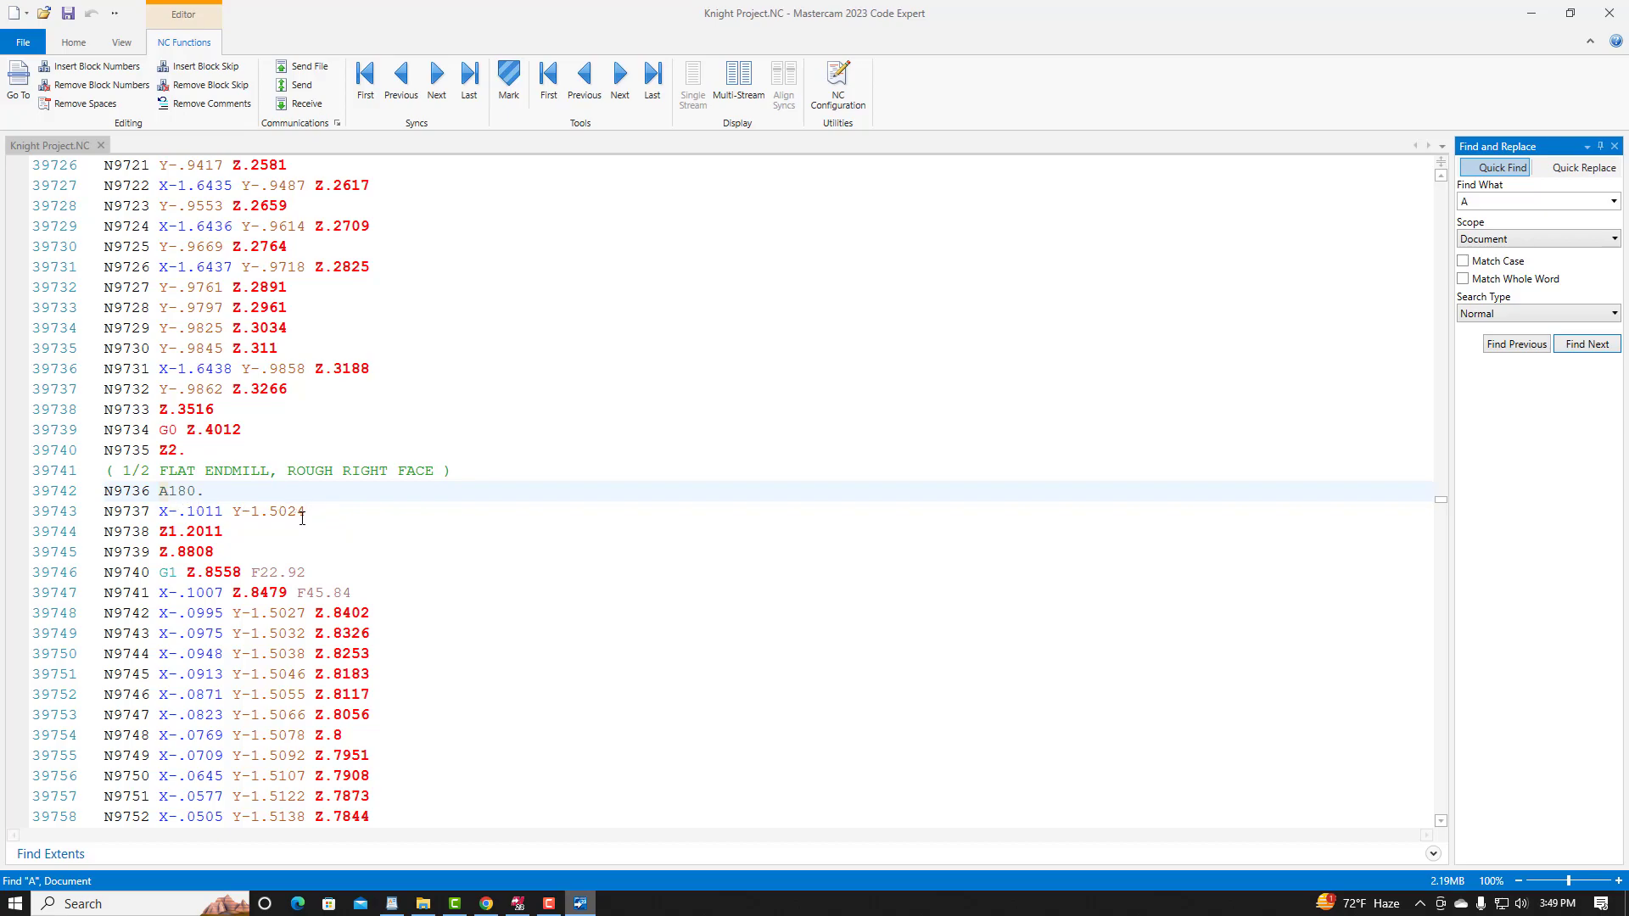
scroll(301, 519, down, 3)
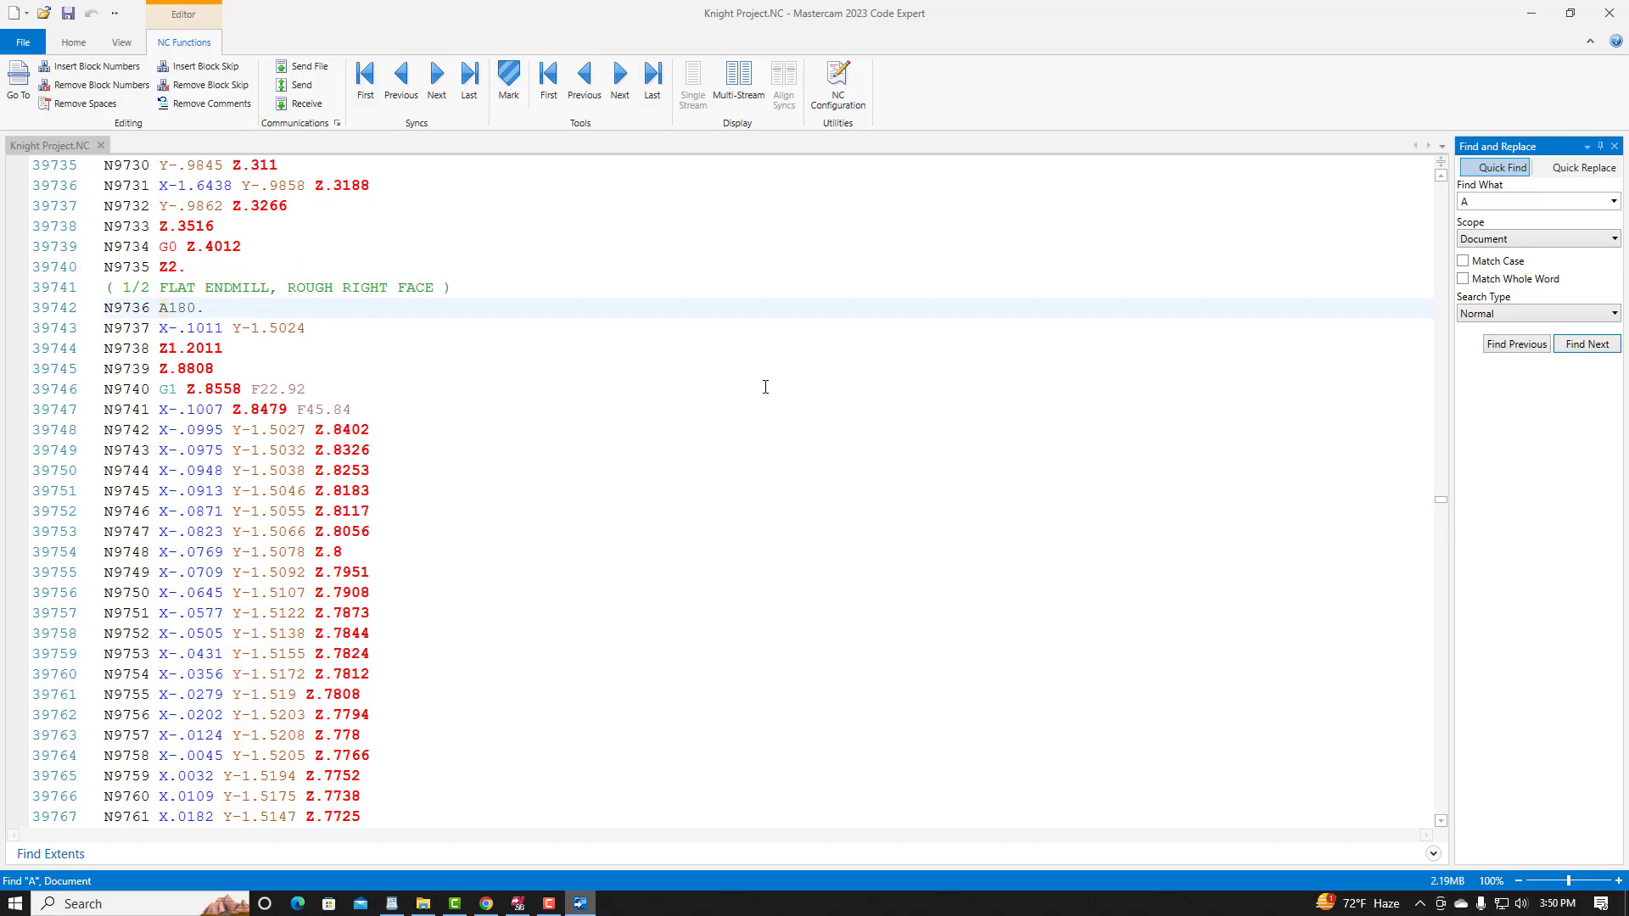
scroll(764, 382, up, 4)
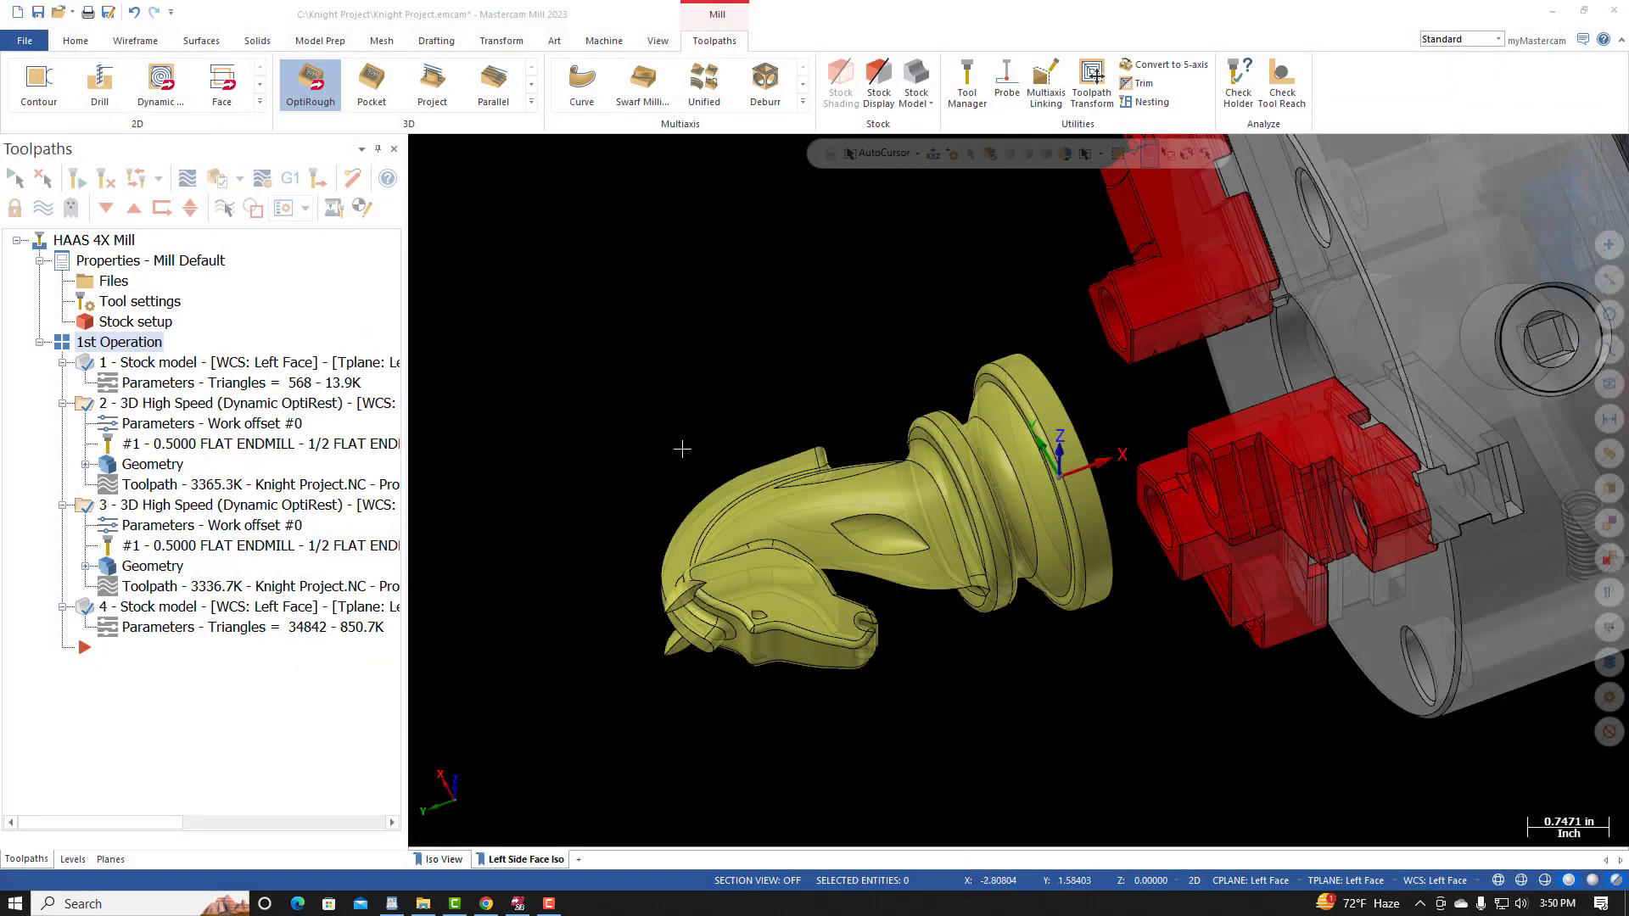
Step: Display the operation 4 stock model over the knight and examine the material left around the part from several angles
click(145, 608)
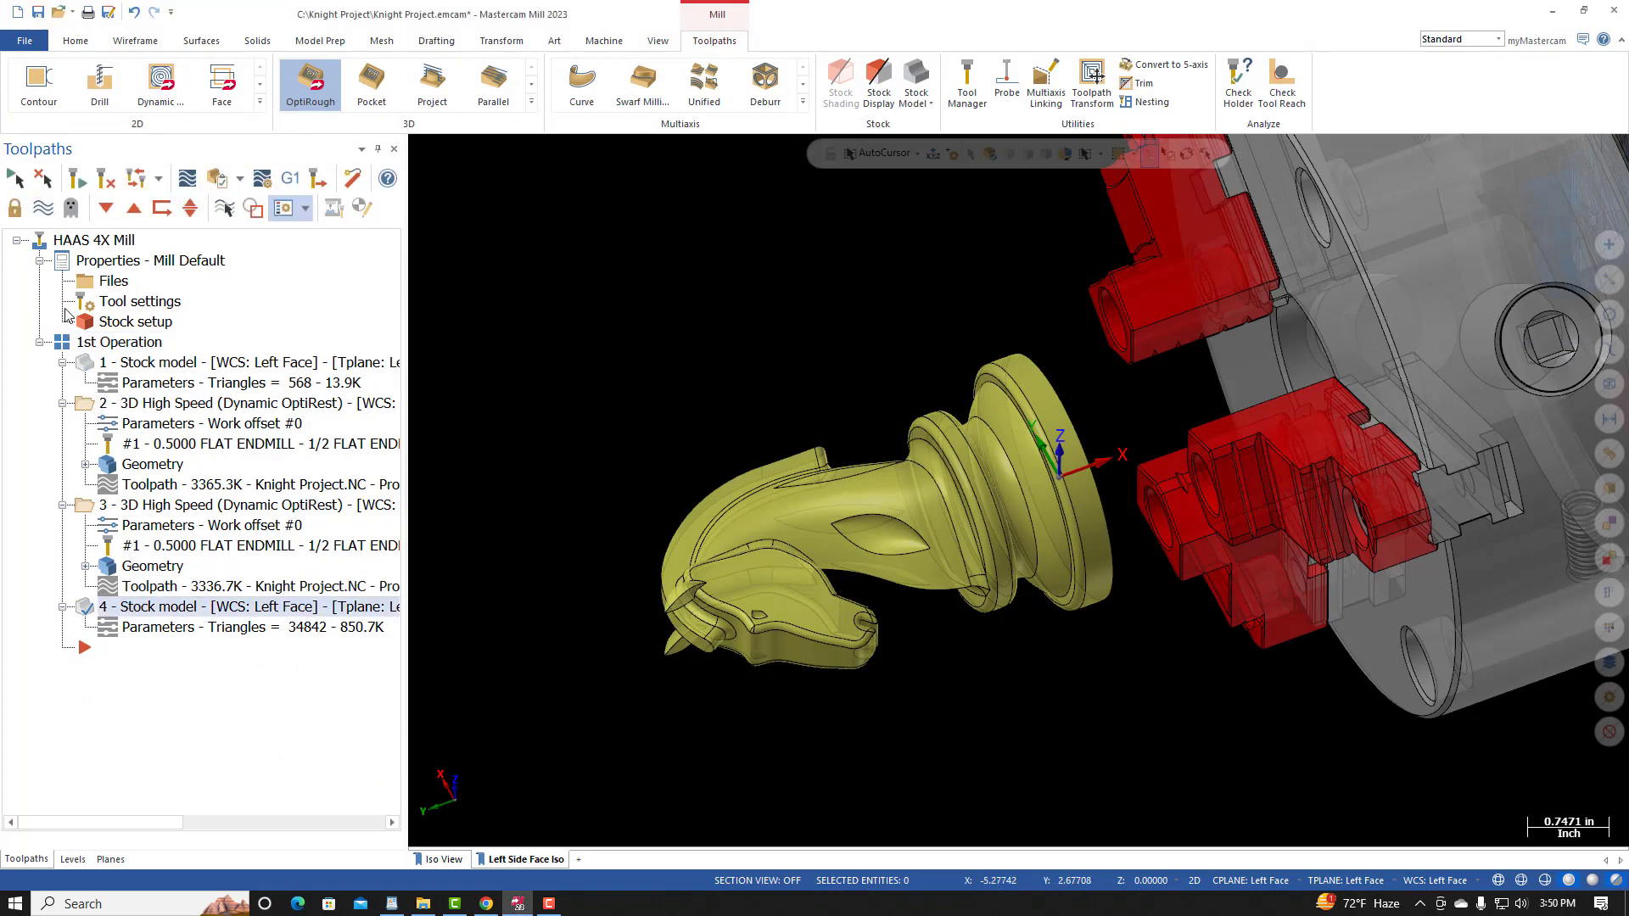
middle_drag(662, 411, 684, 358)
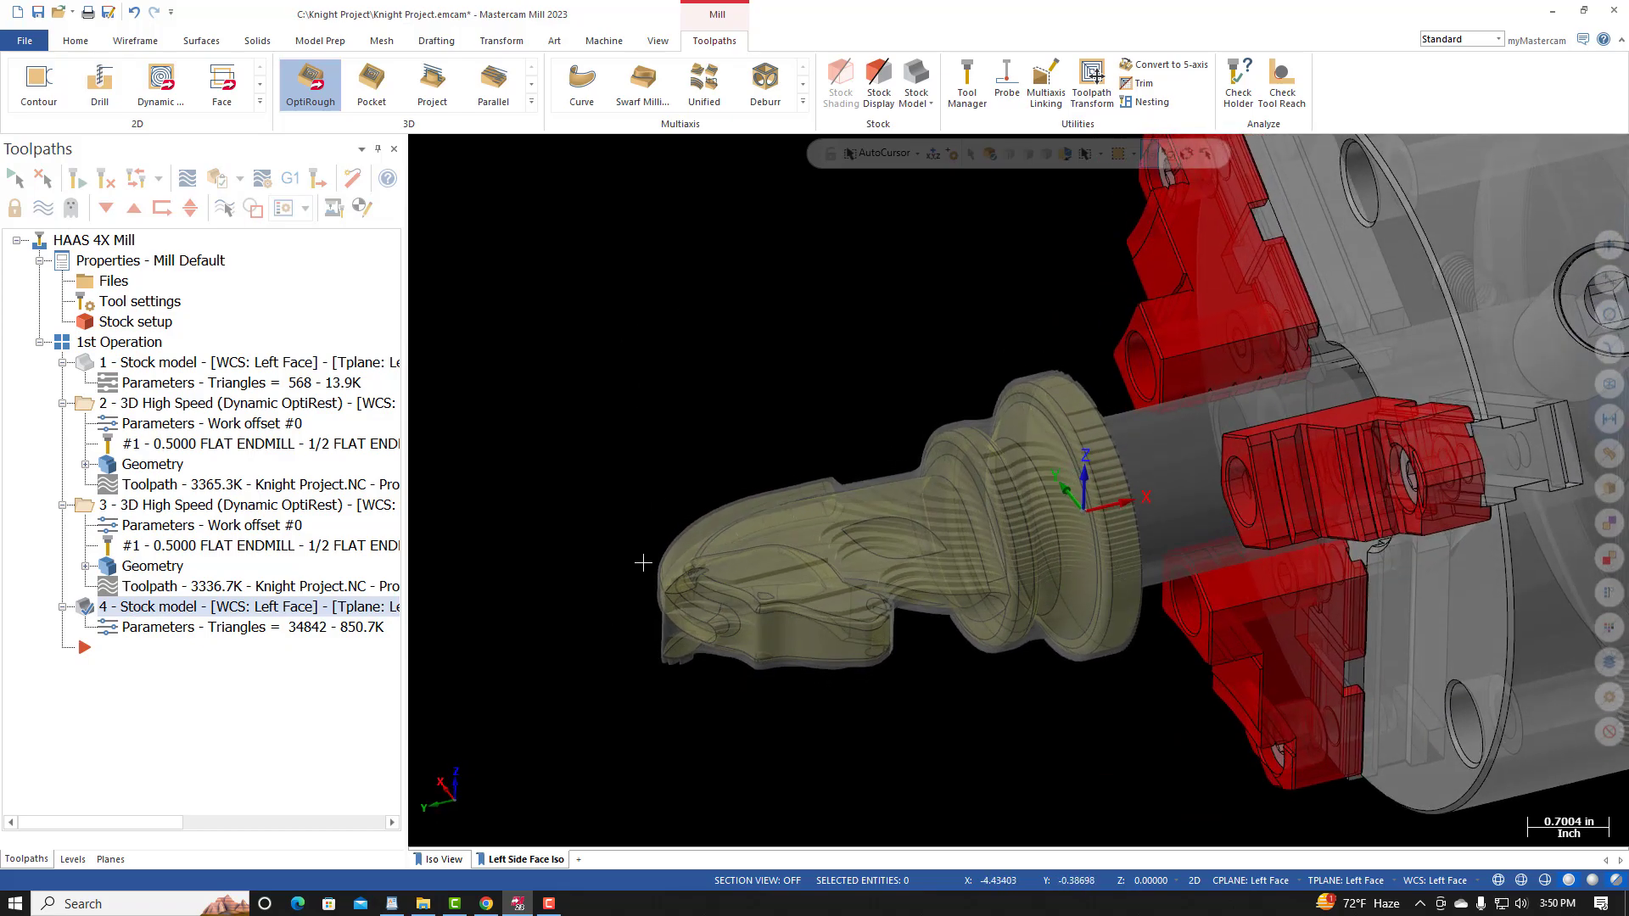
click(24, 42)
click(40, 237)
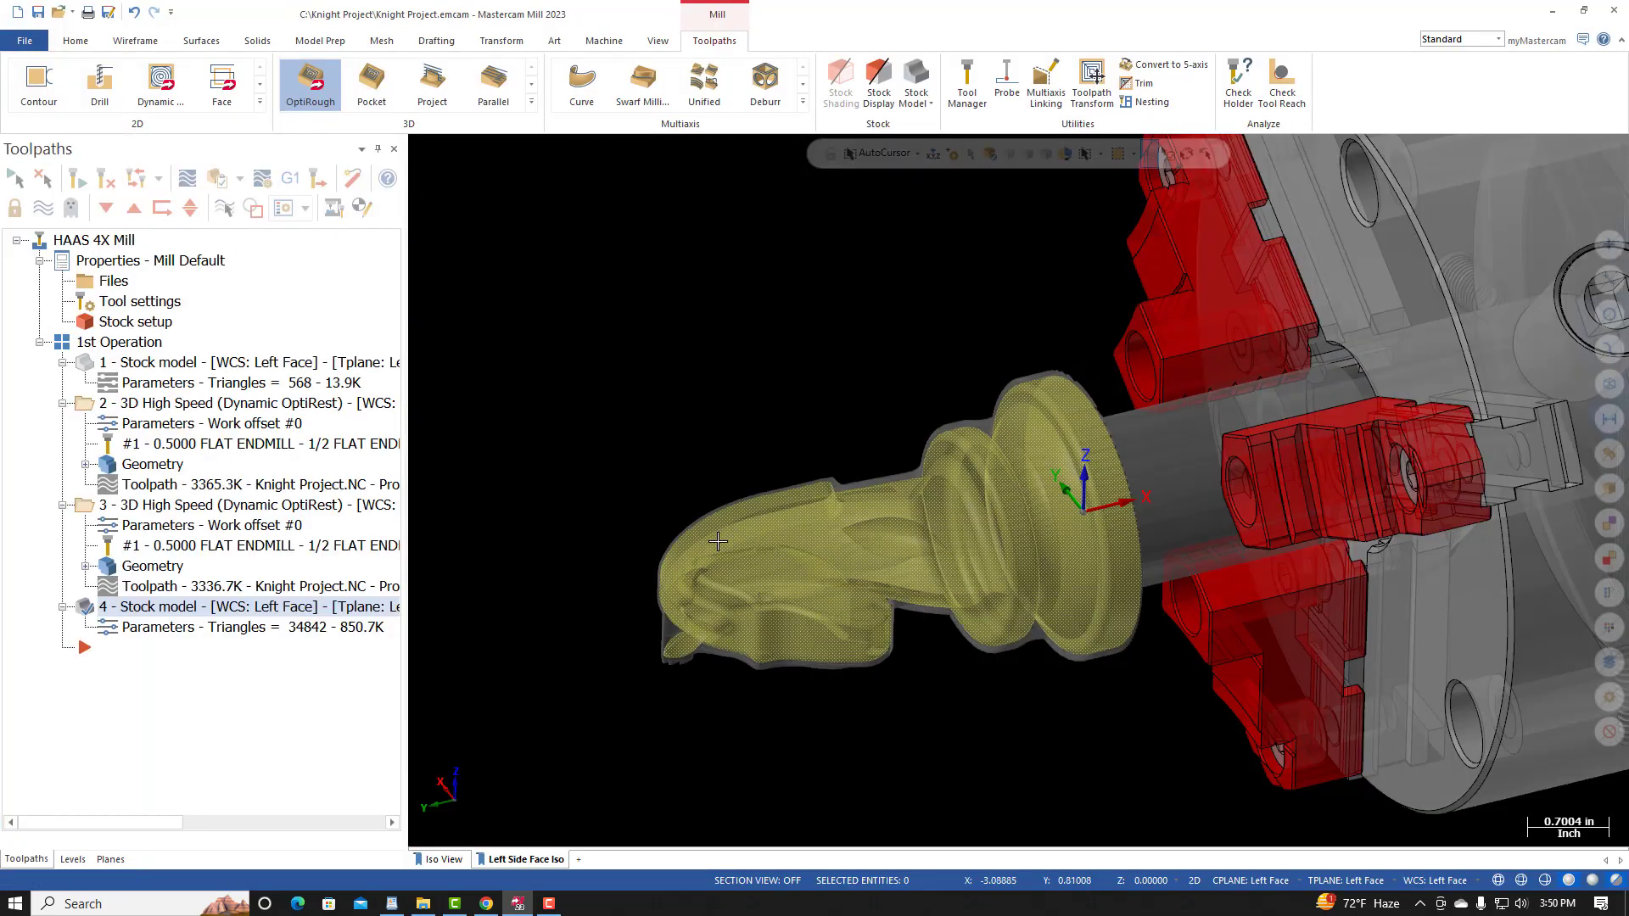
middle_drag(717, 541, 893, 589)
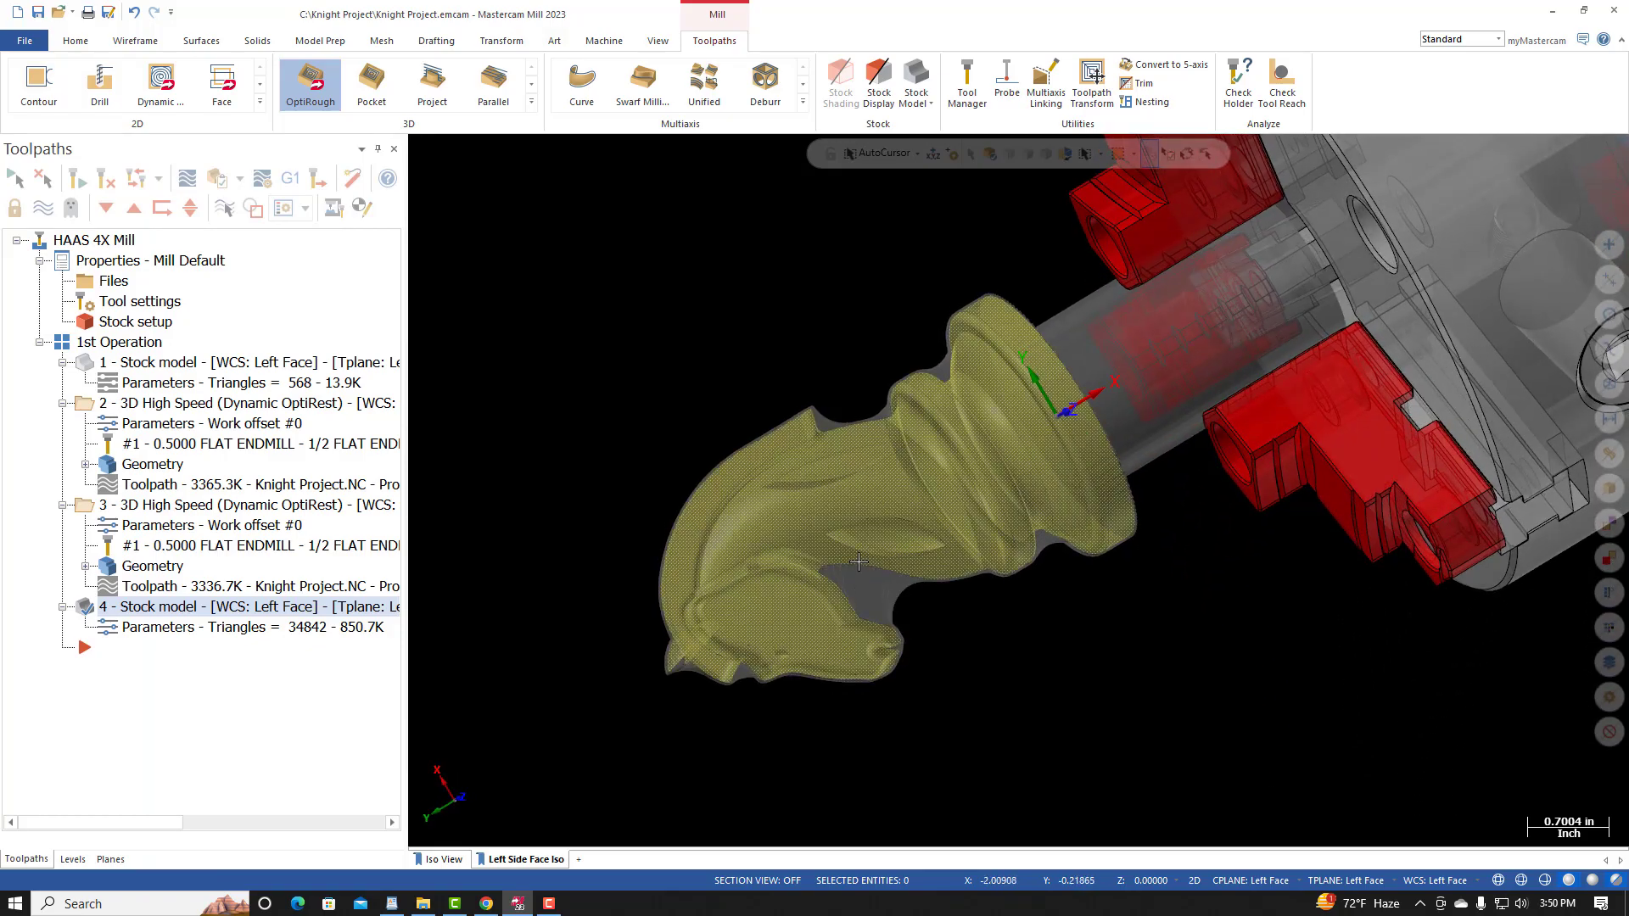
middle_drag(735, 561, 626, 502)
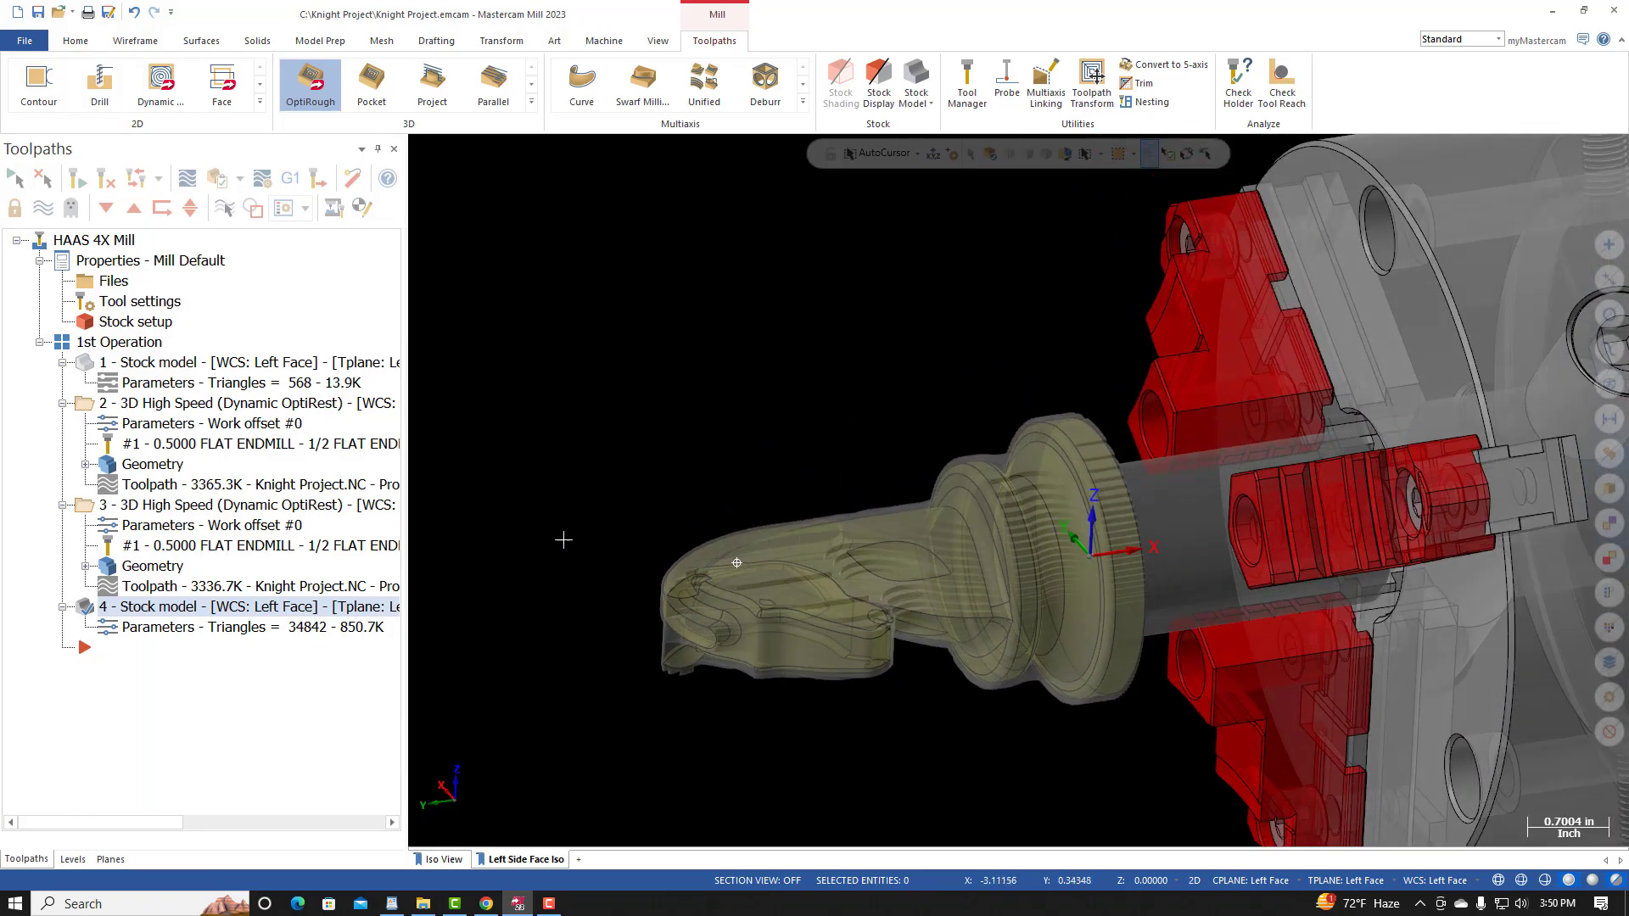
right_click(64, 742)
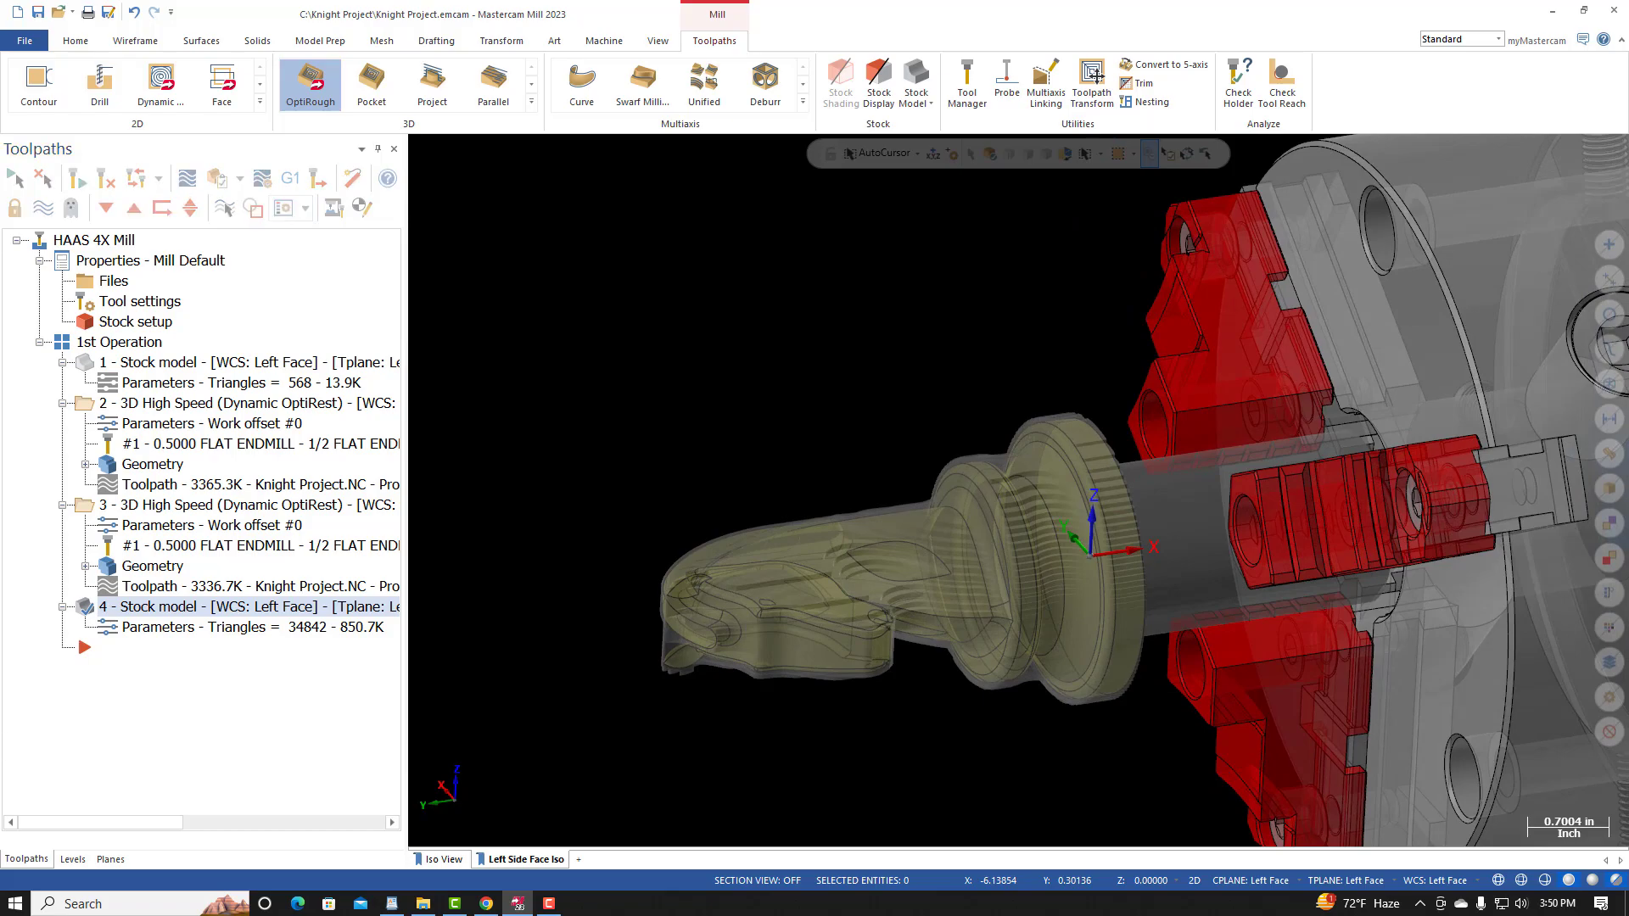